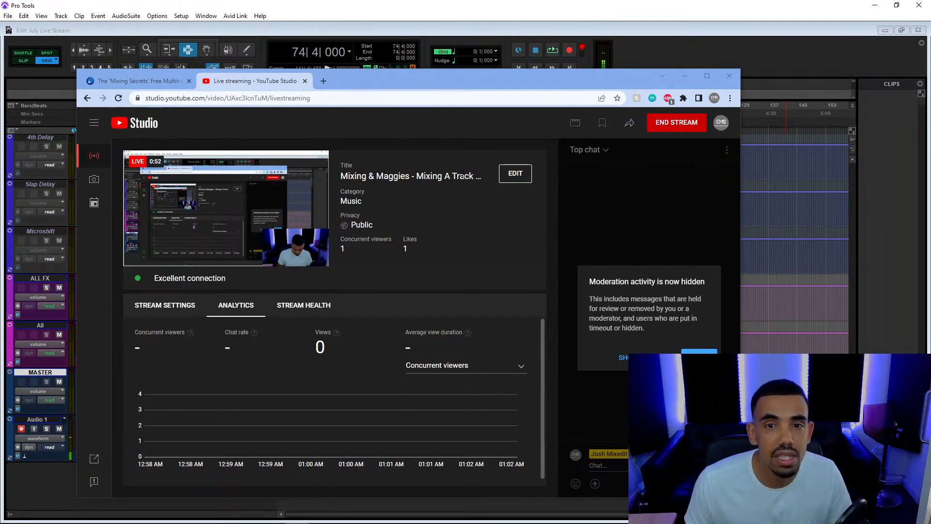
Review the live stream's details and comment settings, leave them unsaved, and check its preview and analytics in YouTube Studio.
{"action": "left_click", "coordinate": [513, 173]}
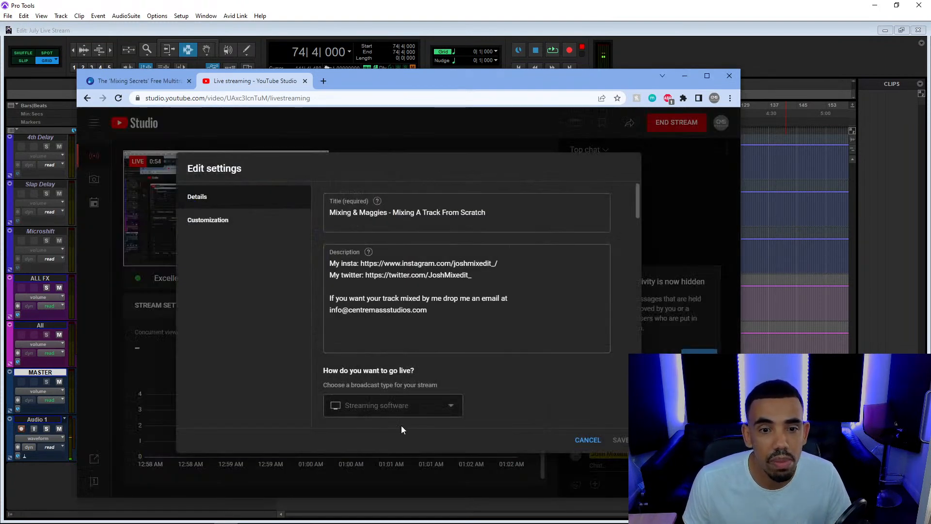
{"action": "scroll", "coordinate": [544, 353], "scroll_direction": "down", "scroll_amount": 15}
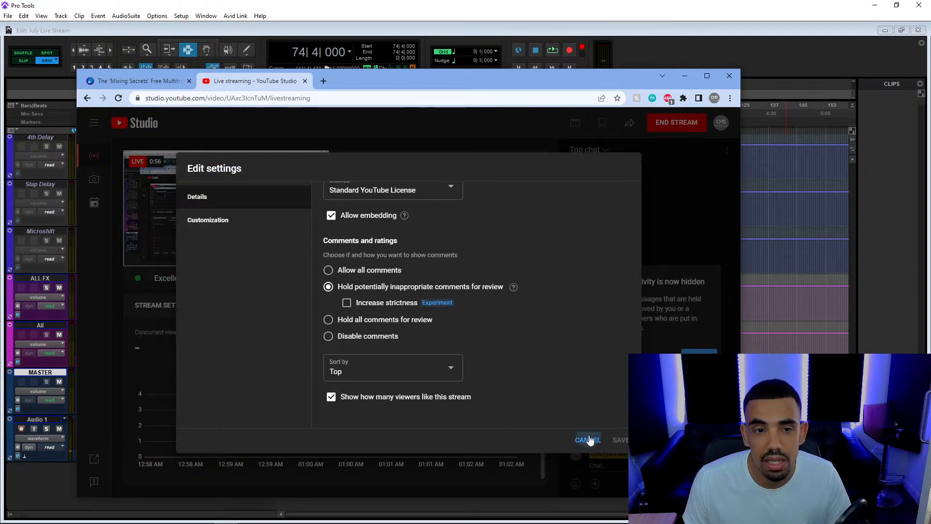
{"action": "left_click", "coordinate": [588, 439]}
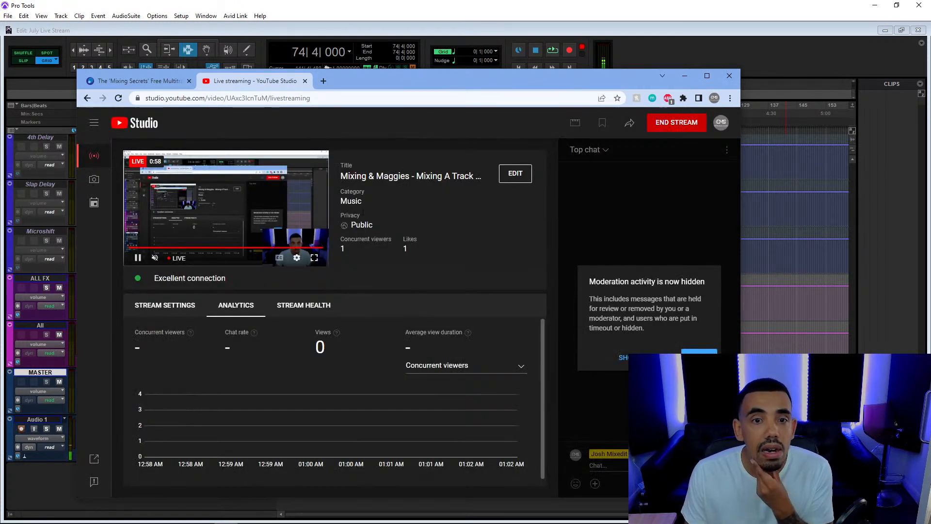
{"action": "left_click", "coordinate": [170, 261]}
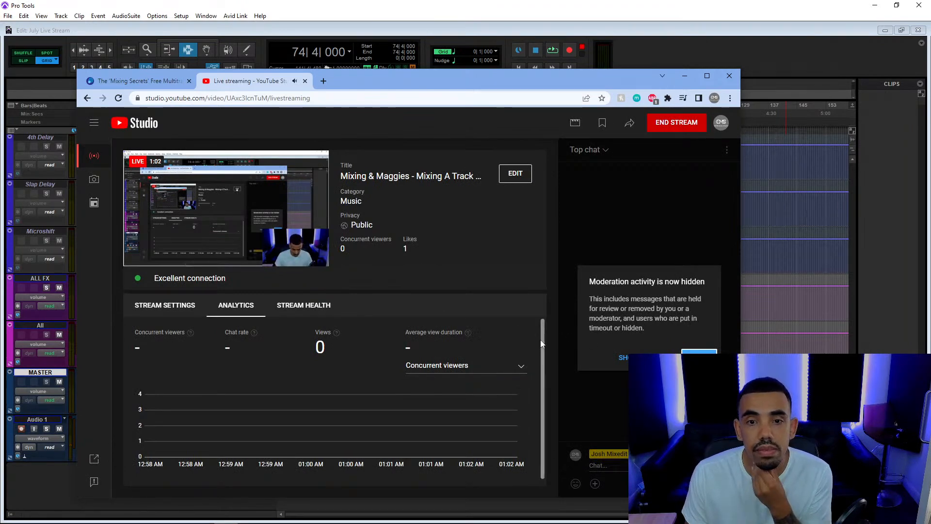
{"action": "scroll", "coordinate": [545, 356], "scroll_direction": "down", "scroll_amount": 1}
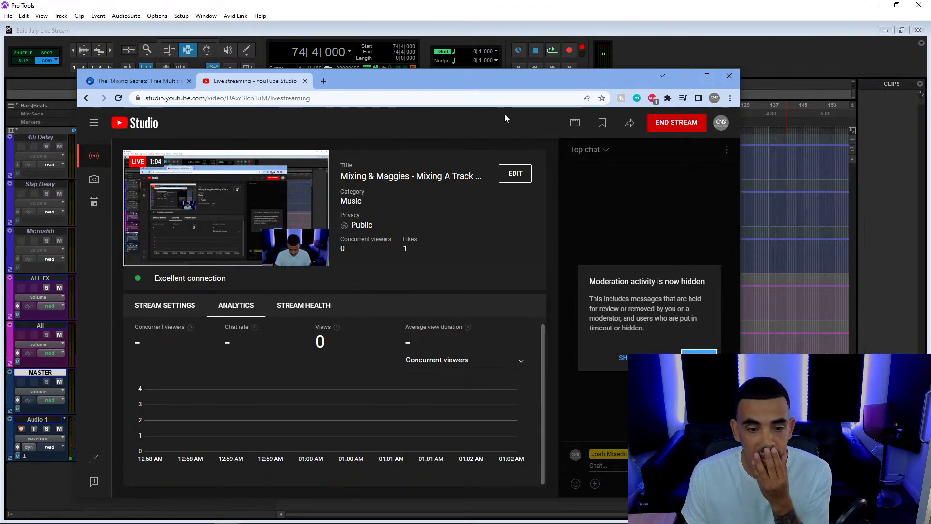
Move the browser off the session screen, then open a File Explorer window and move it off the session screen too.
{"action": "left_click_drag", "start_coordinate": [490, 83], "coordinate": [602, 523]}
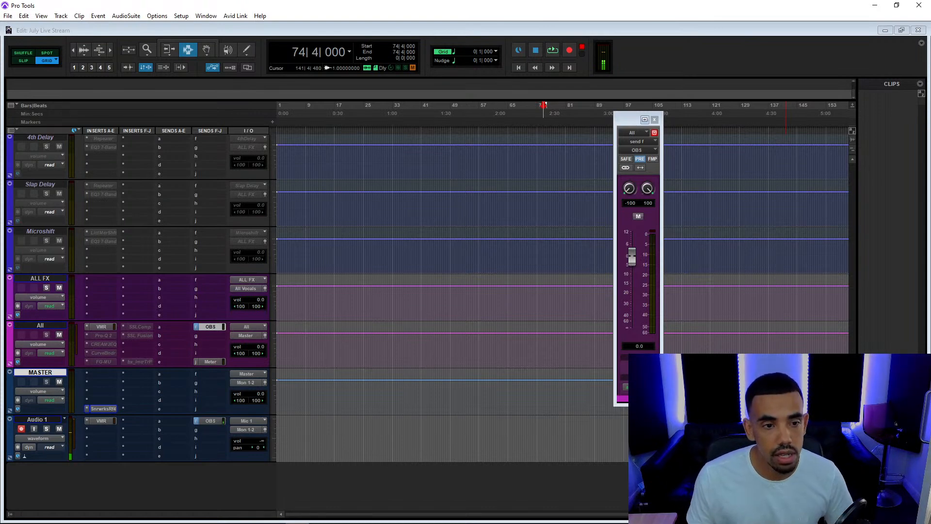
{"action": "scroll", "coordinate": [438, 178], "scroll_direction": "up", "scroll_amount": 10}
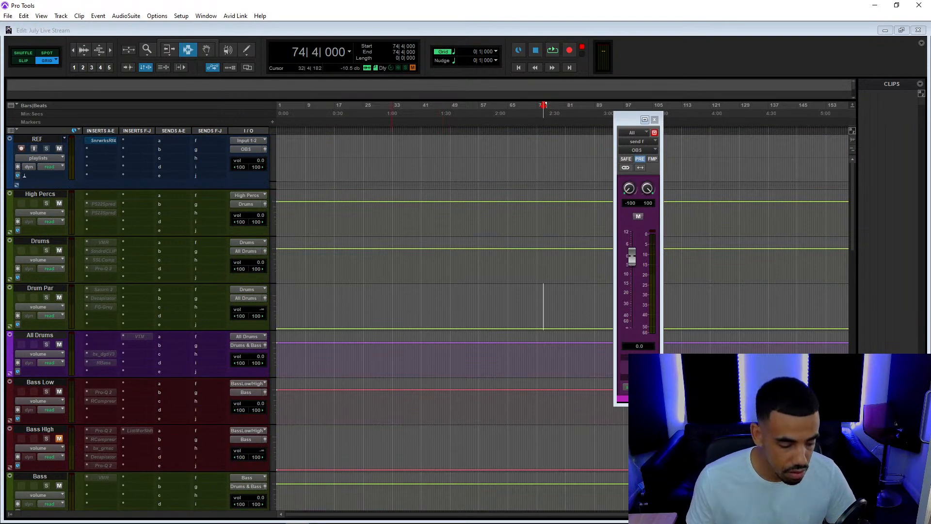
{"action": "key", "text": "super+e"}
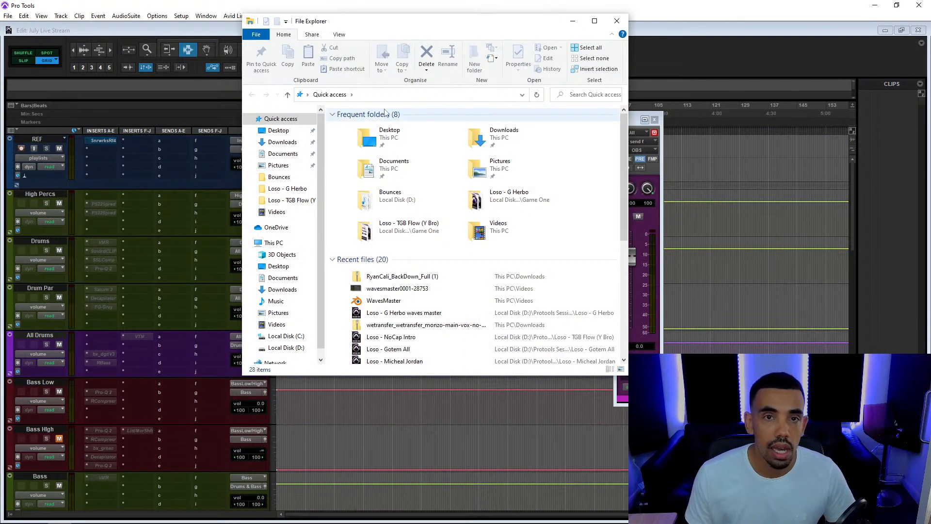
{"action": "left_click_drag", "start_coordinate": [411, 26], "coordinate": [416, 523]}
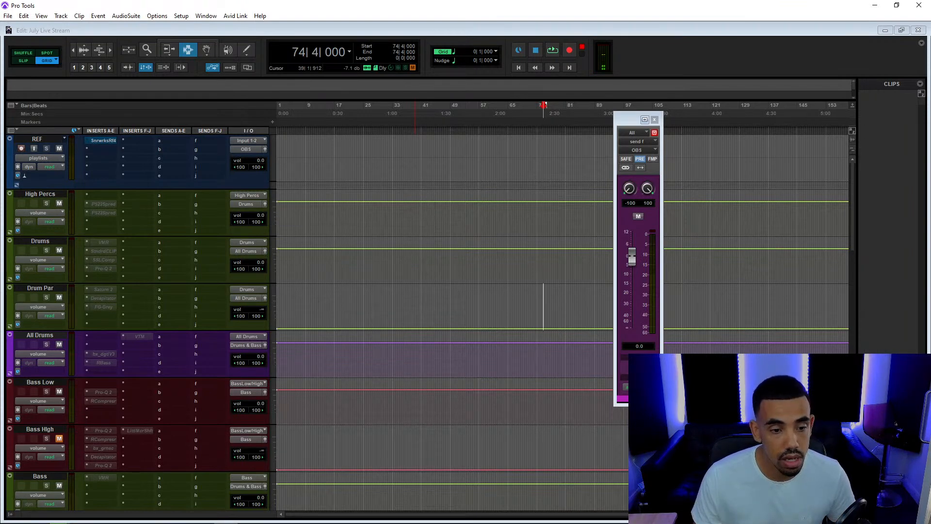
Bring the browser back to examine the Cambridge-MT multitrack library's Hip-Hop and Pop / Singer-Songwriter listings, then clear it off the session screen.
{"action": "left_click_drag", "start_coordinate": [521, 523], "coordinate": [458, 58]}
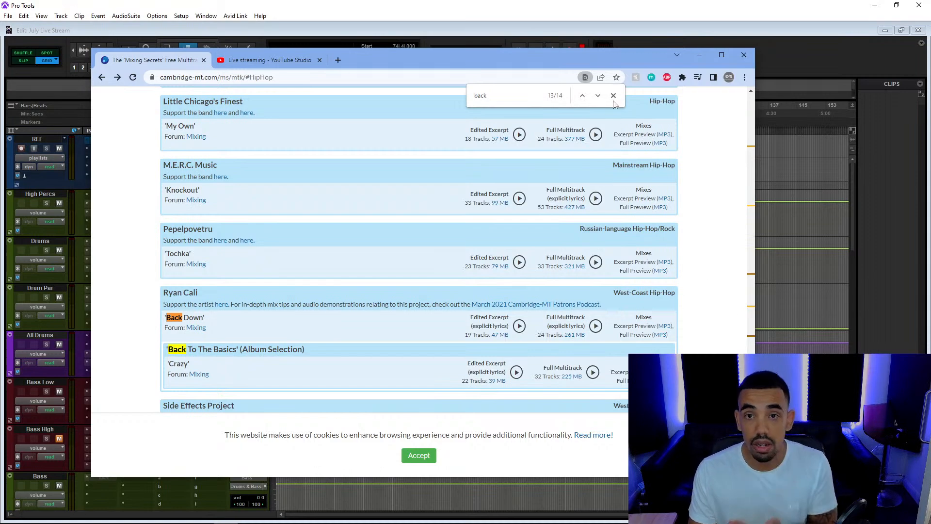
{"action": "left_click", "coordinate": [613, 96]}
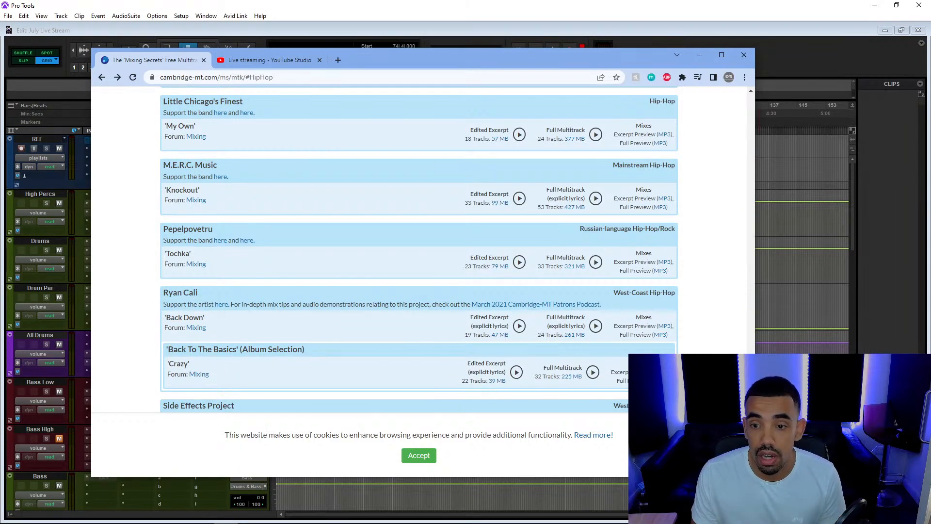
{"action": "scroll", "coordinate": [735, 314], "scroll_direction": "down", "scroll_amount": 20}
{"action": "scroll", "coordinate": [735, 314], "scroll_direction": "up", "scroll_amount": 20}
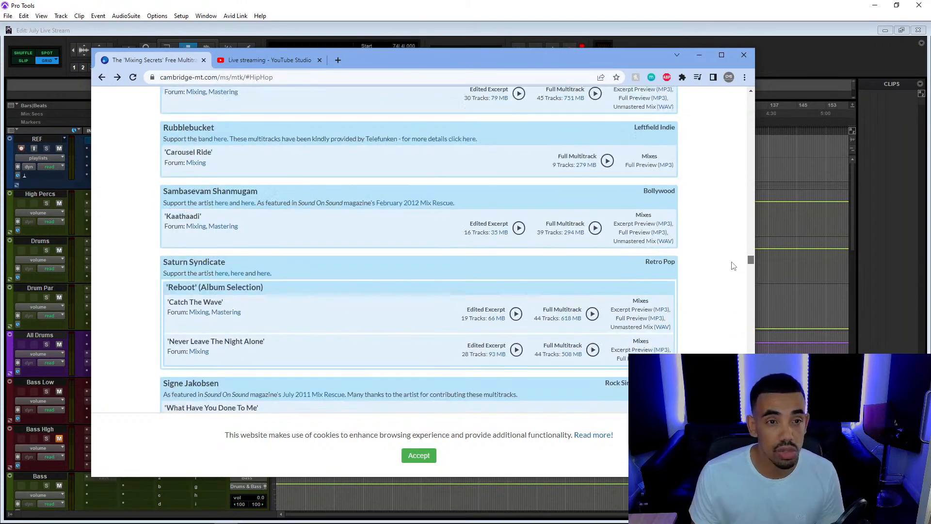
{"action": "scroll", "coordinate": [733, 266], "scroll_direction": "up", "scroll_amount": 5}
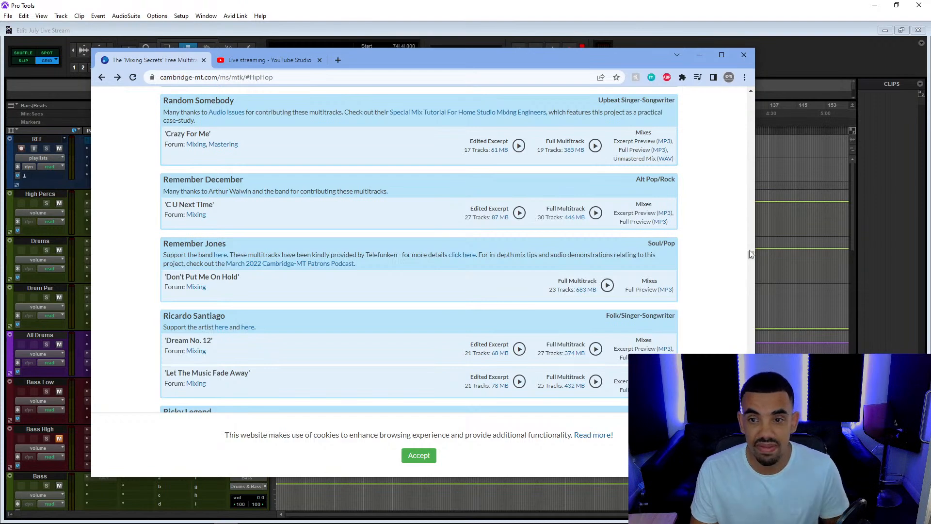
{"action": "scroll", "coordinate": [749, 251], "scroll_direction": "up", "scroll_amount": 20}
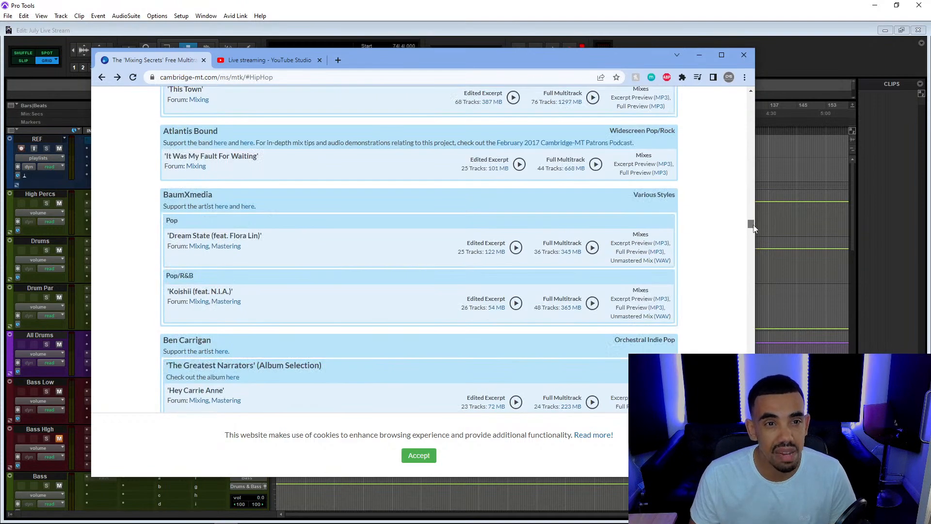
{"action": "left_click_drag", "start_coordinate": [753, 228], "coordinate": [753, 222]}
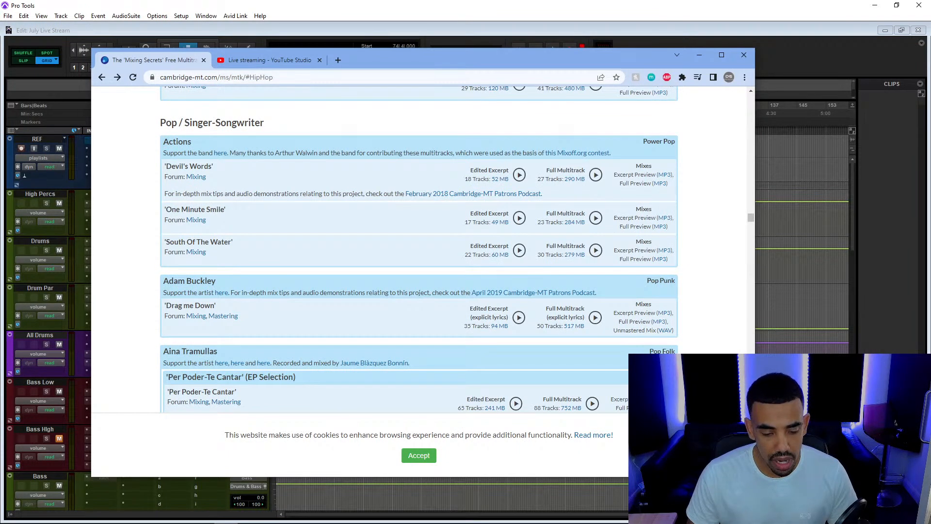
{"action": "left_click_drag", "start_coordinate": [556, 60], "coordinate": [776, 523]}
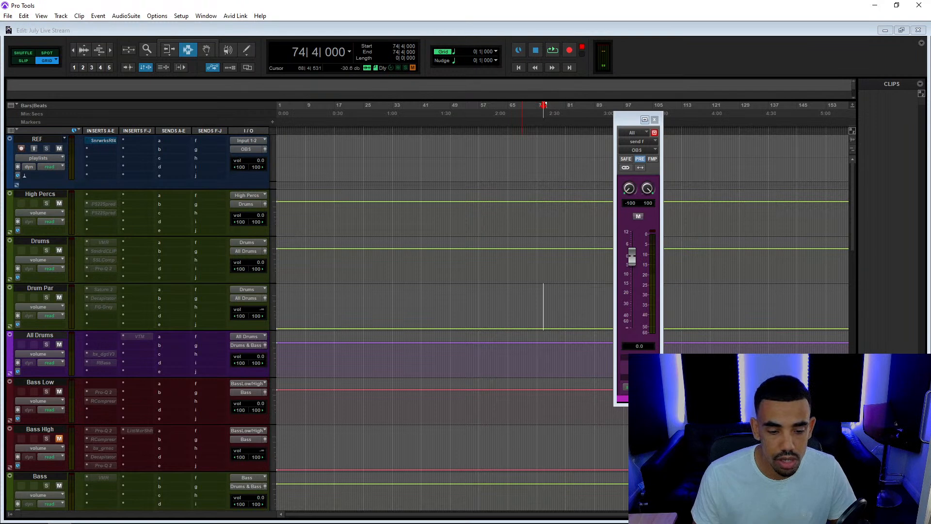
Import the song's multitrack audio files into the Clips list and widen the list so the clip names are readable.
{"action": "scroll", "coordinate": [843, 160], "scroll_direction": "right", "scroll_amount": 1}
{"action": "left_click", "coordinate": [880, 198]}
{"action": "key", "text": "ctrl+z"}
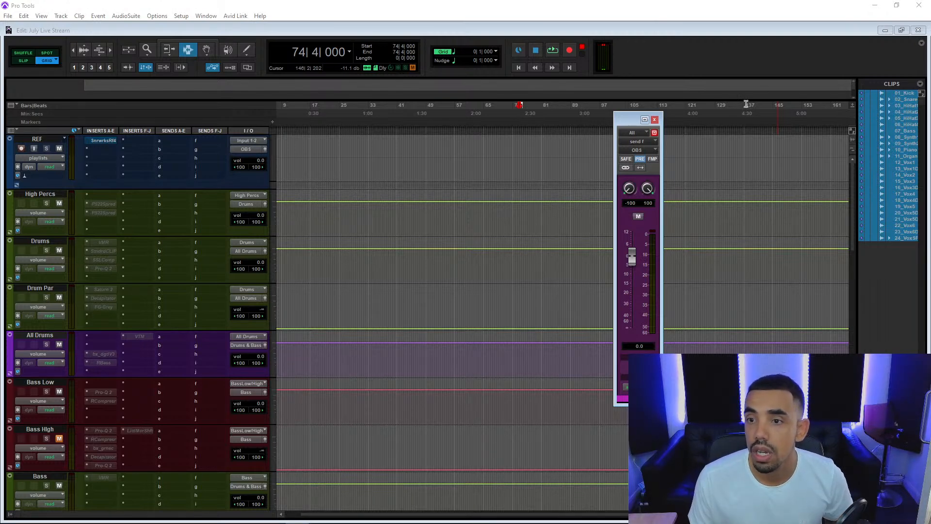
{"action": "left_click_drag", "start_coordinate": [856, 196], "coordinate": [795, 202]}
{"action": "left_click", "coordinate": [852, 263]}
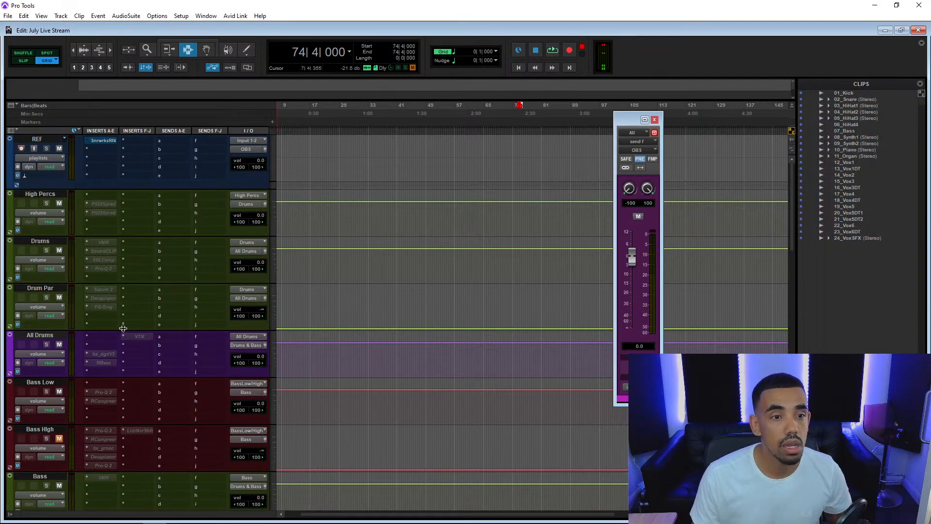
Place the drum clips 01_Kick to 06_HiHat4 from the Clips list into the timeline as new tracks below the MASTER track.
{"action": "scroll", "coordinate": [145, 310], "scroll_direction": "down", "scroll_amount": 15}
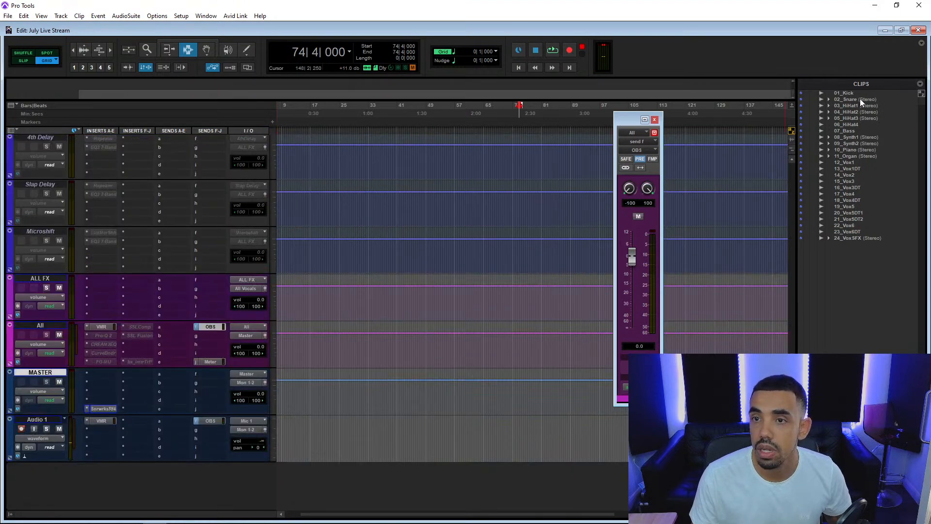
{"action": "left_click", "coordinate": [857, 92]}
{"action": "left_click", "coordinate": [858, 123], "text": "shift"}
{"action": "left_click_drag", "start_coordinate": [860, 113], "coordinate": [299, 467]}
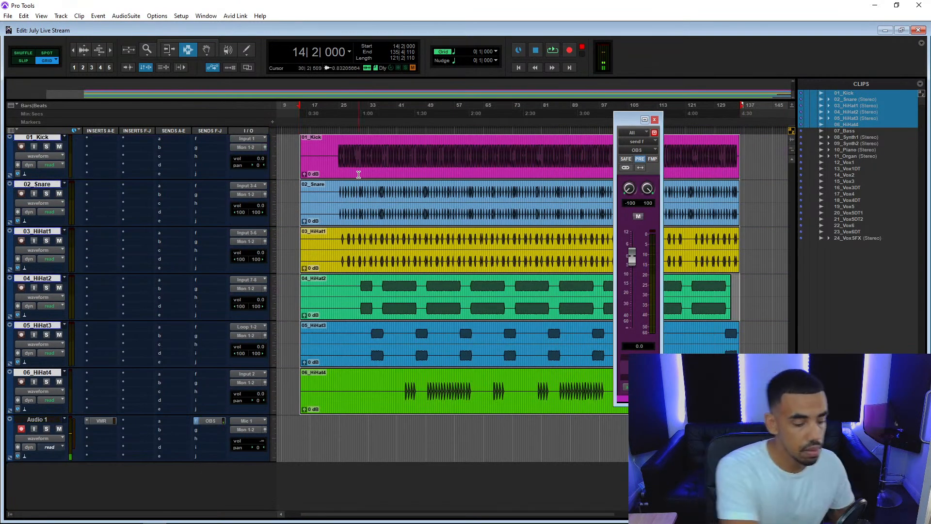
Move the six drum clips to the session start at 1|1|000 and their tracks directly below the REF track.
{"action": "key", "text": "F8"}
{"action": "left_click_drag", "start_coordinate": [359, 175], "coordinate": [267, 180]}
{"action": "scroll", "coordinate": [317, 295], "scroll_direction": "up", "scroll_amount": 5}
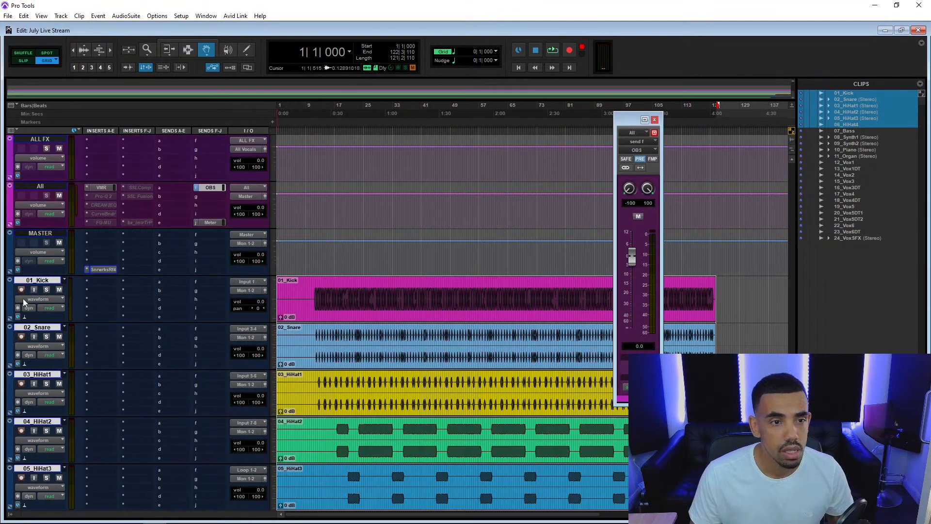
{"action": "left_click_drag", "start_coordinate": [28, 286], "coordinate": [6, 188]}
Audition the imported drum tracks from bar 10|3, then stop playback.
{"action": "left_click", "coordinate": [312, 132]}
{"action": "key", "text": "space"}
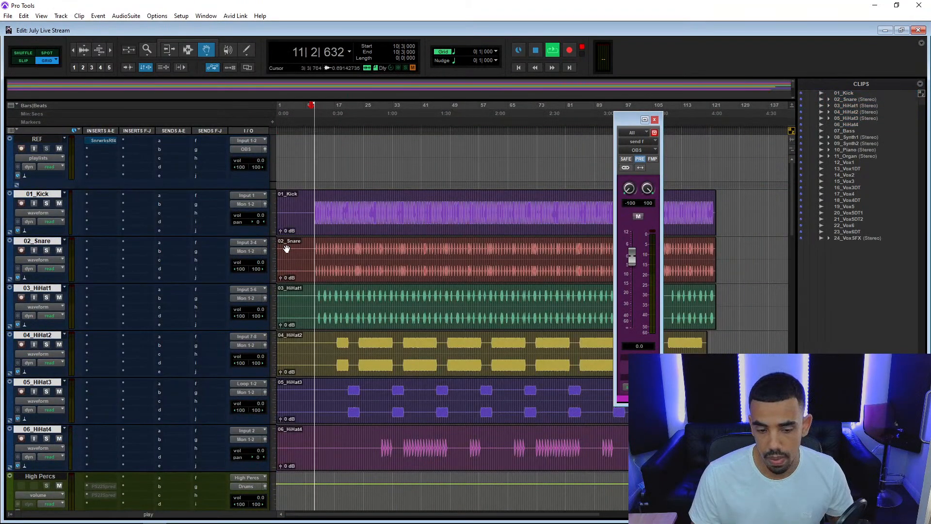
{"action": "key", "text": "space"}
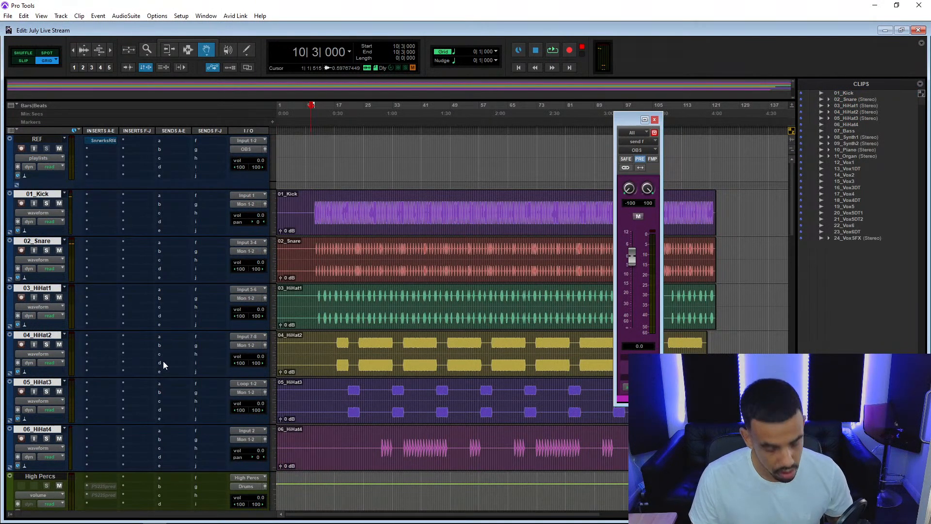
Route the outputs of all six selected drum tracks to the Drums (Stereo) bus.
{"action": "left_click", "coordinate": [248, 297]}
{"action": "mouse_move", "coordinate": [275, 334]}
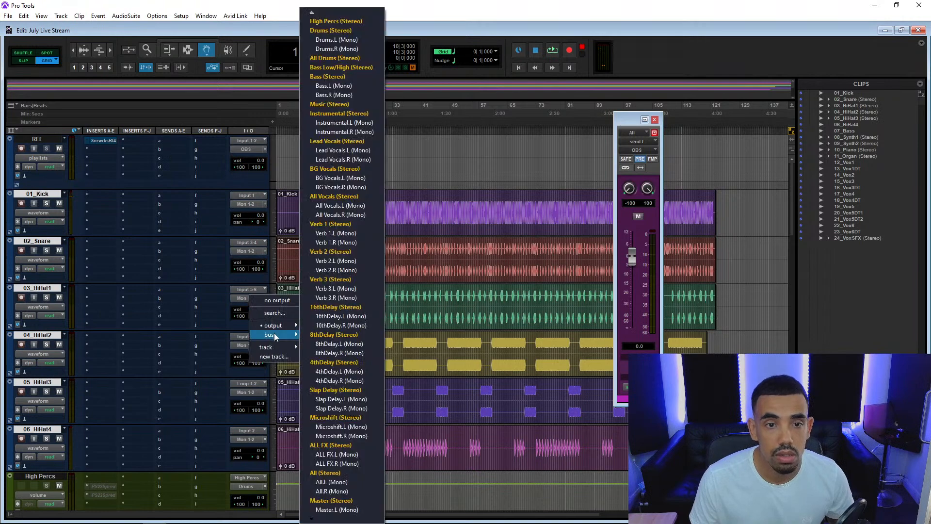
{"action": "left_click", "coordinate": [343, 29], "text": "alt+shift"}
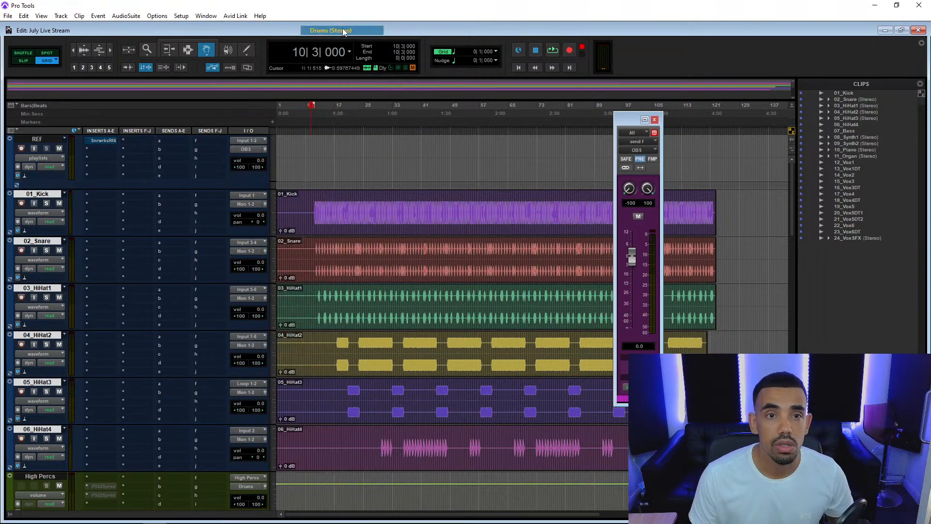
Play back the drums and lower the All track's OBS send to about -10.5 dB, then close the send window and stop playback.
{"action": "key", "text": "space"}
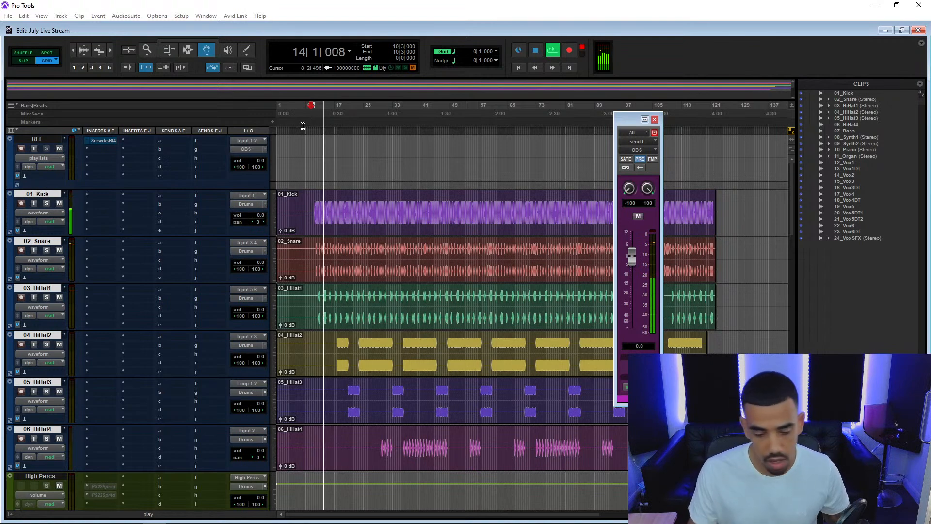
{"action": "scroll", "coordinate": [132, 395], "scroll_direction": "down", "scroll_amount": 7}
{"action": "scroll", "coordinate": [132, 395], "scroll_direction": "up", "scroll_amount": 4}
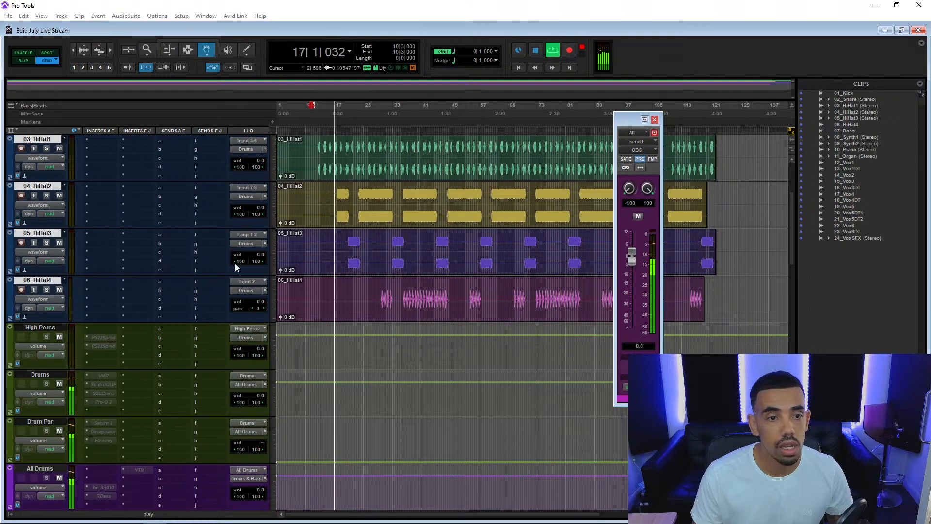
{"action": "scroll", "coordinate": [234, 263], "scroll_direction": "down", "scroll_amount": 10}
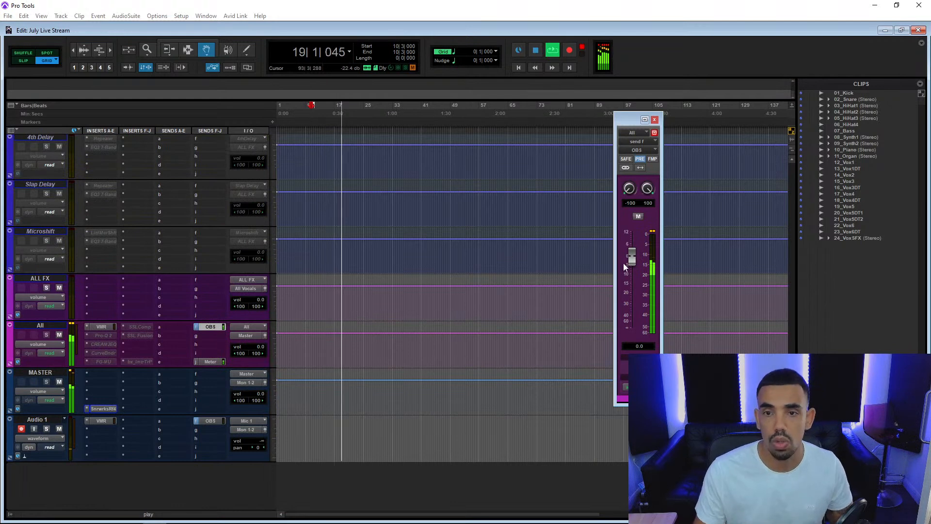
{"action": "left_click_drag", "start_coordinate": [631, 259], "coordinate": [630, 273]}
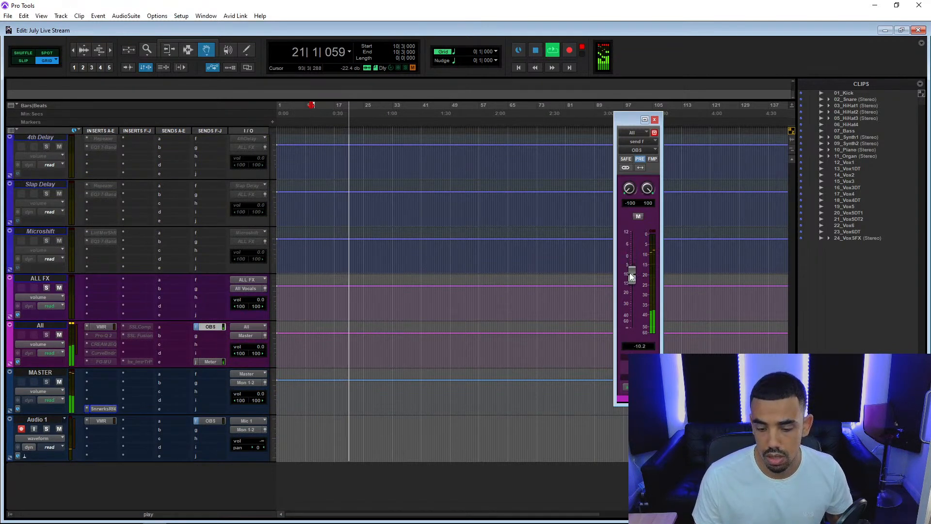
{"action": "left_click", "coordinate": [654, 119]}
{"action": "key", "text": "space"}
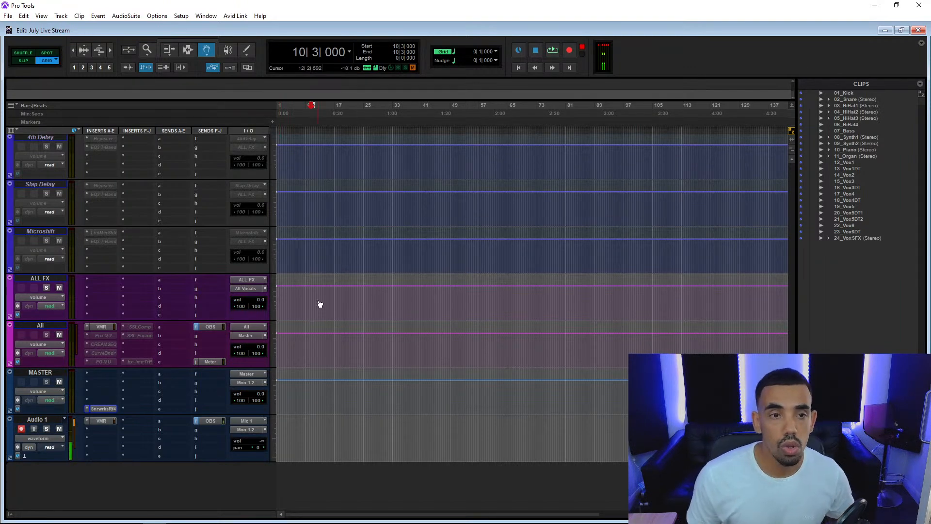
Open the Transport window and place it over the middle of the edit timeline, across the hi-hat tracks.
{"action": "scroll", "coordinate": [318, 306], "scroll_direction": "up", "scroll_amount": 10}
{"action": "scroll", "coordinate": [320, 303], "scroll_direction": "down", "scroll_amount": 1}
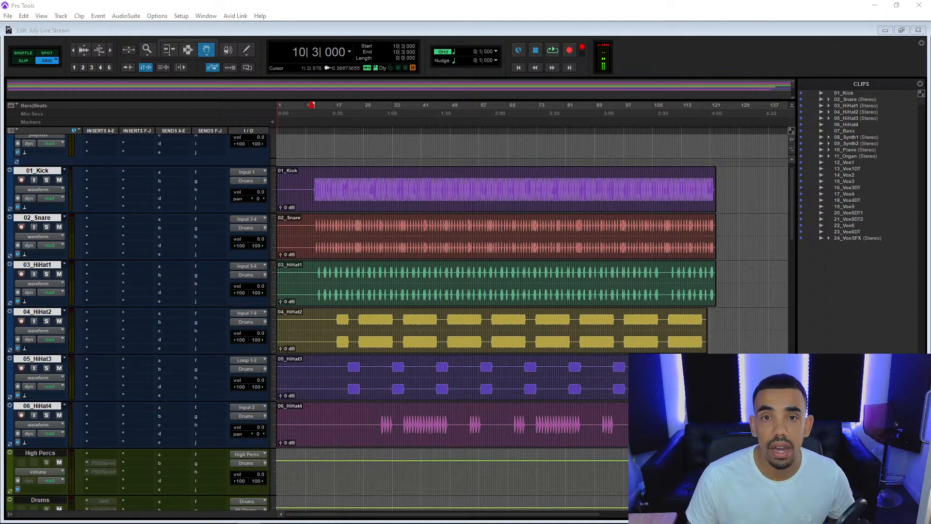
{"action": "left_click", "coordinate": [420, 4]}
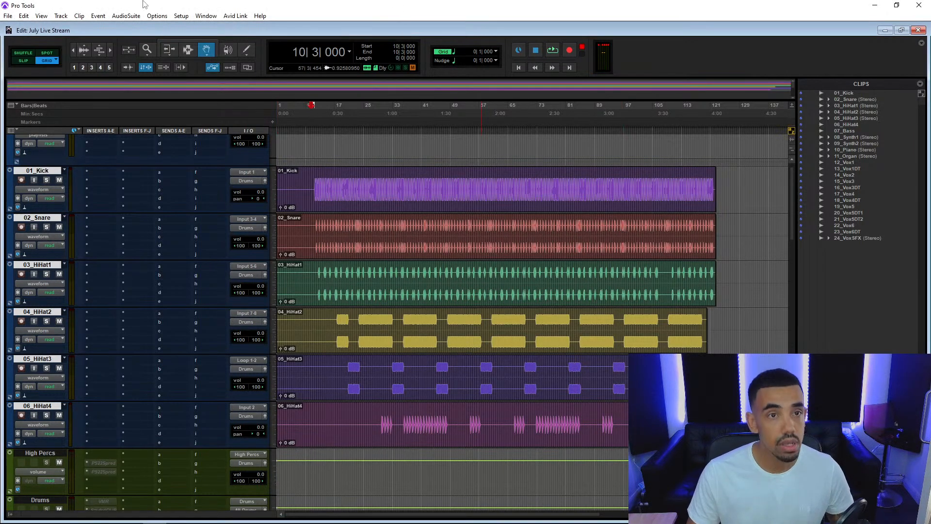
{"action": "left_click", "coordinate": [205, 16]}
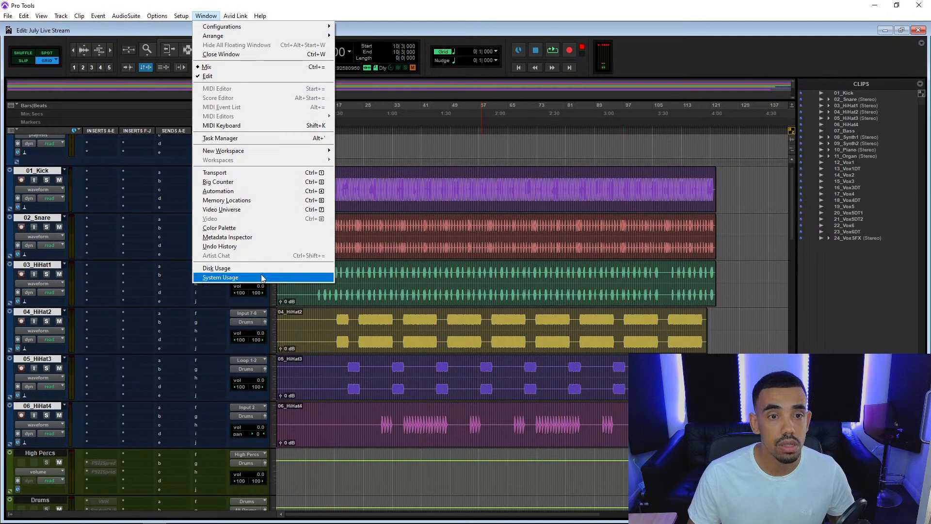
{"action": "left_click", "coordinate": [243, 175]}
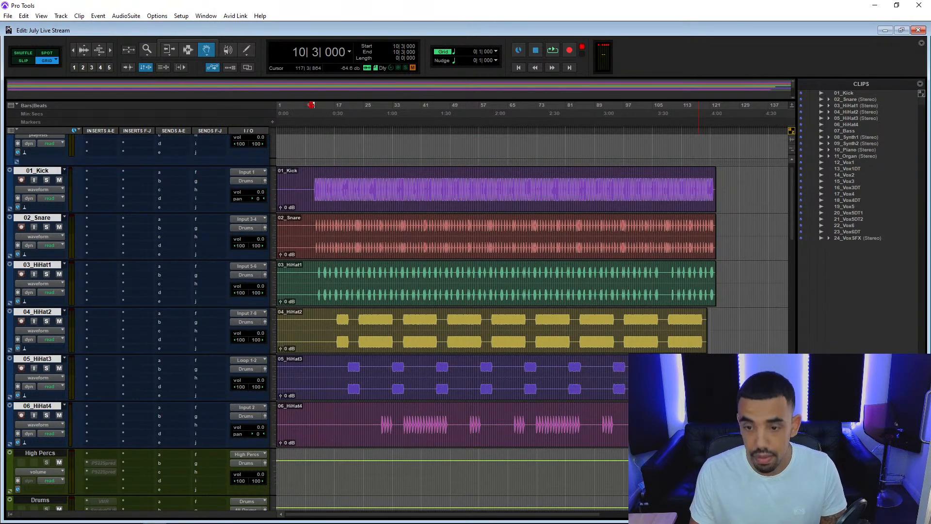
{"action": "key", "text": "ctrl+KP_1"}
{"action": "left_click_drag", "start_coordinate": [684, 330], "coordinate": [643, 299]}
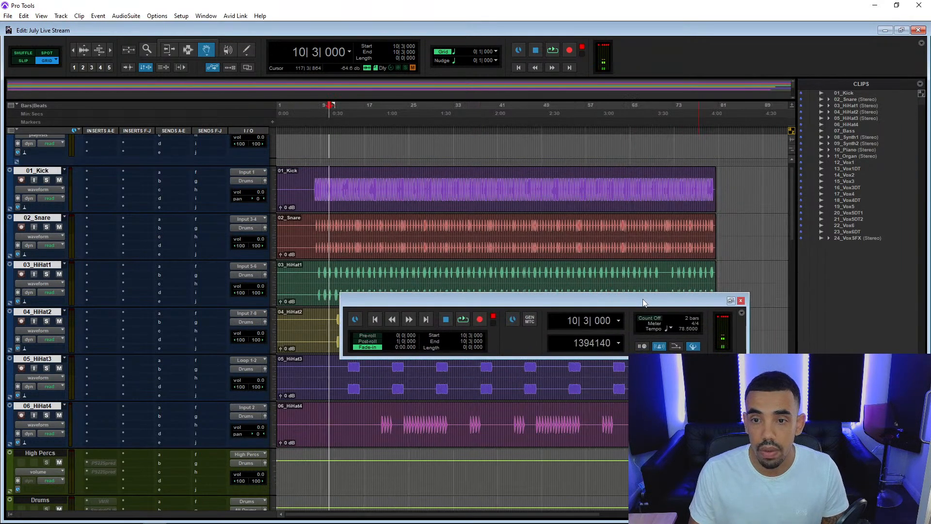
Place the edit cursor at 9|2, compare the drum hits with the bar grid at several zoom levels, and close the Transport window.
{"action": "left_click", "coordinate": [321, 129]}
{"action": "key", "text": "t"}
{"action": "key", "text": "t"}
{"action": "key", "text": "t"}
{"action": "key", "text": "t"}
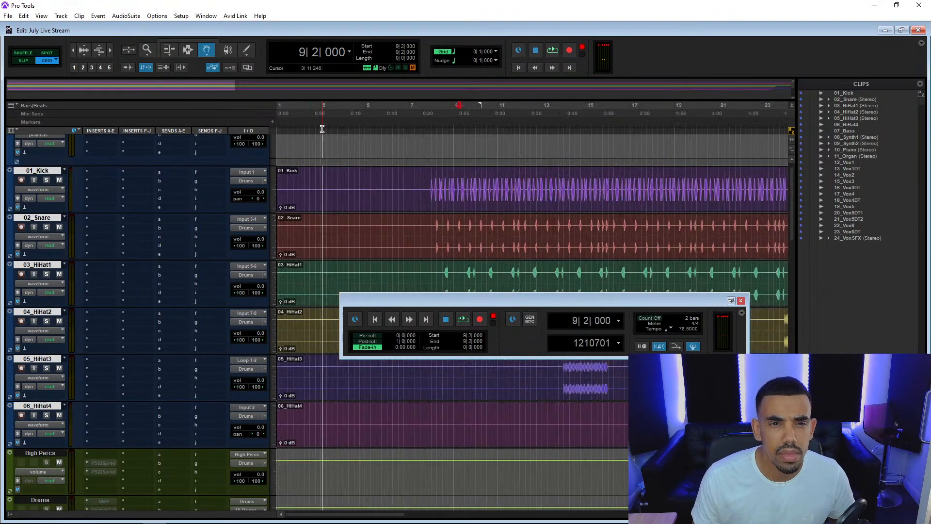
{"action": "key", "text": "r"}
{"action": "key", "text": "r"}
{"action": "key", "text": "r"}
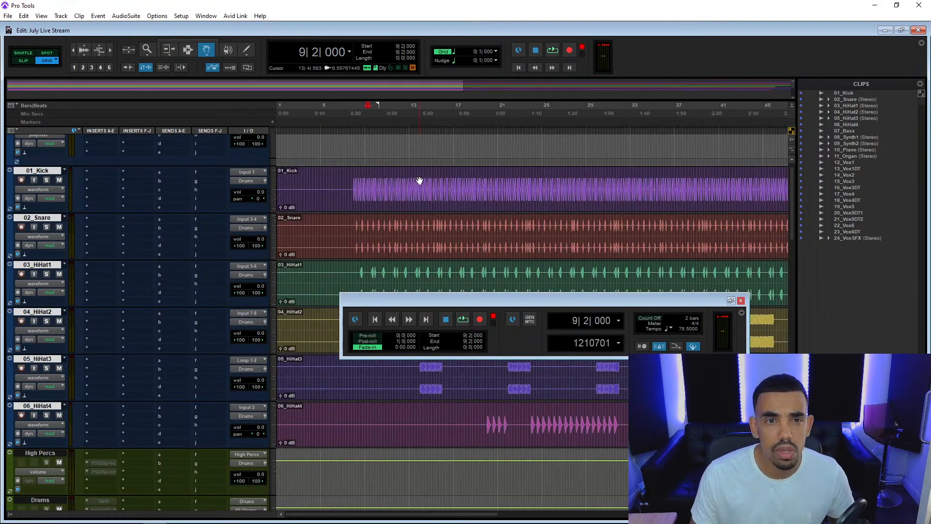
{"action": "key", "text": "t"}
{"action": "key", "text": "t"}
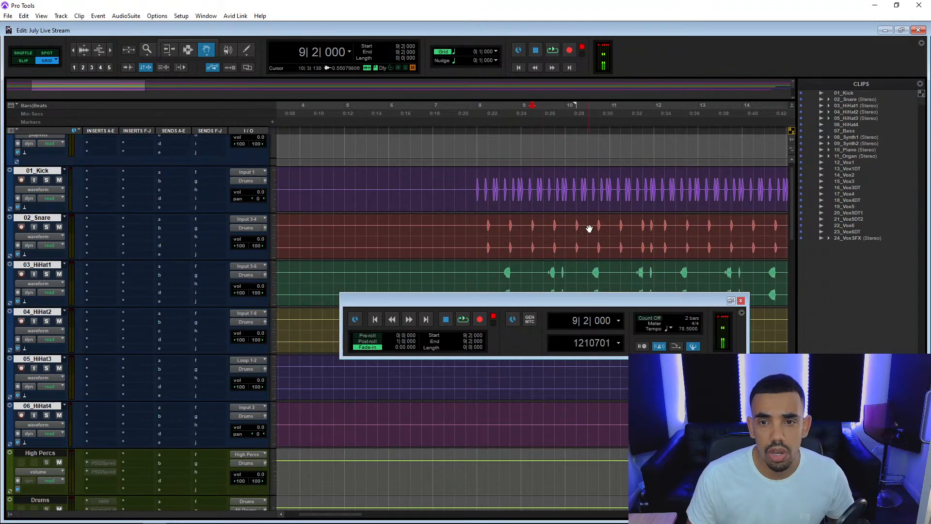
{"action": "left_click", "coordinate": [741, 300]}
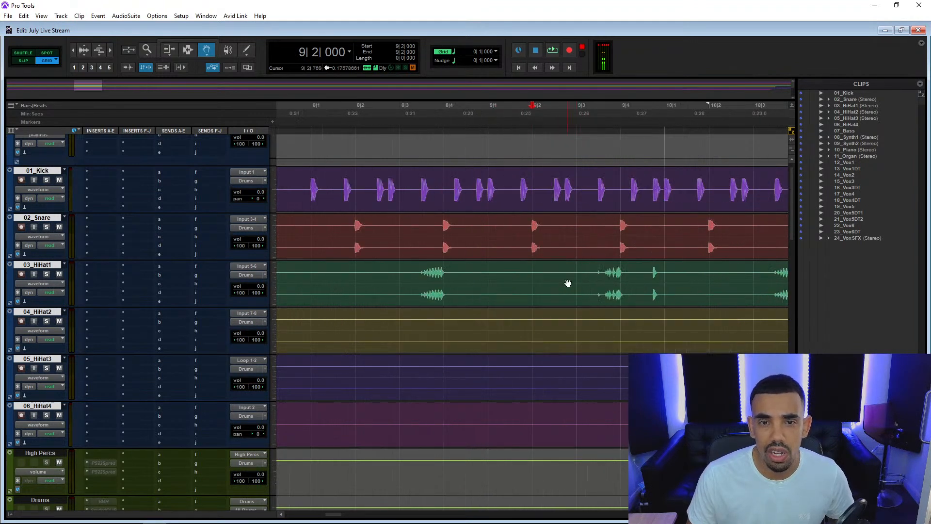
Examine how the kick, snare and hi-hat hits line up with the beat grid around bar 9.
{"action": "key", "text": "t"}
{"action": "key", "text": "t"}
{"action": "key", "text": "t"}
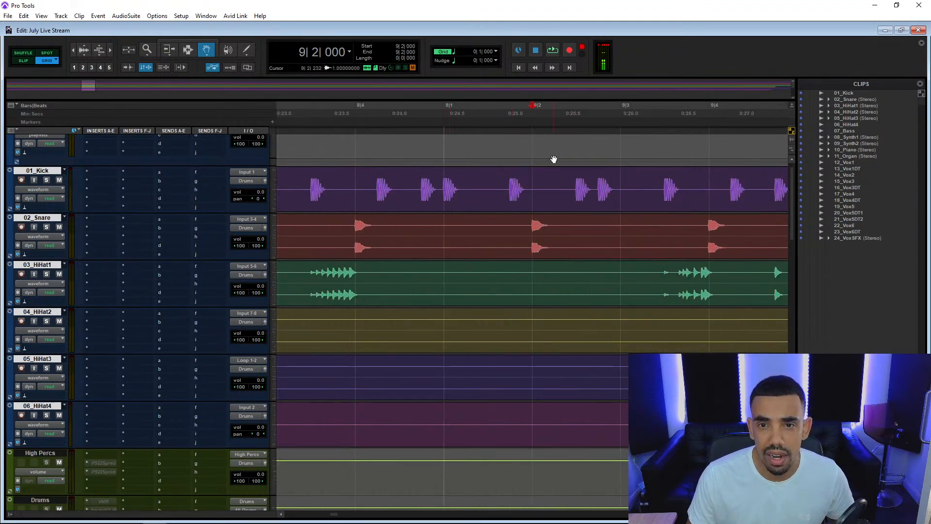
{"action": "key", "text": "r"}
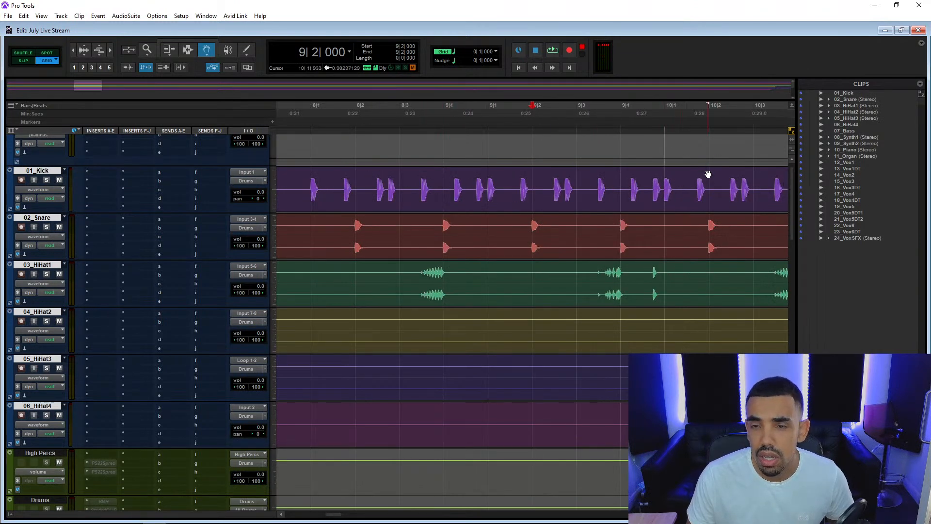
{"action": "key", "text": "r"}
{"action": "key", "text": "r"}
{"action": "key", "text": "r"}
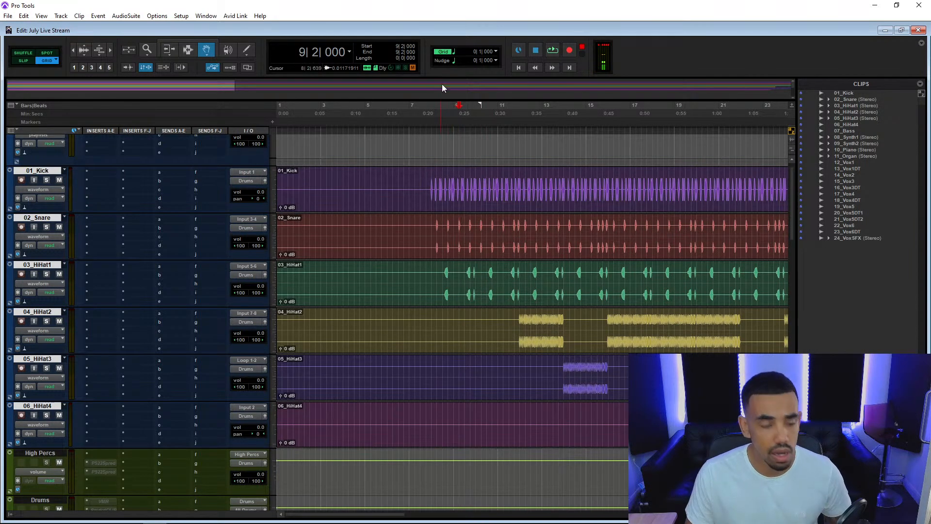
Activate the Selector tool with Grid mode on and audition the drums from bar 11|1.
{"action": "key", "text": "F2"}
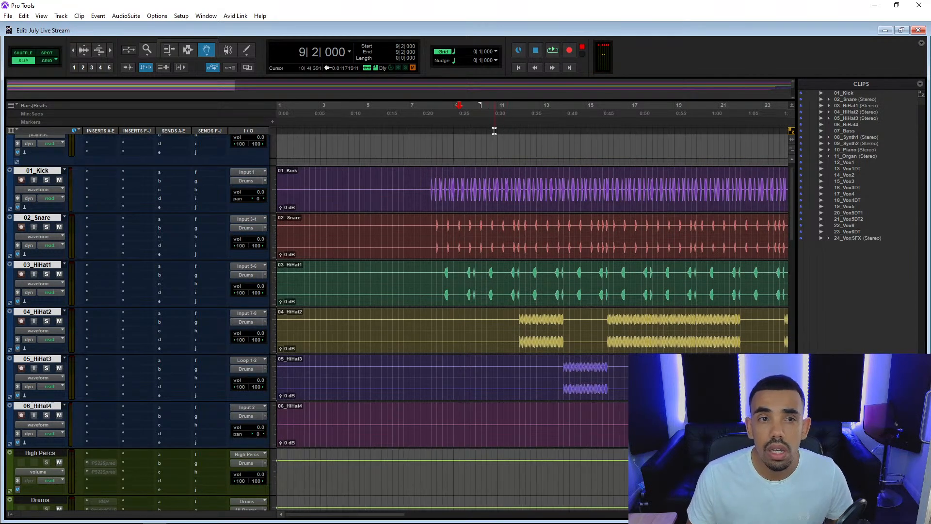
{"action": "key", "text": "F4"}
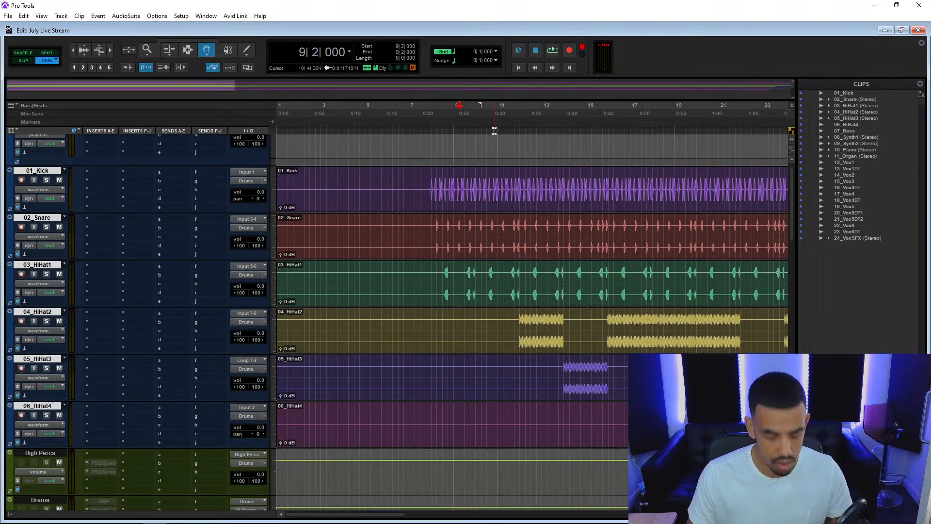
{"action": "key", "text": "F7"}
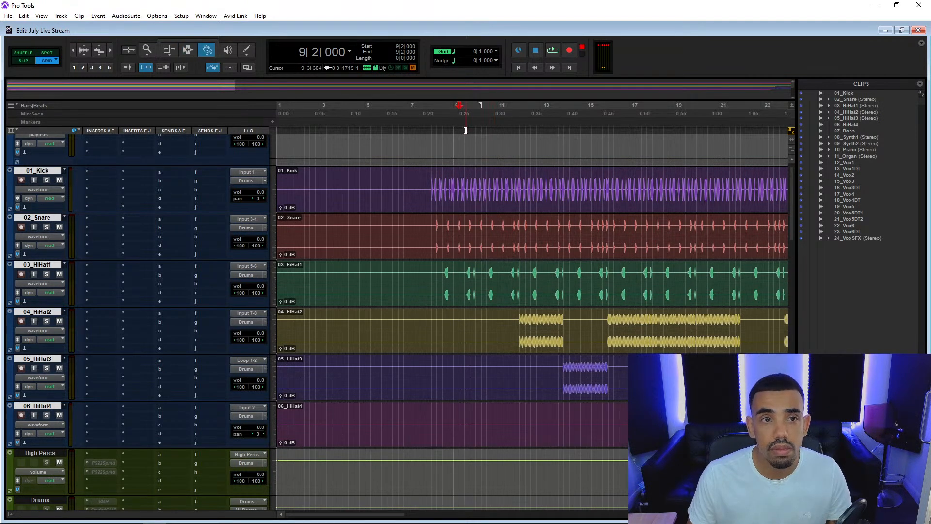
{"action": "left_click", "coordinate": [496, 130]}
{"action": "key", "text": "space"}
{"action": "key", "text": "space"}
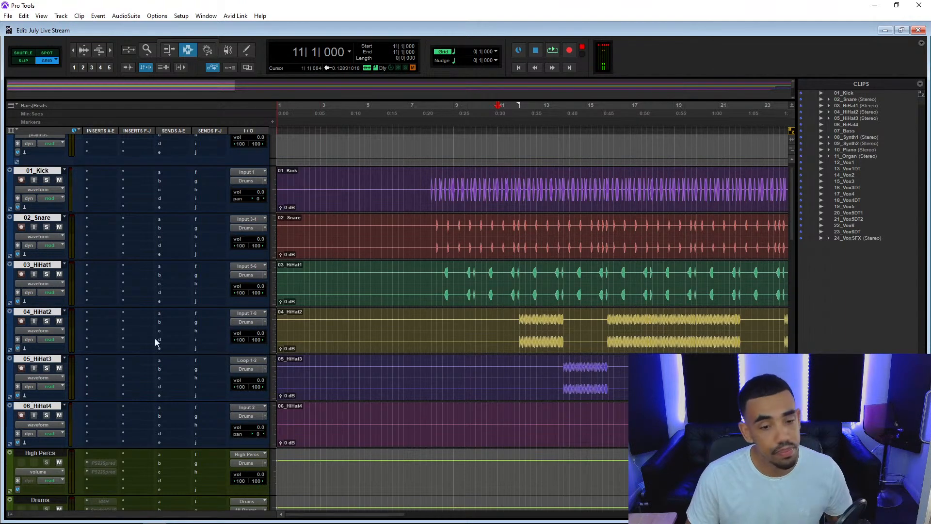
Color all six selected drum tracks red with the Color Palette and close the palette.
{"action": "key", "text": "ctrl+alt+c"}
{"action": "left_click_drag", "start_coordinate": [395, 447], "coordinate": [407, 155]}
{"action": "left_click", "coordinate": [377, 183]}
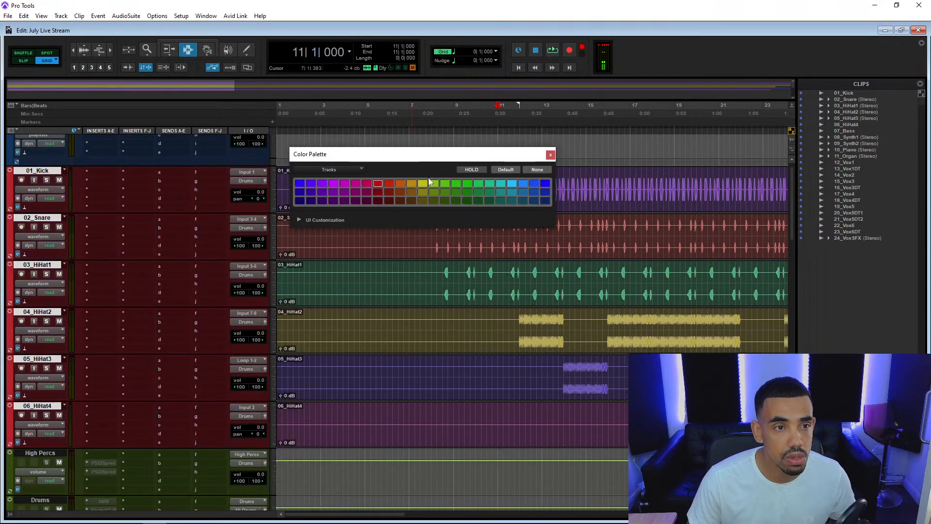
{"action": "left_click", "coordinate": [550, 155]}
Audition the drums from bar 20|1 and from bar 14|1, where the 05_HiHat3 part starts, then stop playback.
{"action": "left_click", "coordinate": [697, 178]}
{"action": "key", "text": "space"}
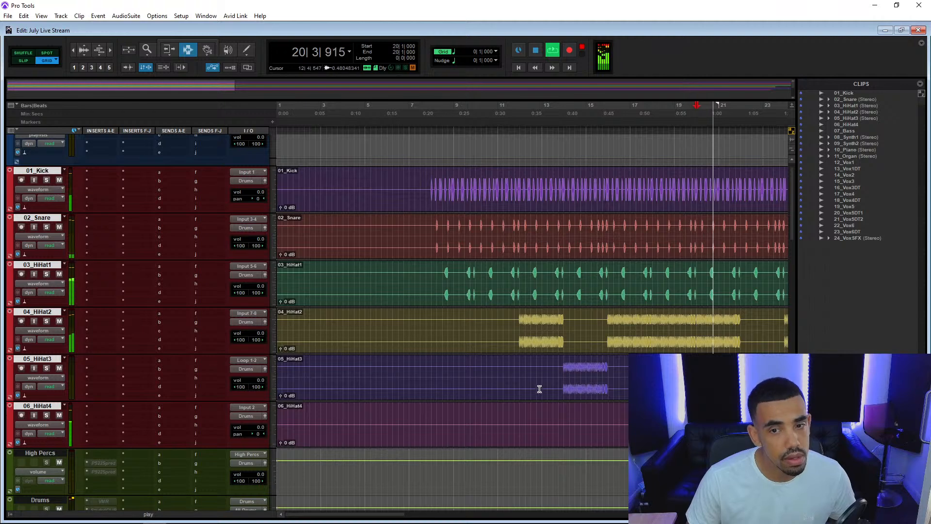
{"action": "left_click", "coordinate": [563, 367]}
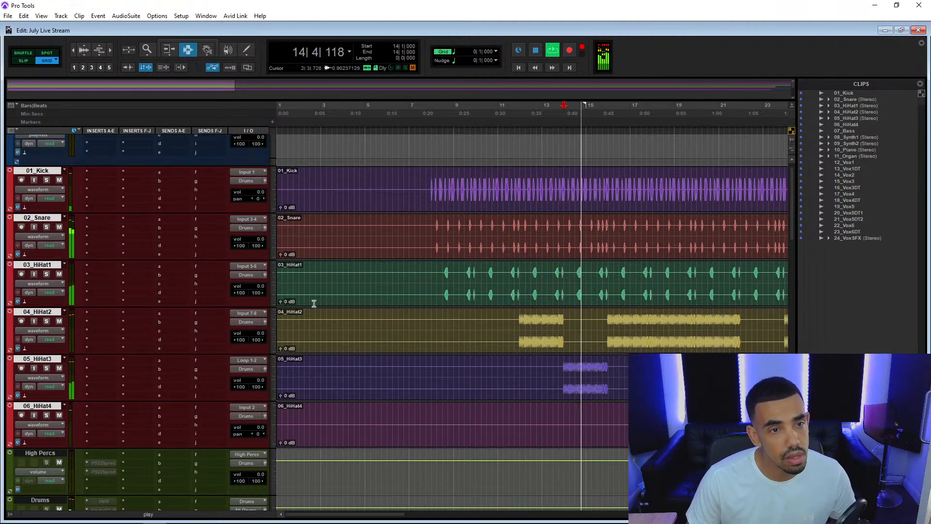
{"action": "key", "text": "space"}
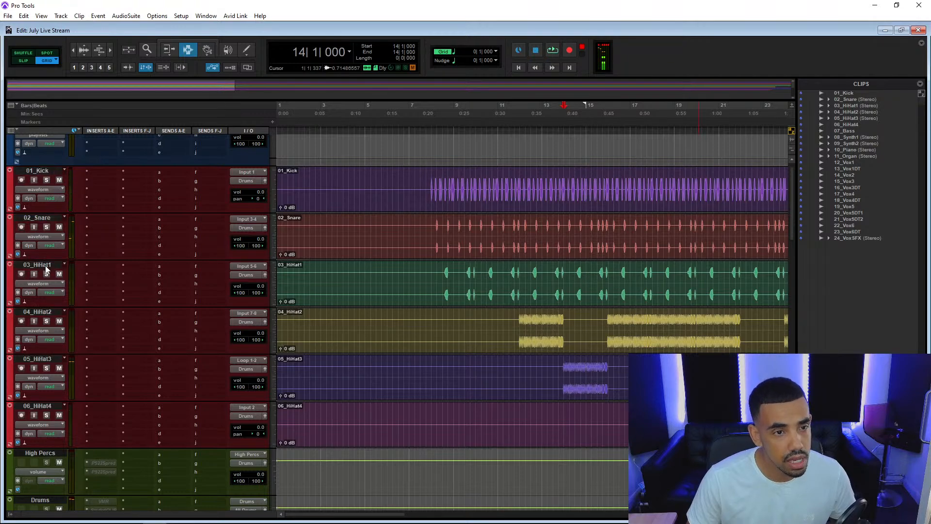
Move the 03_HiHat1 track below 06_HiHat4 and color it orange-red with the Color Palette.
{"action": "left_click_drag", "start_coordinate": [46, 270], "coordinate": [68, 436]}
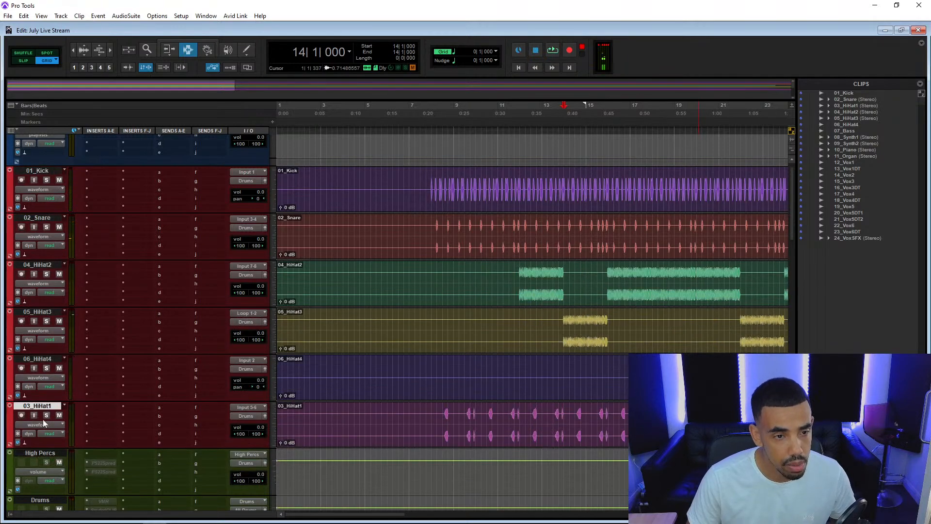
{"action": "double_click", "coordinate": [10, 428]}
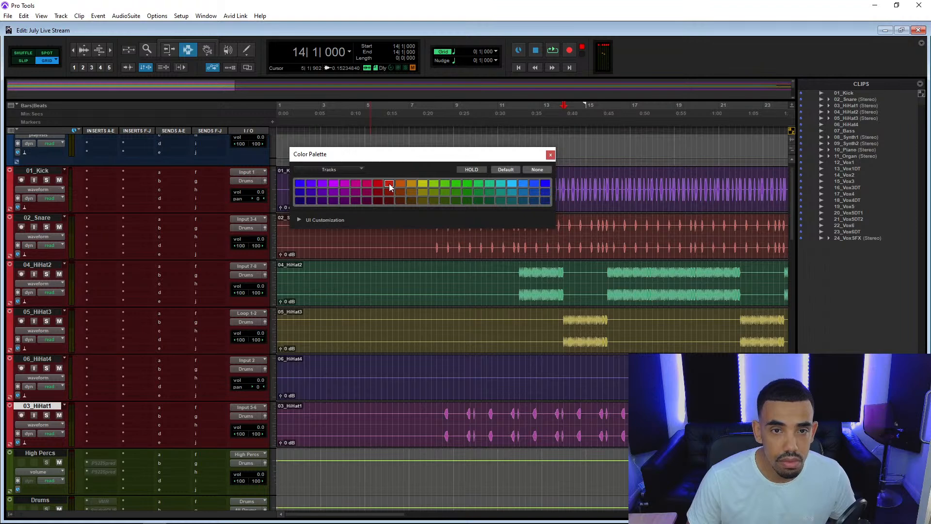
Audition the drums from bar 20|1, then color the 06_HiHat4 track orange-red to match 03_HiHat1.
{"action": "left_click", "coordinate": [695, 423]}
{"action": "key", "text": "space"}
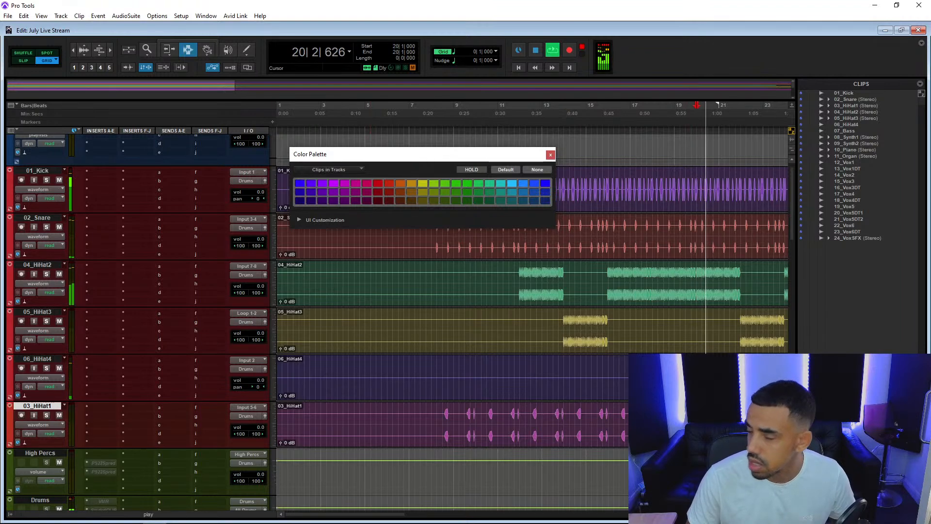
{"action": "key", "text": "space"}
{"action": "left_click", "coordinate": [37, 359]}
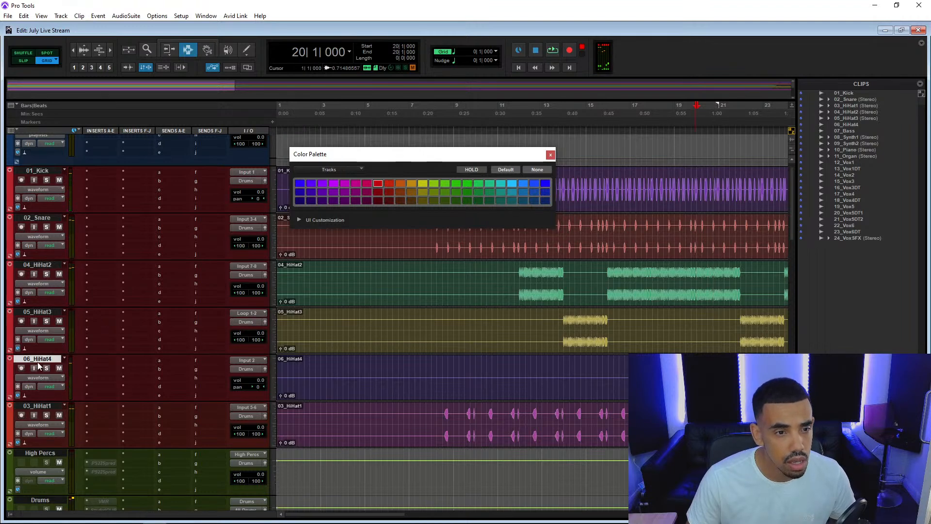
{"action": "left_click", "coordinate": [389, 183]}
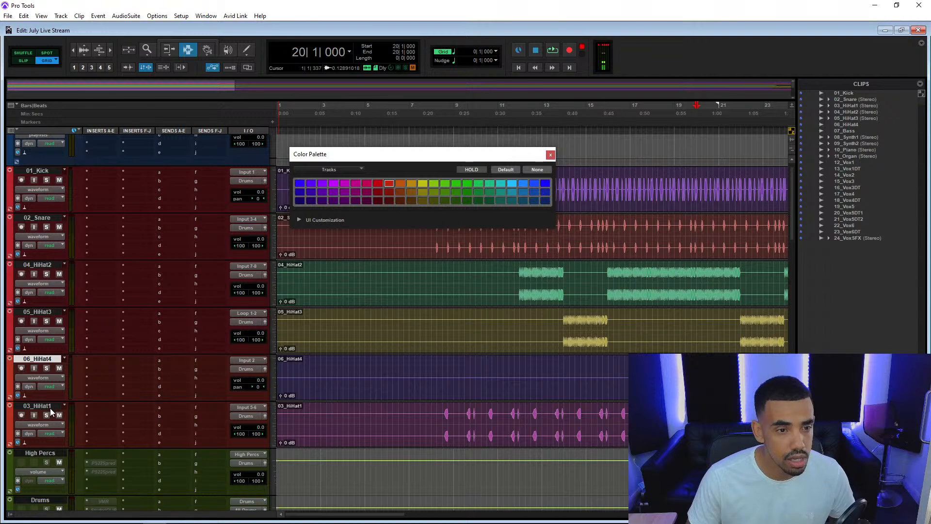
Route the outputs of 06_HiHat4 and 03_HiHat1 to the High Percs (Stereo) bus and check the routing with a short playback.
{"action": "left_click", "coordinate": [44, 314]}
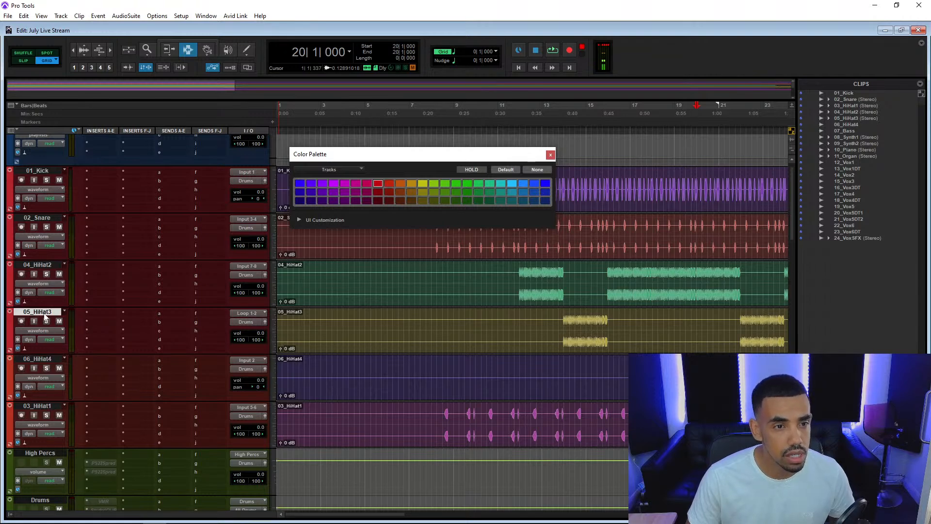
{"action": "left_click", "coordinate": [47, 359]}
{"action": "left_click", "coordinate": [52, 409], "text": "shift"}
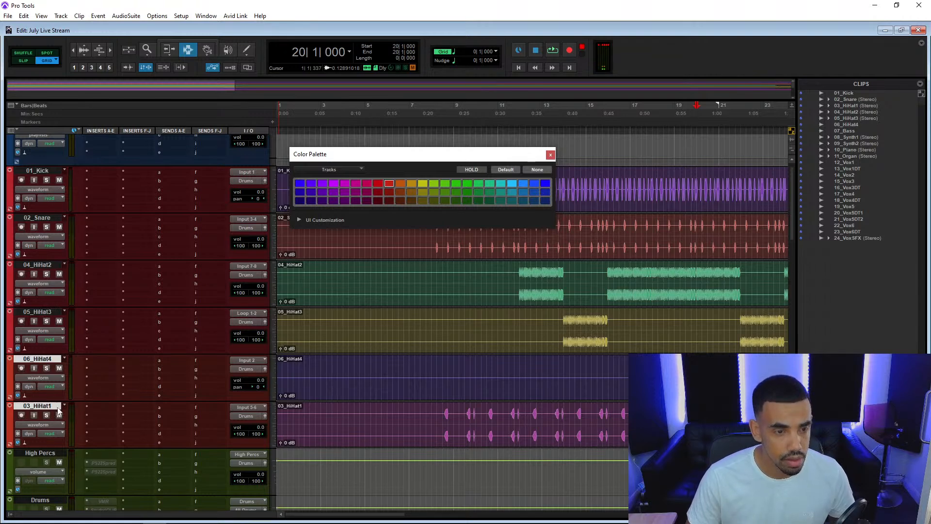
{"action": "left_click", "coordinate": [240, 415]}
{"action": "mouse_move", "coordinate": [273, 452]}
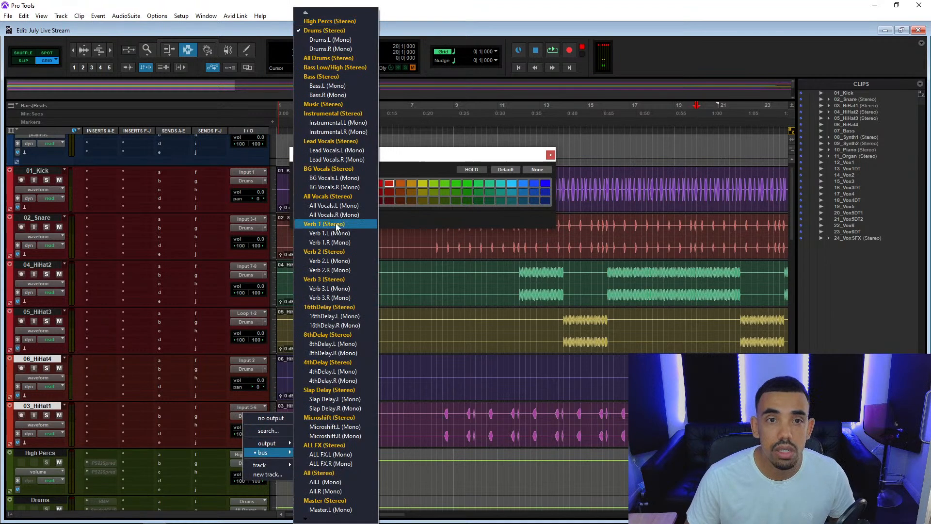
{"action": "left_click", "coordinate": [320, 21]}
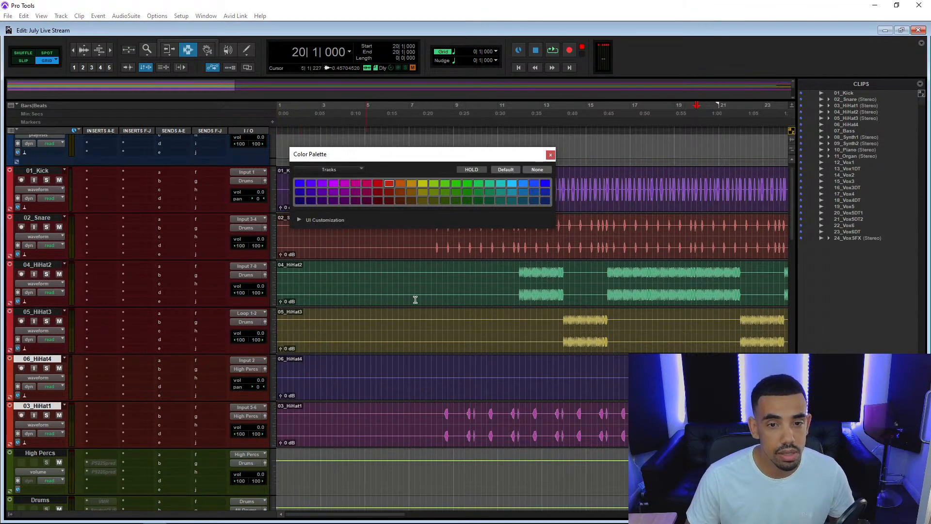
{"action": "key", "text": "space"}
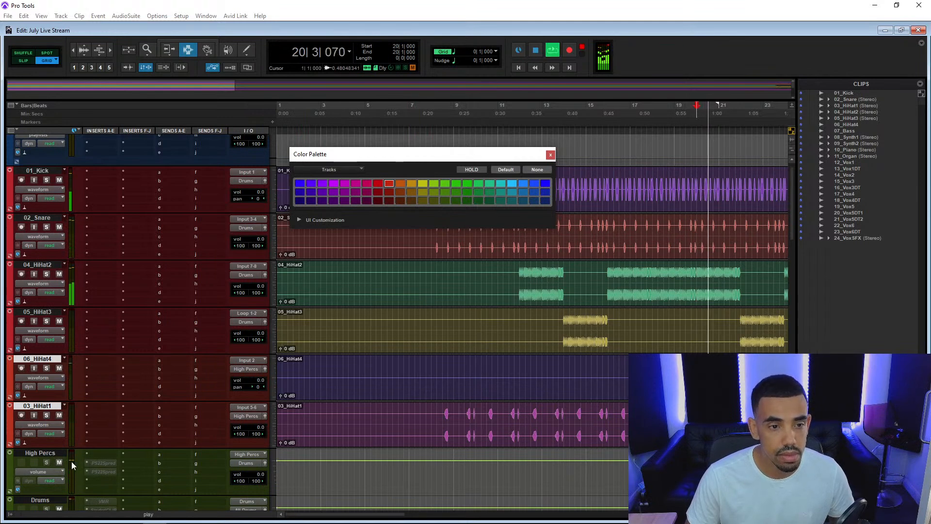
{"action": "key", "text": "space"}
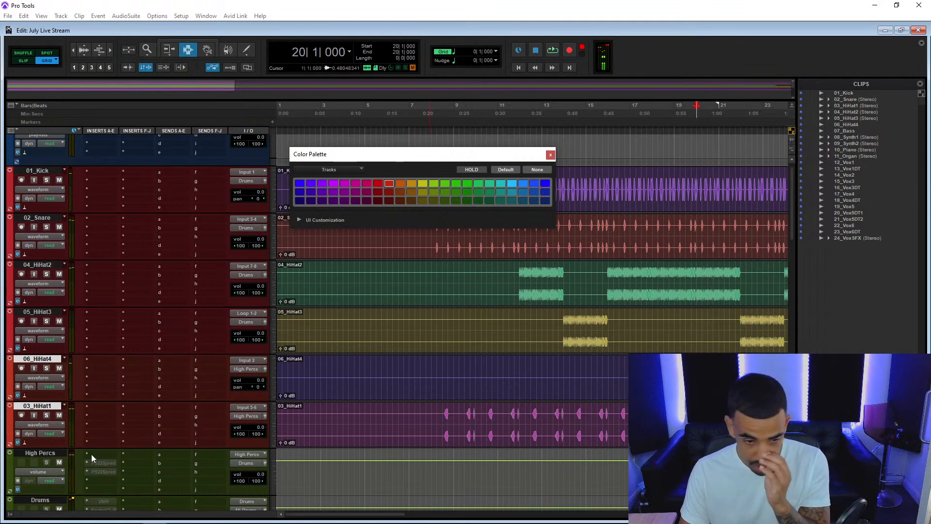
Place the 07_Bass clip from the clip list on a new track between 03_HiHat1 and High Percs, starting at bar 7|1.
{"action": "scroll", "coordinate": [103, 431], "scroll_direction": "up", "scroll_amount": 1}
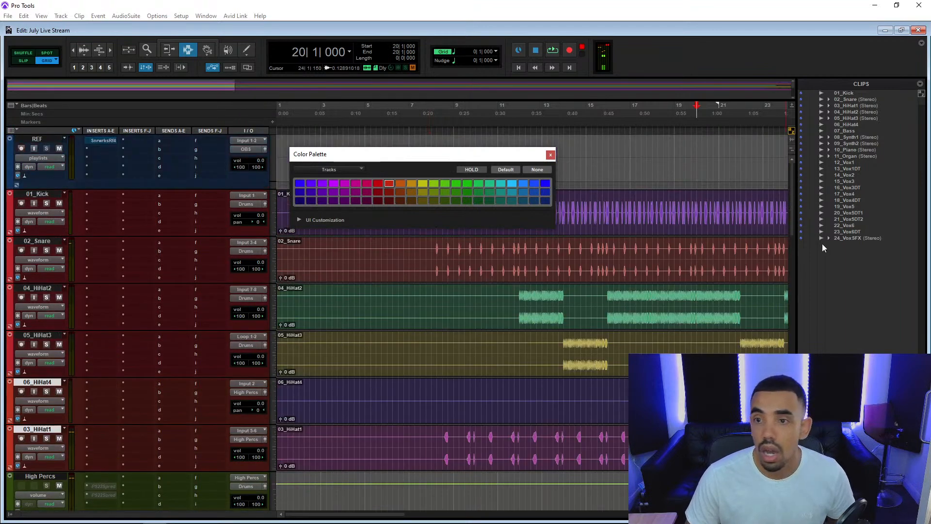
{"action": "left_click", "coordinate": [852, 131]}
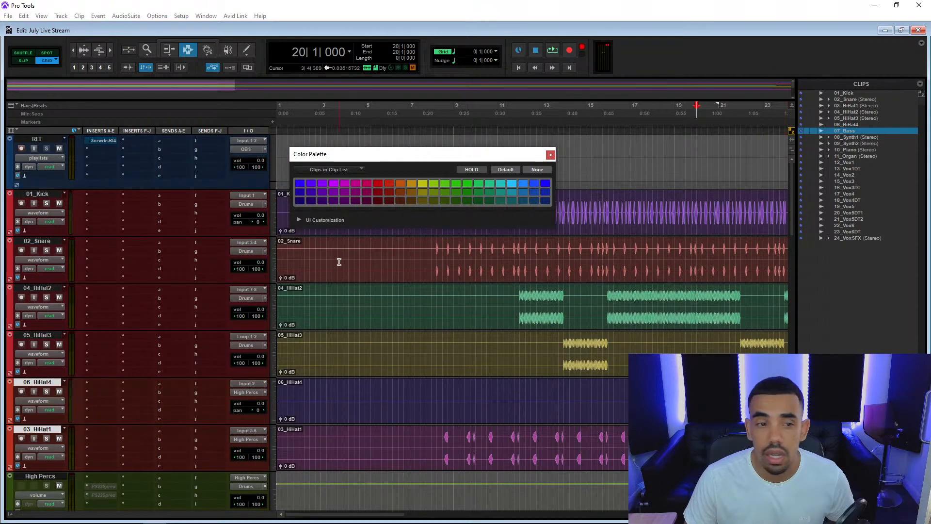
{"action": "scroll", "coordinate": [341, 265], "scroll_direction": "down", "scroll_amount": 7}
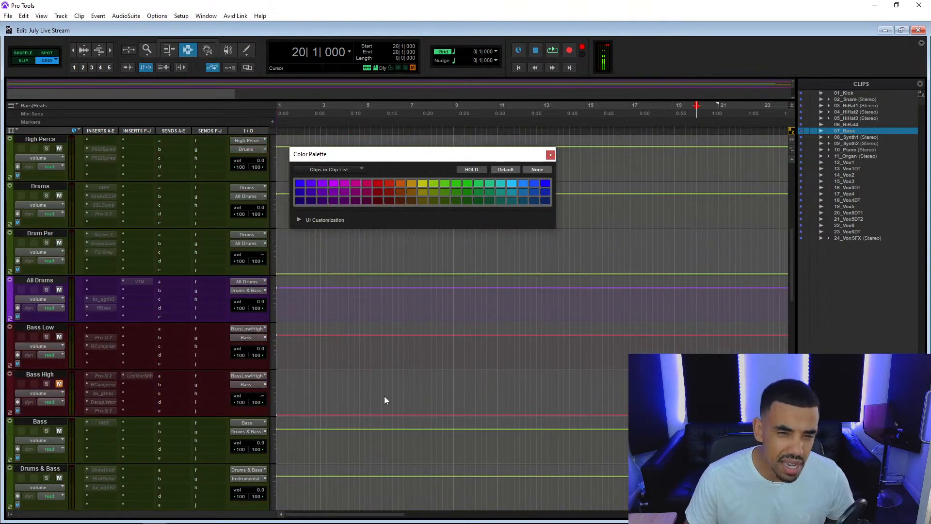
{"action": "left_click_drag", "start_coordinate": [743, 193], "coordinate": [838, 134]}
{"action": "left_click_drag", "start_coordinate": [580, 410], "coordinate": [363, 498]}
{"action": "scroll", "coordinate": [549, 408], "scroll_direction": "down", "scroll_amount": 20}
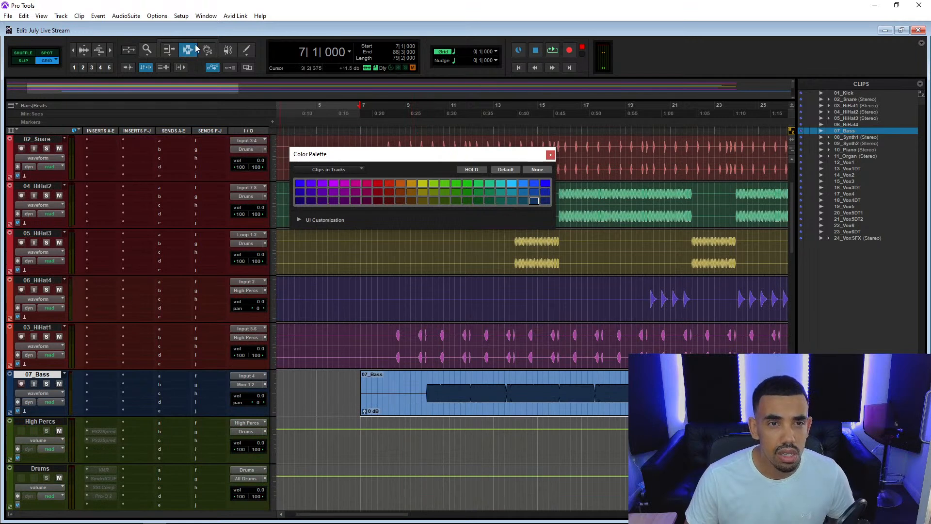
Activate the Smart Tool and move the 07_Bass clip back so it starts at 1|1|000.
{"action": "key", "text": "F9"}
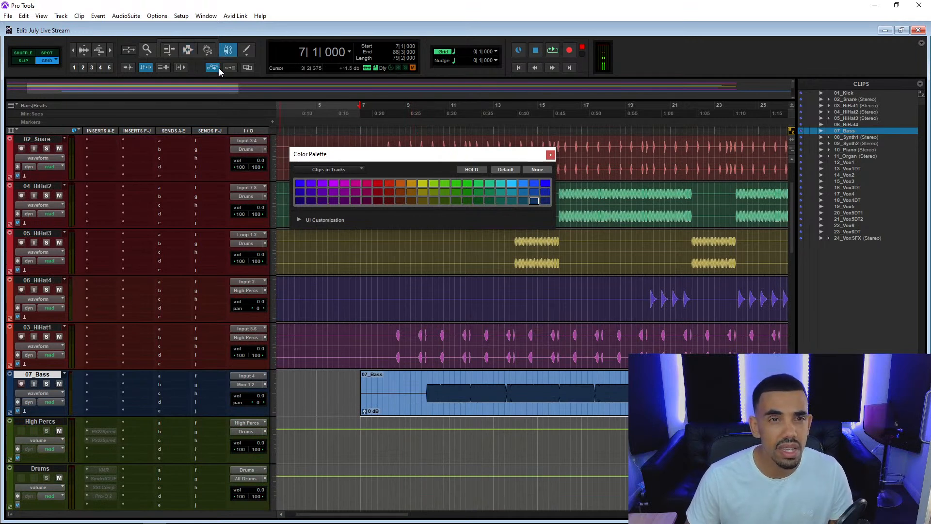
{"action": "key", "text": "F7"}
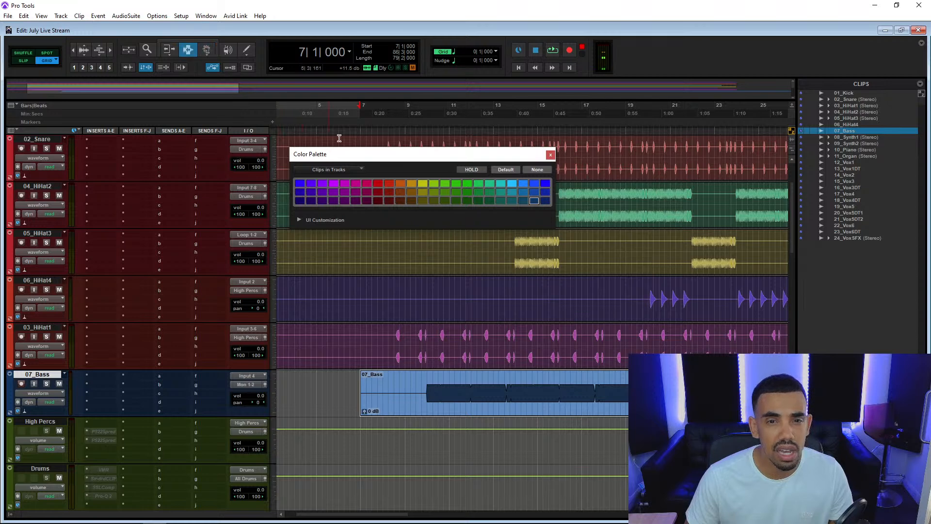
{"action": "key", "text": "F7+F8"}
{"action": "left_click_drag", "start_coordinate": [497, 410], "coordinate": [325, 405]}
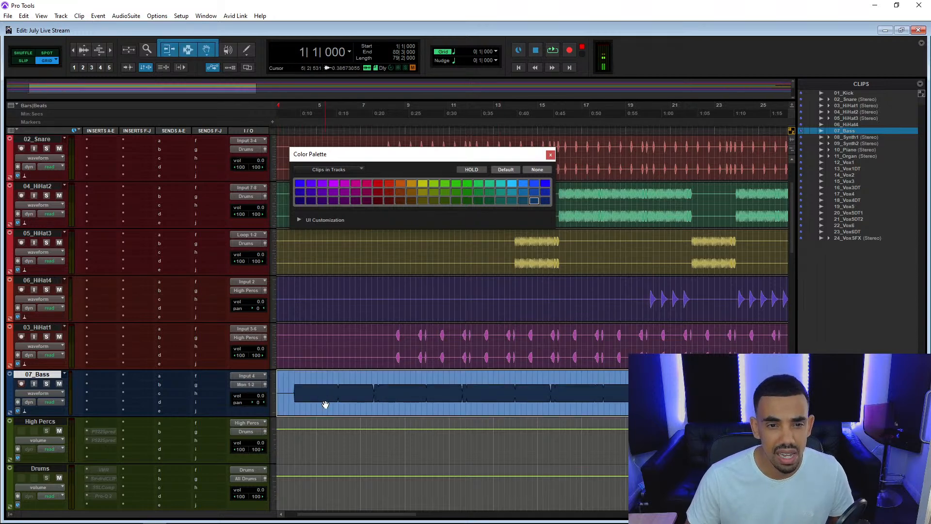
Audition the bass from the start of its waveform at bar 4|1, then from 8|2 together with the drums.
{"action": "left_click", "coordinate": [293, 388]}
{"action": "key", "text": "space"}
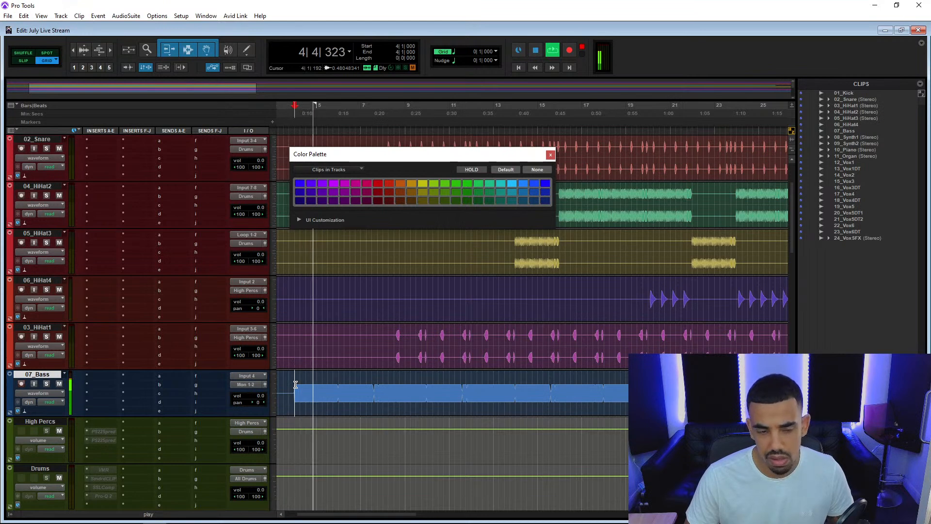
{"action": "left_click", "coordinate": [388, 383]}
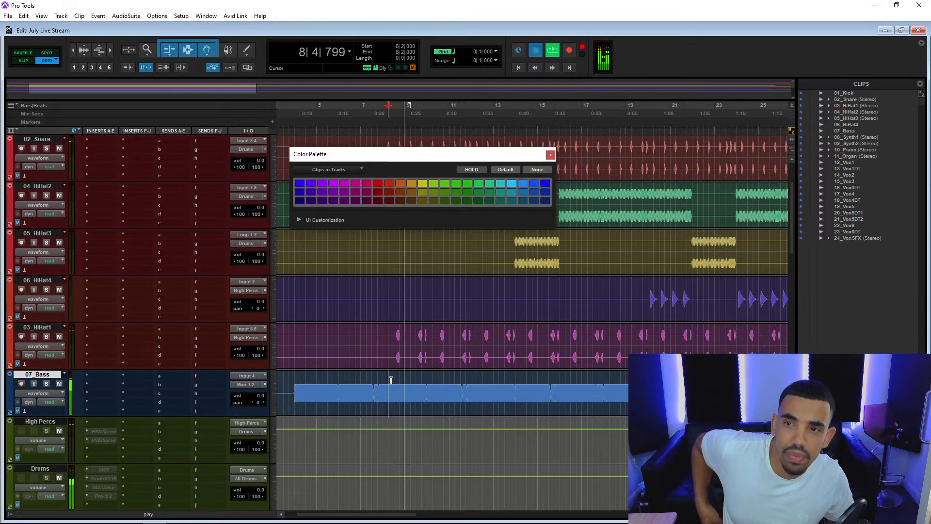
Stop playback, move the 07_Bass track between All Drums and Bass Low, and route its output to the Bass Low/High (Stereo) bus.
{"action": "key", "text": "space"}
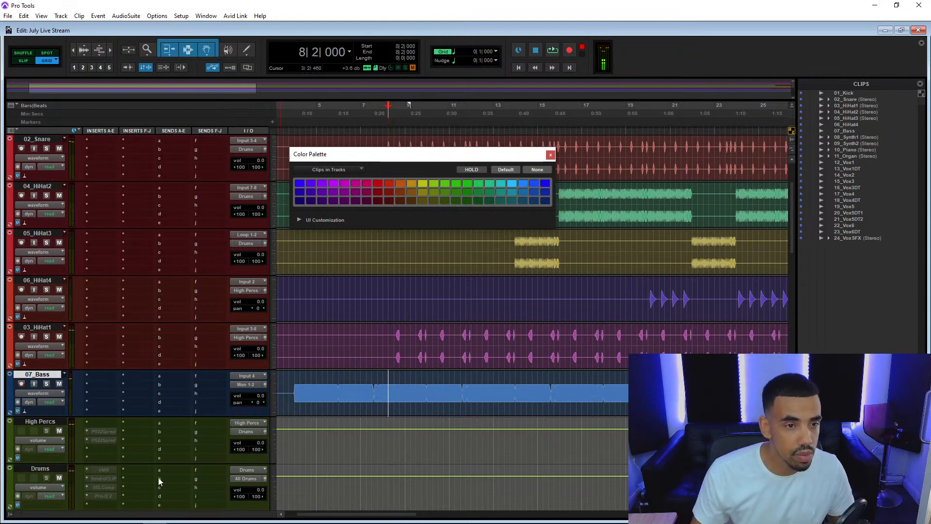
{"action": "scroll", "coordinate": [32, 487], "scroll_direction": "down", "scroll_amount": 4}
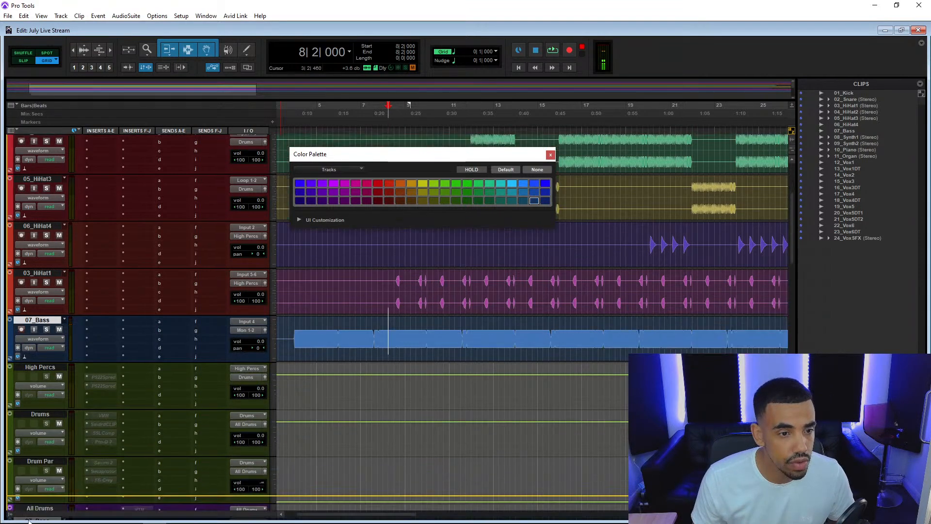
{"action": "left_click_drag", "start_coordinate": [30, 485], "coordinate": [24, 438]}
{"action": "scroll", "coordinate": [92, 377], "scroll_direction": "down", "scroll_amount": 3}
{"action": "left_click", "coordinate": [250, 313]}
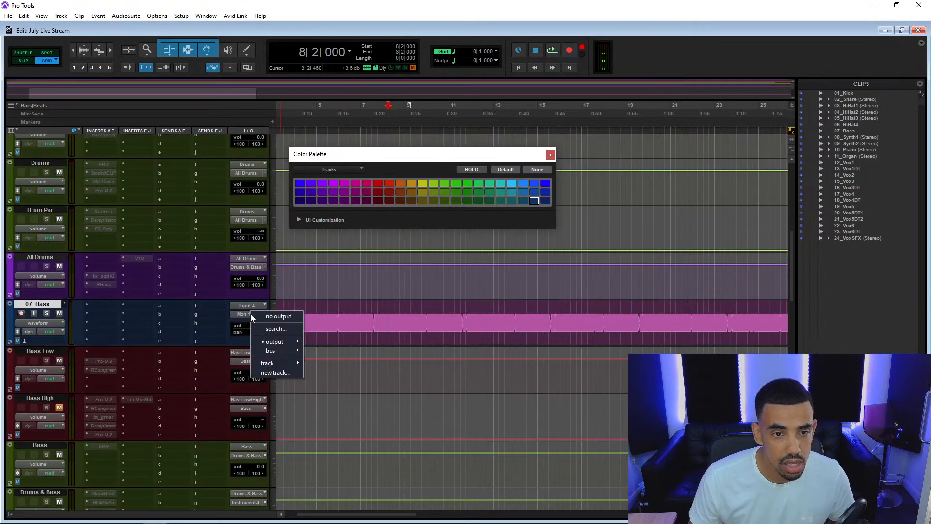
{"action": "mouse_move", "coordinate": [283, 351]}
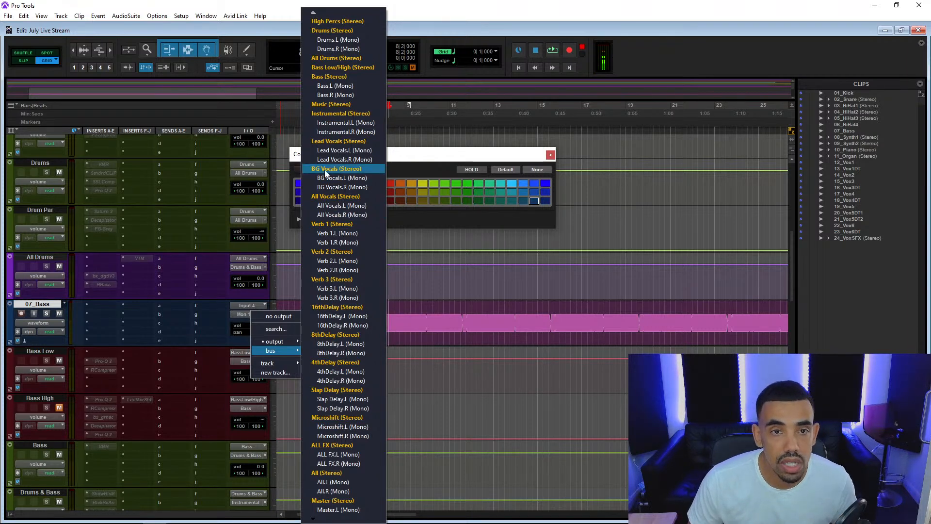
{"action": "left_click", "coordinate": [347, 67]}
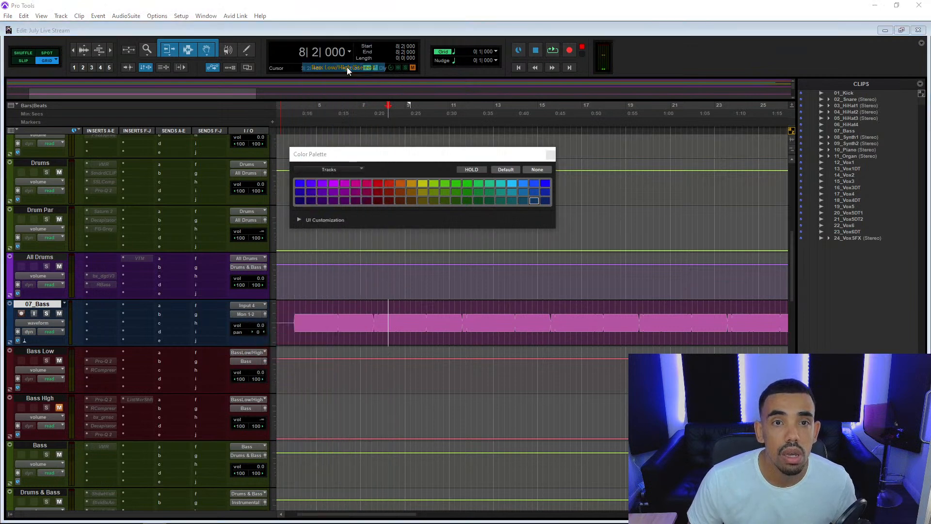
Audition the routed bass from 3|4|000 and again from 4|1|000 to check the signal on its buses.
{"action": "left_click", "coordinate": [291, 313]}
{"action": "key", "text": "space"}
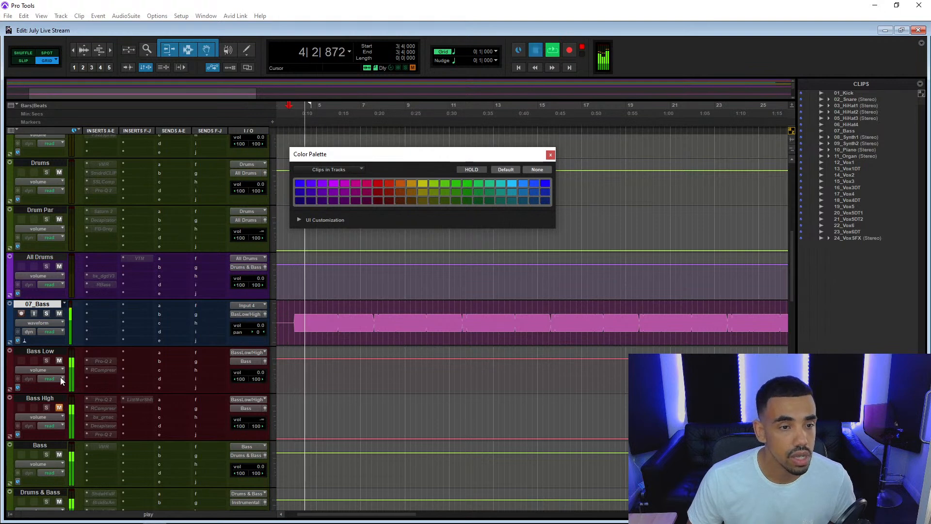
{"action": "key", "text": "space"}
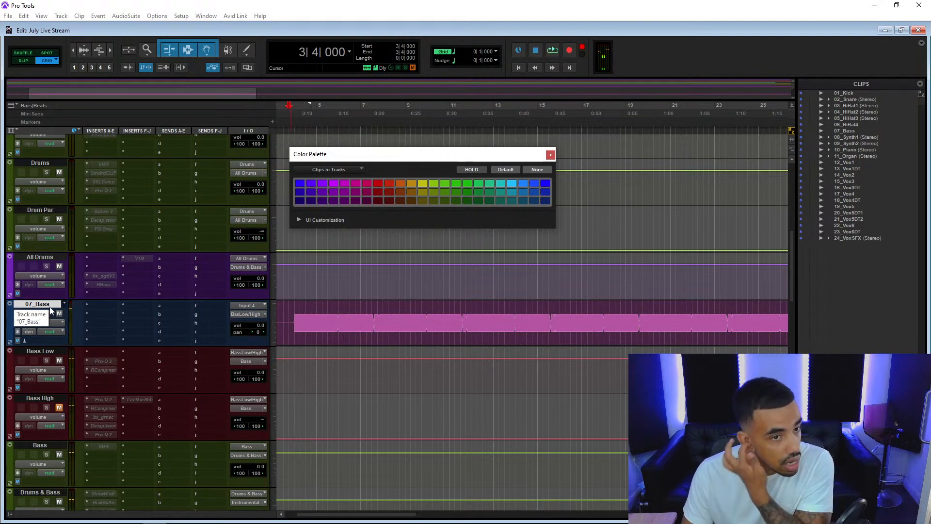
{"action": "left_click", "coordinate": [295, 314]}
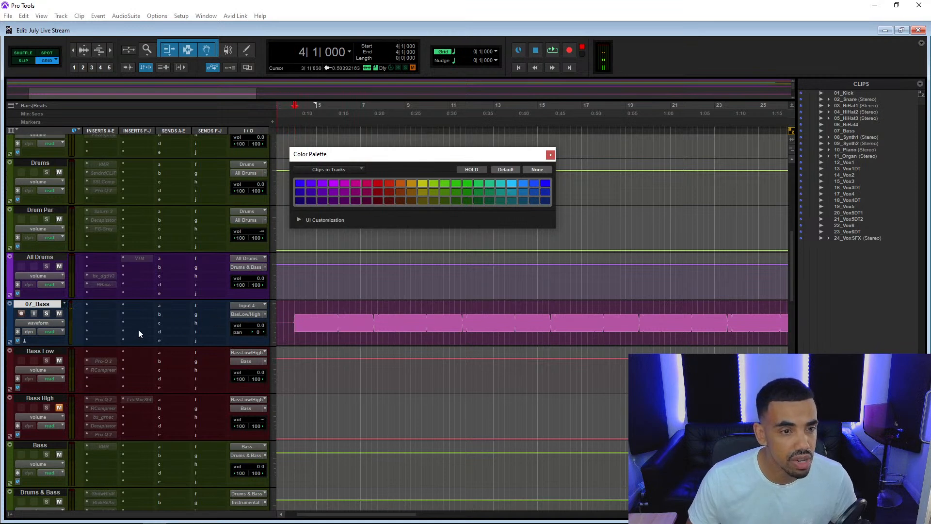
{"action": "key", "text": "space"}
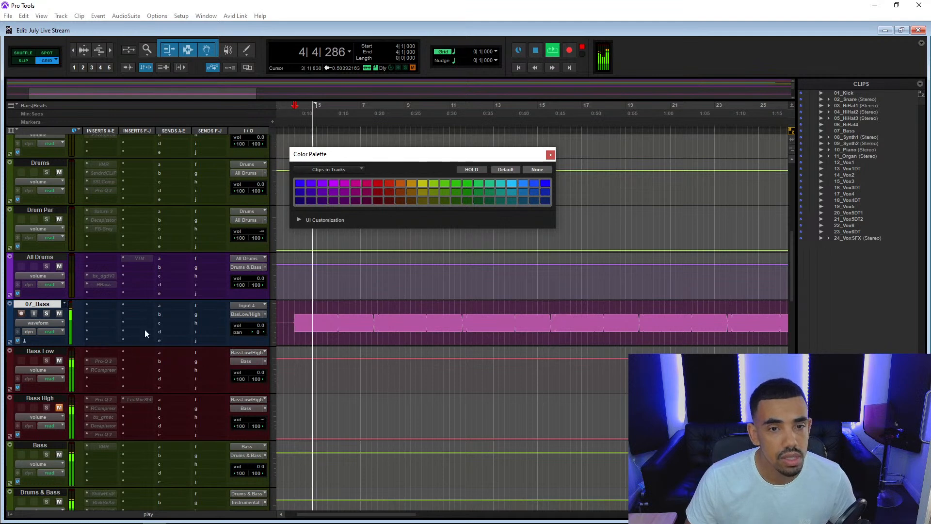
{"action": "key", "text": "space"}
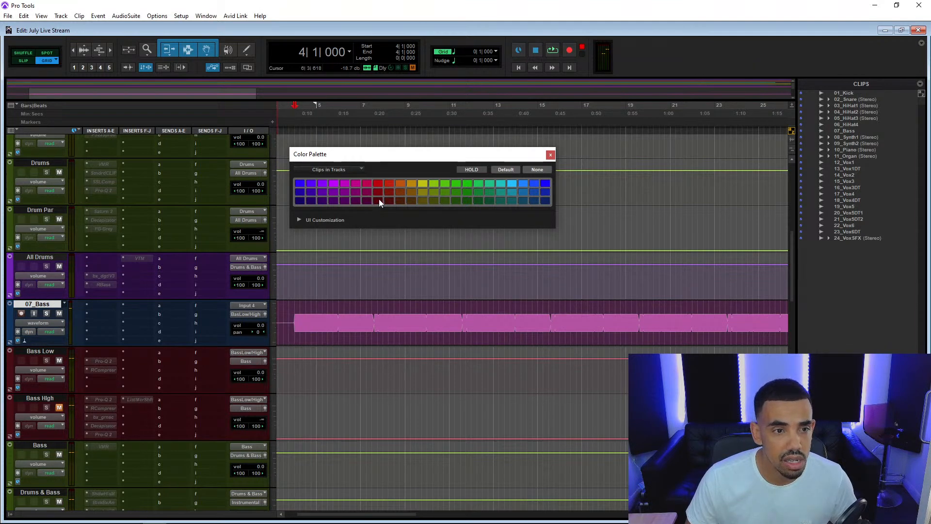
Color the 07_Bass track dark red to match the Bass Low and Bass High tracks.
{"action": "left_click", "coordinate": [41, 302]}
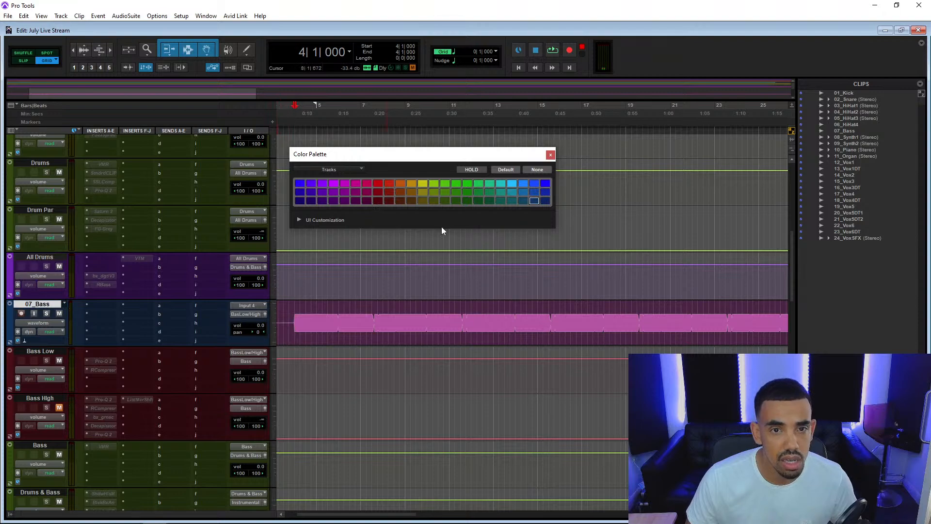
{"action": "left_click", "coordinate": [378, 200]}
{"action": "scroll", "coordinate": [211, 253], "scroll_direction": "up", "scroll_amount": 5}
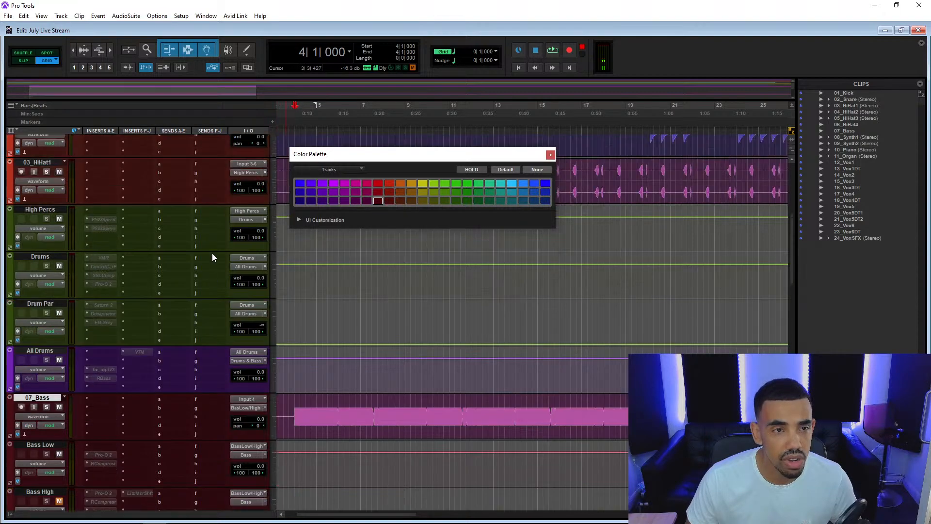
{"action": "scroll", "coordinate": [212, 254], "scroll_direction": "up", "scroll_amount": 3}
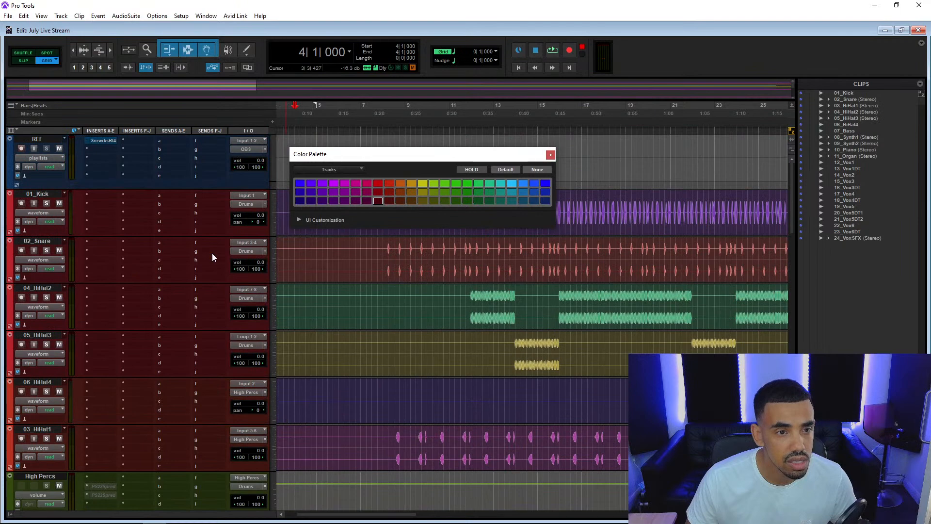
{"action": "scroll", "coordinate": [212, 257], "scroll_direction": "down", "scroll_amount": 7}
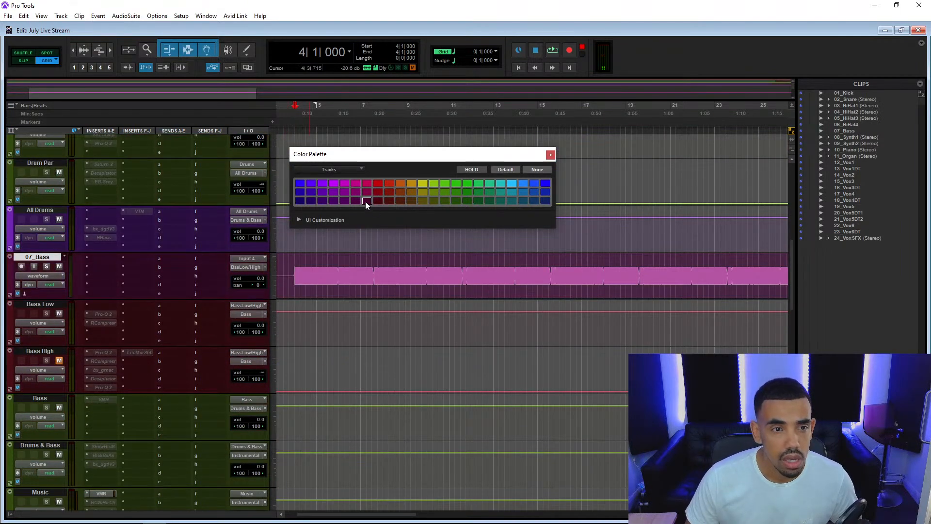
{"action": "left_click", "coordinate": [381, 204]}
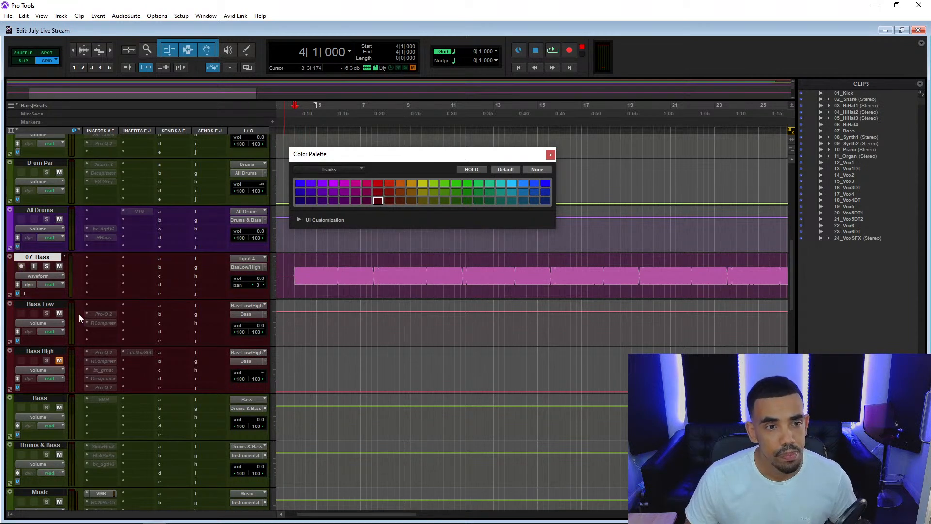
Place the clips 08_Synth1, 09_Synth2, 10_Piano and 11_Organ from the clip list on new tracks between 07_Bass and Bass Low.
{"action": "left_click", "coordinate": [856, 136]}
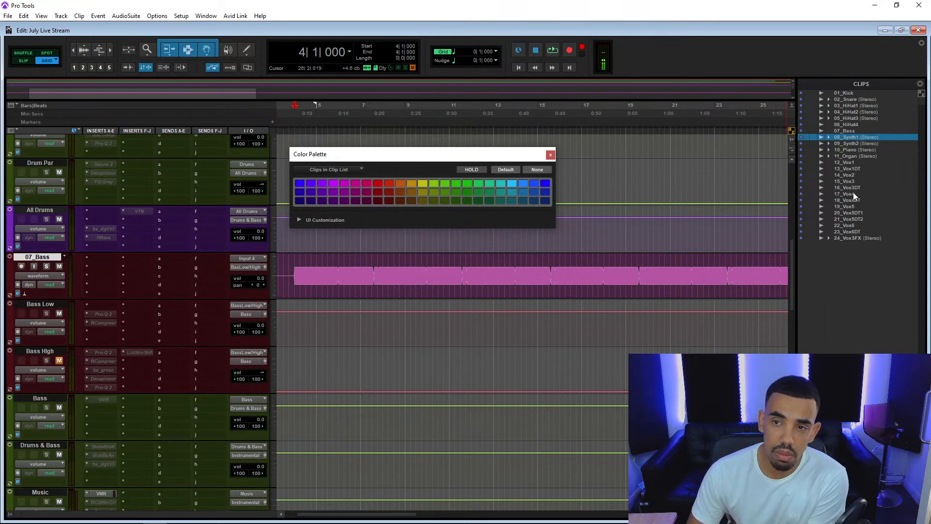
{"action": "left_click", "coordinate": [858, 156]}
{"action": "left_click", "coordinate": [857, 138], "text": "shift"}
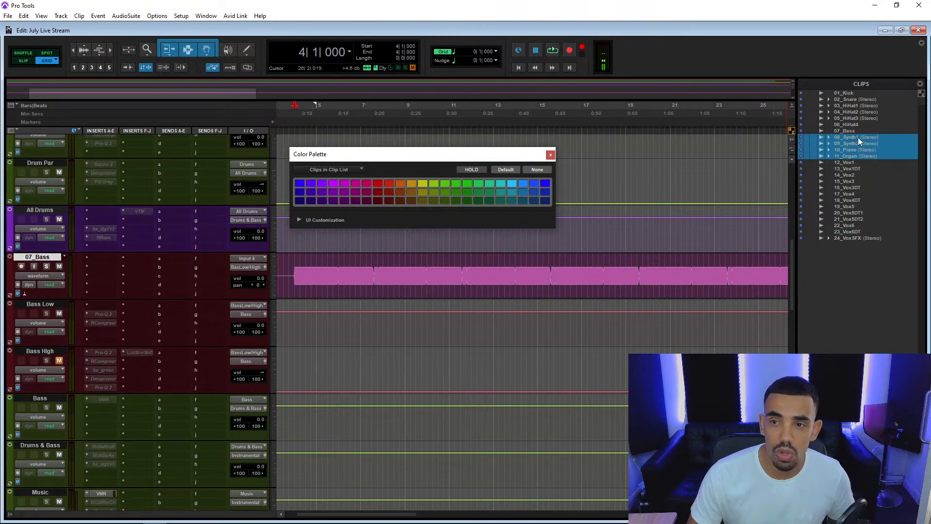
{"action": "scroll", "coordinate": [333, 370], "scroll_direction": "down", "scroll_amount": 10}
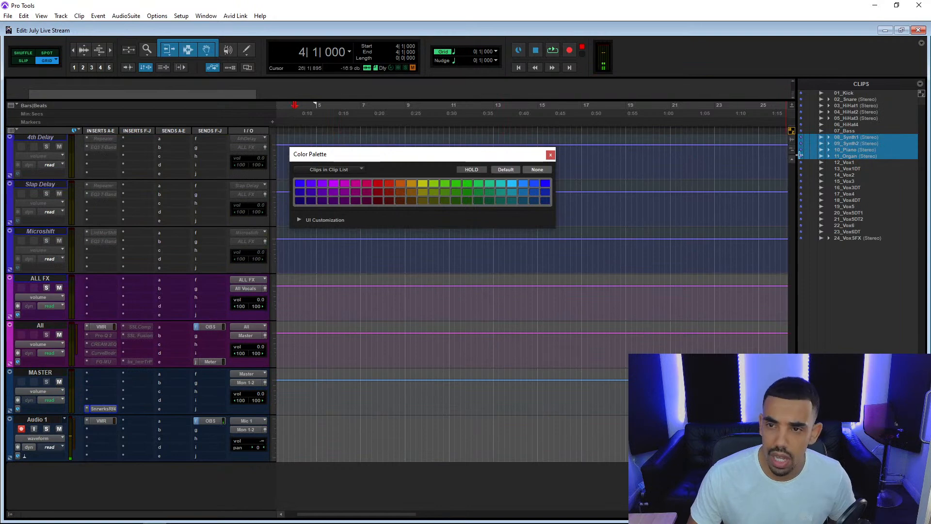
{"action": "left_click_drag", "start_coordinate": [854, 146], "coordinate": [281, 437]}
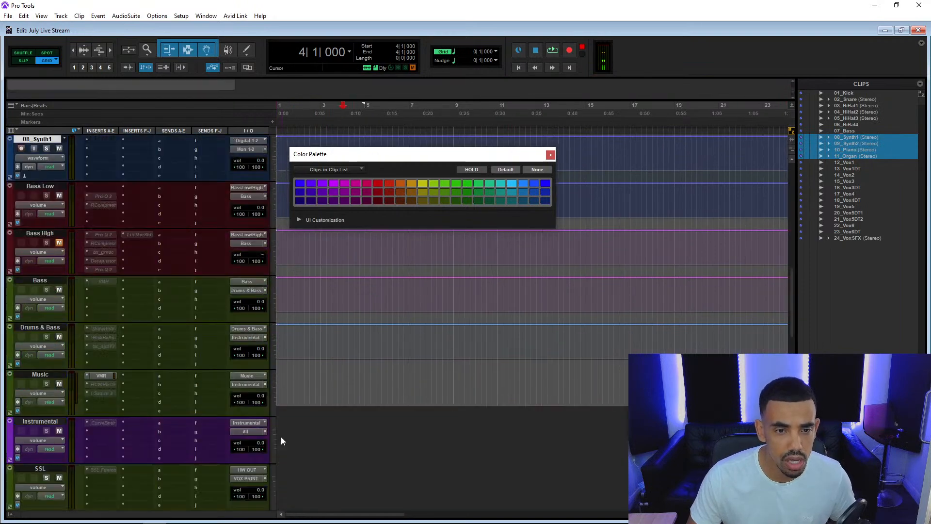
{"action": "scroll", "coordinate": [290, 434], "scroll_direction": "up", "scroll_amount": 8}
{"action": "scroll", "coordinate": [290, 434], "scroll_direction": "up", "scroll_amount": 8}
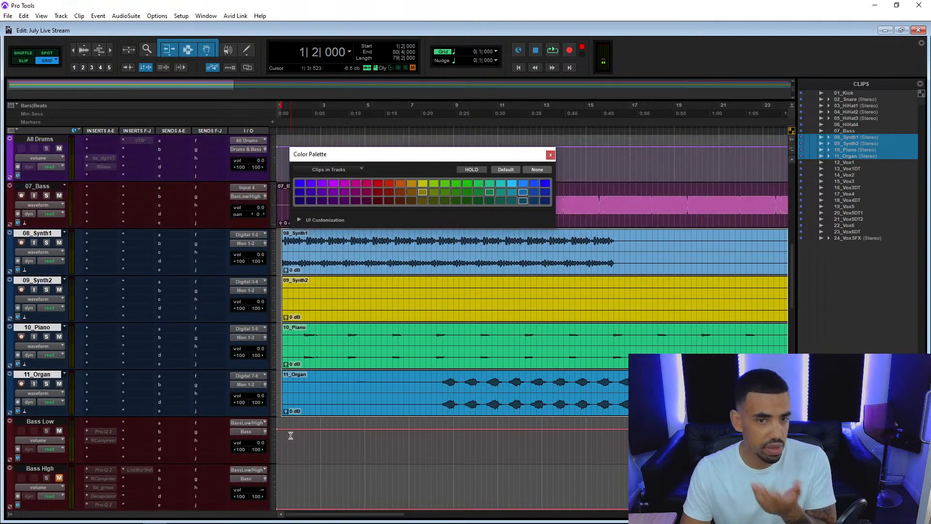
Move the synth, piano and organ clips back to start at 1|1|000 and check them with a short playback.
{"action": "scroll", "coordinate": [311, 420], "scroll_direction": "down", "scroll_amount": 1}
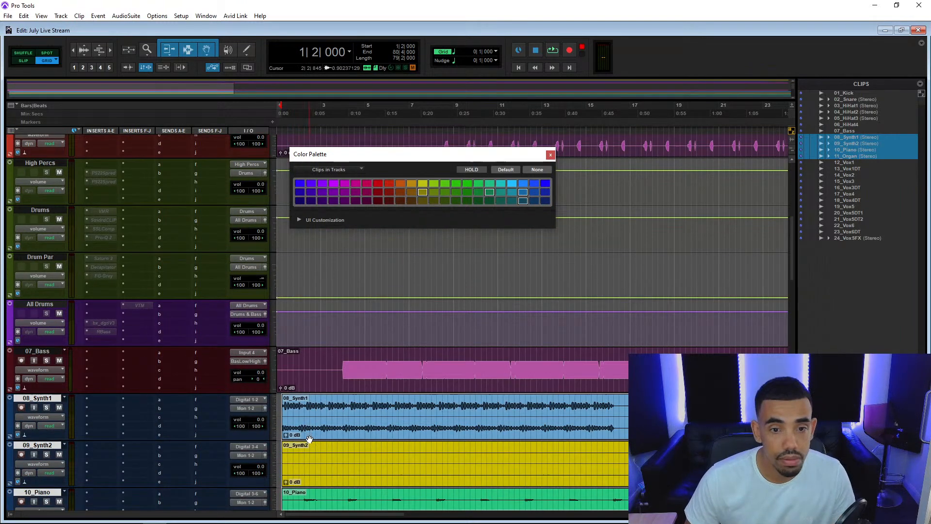
{"action": "left_click_drag", "start_coordinate": [311, 440], "coordinate": [285, 440]}
{"action": "scroll", "coordinate": [286, 439], "scroll_direction": "down", "scroll_amount": 5}
{"action": "scroll", "coordinate": [288, 427], "scroll_direction": "up", "scroll_amount": 1}
{"action": "key", "text": "space"}
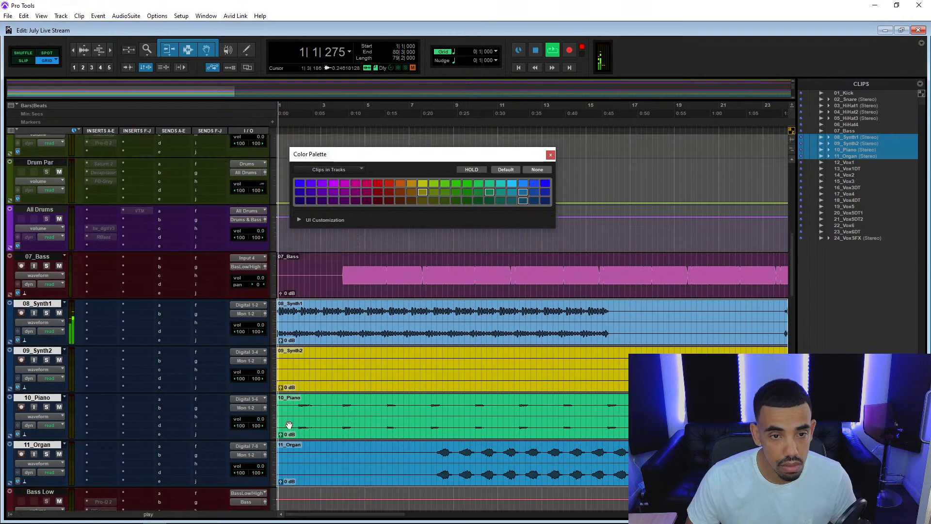
{"action": "scroll", "coordinate": [287, 361], "scroll_direction": "down", "scroll_amount": 1}
{"action": "key", "text": "space"}
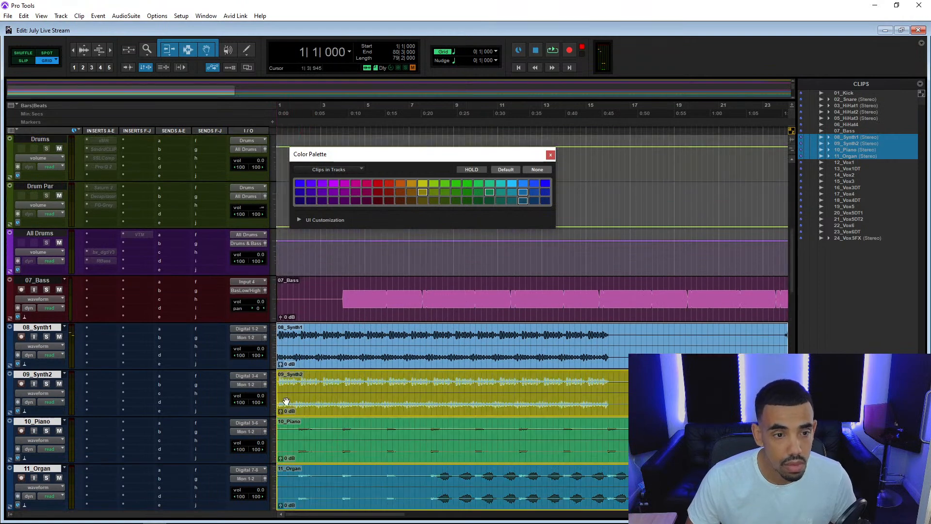
Try to move the synth, piano and organ clips down toward the Music section, and undo the misplaced 11_Organ clip on Vox Print.
{"action": "scroll", "coordinate": [246, 455], "scroll_direction": "down", "scroll_amount": 10}
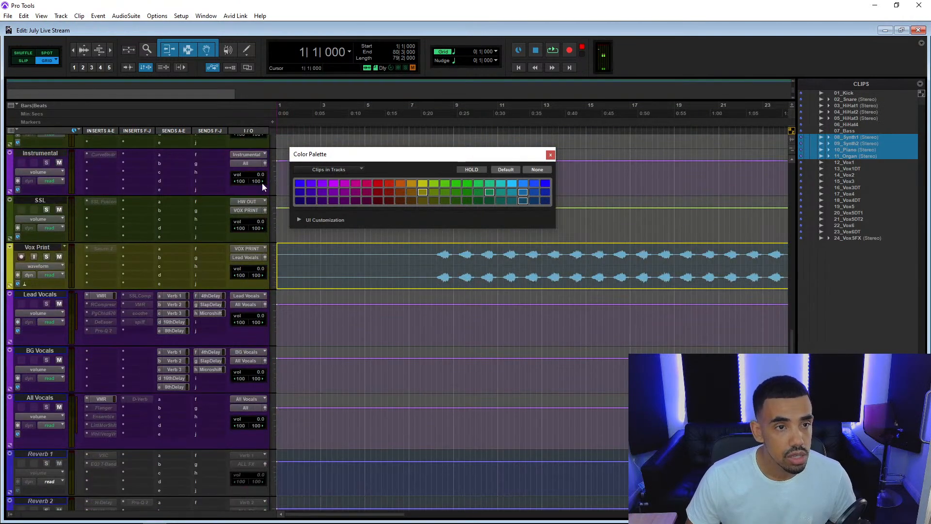
{"action": "scroll", "coordinate": [263, 145], "scroll_direction": "up", "scroll_amount": 7}
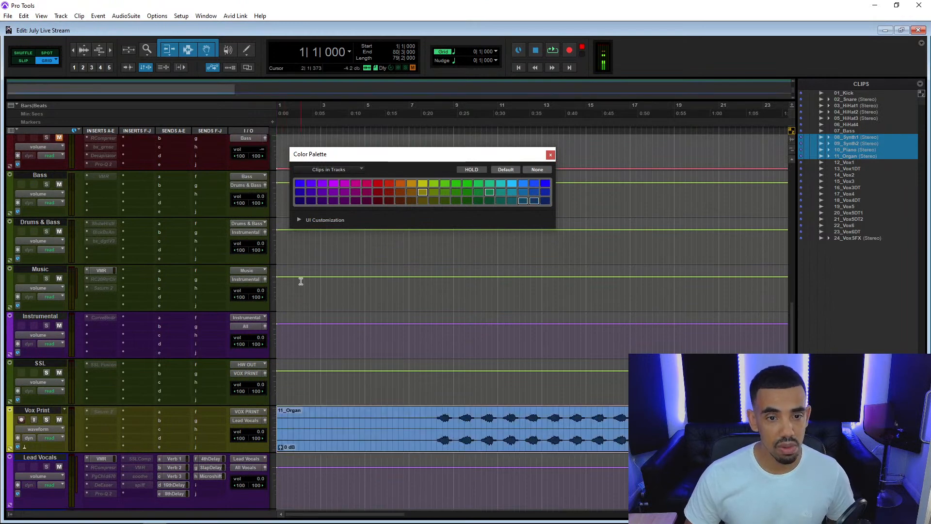
{"action": "scroll", "coordinate": [300, 281], "scroll_direction": "down", "scroll_amount": 12}
{"action": "scroll", "coordinate": [298, 279], "scroll_direction": "up", "scroll_amount": 8}
{"action": "mouse_move", "coordinate": [48, 327]}
{"action": "left_mouse_down"}
{"action": "mouse_move", "coordinate": [49, 313]}
{"action": "mouse_move", "coordinate": [51, 330]}
{"action": "left_mouse_up"}
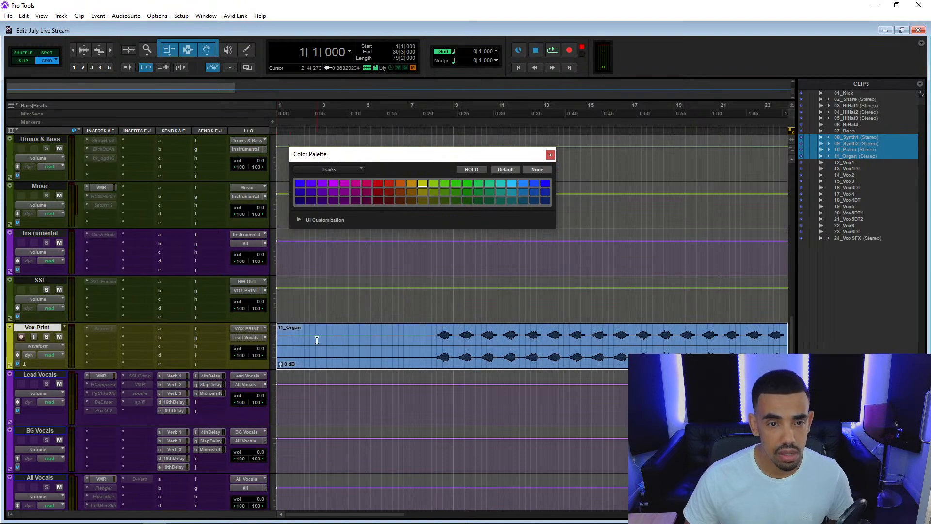
{"action": "key", "text": "ctrl"}
Select the tracks 08_Synth1 through 11_Organ and move them between Drums & Bass and Music.
{"action": "scroll", "coordinate": [313, 350], "scroll_direction": "up", "scroll_amount": 10}
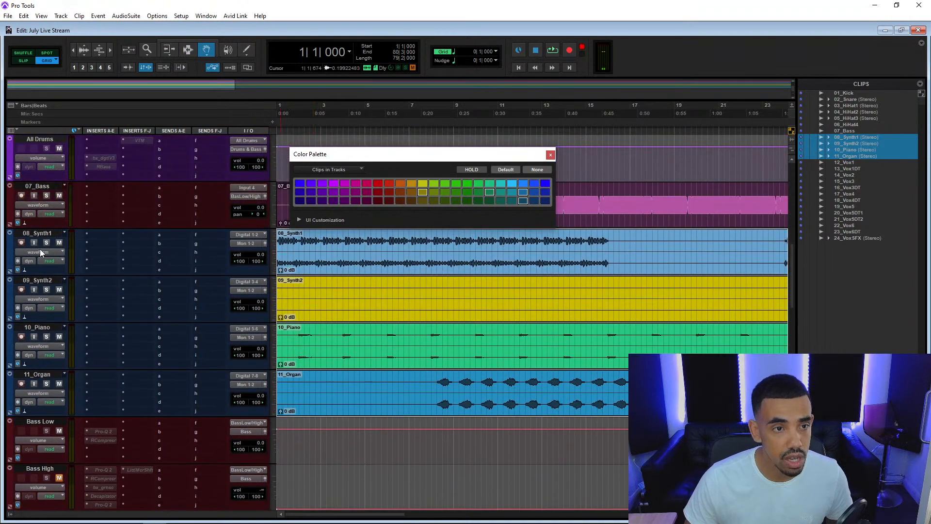
{"action": "left_click", "coordinate": [45, 235]}
{"action": "left_click", "coordinate": [53, 376], "text": "shift"}
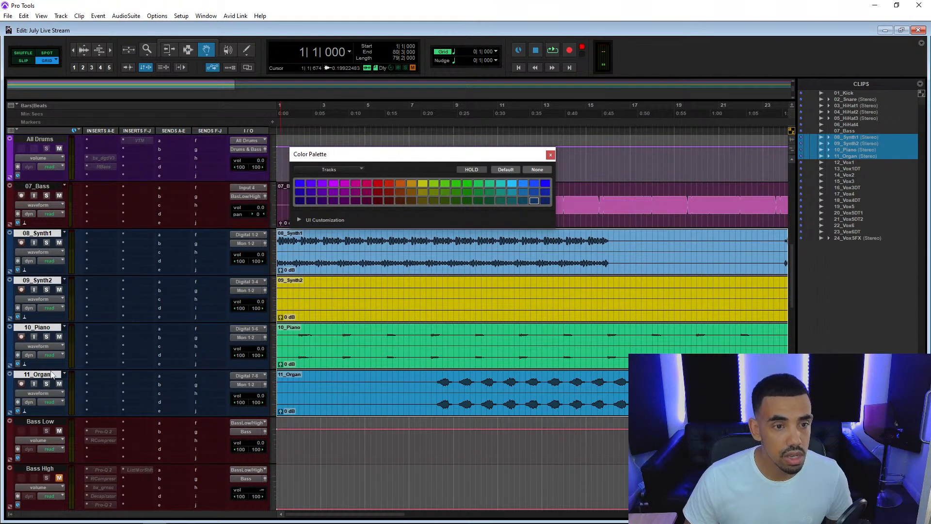
{"action": "left_click_drag", "start_coordinate": [52, 377], "coordinate": [33, 234]}
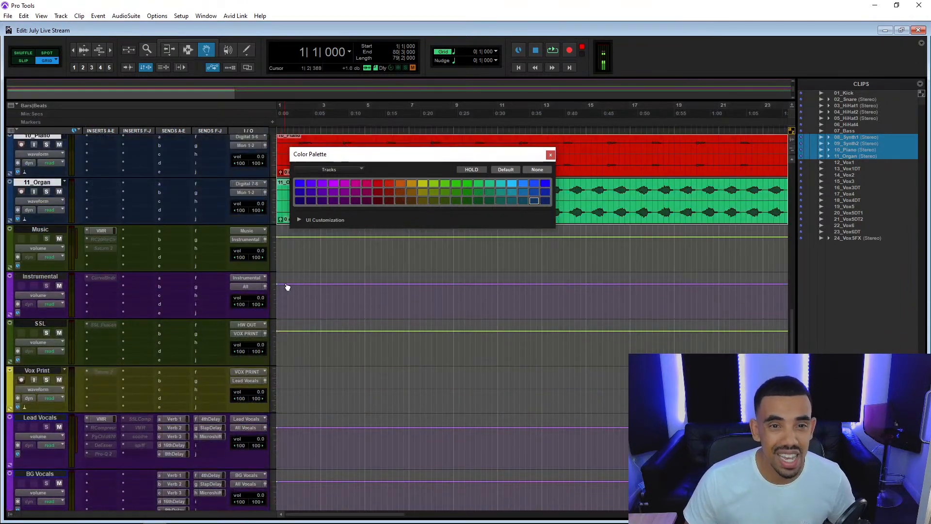
Route the outputs of the tracks 08_Synth1 through 11_Organ to the Music (Stereo) bus and color the tracks orange.
{"action": "scroll", "coordinate": [306, 294], "scroll_direction": "up", "scroll_amount": 3}
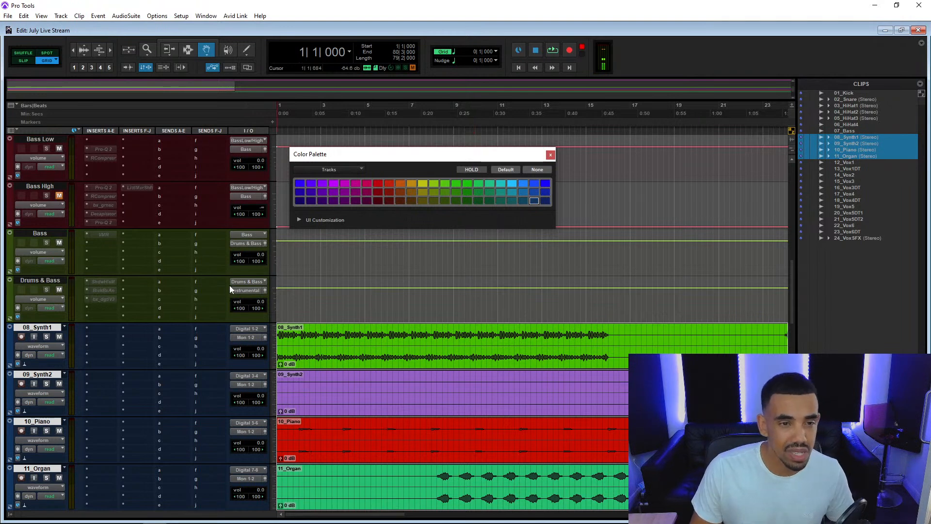
{"action": "scroll", "coordinate": [229, 284], "scroll_direction": "down", "scroll_amount": 3}
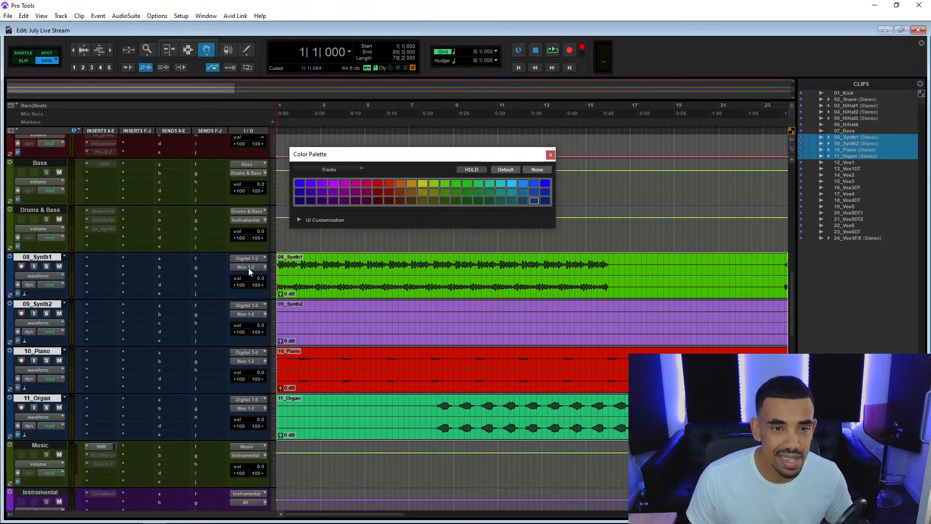
{"action": "left_click", "coordinate": [246, 266]}
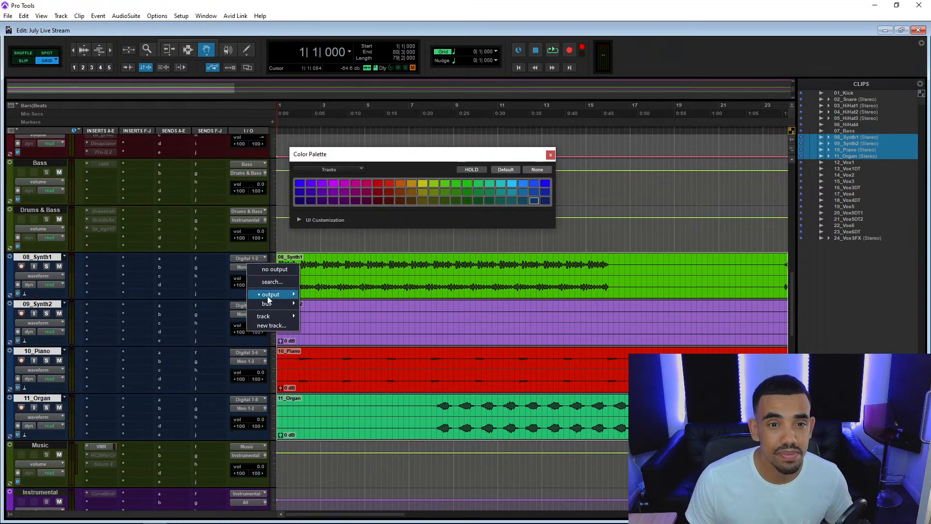
{"action": "mouse_move", "coordinate": [270, 304]}
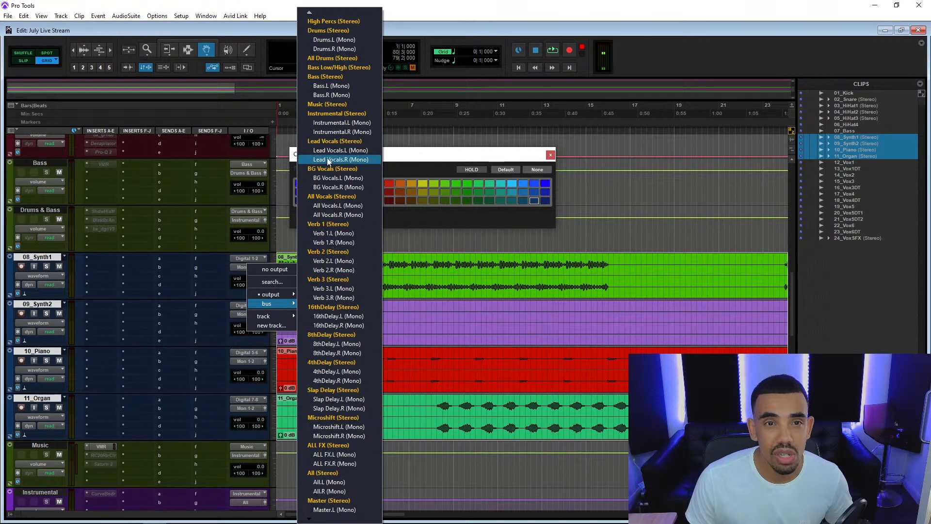
{"action": "left_click", "coordinate": [334, 104]}
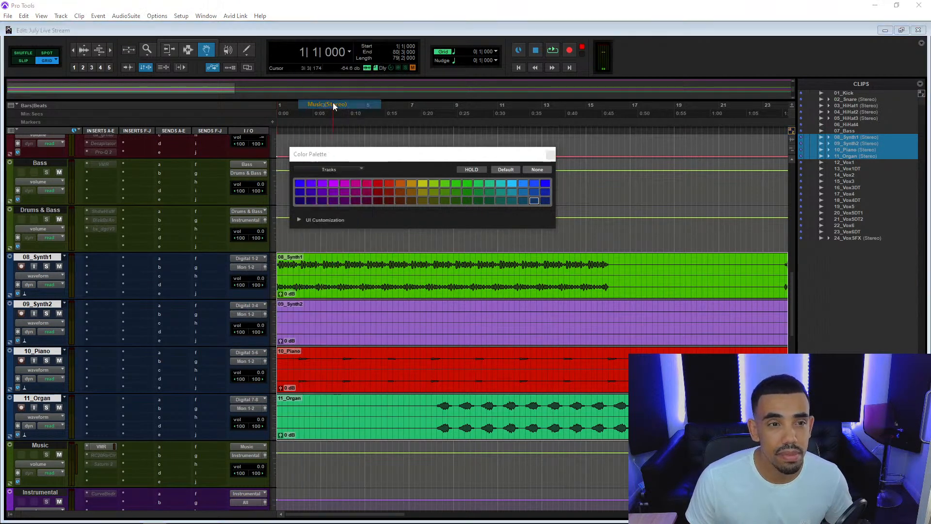
{"action": "scroll", "coordinate": [30, 237], "scroll_direction": "down", "scroll_amount": 2}
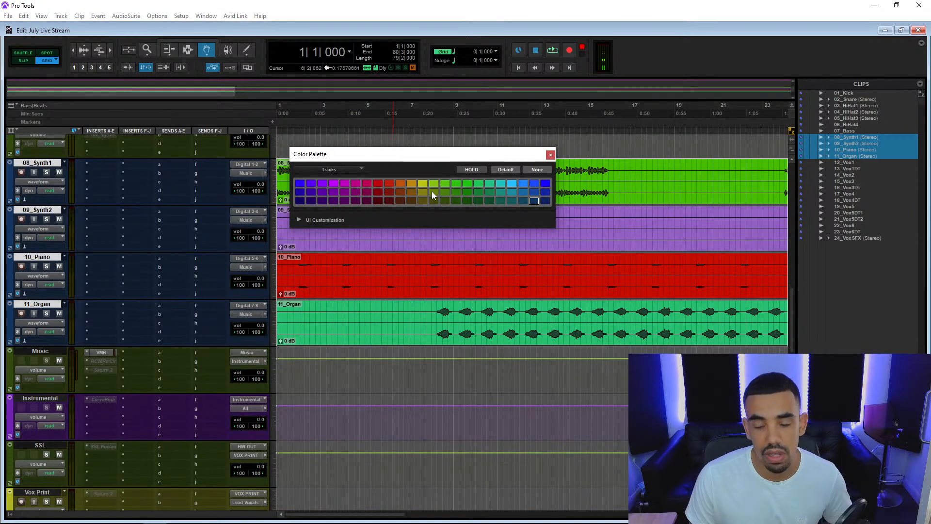
{"action": "left_click", "coordinate": [400, 185]}
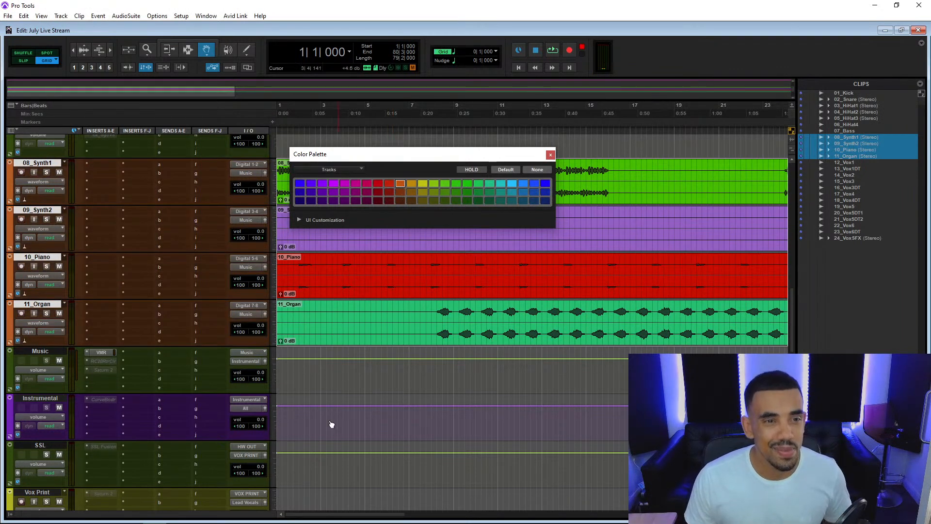
Close the color palette and check the newly routed synth, piano and organ tracks with a short playback.
{"action": "scroll", "coordinate": [309, 387], "scroll_direction": "up", "scroll_amount": 5}
{"action": "scroll", "coordinate": [309, 387], "scroll_direction": "up", "scroll_amount": 2}
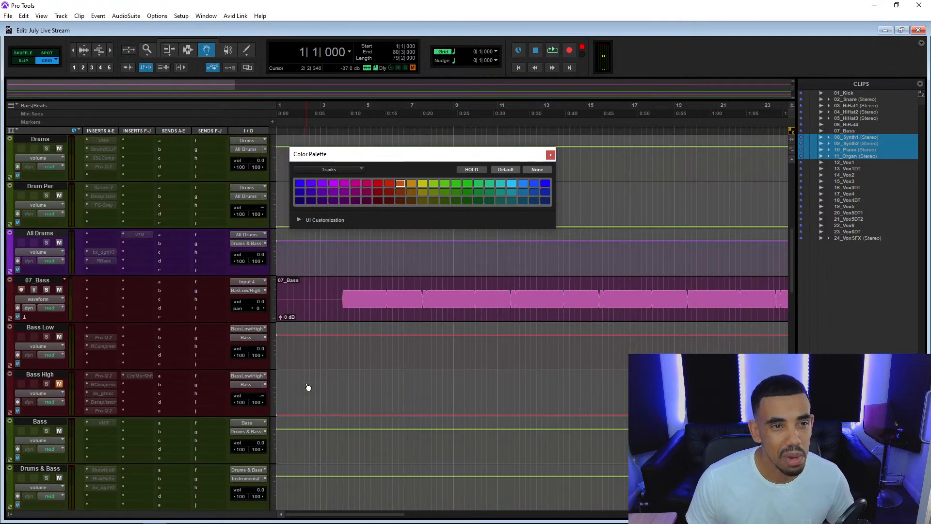
{"action": "scroll", "coordinate": [309, 387], "scroll_direction": "down", "scroll_amount": 8}
{"action": "scroll", "coordinate": [308, 386], "scroll_direction": "up", "scroll_amount": 2}
{"action": "key", "text": "space"}
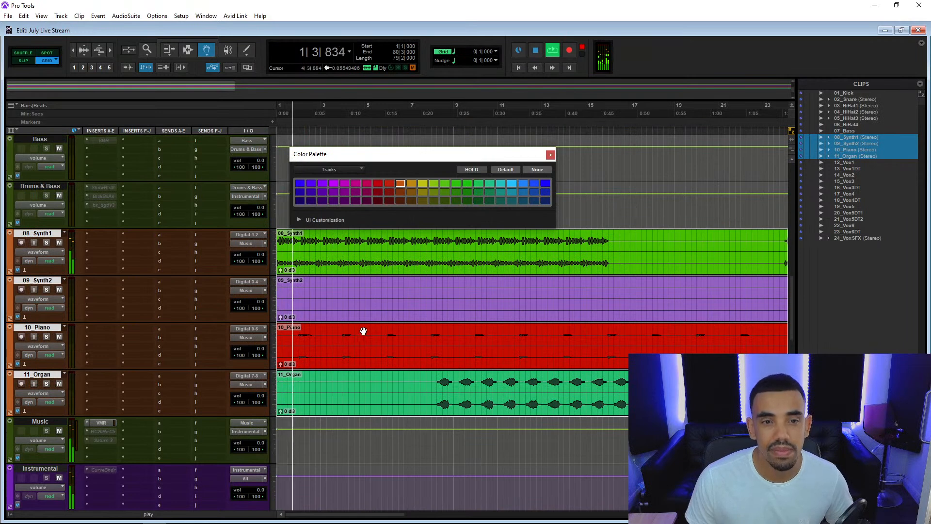
{"action": "left_click", "coordinate": [551, 155]}
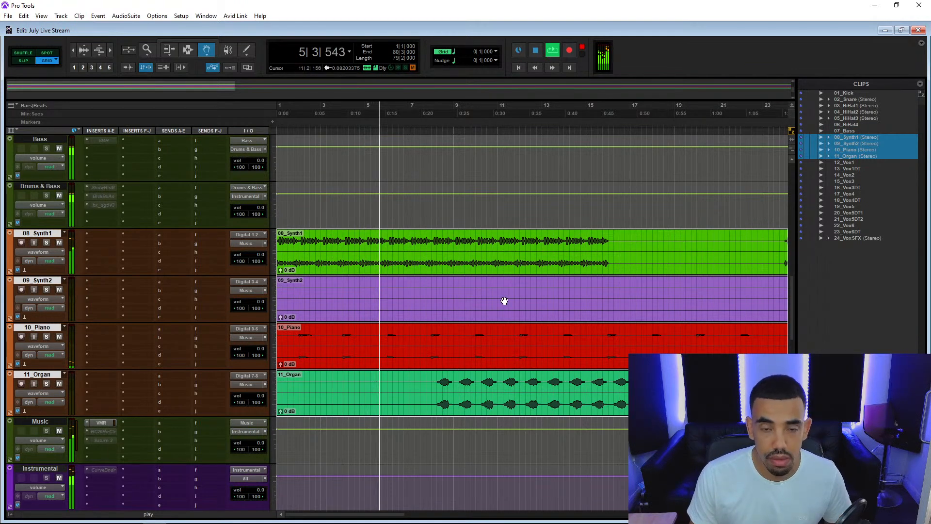
{"action": "key", "text": "space"}
Select the clips 12_Vox1 through 24_VoxSFX and add them to the session as new audio tracks.
{"action": "left_click", "coordinate": [863, 162]}
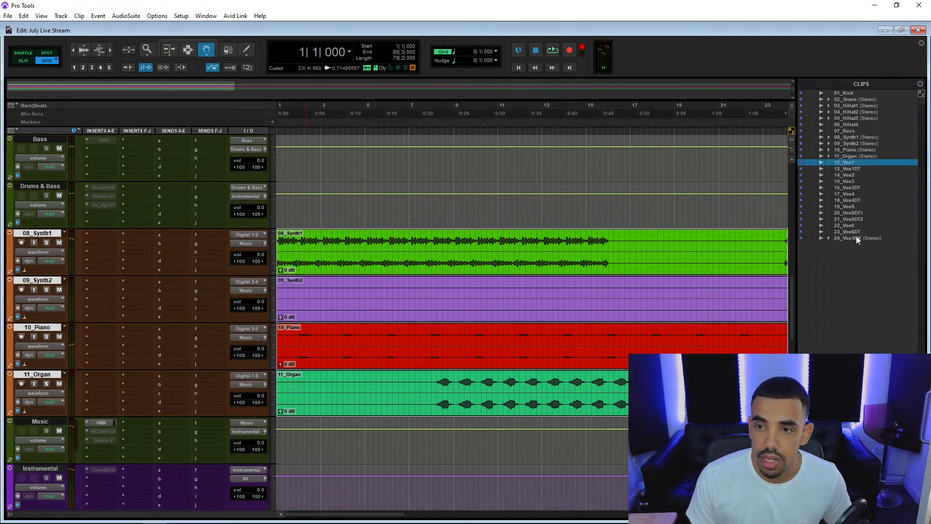
{"action": "left_click", "coordinate": [856, 235], "text": "shift"}
{"action": "scroll", "coordinate": [594, 283], "scroll_direction": "down", "scroll_amount": 4}
{"action": "scroll", "coordinate": [594, 282], "scroll_direction": "down", "scroll_amount": 10}
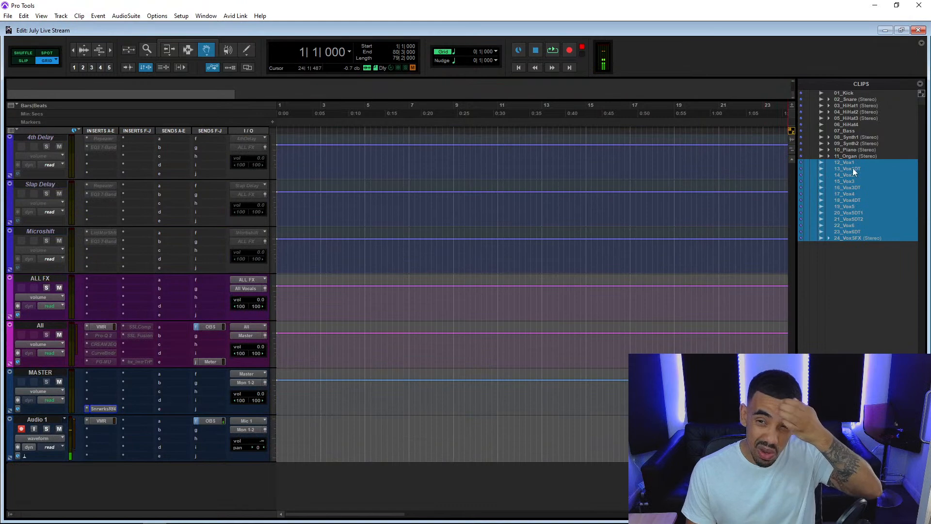
{"action": "left_click_drag", "start_coordinate": [835, 193], "coordinate": [371, 401]}
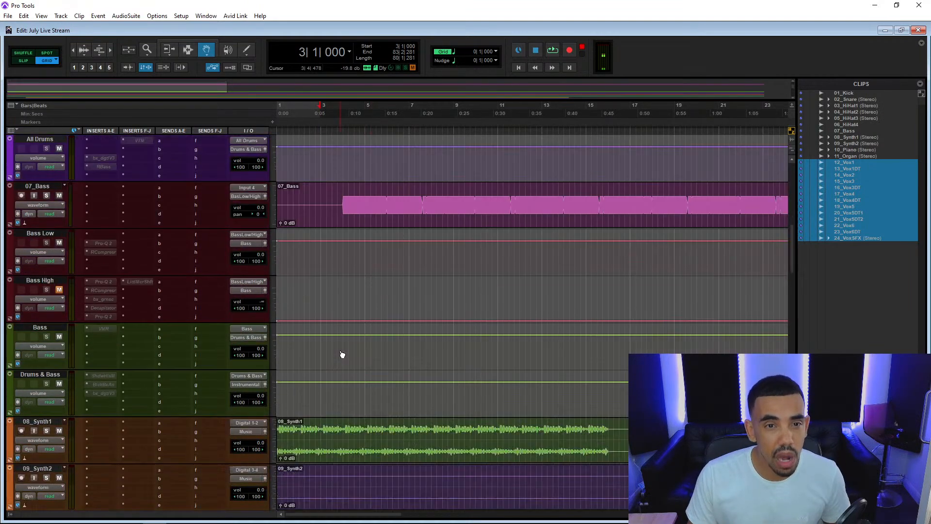
Move the vocal clips from bar 3 back to start at 1|1|000 and show their full length.
{"action": "scroll", "coordinate": [341, 354], "scroll_direction": "down", "scroll_amount": 15}
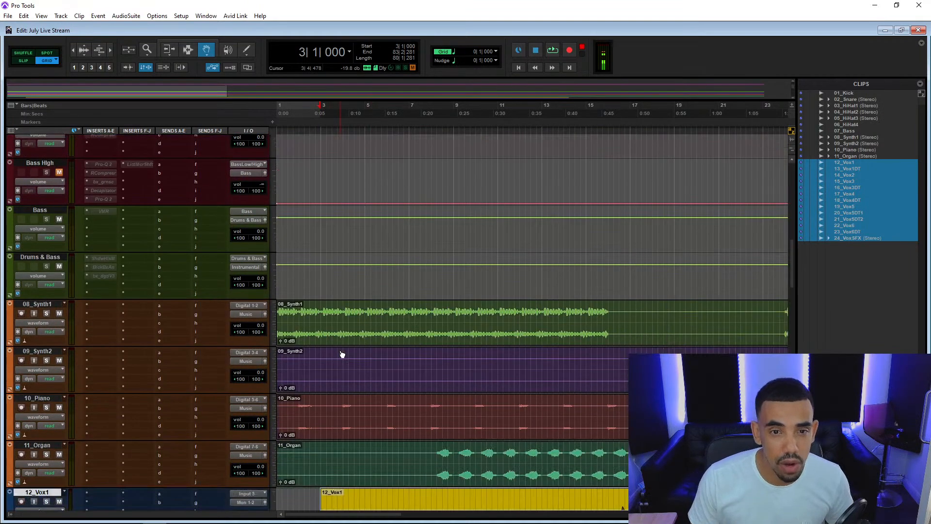
{"action": "scroll", "coordinate": [337, 350], "scroll_direction": "down", "scroll_amount": 1}
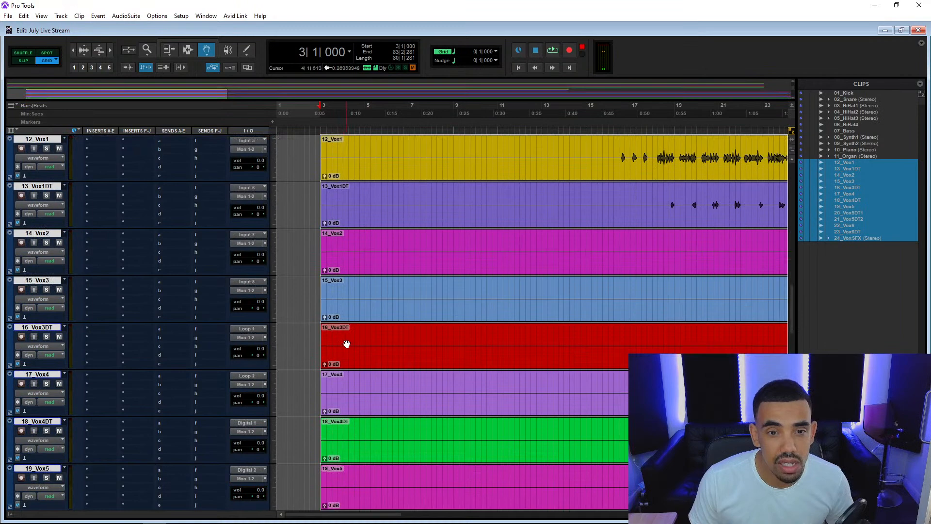
{"action": "left_click_drag", "start_coordinate": [369, 315], "coordinate": [260, 314]}
{"action": "key", "text": "r"}
{"action": "key", "text": "r"}
{"action": "key", "text": "r"}
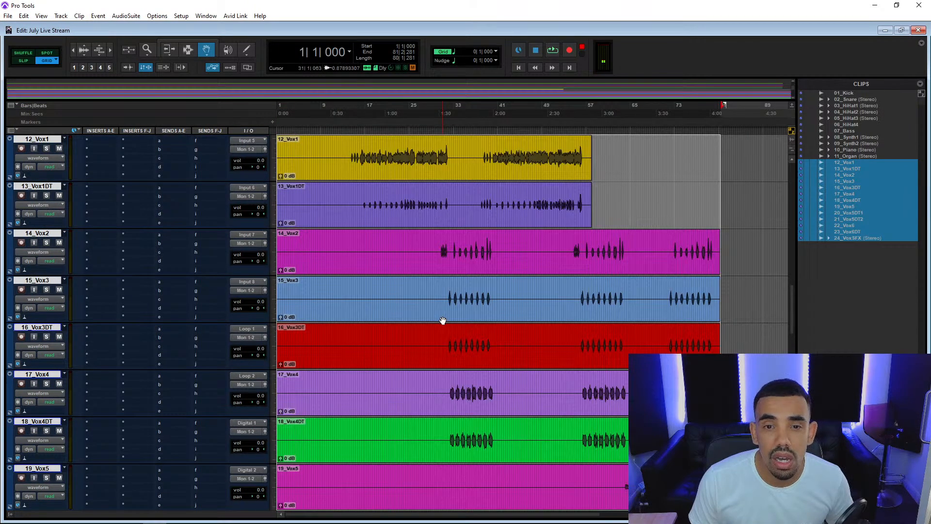
Look over the arrangement of the vocal clips and audition the session briefly from 56|2|000.
{"action": "scroll", "coordinate": [443, 320], "scroll_direction": "down", "scroll_amount": 1}
{"action": "scroll", "coordinate": [434, 324], "scroll_direction": "down", "scroll_amount": 5}
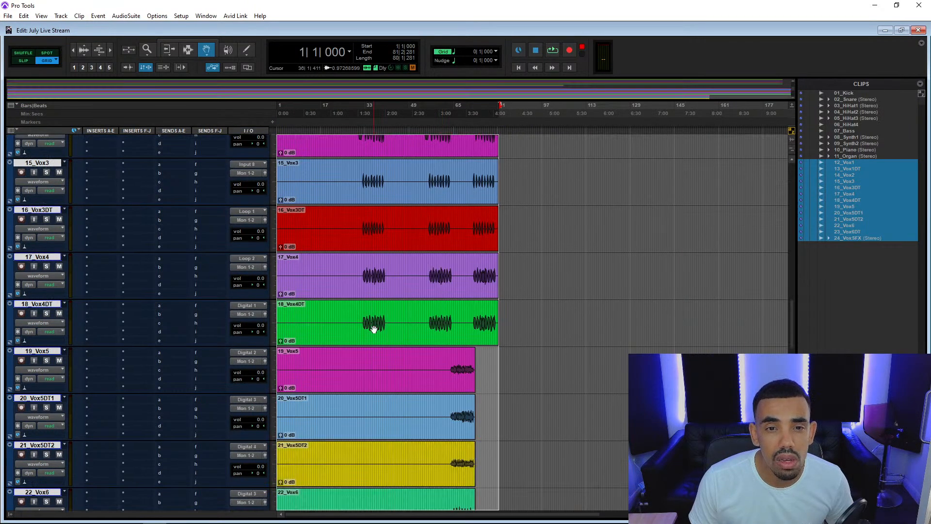
{"action": "scroll", "coordinate": [377, 329], "scroll_direction": "up", "scroll_amount": 7}
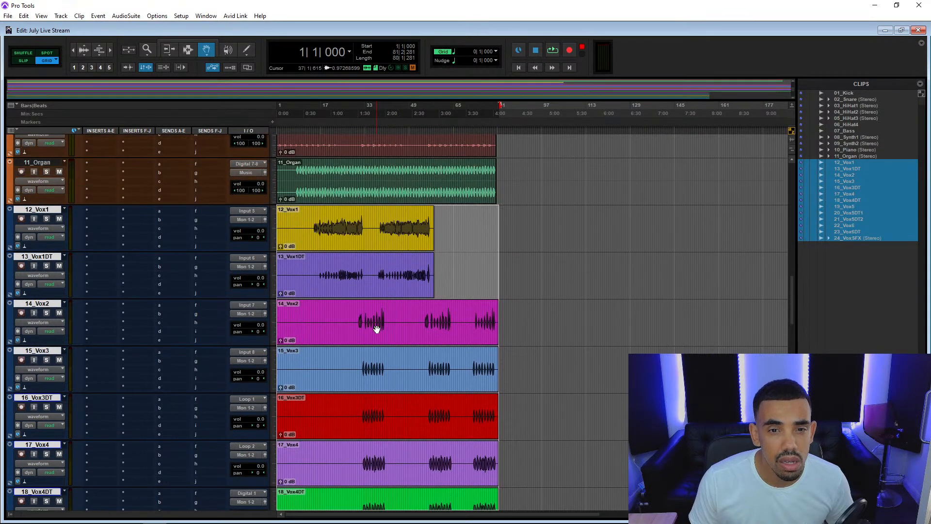
{"action": "left_click", "coordinate": [429, 132]}
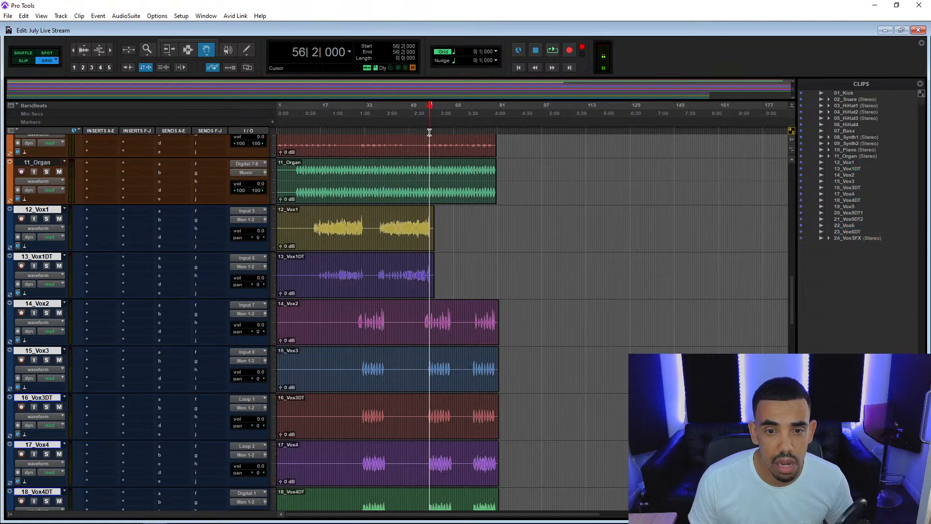
{"action": "key", "text": "space"}
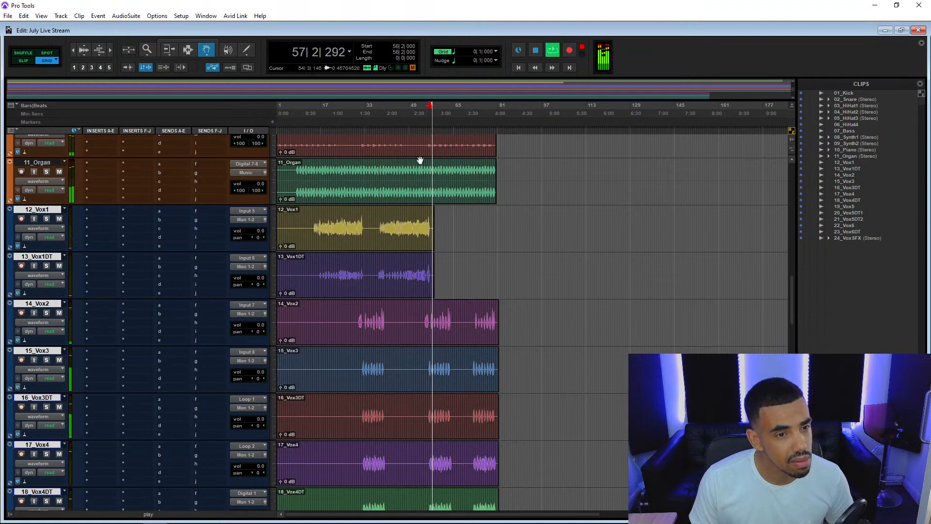
{"action": "key", "text": "space"}
Audition the 24_VoxSFX track in solo from 56|2|000, and turn its solo off again.
{"action": "scroll", "coordinate": [129, 314], "scroll_direction": "down", "scroll_amount": 2}
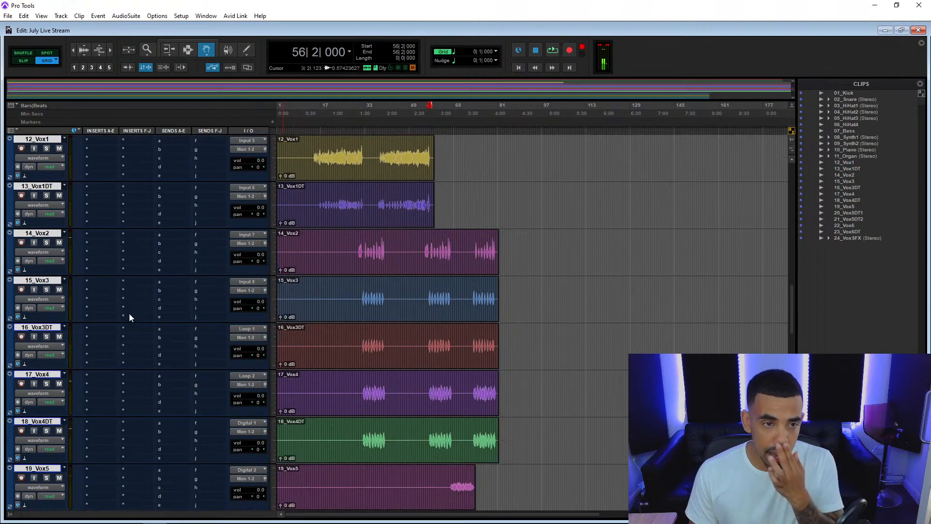
{"action": "scroll", "coordinate": [129, 316], "scroll_direction": "down", "scroll_amount": 6}
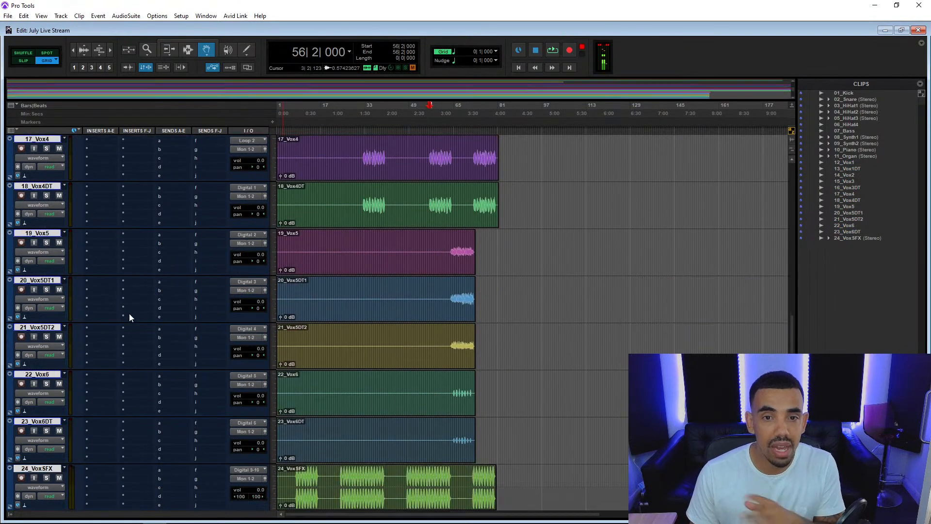
{"action": "scroll", "coordinate": [129, 316], "scroll_direction": "down", "scroll_amount": 3}
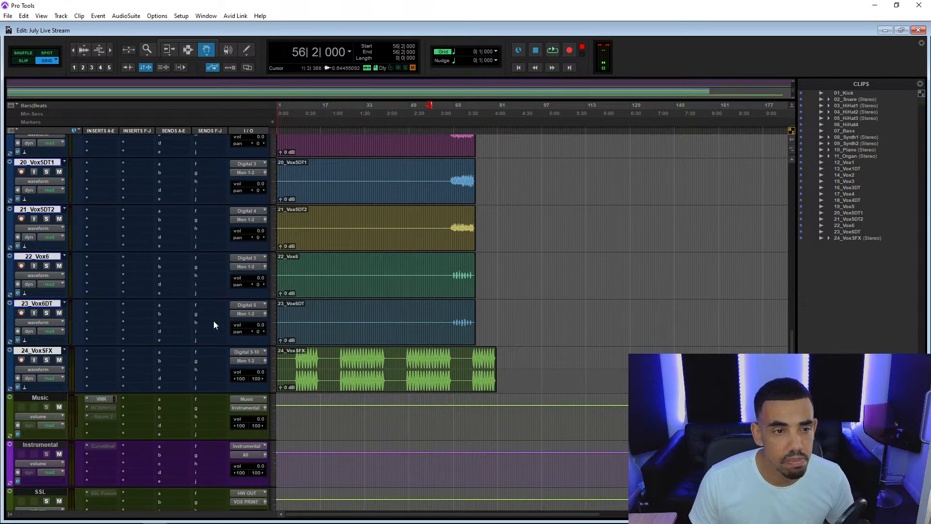
{"action": "left_click", "coordinate": [47, 360]}
{"action": "key", "text": "space"}
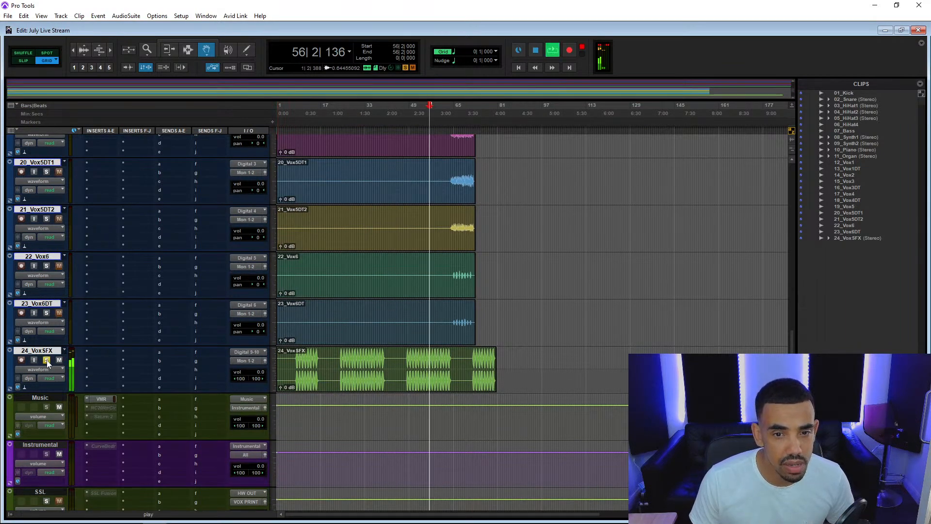
{"action": "key", "text": "space"}
{"action": "left_click", "coordinate": [46, 360]}
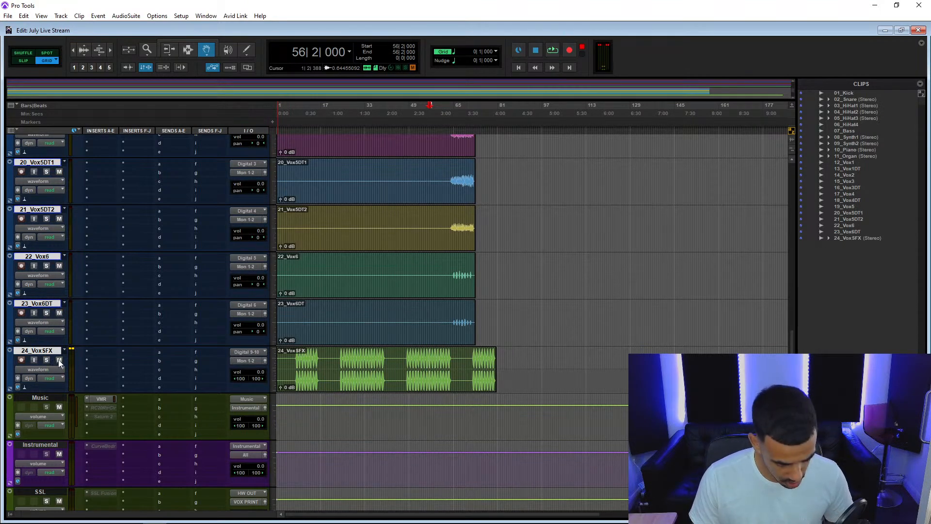
Select the tracks 14_Vox2 through 24_VoxSFX and hide them and make them inactive.
{"action": "scroll", "coordinate": [58, 360], "scroll_direction": "up", "scroll_amount": 7}
{"action": "scroll", "coordinate": [59, 361], "scroll_direction": "up", "scroll_amount": 3}
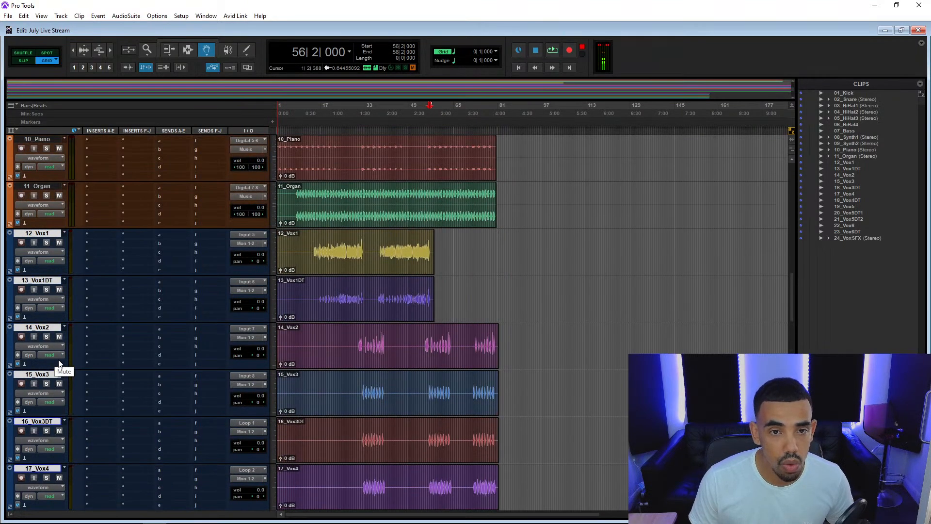
{"action": "key", "text": "ctrl+shift+n"}
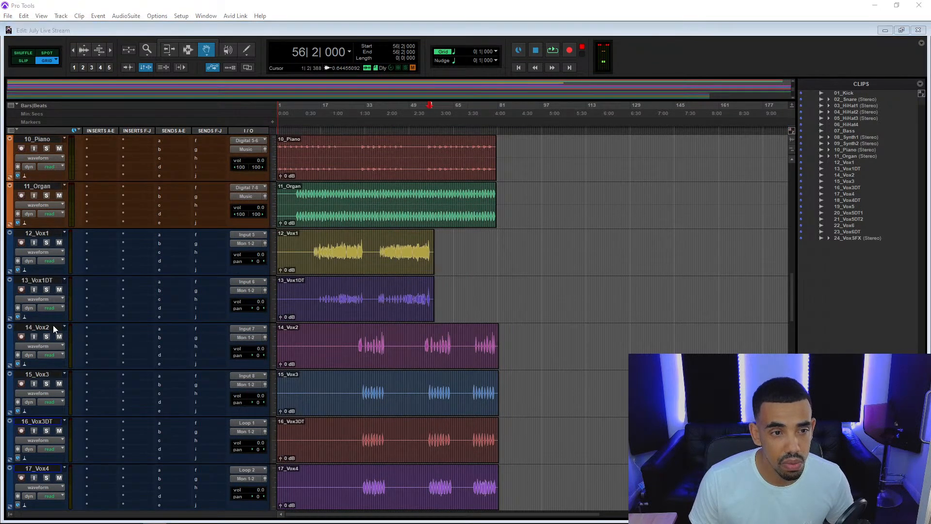
{"action": "key", "text": "Return"}
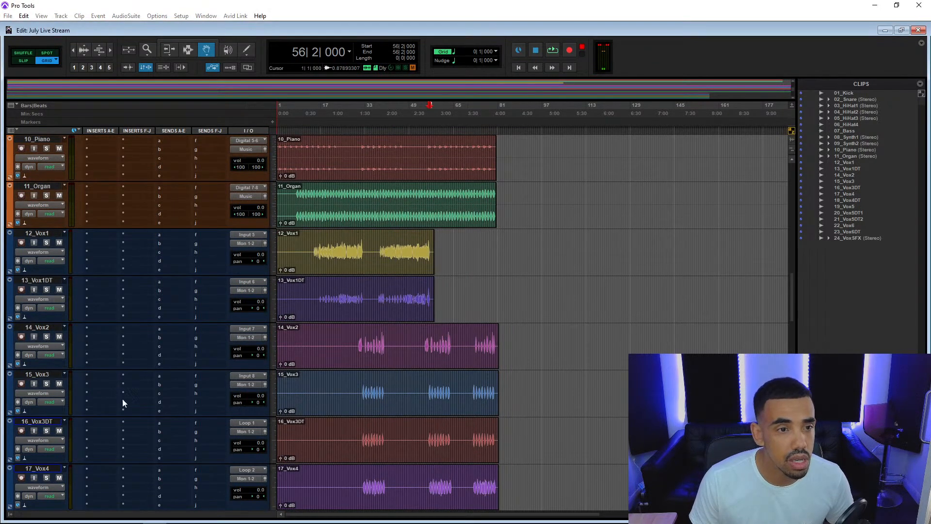
{"action": "scroll", "coordinate": [39, 331], "scroll_direction": "down", "scroll_amount": 9}
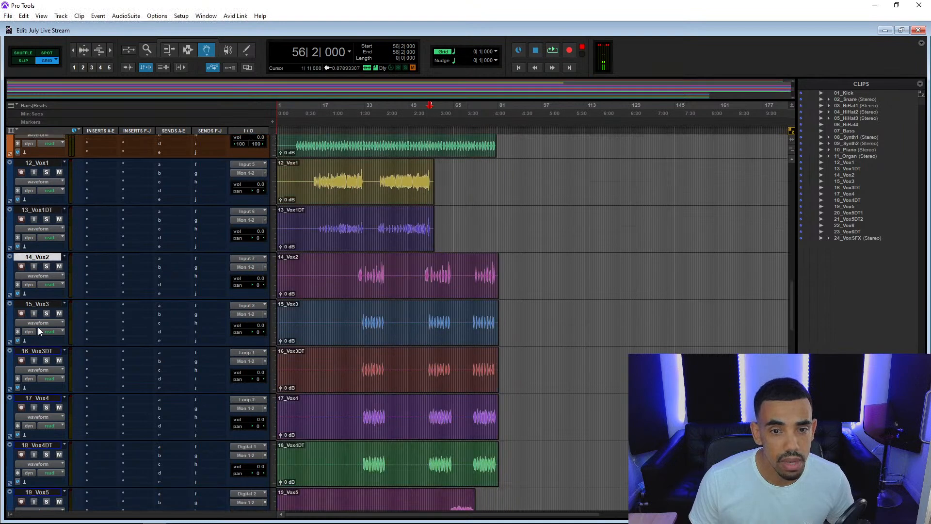
{"action": "scroll", "coordinate": [38, 327], "scroll_direction": "down", "scroll_amount": 1}
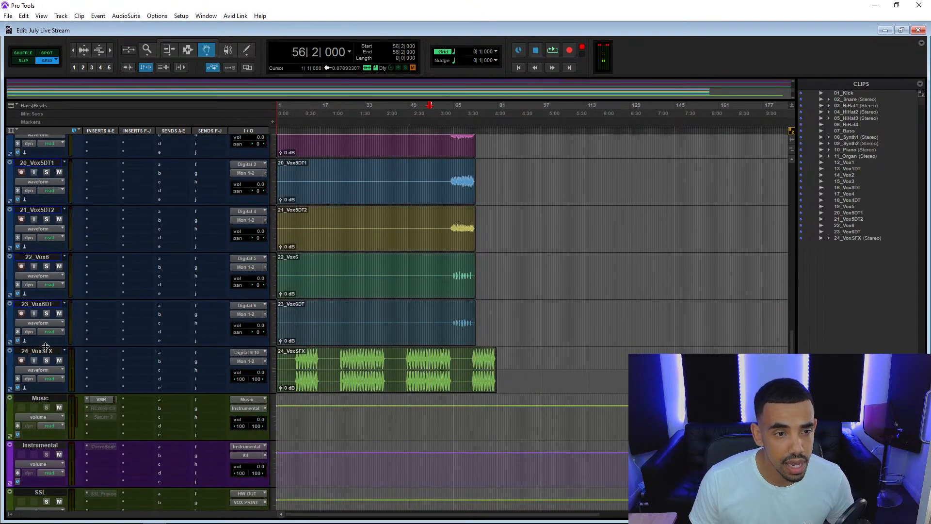
{"action": "left_click", "coordinate": [46, 346], "text": "shift"}
{"action": "right_click", "coordinate": [47, 164]}
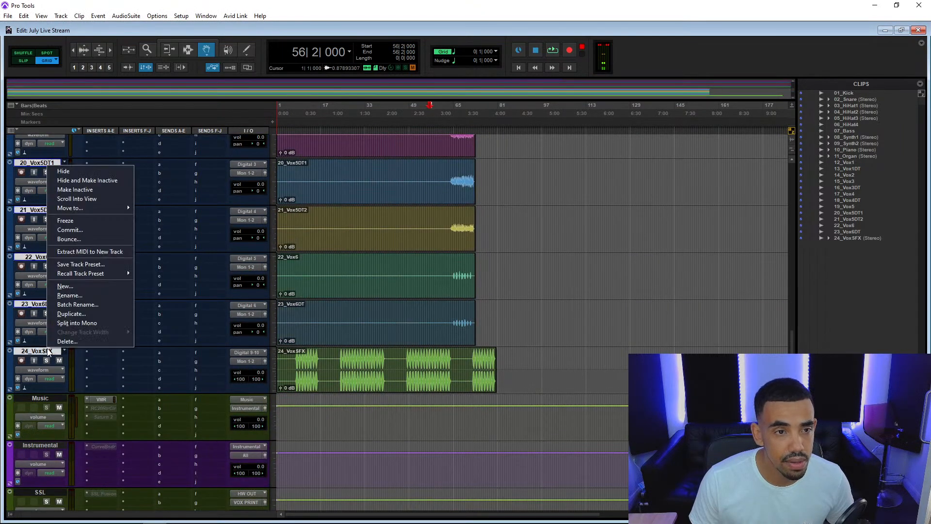
{"action": "left_click", "coordinate": [94, 180]}
Move the 12_Vox1 track directly above Lead Vocals and the 13_Vox1DT track between Lead Vocals and BG Vocals.
{"action": "scroll", "coordinate": [86, 214], "scroll_direction": "up", "scroll_amount": 10}
{"action": "scroll", "coordinate": [88, 222], "scroll_direction": "down", "scroll_amount": 3}
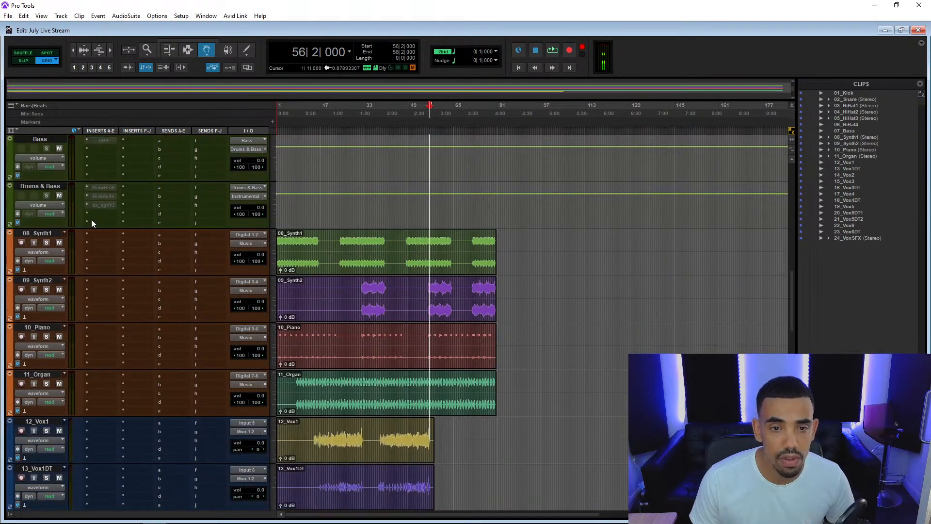
{"action": "scroll", "coordinate": [92, 219], "scroll_direction": "down", "scroll_amount": 7}
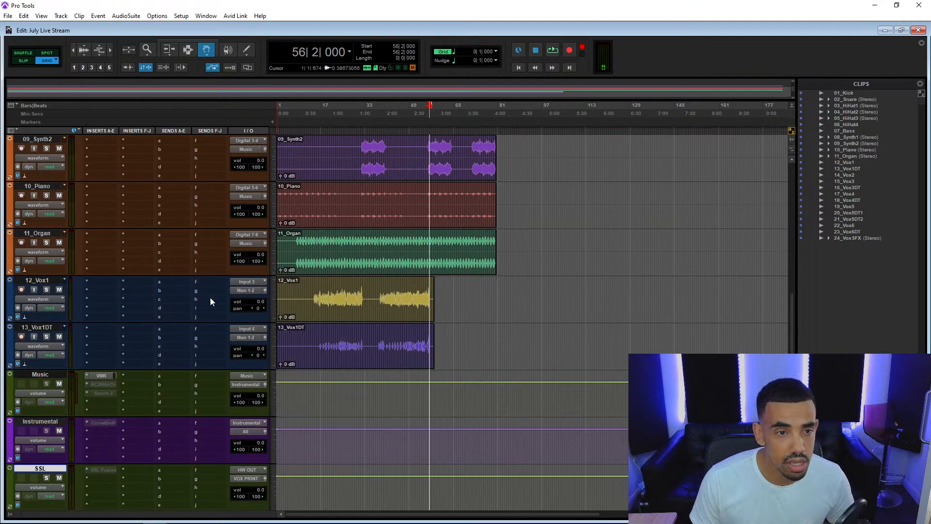
{"action": "left_click_drag", "start_coordinate": [37, 280], "coordinate": [19, 380]}
{"action": "scroll", "coordinate": [198, 229], "scroll_direction": "up", "scroll_amount": 3}
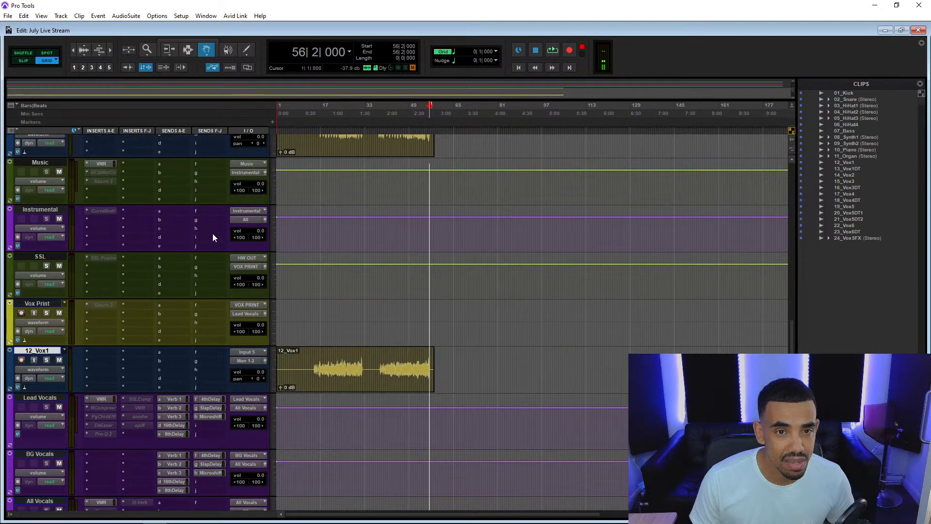
{"action": "left_click_drag", "start_coordinate": [49, 163], "coordinate": [42, 393]}
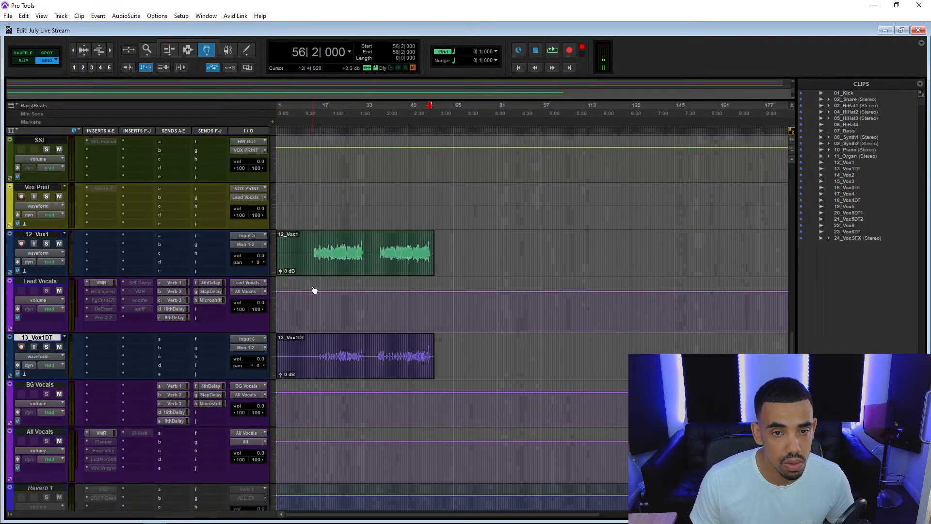
Route the output of 12_Vox1 to the Lead Vocals (Stereo) bus and 13_Vox1DT to the BG Vocals (Stereo) bus.
{"action": "left_click", "coordinate": [245, 244]}
{"action": "mouse_move", "coordinate": [274, 281]}
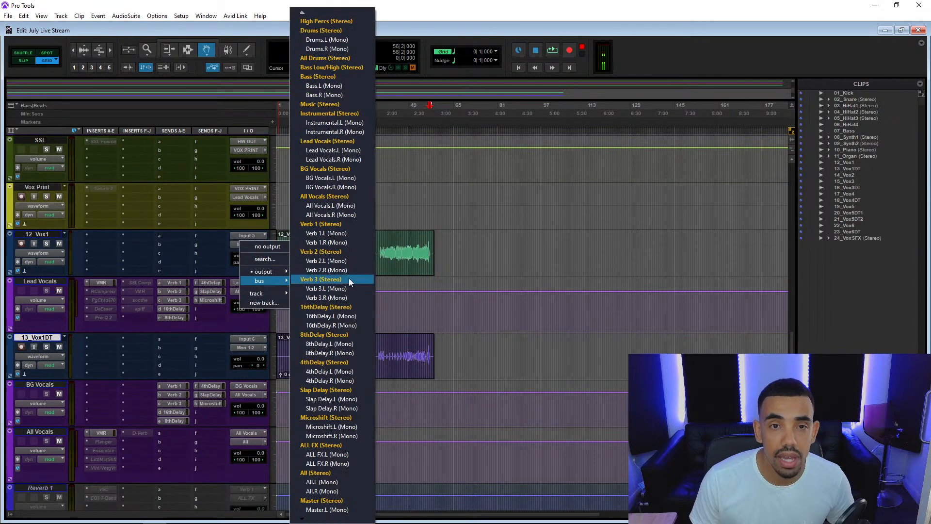
{"action": "left_click", "coordinate": [349, 144]}
{"action": "left_click", "coordinate": [249, 345]}
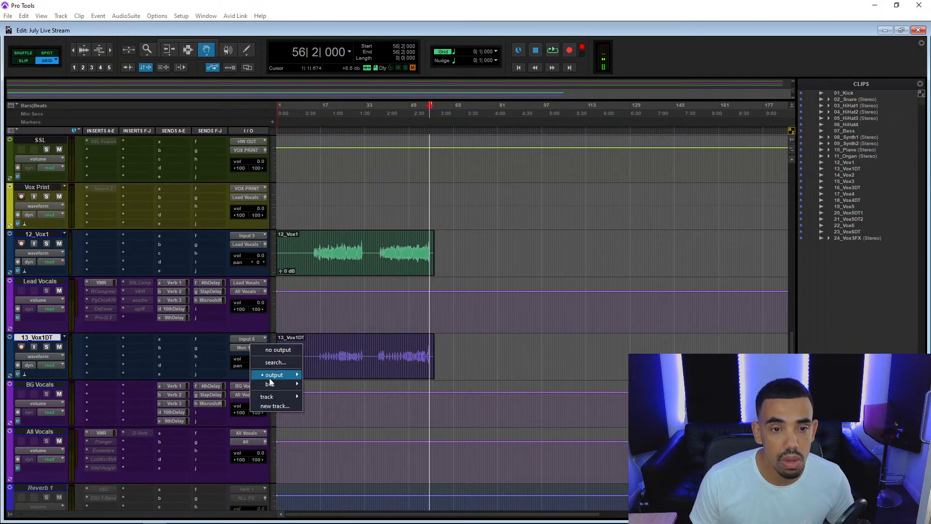
{"action": "mouse_move", "coordinate": [295, 383]}
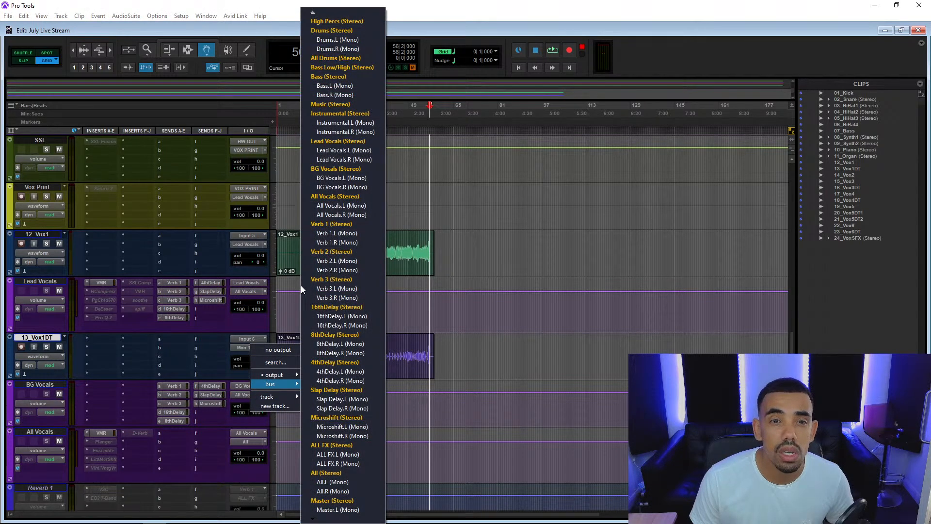
{"action": "left_click", "coordinate": [342, 169]}
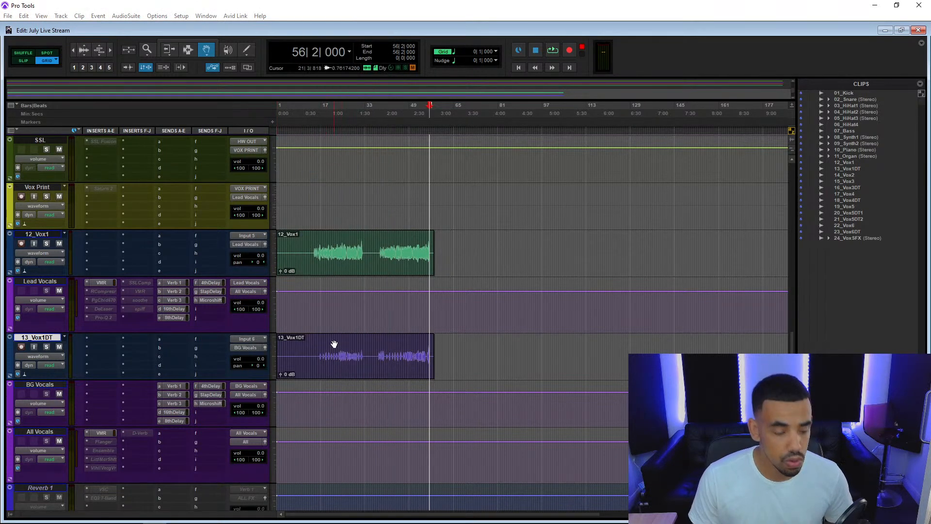
Place the edit cursor at 18|1|000 and check the lead and double-tracked vocals with a short playback.
{"action": "left_click", "coordinate": [323, 354]}
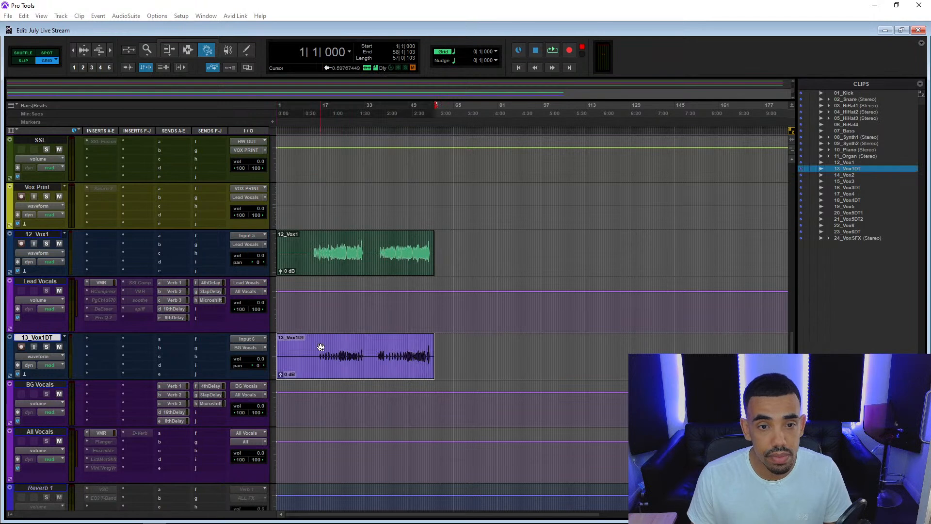
{"action": "key", "text": "F7"}
{"action": "left_click", "coordinate": [323, 347]}
{"action": "key", "text": "space"}
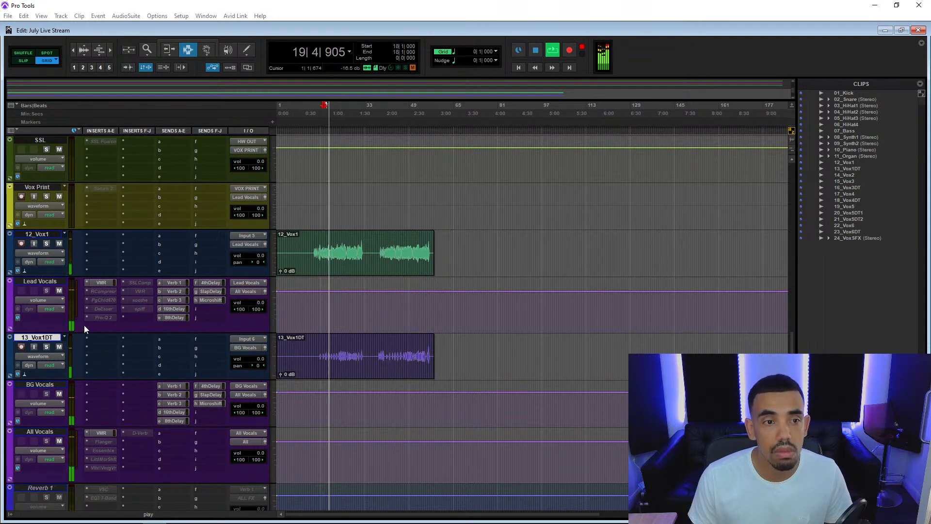
{"action": "key", "text": "space"}
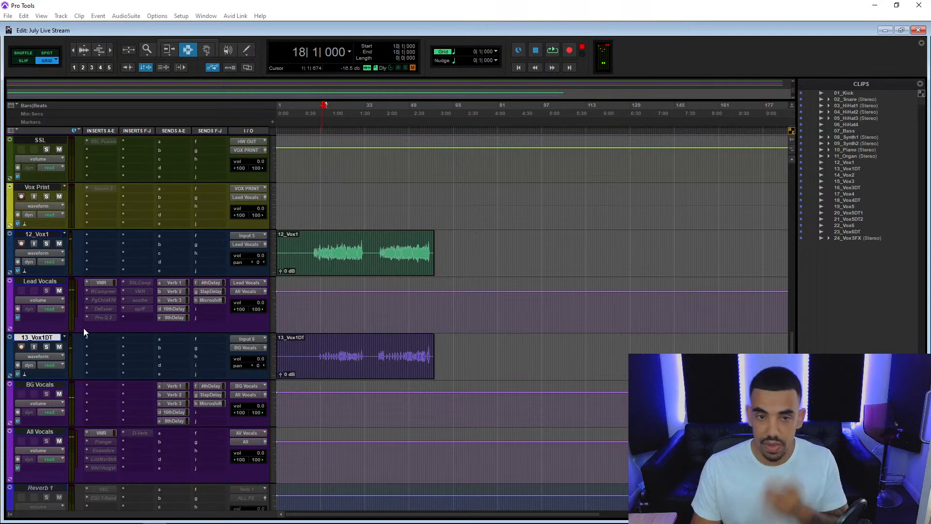
Select the drum tracks 01_Kick through 03_HiHat1 and insert Virtual Mix Rack (mono) in slot A of the mono ones.
{"action": "scroll", "coordinate": [68, 341], "scroll_direction": "down", "scroll_amount": 10}
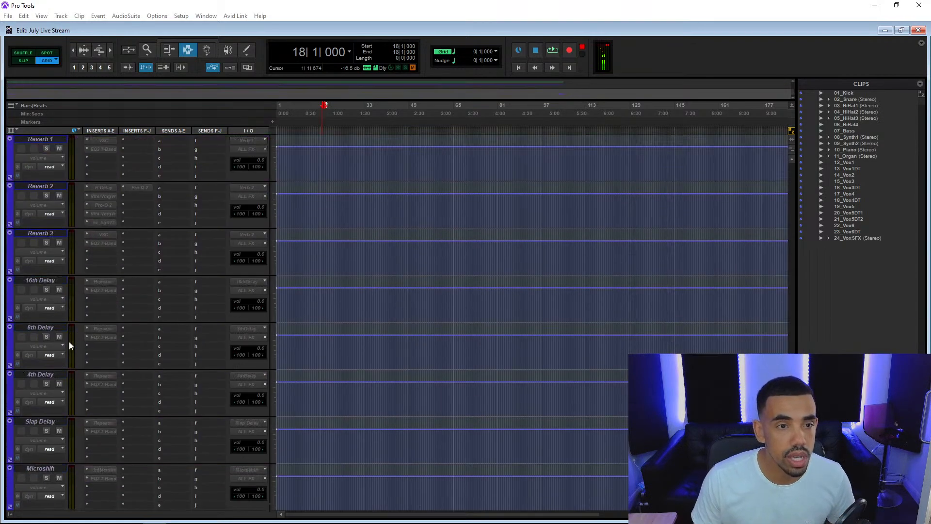
{"action": "scroll", "coordinate": [69, 341], "scroll_direction": "up", "scroll_amount": 10}
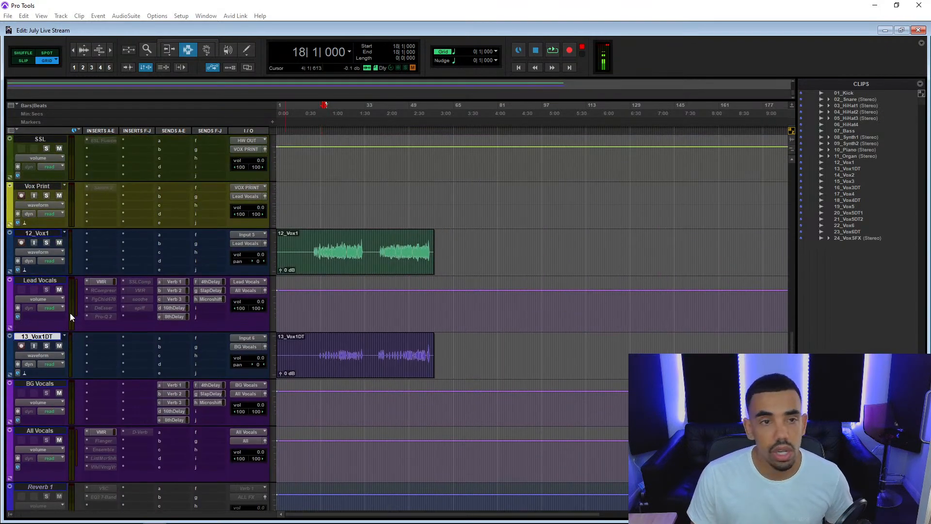
{"action": "scroll", "coordinate": [70, 312], "scroll_direction": "up", "scroll_amount": 15}
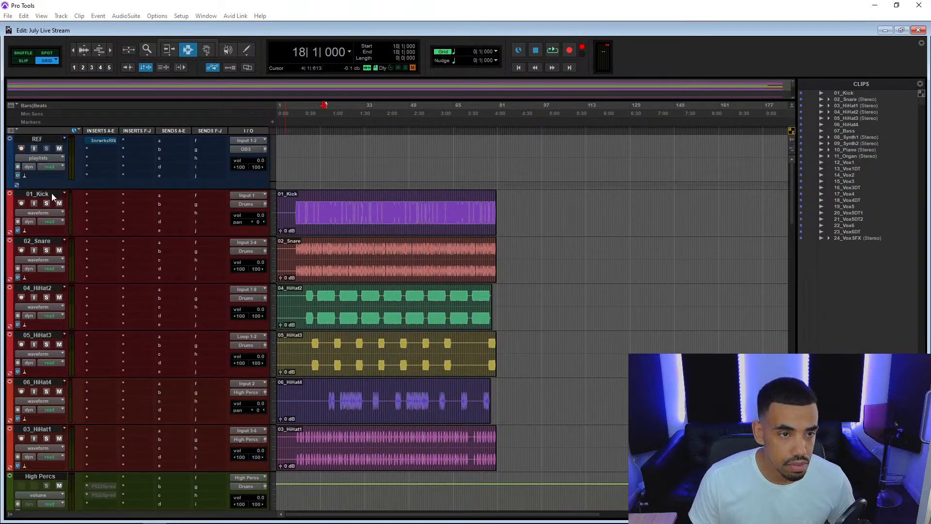
{"action": "left_click", "coordinate": [52, 194]}
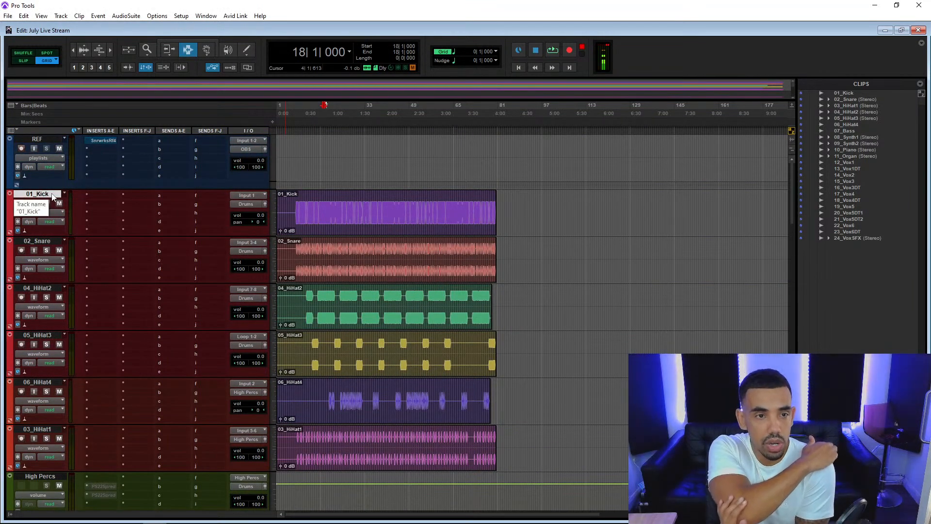
{"action": "left_click", "coordinate": [38, 429], "text": "shift"}
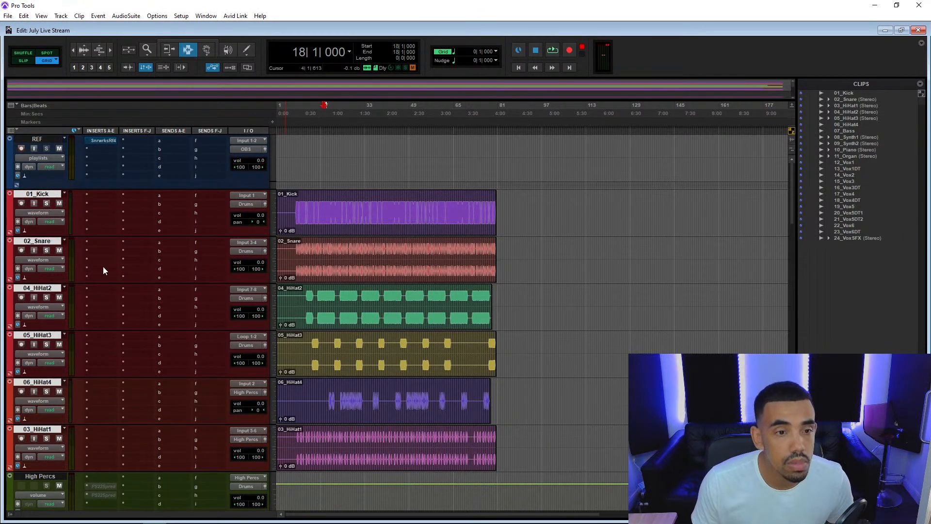
{"action": "left_click", "coordinate": [108, 198]}
{"action": "mouse_move", "coordinate": [140, 223]}
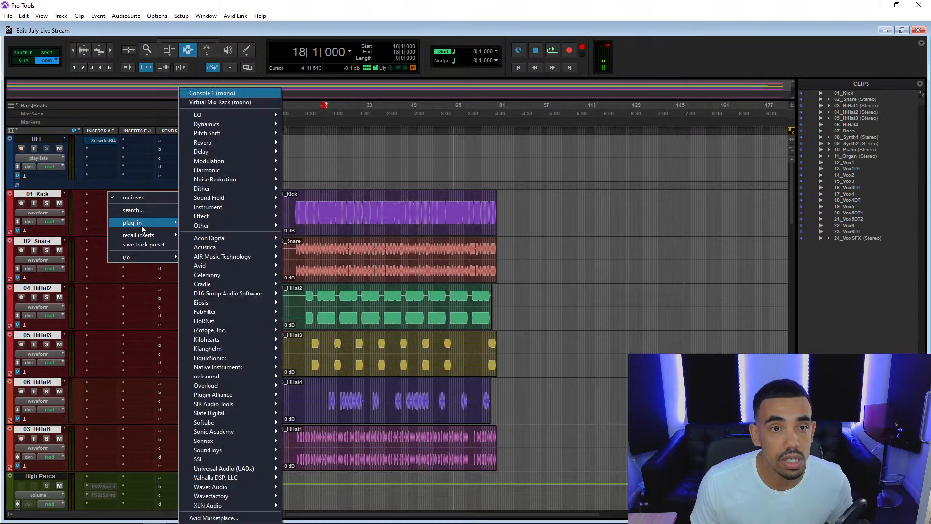
{"action": "left_click", "coordinate": [223, 102]}
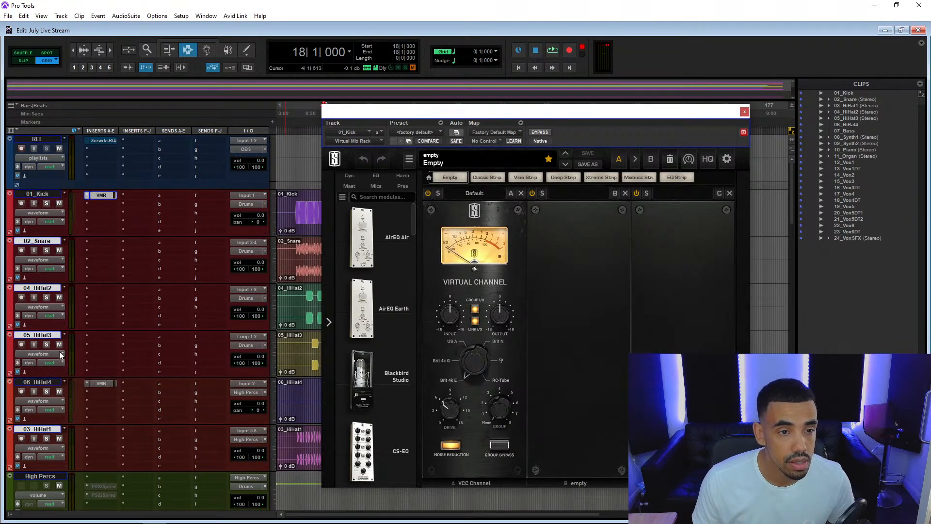
Insert the multichannel Virtual Mix Rack in slot A of the selected stereo drum tracks, including 02_Snare and 04_HiHat2.
{"action": "left_click", "coordinate": [108, 243]}
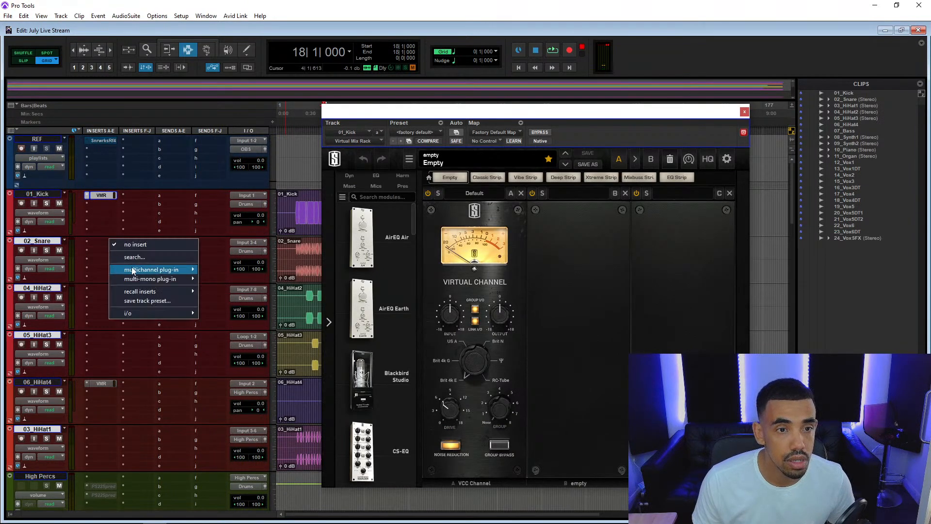
{"action": "mouse_move", "coordinate": [134, 271]}
{"action": "left_click", "coordinate": [252, 84]}
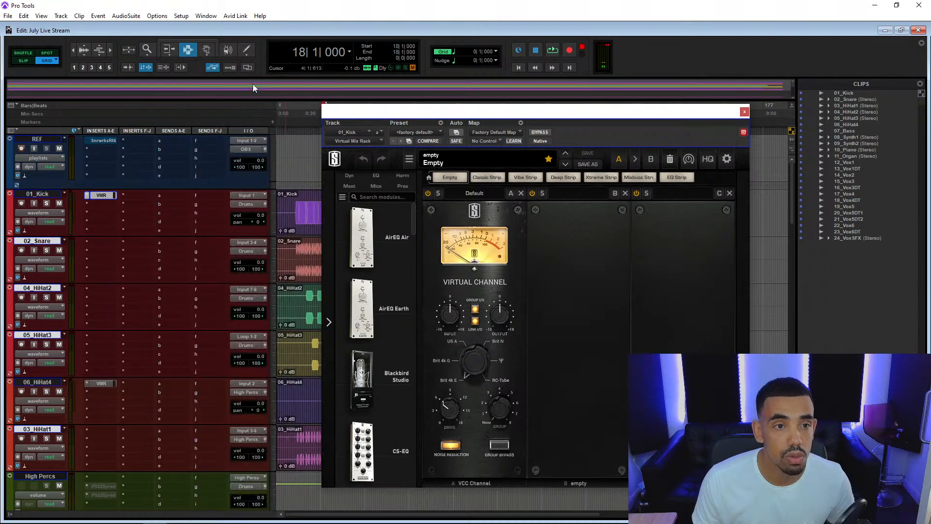
Insert Virtual Mix Rack (mono) in slot A of the 07_Bass track and close the plug-in window.
{"action": "scroll", "coordinate": [151, 220], "scroll_direction": "down", "scroll_amount": 7}
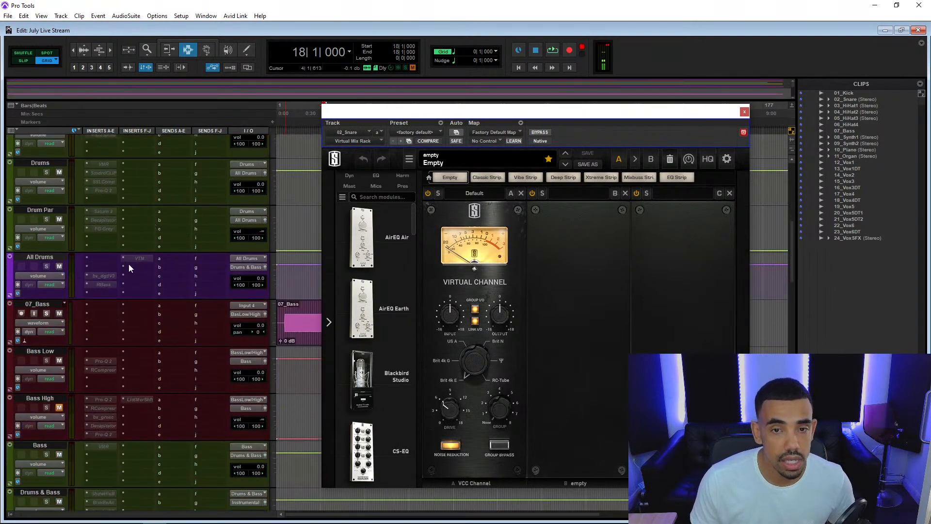
{"action": "left_click", "coordinate": [41, 305]}
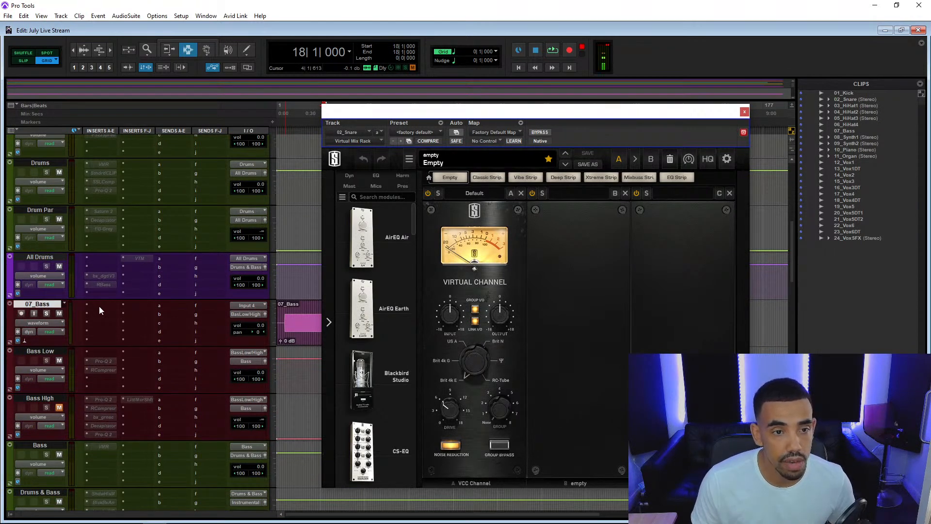
{"action": "left_click", "coordinate": [99, 306]}
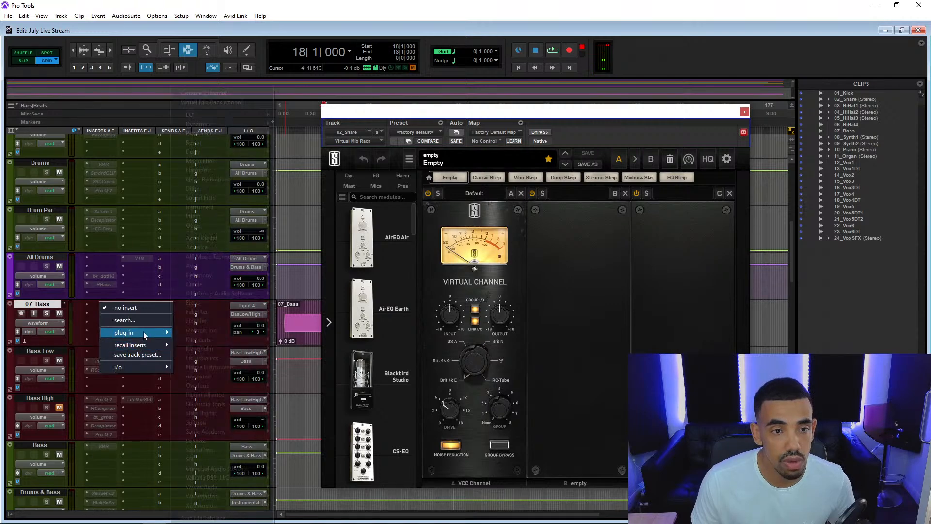
{"action": "mouse_move", "coordinate": [144, 330]}
{"action": "left_click", "coordinate": [229, 103]}
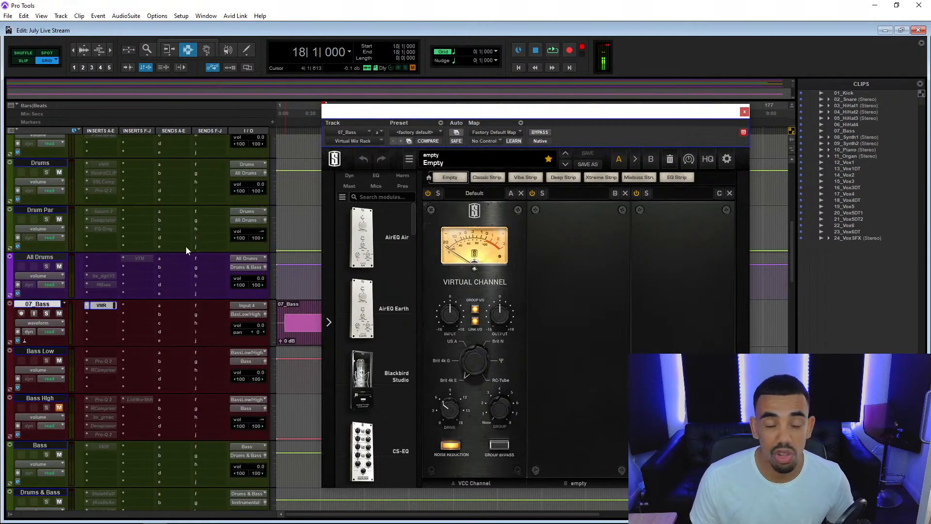
{"action": "left_click", "coordinate": [744, 112]}
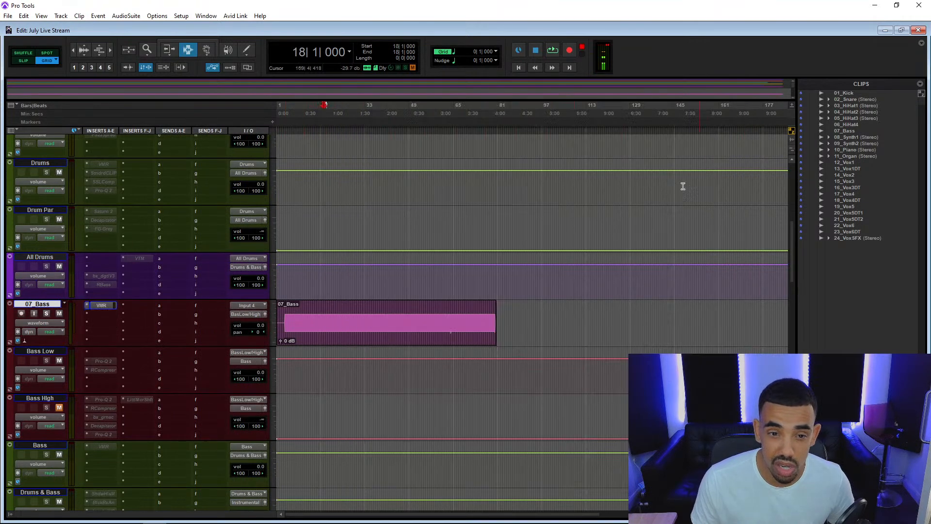
Try the clip gain control on the 07_Bass clip and return it to 0 dB.
{"action": "left_click_drag", "start_coordinate": [281, 340], "coordinate": [280, 343]}
{"action": "left_click", "coordinate": [281, 341], "text": "alt"}
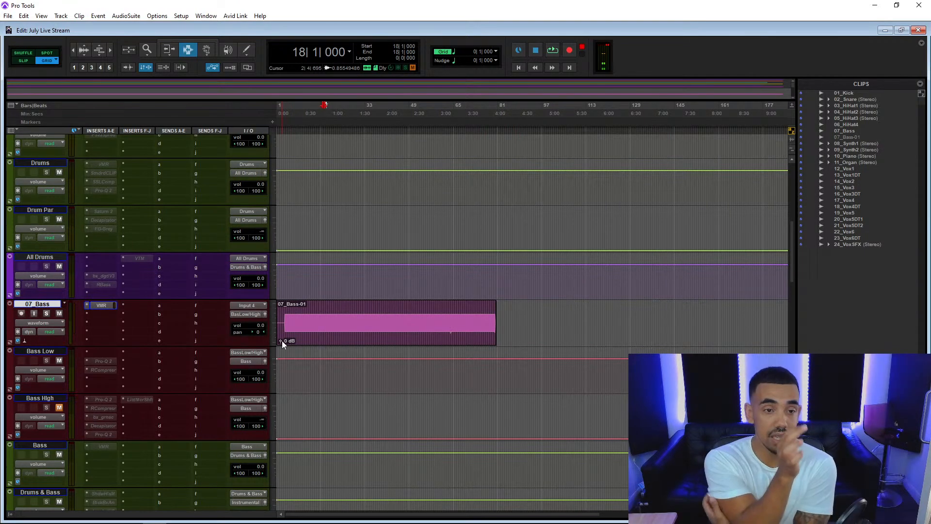
Insert Virtual Mix Rack (stereo) in slot A of the tracks 08_Synth1 through 11_Organ and close the plug-in window.
{"action": "scroll", "coordinate": [138, 268], "scroll_direction": "down", "scroll_amount": 10}
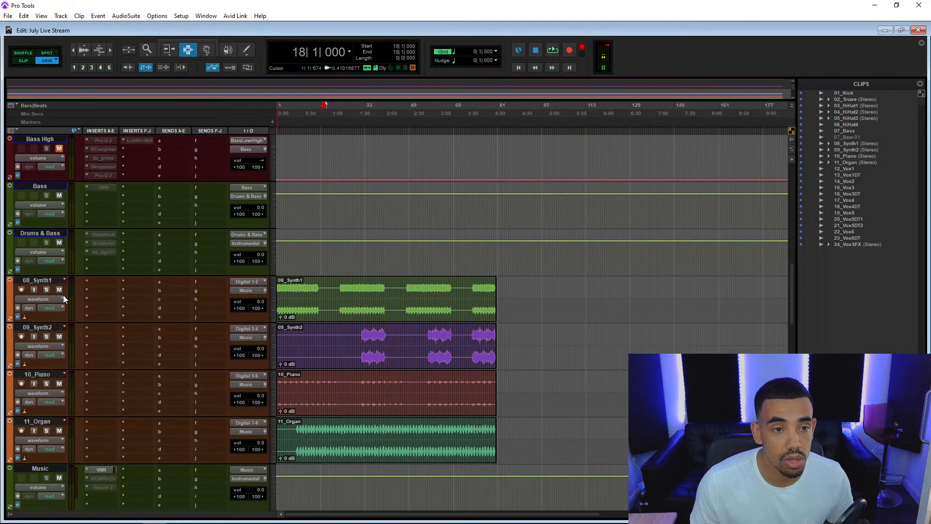
{"action": "left_click", "coordinate": [49, 280]}
{"action": "left_click", "coordinate": [46, 421], "text": "shift"}
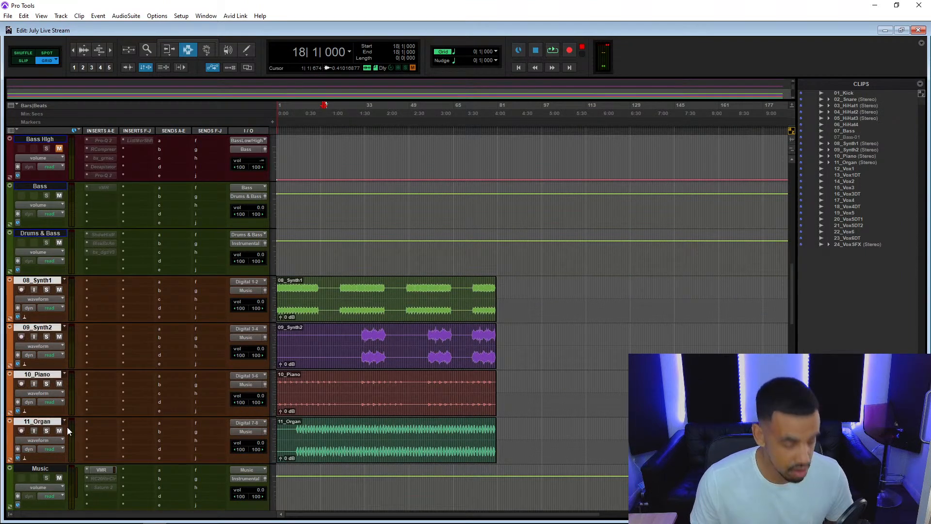
{"action": "left_click", "coordinate": [100, 425]}
{"action": "mouse_move", "coordinate": [138, 452]}
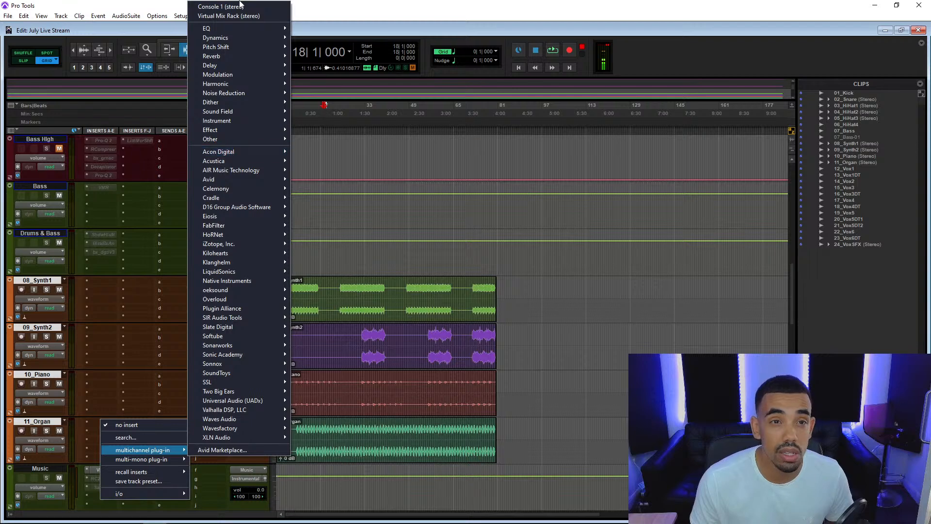
{"action": "left_click", "coordinate": [240, 16]}
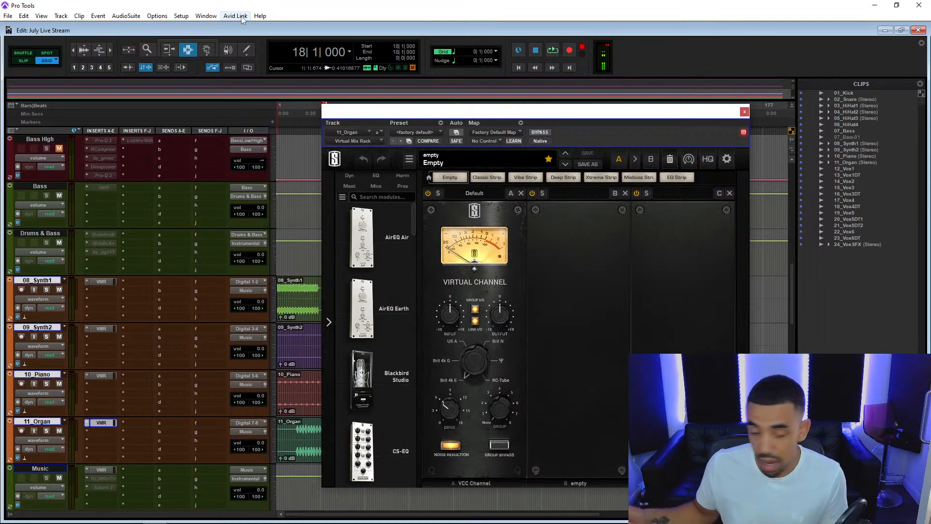
{"action": "left_click", "coordinate": [748, 112]}
Open the Virtual Mix Rack on 01_Kick, turn off its Link I/O, and place the edit cursor at 7|3|000.
{"action": "scroll", "coordinate": [252, 317], "scroll_direction": "up", "scroll_amount": 2}
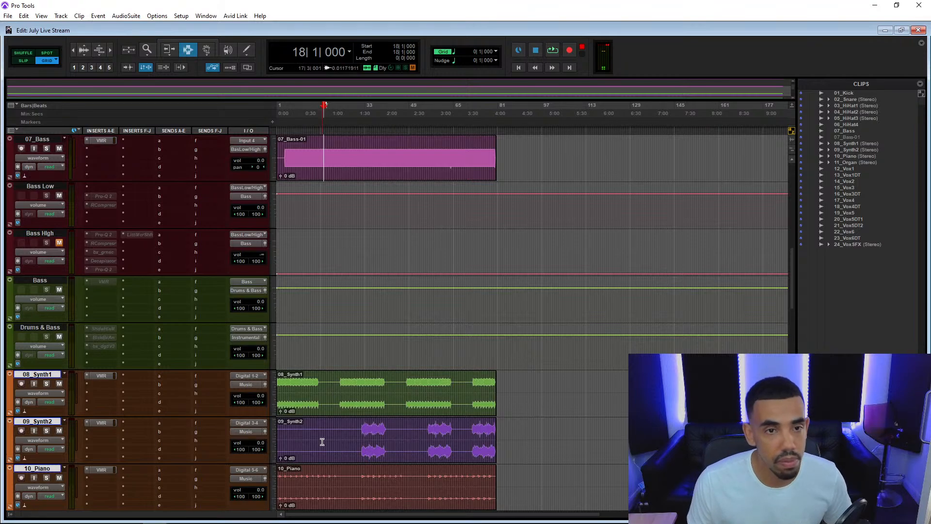
{"action": "scroll", "coordinate": [322, 441], "scroll_direction": "up", "scroll_amount": 7}
{"action": "scroll", "coordinate": [322, 441], "scroll_direction": "up", "scroll_amount": 4}
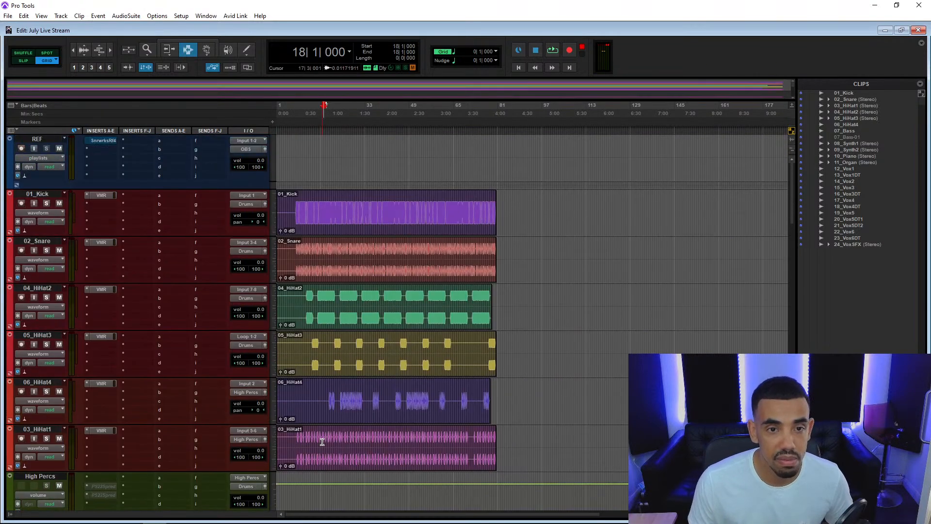
{"action": "left_click", "coordinate": [97, 195]}
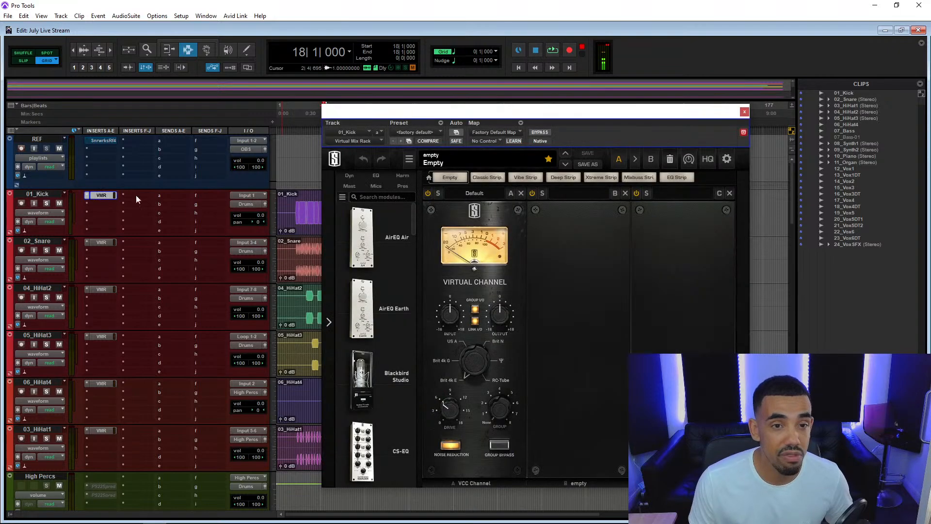
{"action": "left_click", "coordinate": [745, 112]}
{"action": "left_click", "coordinate": [94, 197]}
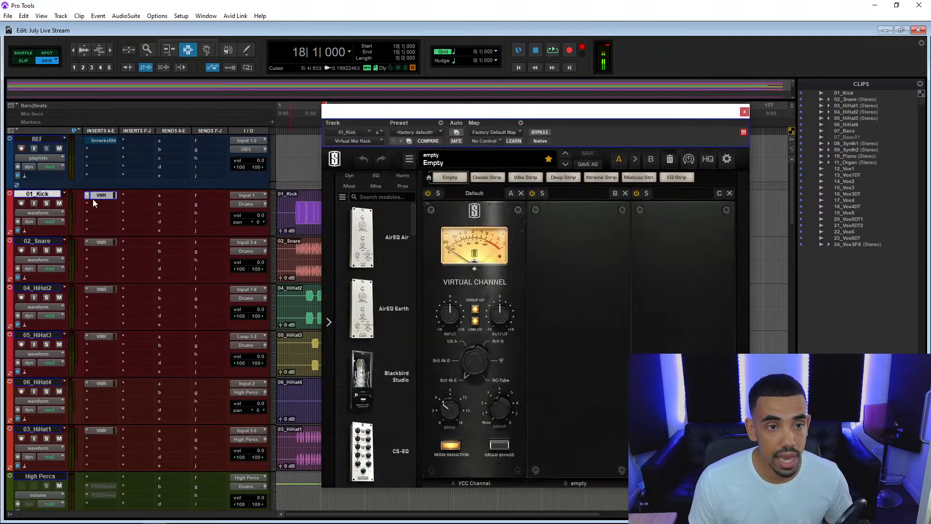
{"action": "left_click", "coordinate": [294, 206]}
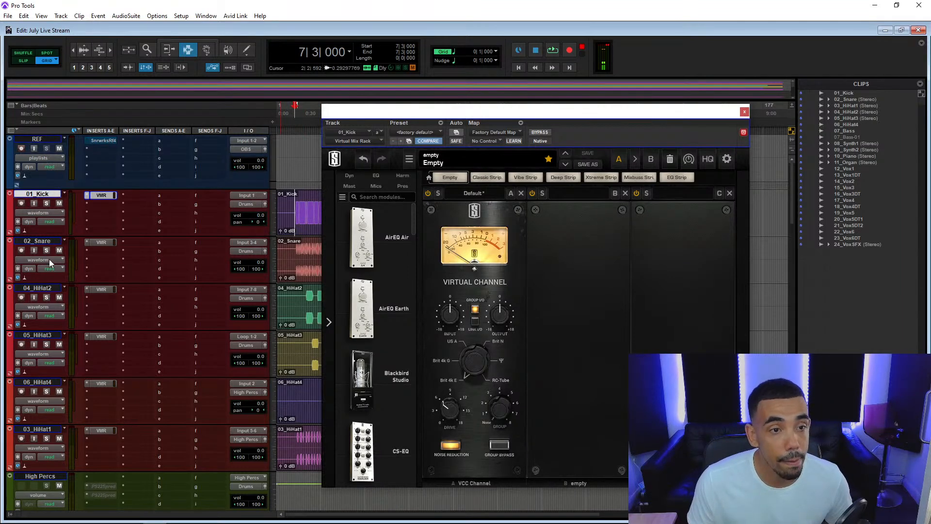
Solo the 01_Kick track and play it briefly from 7|3|000 to check its level.
{"action": "scroll", "coordinate": [49, 250], "scroll_direction": "down", "scroll_amount": 10}
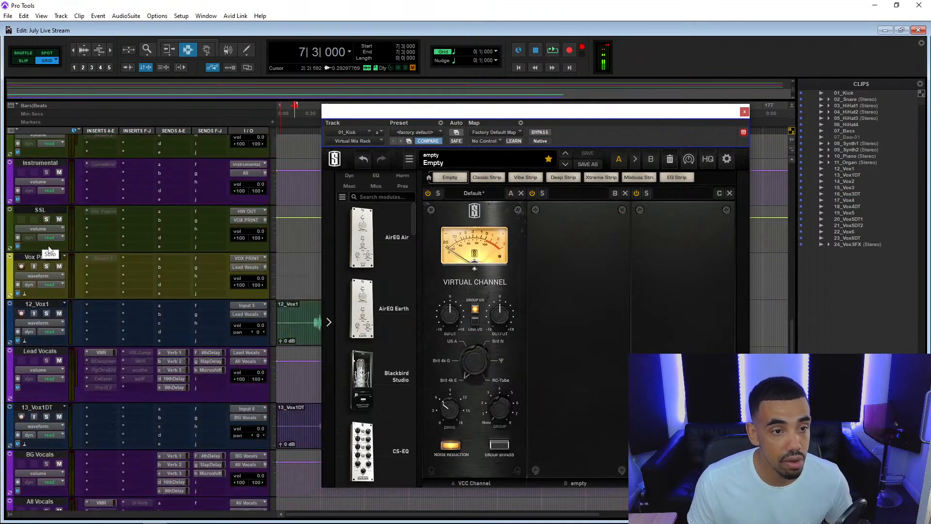
{"action": "scroll", "coordinate": [49, 248], "scroll_direction": "down", "scroll_amount": 8}
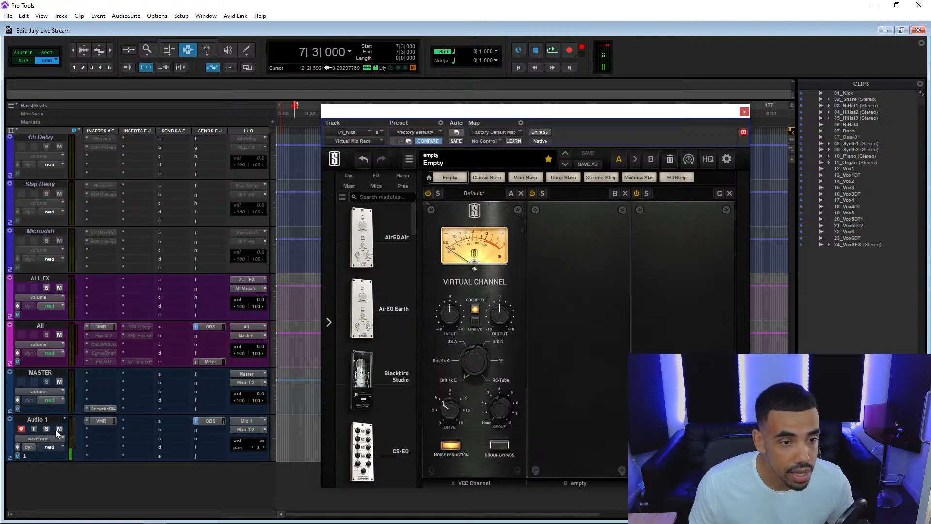
{"action": "scroll", "coordinate": [45, 432], "scroll_direction": "up", "scroll_amount": 15}
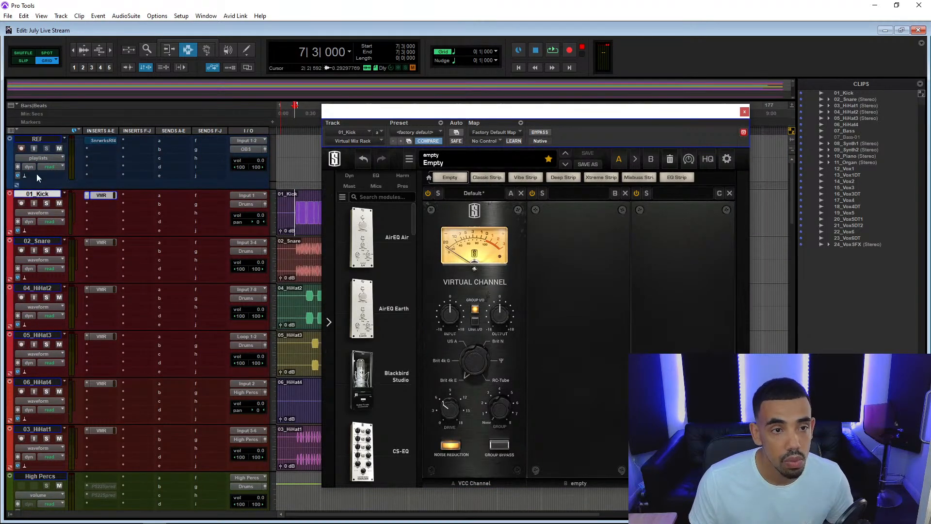
{"action": "left_click", "coordinate": [48, 204]}
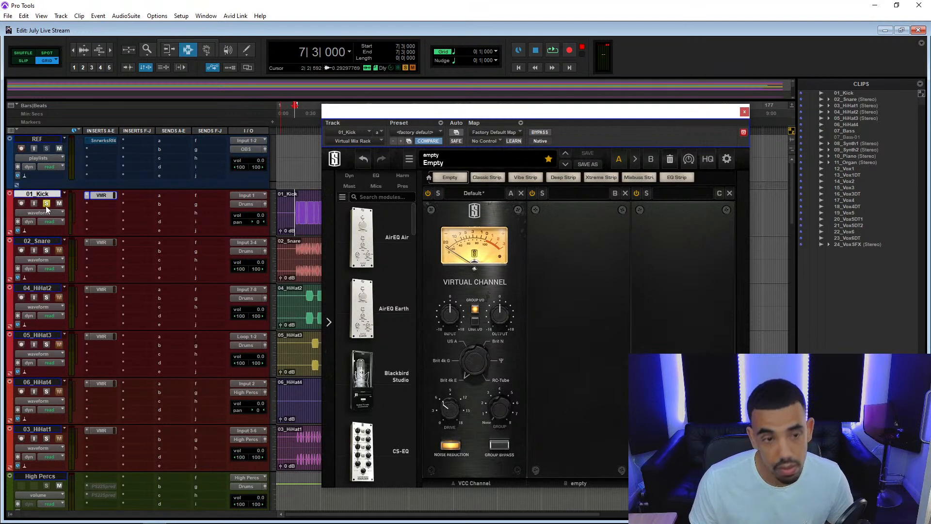
{"action": "key", "text": "space"}
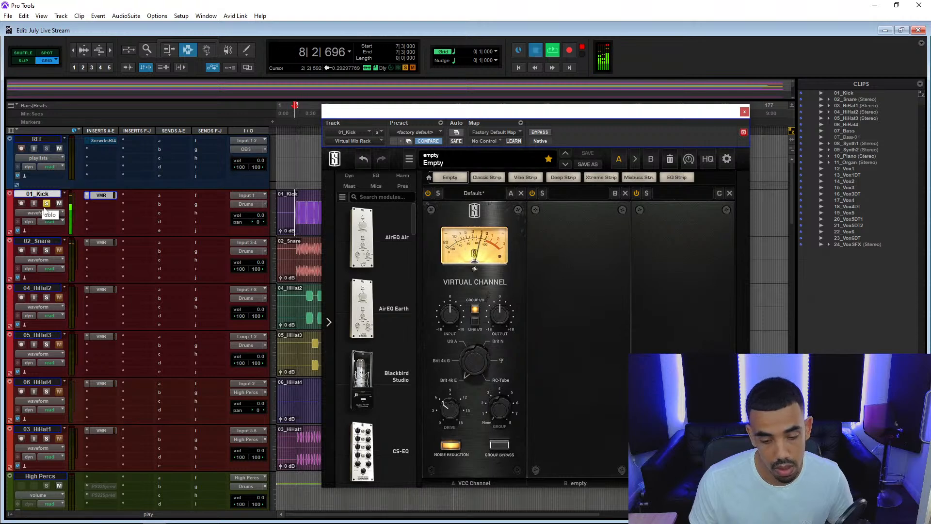
{"action": "key", "text": "space"}
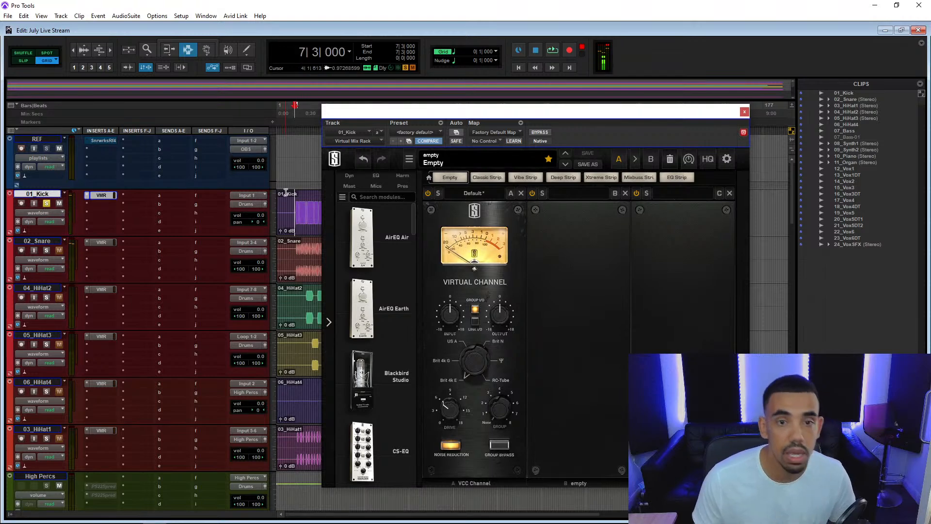
Lower the Virtual Channel input on 01_Kick to about -10.7 dB while playing the soloed kick.
{"action": "left_click_drag", "start_coordinate": [590, 115], "coordinate": [649, 77]}
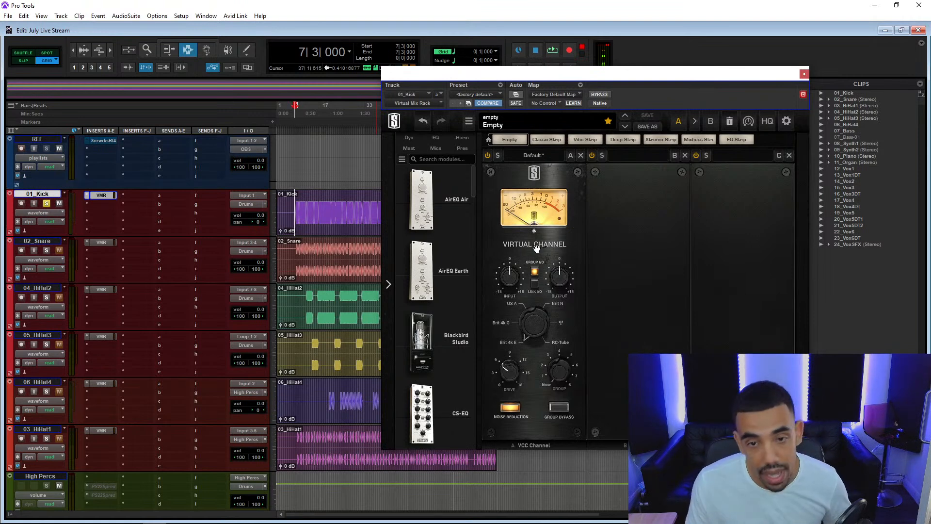
{"action": "key", "text": "space"}
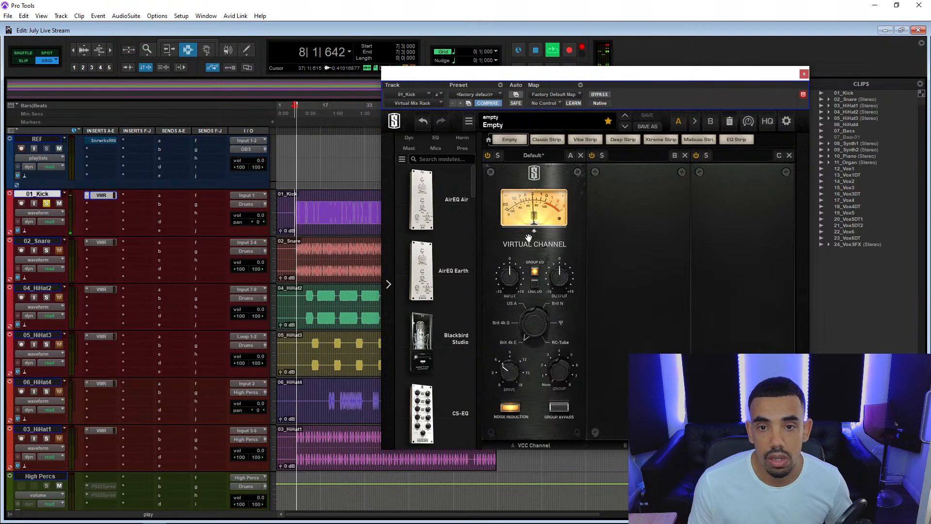
{"action": "left_click_drag", "start_coordinate": [508, 278], "coordinate": [508, 312]}
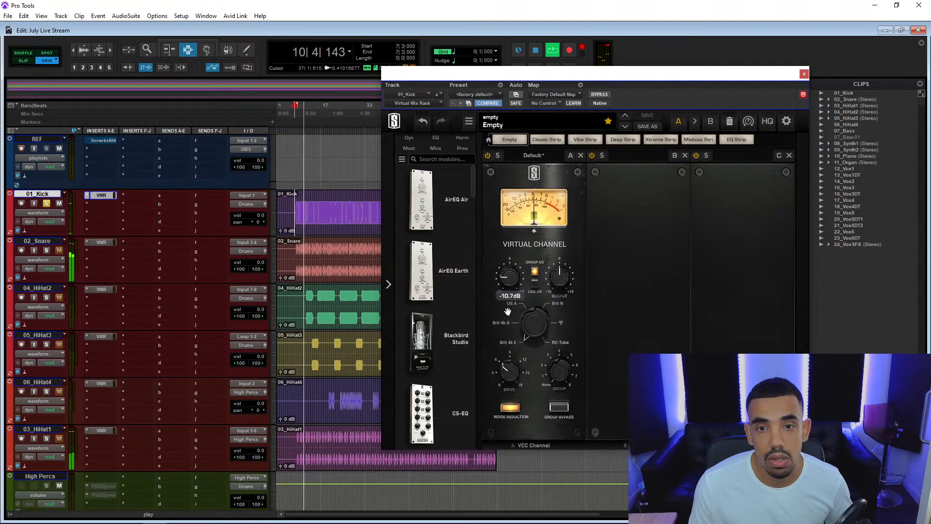
{"action": "key", "text": "space"}
Open the OBS send on the All track, set its level to 0.0 during playback, and close the kick's Virtual Mix Rack.
{"action": "scroll", "coordinate": [153, 379], "scroll_direction": "down", "scroll_amount": 5}
{"action": "scroll", "coordinate": [154, 380], "scroll_direction": "down", "scroll_amount": 10}
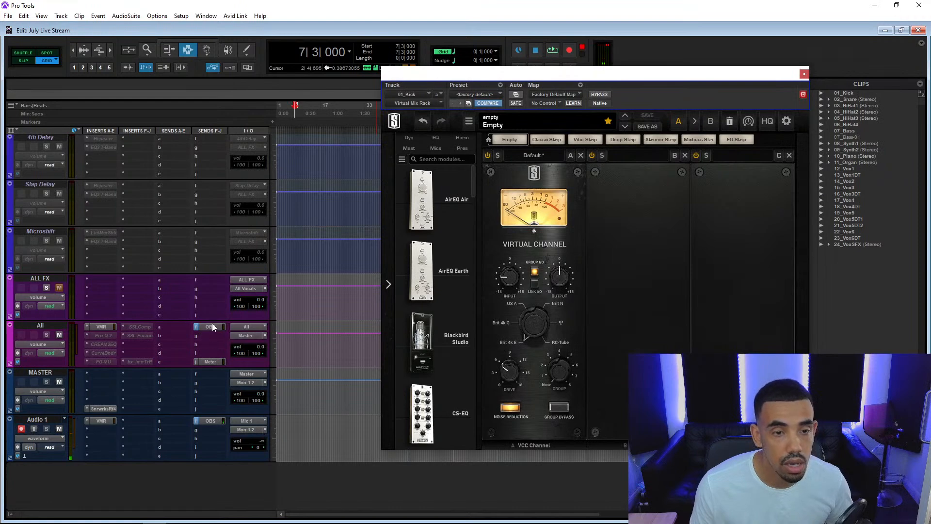
{"action": "left_click", "coordinate": [211, 326]}
{"action": "left_click", "coordinate": [655, 80]}
{"action": "key", "text": "space"}
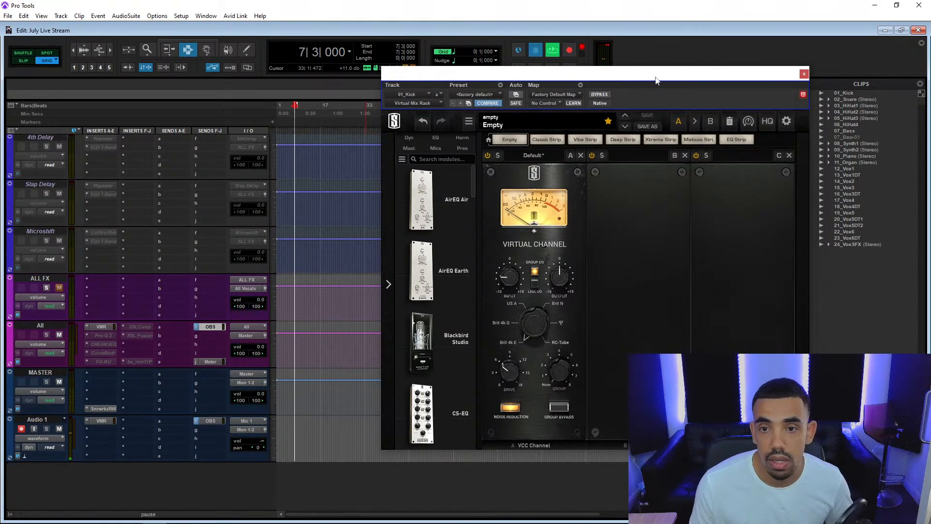
{"action": "left_click_drag", "start_coordinate": [622, 82], "coordinate": [407, 93]}
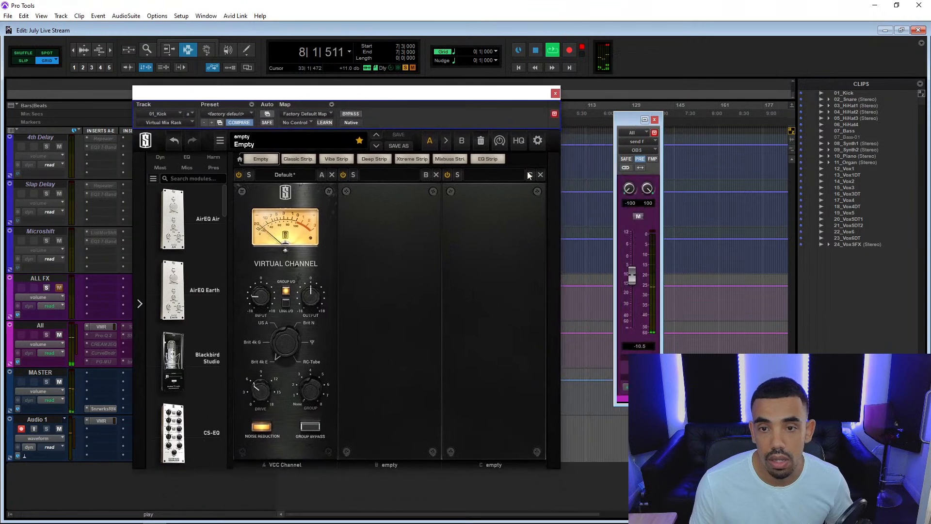
{"action": "left_click", "coordinate": [636, 273], "text": "alt"}
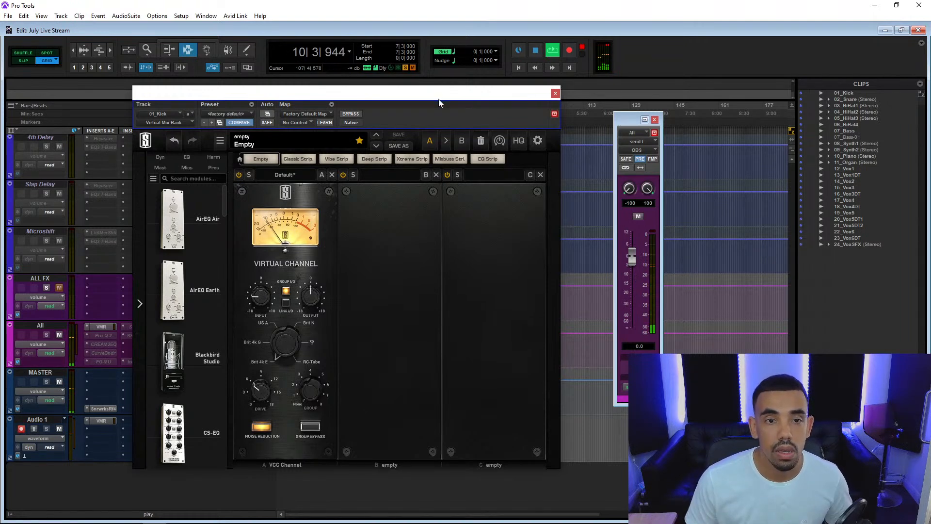
{"action": "left_click_drag", "start_coordinate": [439, 102], "coordinate": [473, 89]}
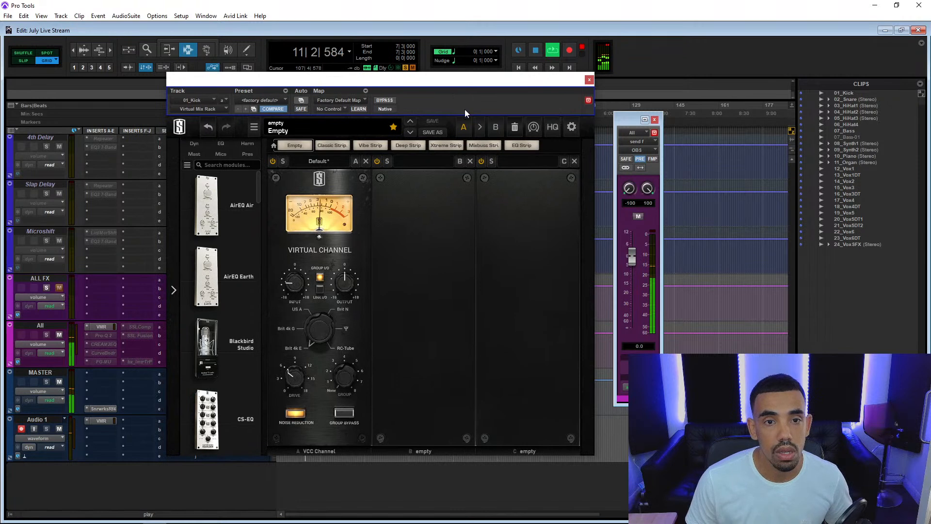
{"action": "key", "text": "space"}
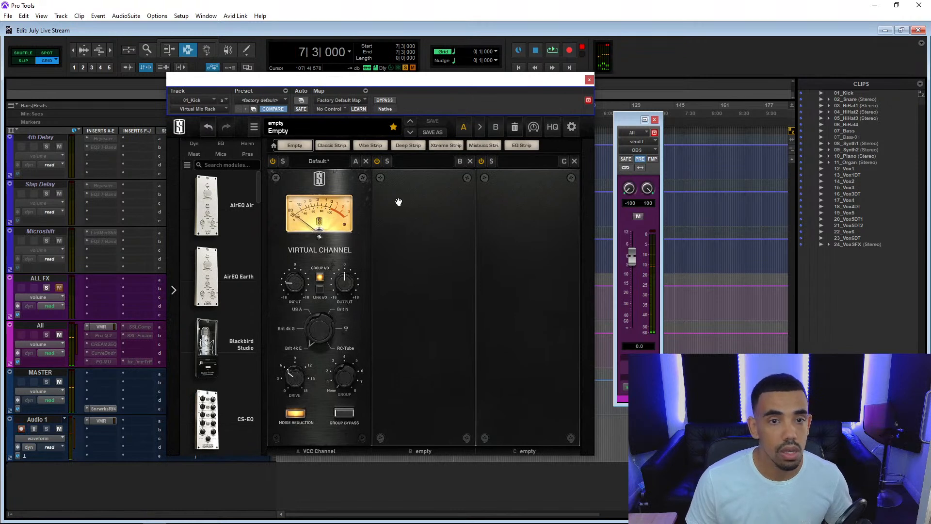
{"action": "left_click_drag", "start_coordinate": [493, 80], "coordinate": [656, 64]}
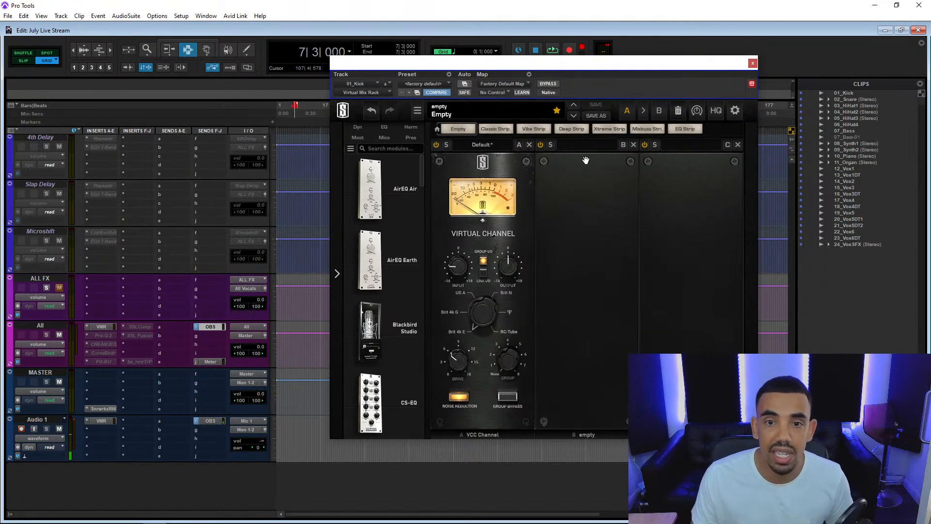
{"action": "left_click", "coordinate": [752, 63]}
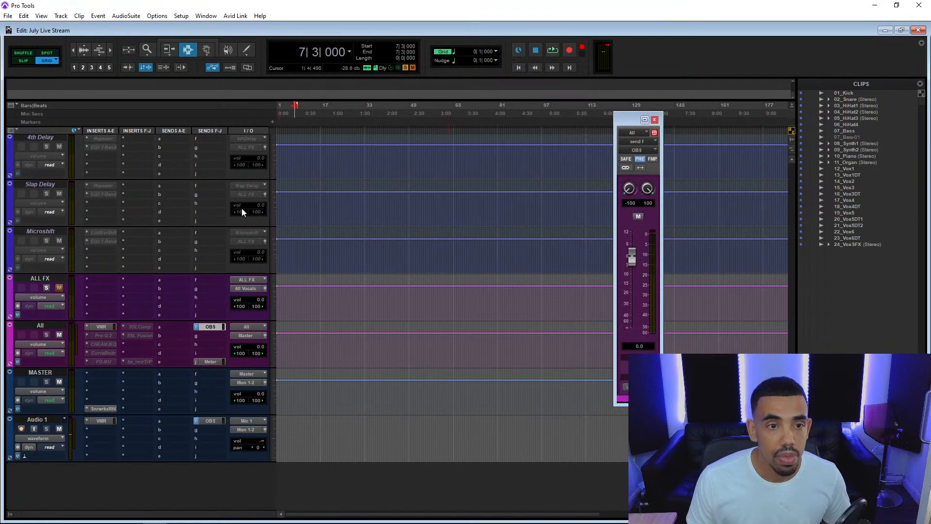
Solo the 02_Snare track along with the kick and turn off Link I/O in its Virtual Mix Rack.
{"action": "scroll", "coordinate": [194, 194], "scroll_direction": "up", "scroll_amount": 5}
{"action": "scroll", "coordinate": [186, 189], "scroll_direction": "up", "scroll_amount": 5}
{"action": "scroll", "coordinate": [187, 189], "scroll_direction": "up", "scroll_amount": 10}
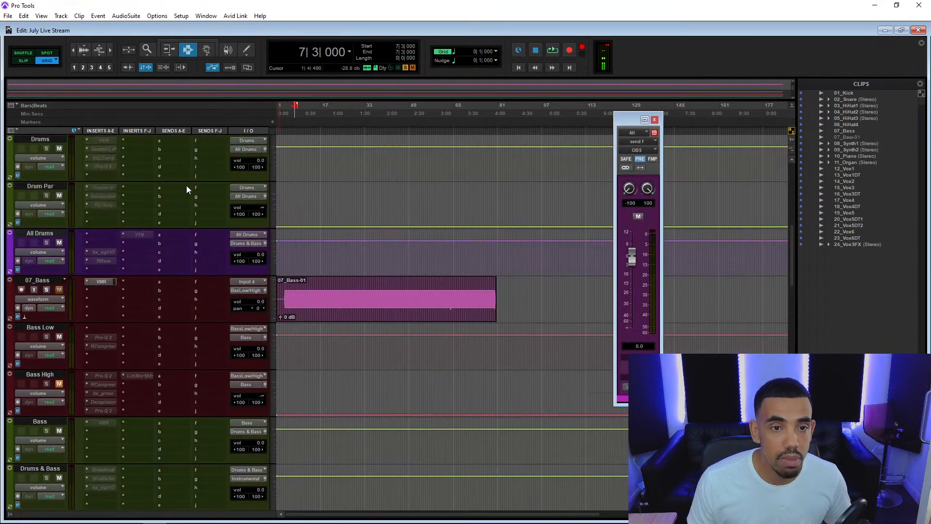
{"action": "scroll", "coordinate": [186, 185], "scroll_direction": "up", "scroll_amount": 2}
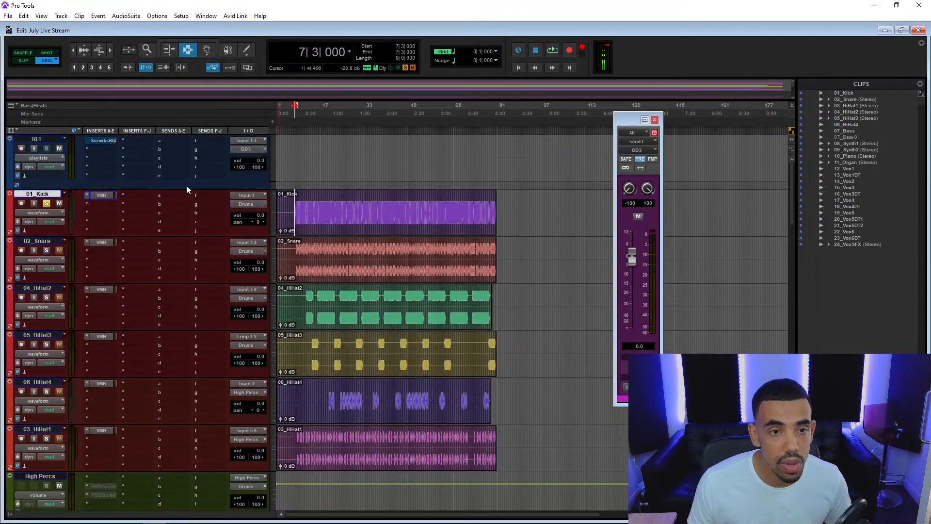
{"action": "left_click", "coordinate": [46, 250]}
{"action": "left_click", "coordinate": [101, 242]}
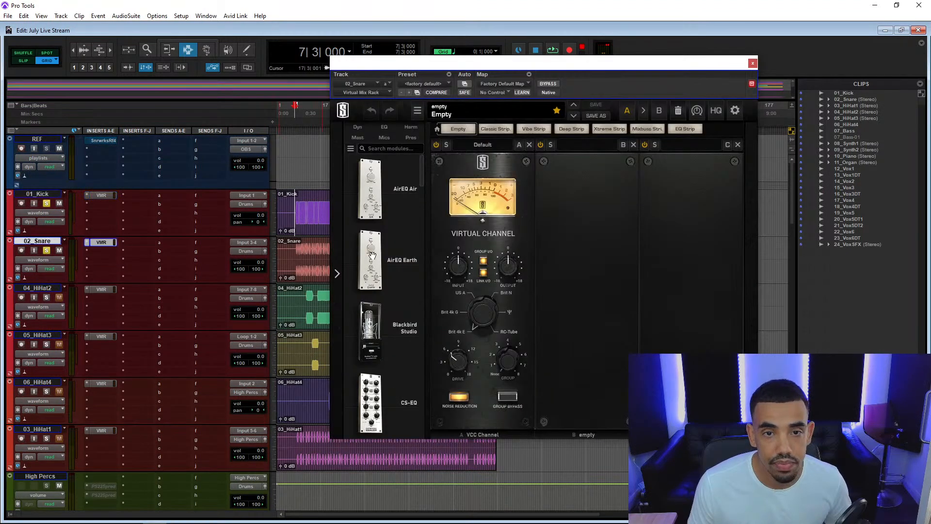
{"action": "left_click", "coordinate": [483, 273]}
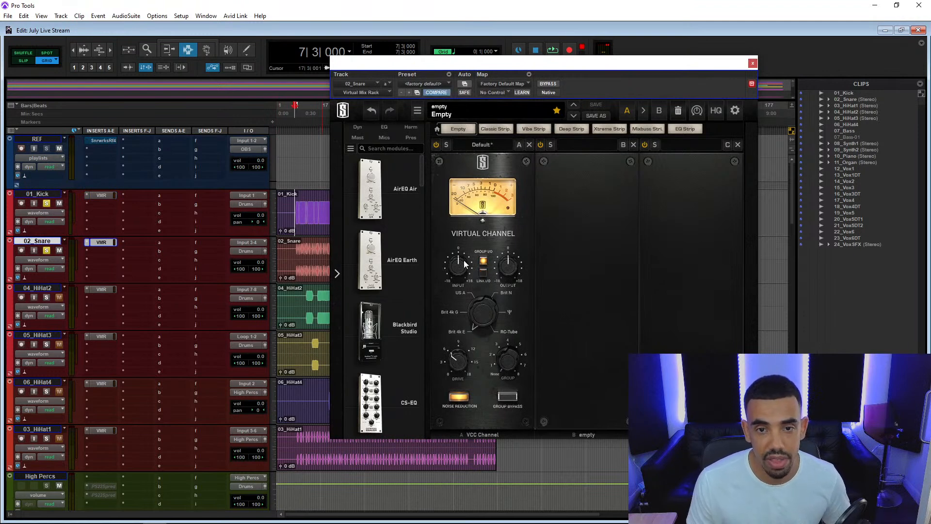
Try different Virtual Channel input levels on 02_Snare, including about -13.5 dB, while playing it with the kick.
{"action": "left_click_drag", "start_coordinate": [462, 297], "coordinate": [462, 322]}
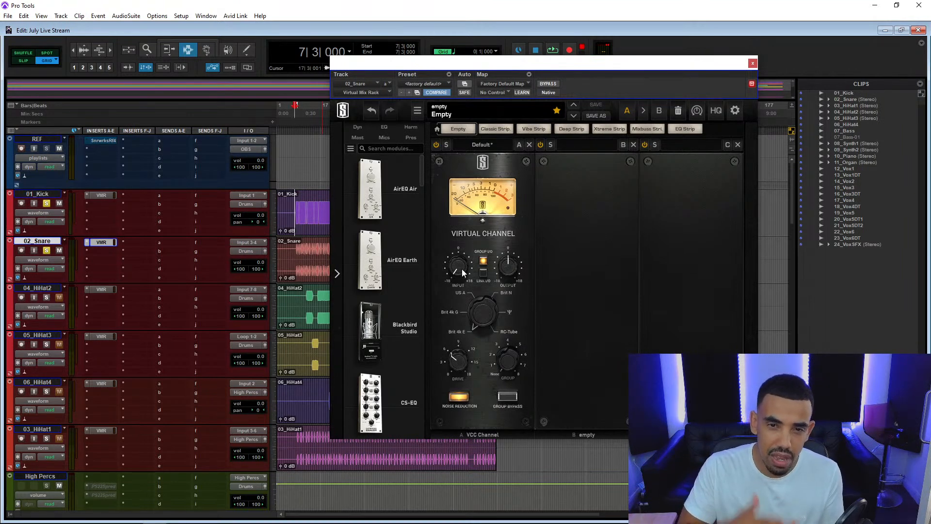
{"action": "key", "text": "space"}
{"action": "mouse_move", "coordinate": [462, 270]}
{"action": "left_mouse_down"}
{"action": "mouse_move", "coordinate": [463, 255]}
{"action": "mouse_move", "coordinate": [458, 269]}
{"action": "left_mouse_up"}
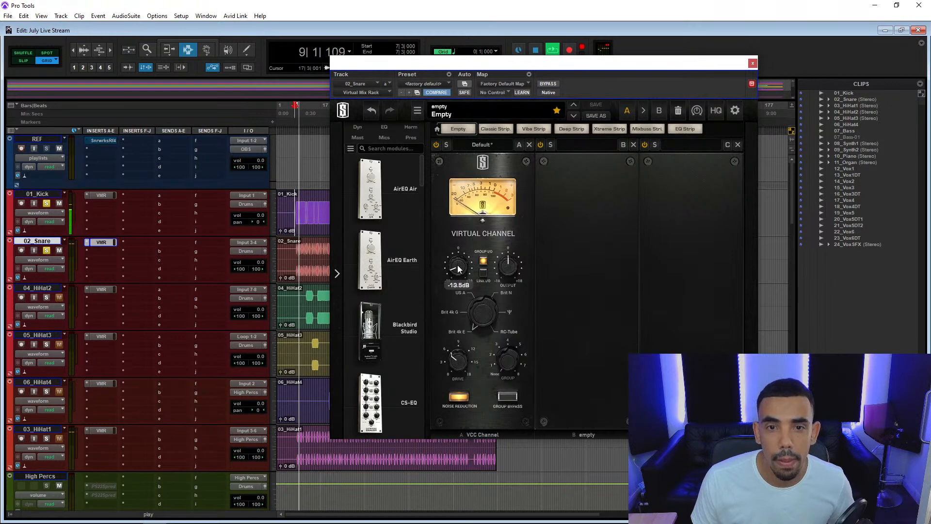
{"action": "key", "text": "space"}
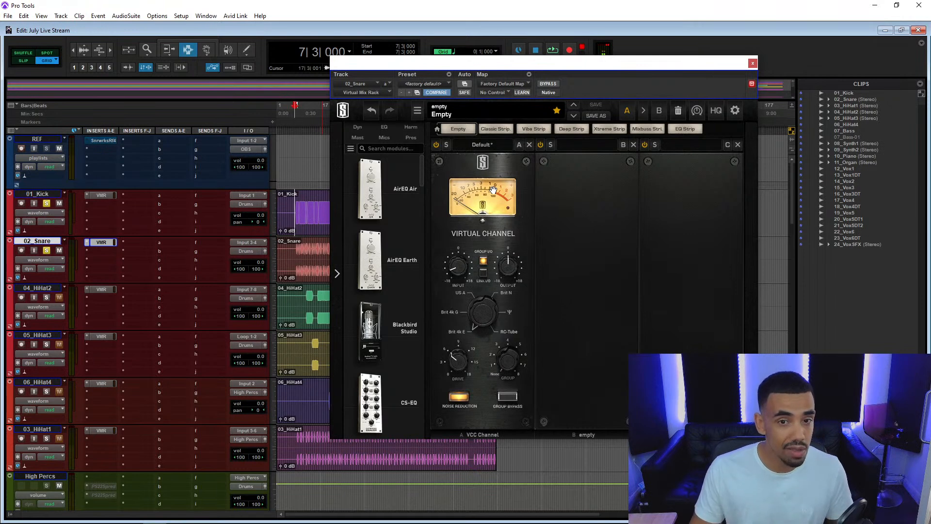
{"action": "mouse_move", "coordinate": [456, 262]}
{"action": "key", "text": "space"}
{"action": "mouse_move", "coordinate": [457, 261]}
{"action": "left_mouse_down"}
{"action": "mouse_move", "coordinate": [457, 222]}
{"action": "mouse_move", "coordinate": [456, 252]}
{"action": "left_mouse_up"}
{"action": "key", "text": "space"}
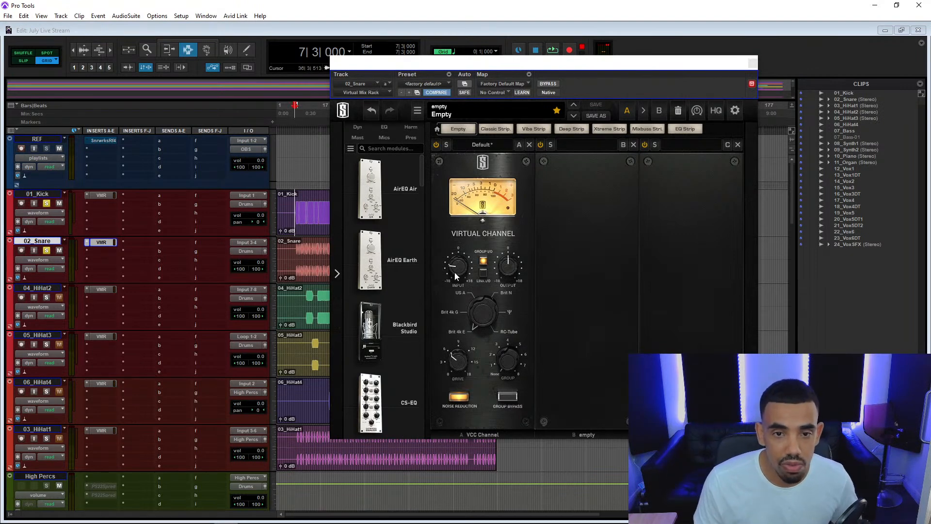
Set the Virtual Channel input on 02_Snare to about -14.0 dB while playing it with the kick, and close the plug-in window.
{"action": "left_click_drag", "start_coordinate": [455, 275], "coordinate": [455, 284]}
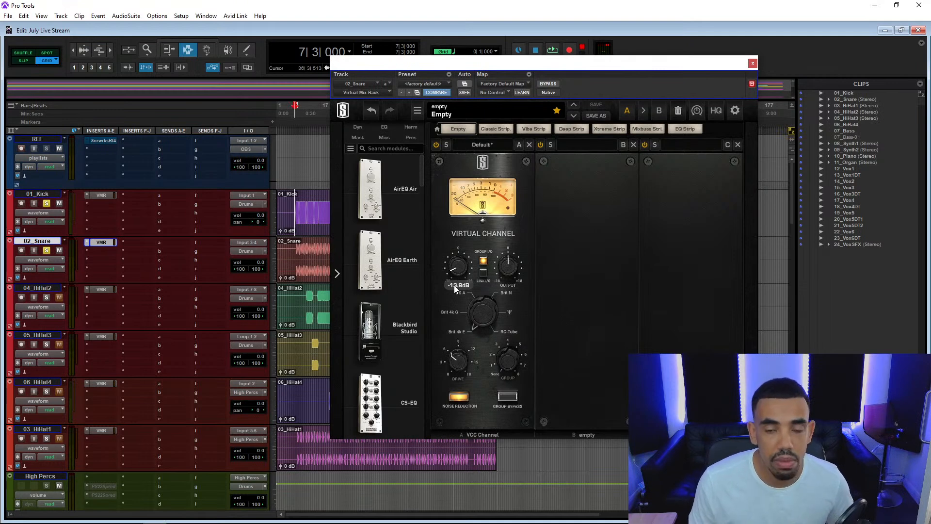
{"action": "left_click_drag", "start_coordinate": [483, 63], "coordinate": [462, 71]}
{"action": "key", "text": "space"}
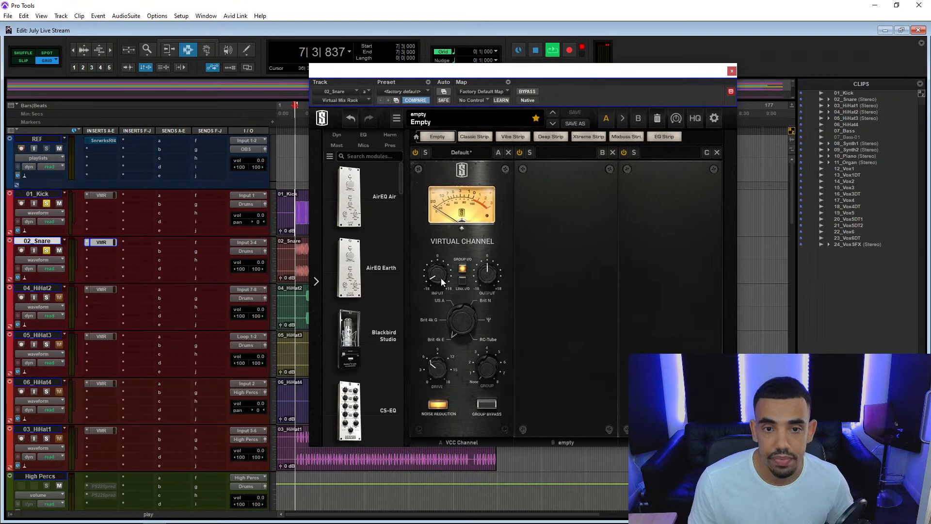
{"action": "mouse_move", "coordinate": [440, 277]}
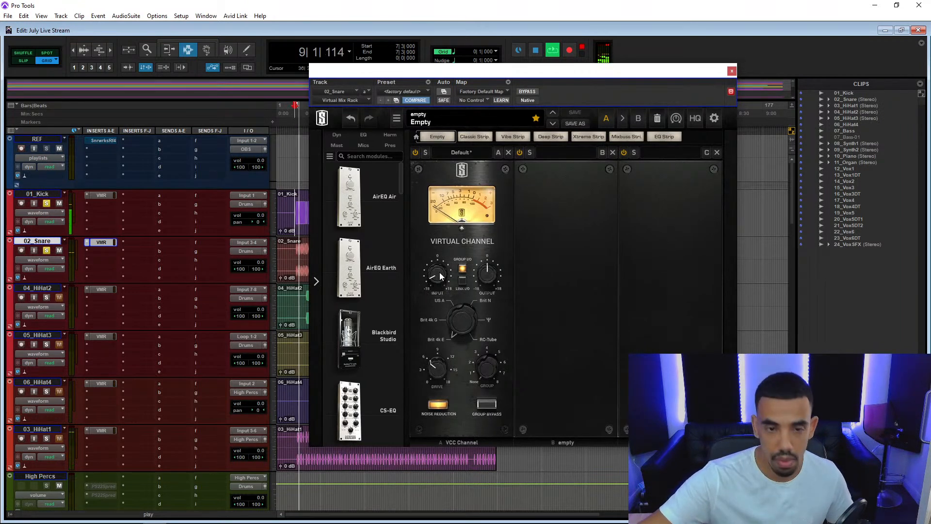
{"action": "left_click_drag", "start_coordinate": [440, 273], "coordinate": [422, 259]}
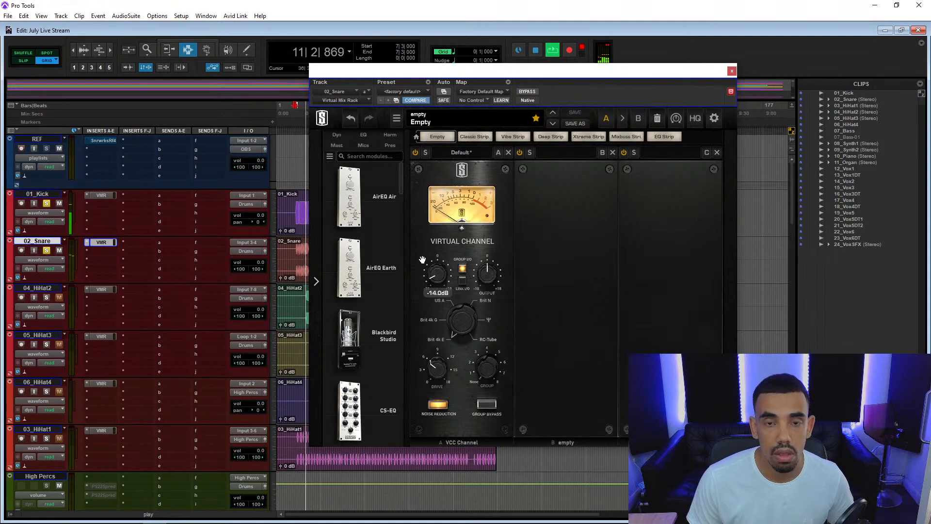
{"action": "left_click", "coordinate": [731, 70]}
Solo the 12_Vox1 track while playing from 14|4|000 and insert Virtual Mix Rack (mono) in its slot A.
{"action": "scroll", "coordinate": [74, 386], "scroll_direction": "down", "scroll_amount": 3}
{"action": "scroll", "coordinate": [74, 385], "scroll_direction": "down", "scroll_amount": 15}
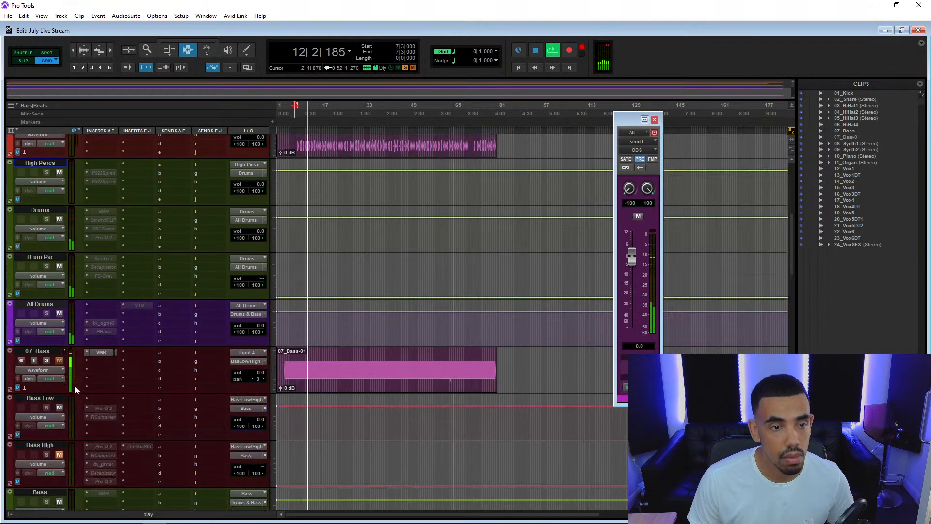
{"action": "scroll", "coordinate": [145, 262], "scroll_direction": "down", "scroll_amount": 10}
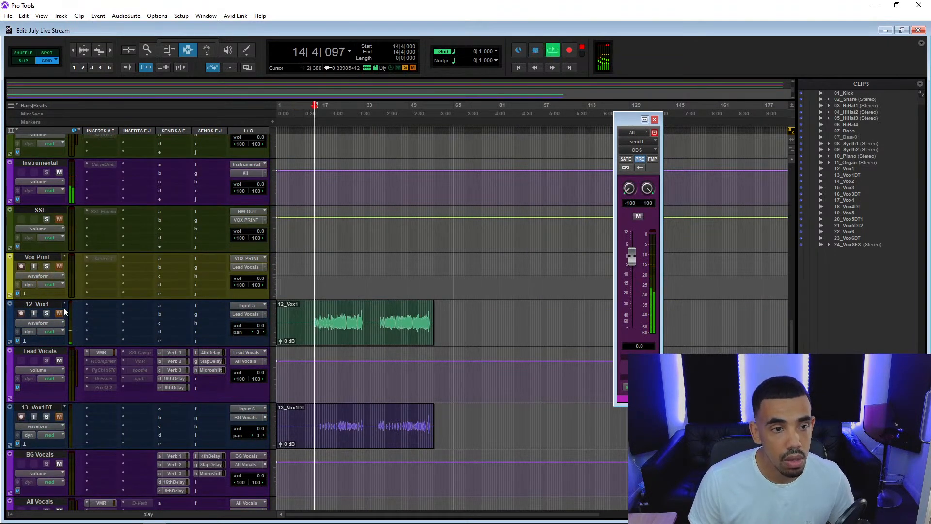
{"action": "left_click", "coordinate": [48, 313]}
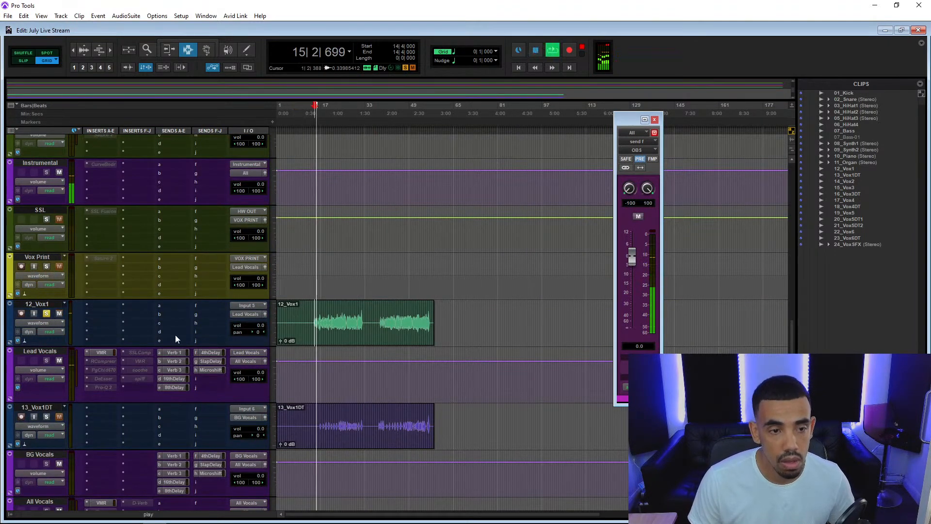
{"action": "left_click", "coordinate": [100, 306]}
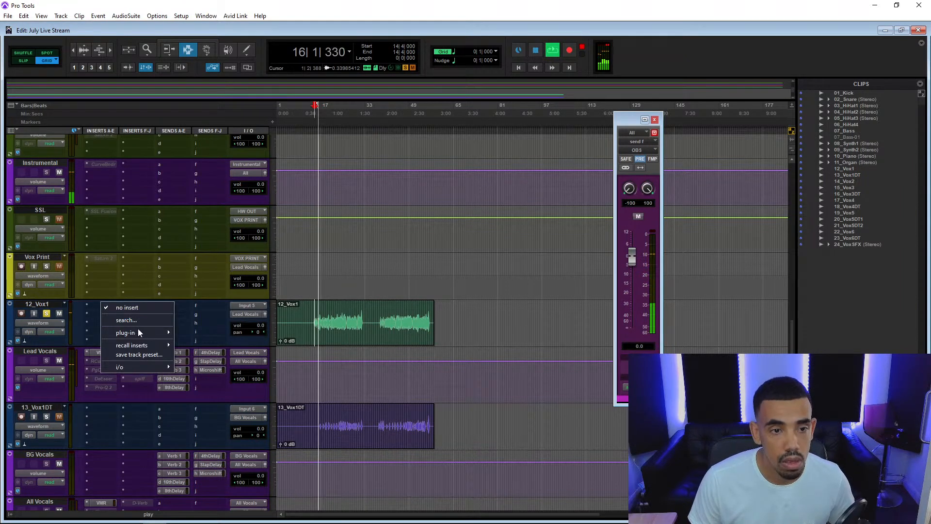
{"action": "mouse_move", "coordinate": [141, 332]}
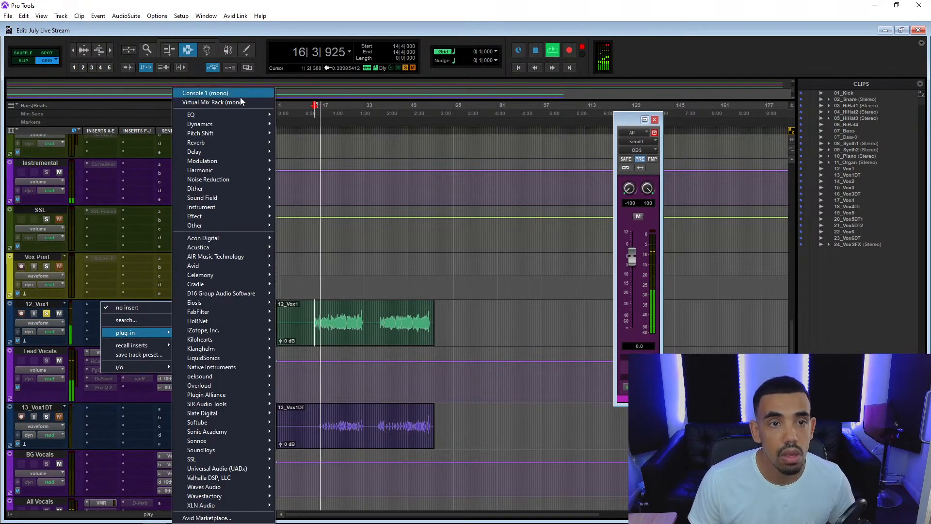
{"action": "left_click", "coordinate": [240, 102]}
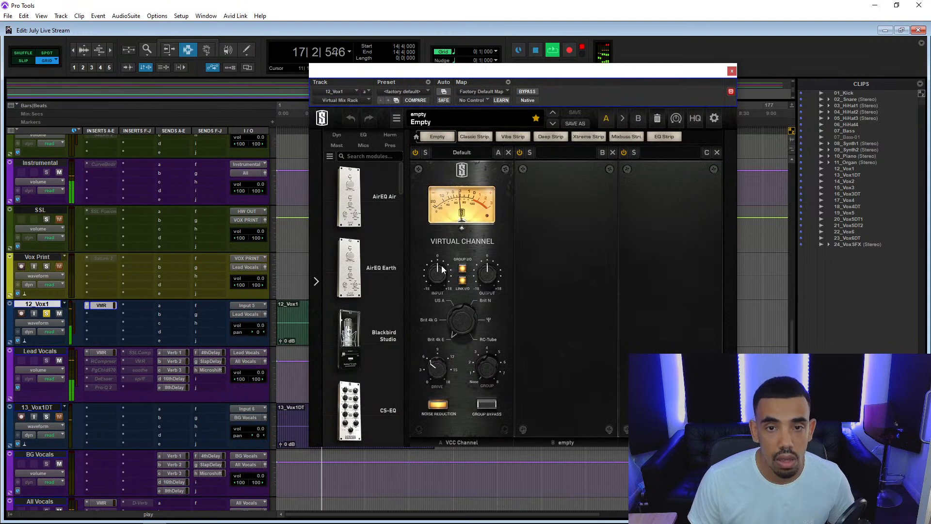
Turn off Link I/O on 12_Vox1, try its Virtual Channel input and reset it to 0 dB, and close the plug-in.
{"action": "mouse_move", "coordinate": [441, 276]}
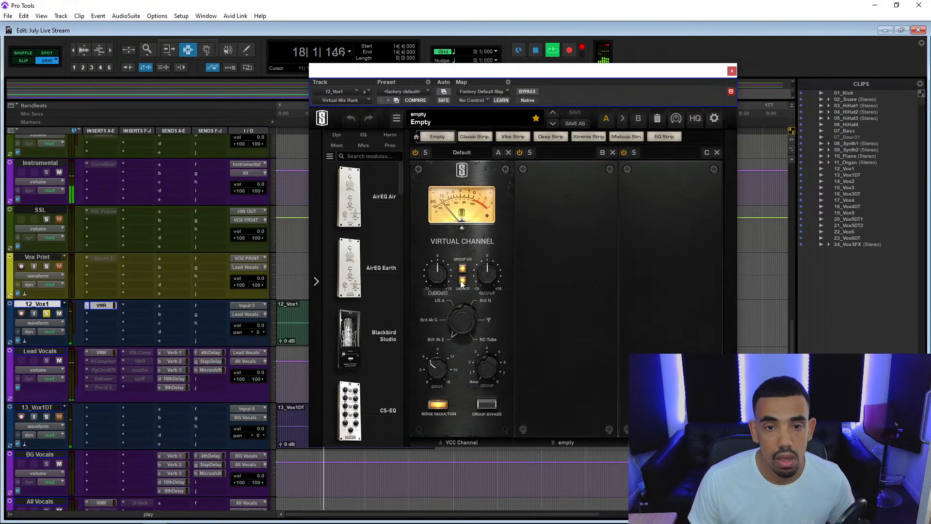
{"action": "left_click", "coordinate": [462, 281]}
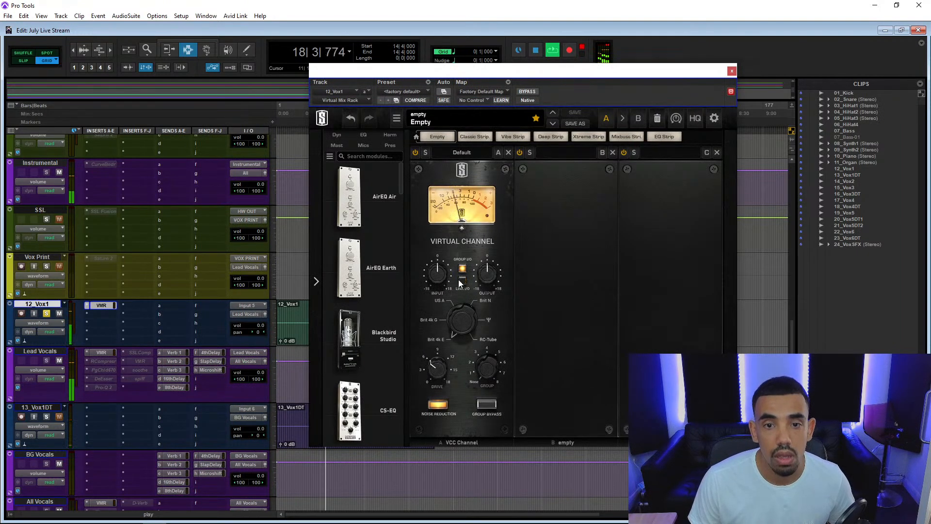
{"action": "left_click_drag", "start_coordinate": [430, 278], "coordinate": [429, 286]}
{"action": "left_click", "coordinate": [439, 281], "text": "alt"}
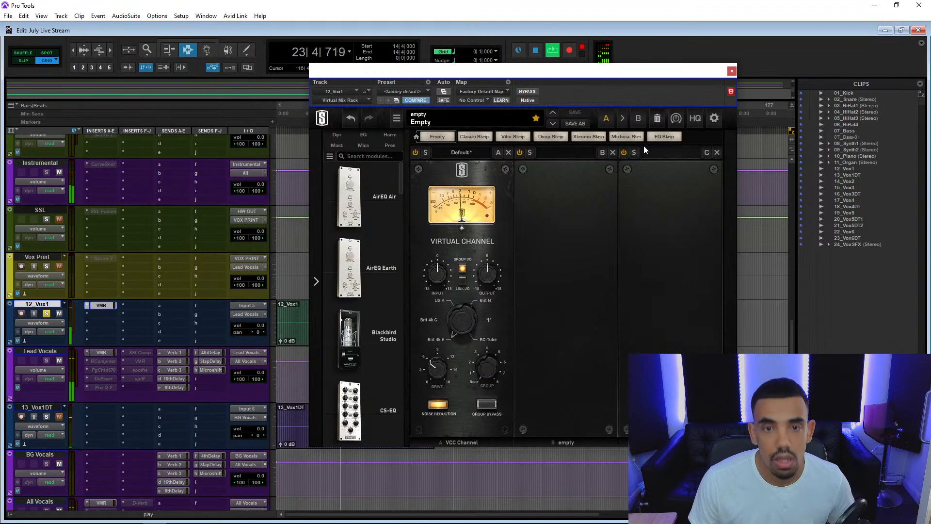
{"action": "left_click", "coordinate": [732, 71]}
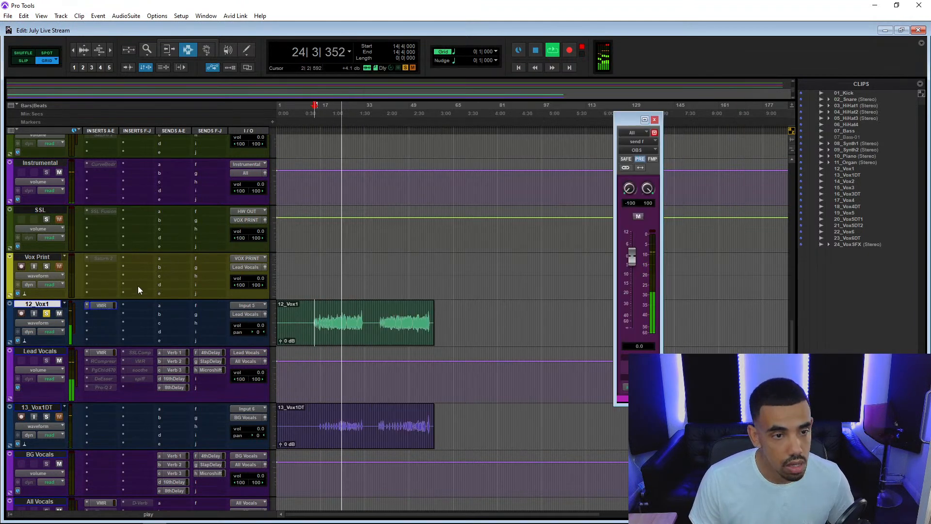
{"action": "key", "text": "space"}
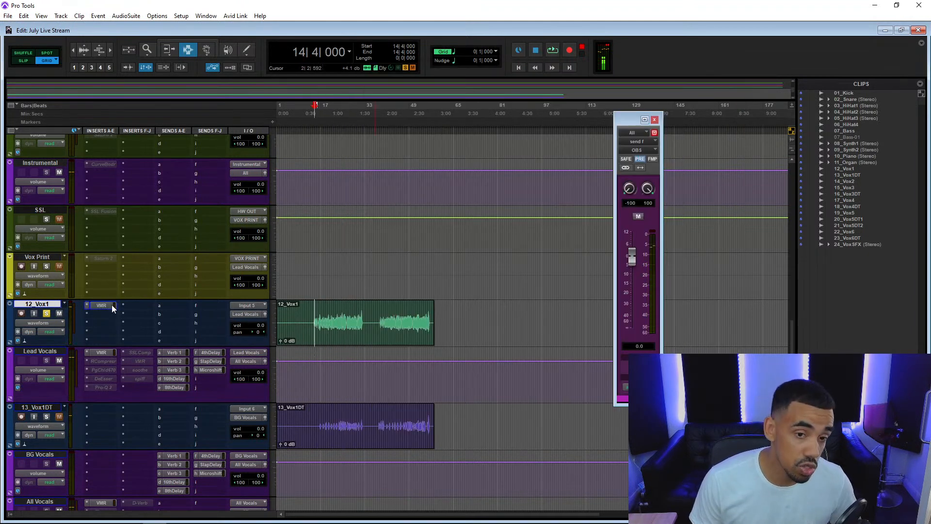
Reopen the Virtual Mix Rack on 12_Vox1 to review its Virtual Channel input setting, and close it again.
{"action": "left_click", "coordinate": [110, 305]}
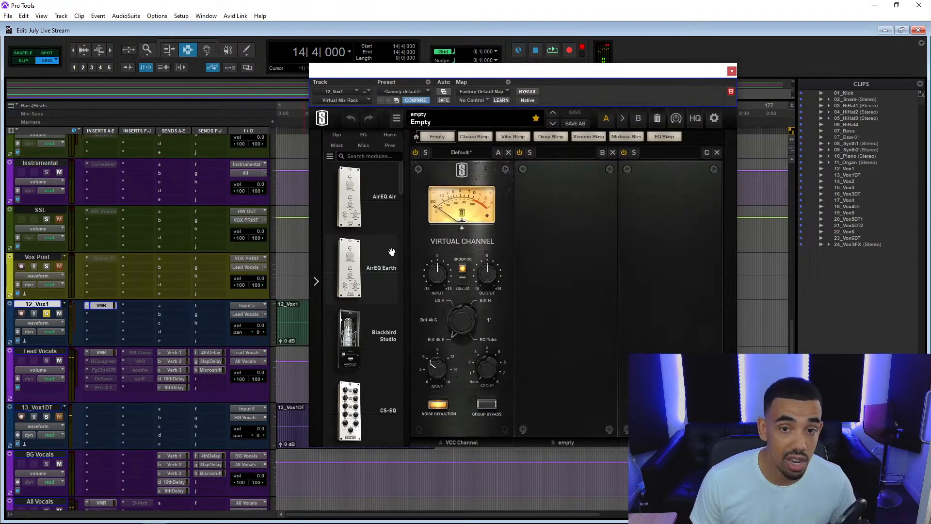
{"action": "left_click", "coordinate": [432, 276], "text": "alt"}
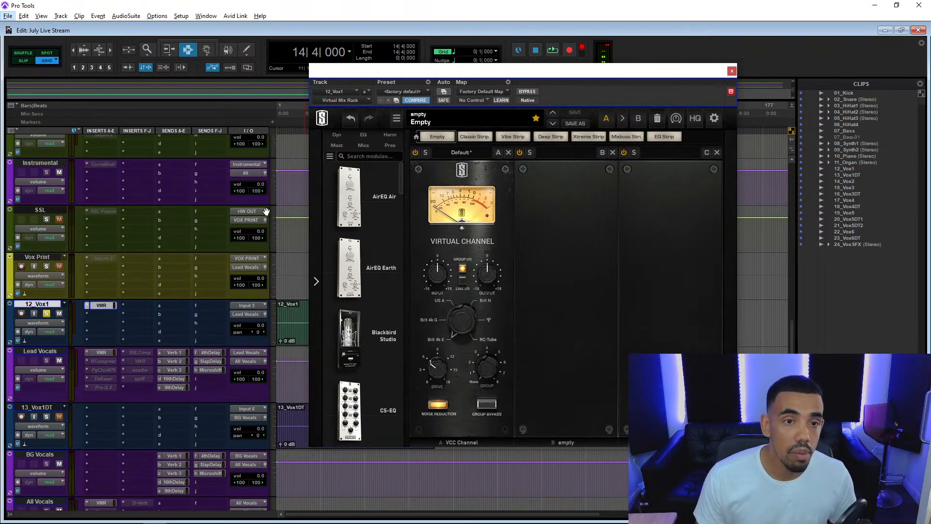
{"action": "left_click", "coordinate": [732, 71]}
Examine the kick, snare and hi-hat clips along the timeline at several zoom levels.
{"action": "scroll", "coordinate": [197, 219], "scroll_direction": "up", "scroll_amount": 6}
{"action": "scroll", "coordinate": [196, 216], "scroll_direction": "up", "scroll_amount": 8}
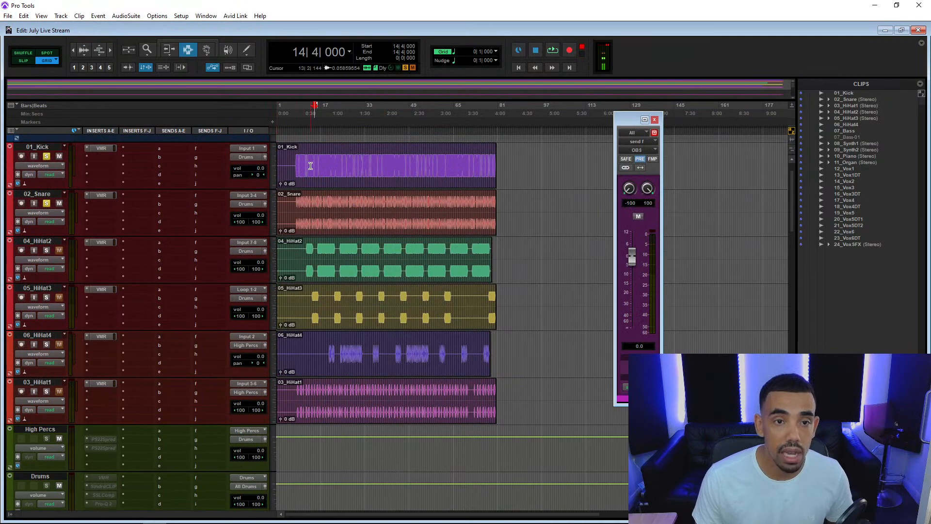
{"action": "scroll", "coordinate": [388, 160], "scroll_direction": "up", "scroll_amount": 4}
{"action": "scroll", "coordinate": [388, 161], "scroll_direction": "up", "scroll_amount": 2}
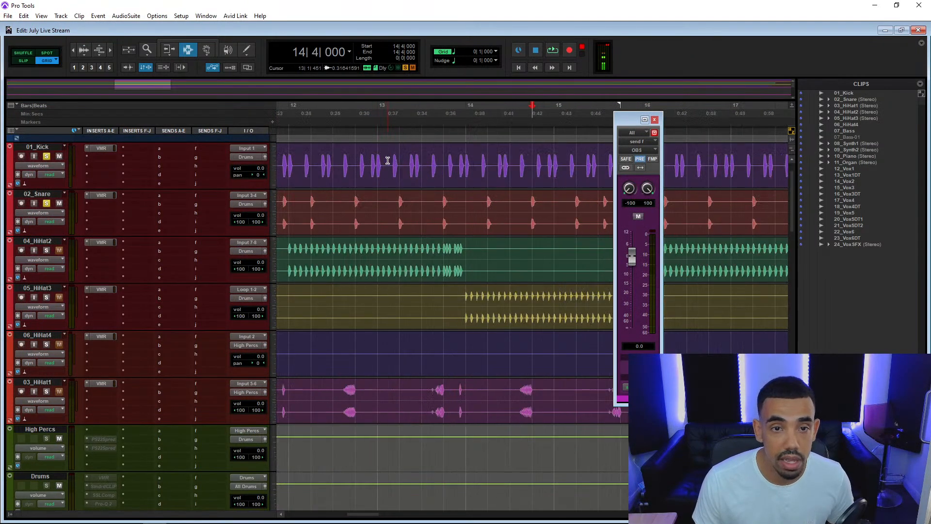
{"action": "scroll", "coordinate": [388, 161], "scroll_direction": "down", "scroll_amount": 3}
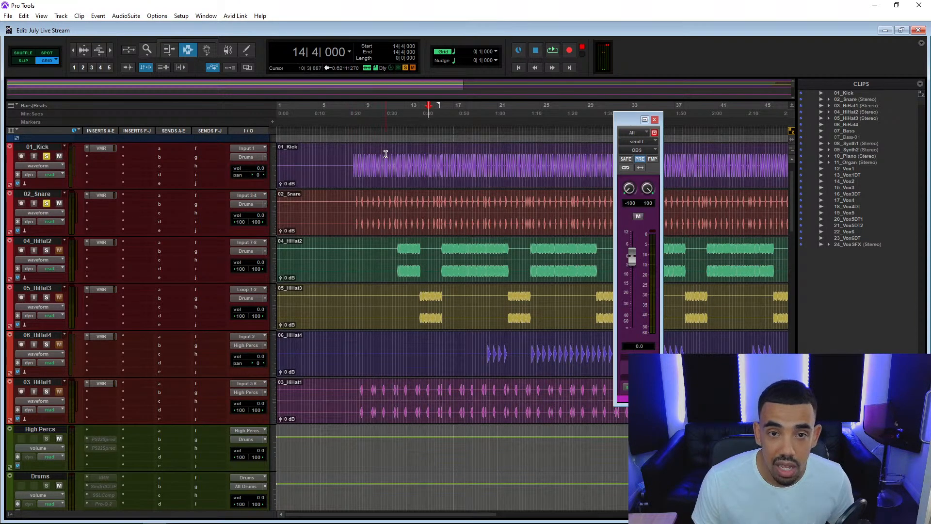
{"action": "scroll", "coordinate": [431, 168], "scroll_direction": "down", "scroll_amount": 1}
{"action": "scroll", "coordinate": [431, 168], "scroll_direction": "down", "scroll_amount": 3}
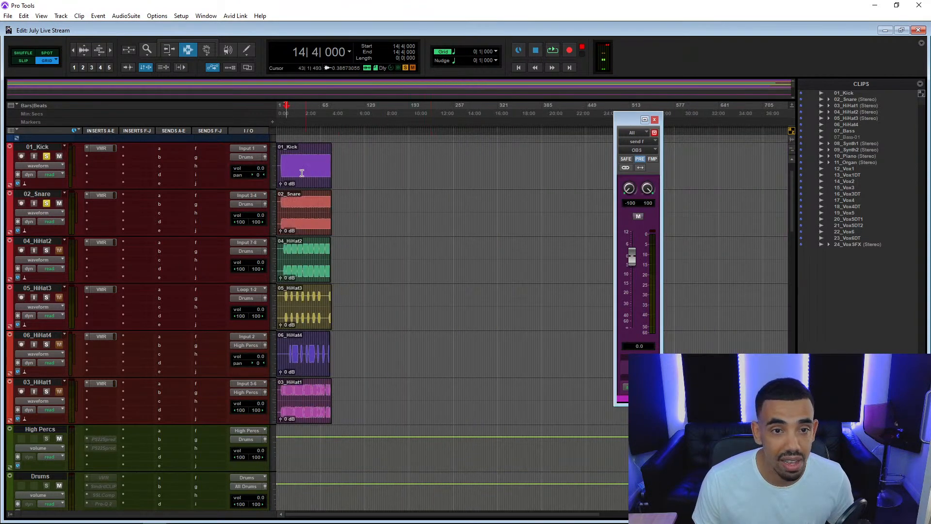
{"action": "scroll", "coordinate": [311, 161], "scroll_direction": "up", "scroll_amount": 1}
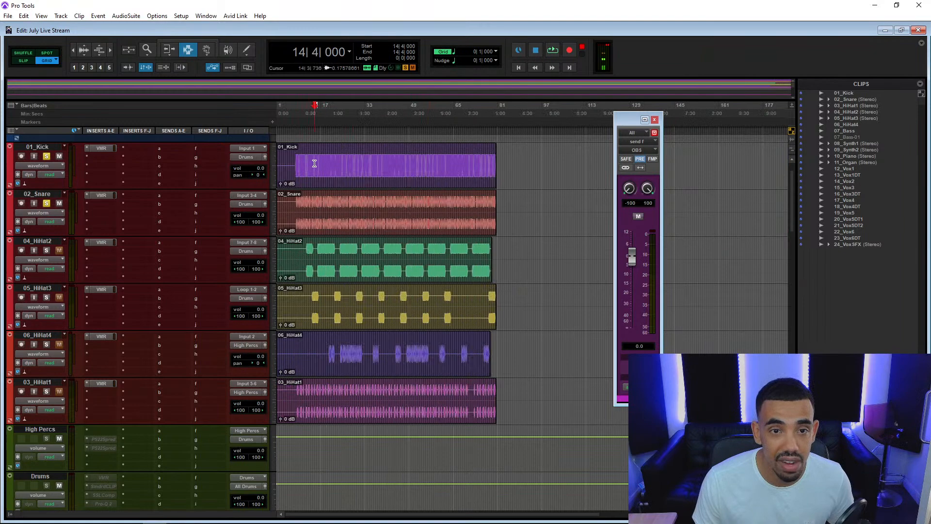
{"action": "scroll", "coordinate": [333, 163], "scroll_direction": "up", "scroll_amount": 1}
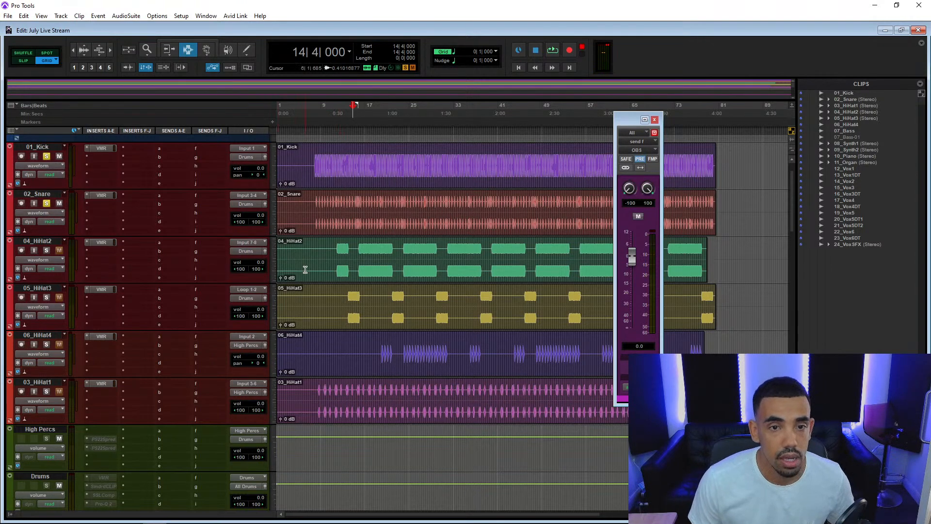
Select the 12_Vox1 passage starting at 16|2|000 and play it back together with the soloed kick and snare.
{"action": "scroll", "coordinate": [140, 286], "scroll_direction": "down", "scroll_amount": 5}
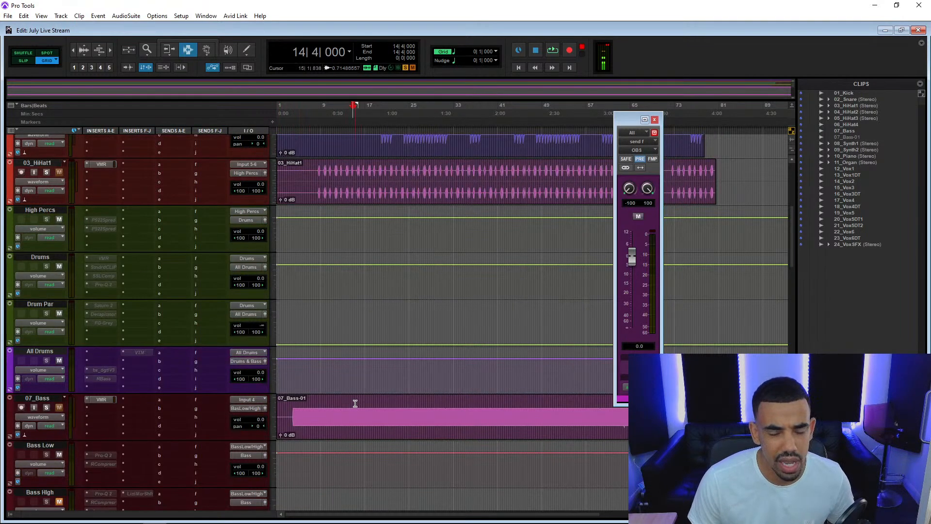
{"action": "scroll", "coordinate": [352, 403], "scroll_direction": "down", "scroll_amount": 10}
{"action": "left_click_drag", "start_coordinate": [361, 396], "coordinate": [415, 399]}
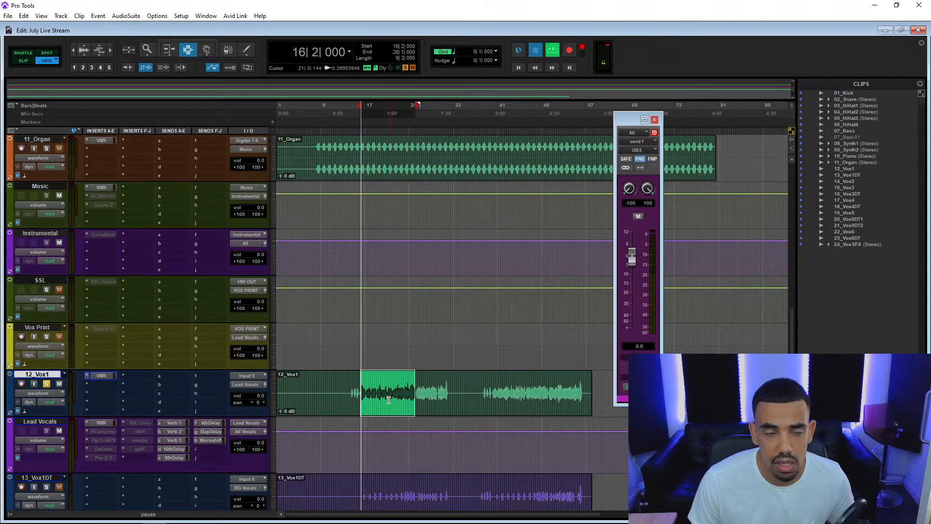
{"action": "key", "text": "space"}
{"action": "scroll", "coordinate": [366, 397], "scroll_direction": "up", "scroll_amount": 12}
{"action": "scroll", "coordinate": [365, 397], "scroll_direction": "down", "scroll_amount": 6}
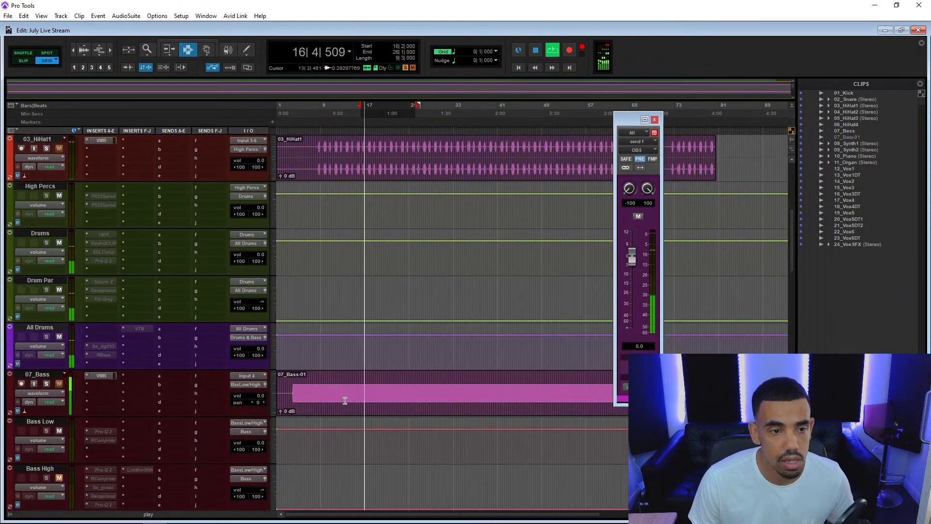
{"action": "scroll", "coordinate": [159, 404], "scroll_direction": "up", "scroll_amount": 12}
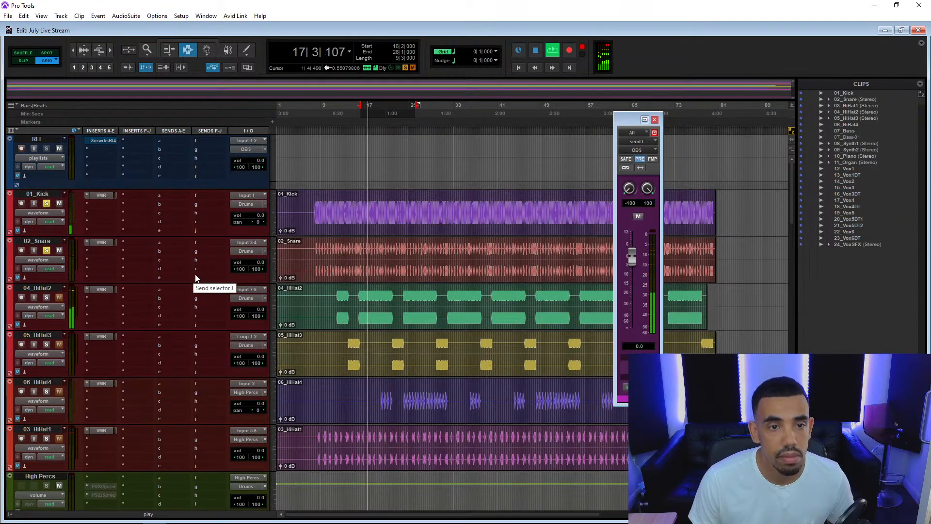
{"action": "scroll", "coordinate": [136, 223], "scroll_direction": "down", "scroll_amount": 10}
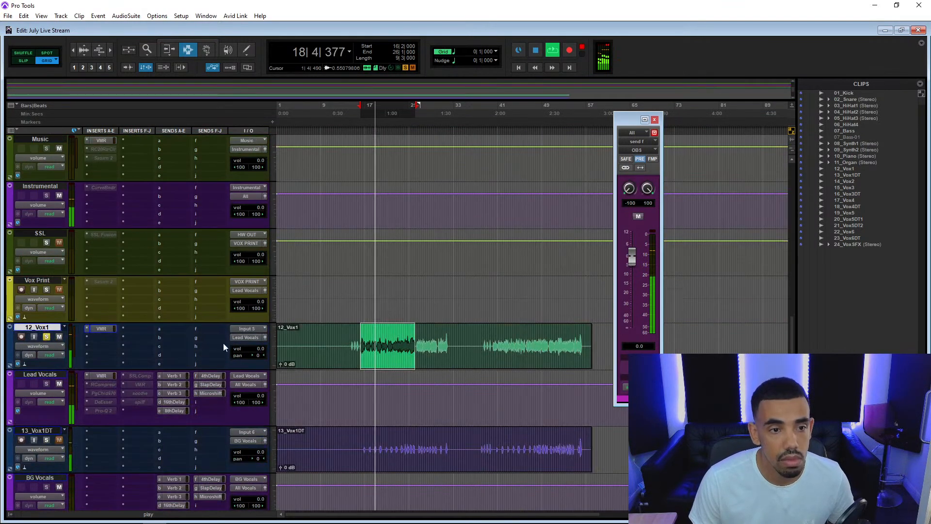
Stop playback, lower the 12_Vox1 track volume to -1.1 dB, and restart the selected passage.
{"action": "key", "text": "space"}
{"action": "mouse_move", "coordinate": [261, 349]}
{"action": "left_mouse_down"}
{"action": "mouse_move", "coordinate": [269, 355]}
{"action": "mouse_move", "coordinate": [262, 348]}
{"action": "left_mouse_up"}
{"action": "key", "text": "space"}
While the passage plays, set the 02_Snare volume to -0.5 dB and the 01_Kick volume to +0.3 dB.
{"action": "scroll", "coordinate": [263, 349], "scroll_direction": "up", "scroll_amount": 15}
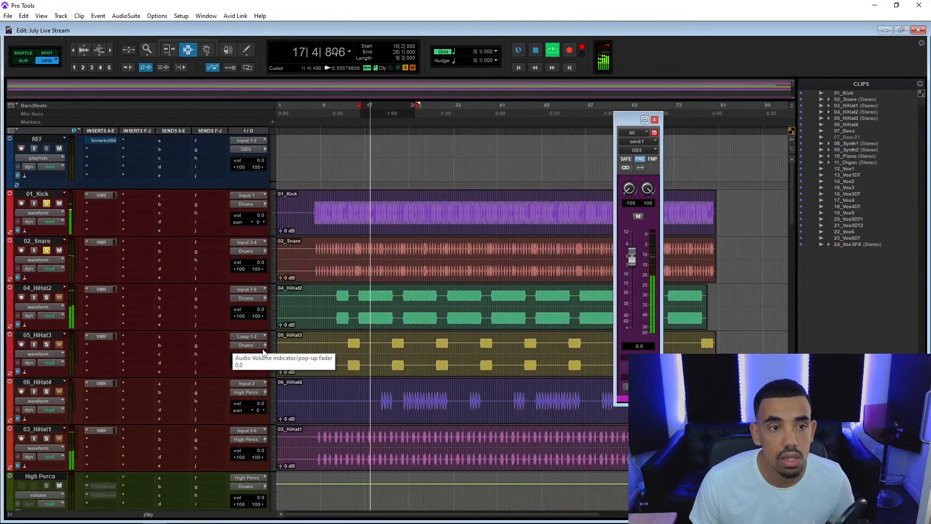
{"action": "left_click_drag", "start_coordinate": [263, 263], "coordinate": [266, 265]}
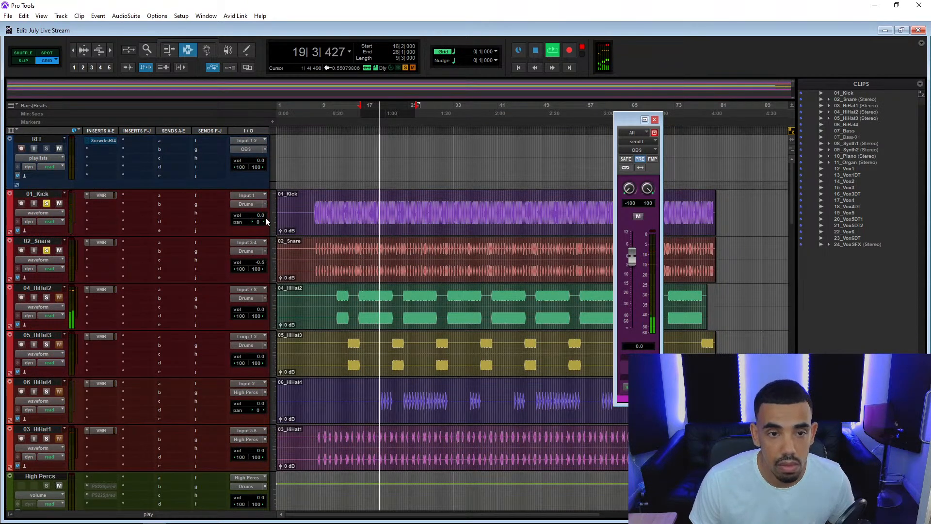
{"action": "left_click_drag", "start_coordinate": [265, 217], "coordinate": [261, 215]}
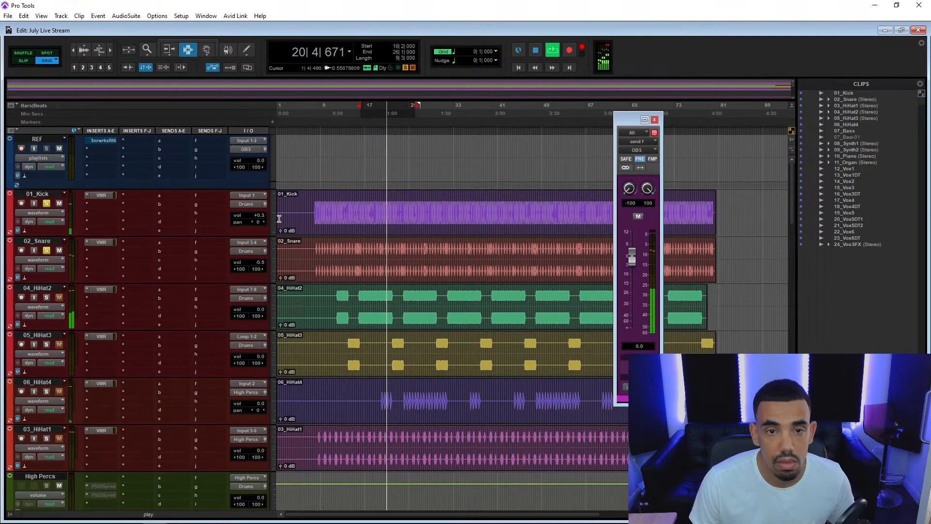
Play the kick and snare briefly from 8|1|000, where the kick comes in, and stop.
{"action": "left_click", "coordinate": [315, 208]}
{"action": "key", "text": "space"}
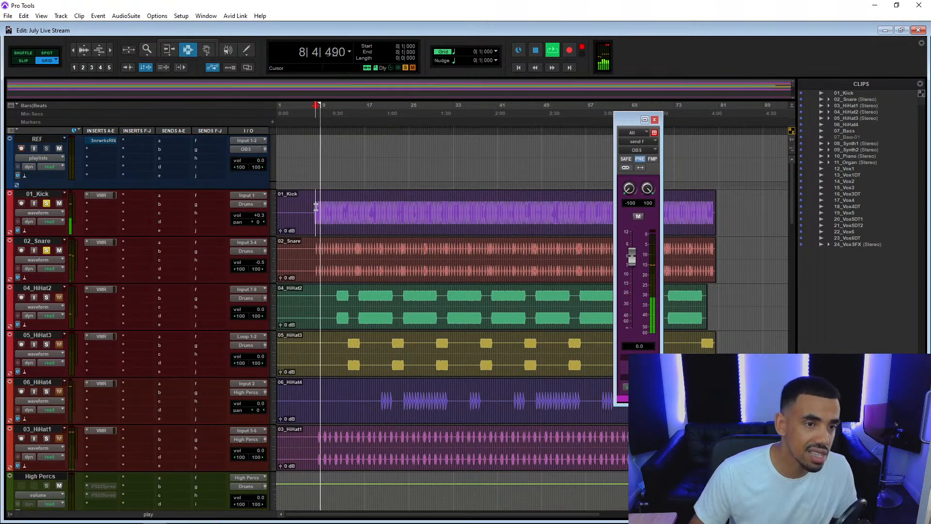
{"action": "key", "text": "space"}
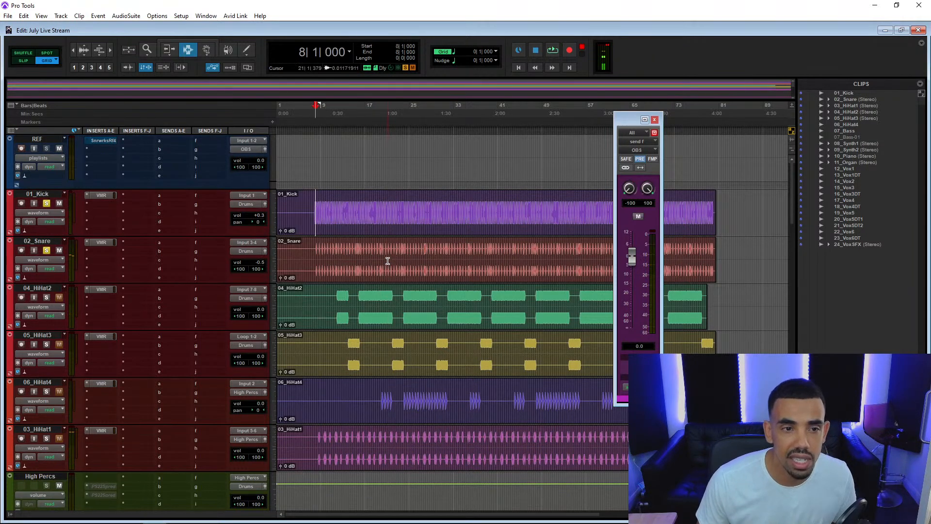
Close the floating send window of the All track that routes to OBS.
{"action": "key", "text": "ctrl+]"}
{"action": "key", "text": "ctrl+]"}
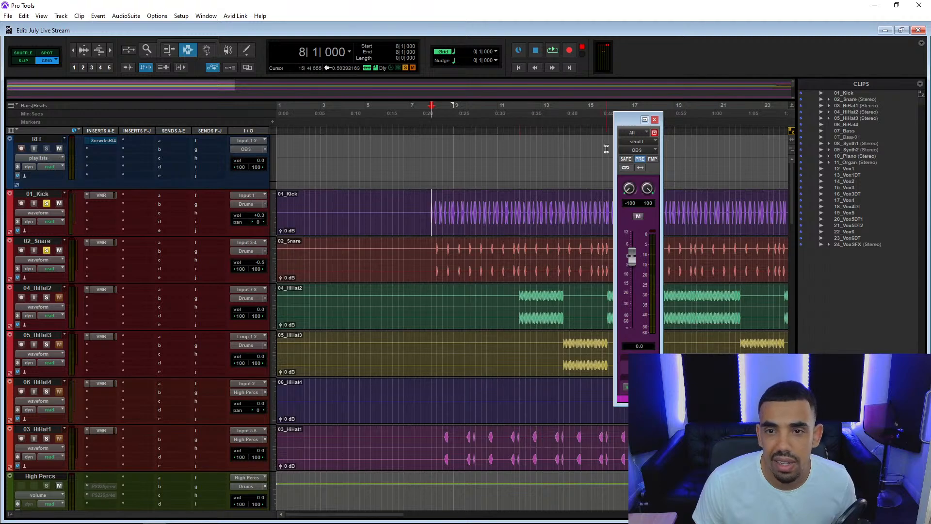
{"action": "left_click", "coordinate": [654, 120]}
{"action": "key", "text": "ctrl+["}
{"action": "key", "text": "ctrl+["}
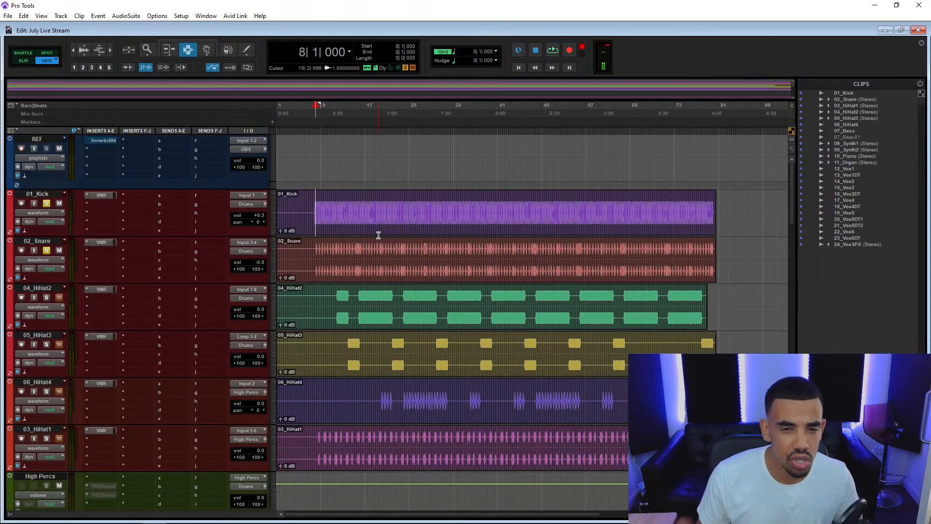
Play the vocal and drums from 16|1|000, set the 01_Kick volume to +0.5 dB, and stop playback.
{"action": "scroll", "coordinate": [350, 269], "scroll_direction": "down", "scroll_amount": 1}
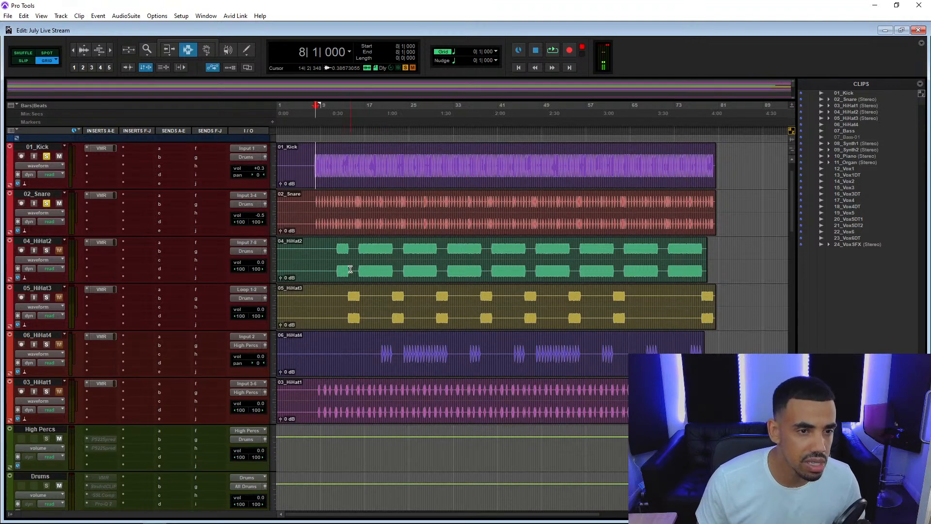
{"action": "scroll", "coordinate": [350, 270], "scroll_direction": "down", "scroll_amount": 10}
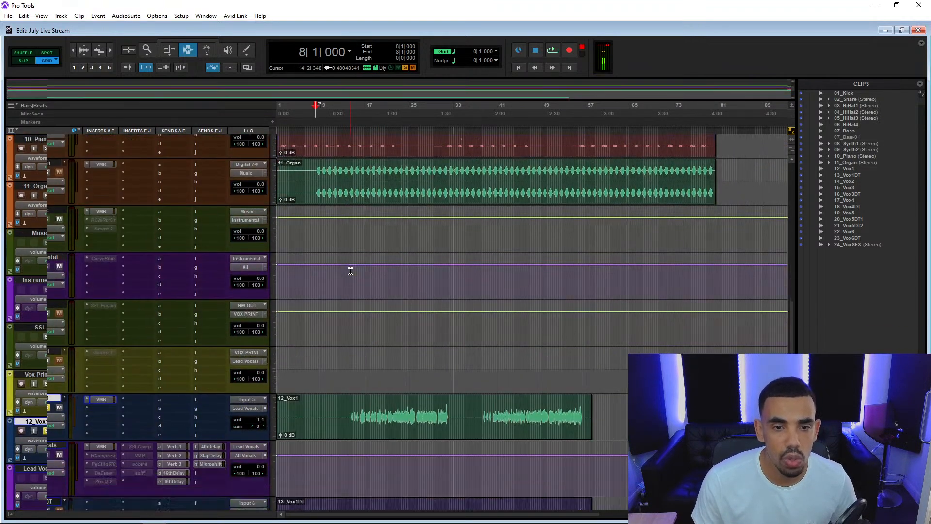
{"action": "scroll", "coordinate": [350, 271], "scroll_direction": "down", "scroll_amount": 1}
{"action": "left_click", "coordinate": [359, 383]}
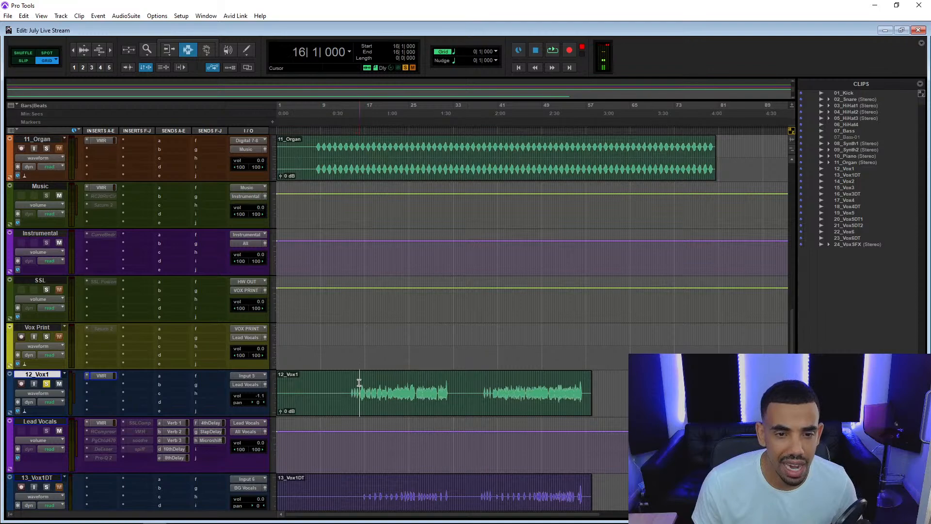
{"action": "key", "text": "space"}
{"action": "scroll", "coordinate": [178, 357], "scroll_direction": "up", "scroll_amount": 11}
{"action": "scroll", "coordinate": [179, 357], "scroll_direction": "up", "scroll_amount": 1}
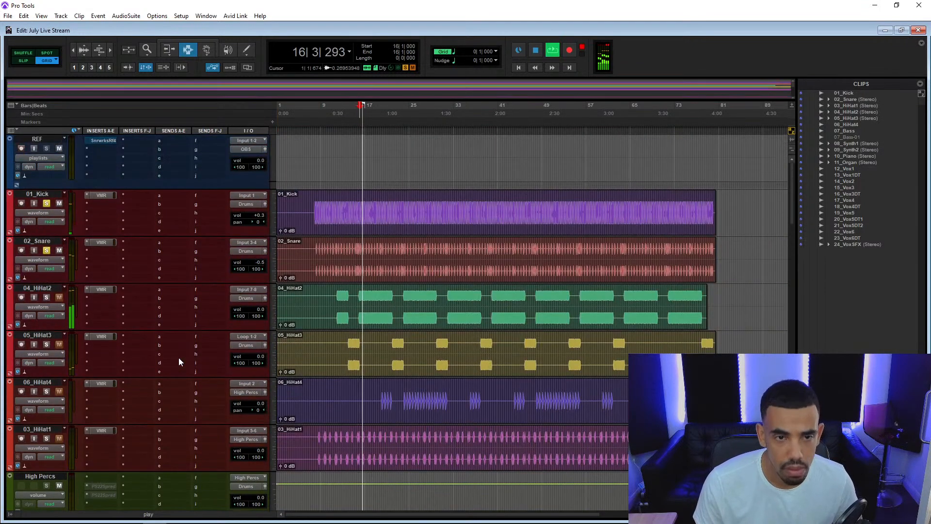
{"action": "left_click", "coordinate": [261, 217]}
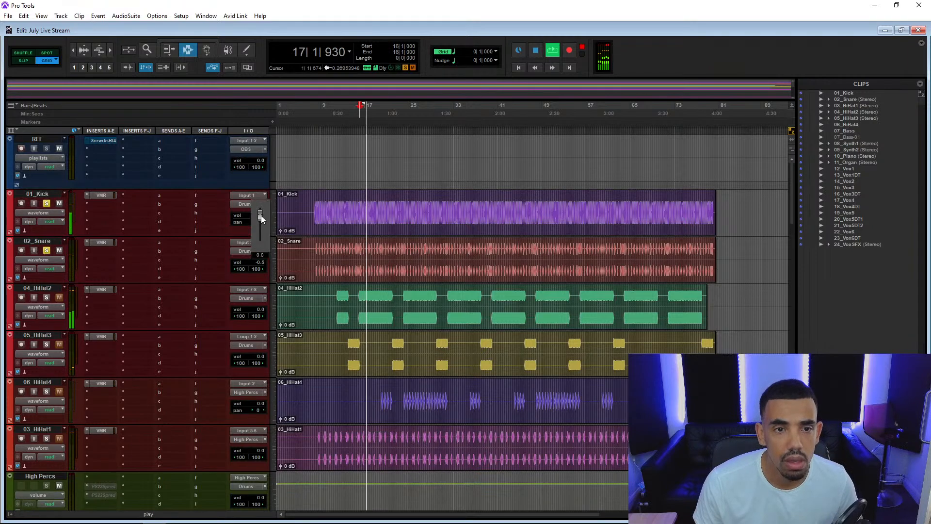
{"action": "left_click_drag", "start_coordinate": [262, 219], "coordinate": [262, 211]}
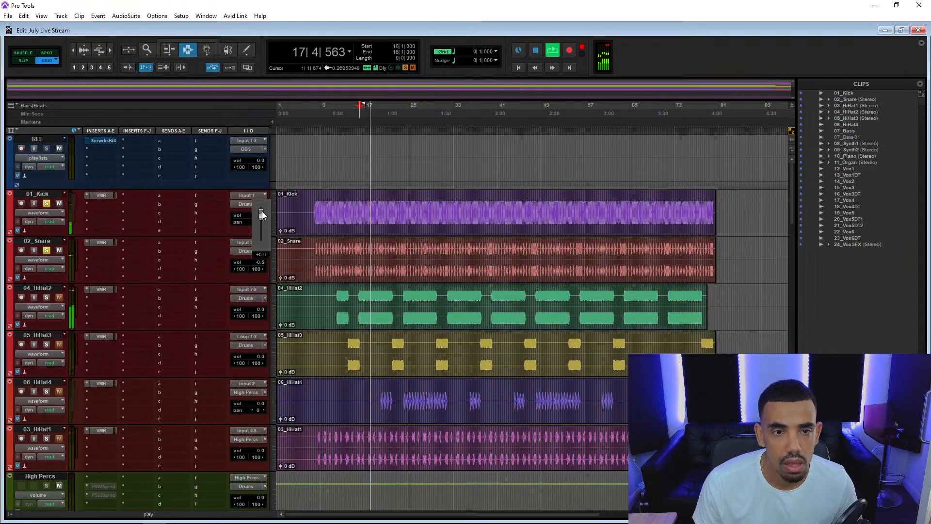
{"action": "key", "text": "space"}
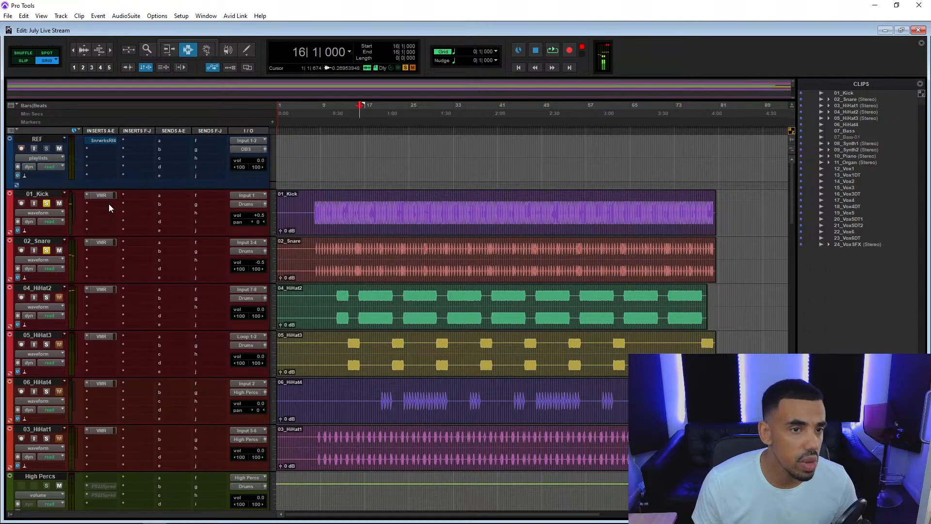
Play briefly from 15|1|000, open the Virtual Mix Rack on 01_Kick, and add an FG-Stress module after the Virtual Channel.
{"action": "left_click", "coordinate": [353, 205]}
{"action": "key", "text": "space"}
{"action": "left_click", "coordinate": [102, 195]}
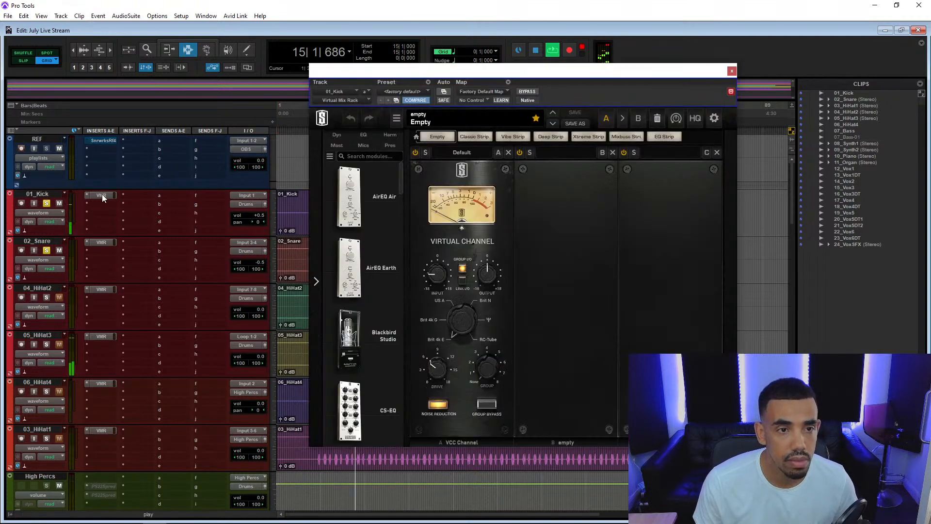
{"action": "key", "text": "space"}
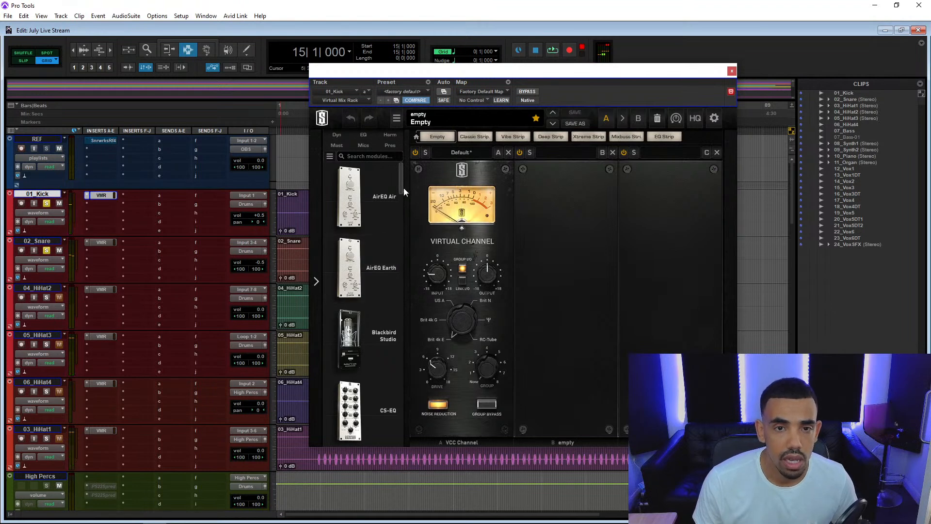
{"action": "scroll", "coordinate": [400, 189], "scroll_direction": "down", "scroll_amount": 1}
{"action": "left_click_drag", "start_coordinate": [400, 185], "coordinate": [405, 346]}
{"action": "left_click_drag", "start_coordinate": [358, 319], "coordinate": [567, 303]}
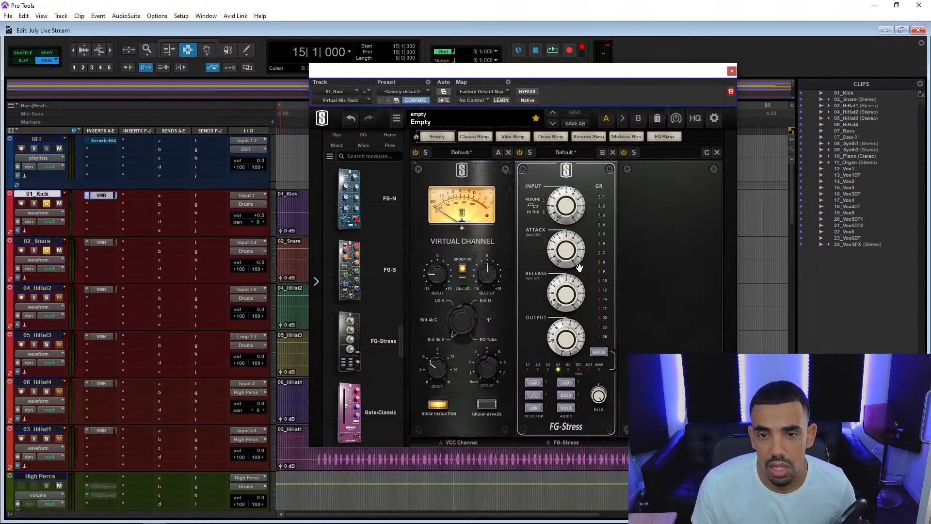
Load the factory preset Kick - Punchy & Tight in FG-Stress and set its attack to about 7.60.
{"action": "left_click", "coordinate": [567, 153]}
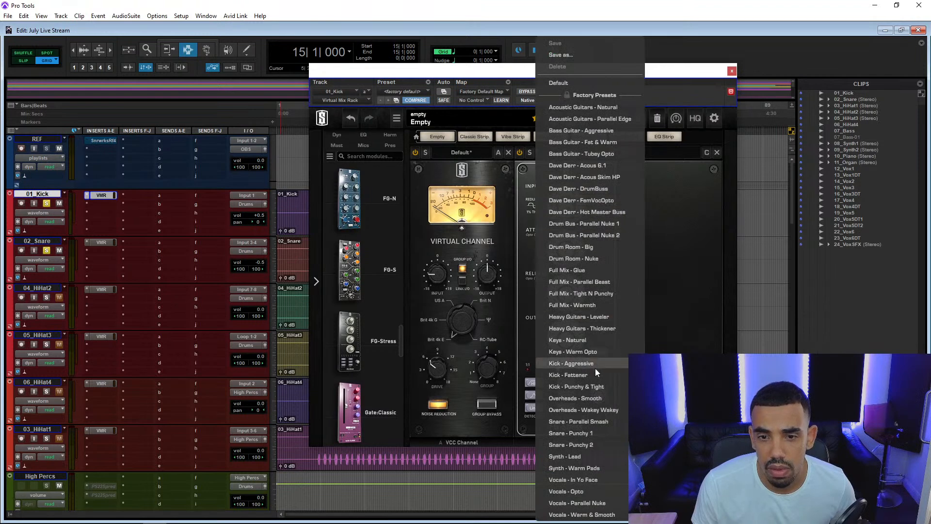
{"action": "left_click", "coordinate": [598, 386]}
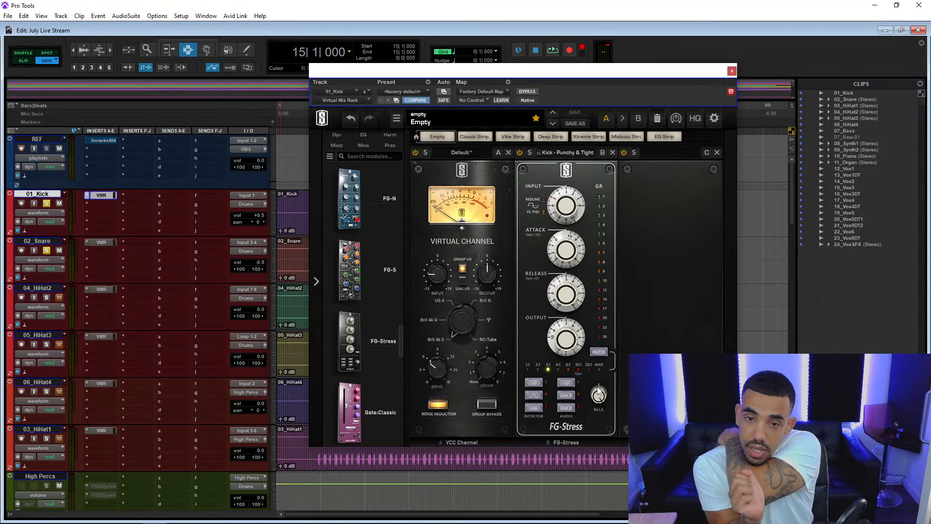
{"action": "left_click_drag", "start_coordinate": [565, 257], "coordinate": [561, 281]}
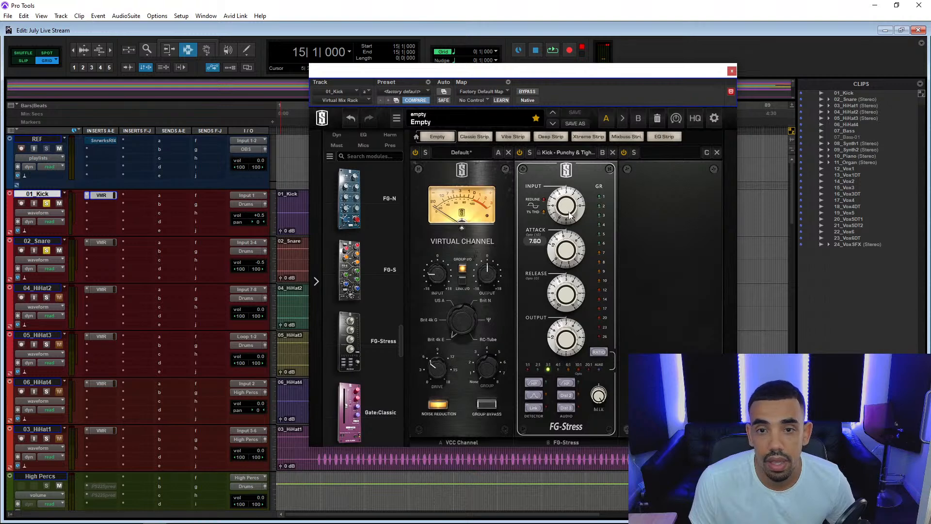
During playback, adjust FG-Stress's input, place the module ahead of the Virtual Channel, and undo the last input change.
{"action": "key", "text": "space"}
{"action": "left_click_drag", "start_coordinate": [570, 215], "coordinate": [571, 206]}
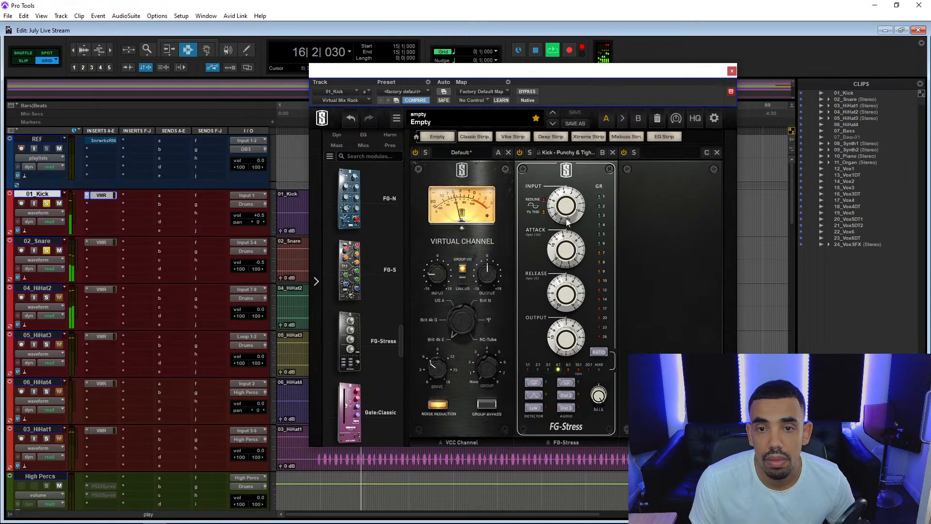
{"action": "left_click_drag", "start_coordinate": [456, 234], "coordinate": [546, 242]}
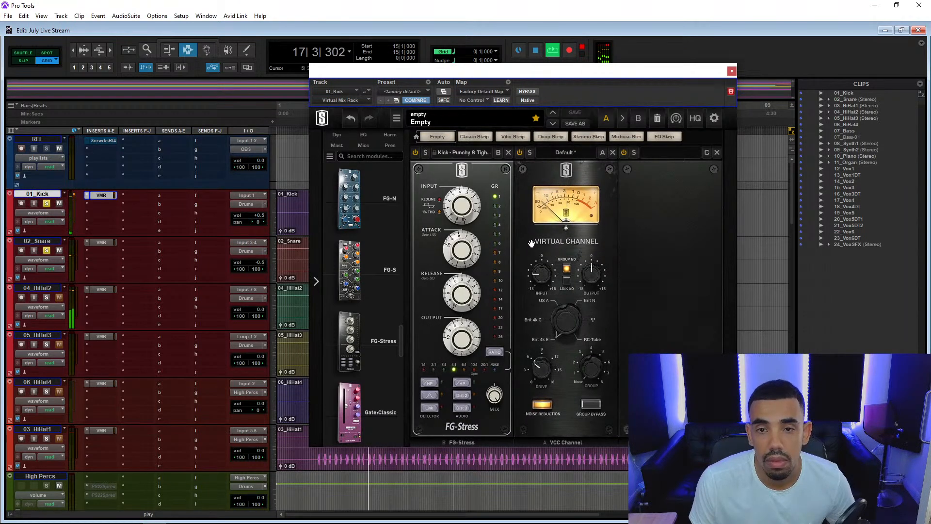
{"action": "left_click_drag", "start_coordinate": [462, 210], "coordinate": [461, 232]}
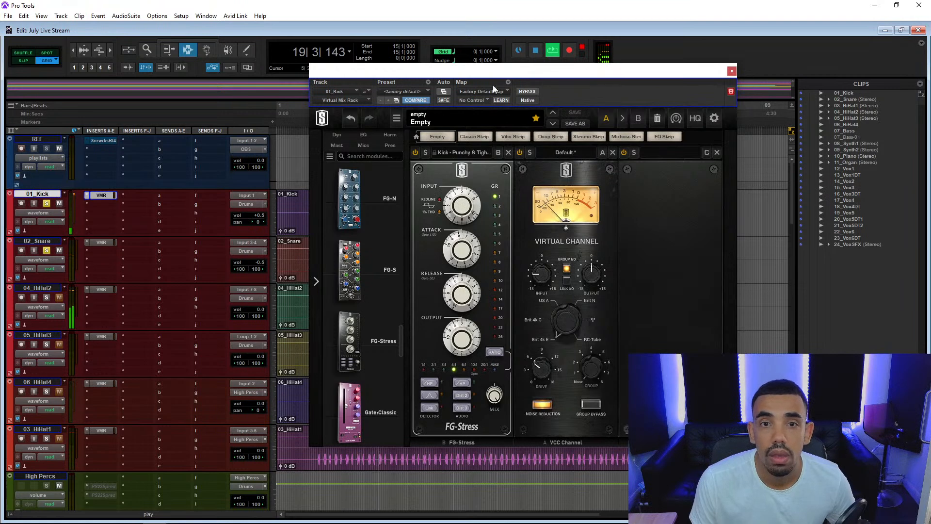
{"action": "left_click", "coordinate": [352, 119]}
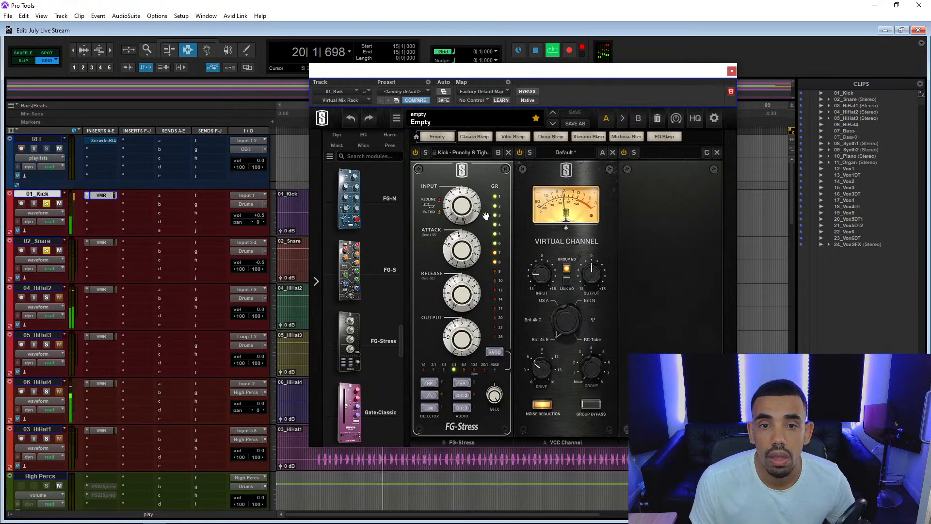
Place FG-Stress after the Virtual Channel on 01_Kick and restart playback from 11|4|000.
{"action": "left_click_drag", "start_coordinate": [486, 213], "coordinate": [584, 221]}
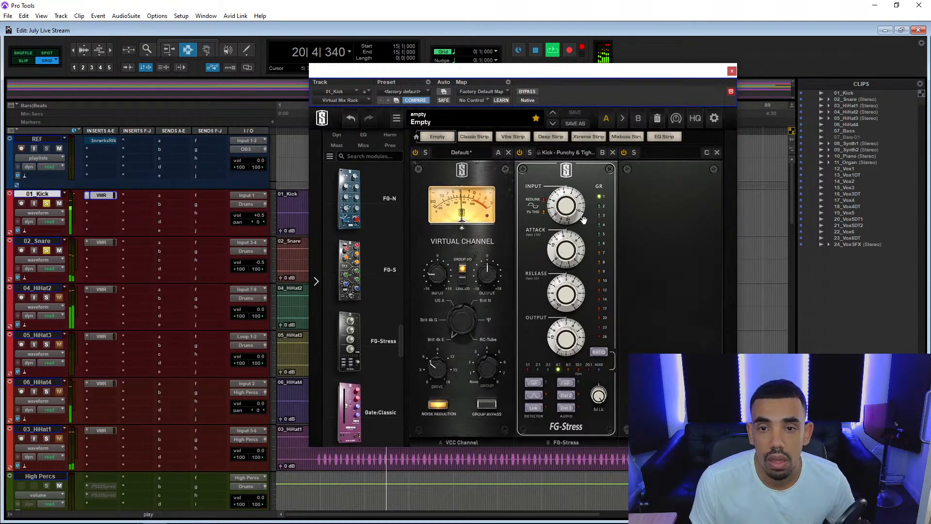
{"action": "mouse_move", "coordinate": [580, 220]}
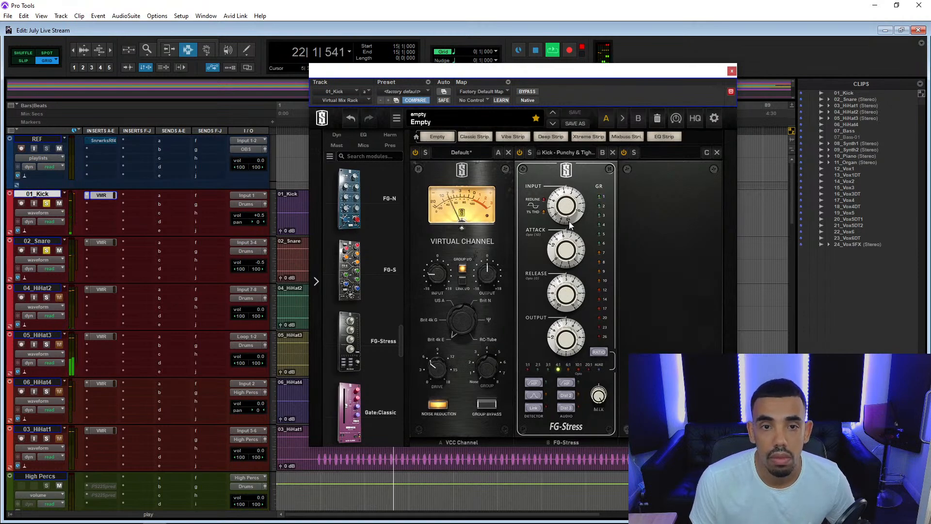
{"action": "left_click_drag", "start_coordinate": [490, 71], "coordinate": [575, 75]}
{"action": "left_click", "coordinate": [336, 204]}
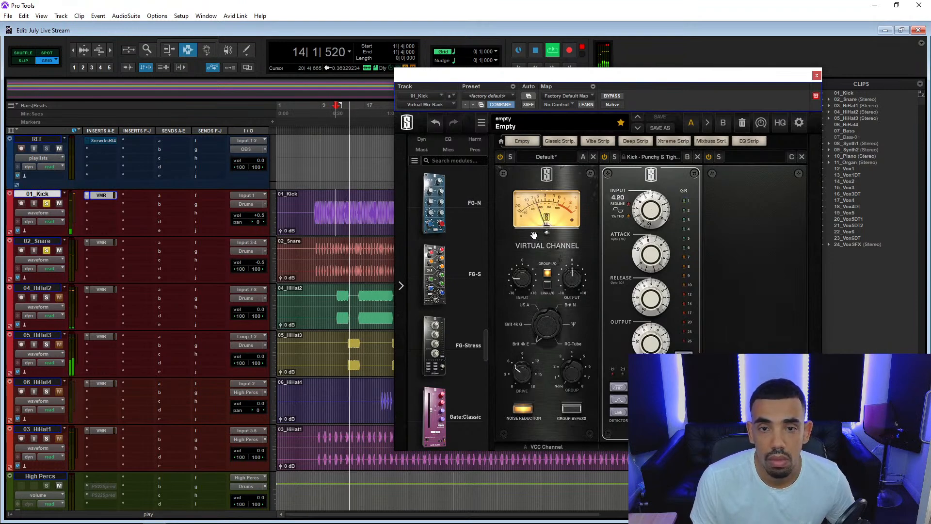
Add a Trimmer module after FG-Stress on 01_Kick, close the Virtual Mix Rack, and stop playback.
{"action": "left_click_drag", "start_coordinate": [489, 344], "coordinate": [482, 421]}
{"action": "left_click_drag", "start_coordinate": [438, 272], "coordinate": [755, 277]}
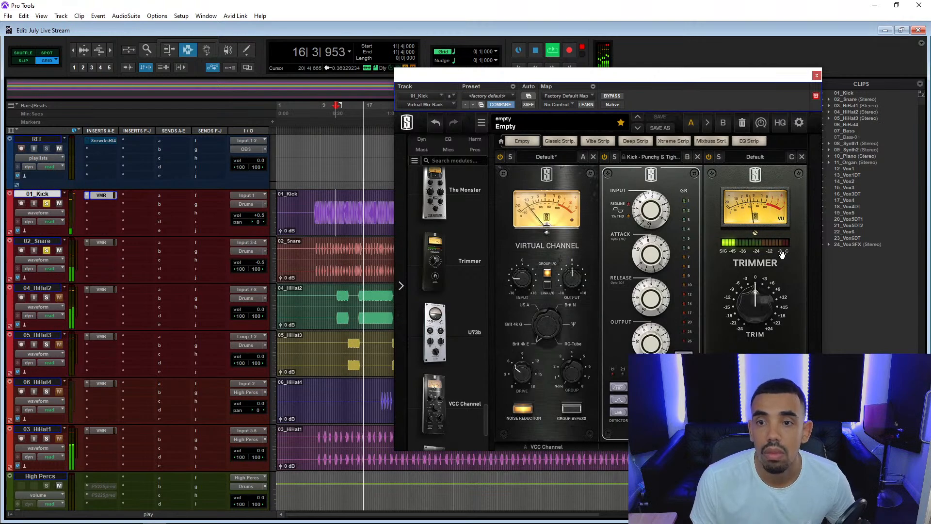
{"action": "left_click", "coordinate": [816, 76]}
{"action": "key", "text": "space"}
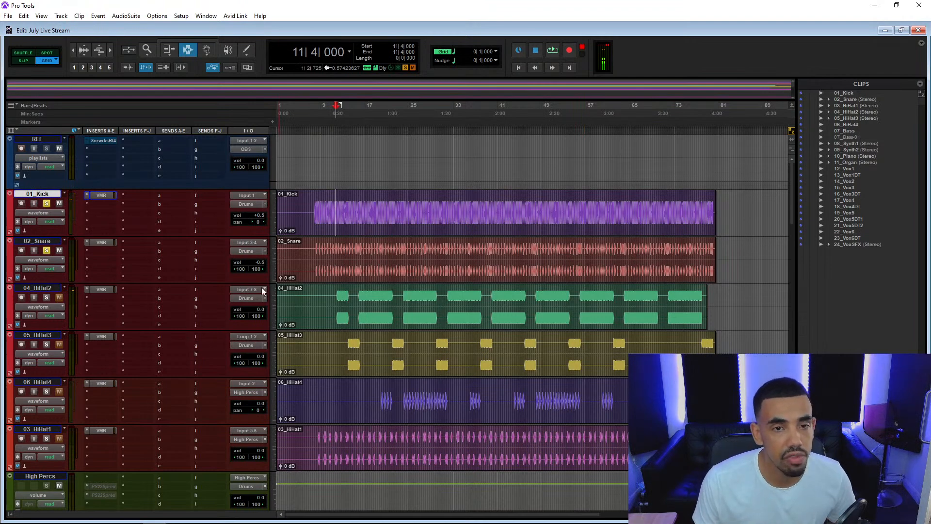
{"action": "scroll", "coordinate": [82, 317], "scroll_direction": "down", "scroll_amount": 2}
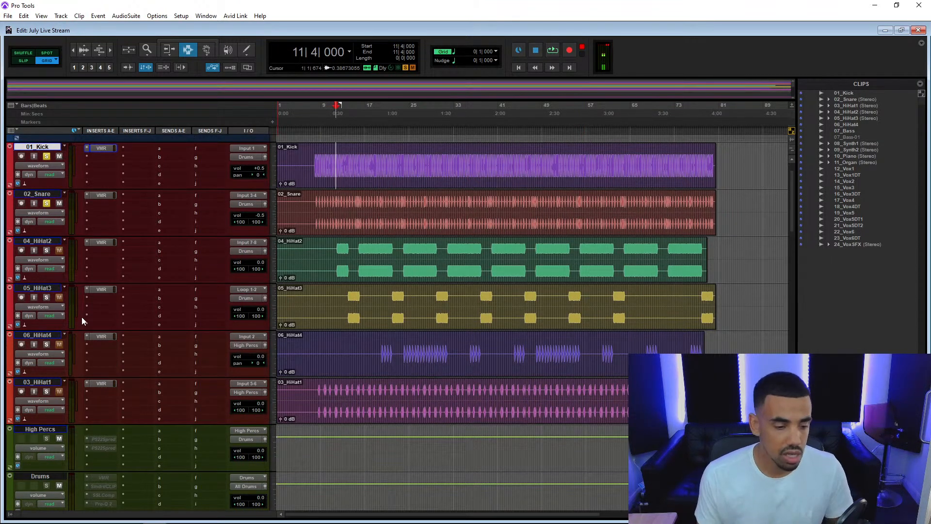
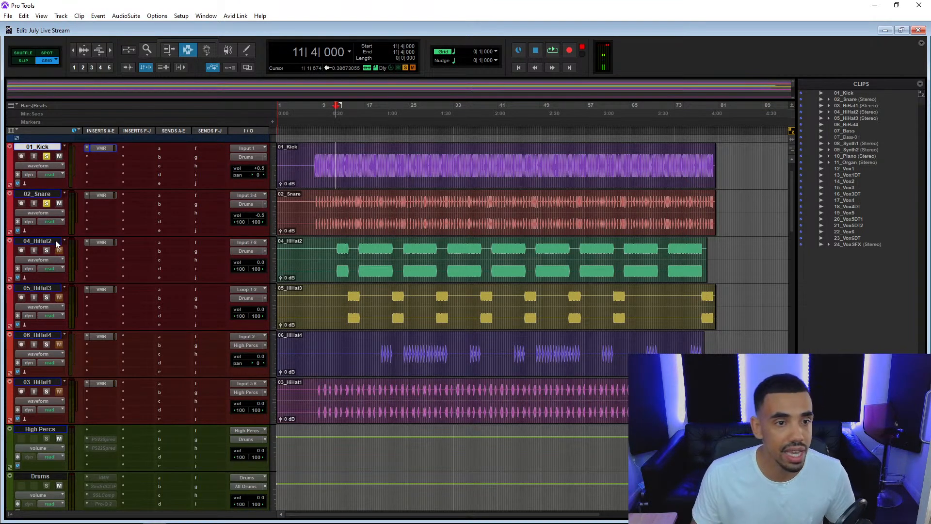
During playback with 07_Bass soloed, unlink its Virtual Channel's input and output, lower the input, then close the Virtual Mix Rack and stop.
{"action": "scroll", "coordinate": [55, 243], "scroll_direction": "down", "scroll_amount": 8}
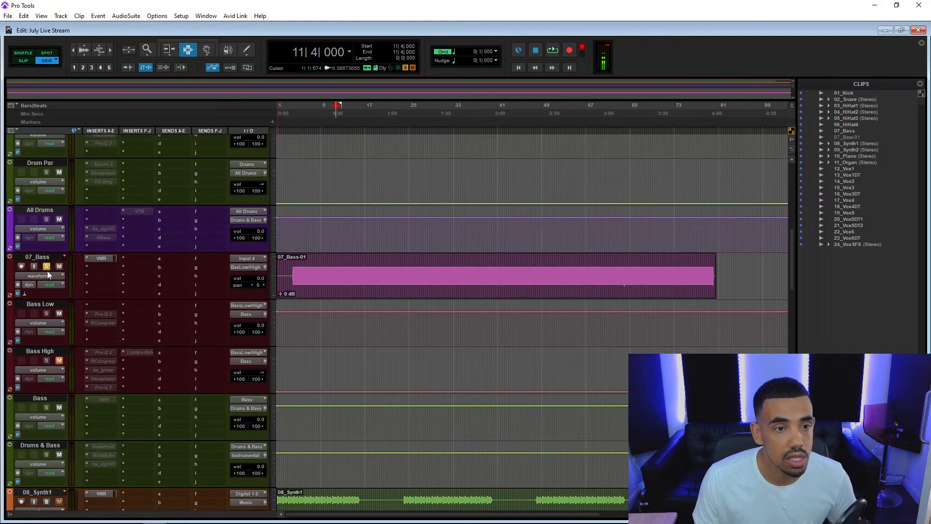
{"action": "key", "text": "space"}
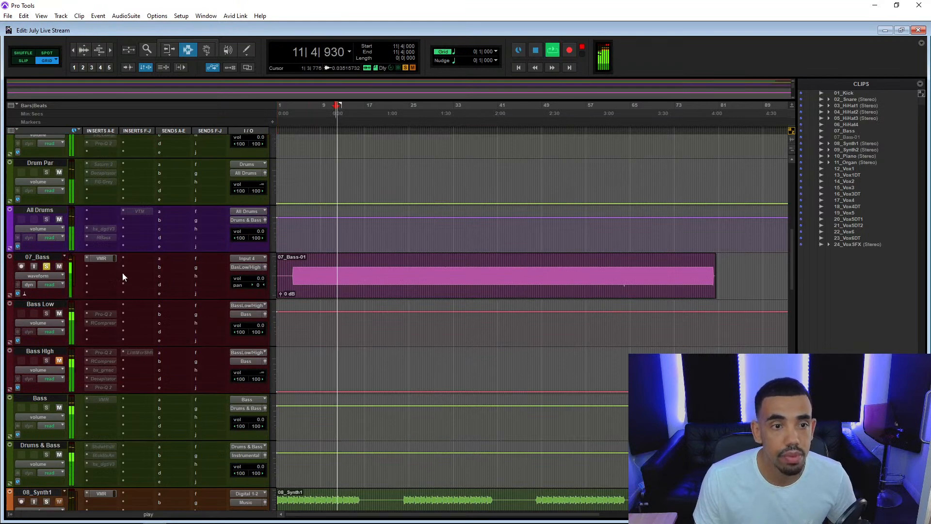
{"action": "left_click", "coordinate": [109, 261]}
{"action": "left_click", "coordinate": [546, 284]}
{"action": "left_click_drag", "start_coordinate": [522, 283], "coordinate": [514, 313]}
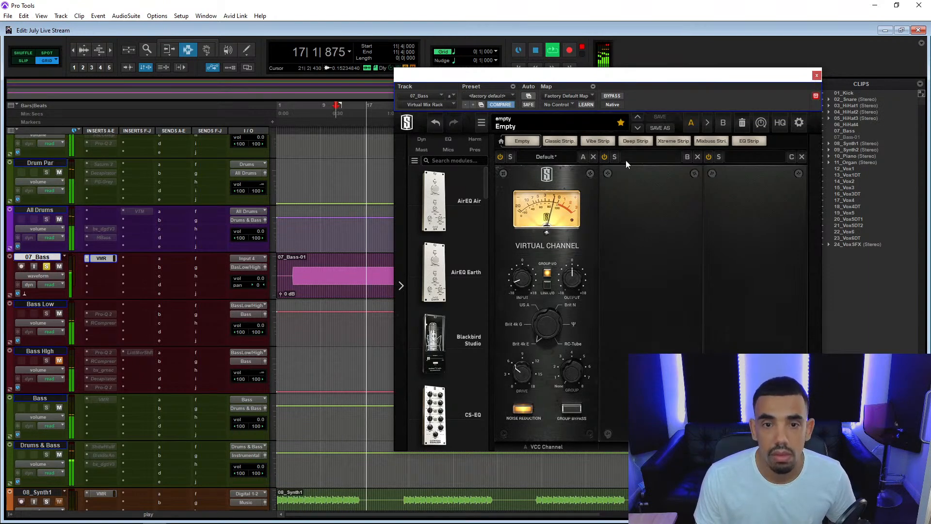
{"action": "scroll", "coordinate": [486, 193], "scroll_direction": "down", "scroll_amount": 1}
{"action": "scroll", "coordinate": [486, 193], "scroll_direction": "down", "scroll_amount": 10}
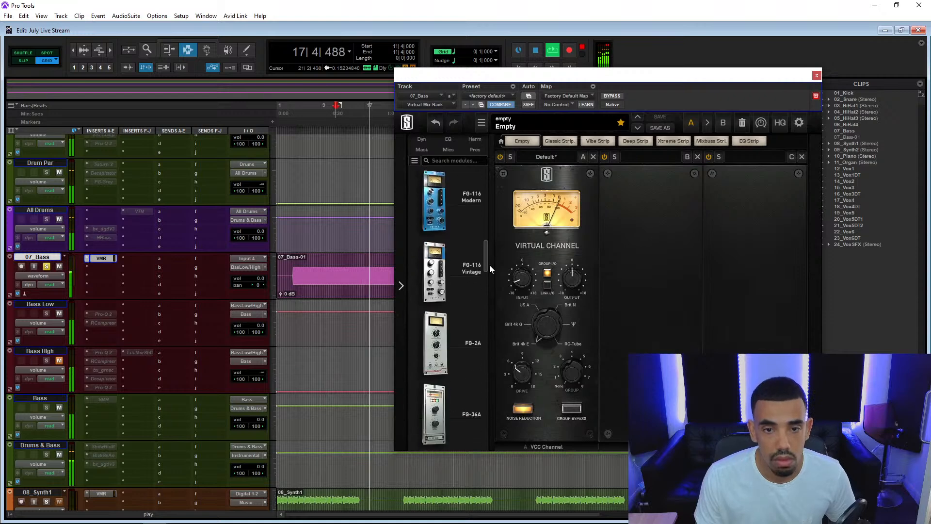
{"action": "left_click", "coordinate": [817, 75]}
{"action": "key", "text": "space"}
Solo 10_Piano, start playback from 11|4|000, and briefly check 11_Organ, 09_Synth2 and 08_Synth1.
{"action": "scroll", "coordinate": [98, 304], "scroll_direction": "down", "scroll_amount": 2}
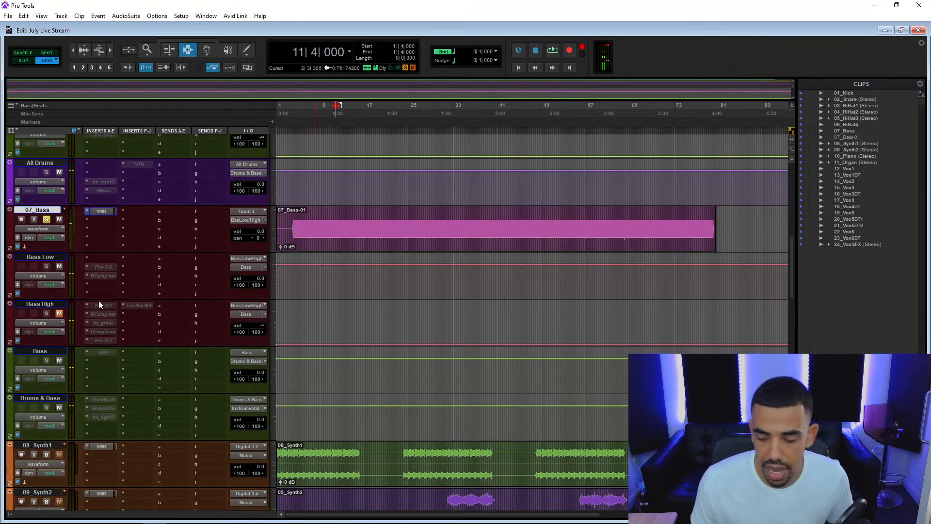
{"action": "scroll", "coordinate": [98, 304], "scroll_direction": "down", "scroll_amount": 4}
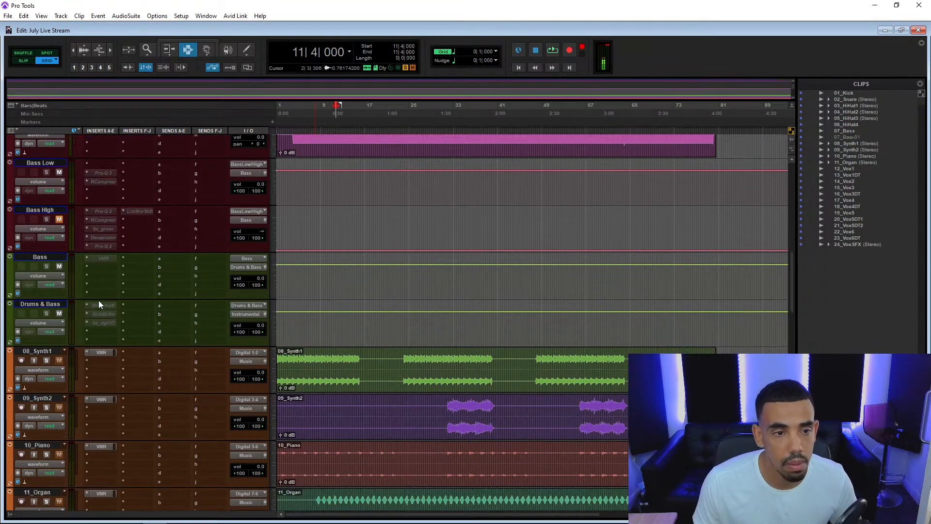
{"action": "scroll", "coordinate": [60, 359], "scroll_direction": "up", "scroll_amount": 2}
{"action": "scroll", "coordinate": [71, 348], "scroll_direction": "down", "scroll_amount": 3}
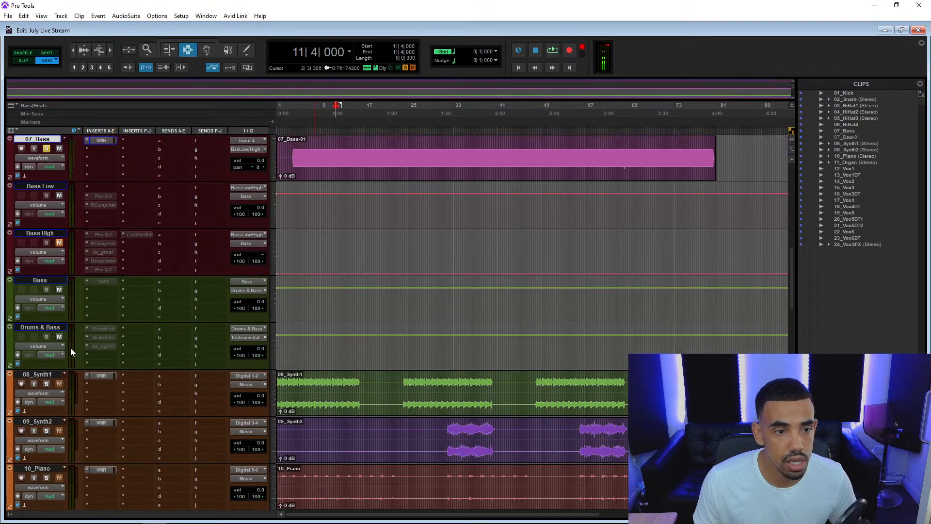
{"action": "scroll", "coordinate": [59, 354], "scroll_direction": "down", "scroll_amount": 2}
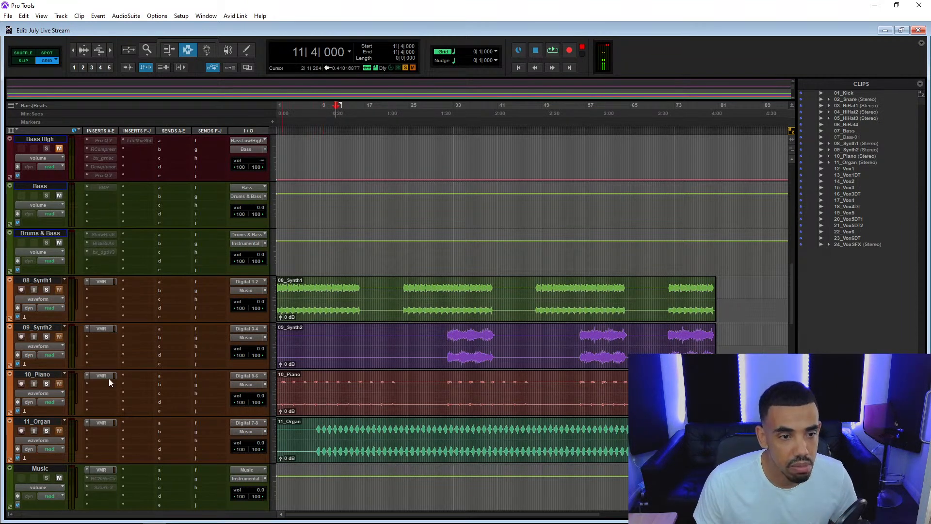
{"action": "left_click", "coordinate": [47, 383]}
{"action": "key", "text": "space"}
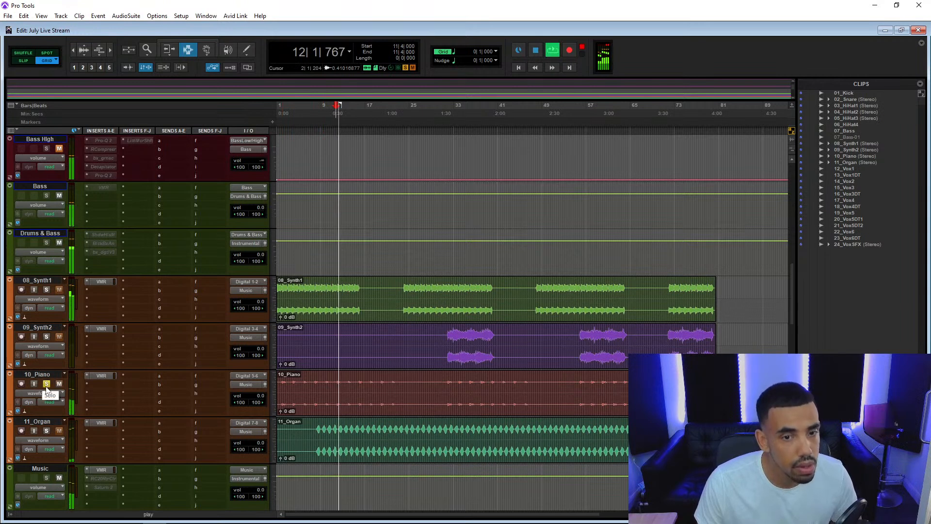
{"action": "left_click", "coordinate": [46, 432]}
{"action": "left_click", "coordinate": [46, 337]}
{"action": "left_click", "coordinate": [46, 290]}
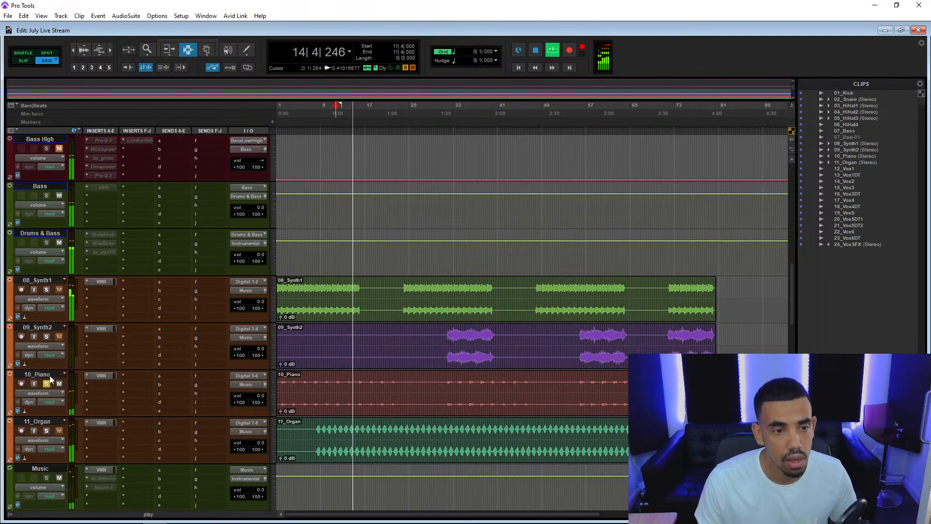
Move the 10_Piano track above 08_Synth1, unlink its Virtual Channel's input and output, and adjust the input.
{"action": "left_click_drag", "start_coordinate": [50, 374], "coordinate": [50, 303]}
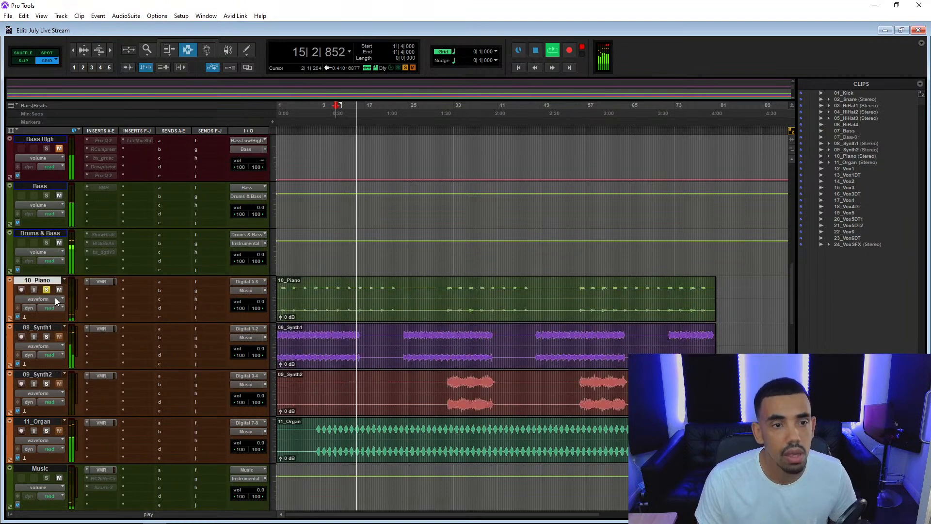
{"action": "left_click", "coordinate": [98, 283]}
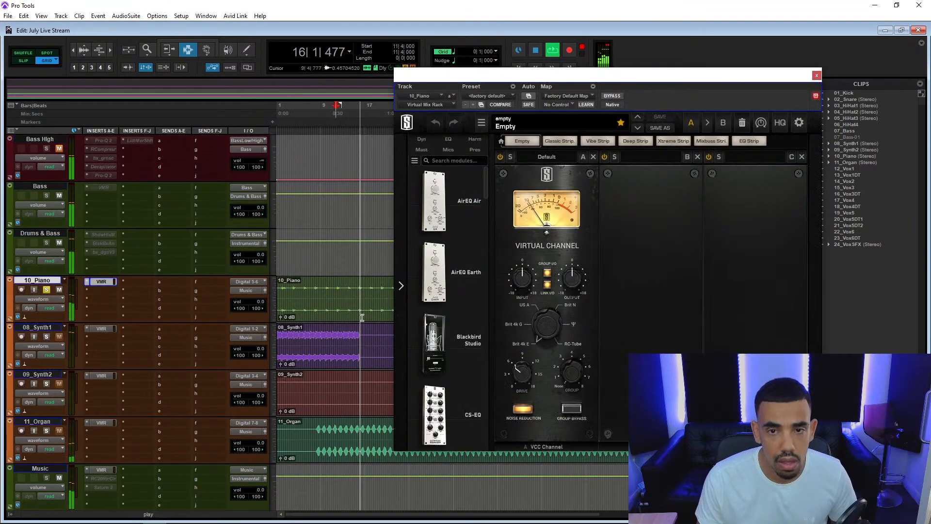
{"action": "left_click_drag", "start_coordinate": [522, 287], "coordinate": [529, 278]}
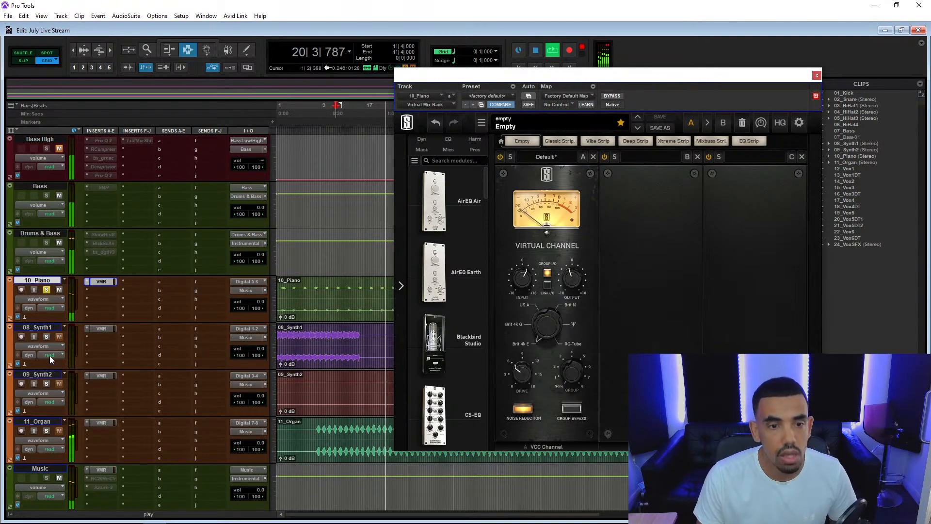
Solo 11_Organ, unlink its Virtual Channel's input and output, and lower the input to -13.2 dB.
{"action": "left_click", "coordinate": [48, 431]}
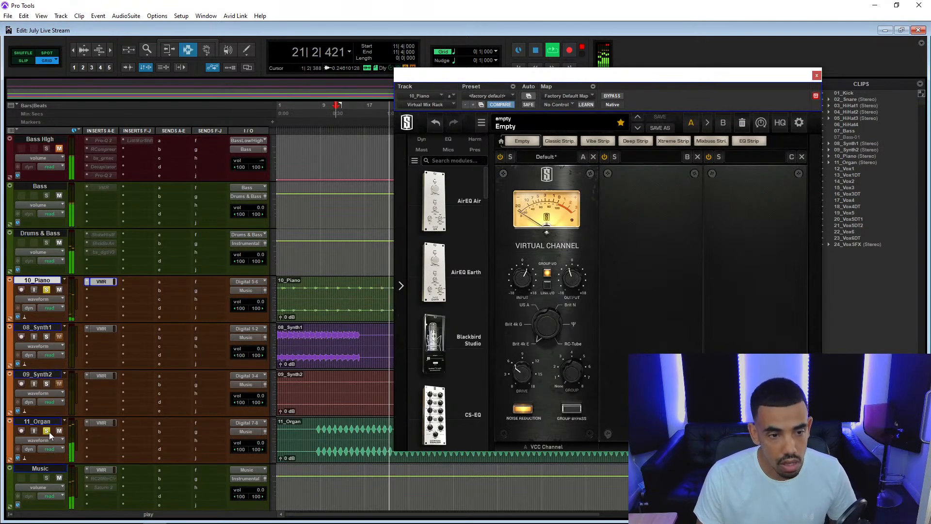
{"action": "left_click", "coordinate": [104, 423]}
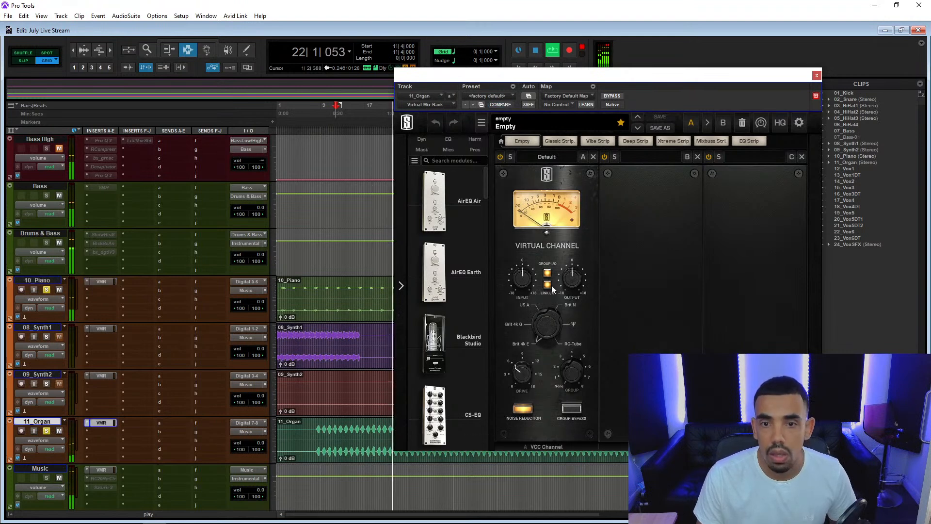
{"action": "left_click_drag", "start_coordinate": [515, 304], "coordinate": [513, 309]}
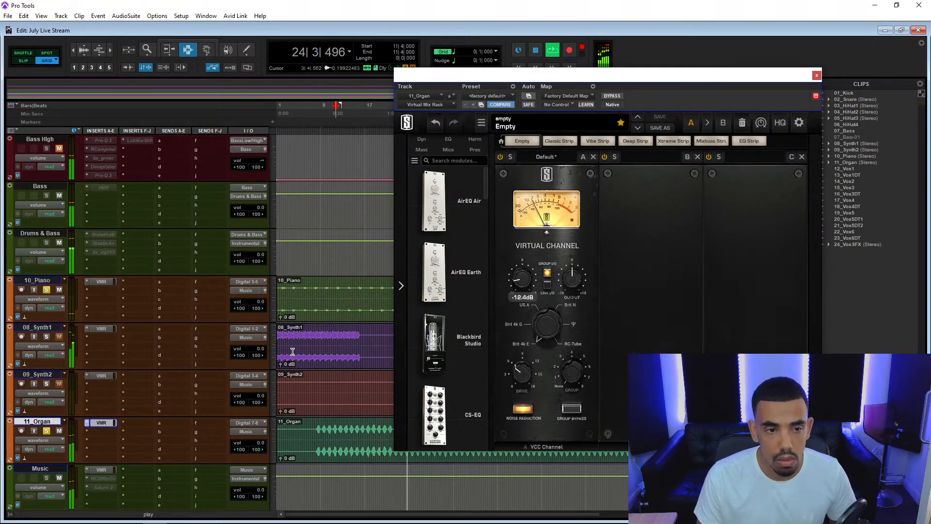
{"action": "mouse_move", "coordinate": [521, 283]}
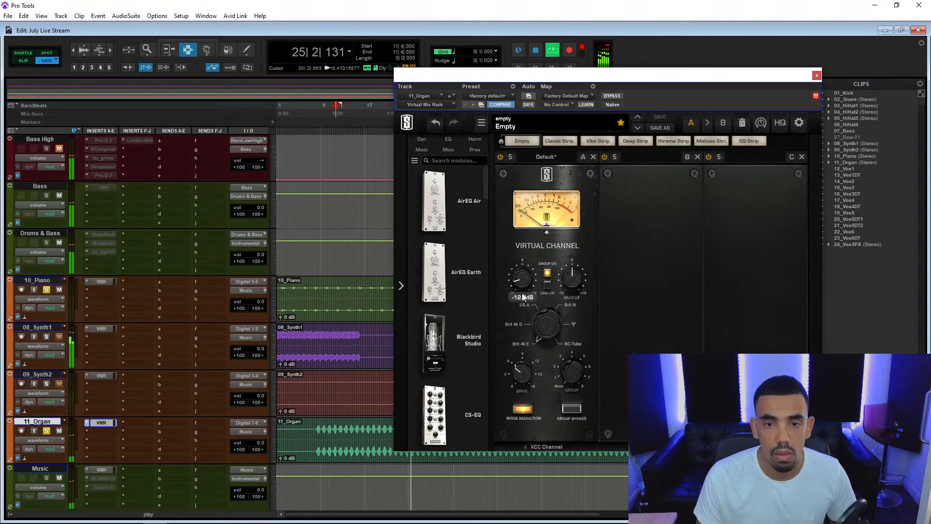
{"action": "left_click_drag", "start_coordinate": [522, 295], "coordinate": [521, 300]}
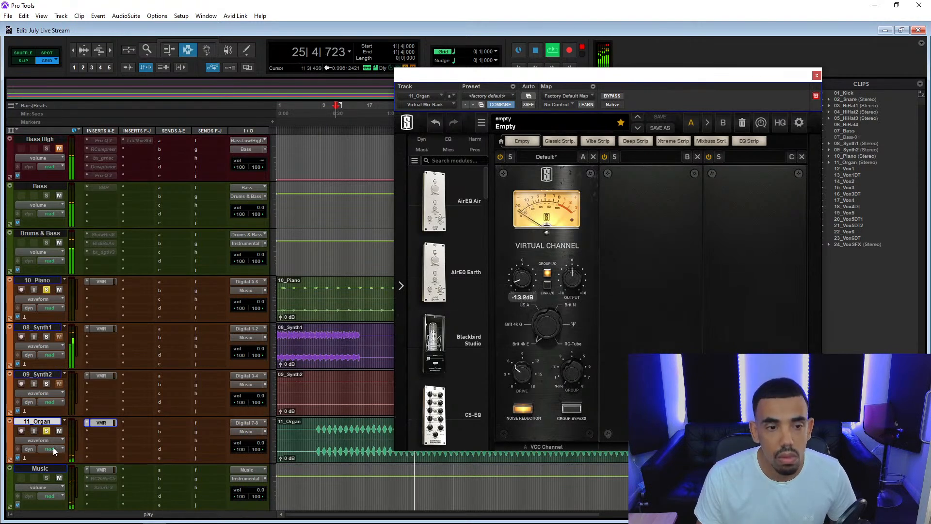
Restart playback from 7|1|000, solo 08_Synth1, unlink its Virtual Channel's input and output, and lower the input.
{"action": "left_click", "coordinate": [310, 338]}
{"action": "key", "text": "space"}
{"action": "key", "text": "space"}
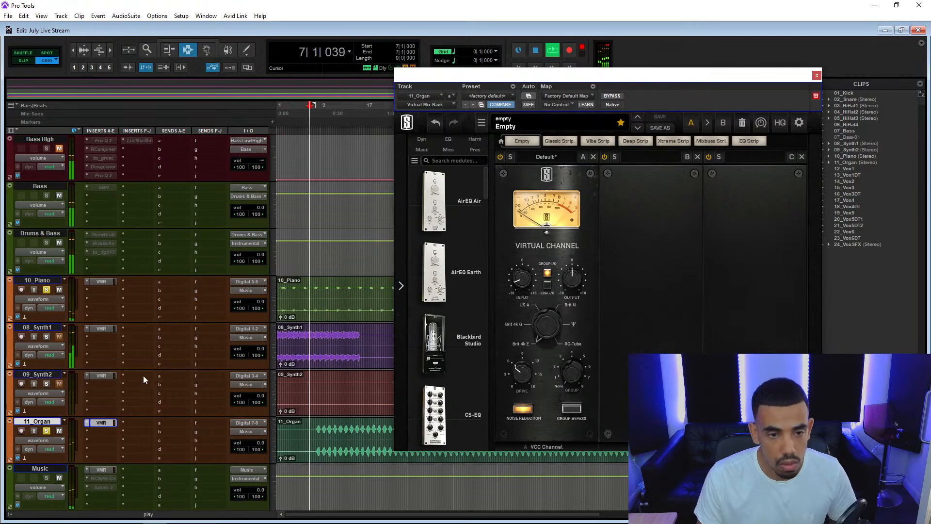
{"action": "left_click", "coordinate": [100, 328]}
{"action": "left_click_drag", "start_coordinate": [523, 282], "coordinate": [516, 301]}
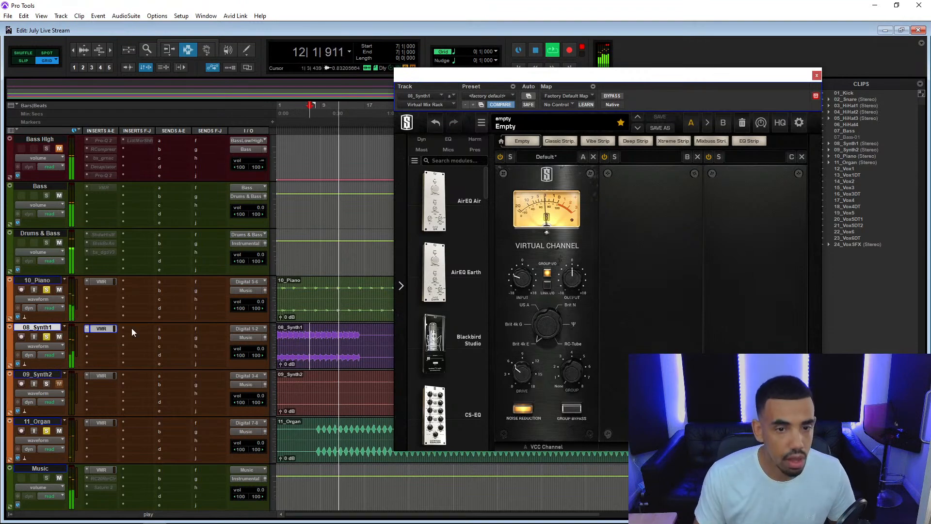
Stop playback, close the Virtual Mix Rack, and place the cursor at 14|2|000 where the 12_Vox1 vocal starts.
{"action": "scroll", "coordinate": [132, 328], "scroll_direction": "down", "scroll_amount": 10}
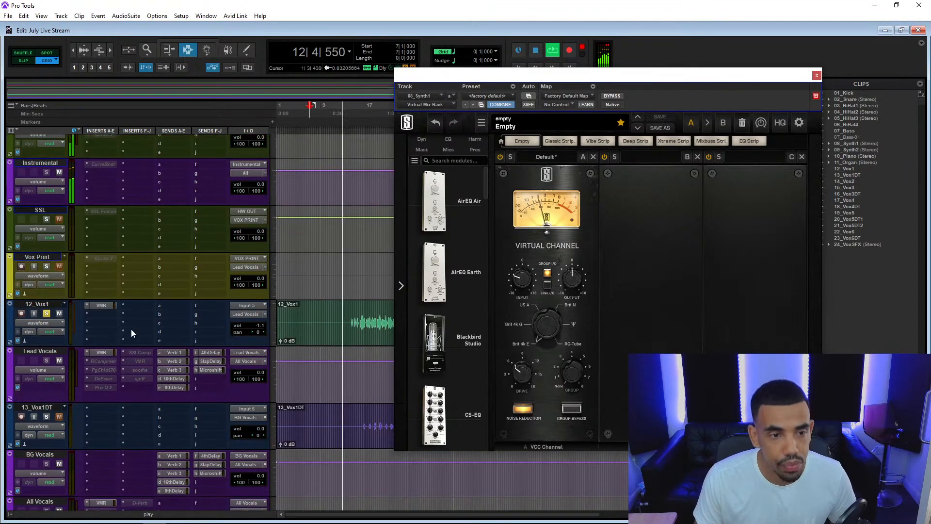
{"action": "key", "text": "space"}
{"action": "scroll", "coordinate": [42, 314], "scroll_direction": "up", "scroll_amount": 3}
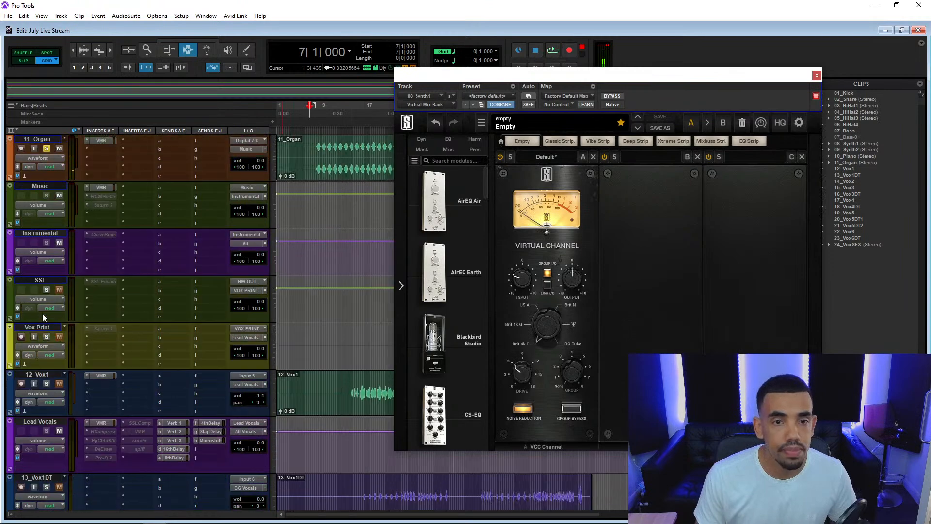
{"action": "scroll", "coordinate": [104, 296], "scroll_direction": "up", "scroll_amount": 3}
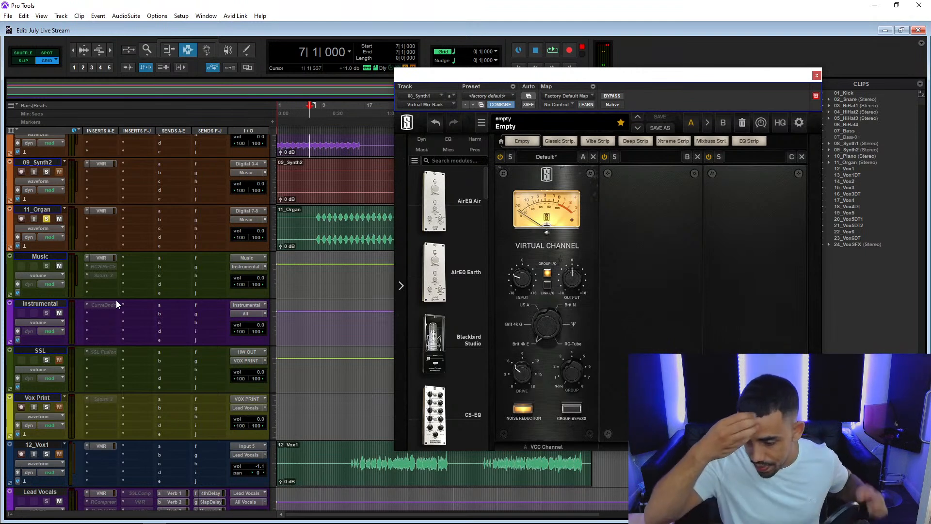
{"action": "scroll", "coordinate": [115, 301], "scroll_direction": "down", "scroll_amount": 1}
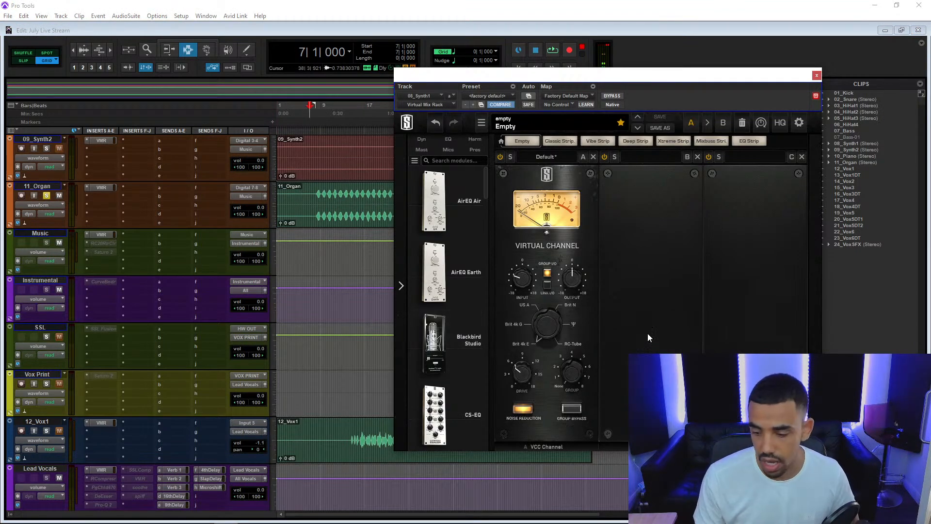
{"action": "left_click", "coordinate": [816, 77]}
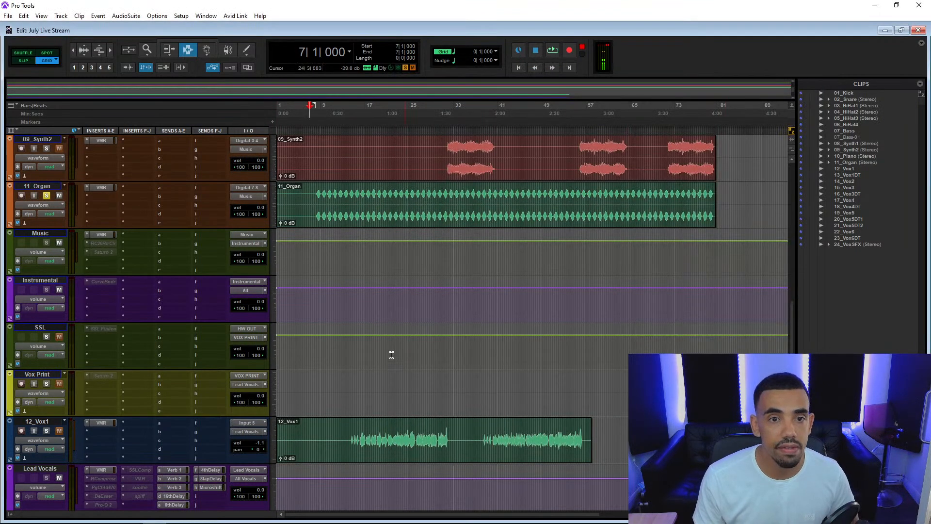
{"action": "left_click", "coordinate": [350, 439]}
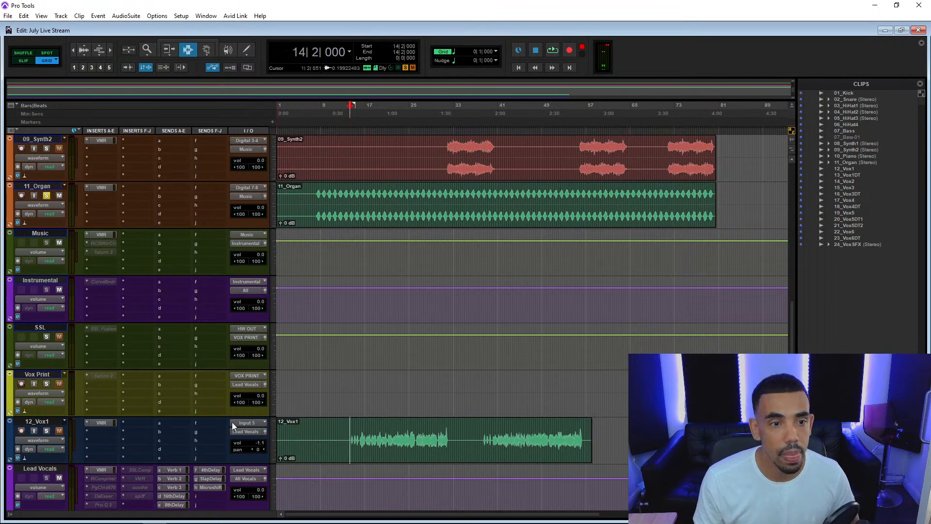
Select the section from 8|2|000 to 16|1|000 across 08_Synth1, 09_Synth2 and 11_Organ to examine how the parts overlap.
{"action": "scroll", "coordinate": [226, 409], "scroll_direction": "up", "scroll_amount": 2}
{"action": "scroll", "coordinate": [329, 359], "scroll_direction": "down", "scroll_amount": 1}
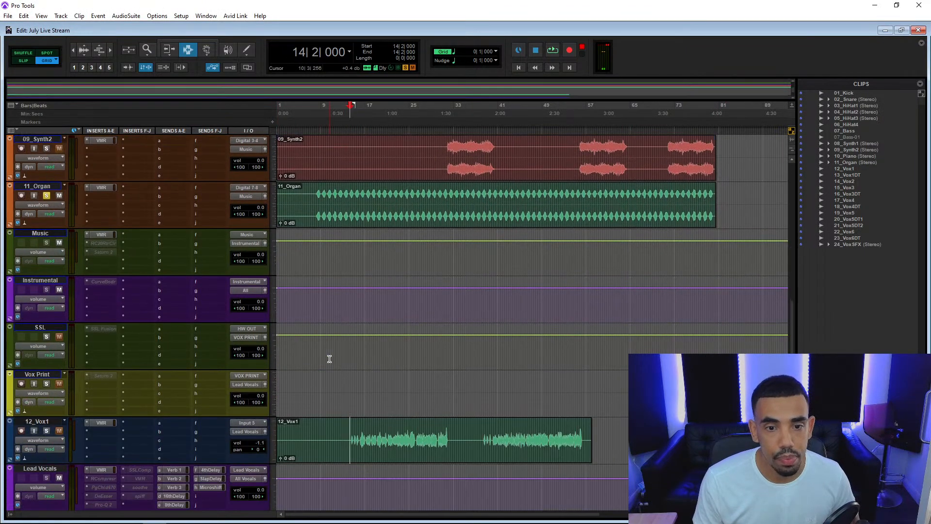
{"action": "scroll", "coordinate": [333, 364], "scroll_direction": "up", "scroll_amount": 1}
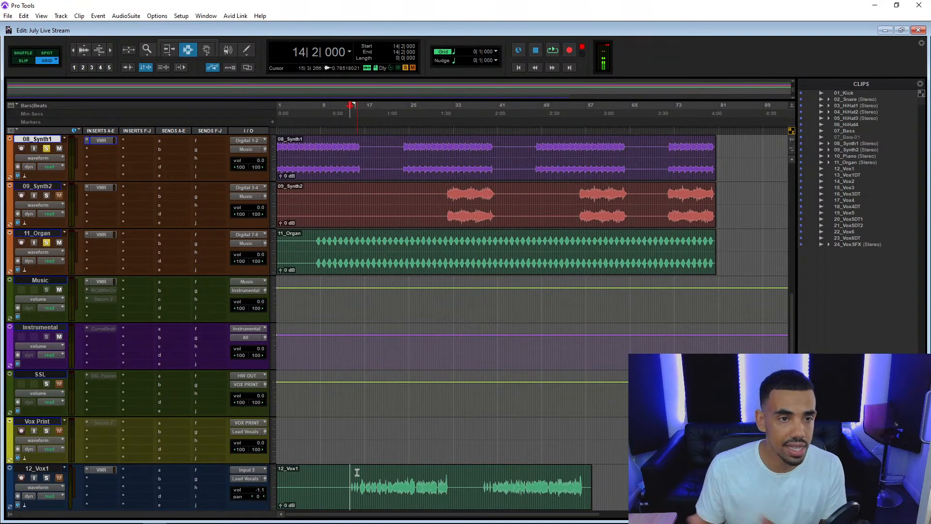
{"action": "scroll", "coordinate": [349, 391], "scroll_direction": "up", "scroll_amount": 3}
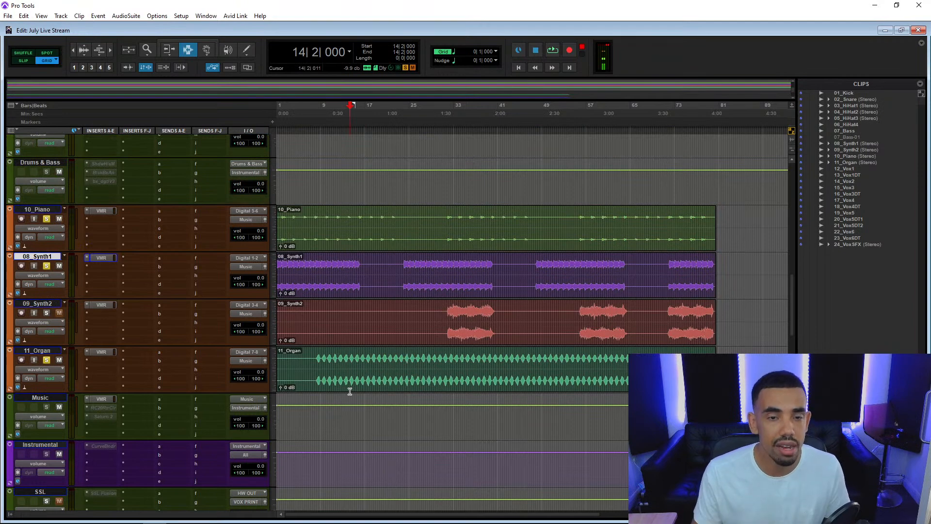
{"action": "key", "text": "t"}
{"action": "key", "text": "t"}
{"action": "left_click_drag", "start_coordinate": [415, 358], "coordinate": [569, 291]}
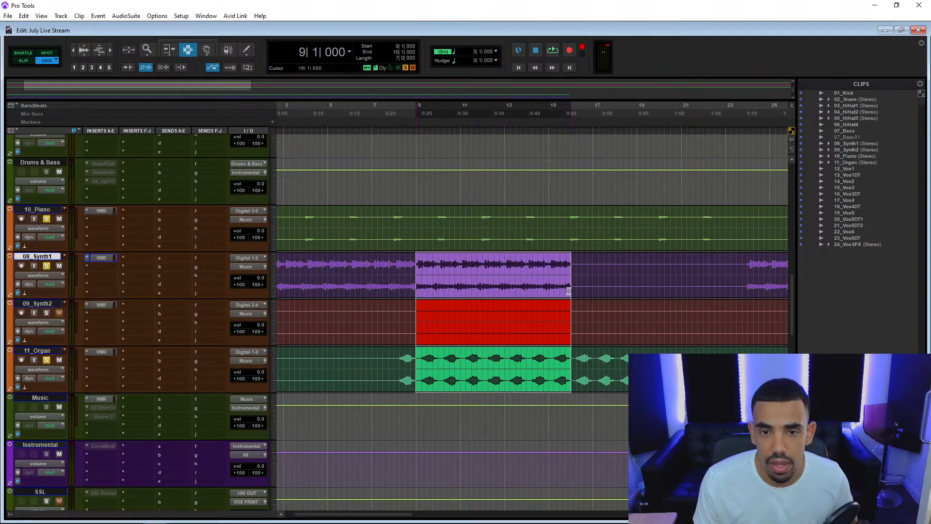
{"action": "left_click_drag", "start_coordinate": [397, 364], "coordinate": [568, 293]}
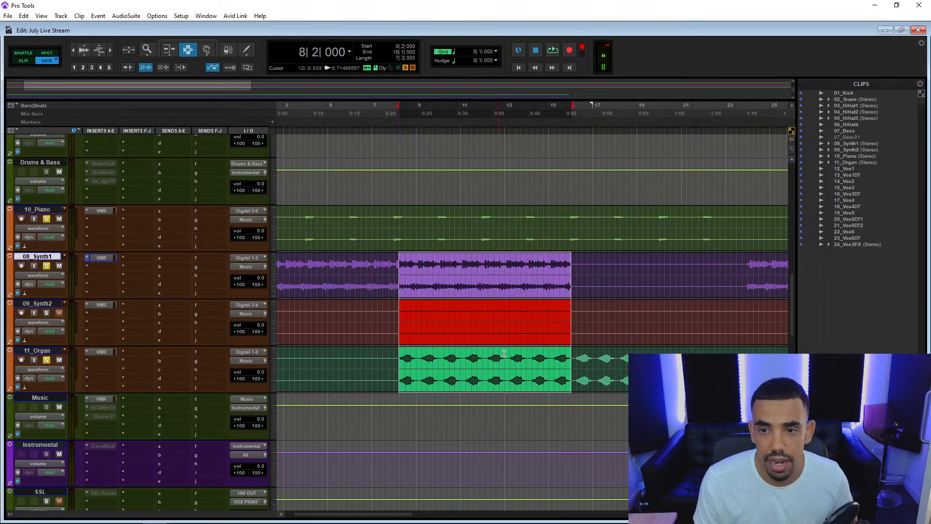
Select the section from 32|1|000 to 39|4|000 across 09_Synth2 and 11_Organ, where the second synth enters.
{"action": "key", "text": "ctrl+bracketleft"}
{"action": "key", "text": "ctrl+bracketleft"}
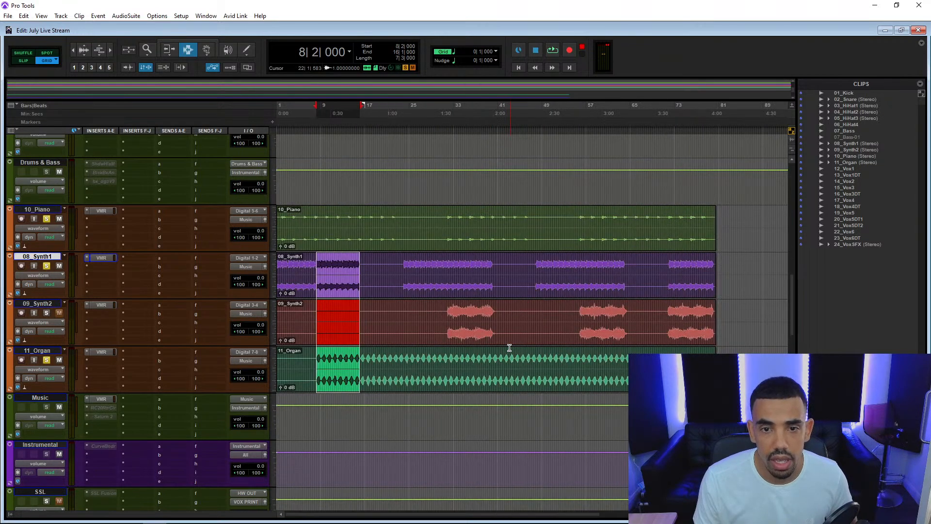
{"action": "left_click", "coordinate": [445, 315]}
{"action": "key", "text": "ctrl+bracketright"}
{"action": "key", "text": "ctrl+bracketright"}
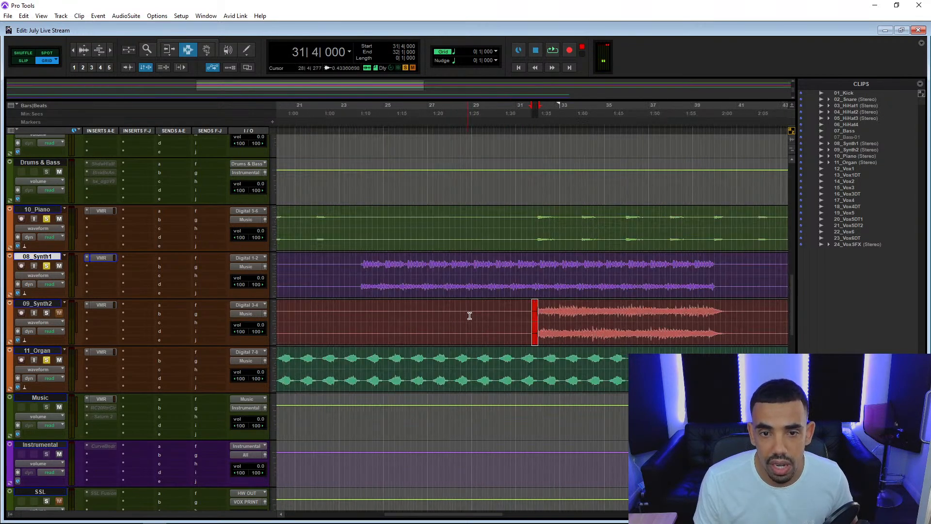
{"action": "left_click_drag", "start_coordinate": [537, 312], "coordinate": [709, 371]}
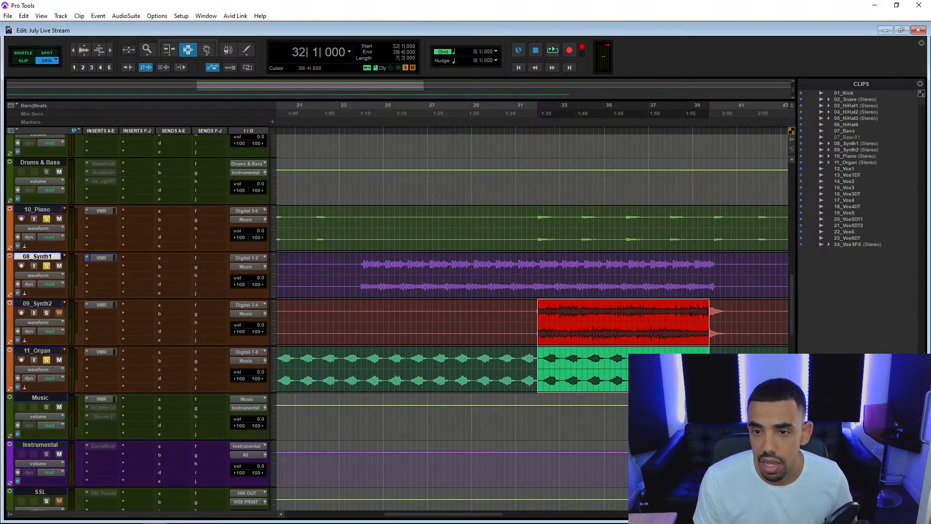
{"action": "scroll", "coordinate": [702, 347], "scroll_direction": "up", "scroll_amount": 20}
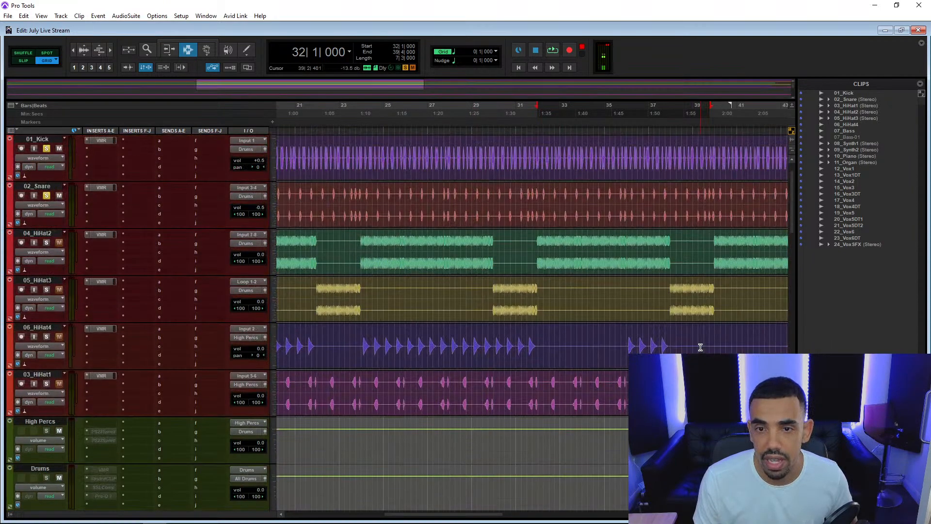
Clear the track solos so the full mix plays, showing a longer stretch of the arrangement around 32|1|000.
{"action": "scroll", "coordinate": [618, 378], "scroll_direction": "down", "scroll_amount": 15}
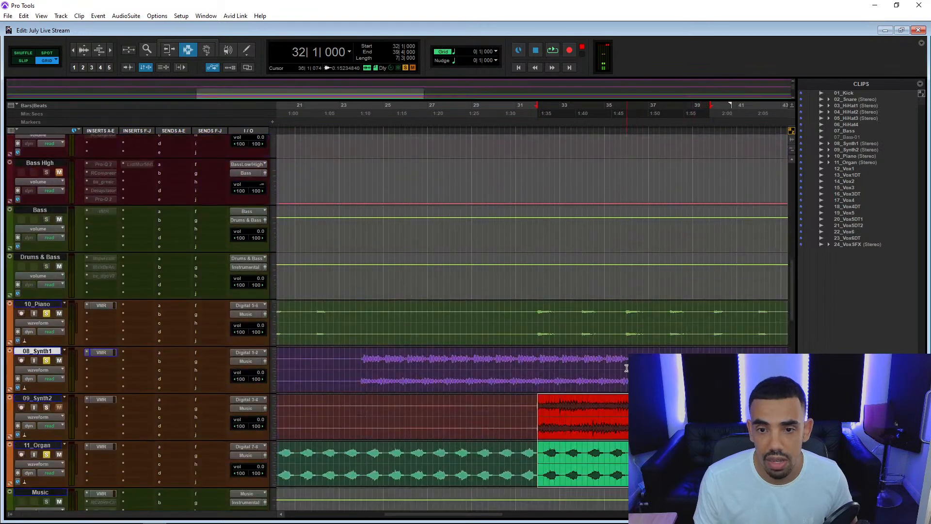
{"action": "key", "text": "ctrl+bracketleft"}
{"action": "key", "text": "ctrl+bracketleft"}
{"action": "key", "text": "ctrl+bracketleft"}
{"action": "key", "text": "ctrl+bracketright"}
{"action": "key", "text": "ctrl+bracketright"}
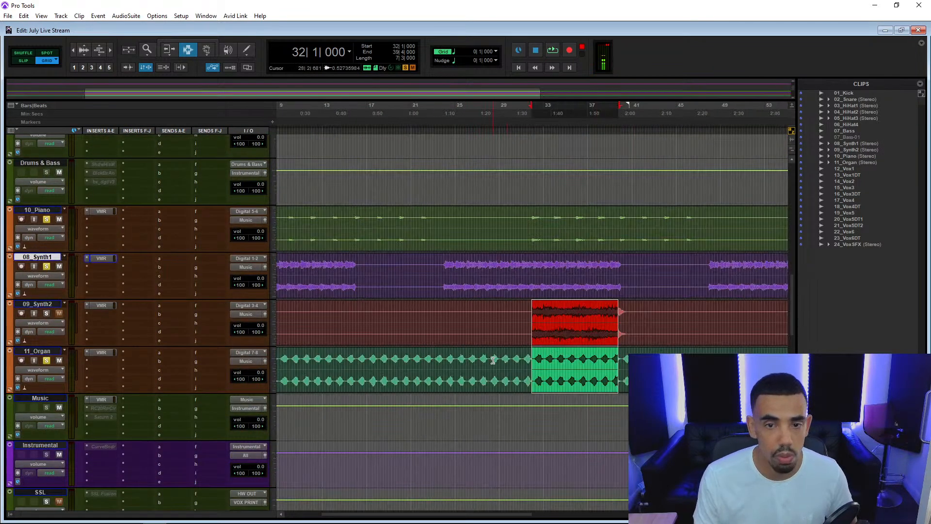
{"action": "left_click", "coordinate": [47, 361], "text": "alt"}
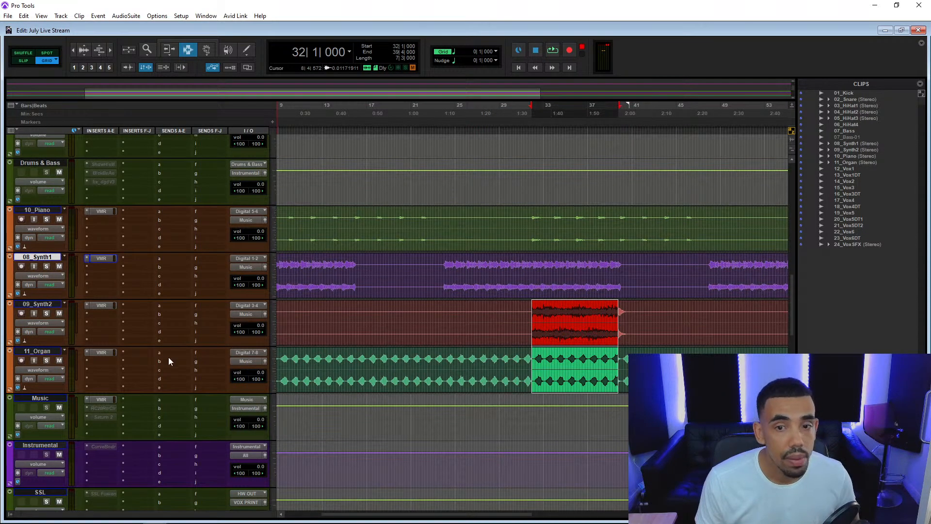
Lower the Virtual Channel input on 09_Synth2 to -11.0 dB, audition it from 32|1|000, and close the Virtual Mix Rack.
{"action": "left_click", "coordinate": [101, 306]}
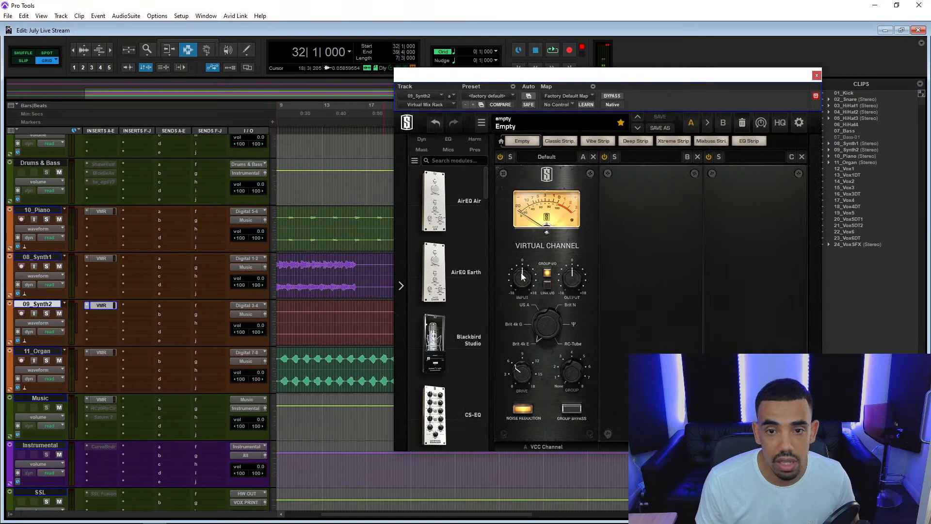
{"action": "left_click_drag", "start_coordinate": [522, 277], "coordinate": [522, 302]}
{"action": "key", "text": "space"}
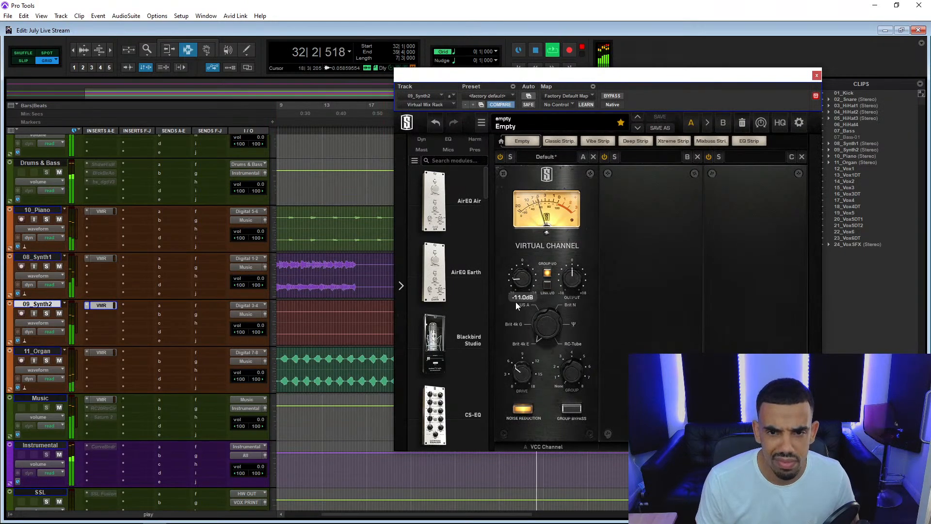
{"action": "key", "text": "space"}
{"action": "scroll", "coordinate": [225, 313], "scroll_direction": "up", "scroll_amount": 8}
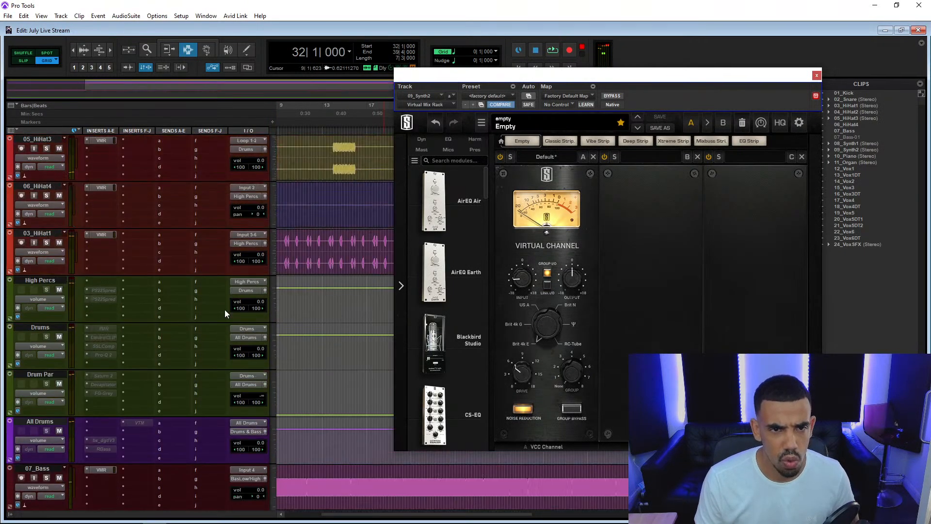
{"action": "scroll", "coordinate": [225, 309], "scroll_direction": "up", "scroll_amount": 3}
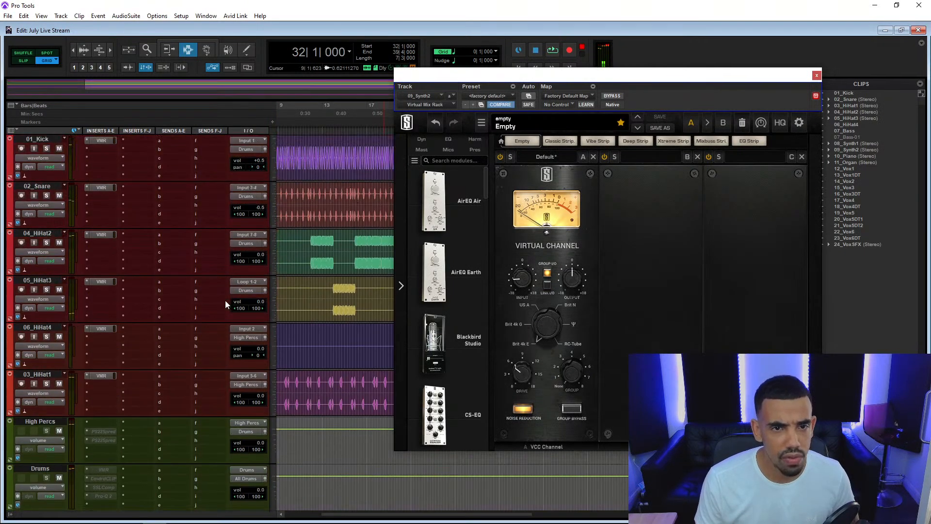
{"action": "left_click", "coordinate": [817, 76]}
Show the whole song in the timeline and play the mix from 12|2|000, where 04_HiHat2 enters.
{"action": "key", "text": "r"}
{"action": "key", "text": "r"}
{"action": "key", "text": "t"}
{"action": "key", "text": "t"}
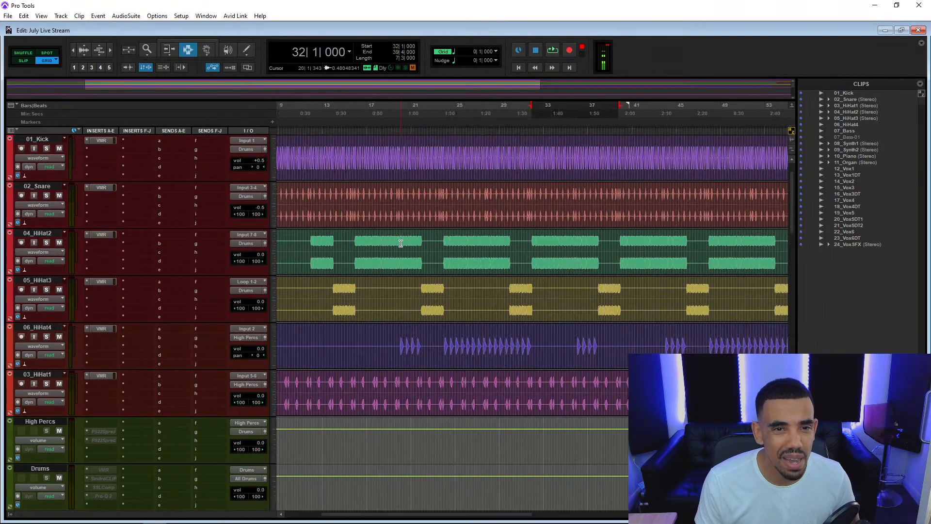
{"action": "key", "text": "r"}
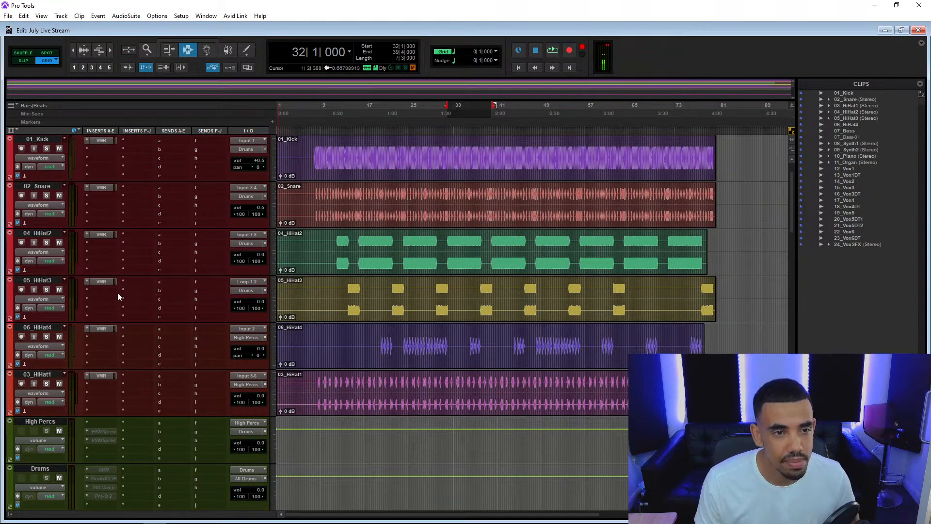
{"action": "left_click", "coordinate": [342, 250]}
{"action": "key", "text": "space"}
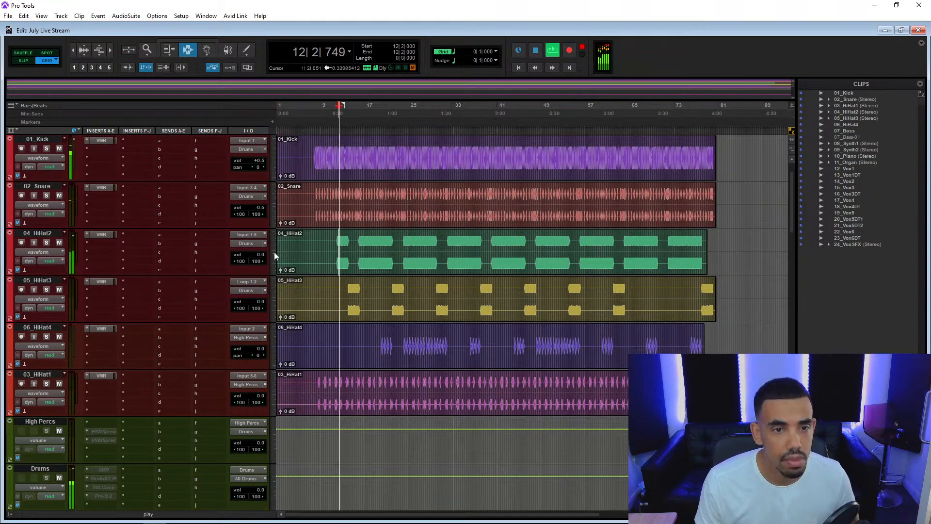
Try 04_HiHat2's track volume at -20.8 dB, reset it to 0.0 dB, and stop playback.
{"action": "left_click_drag", "start_coordinate": [261, 256], "coordinate": [260, 271]}
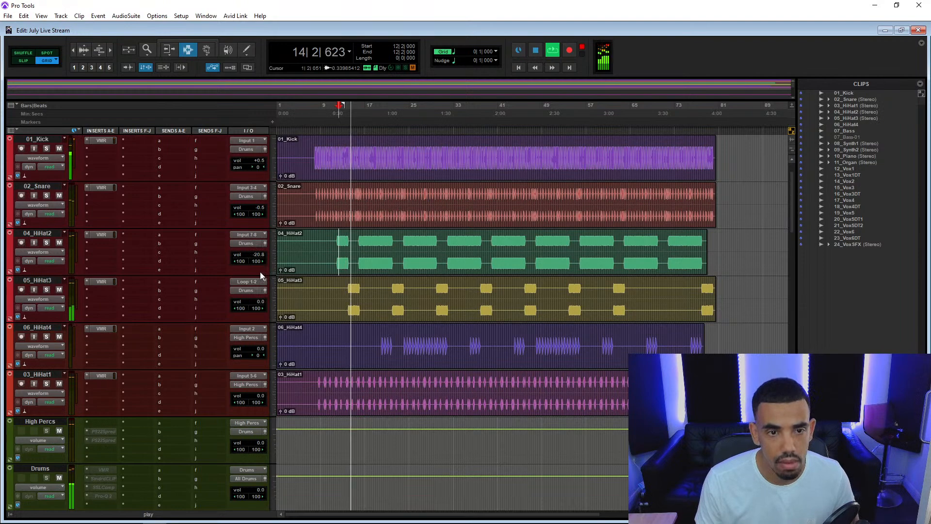
{"action": "left_click", "coordinate": [260, 257], "text": "alt"}
{"action": "key", "text": "space"}
{"action": "left_click_drag", "start_coordinate": [105, 188], "coordinate": [108, 230]}
{"action": "left_click_drag", "start_coordinate": [105, 285], "coordinate": [110, 379]}
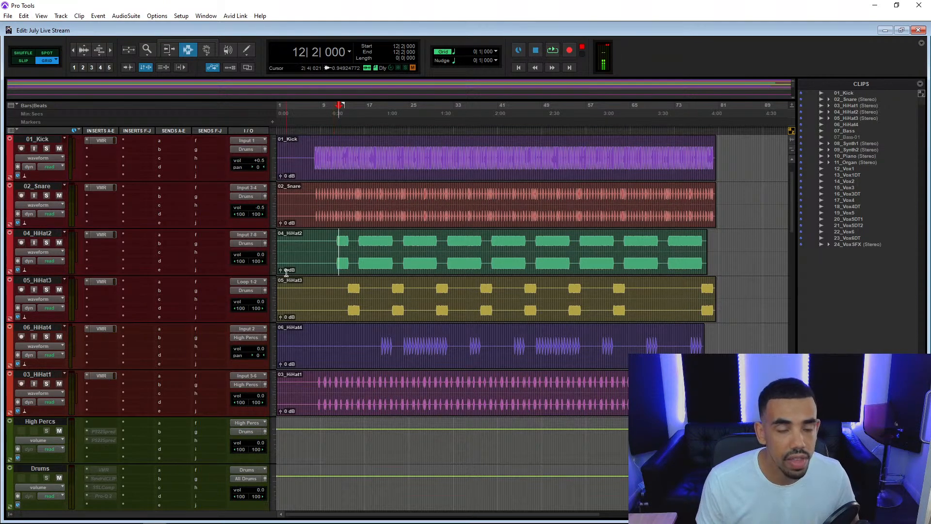
Audition the mix from 15|4|000 and set 04_HiHat2's track volume to -1.4 dB.
{"action": "left_click", "coordinate": [357, 244]}
{"action": "key", "text": "space"}
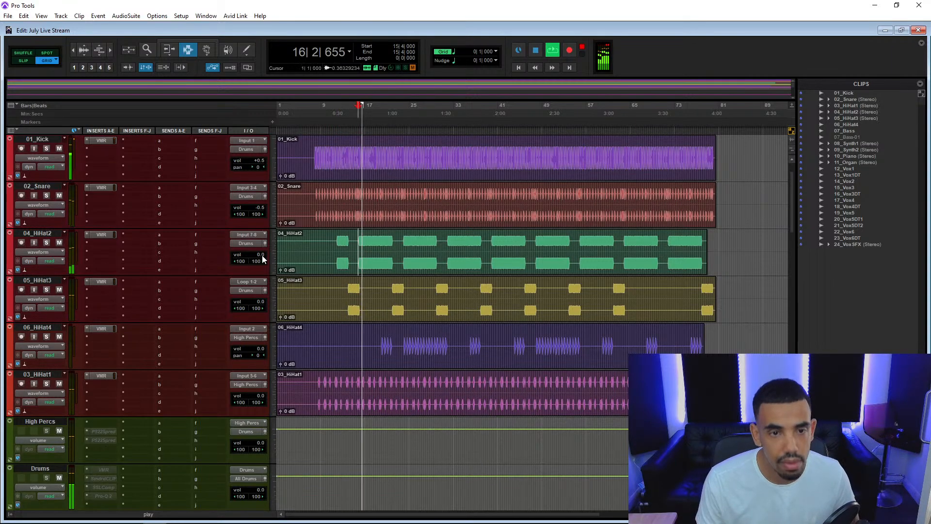
{"action": "key", "text": "space"}
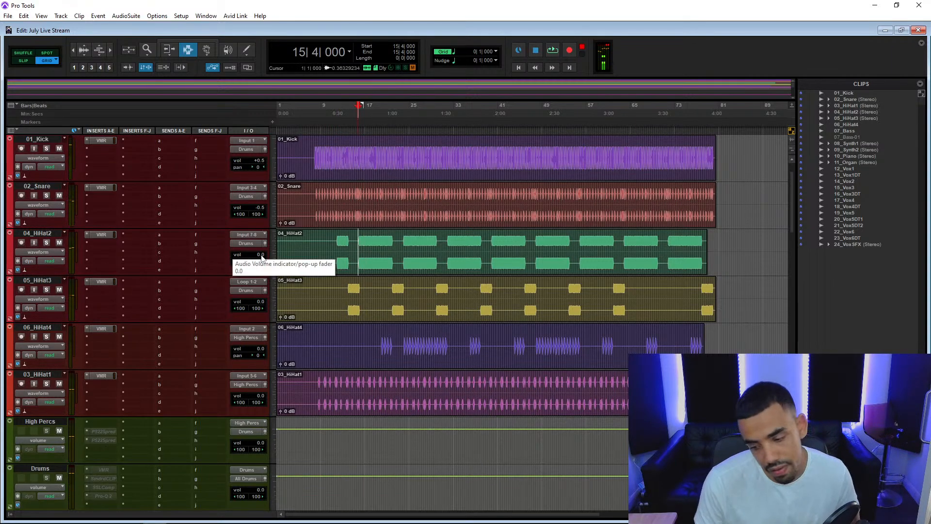
{"action": "key", "text": "space"}
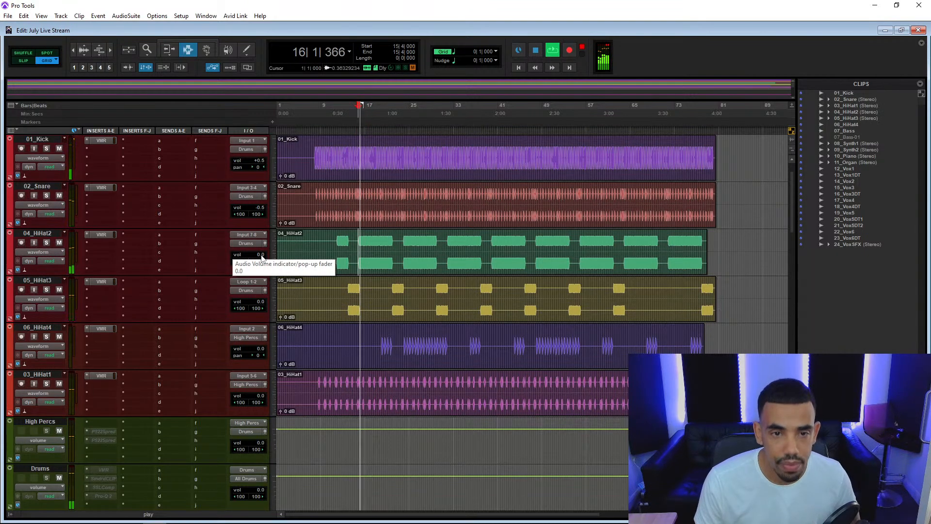
{"action": "left_click", "coordinate": [261, 256]}
{"action": "left_click_drag", "start_coordinate": [261, 254], "coordinate": [265, 264]}
Mute the 12_Vox1 vocal track while the mix keeps playing.
{"action": "scroll", "coordinate": [188, 298], "scroll_direction": "down", "scroll_amount": 10}
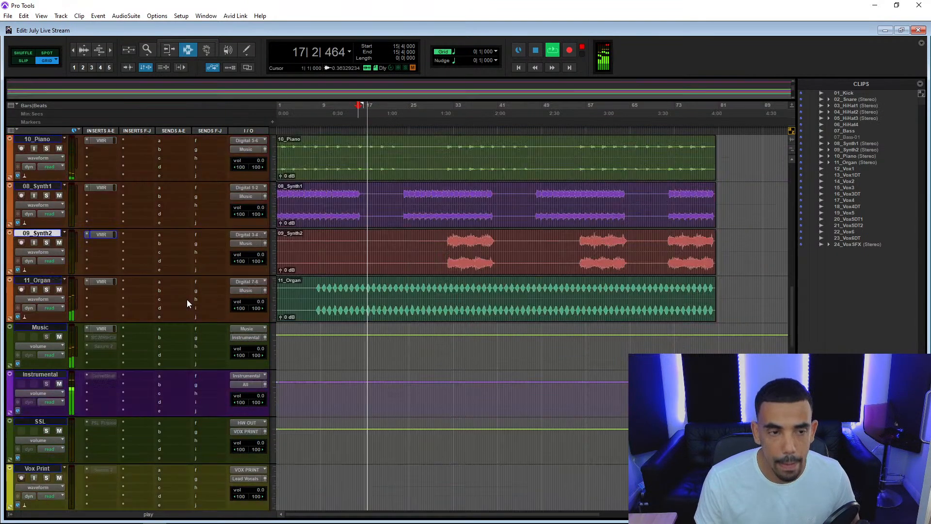
{"action": "scroll", "coordinate": [131, 354], "scroll_direction": "down", "scroll_amount": 1}
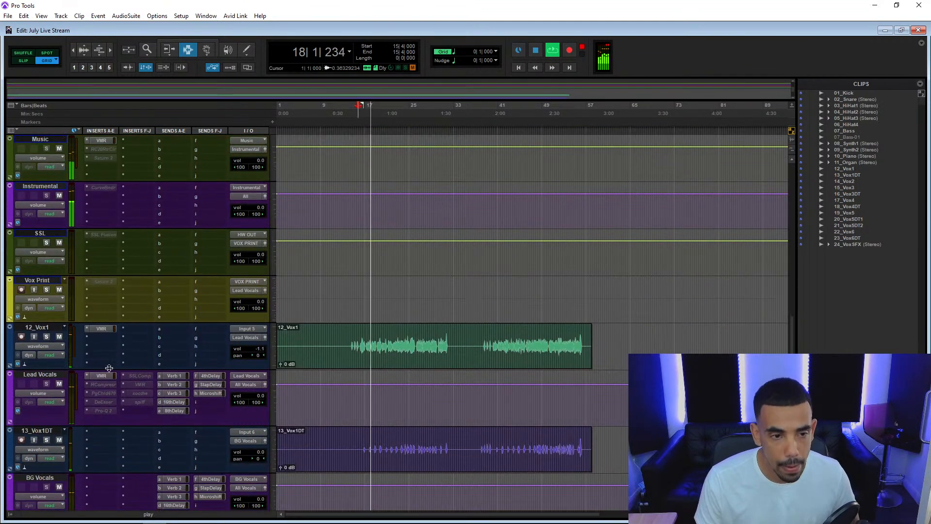
{"action": "scroll", "coordinate": [91, 407], "scroll_direction": "up", "scroll_amount": 6}
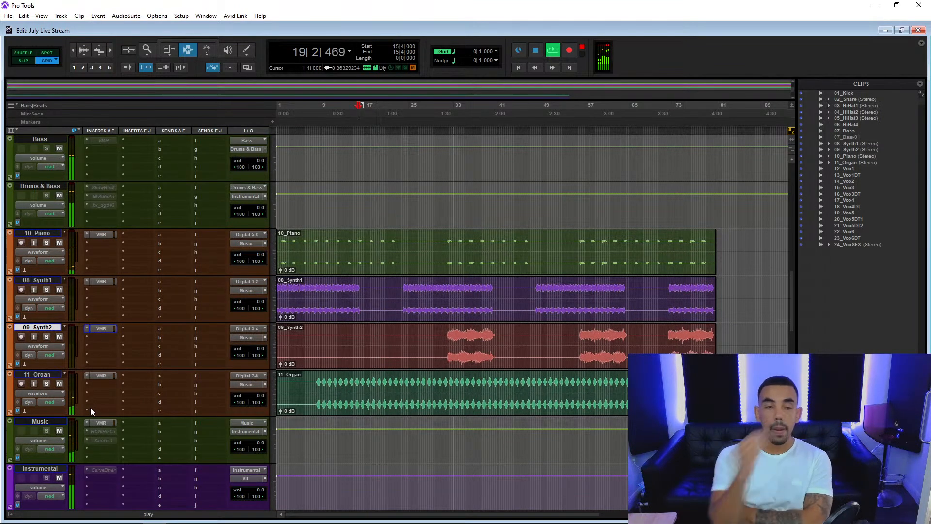
{"action": "scroll", "coordinate": [90, 407], "scroll_direction": "down", "scroll_amount": 6}
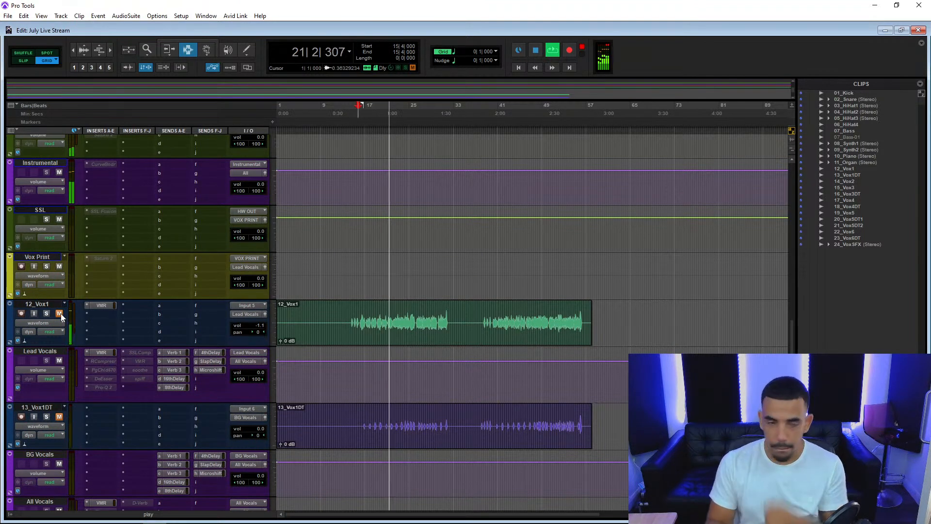
Play from 20|3|000, set 06_HiHat4's track volume to -2.5 dB, and audition it again from 23|4|000.
{"action": "scroll", "coordinate": [87, 272], "scroll_direction": "up", "scroll_amount": 15}
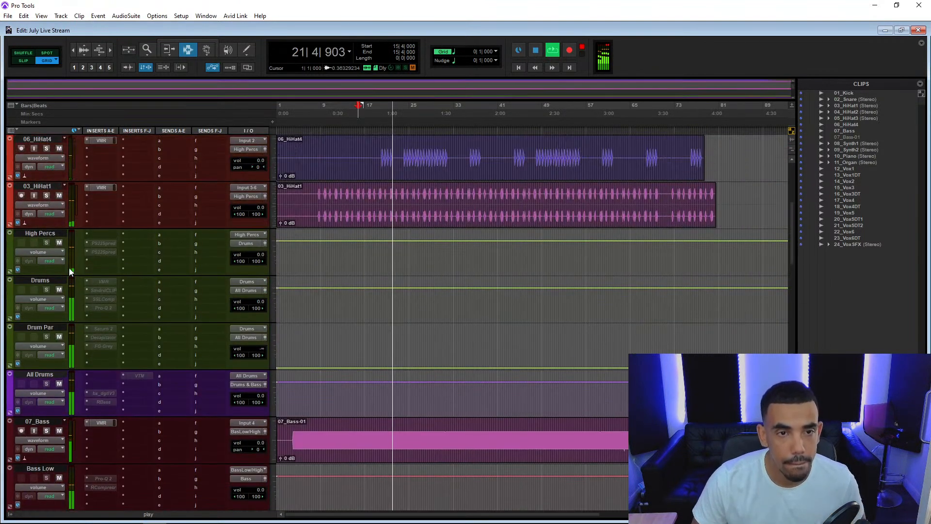
{"action": "scroll", "coordinate": [112, 274], "scroll_direction": "up", "scroll_amount": 1}
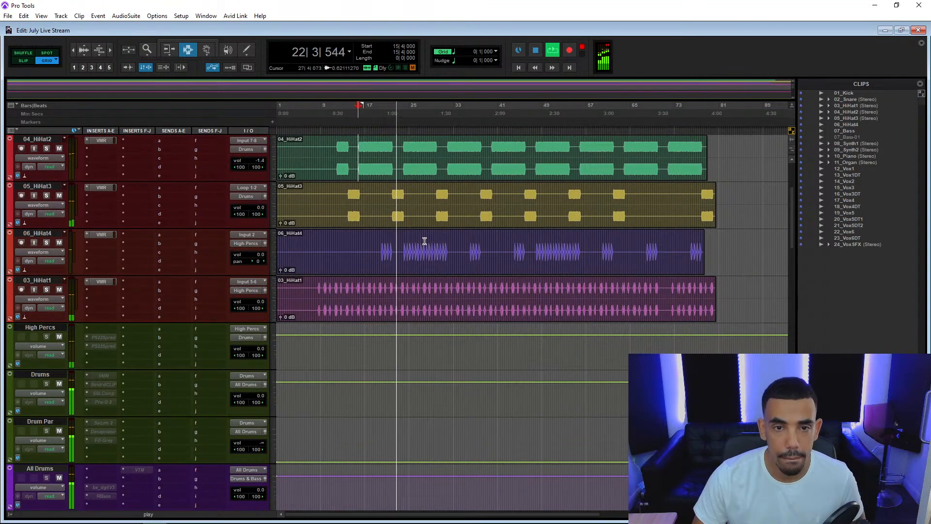
{"action": "left_click", "coordinate": [385, 250]}
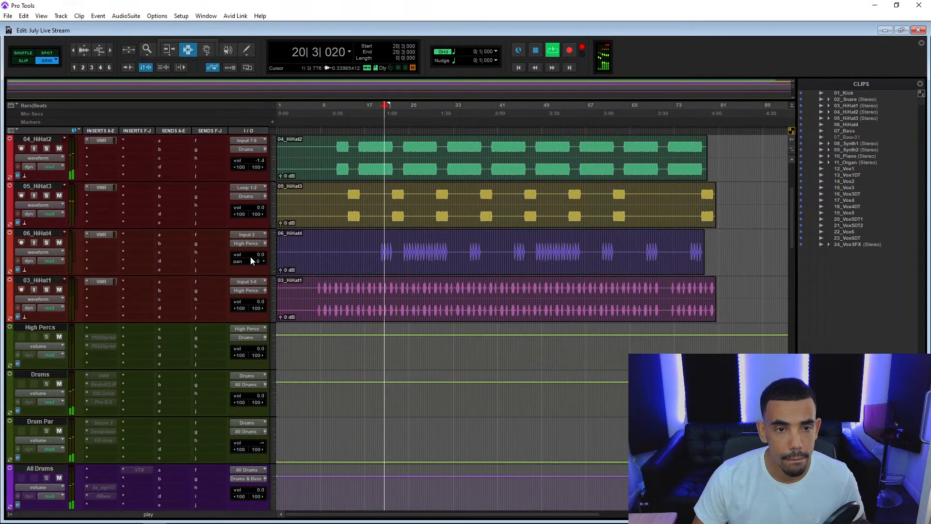
{"action": "left_click_drag", "start_coordinate": [259, 261], "coordinate": [265, 274]}
{"action": "left_click", "coordinate": [401, 251]}
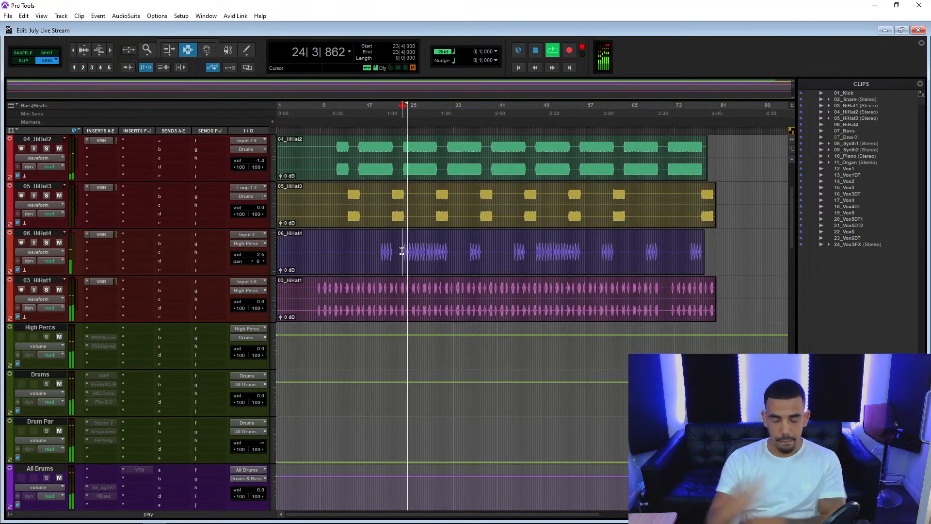
Set the track volume of 08_Synth1 to -2.1 dB and of 11_Organ to -3.5 dB during playback.
{"action": "scroll", "coordinate": [143, 242], "scroll_direction": "down", "scroll_amount": 8}
{"action": "scroll", "coordinate": [145, 238], "scroll_direction": "down", "scroll_amount": 3}
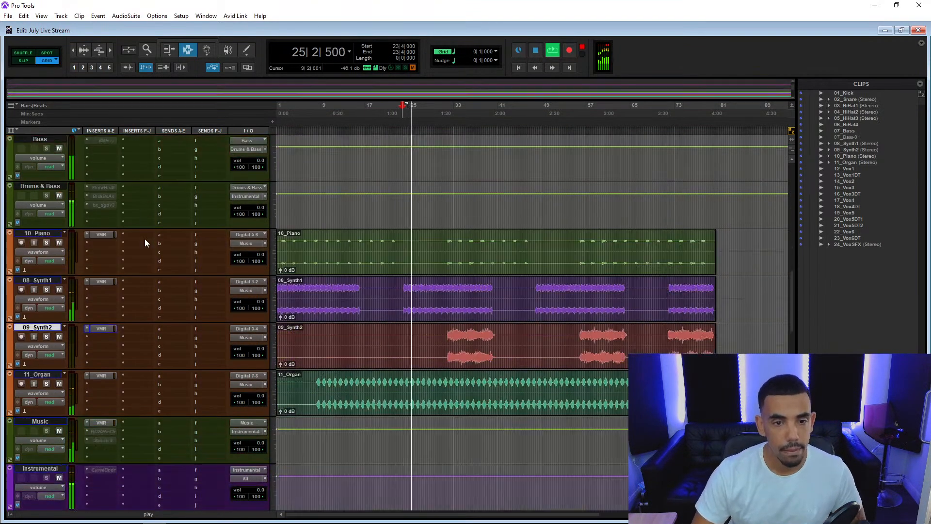
{"action": "left_click", "coordinate": [260, 301]}
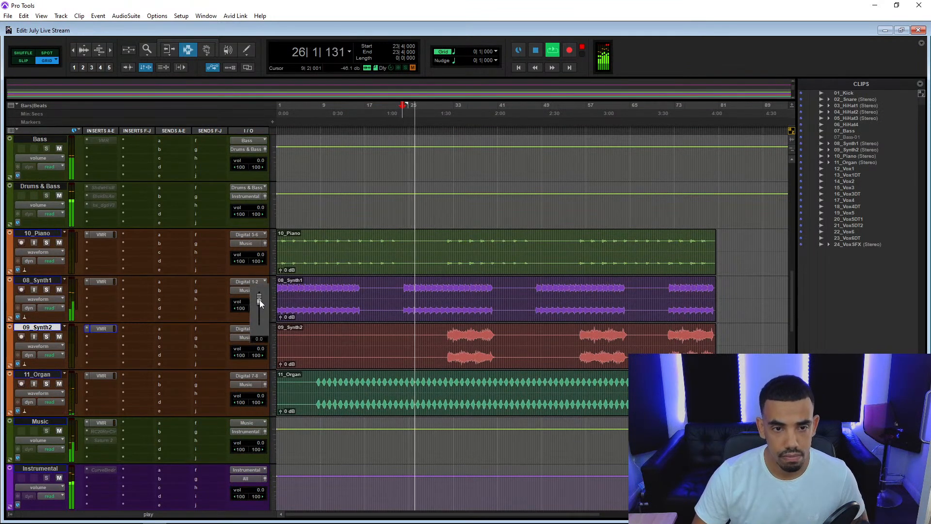
{"action": "left_click_drag", "start_coordinate": [266, 307], "coordinate": [272, 315]}
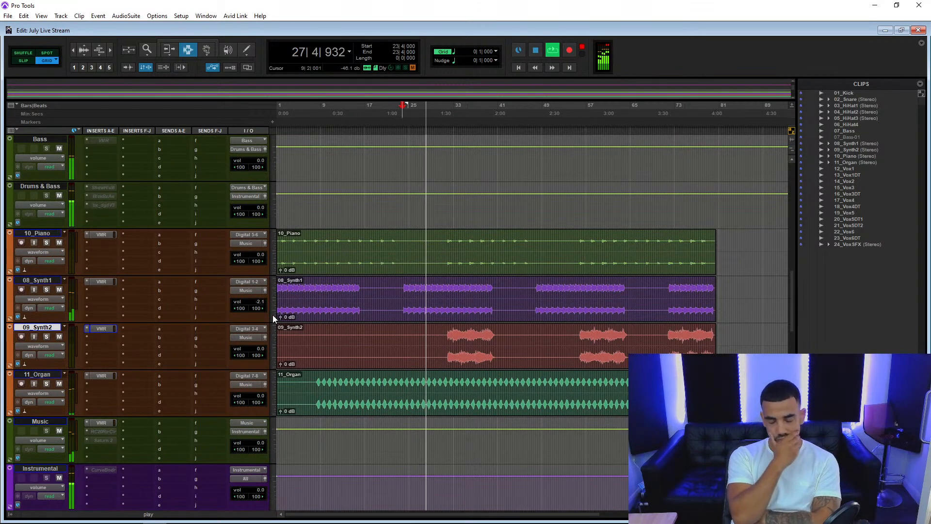
{"action": "left_click_drag", "start_coordinate": [261, 395], "coordinate": [269, 420]}
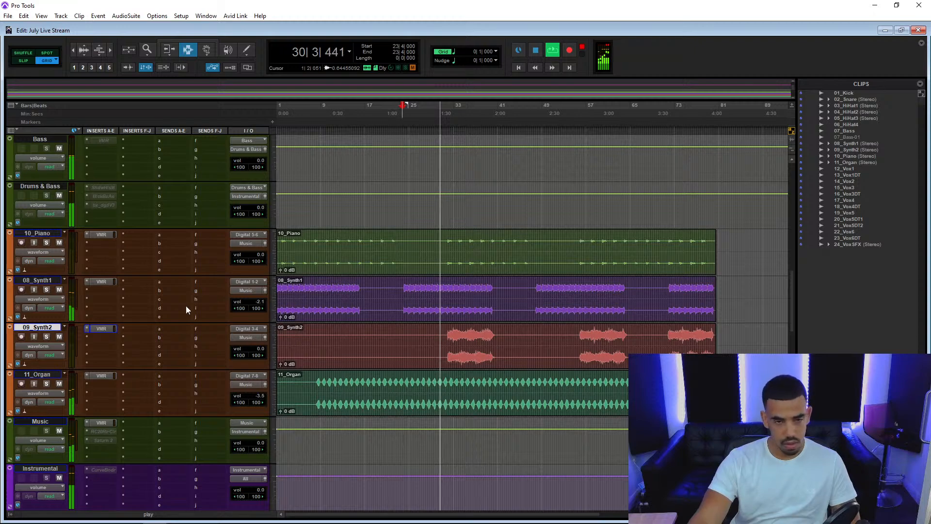
Audition 05_HiHat3 from 21|4|000 with the track soloed, and stop playback.
{"action": "scroll", "coordinate": [187, 305], "scroll_direction": "up", "scroll_amount": 5}
{"action": "scroll", "coordinate": [187, 305], "scroll_direction": "up", "scroll_amount": 2}
{"action": "scroll", "coordinate": [193, 314], "scroll_direction": "down", "scroll_amount": 1}
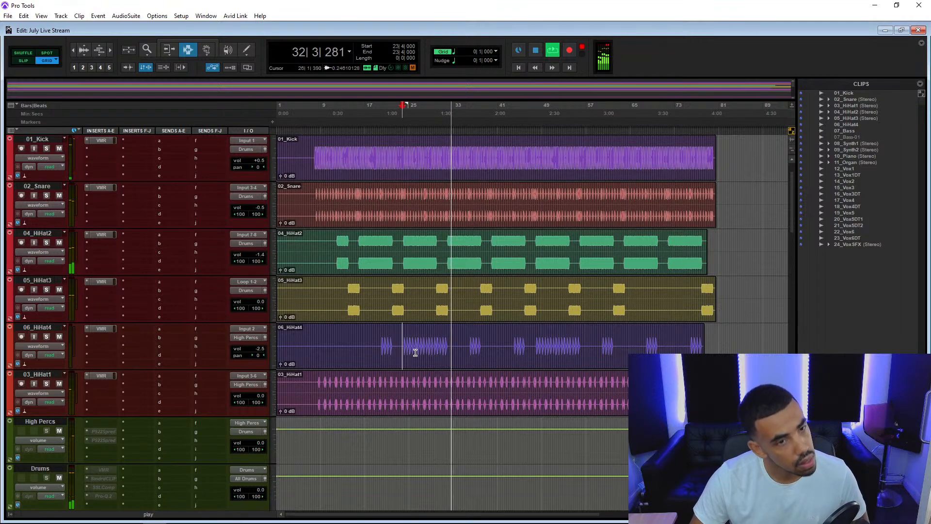
{"action": "key", "text": "space"}
{"action": "key", "text": "space"}
{"action": "left_click", "coordinate": [392, 301]}
{"action": "key", "text": "space"}
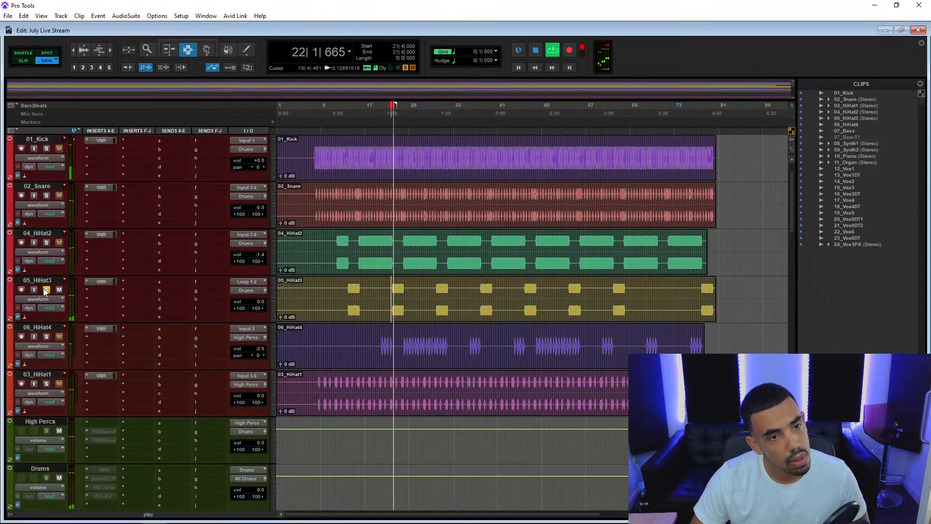
{"action": "key", "text": "space"}
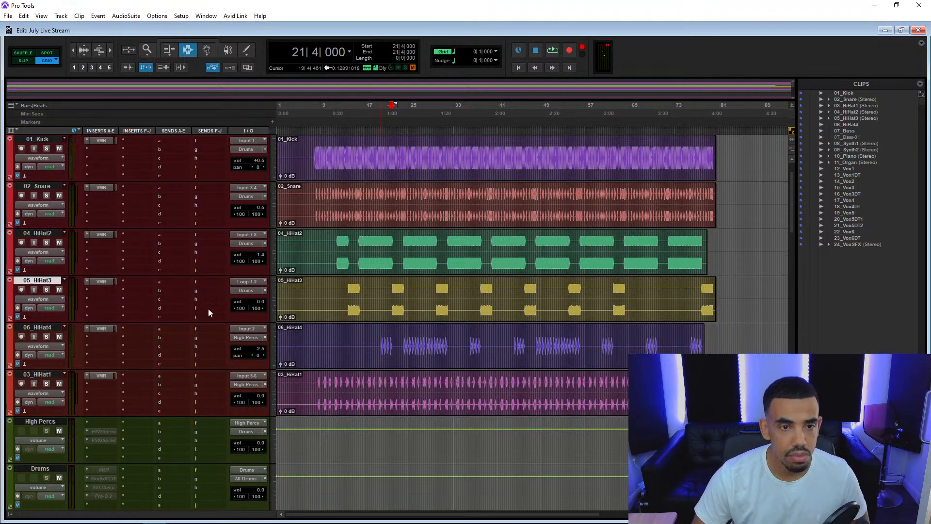
Create a stereo Aux Input track next to 05_HiHat3, fed by that track's send i.
{"action": "left_click", "coordinate": [208, 308]}
{"action": "mouse_move", "coordinate": [245, 344]}
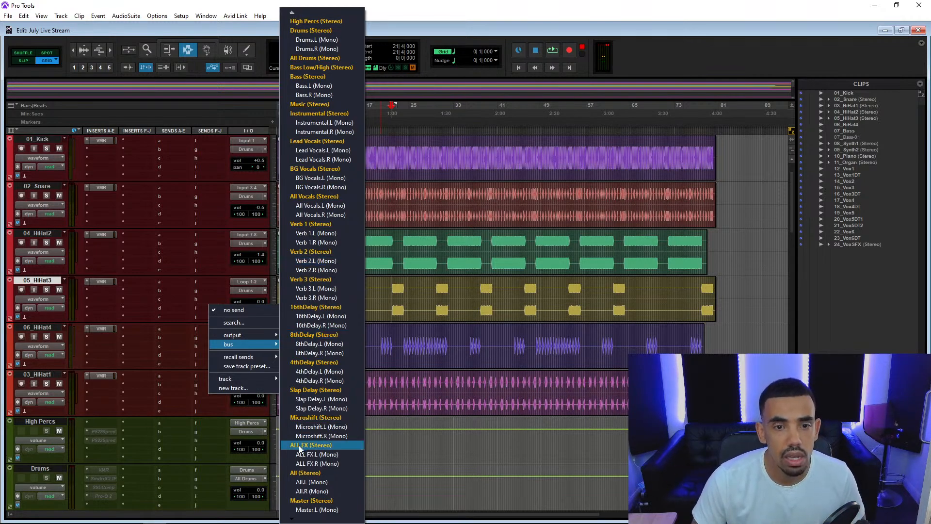
{"action": "left_click", "coordinate": [249, 390]}
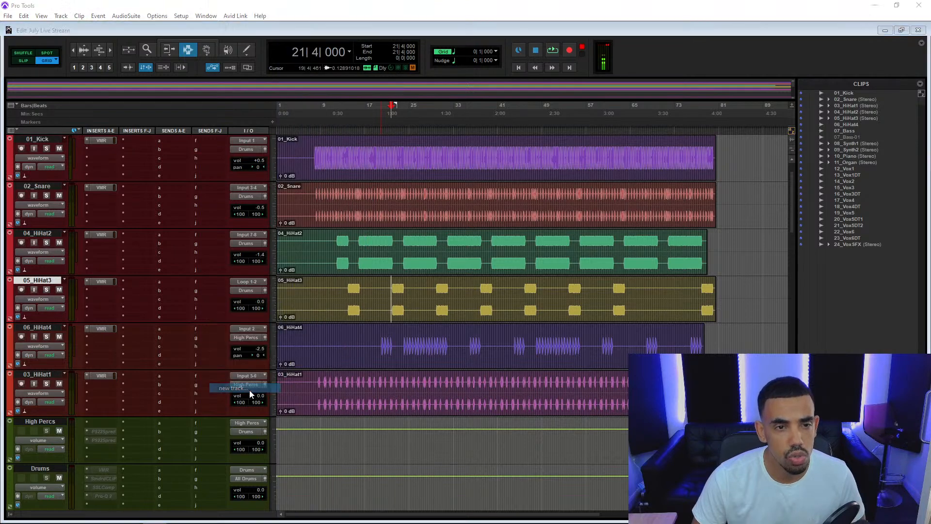
{"action": "left_click_drag", "start_coordinate": [531, 365], "coordinate": [381, 127]}
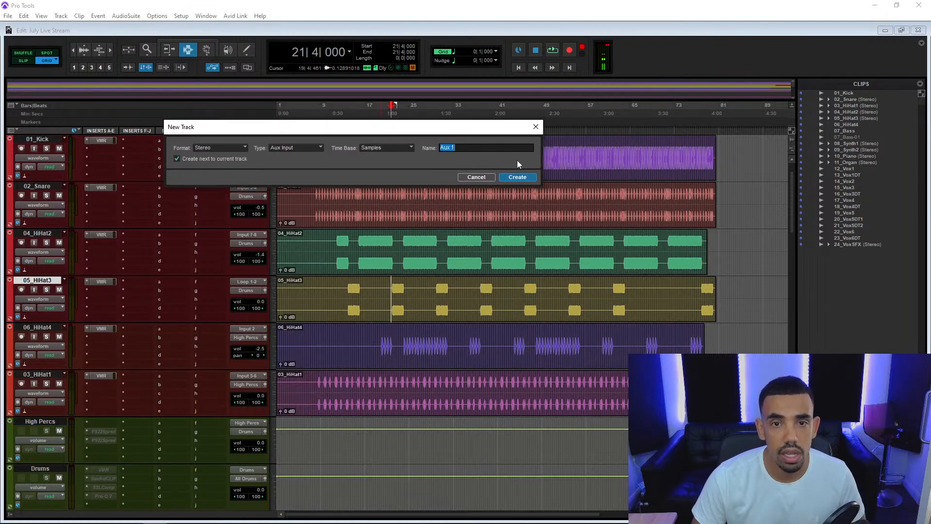
{"action": "left_click", "coordinate": [517, 177]}
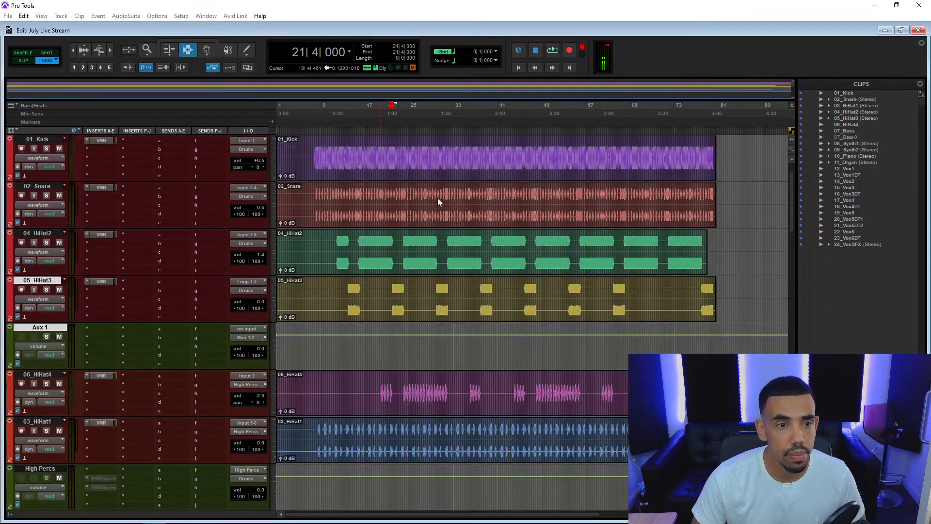
Route the Aux 1 track's output to the ALL FX bus and open the track color palette.
{"action": "left_click", "coordinate": [249, 341]}
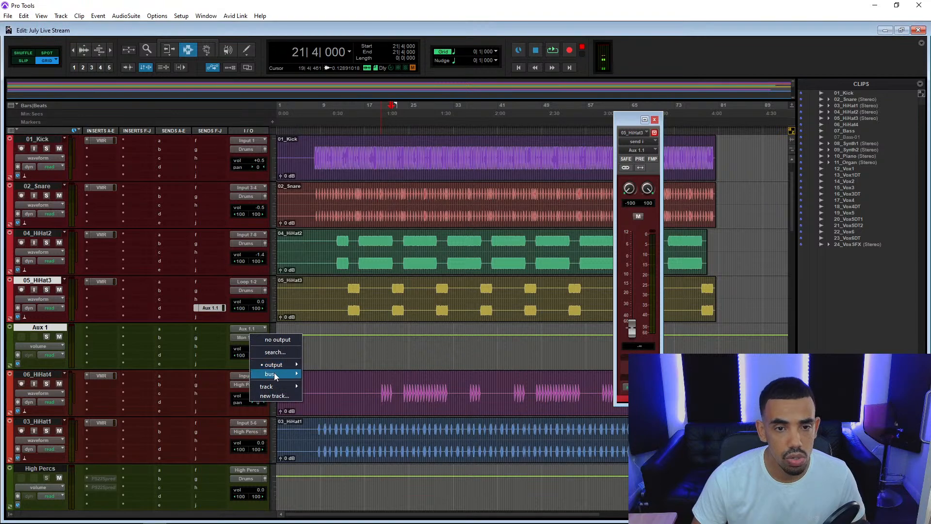
{"action": "mouse_move", "coordinate": [275, 372]}
{"action": "mouse_move", "coordinate": [329, 521]}
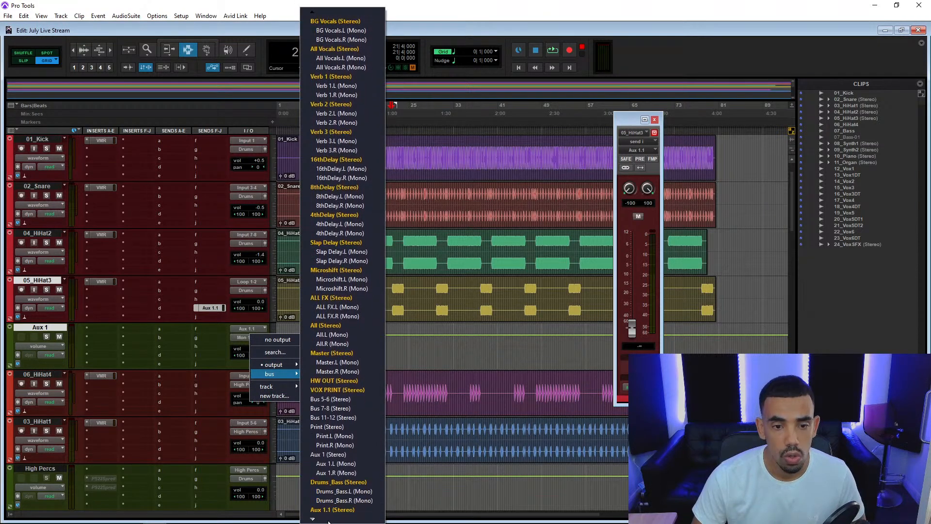
{"action": "left_click", "coordinate": [334, 299]}
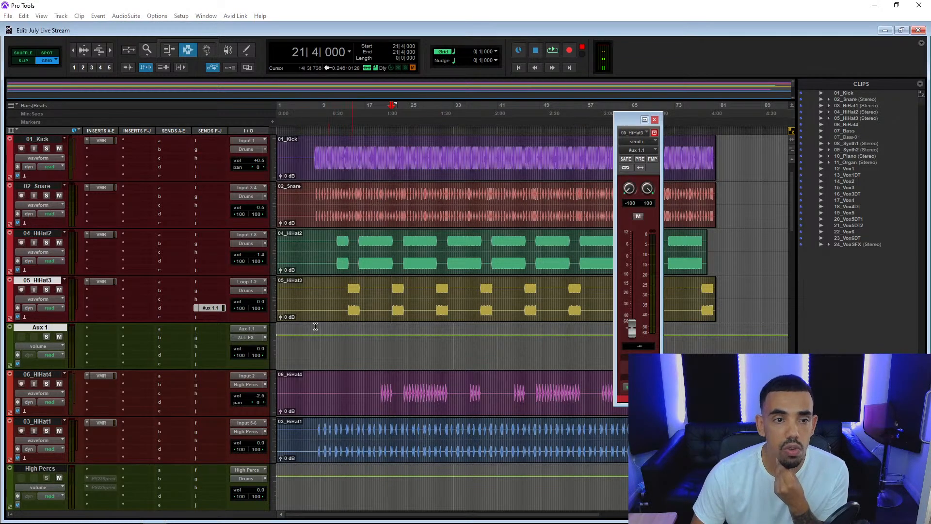
{"action": "double_click", "coordinate": [12, 339]}
{"action": "left_click", "coordinate": [355, 184]}
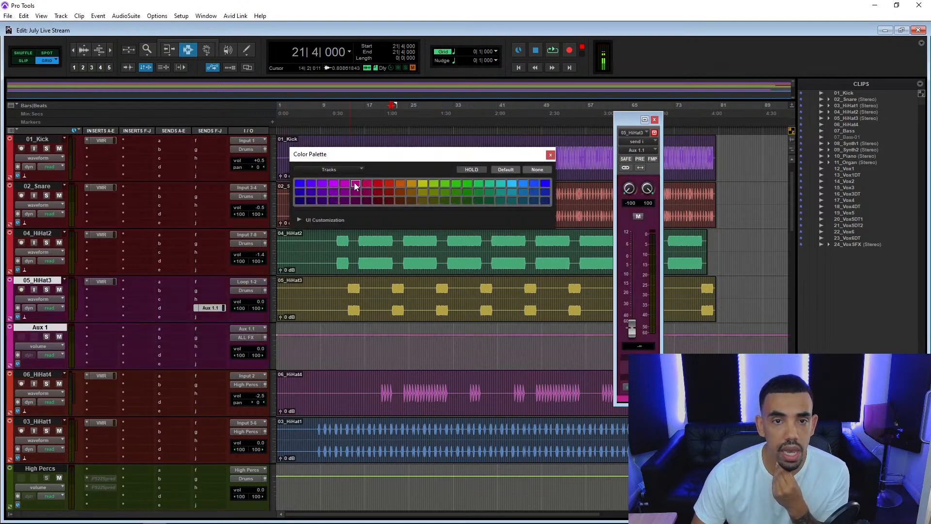
{"action": "left_click", "coordinate": [356, 200]}
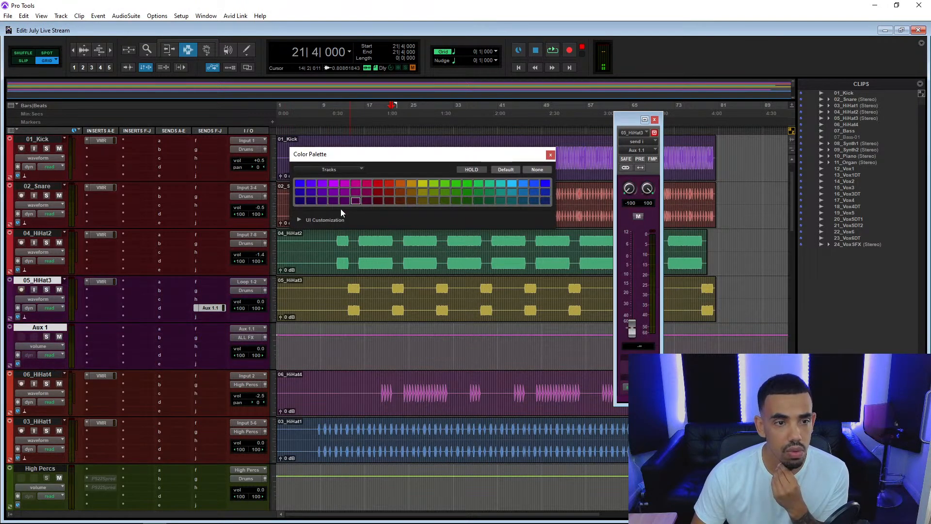
{"action": "key", "text": "ctrl+z"}
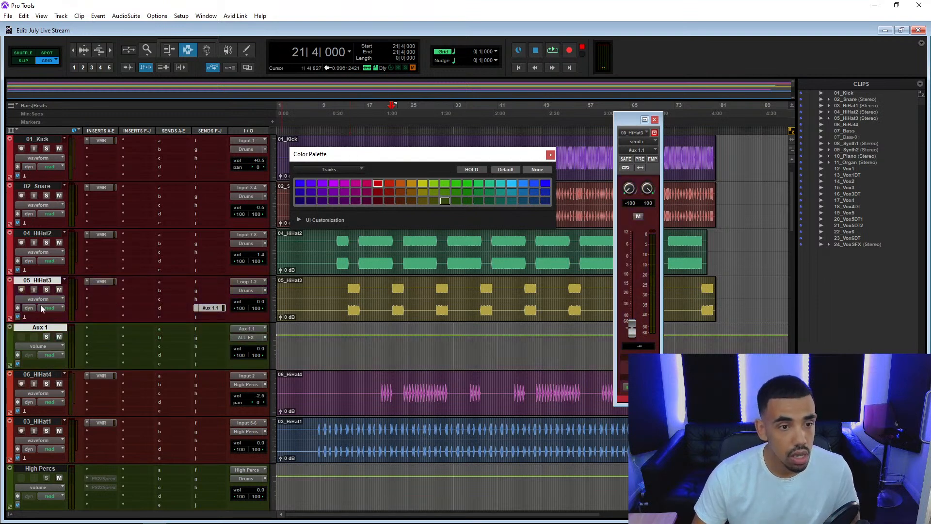
Color only the Aux 1 track magenta, leaving 05_HiHat3 out of the selection, and rename it Hat Delay.
{"action": "left_click", "coordinate": [45, 283]}
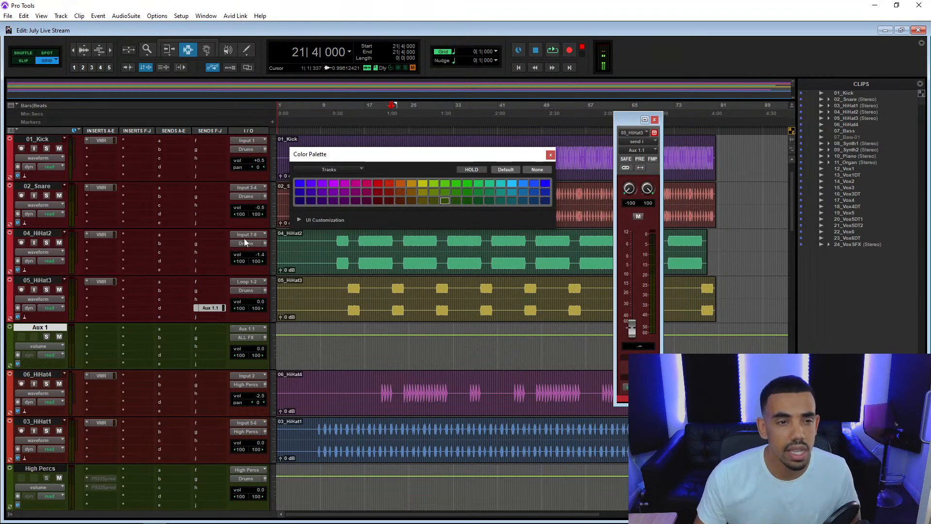
{"action": "left_click", "coordinate": [358, 183]}
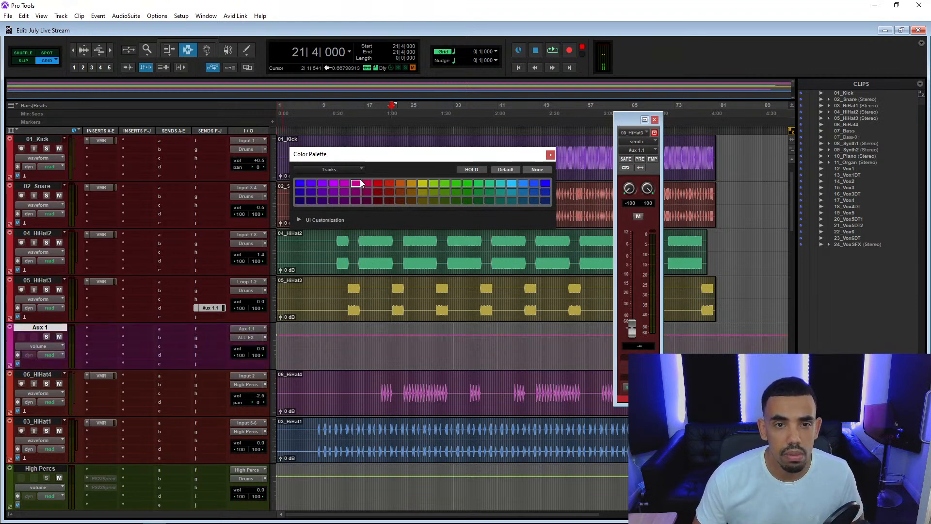
{"action": "double_click", "coordinate": [50, 330]}
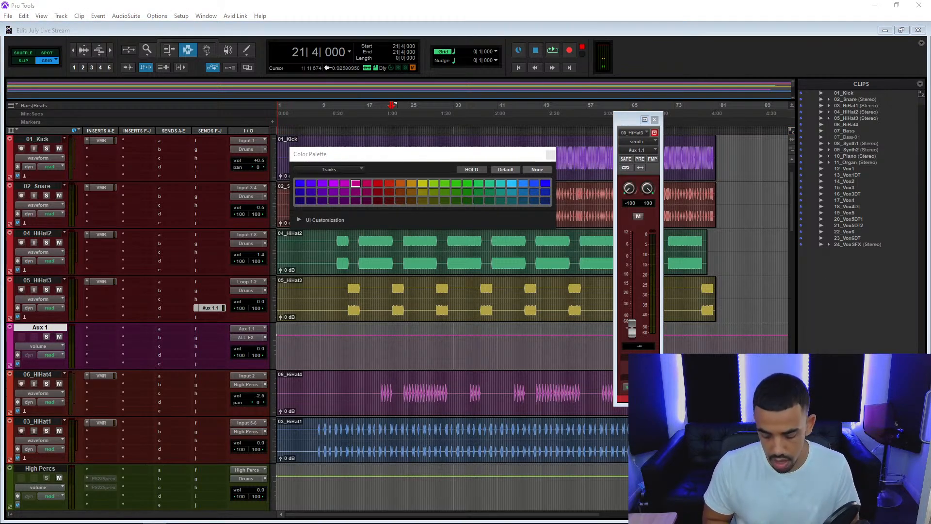
{"action": "key", "text": "Return"}
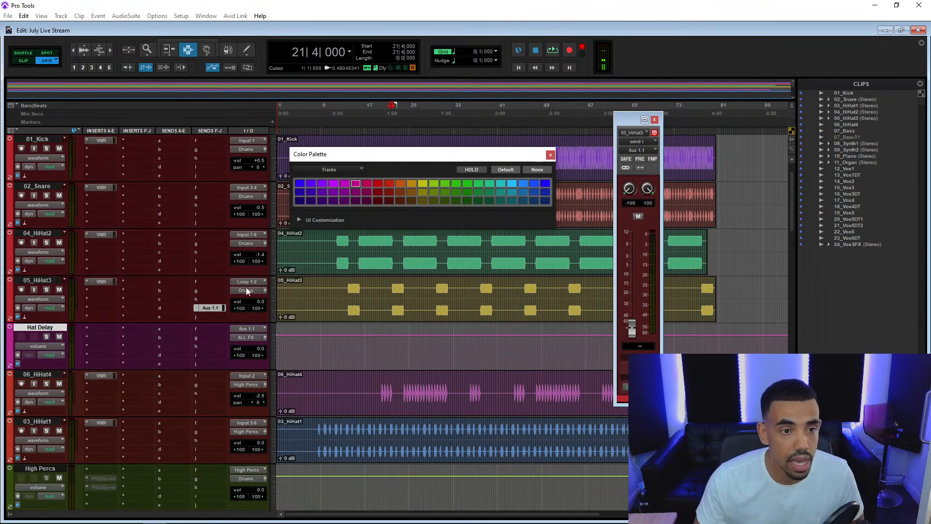
Insert H-Delay (stereo) on the Hat Delay track, set its delay time to 1/8 and turn its analog setting off.
{"action": "left_click", "coordinate": [101, 329]}
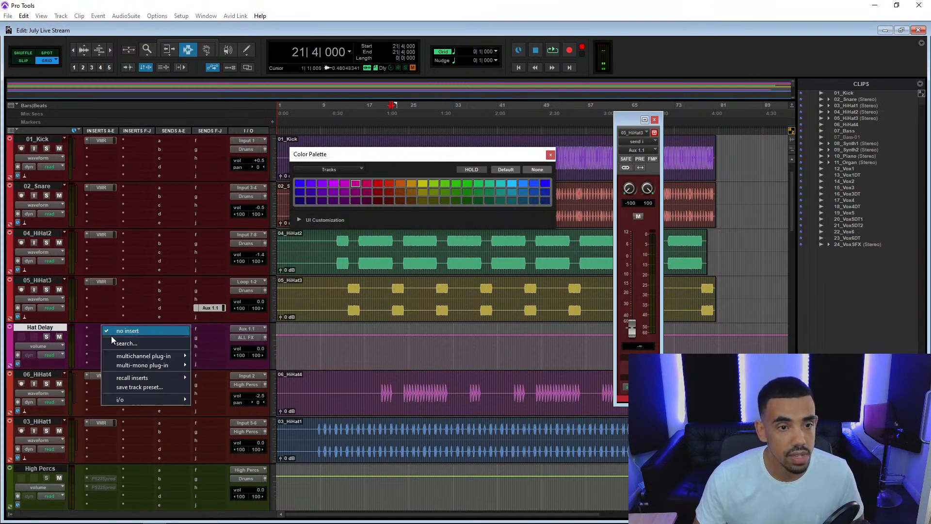
{"action": "left_click", "coordinate": [130, 343]}
{"action": "type", "text": "h-del"}
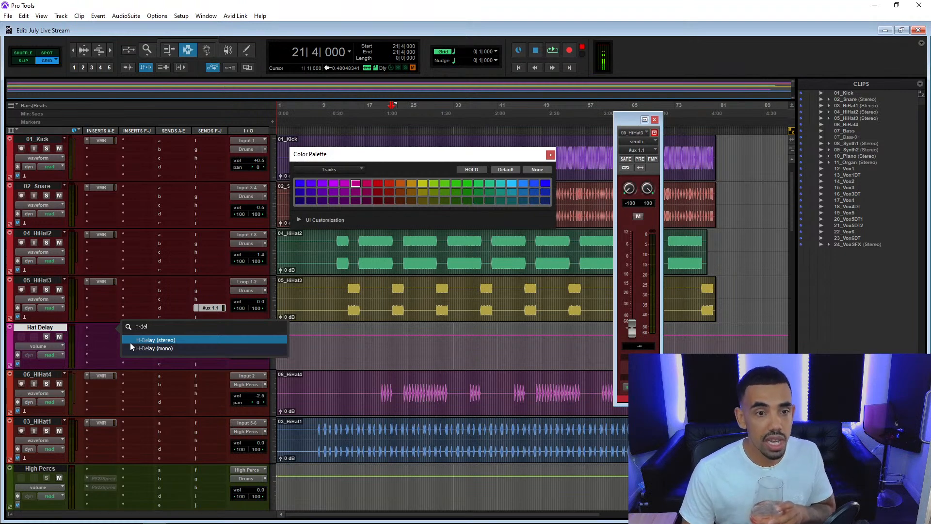
{"action": "key", "text": "Return"}
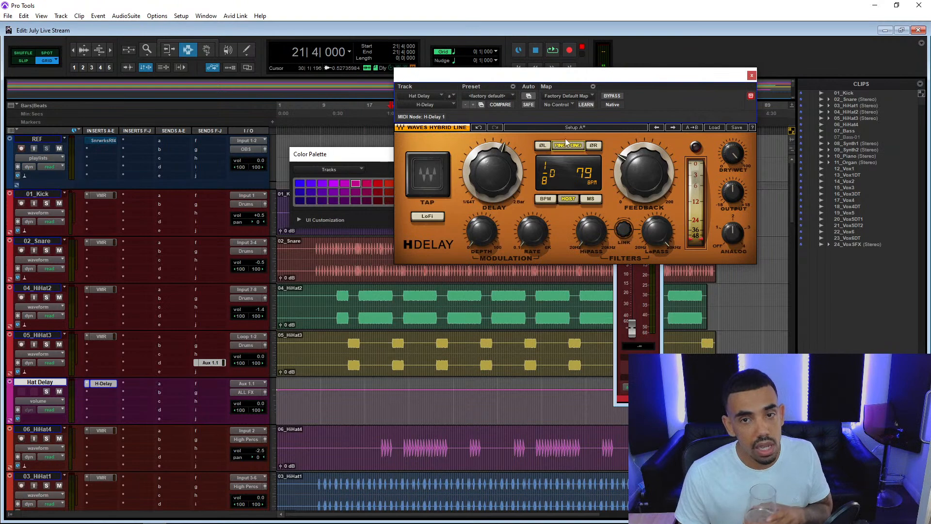
{"action": "left_click_drag", "start_coordinate": [505, 172], "coordinate": [505, 171]}
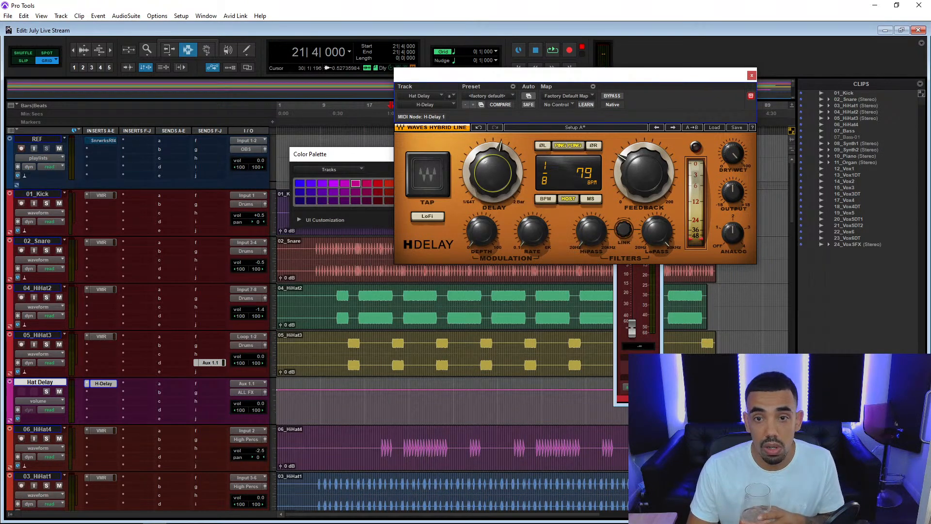
{"action": "left_click_drag", "start_coordinate": [734, 239], "coordinate": [734, 251]}
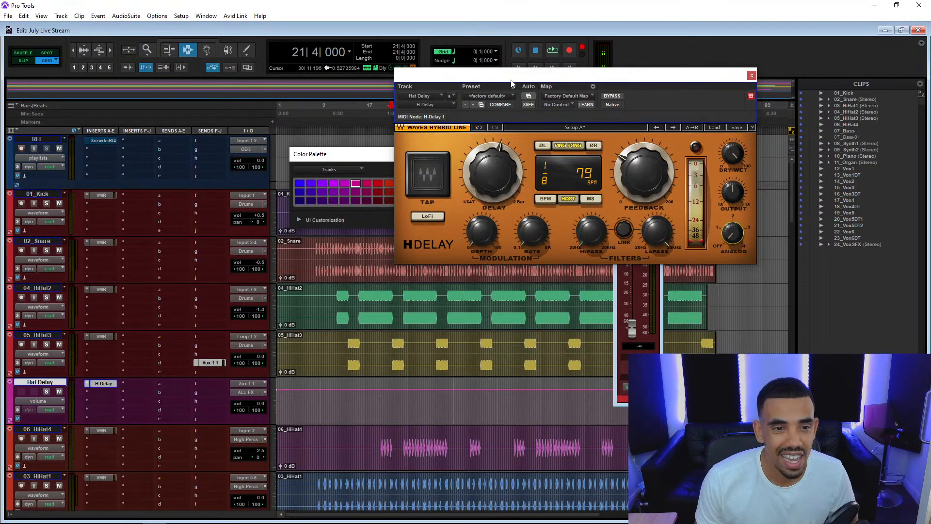
Set 05_HiHat3's send level to -14.2 dB and the H-Delay time to 1/16.
{"action": "left_click", "coordinate": [101, 385]}
{"action": "left_click", "coordinate": [101, 386]}
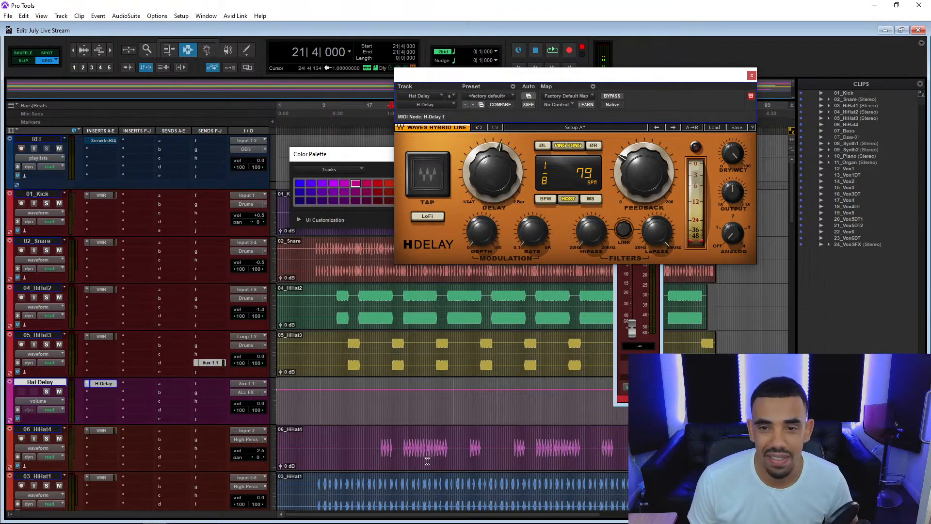
{"action": "left_click", "coordinate": [625, 293]}
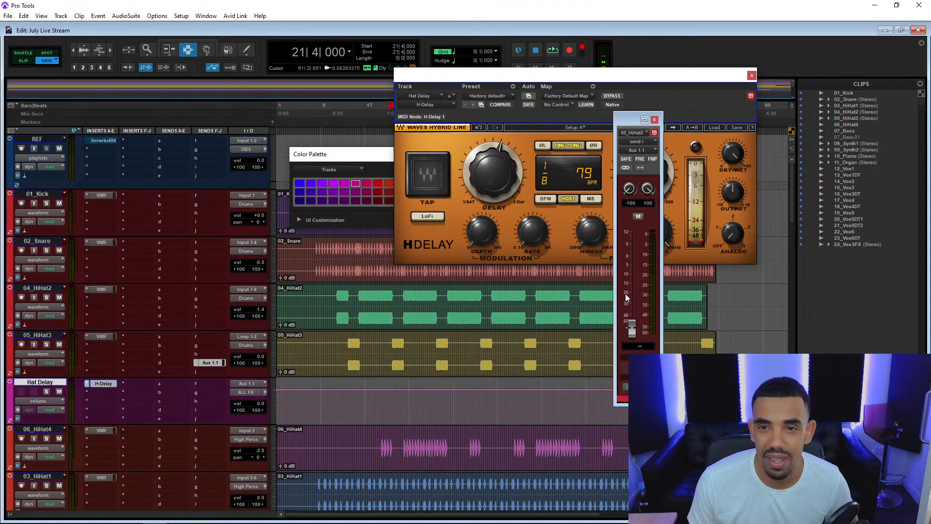
{"action": "left_click_drag", "start_coordinate": [632, 287], "coordinate": [632, 283]}
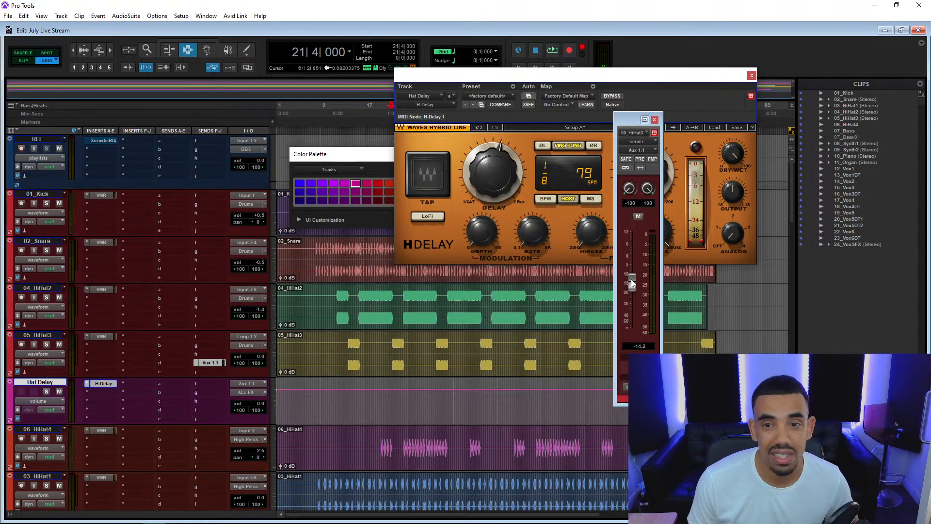
{"action": "left_click_drag", "start_coordinate": [599, 100], "coordinate": [514, 94]}
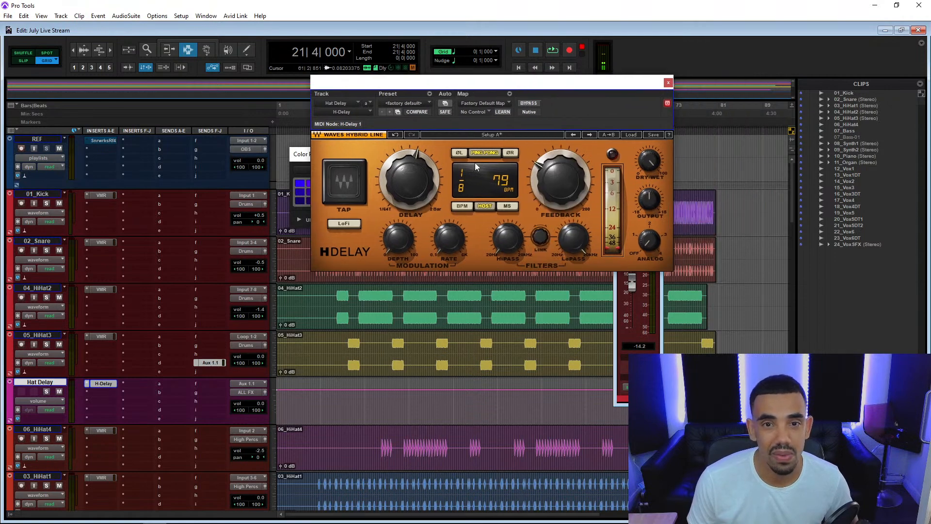
{"action": "left_click_drag", "start_coordinate": [409, 181], "coordinate": [409, 192]}
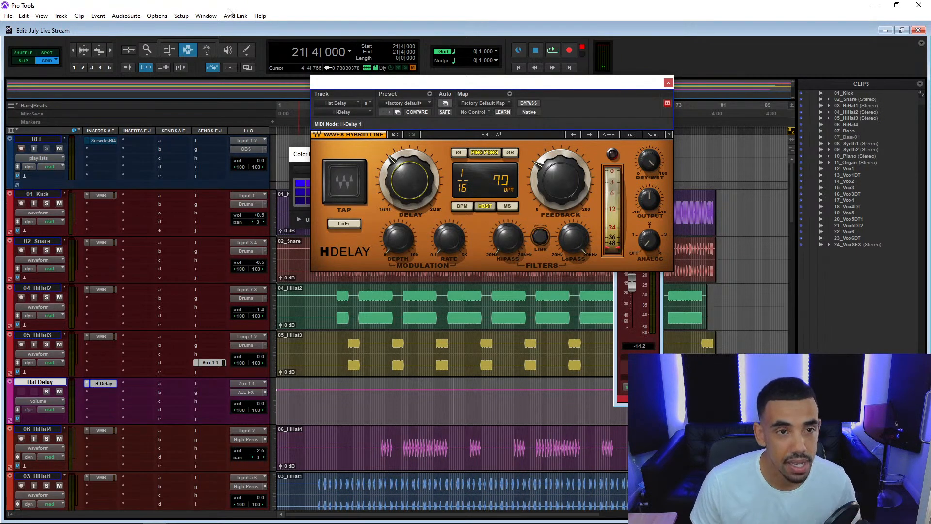
Audition 05_HiHat3 with its delay from 22|3|000 with the track soloed, restarting playback several times.
{"action": "key", "text": "space"}
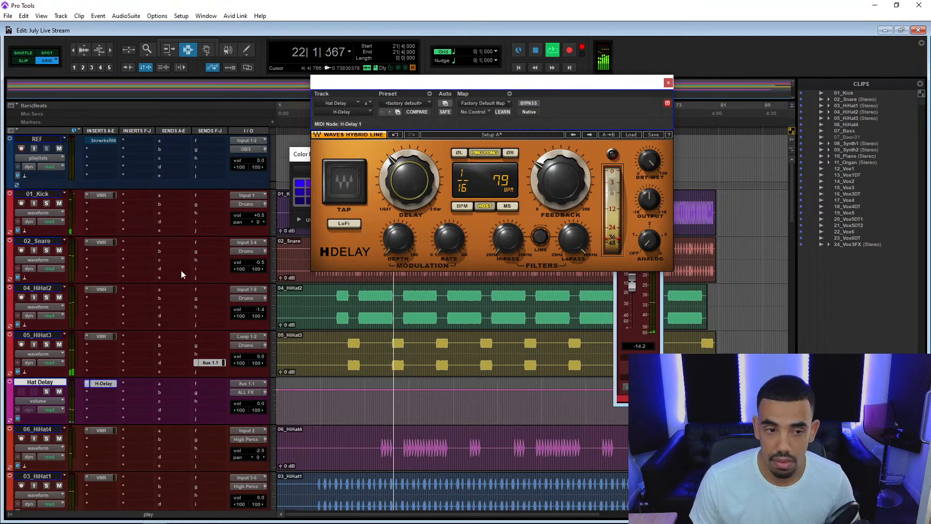
{"action": "left_click", "coordinate": [360, 310]}
{"action": "left_click", "coordinate": [395, 343]}
{"action": "key", "text": "space"}
{"action": "key", "text": "space"}
{"action": "left_click", "coordinate": [46, 345]}
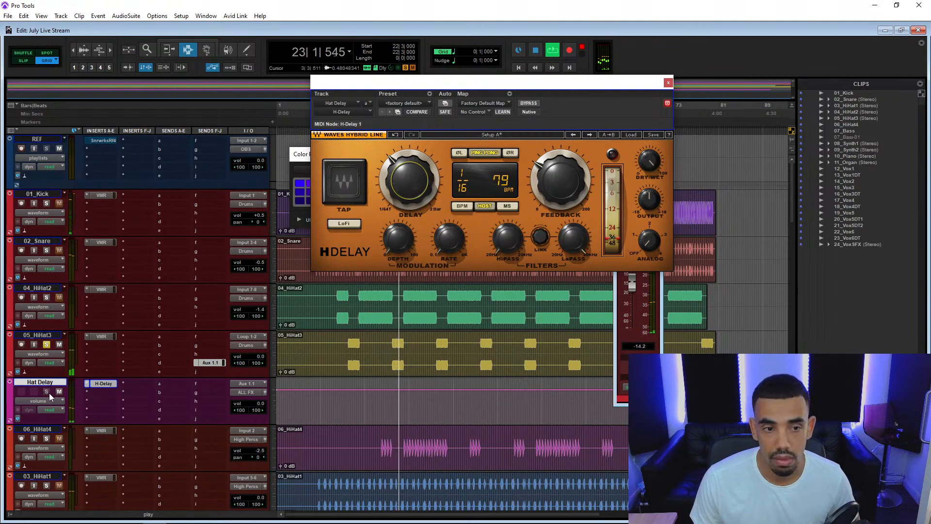
{"action": "key", "text": "space"}
{"action": "key", "text": "space"}
{"action": "key", "text": "space"}
{"action": "key", "text": "space"}
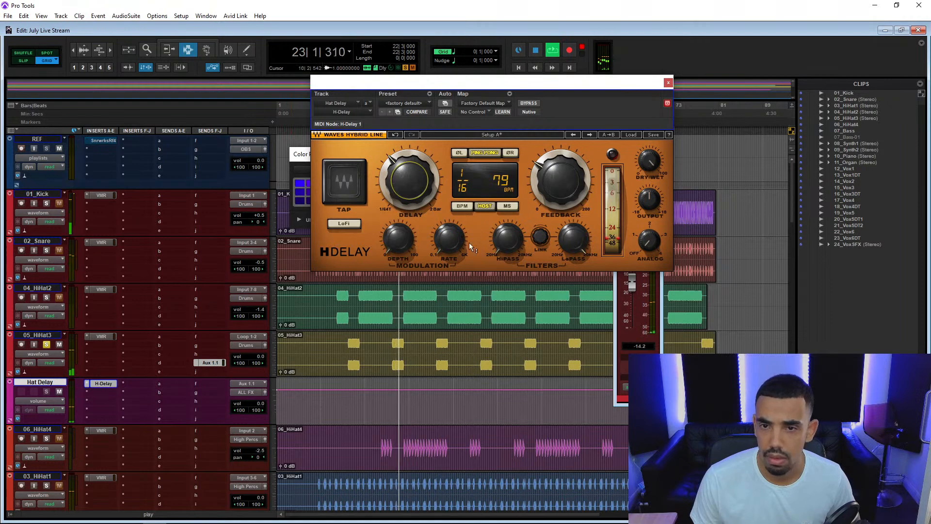
Raise 05_HiHat3's send level to +4.8 dB during playback, unsolo the track and stop playback.
{"action": "left_click", "coordinate": [630, 280]}
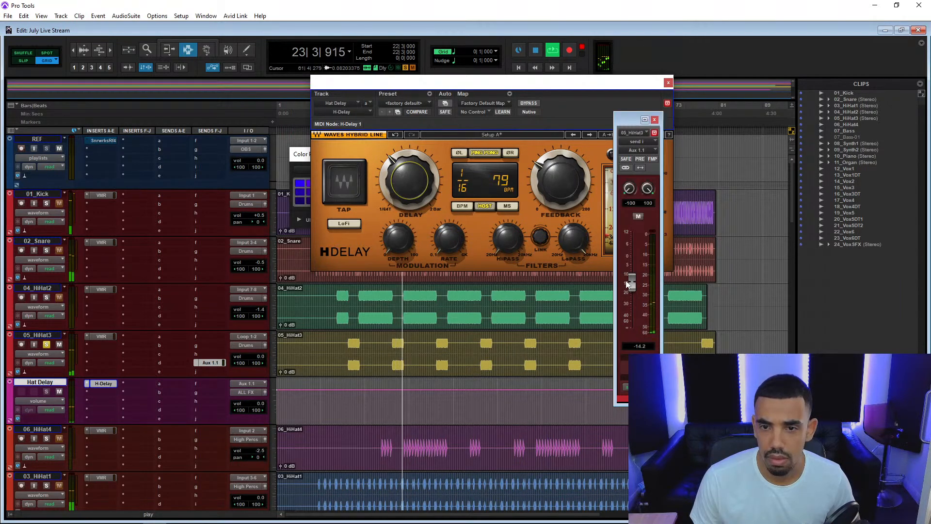
{"action": "left_click_drag", "start_coordinate": [630, 278], "coordinate": [636, 245]}
{"action": "key", "text": "space"}
{"action": "key", "text": "space"}
{"action": "left_click", "coordinate": [46, 344]}
{"action": "key", "text": "space"}
Check the ALL FX track near the end of the track list and play the full mix from 22|3|000.
{"action": "scroll", "coordinate": [63, 369], "scroll_direction": "down", "scroll_amount": 15}
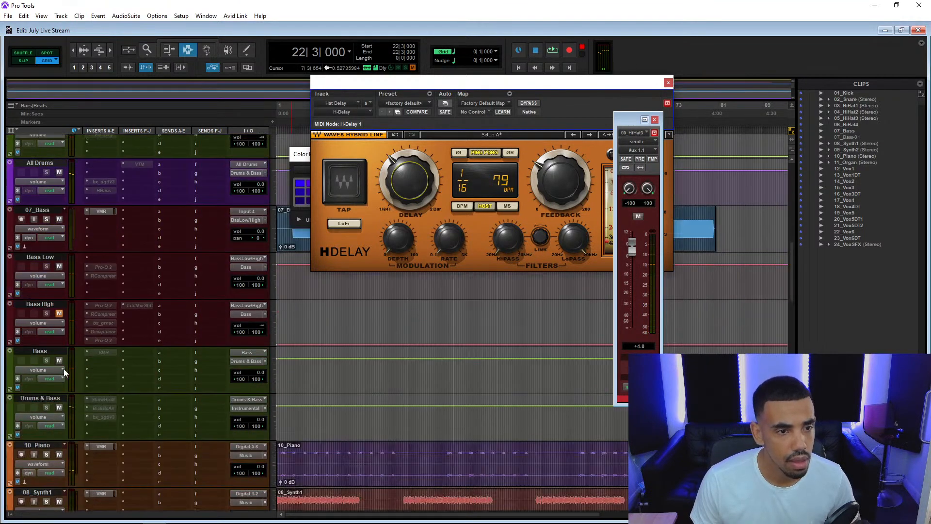
{"action": "scroll", "coordinate": [54, 335], "scroll_direction": "down", "scroll_amount": 2}
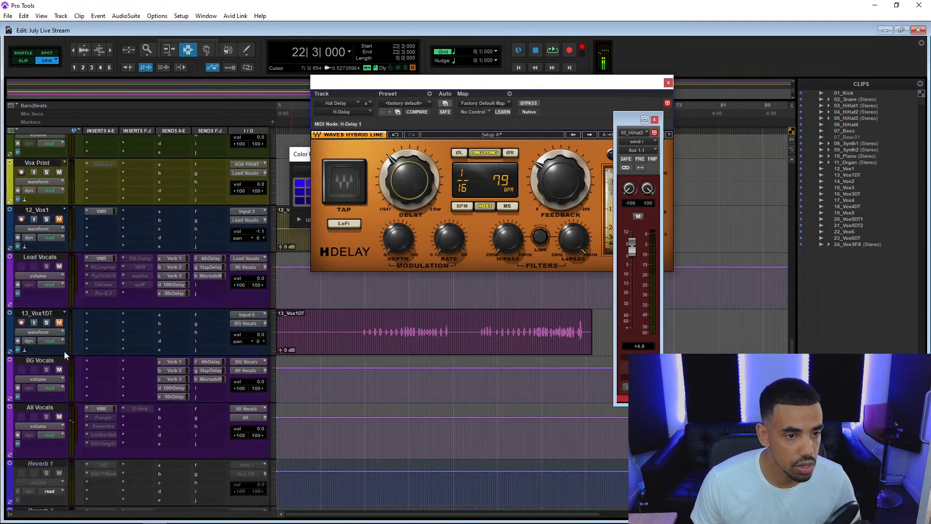
{"action": "scroll", "coordinate": [54, 296], "scroll_direction": "down", "scroll_amount": 3}
{"action": "scroll", "coordinate": [53, 296], "scroll_direction": "down", "scroll_amount": 5}
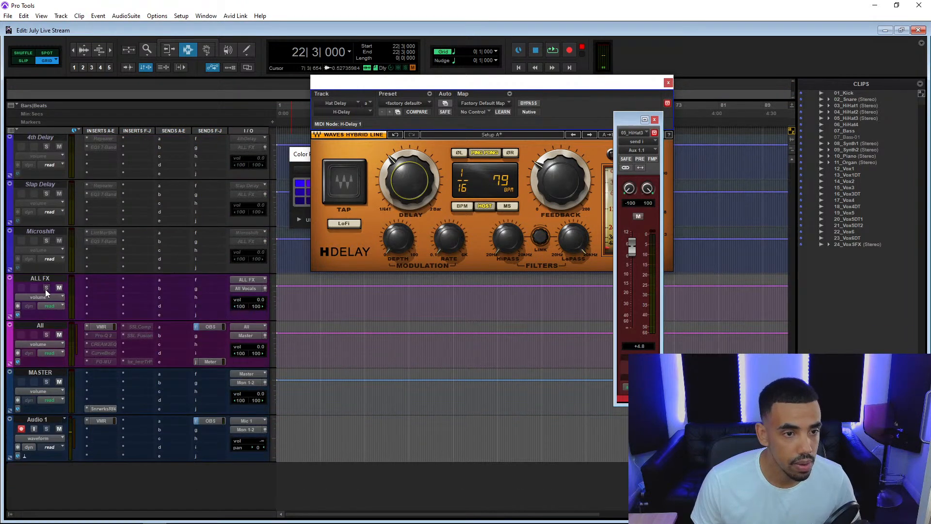
{"action": "key", "text": "space"}
{"action": "scroll", "coordinate": [45, 289], "scroll_direction": "up", "scroll_amount": 20}
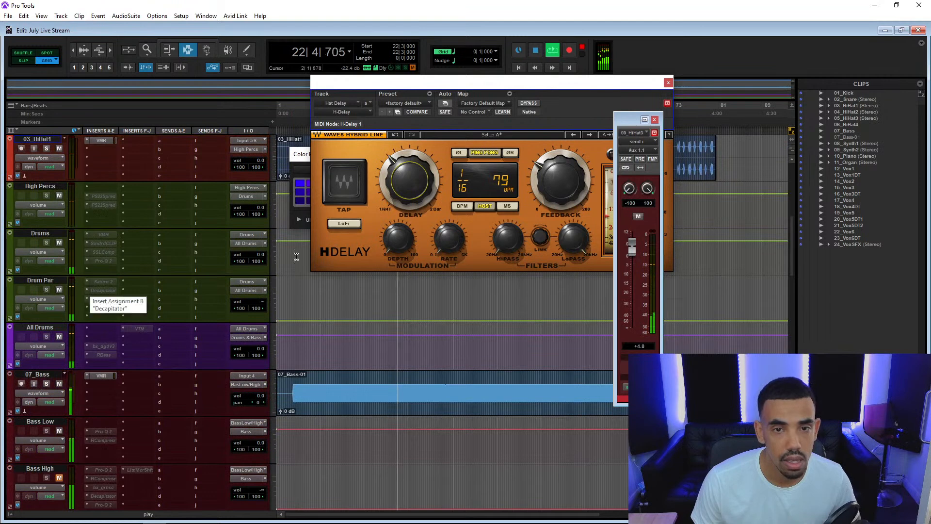
Shorten the H-Delay time to 1/64 and lower 05_HiHat3's send level to -30.6 dB while replaying from 22|3|000.
{"action": "left_click_drag", "start_coordinate": [401, 168], "coordinate": [401, 175]}
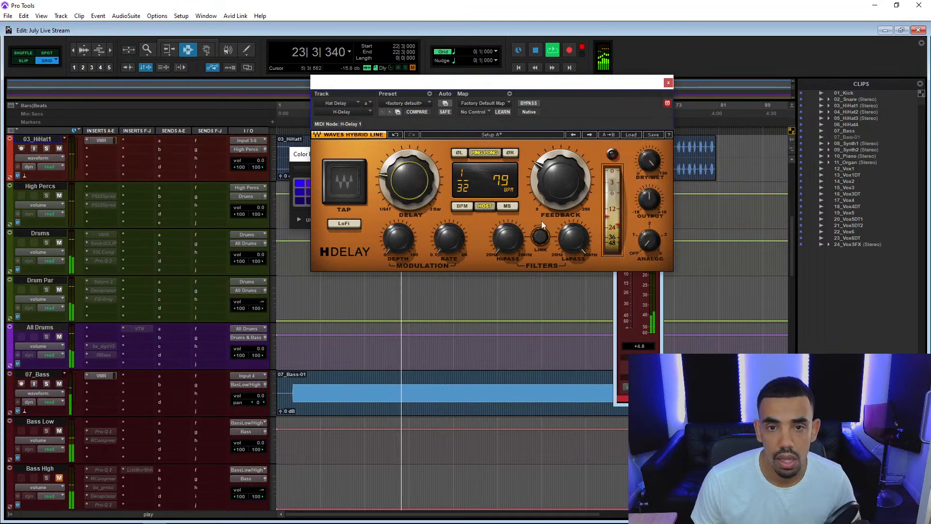
{"action": "left_click", "coordinate": [616, 287]}
{"action": "key", "text": "space"}
{"action": "key", "text": "space"}
{"action": "left_click_drag", "start_coordinate": [636, 249], "coordinate": [638, 300]}
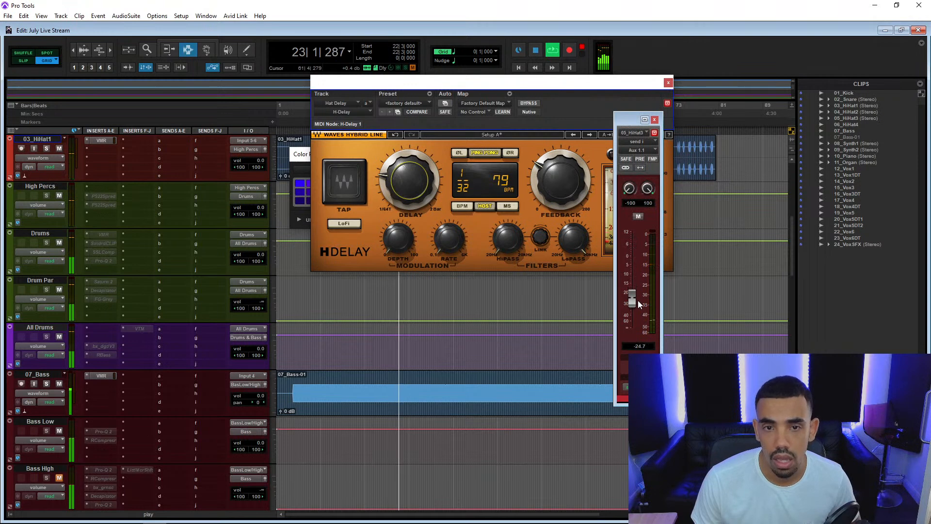
{"action": "left_click_drag", "start_coordinate": [416, 179], "coordinate": [416, 188]}
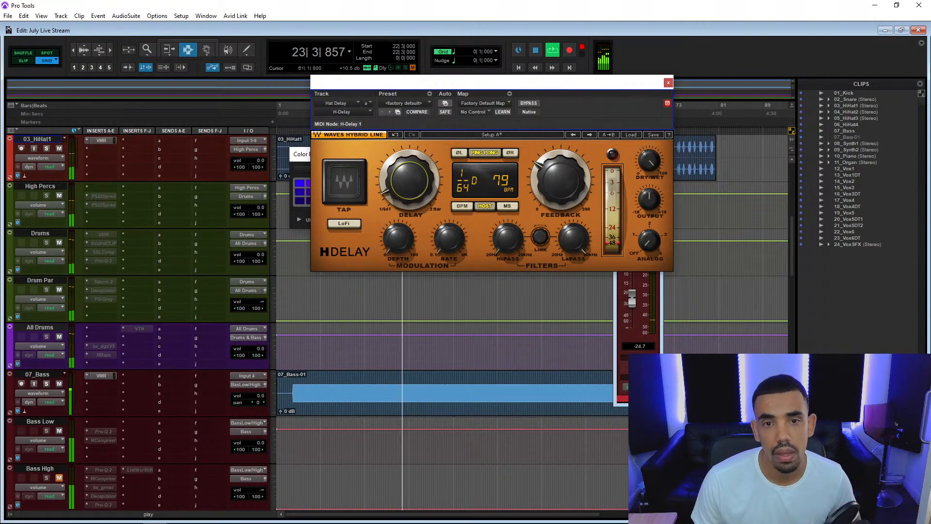
{"action": "key", "text": "space"}
{"action": "key", "text": "space"}
{"action": "mouse_move", "coordinate": [632, 301]}
{"action": "left_mouse_down"}
{"action": "mouse_move", "coordinate": [630, 269]}
{"action": "mouse_move", "coordinate": [633, 308]}
{"action": "left_mouse_up"}
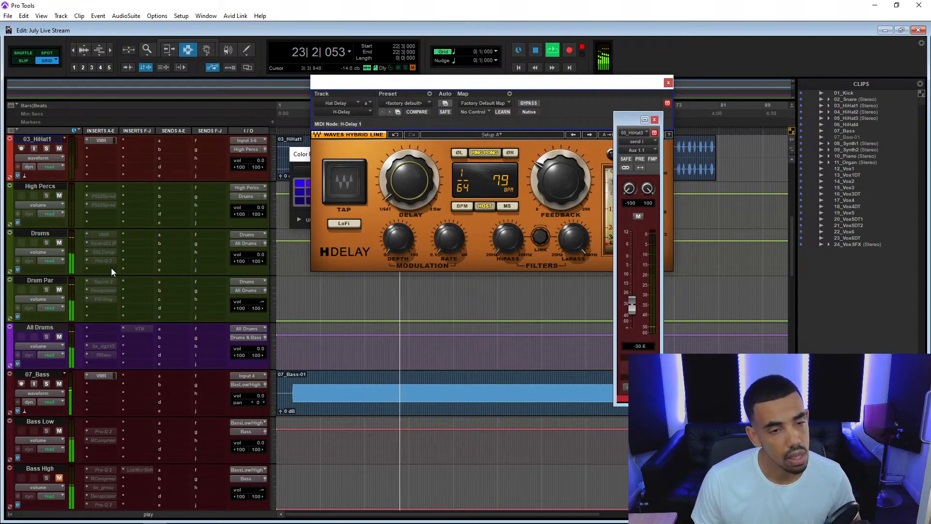
Compare the playing mix with the Music track muted and unmuted, and stop playback.
{"action": "scroll", "coordinate": [112, 267], "scroll_direction": "down", "scroll_amount": 6}
{"action": "left_click", "coordinate": [59, 383]}
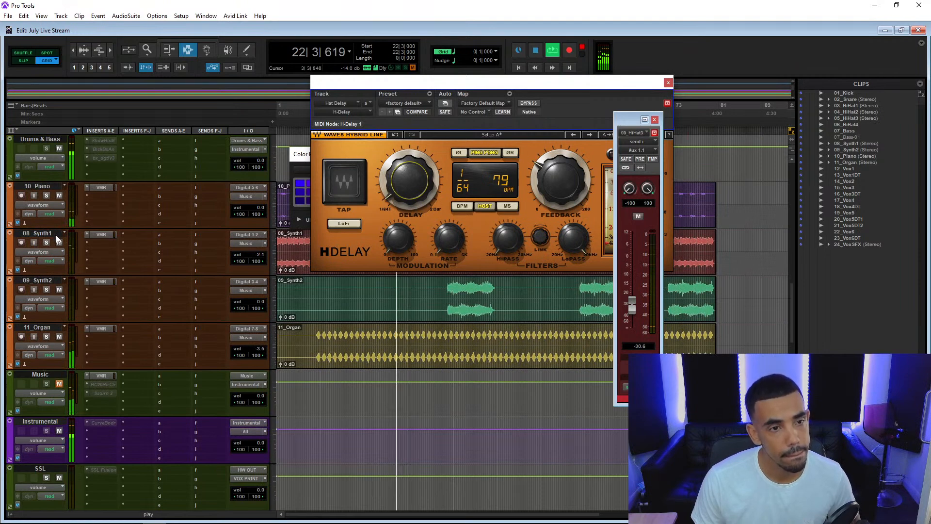
{"action": "left_click", "coordinate": [59, 384]}
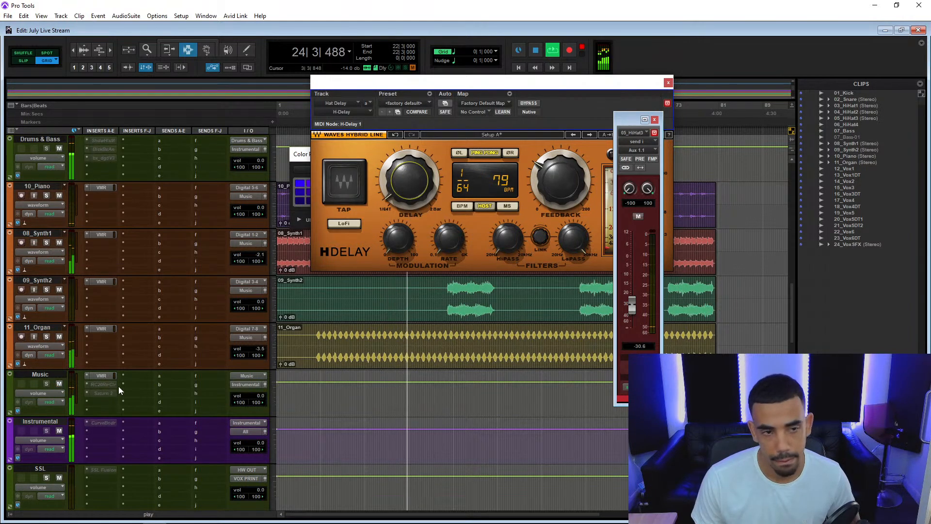
{"action": "key", "text": "space"}
{"action": "scroll", "coordinate": [118, 386], "scroll_direction": "up", "scroll_amount": 7}
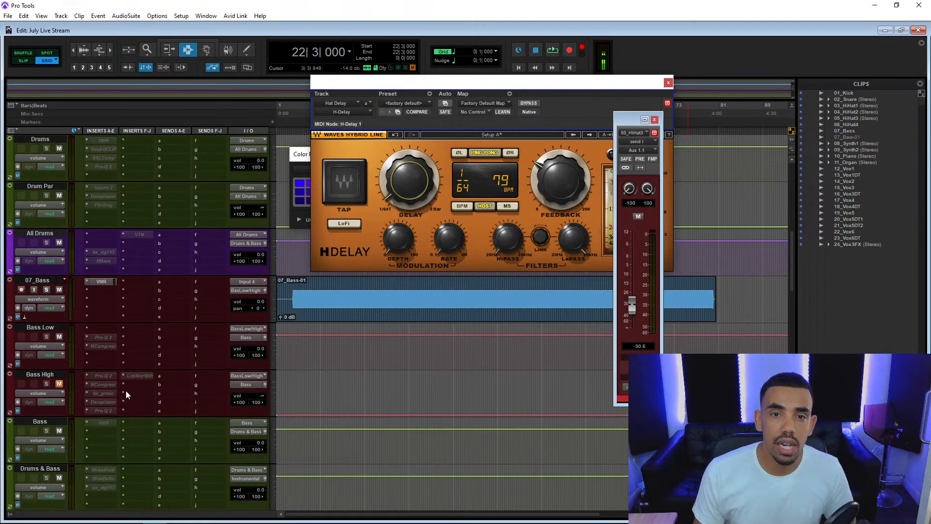
Move the H-Delay plug-in window off the upper tracks and close it.
{"action": "scroll", "coordinate": [200, 246], "scroll_direction": "up", "scroll_amount": 6}
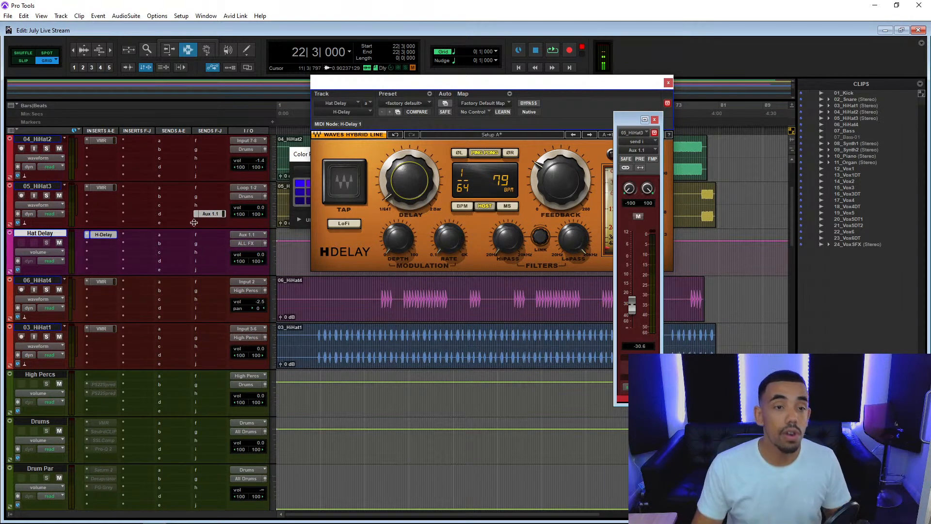
{"action": "left_click_drag", "start_coordinate": [536, 83], "coordinate": [433, 375]}
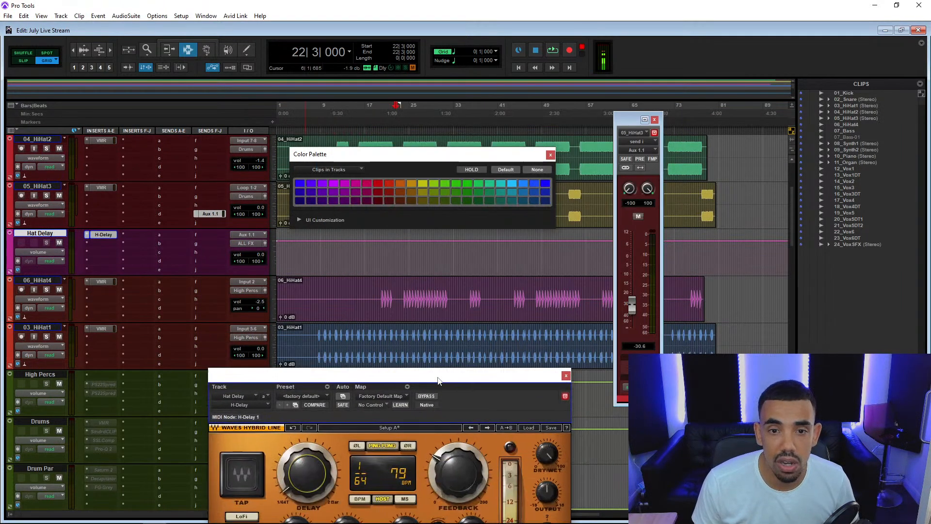
{"action": "scroll", "coordinate": [426, 321], "scroll_direction": "up", "scroll_amount": 2}
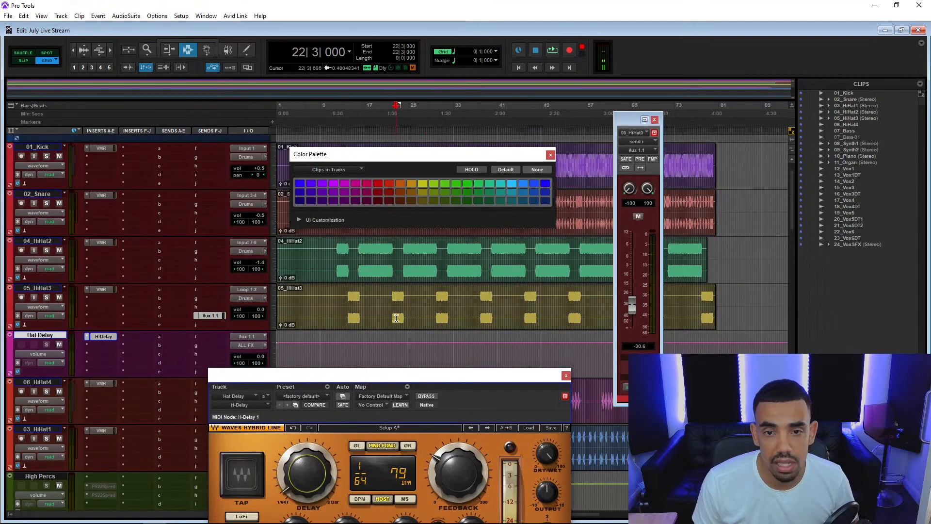
{"action": "left_click", "coordinate": [566, 377]}
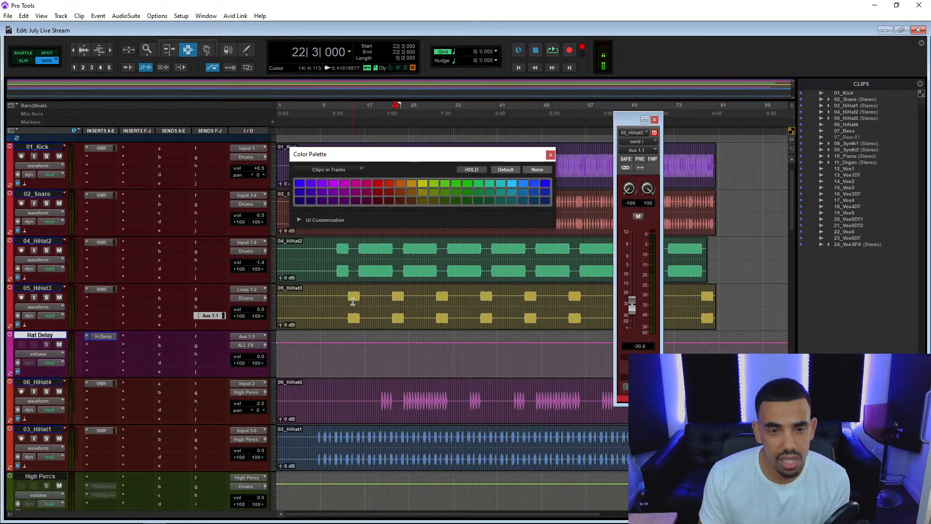
Play the mix from 14|2|000 and lower 04_HiHat2's volume to -1.8 dB during playback.
{"action": "left_click_drag", "start_coordinate": [347, 303], "coordinate": [359, 305]}
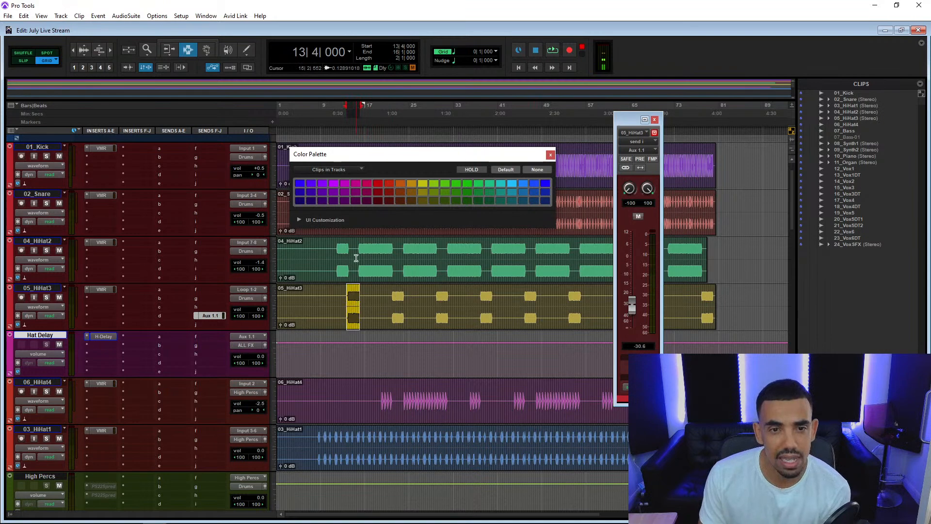
{"action": "left_click", "coordinate": [360, 271]}
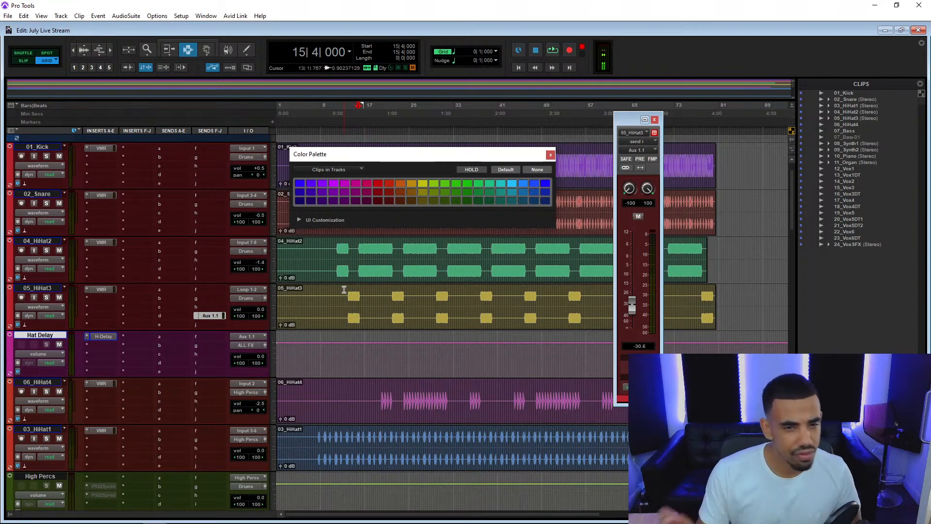
{"action": "key", "text": "space"}
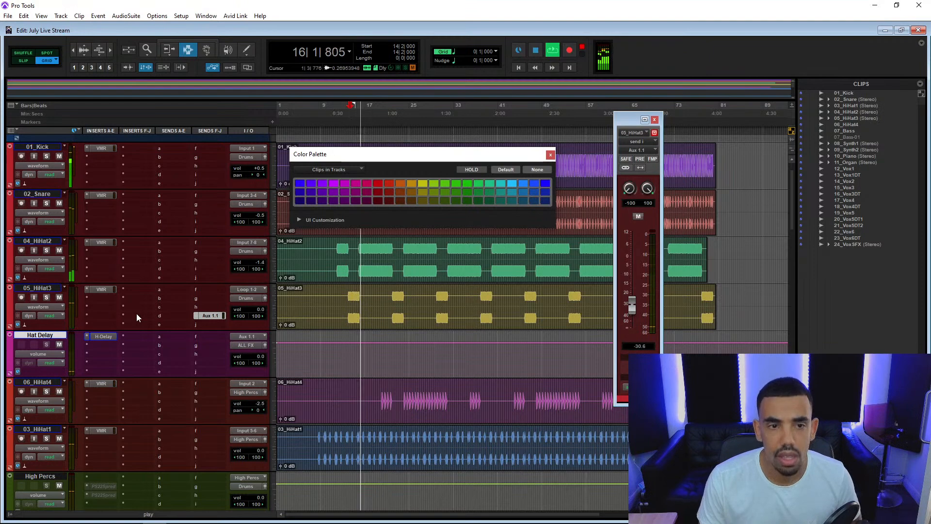
{"action": "scroll", "coordinate": [160, 306], "scroll_direction": "up", "scroll_amount": 1}
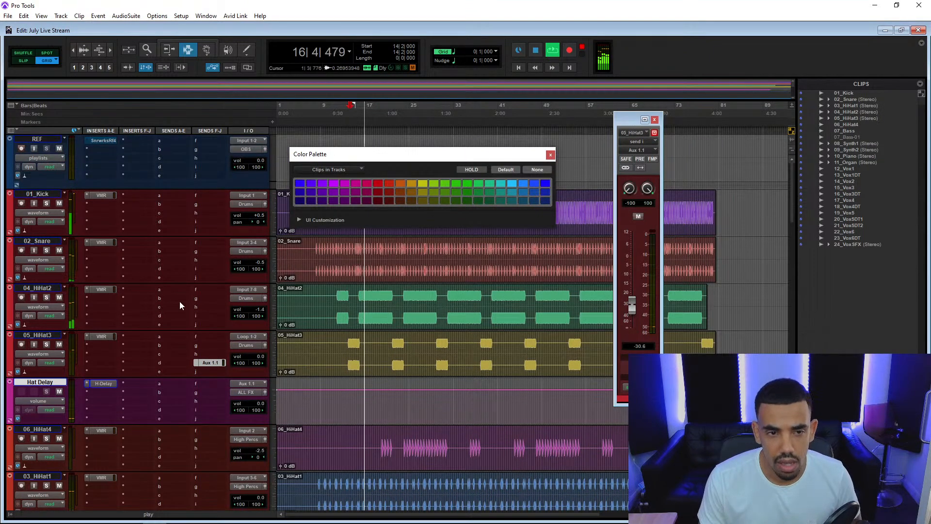
{"action": "left_click_drag", "start_coordinate": [263, 309], "coordinate": [265, 311]}
Insert the stereo FabFilter Pro-Q 2 in 04_HiHat2's second insert slot and place its window above the tracks.
{"action": "left_click", "coordinate": [100, 298]}
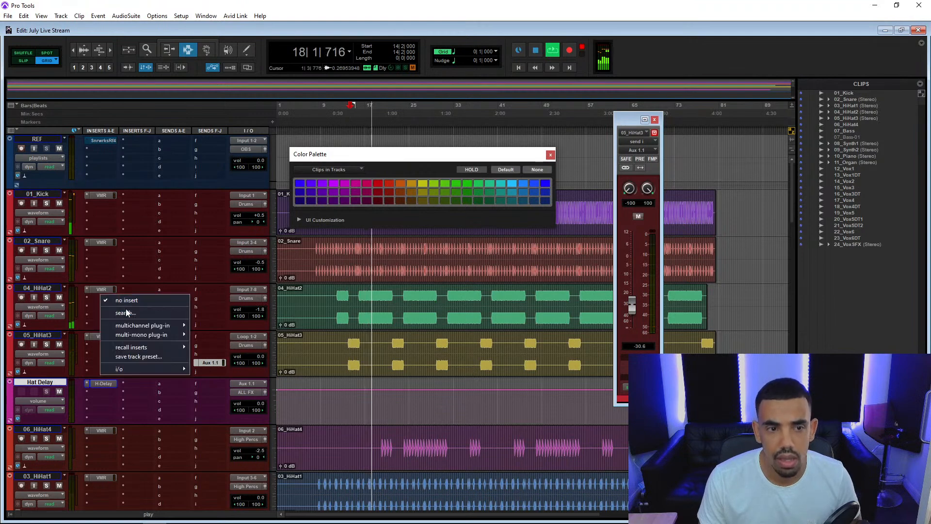
{"action": "type", "text": "pro"}
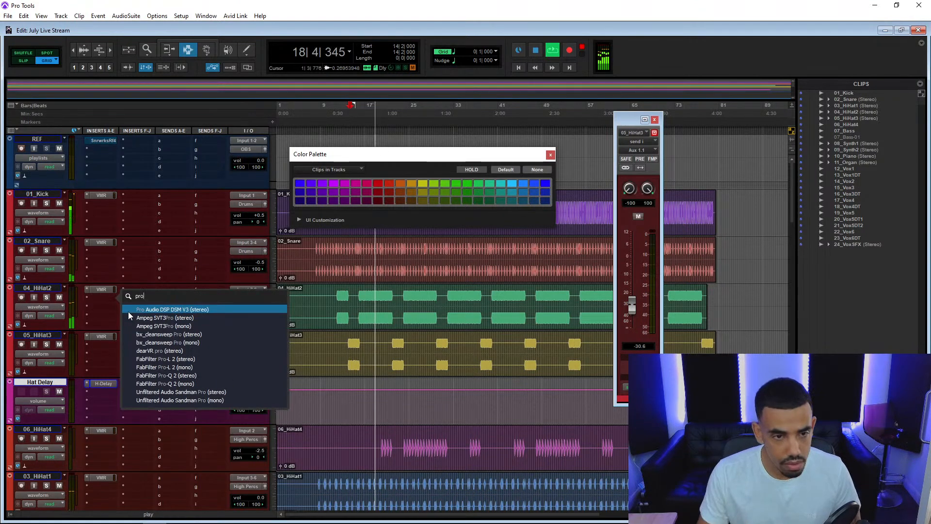
{"action": "left_click", "coordinate": [190, 376]}
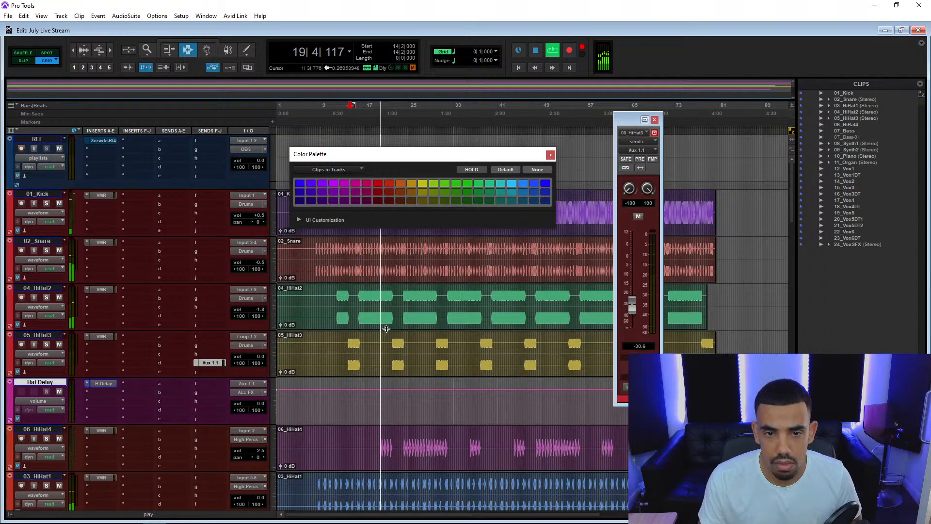
{"action": "left_click_drag", "start_coordinate": [429, 383], "coordinate": [411, 177]}
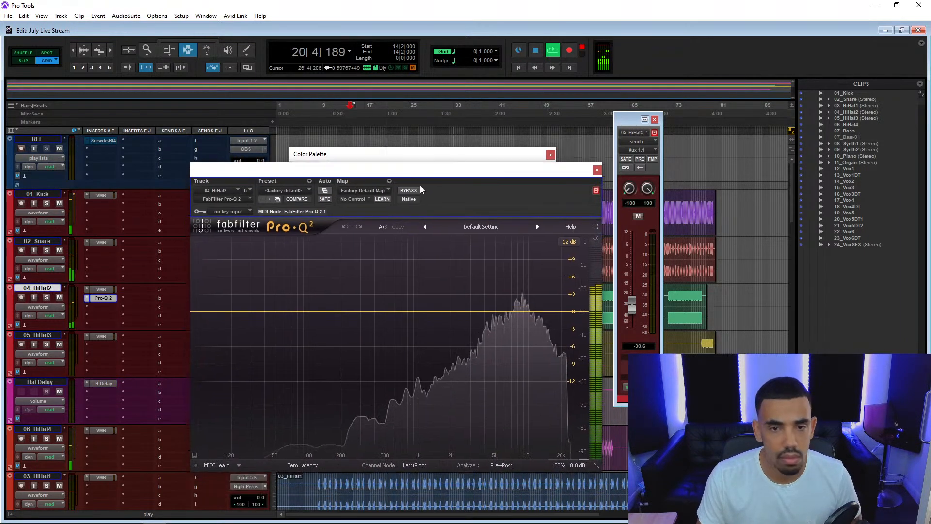
Sweep a bell band on 04_HiHat2's Pro-Q 2 and set it as a cut of about 8 dB near 4 kHz.
{"action": "left_click", "coordinate": [461, 309]}
{"action": "scroll", "coordinate": [463, 308], "scroll_direction": "up", "scroll_amount": 10}
{"action": "left_click_drag", "start_coordinate": [463, 307], "coordinate": [485, 135]}
{"action": "left_click_drag", "start_coordinate": [464, 412], "coordinate": [441, 519]}
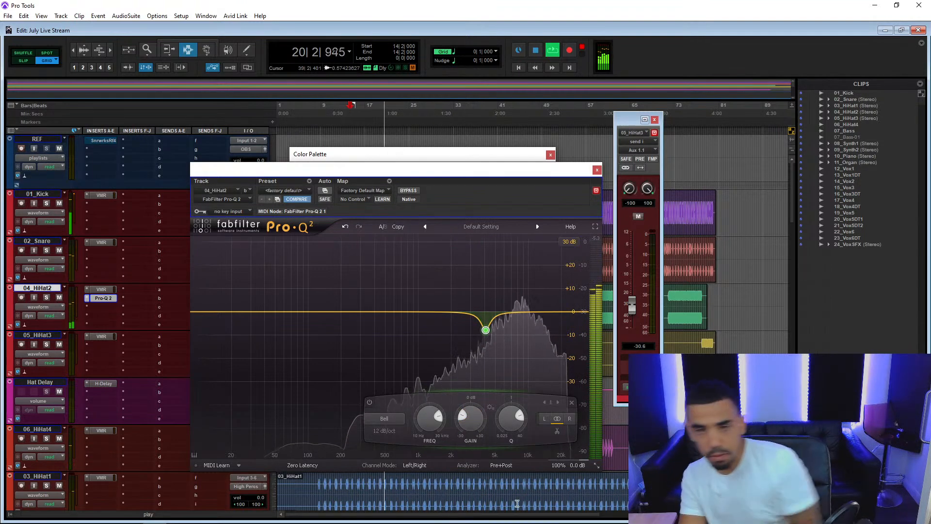
Close the Pro-Q 2, Color Palette and 05_HiHat3 send windows, and stop playback.
{"action": "left_click", "coordinate": [597, 169]}
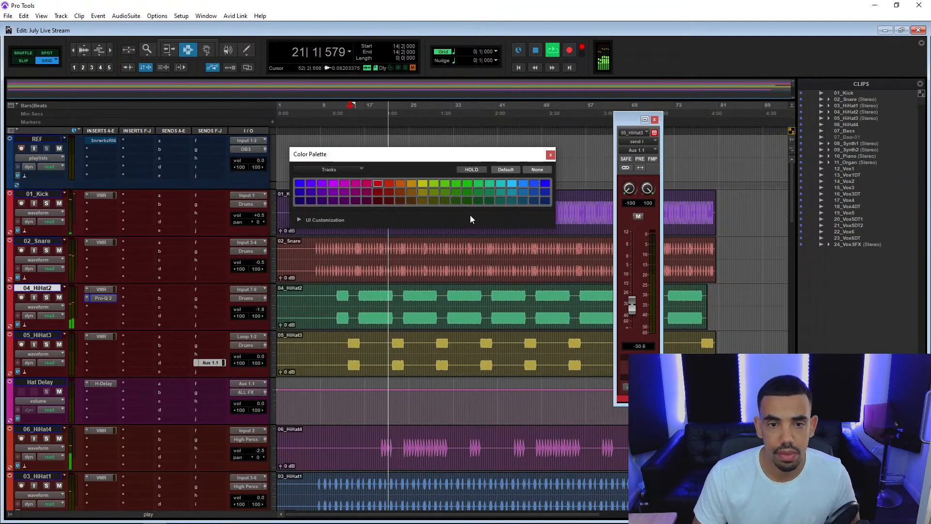
{"action": "left_click", "coordinate": [551, 155]}
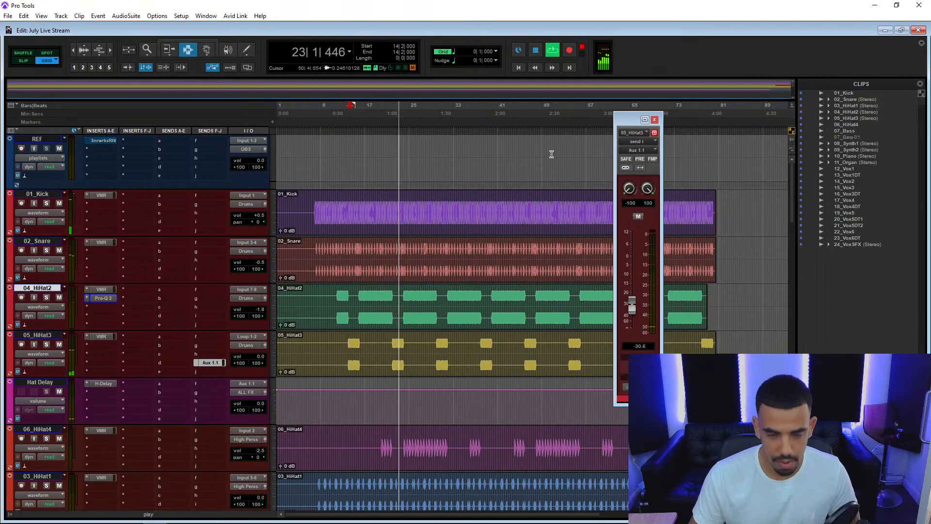
{"action": "key", "text": "space"}
{"action": "scroll", "coordinate": [366, 286], "scroll_direction": "down", "scroll_amount": 3}
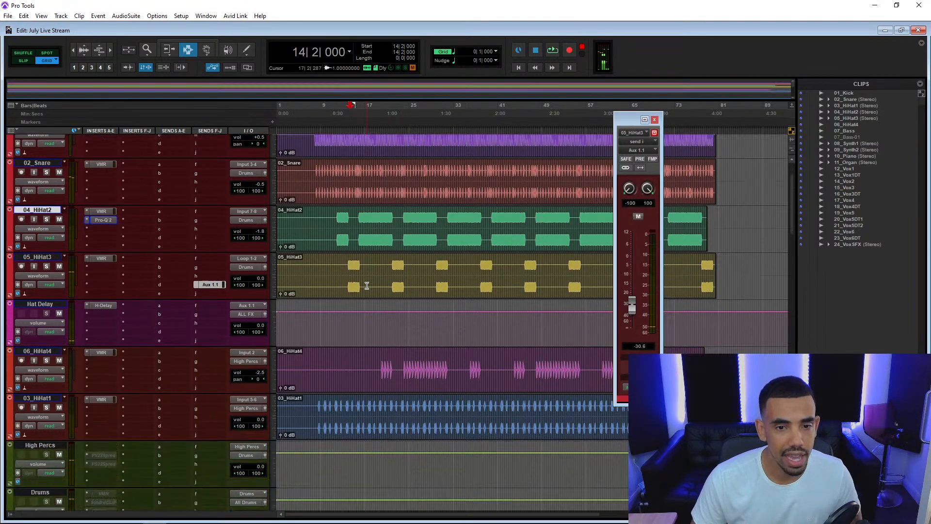
{"action": "scroll", "coordinate": [367, 286], "scroll_direction": "down", "scroll_amount": 8}
{"action": "scroll", "coordinate": [367, 285], "scroll_direction": "up", "scroll_amount": 15}
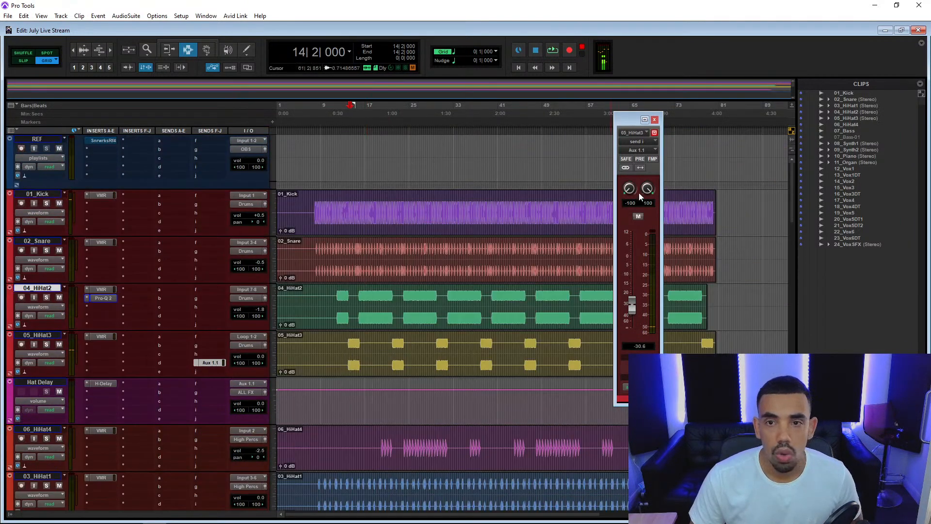
{"action": "left_click", "coordinate": [655, 120]}
Select the 06_HiHat4 section from 24|1|000 to 32|1|000 and play it in the mix.
{"action": "scroll", "coordinate": [126, 264], "scroll_direction": "down", "scroll_amount": 4}
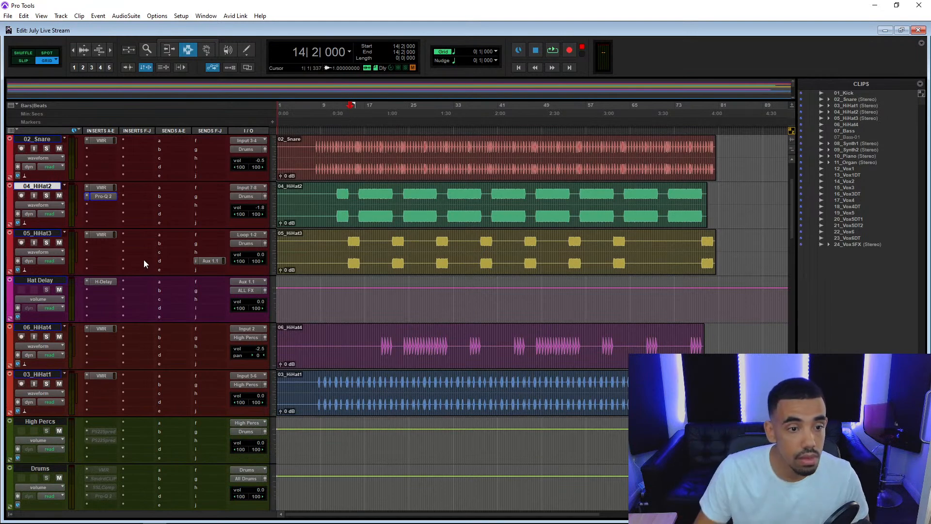
{"action": "scroll", "coordinate": [165, 350], "scroll_direction": "down", "scroll_amount": 2}
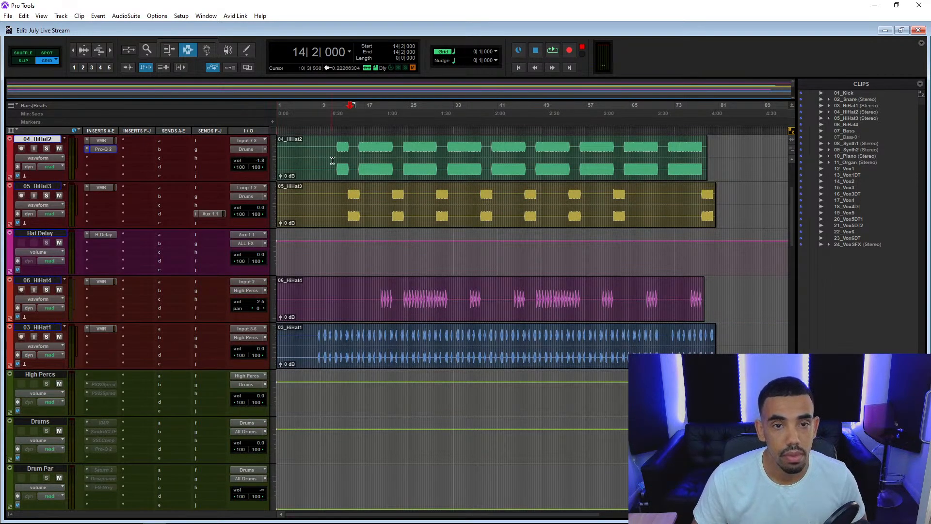
{"action": "scroll", "coordinate": [339, 174], "scroll_direction": "up", "scroll_amount": 4}
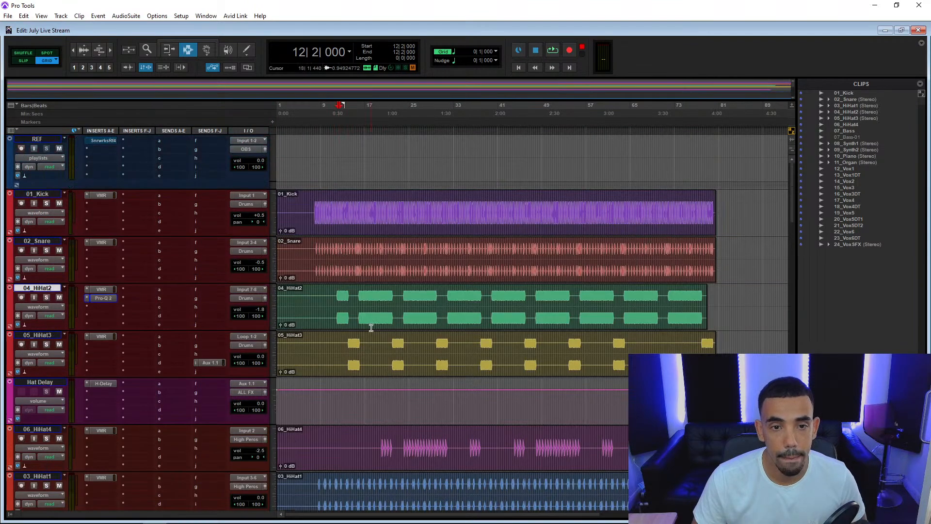
{"action": "scroll", "coordinate": [371, 324], "scroll_direction": "down", "scroll_amount": 6}
{"action": "scroll", "coordinate": [372, 320], "scroll_direction": "up", "scroll_amount": 4}
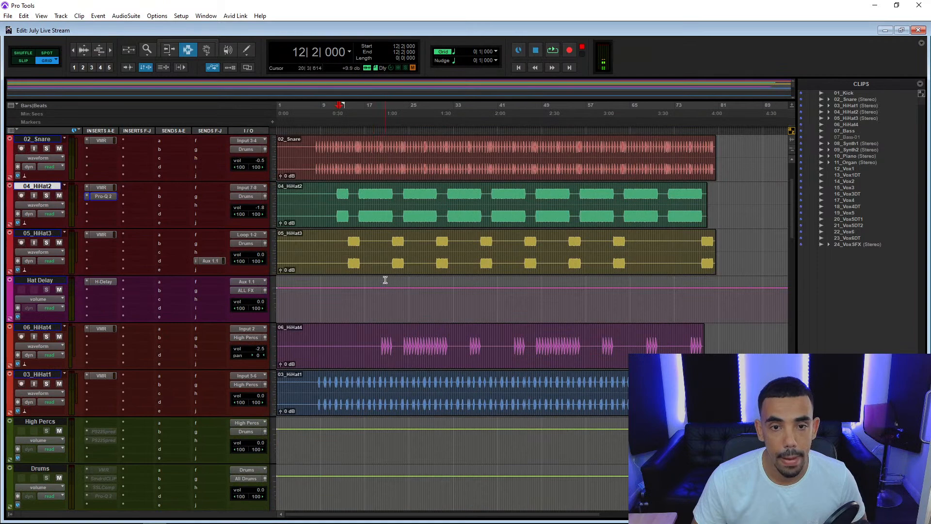
{"action": "scroll", "coordinate": [385, 280], "scroll_direction": "up", "scroll_amount": 1}
{"action": "left_click_drag", "start_coordinate": [403, 366], "coordinate": [448, 378]}
{"action": "key", "text": "space"}
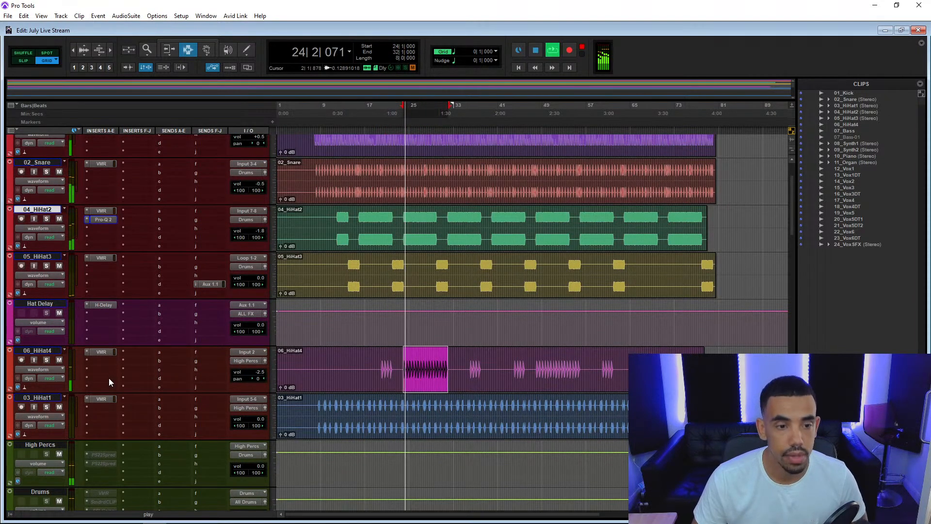
Activate both inactive PS22 Spread inserts on the High Percs track during playback.
{"action": "scroll", "coordinate": [109, 444], "scroll_direction": "down", "scroll_amount": 5}
{"action": "right_click", "coordinate": [100, 339]}
{"action": "left_click", "coordinate": [116, 349]}
{"action": "right_click", "coordinate": [106, 347]}
{"action": "left_click", "coordinate": [121, 358]}
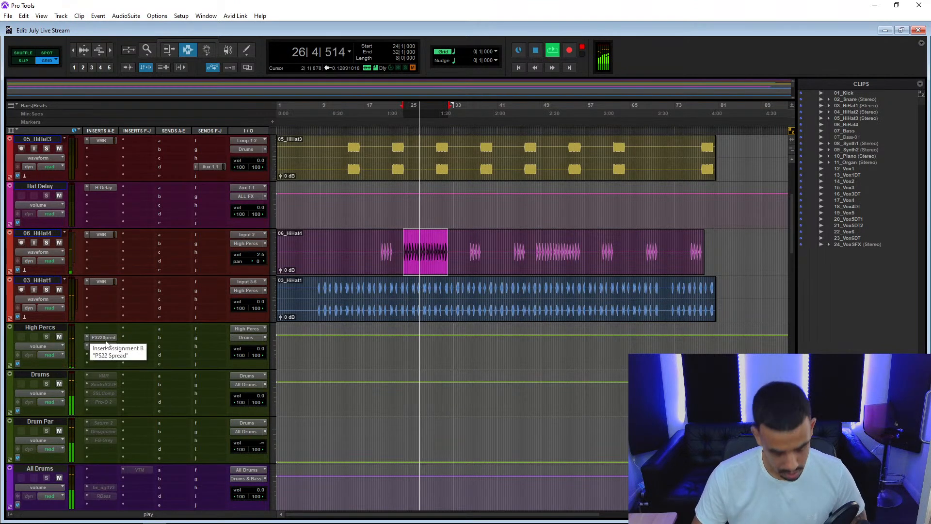
Compare the playing mix with both High Percs PS22 Spread inserts bypassed and enabled, and stop playback.
{"action": "left_click", "coordinate": [107, 341], "text": "ctrl+shift"}
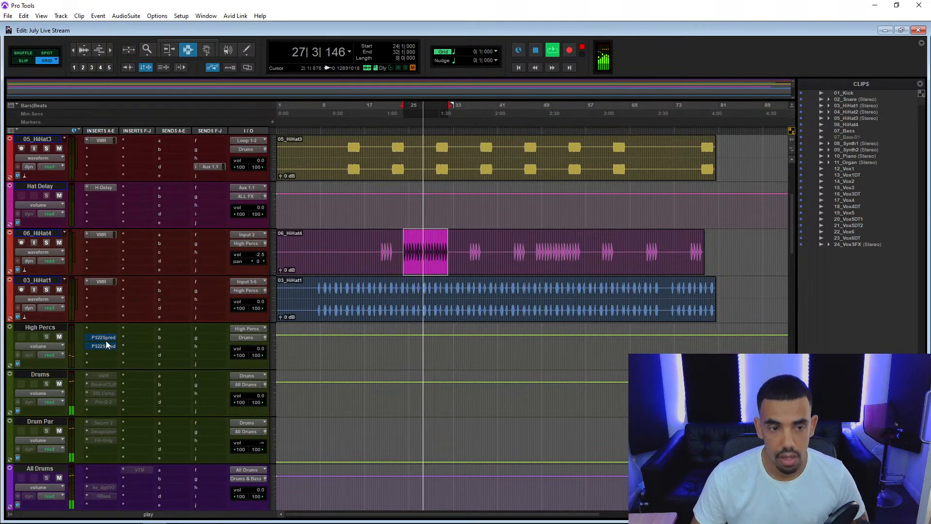
{"action": "left_click", "coordinate": [107, 341], "text": "ctrl+shift"}
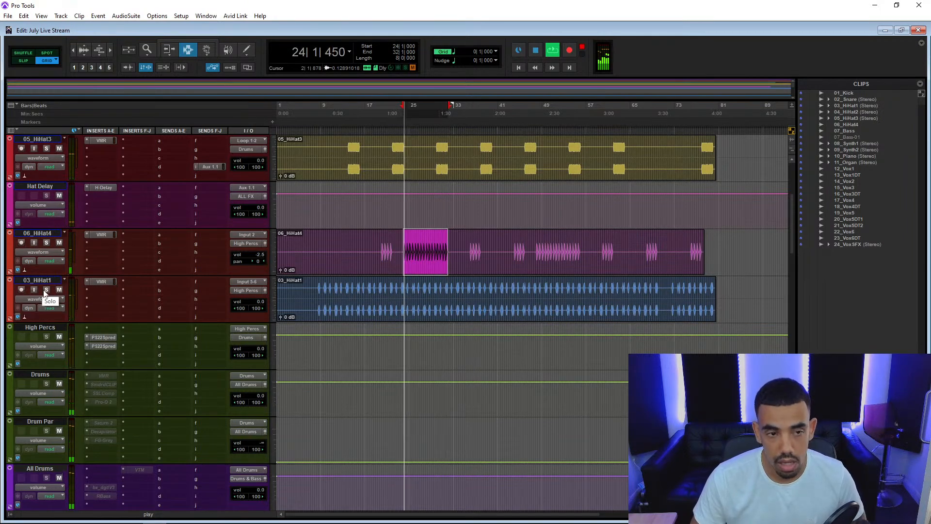
{"action": "scroll", "coordinate": [105, 339], "scroll_direction": "down", "scroll_amount": 4}
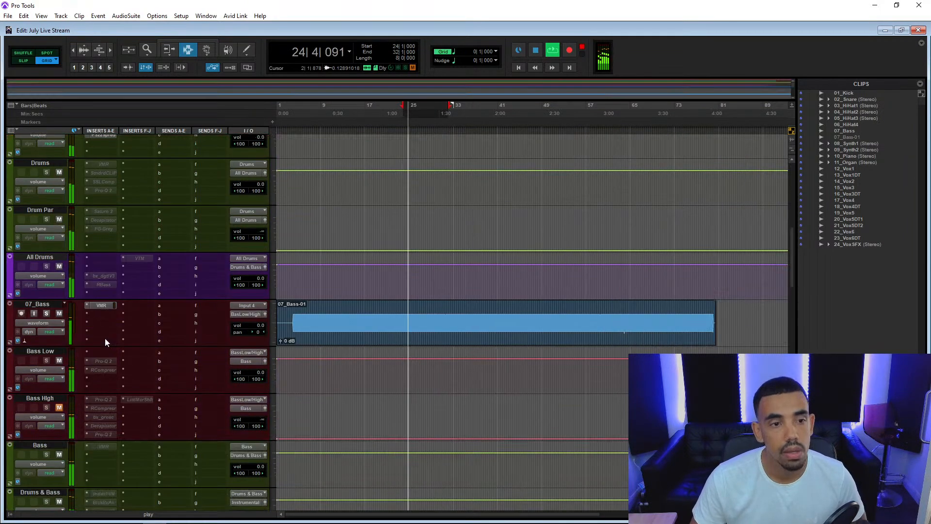
{"action": "scroll", "coordinate": [107, 315], "scroll_direction": "up", "scroll_amount": 1}
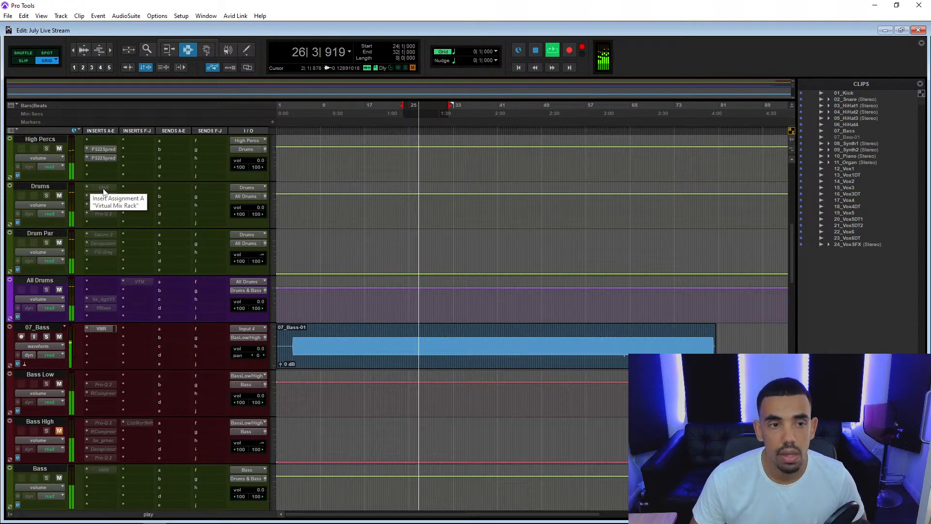
{"action": "key", "text": "space"}
Play the mix from 24|1|000 and activate the inactive RCompressor insert on Bass Low.
{"action": "scroll", "coordinate": [112, 244], "scroll_direction": "down", "scroll_amount": 1}
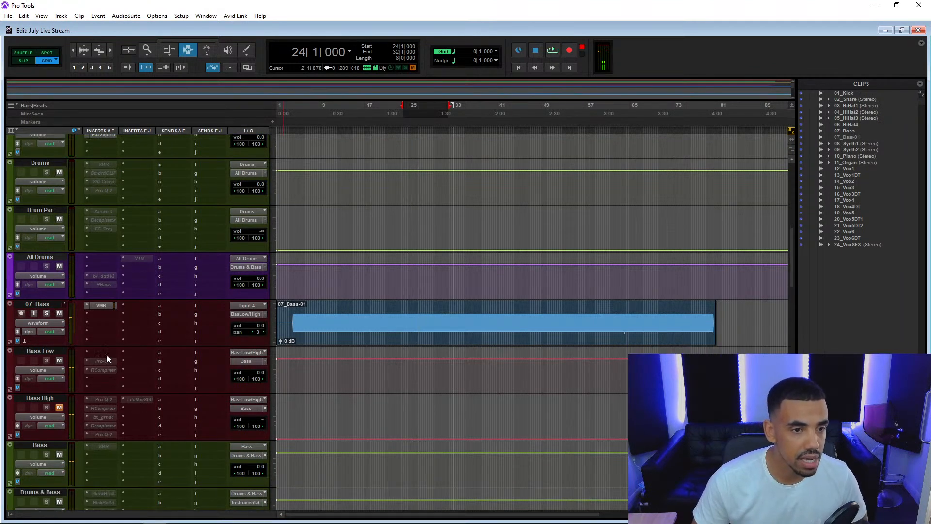
{"action": "scroll", "coordinate": [110, 353], "scroll_direction": "down", "scroll_amount": 2}
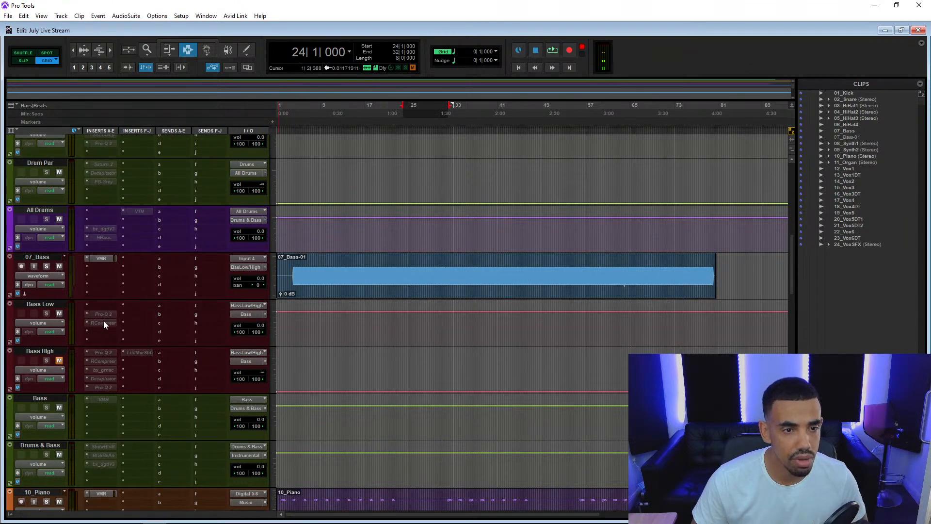
{"action": "key", "text": "space"}
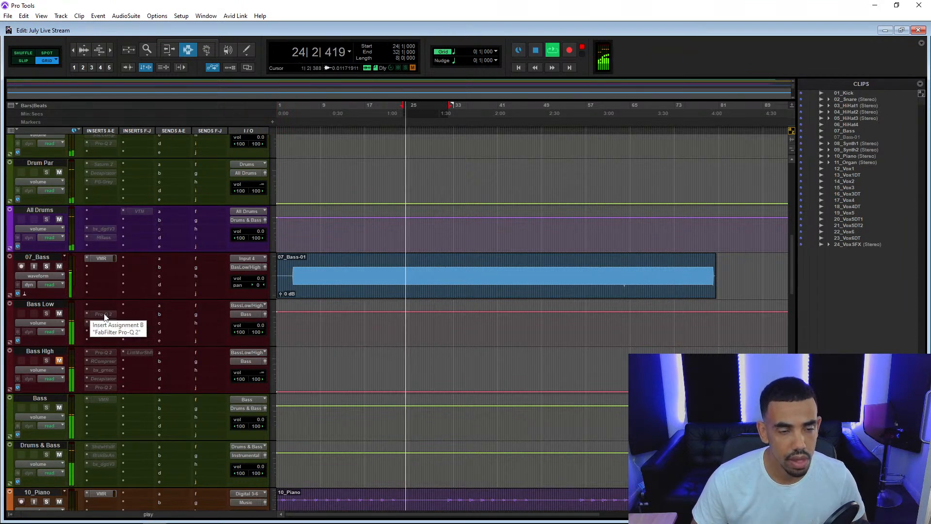
{"action": "right_click", "coordinate": [106, 322]}
{"action": "left_click", "coordinate": [129, 334]}
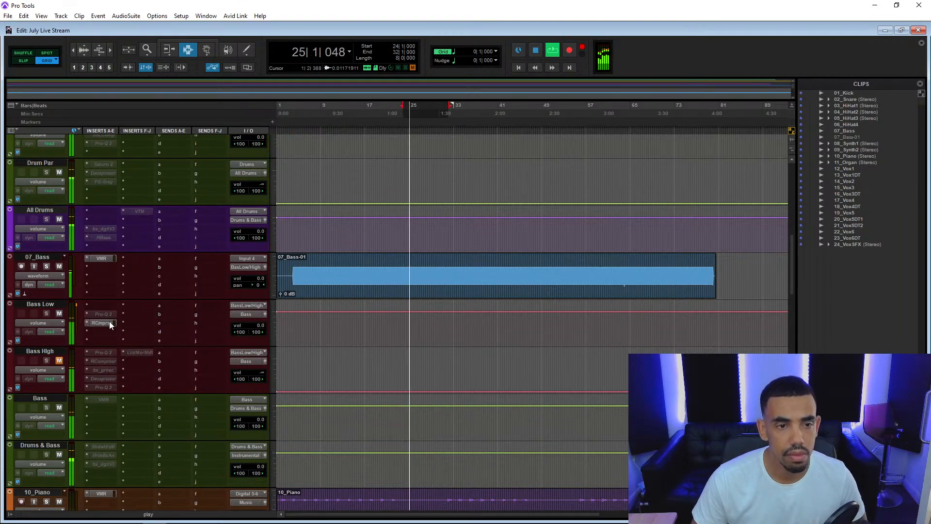
Open Bass Low's RCompressor and set its threshold to -24.0.
{"action": "left_click", "coordinate": [103, 322]}
{"action": "scroll", "coordinate": [233, 291], "scroll_direction": "up", "scroll_amount": 3}
{"action": "left_click_drag", "start_coordinate": [278, 316], "coordinate": [278, 306]}
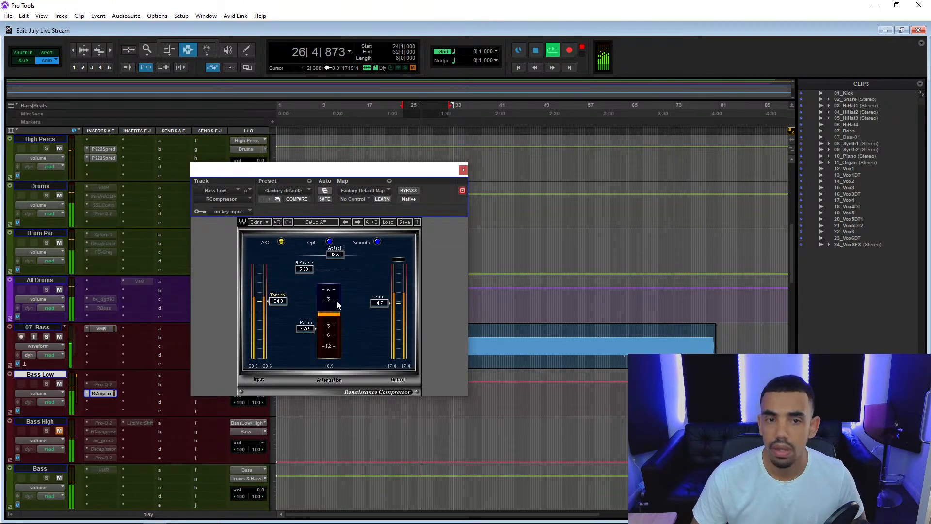
Stop playback and open the Sonarworks Reference 4 insert on the MASTER track.
{"action": "scroll", "coordinate": [74, 351], "scroll_direction": "down", "scroll_amount": 10}
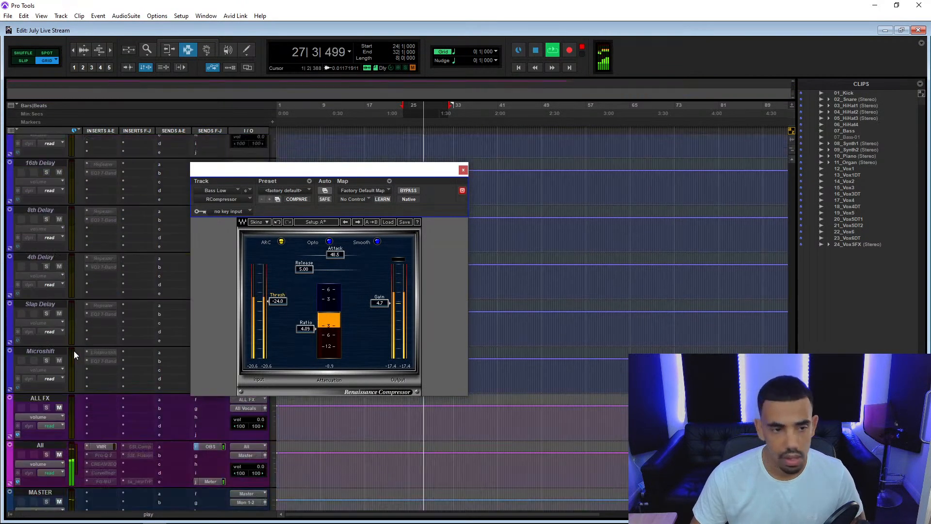
{"action": "scroll", "coordinate": [74, 351], "scroll_direction": "down", "scroll_amount": 3}
{"action": "key", "text": "space"}
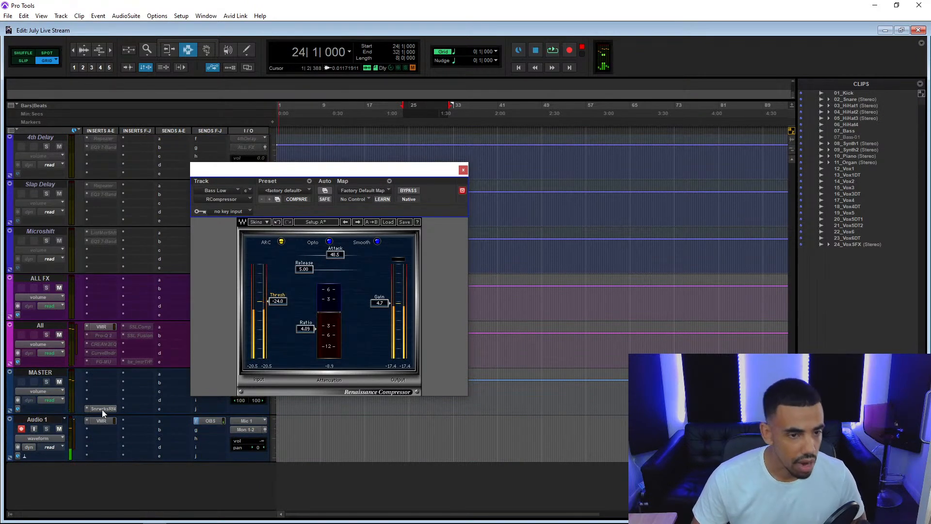
{"action": "left_click", "coordinate": [101, 409]}
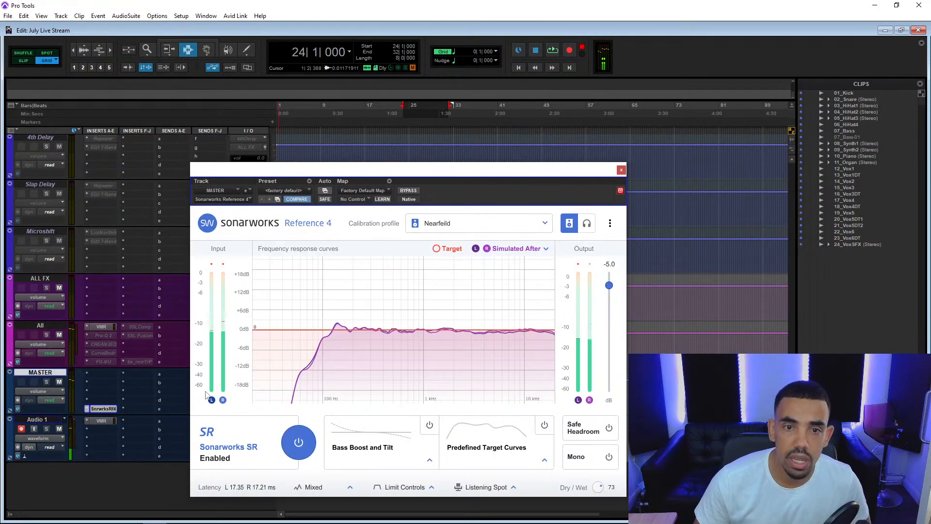
Switch the Sonarworks calibration profile to Midfield, set its dry/wet to 90, and close the plug-in.
{"action": "left_click", "coordinate": [513, 222]}
{"action": "left_click", "coordinate": [494, 286]}
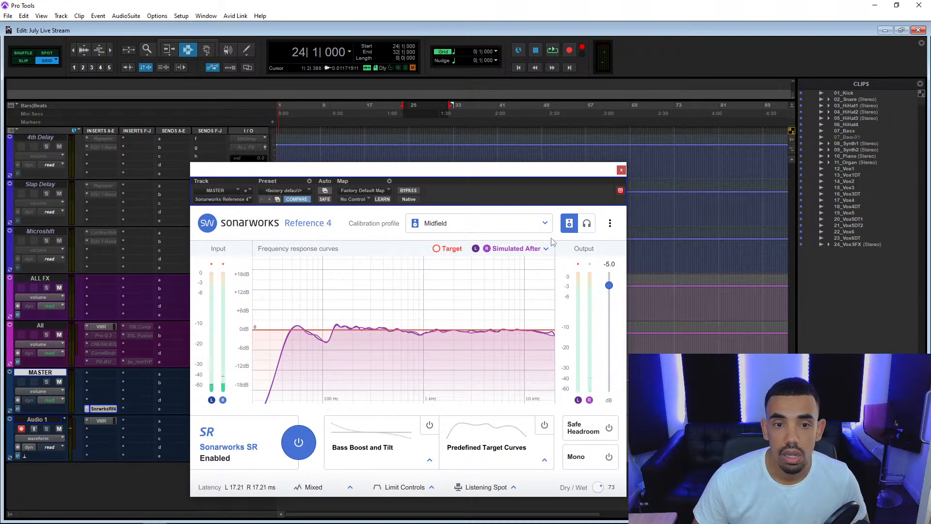
{"action": "left_click_drag", "start_coordinate": [602, 486], "coordinate": [606, 479]}
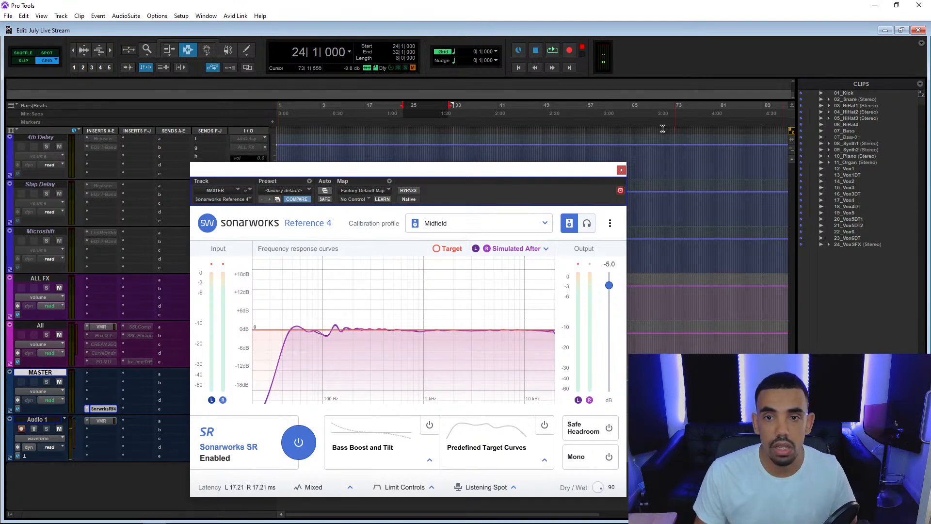
{"action": "left_click", "coordinate": [622, 170]}
Play the mix from 24|1|000 to check it through the Midfield calibration, and stop playback.
{"action": "key", "text": "space"}
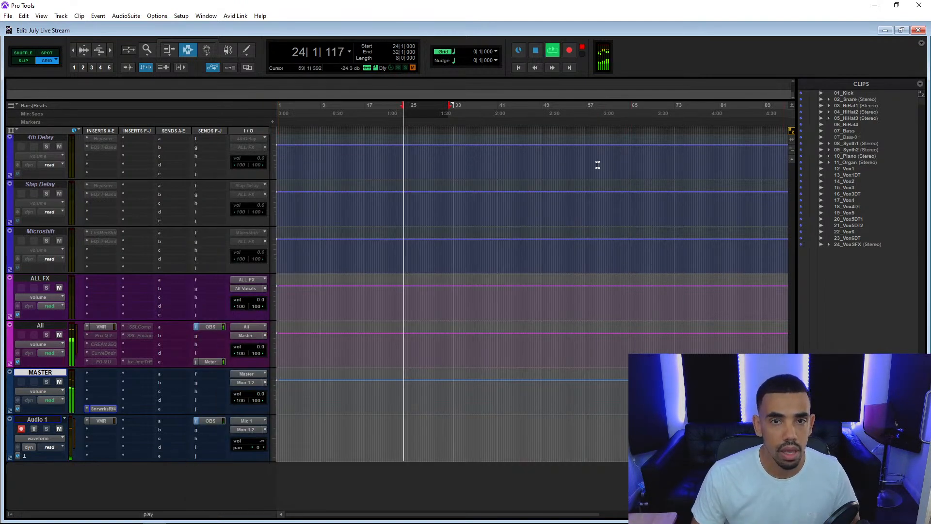
{"action": "key", "text": "space"}
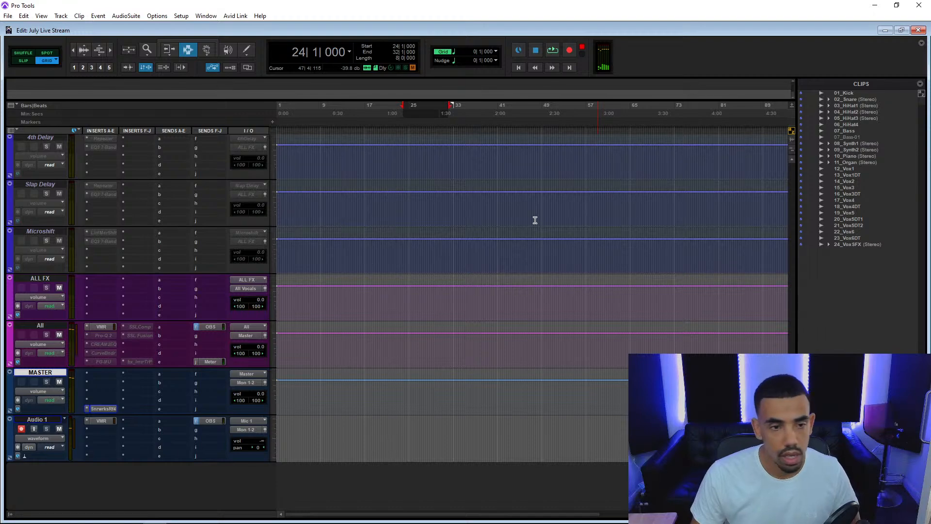
{"action": "scroll", "coordinate": [360, 245], "scroll_direction": "up", "scroll_amount": 7}
{"action": "scroll", "coordinate": [361, 246], "scroll_direction": "up", "scroll_amount": 15}
{"action": "key", "text": "space"}
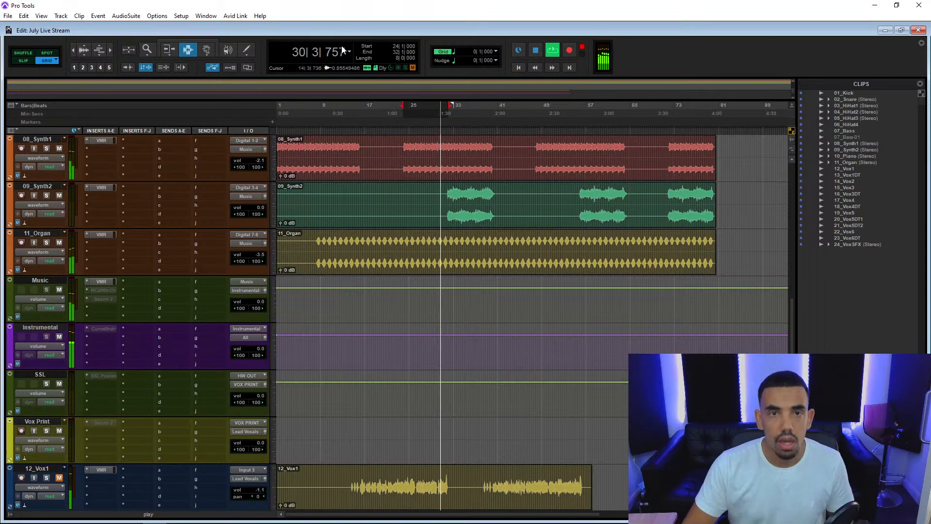
{"action": "key", "text": "space"}
{"action": "scroll", "coordinate": [175, 311], "scroll_direction": "down", "scroll_amount": 10}
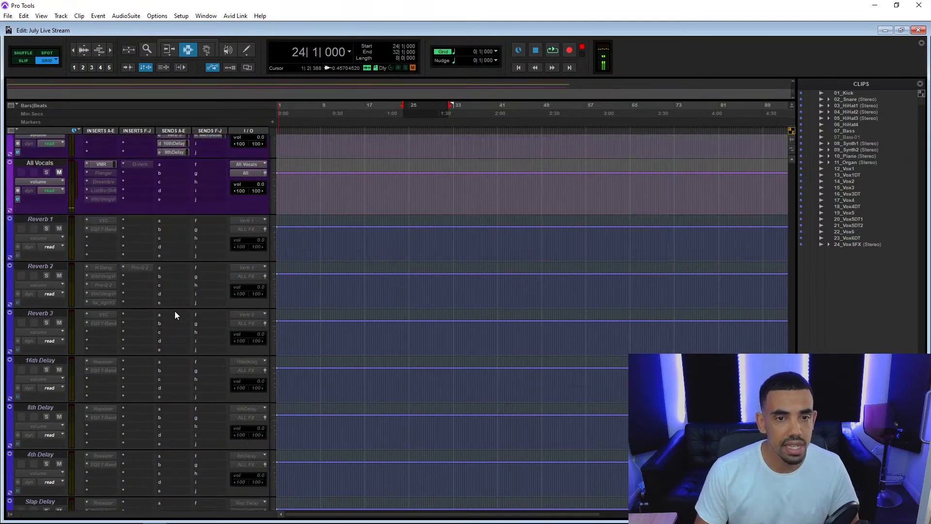
{"action": "scroll", "coordinate": [174, 314], "scroll_direction": "up", "scroll_amount": 9}
{"action": "scroll", "coordinate": [175, 314], "scroll_direction": "down", "scroll_amount": 3}
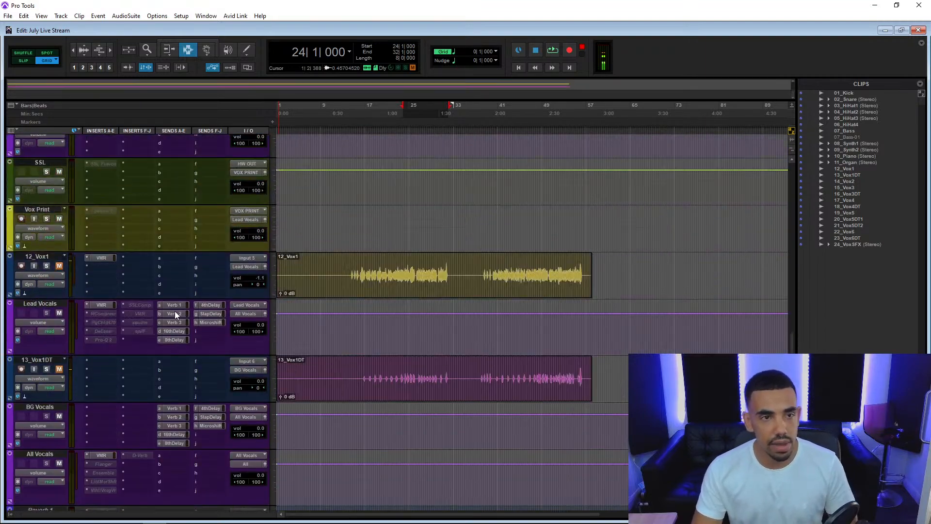
{"action": "scroll", "coordinate": [175, 314], "scroll_direction": "up", "scroll_amount": 3}
{"action": "scroll", "coordinate": [176, 315], "scroll_direction": "down", "scroll_amount": 3}
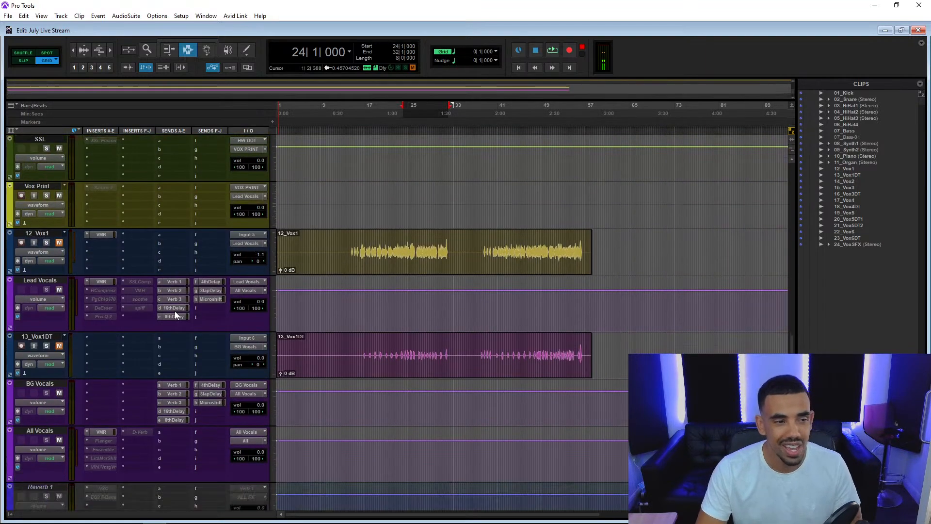
{"action": "scroll", "coordinate": [128, 306], "scroll_direction": "down", "scroll_amount": 3}
{"action": "scroll", "coordinate": [128, 307], "scroll_direction": "up", "scroll_amount": 2}
{"action": "scroll", "coordinate": [128, 307], "scroll_direction": "down", "scroll_amount": 5}
{"action": "scroll", "coordinate": [128, 307], "scroll_direction": "up", "scroll_amount": 9}
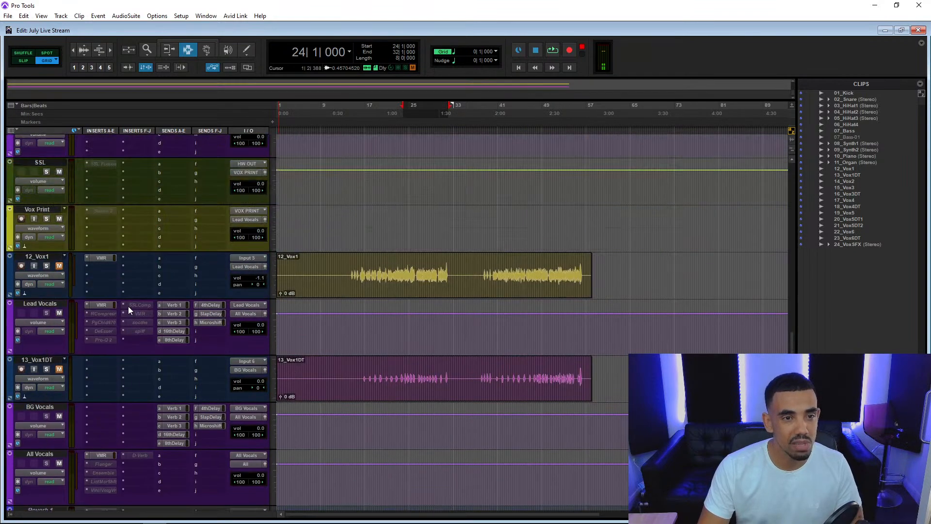
Activate the inactive Pro-Q 2 insert on Bass Low and open it.
{"action": "scroll", "coordinate": [128, 307], "scroll_direction": "up", "scroll_amount": 7}
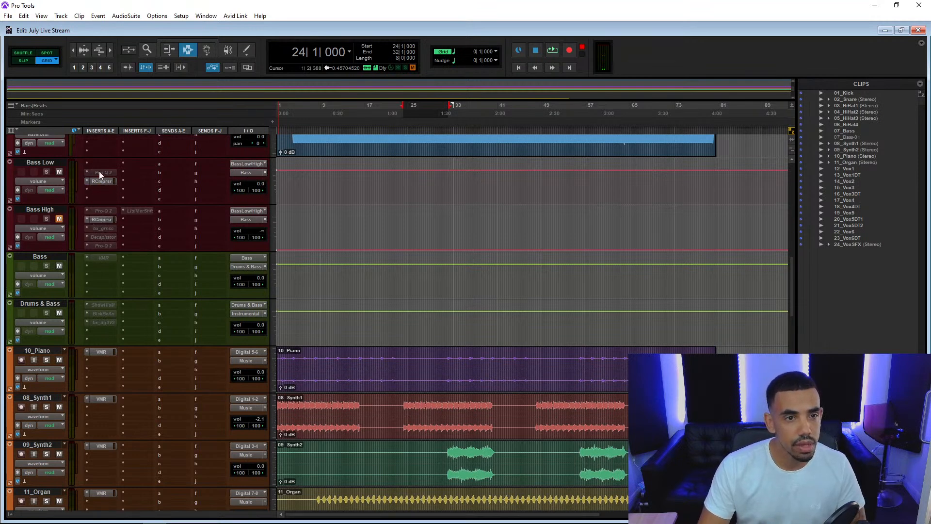
{"action": "right_click", "coordinate": [109, 170]}
{"action": "left_click", "coordinate": [130, 183]}
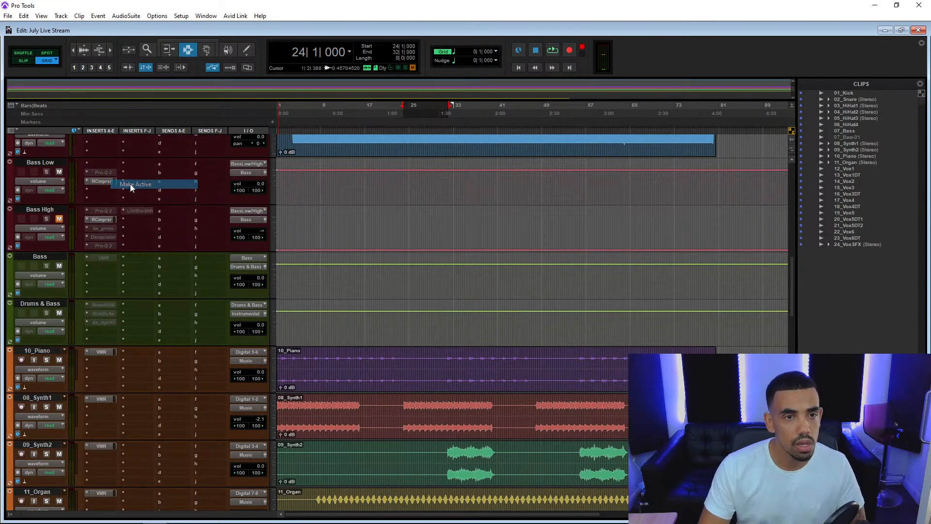
{"action": "left_click", "coordinate": [111, 170]}
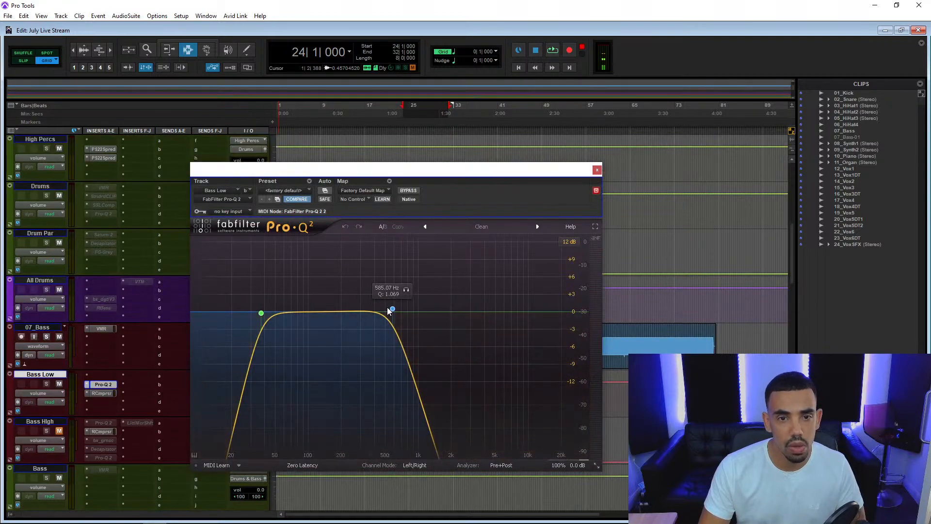
Play the mix, compare Bass Low's Pro-Q 2 bypassed and enabled, and close the plug-in.
{"action": "key", "text": "space"}
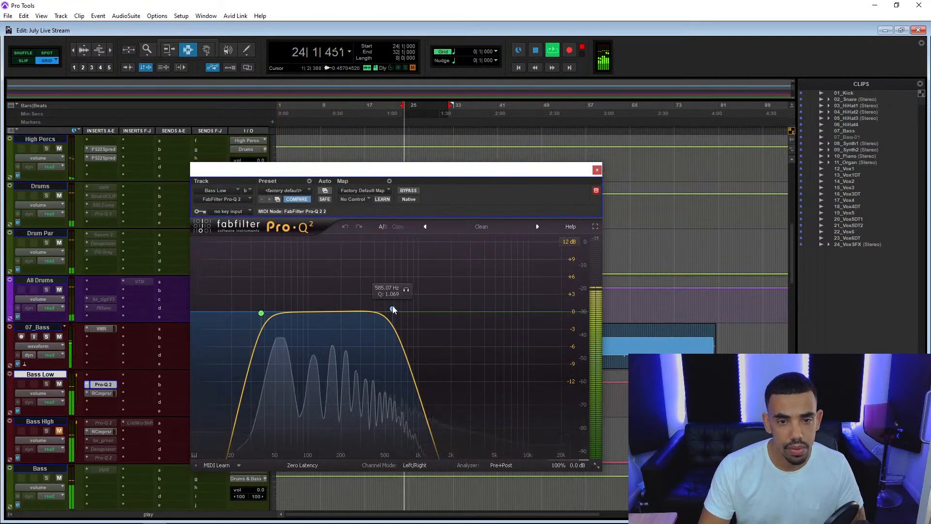
{"action": "left_click", "coordinate": [413, 190]}
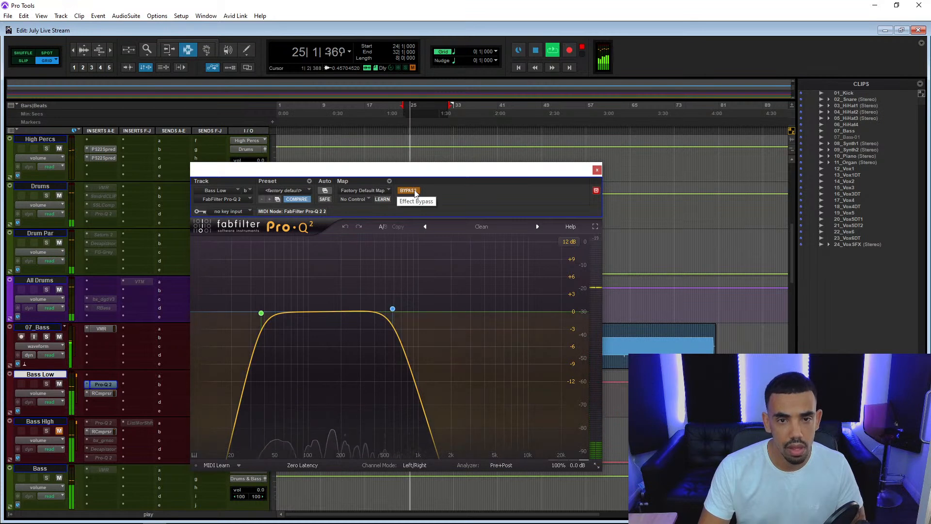
{"action": "left_click", "coordinate": [412, 190]}
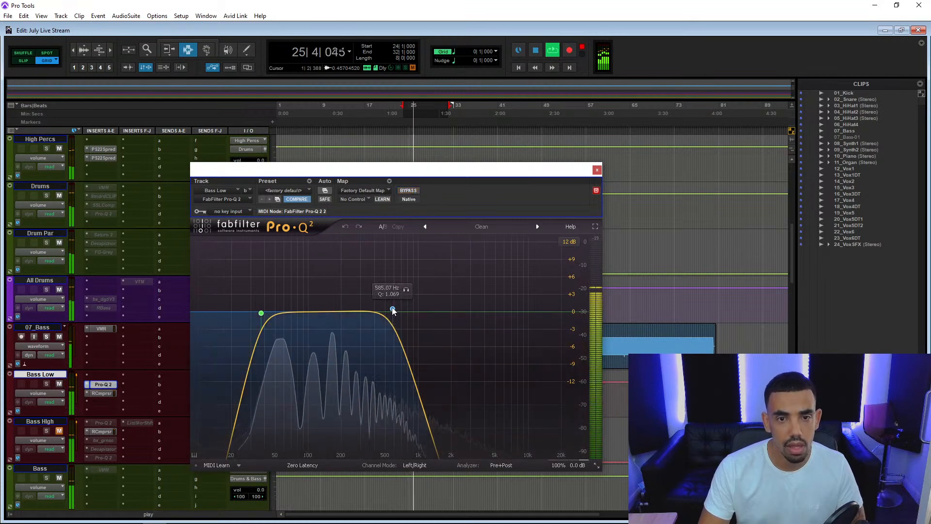
{"action": "left_click", "coordinate": [597, 170]}
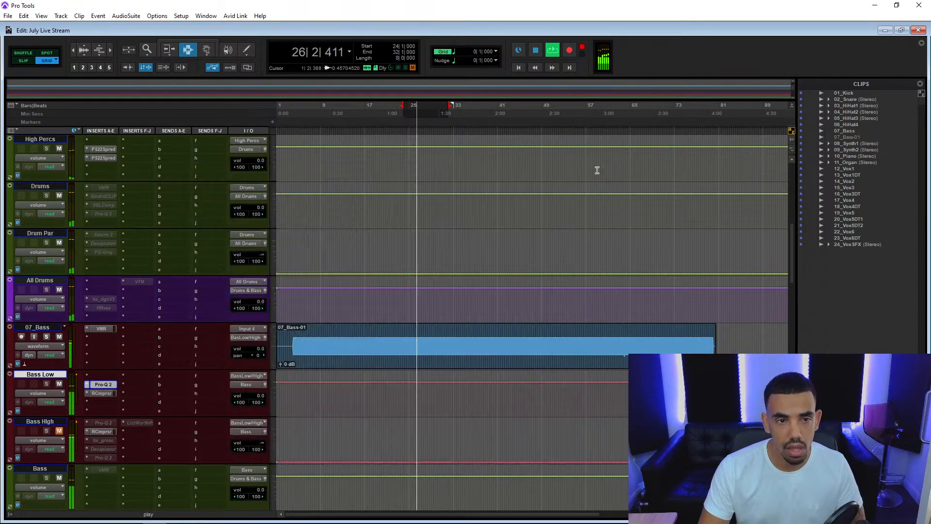
Activate Bass High's first Pro-Q 2 insert, bring the track in at volume 0.0 and mute Bass Low.
{"action": "left_click", "coordinate": [102, 422], "text": "ctrl+super"}
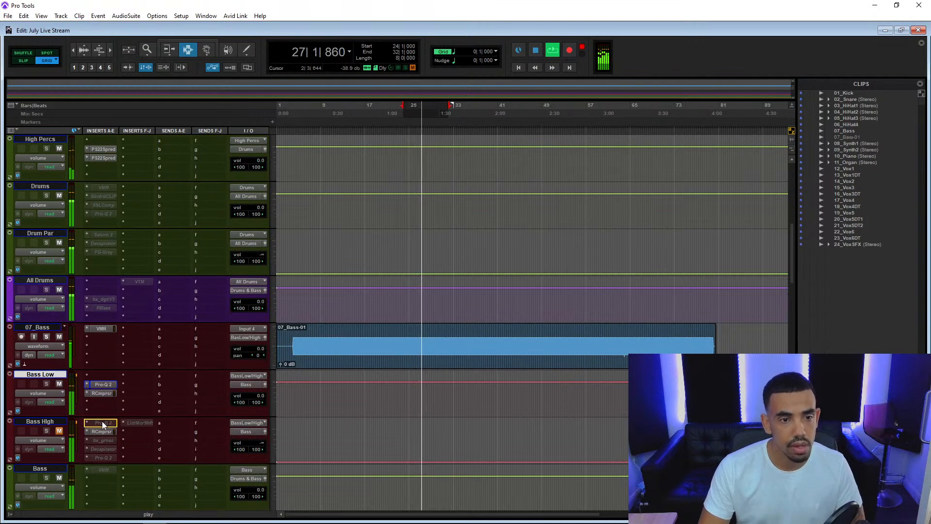
{"action": "left_click", "coordinate": [59, 385]}
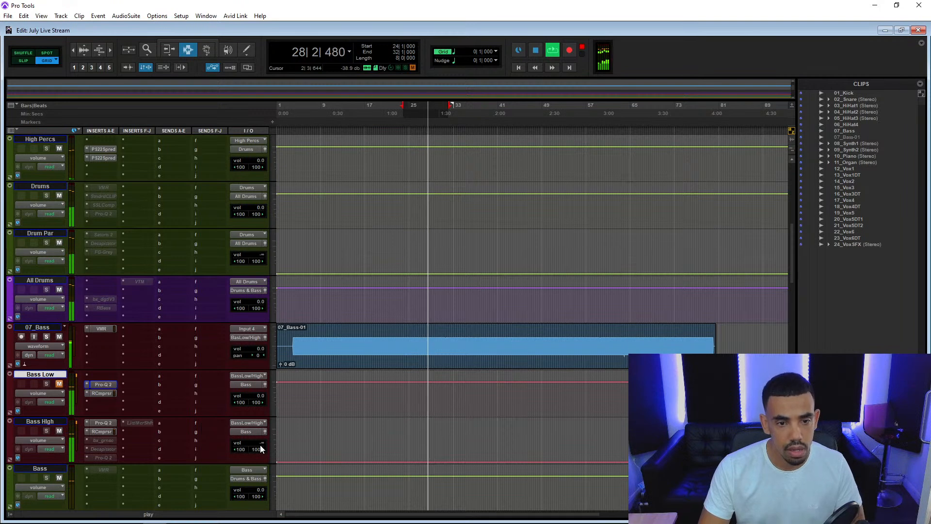
Activate the bx_greenscreamer insert on Bass High and turn up its Tone.
{"action": "right_click", "coordinate": [107, 441]}
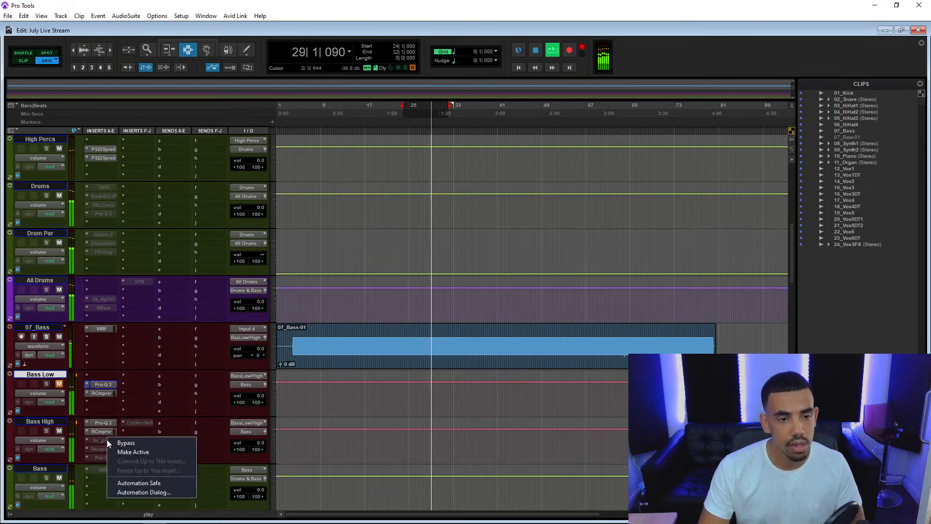
{"action": "left_click", "coordinate": [122, 453]}
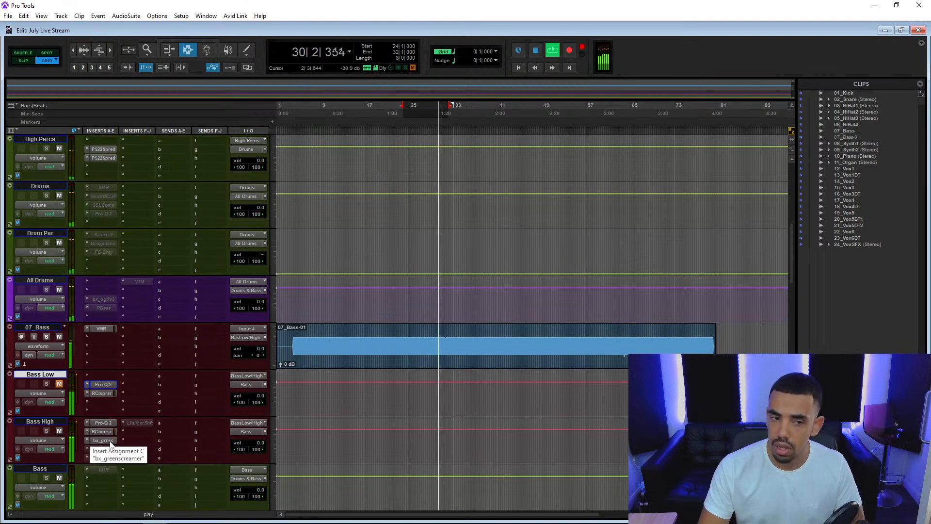
{"action": "left_click", "coordinate": [110, 441]}
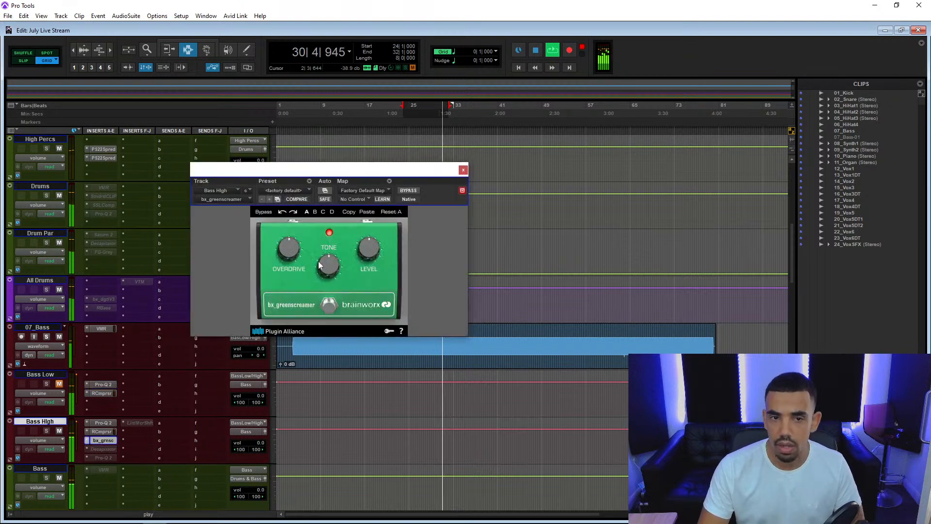
{"action": "left_click_drag", "start_coordinate": [330, 270], "coordinate": [332, 250]}
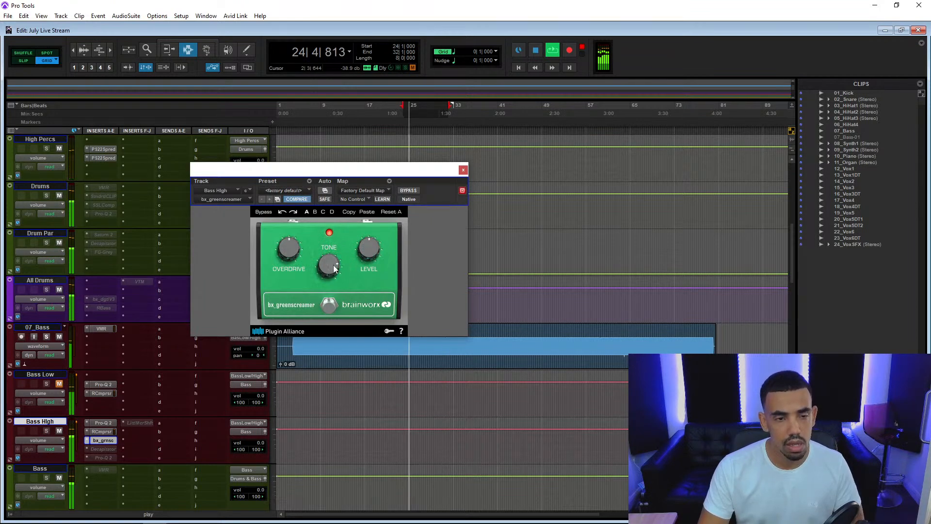
Activate and open Bass High's Decapitator insert with bx_greenscreamer bypassed, and restart playback from 24|1|000.
{"action": "right_click", "coordinate": [106, 449]}
{"action": "left_click", "coordinate": [118, 459]}
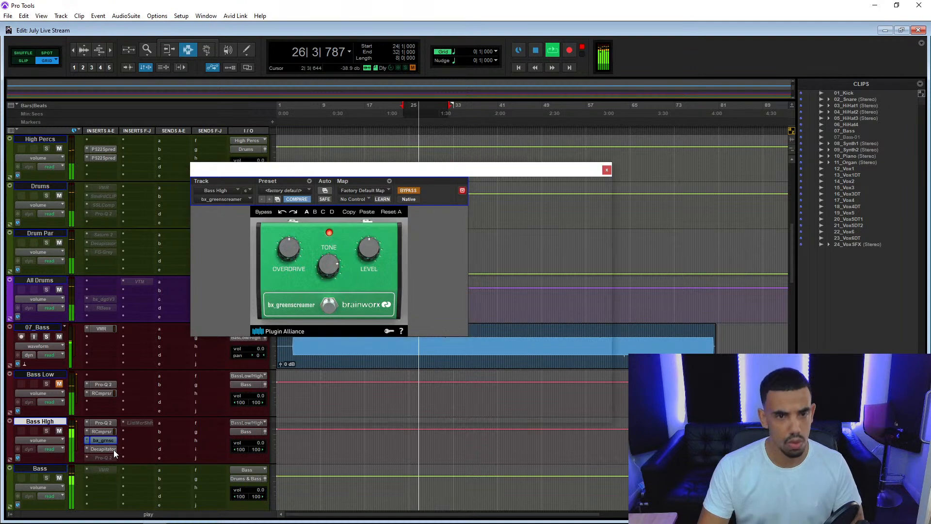
{"action": "left_click", "coordinate": [113, 450]}
{"action": "key", "text": "space"}
{"action": "key", "text": "space"}
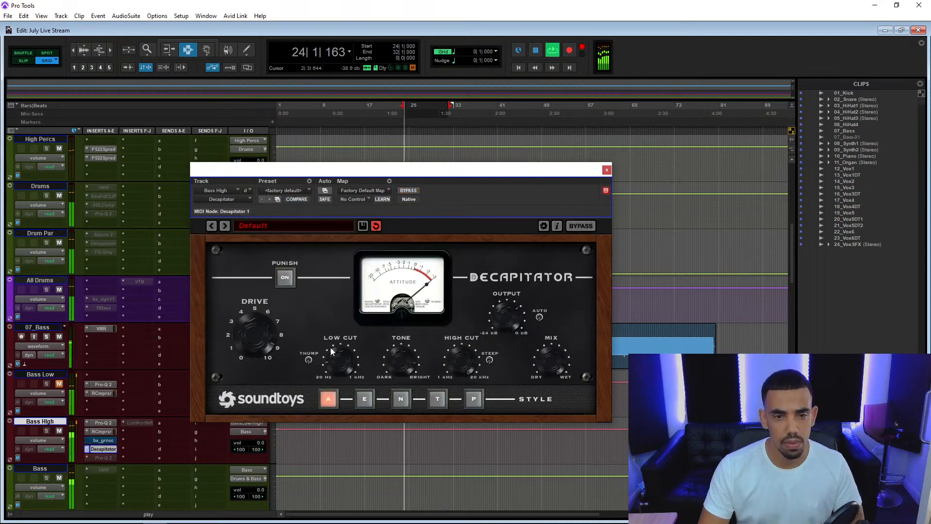
Audition Decapitator's E, N, T and P styles during playback and settle on style E.
{"action": "left_click", "coordinate": [365, 399]}
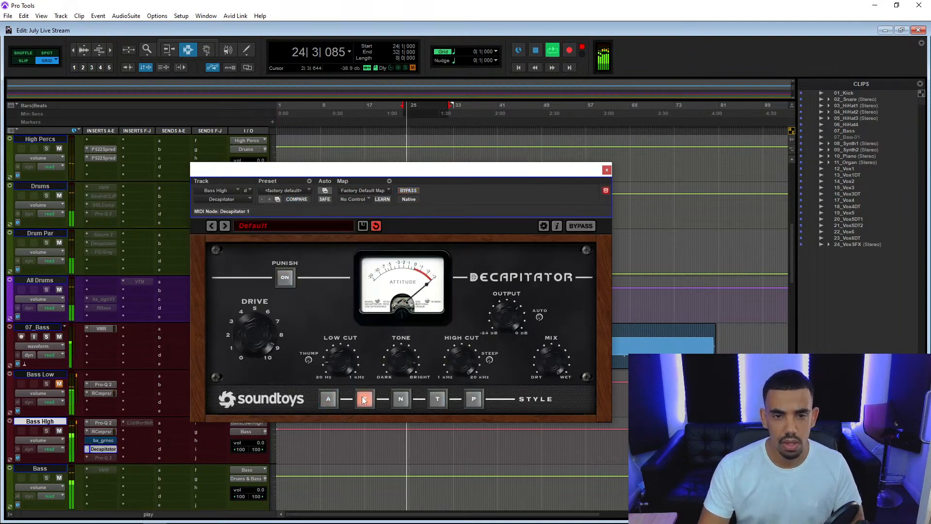
{"action": "left_click", "coordinate": [403, 400]}
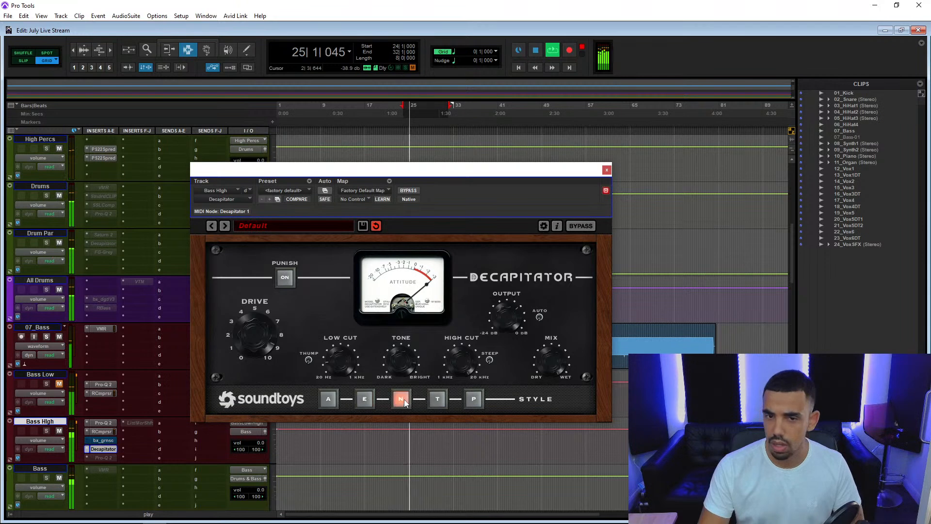
{"action": "left_click", "coordinate": [437, 398]}
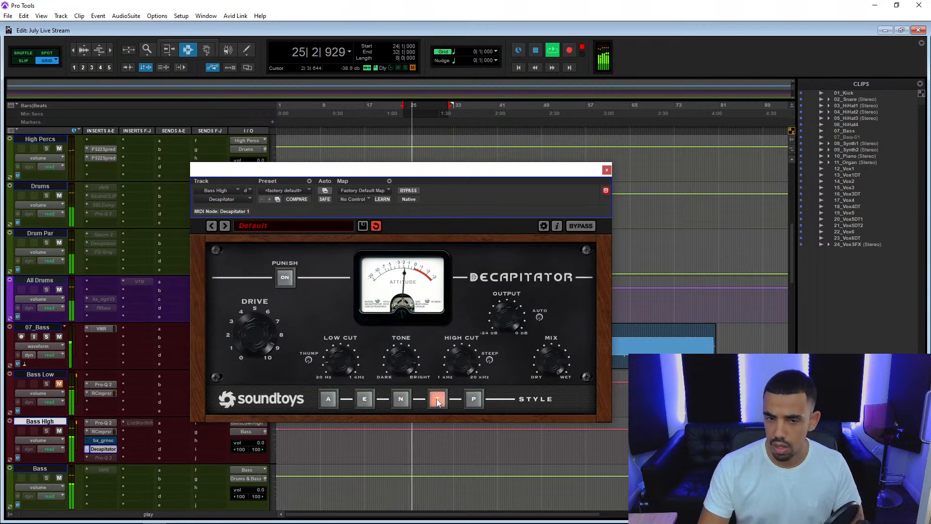
{"action": "left_click", "coordinate": [473, 400]}
{"action": "left_click", "coordinate": [368, 398]}
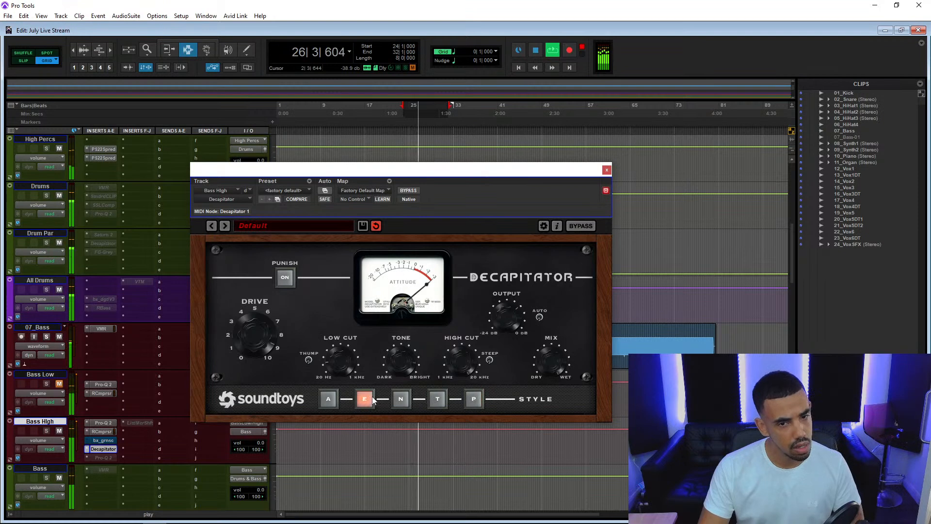
Compare Decapitator and bx_greenscreamer on Bass High by alternating their bypass, leaving only Decapitator bypassed.
{"action": "left_click", "coordinate": [106, 450], "text": "ctrl"}
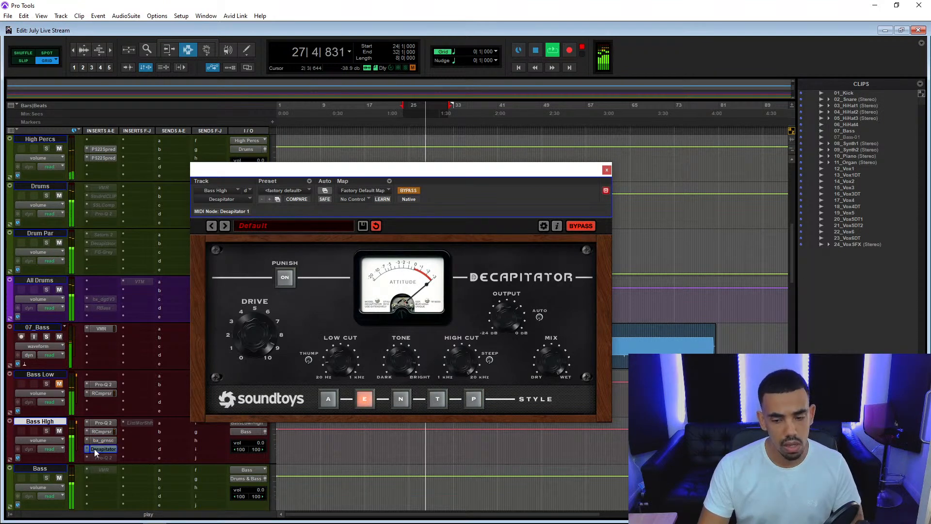
{"action": "left_click", "coordinate": [106, 447], "text": "ctrl"}
{"action": "left_click", "coordinate": [108, 440], "text": "ctrl"}
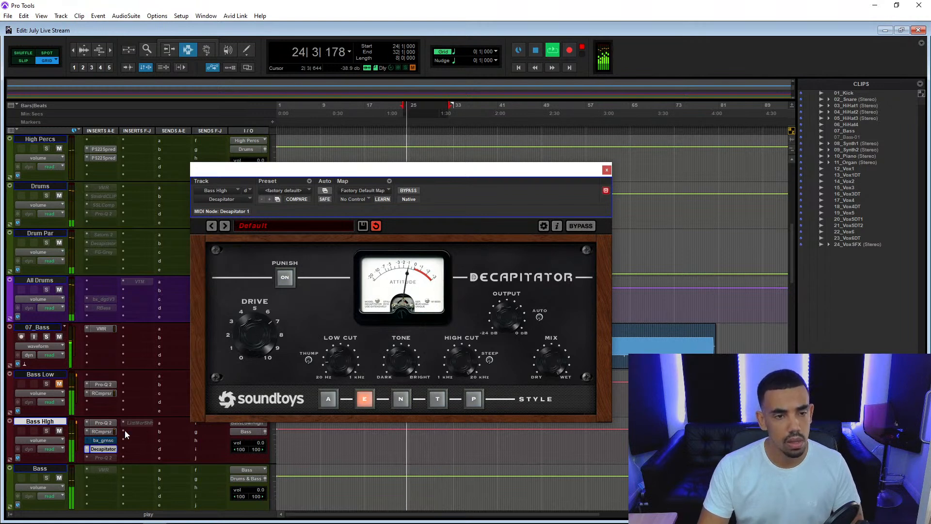
{"action": "left_click", "coordinate": [104, 448], "text": "ctrl"}
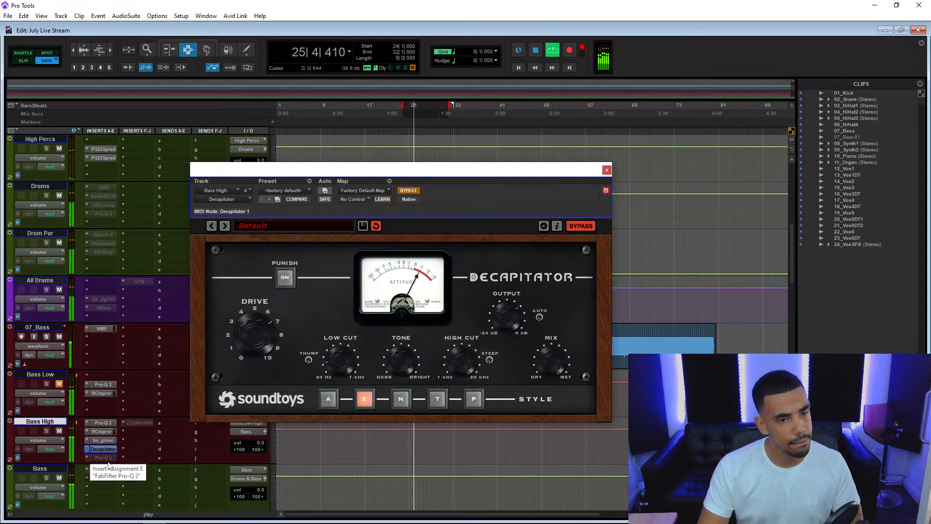
Activate Bass High's last Pro-Q 2 insert, then blend the track with the unmuted Bass Low at volume -11.9.
{"action": "right_click", "coordinate": [111, 458]}
{"action": "left_click", "coordinate": [126, 469]}
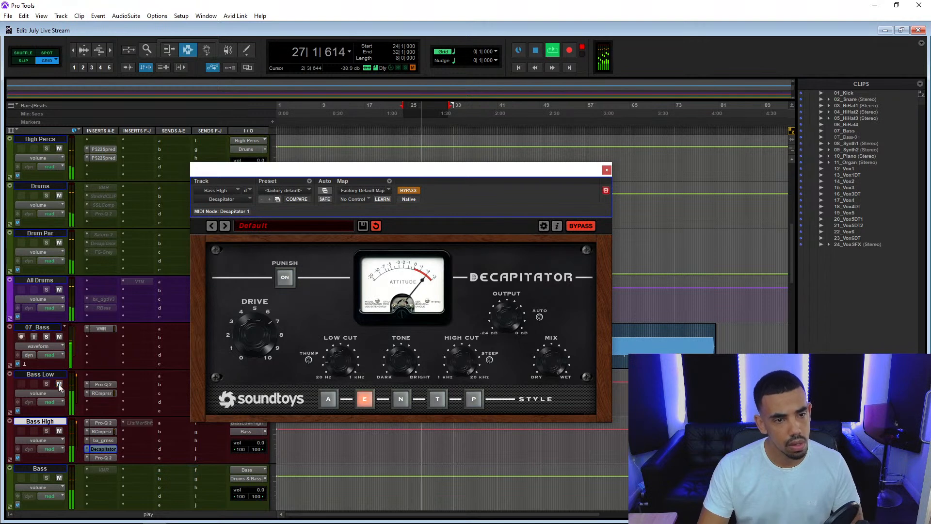
{"action": "mouse_move", "coordinate": [257, 442]}
{"action": "left_mouse_down"}
{"action": "mouse_move", "coordinate": [270, 484]}
{"action": "mouse_move", "coordinate": [261, 450]}
{"action": "left_mouse_up"}
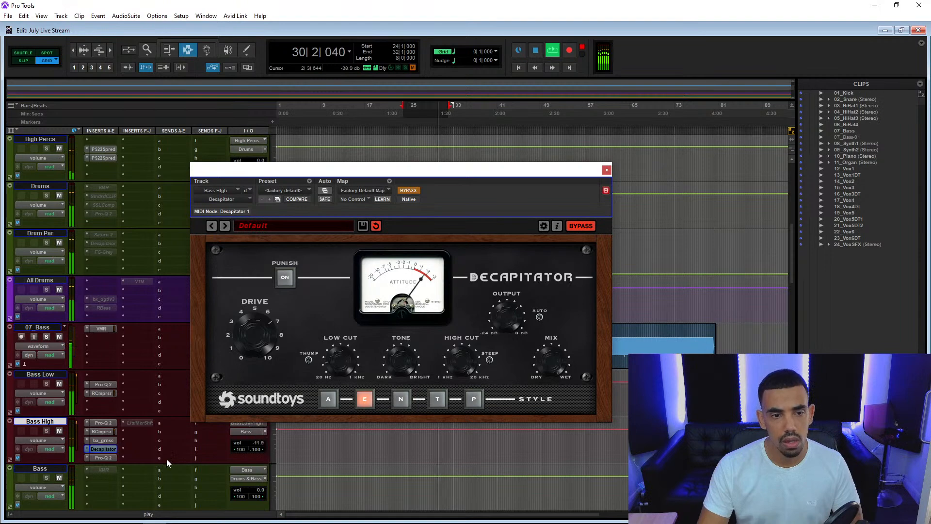
Open Bass High's last Pro-Q 2 and lower its low-cut frequency to about 253 Hz.
{"action": "left_click", "coordinate": [106, 457]}
{"action": "left_click_drag", "start_coordinate": [425, 168], "coordinate": [413, 50]}
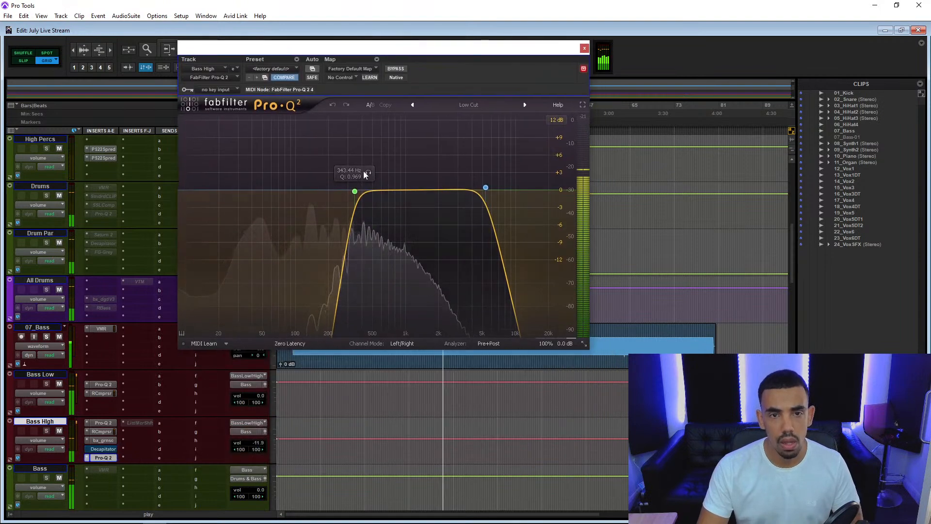
{"action": "left_click_drag", "start_coordinate": [354, 191], "coordinate": [341, 189]}
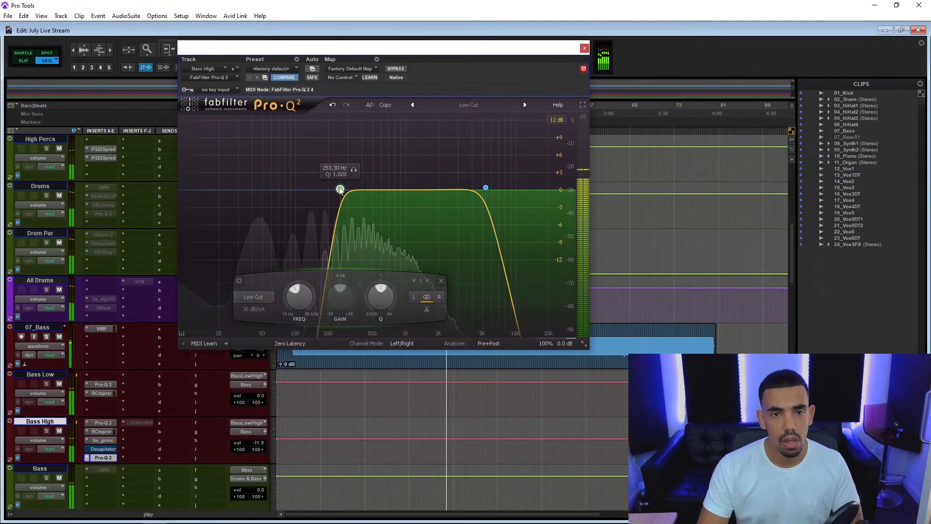
Lower Bass High's volume to -13.5 and activate its Little MicroShift insert, opening the plug-in.
{"action": "left_click_drag", "start_coordinate": [257, 445], "coordinate": [265, 453]}
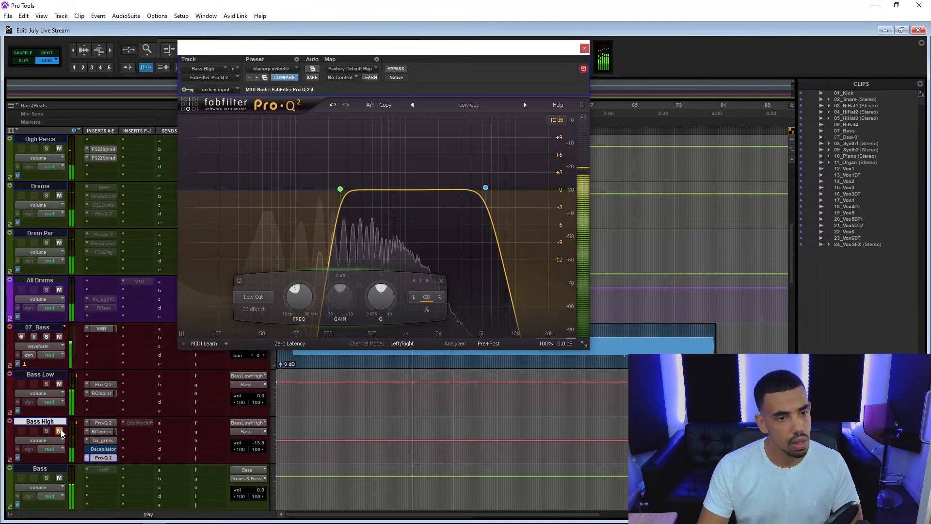
{"action": "right_click", "coordinate": [140, 421]}
{"action": "left_click", "coordinate": [153, 434]}
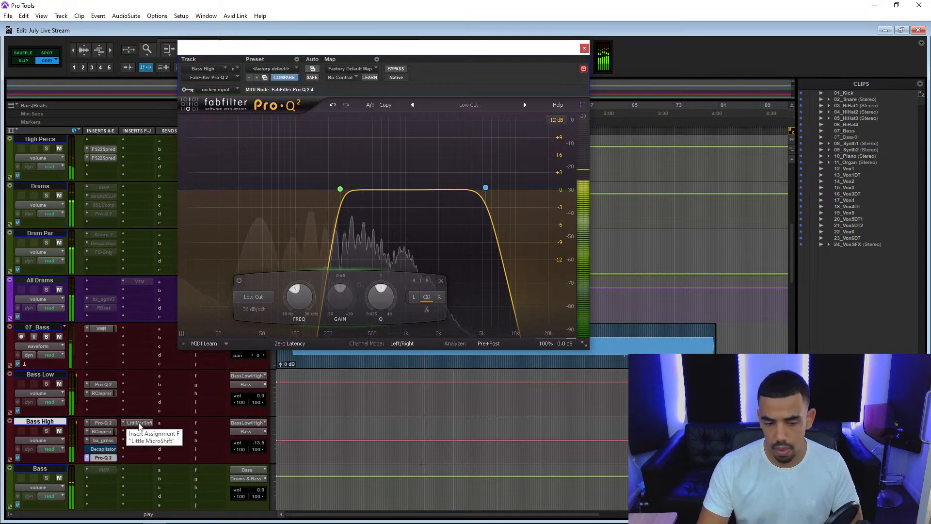
{"action": "left_click", "coordinate": [139, 423]}
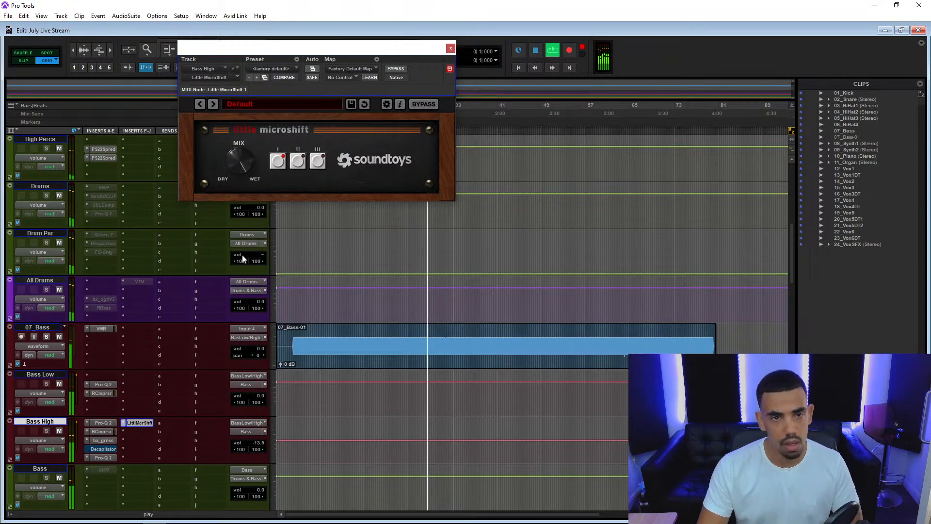
Audition Little MicroShift's presets on Bass High during playback and settle on H3000 #231.
{"action": "left_click", "coordinate": [212, 105]}
{"action": "left_click", "coordinate": [212, 106]}
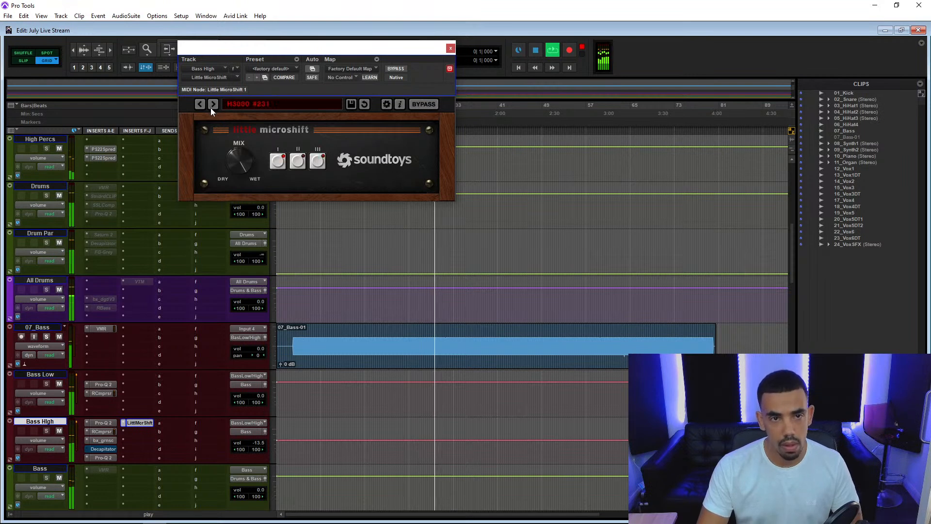
{"action": "left_click", "coordinate": [212, 105]}
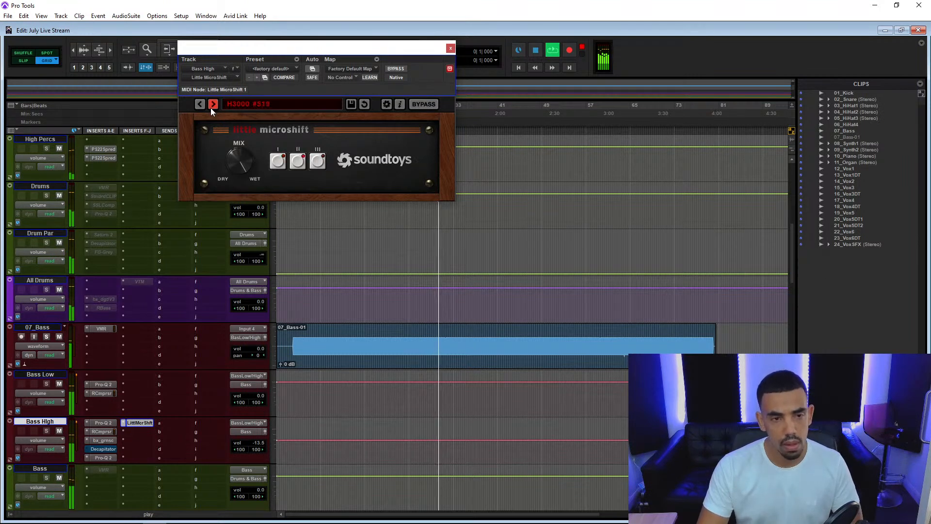
{"action": "left_click", "coordinate": [211, 107]}
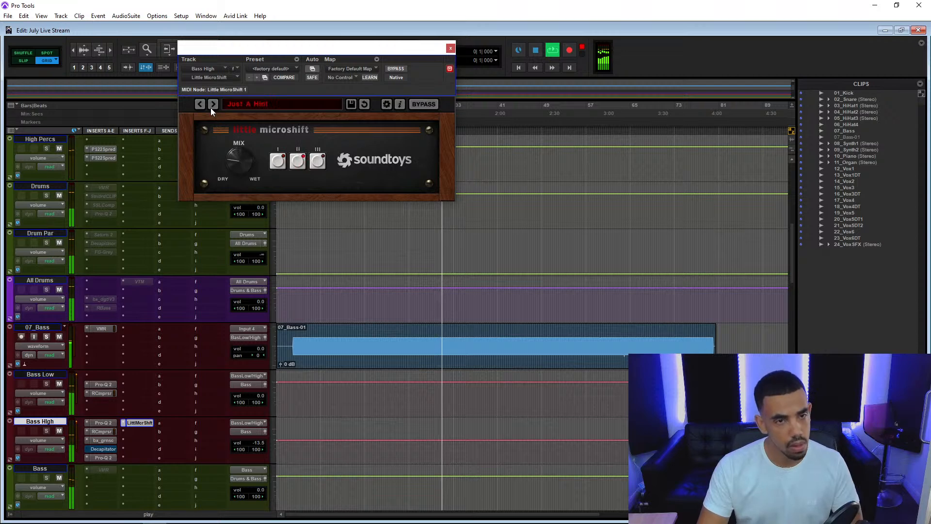
{"action": "left_click", "coordinate": [199, 104]}
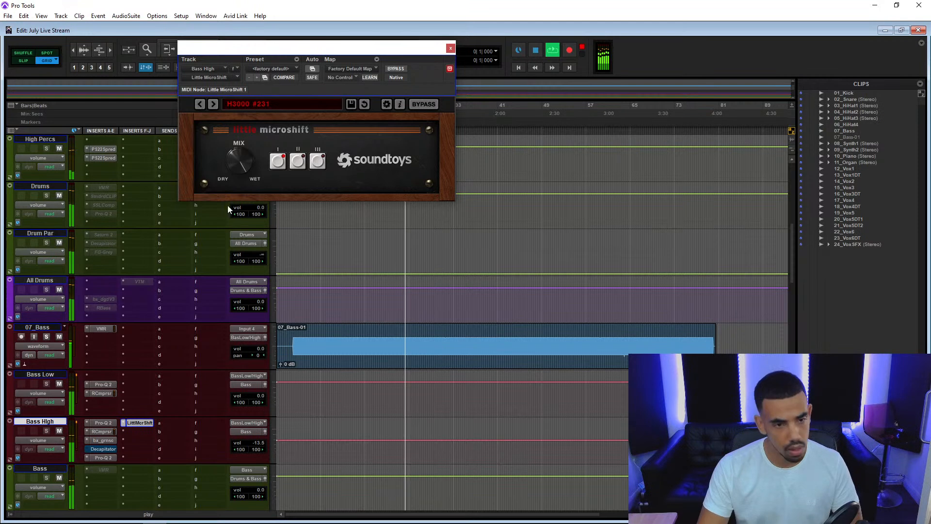
Deactivate Bass High's Decapitator and rebalance the track against Bass Low at volume -16.9, using mute and bx_greenscreamer for comparison.
{"action": "right_click", "coordinate": [95, 449]}
{"action": "left_click", "coordinate": [128, 461]}
{"action": "left_click_drag", "start_coordinate": [259, 443], "coordinate": [270, 461]}
{"action": "left_click", "coordinate": [59, 430]}
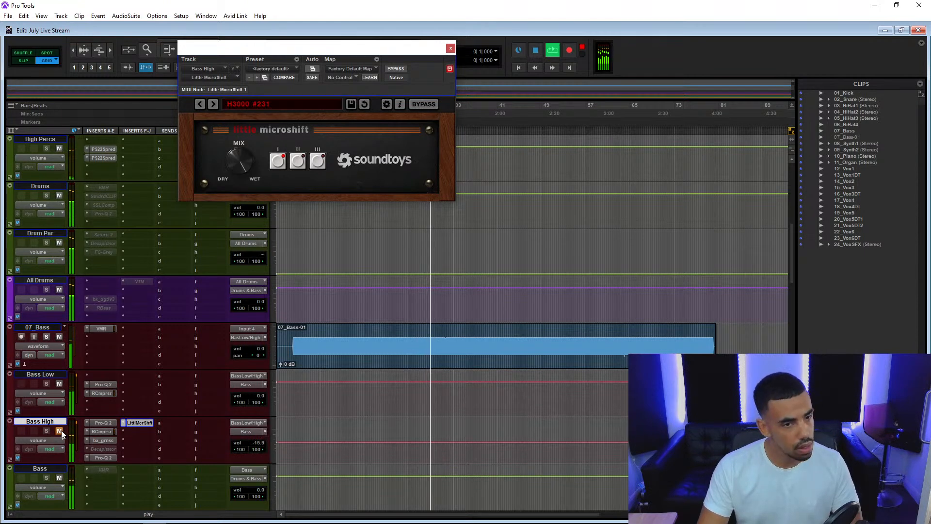
{"action": "left_click_drag", "start_coordinate": [261, 443], "coordinate": [266, 452]}
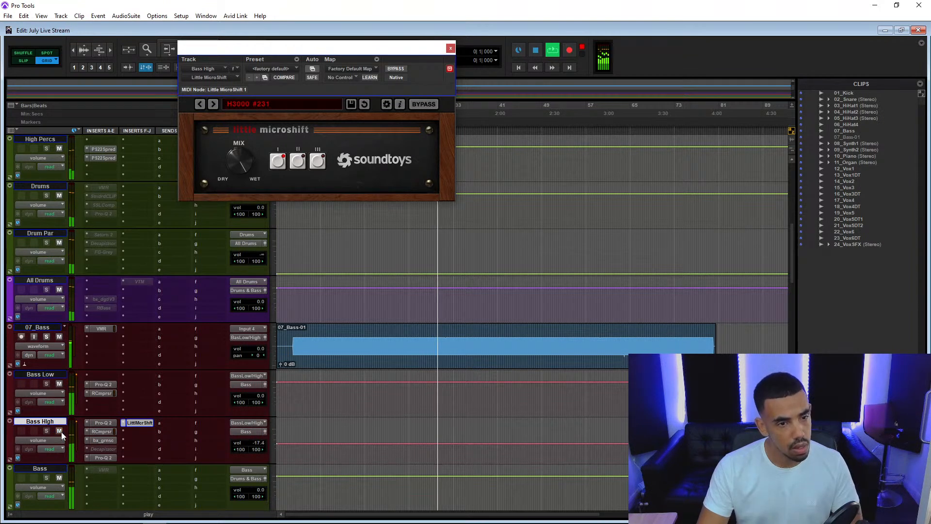
{"action": "left_click", "coordinate": [114, 441]}
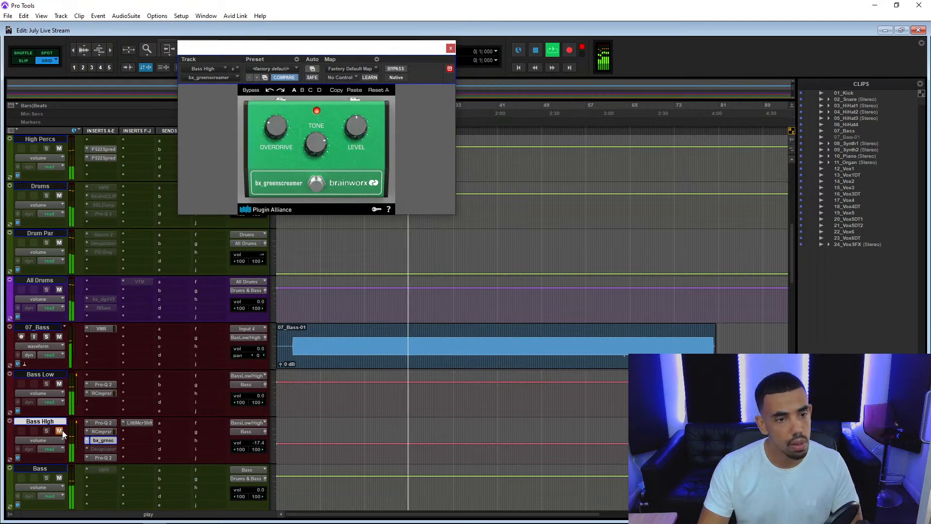
{"action": "left_click_drag", "start_coordinate": [260, 441], "coordinate": [261, 437]}
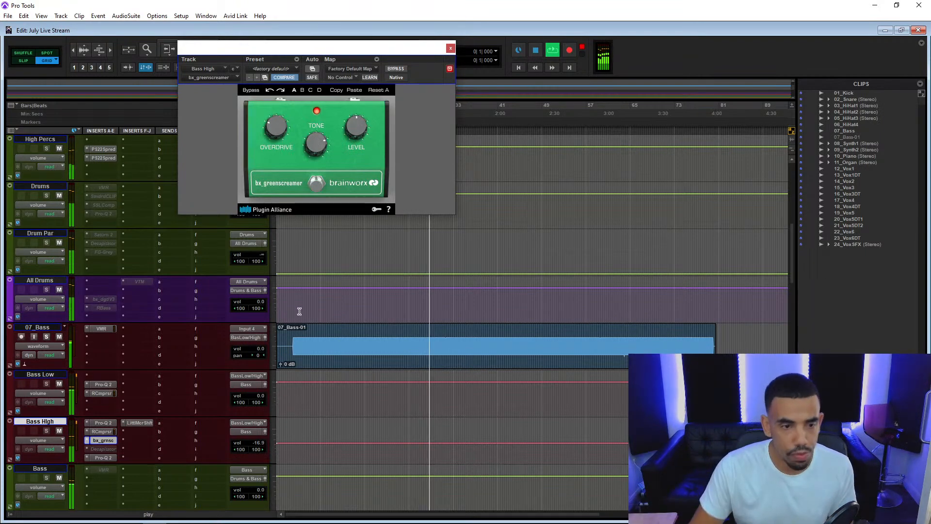
Lower the music tracks' volumes: 11_Organ to -5.1, 09_Synth2 to -12.9 and 10_Piano to -4.0.
{"action": "scroll", "coordinate": [299, 320], "scroll_direction": "down", "scroll_amount": 13}
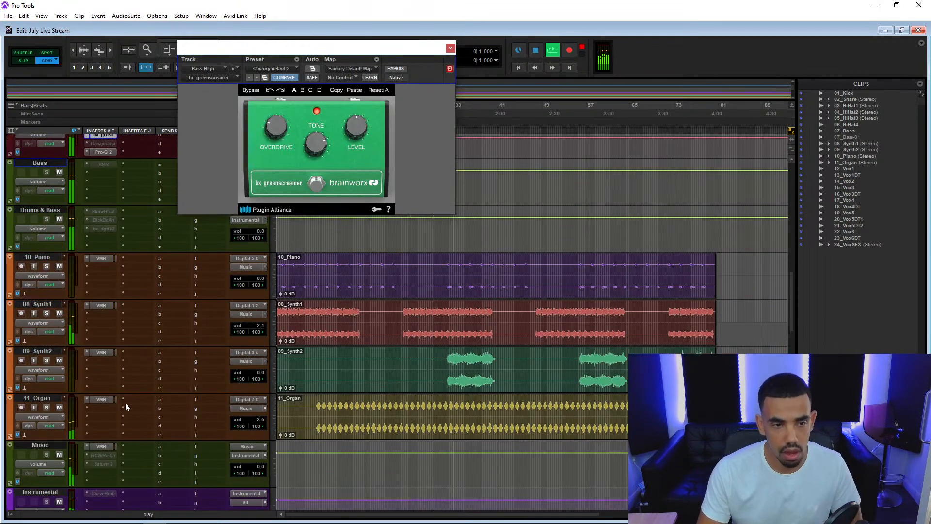
{"action": "left_click_drag", "start_coordinate": [260, 421], "coordinate": [265, 430]}
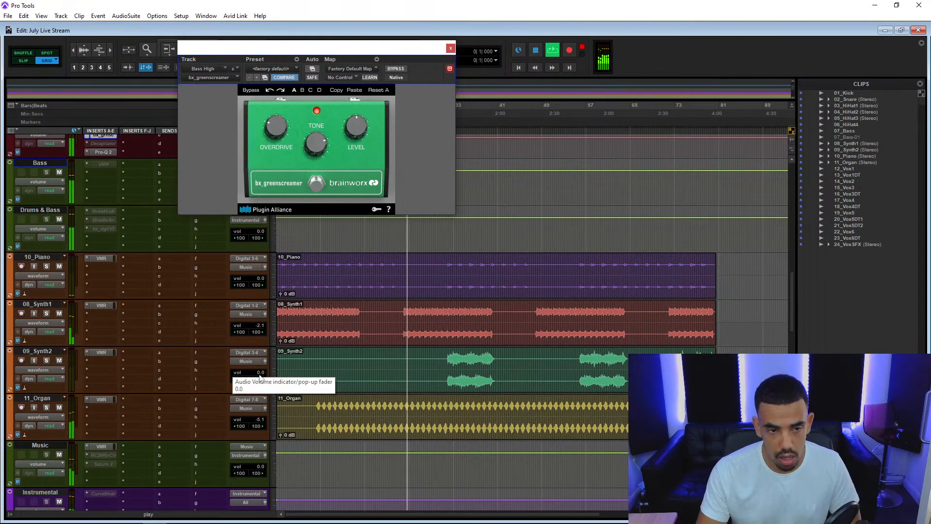
{"action": "key", "text": "space"}
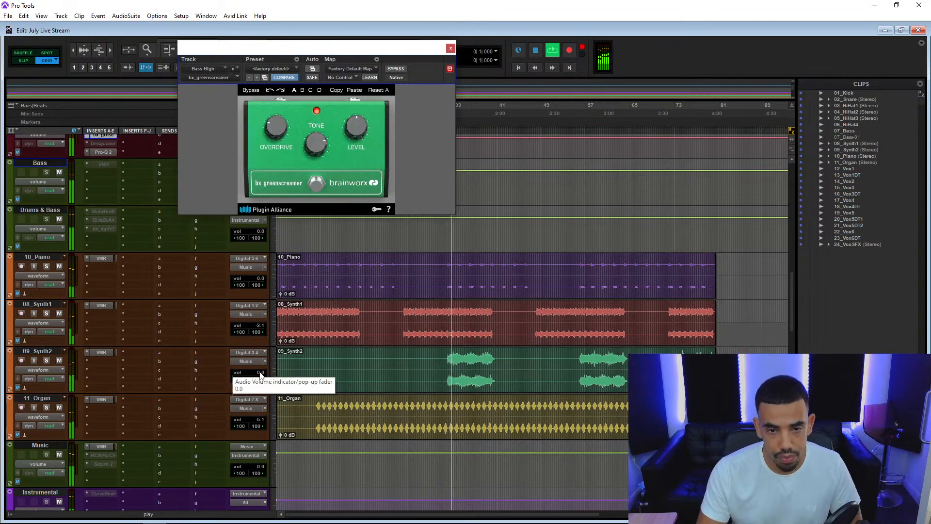
{"action": "left_click_drag", "start_coordinate": [260, 373], "coordinate": [291, 287]}
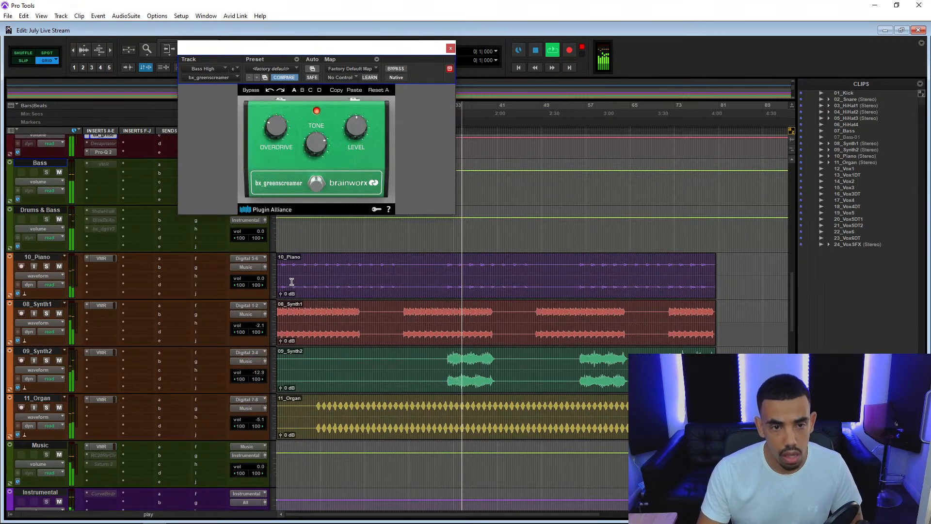
{"action": "left_click_drag", "start_coordinate": [270, 294], "coordinate": [275, 308]}
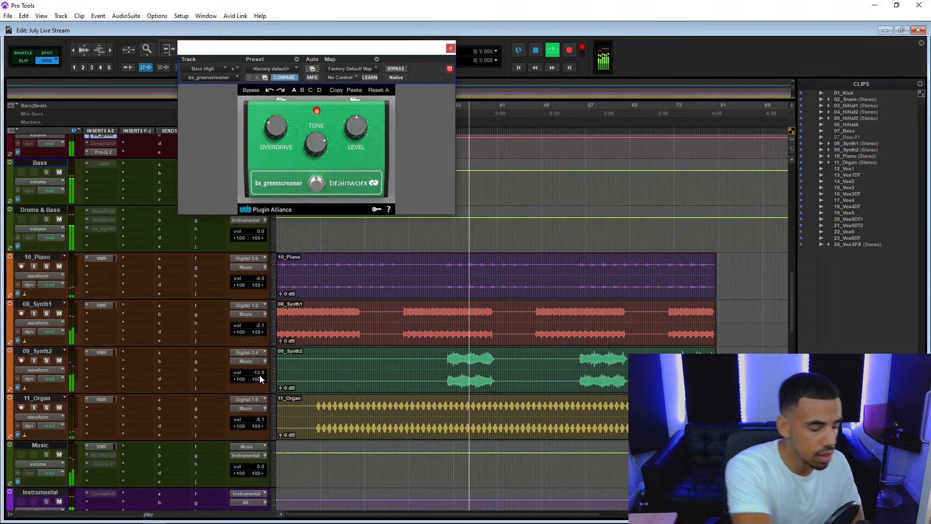
Solo 11_Organ in the Mix window and insert a stereo FabFilter Pro-Q 2 after its VMR.
{"action": "key", "text": "ctrl+equal"}
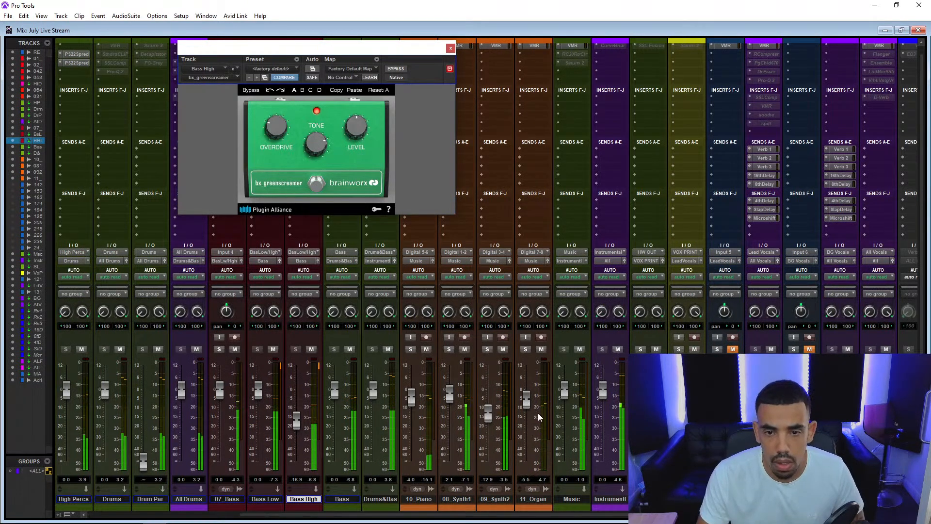
{"action": "scroll", "coordinate": [529, 372], "scroll_direction": "up", "scroll_amount": 1}
{"action": "left_click", "coordinate": [525, 358]}
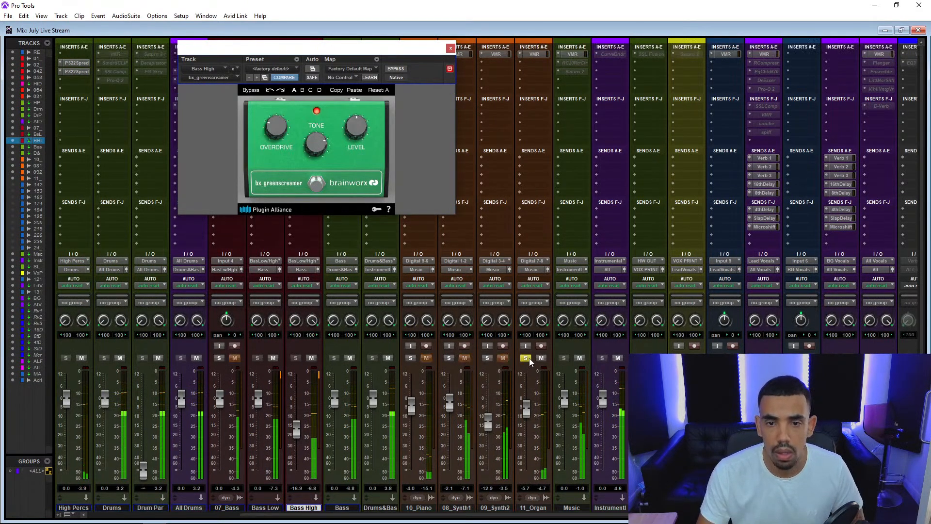
{"action": "left_click", "coordinate": [533, 70]}
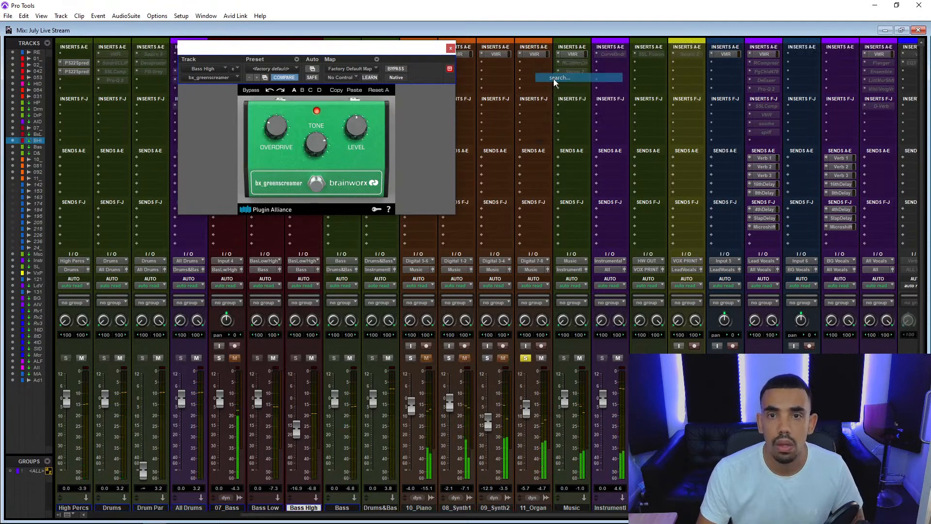
{"action": "type", "text": "pro"}
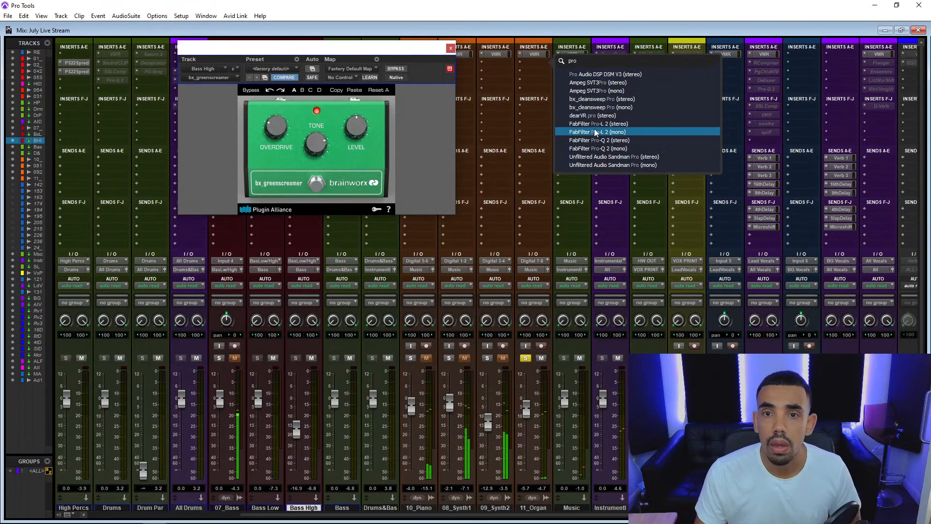
{"action": "left_click", "coordinate": [599, 140]}
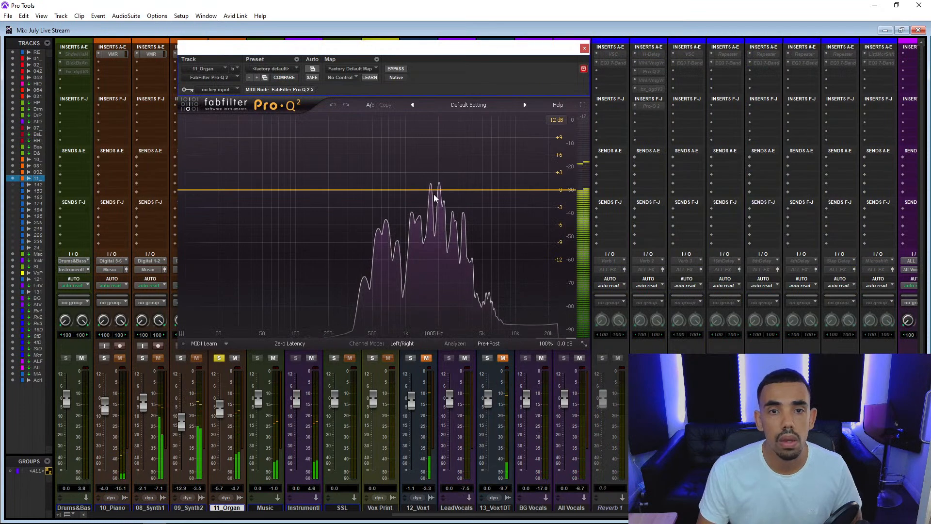
Cut the organ with a narrow bell of about -2.6 dB at 1860 Hz, Q about 4.5, and unsolo the track.
{"action": "mouse_move", "coordinate": [432, 190]}
{"action": "left_mouse_down"}
{"action": "mouse_move", "coordinate": [429, 41]}
{"action": "mouse_move", "coordinate": [432, 98]}
{"action": "mouse_move", "coordinate": [383, 118]}
{"action": "mouse_move", "coordinate": [393, 138]}
{"action": "mouse_move", "coordinate": [379, 142]}
{"action": "mouse_move", "coordinate": [385, 95]}
{"action": "mouse_move", "coordinate": [405, 98]}
{"action": "mouse_move", "coordinate": [436, 193]}
{"action": "left_mouse_up"}
{"action": "scroll", "coordinate": [390, 126], "scroll_direction": "down", "scroll_amount": 5}
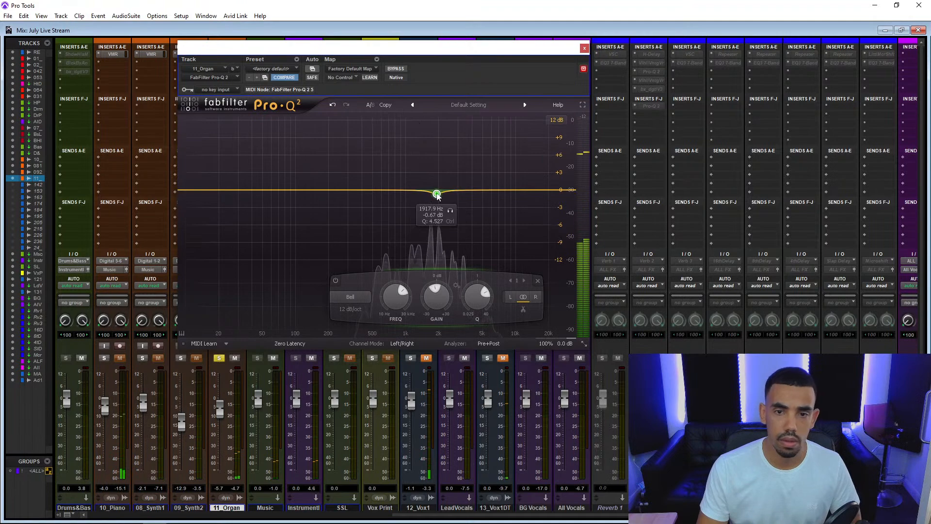
{"action": "left_click", "coordinate": [218, 358]}
{"action": "mouse_move", "coordinate": [437, 194]}
{"action": "left_mouse_down"}
{"action": "mouse_move", "coordinate": [417, 25]}
{"action": "mouse_move", "coordinate": [436, 129]}
{"action": "mouse_move", "coordinate": [435, 208]}
{"action": "left_mouse_up"}
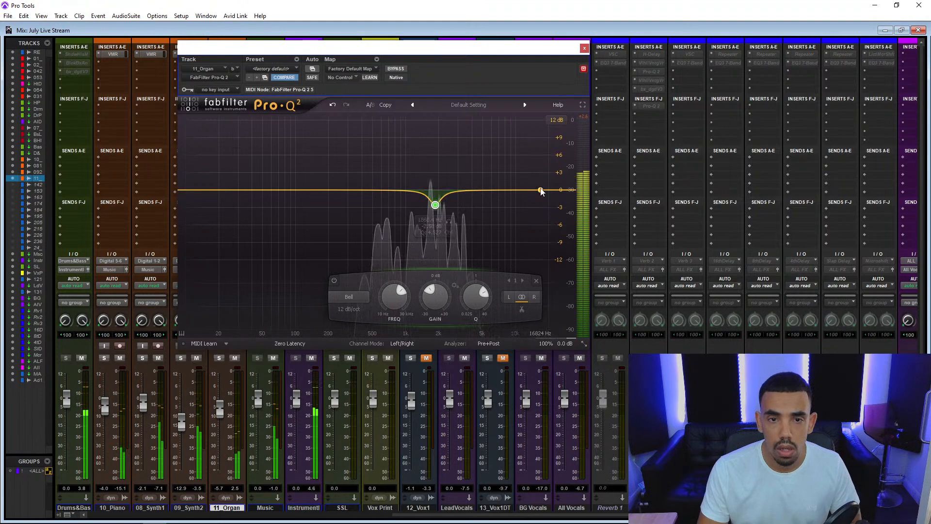
Add a gentle high-shelf boost to the organ, ease its bell cut to -1.85 dB, and close Pro-Q 2 with the EQ active.
{"action": "left_click_drag", "start_coordinate": [540, 191], "coordinate": [482, 187]}
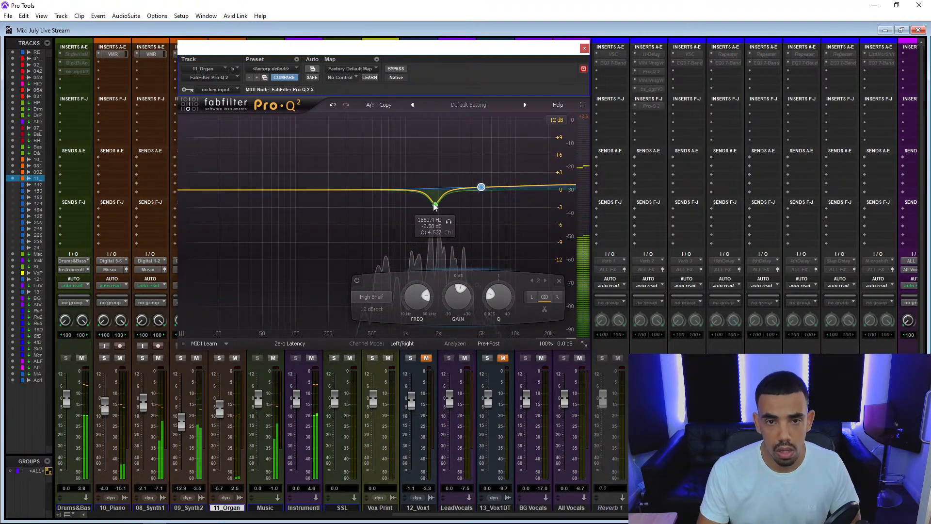
{"action": "left_click_drag", "start_coordinate": [435, 206], "coordinate": [435, 202]}
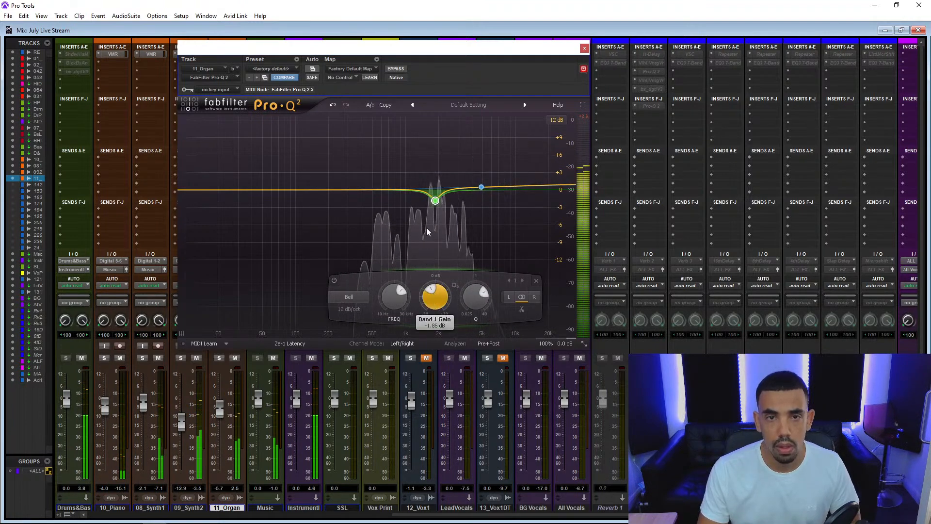
{"action": "left_click", "coordinate": [396, 69]}
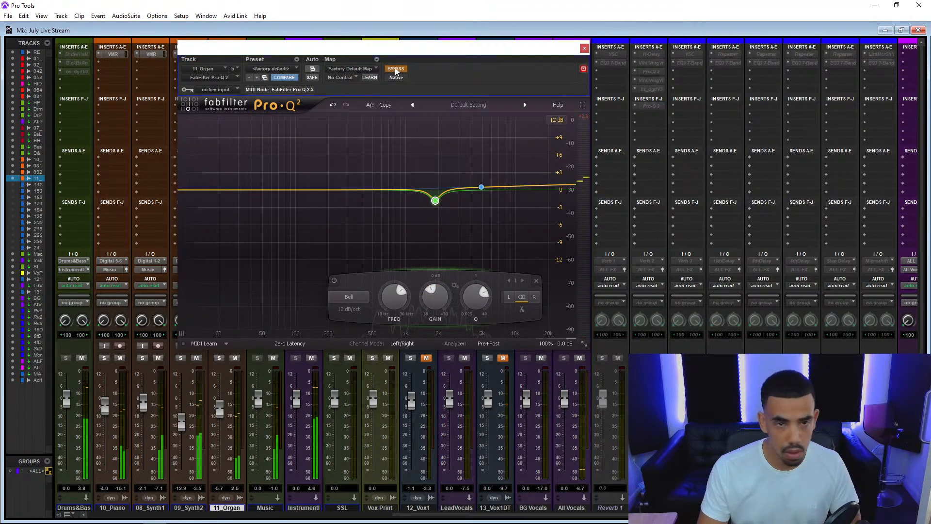
{"action": "left_click", "coordinate": [584, 48]}
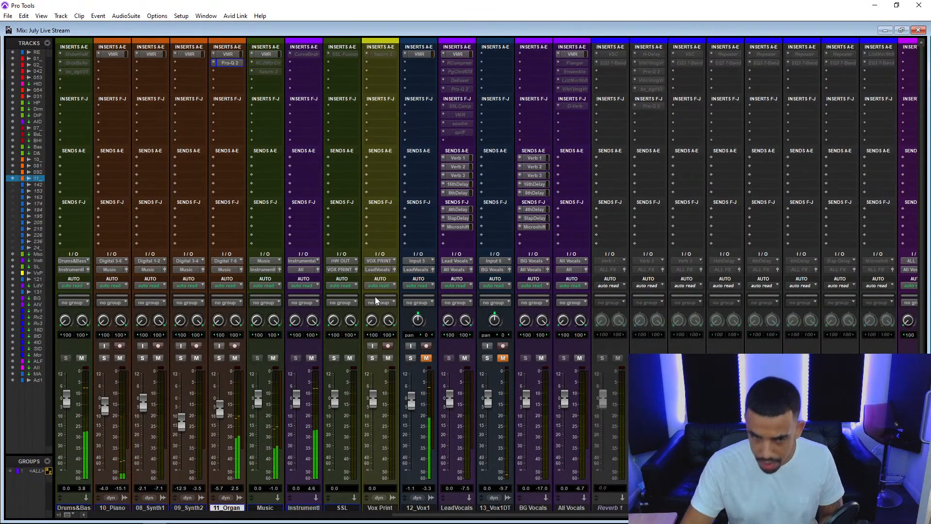
Lower 02_Snare's volume to -1.1 in the Mix window.
{"action": "scroll", "coordinate": [318, 339], "scroll_direction": "left", "scroll_amount": 5}
{"action": "scroll", "coordinate": [319, 339], "scroll_direction": "down", "scroll_amount": 1}
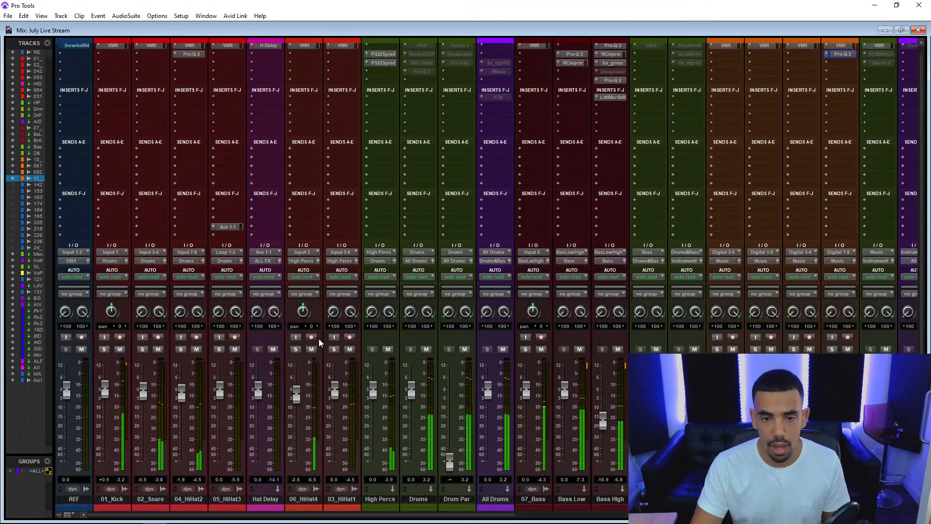
{"action": "left_click_drag", "start_coordinate": [145, 398], "coordinate": [146, 406]}
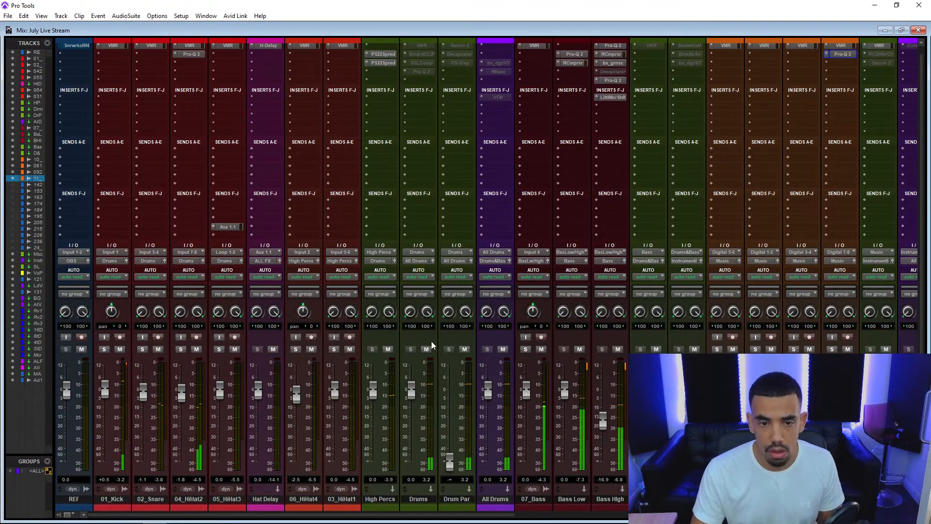
Activate the VMR insert on the Drums bus and open it, comparing its Drum Bus processing with bypass.
{"action": "scroll", "coordinate": [497, 185], "scroll_direction": "up", "scroll_amount": 1}
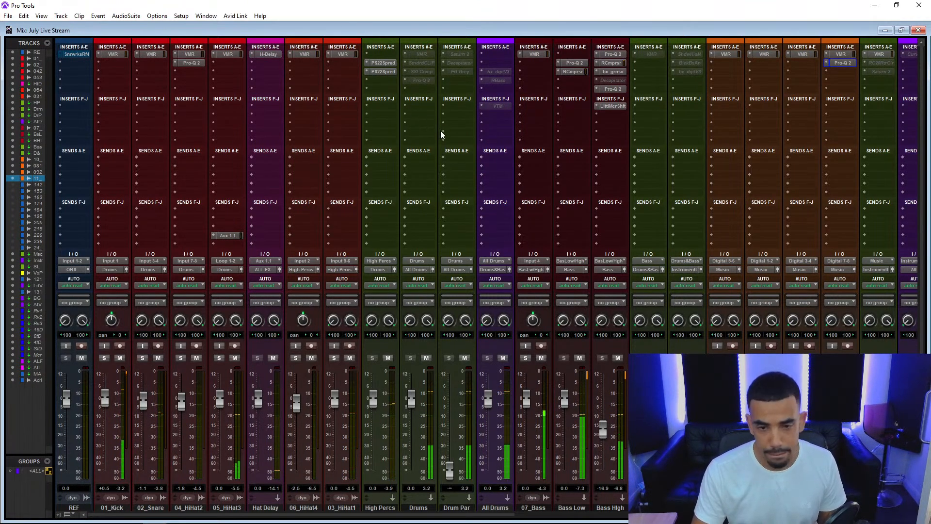
{"action": "right_click", "coordinate": [417, 54]}
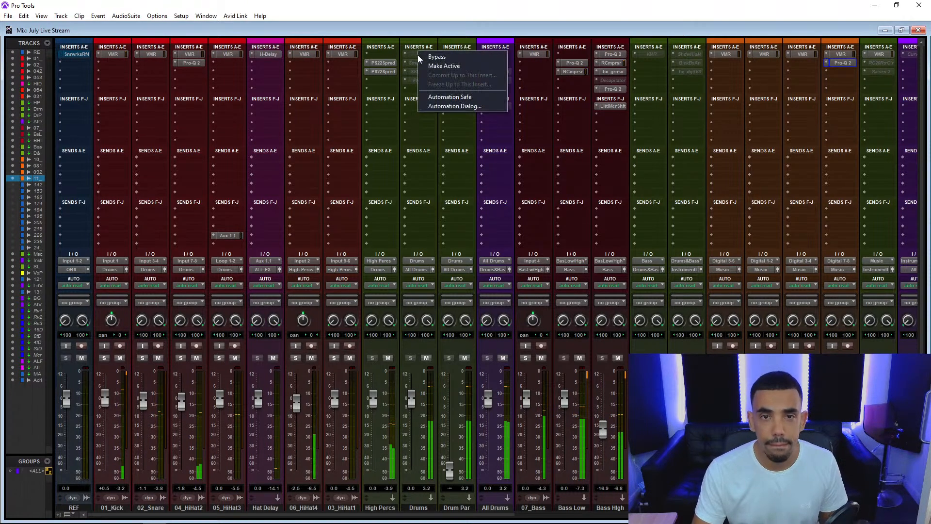
{"action": "left_click", "coordinate": [428, 66]}
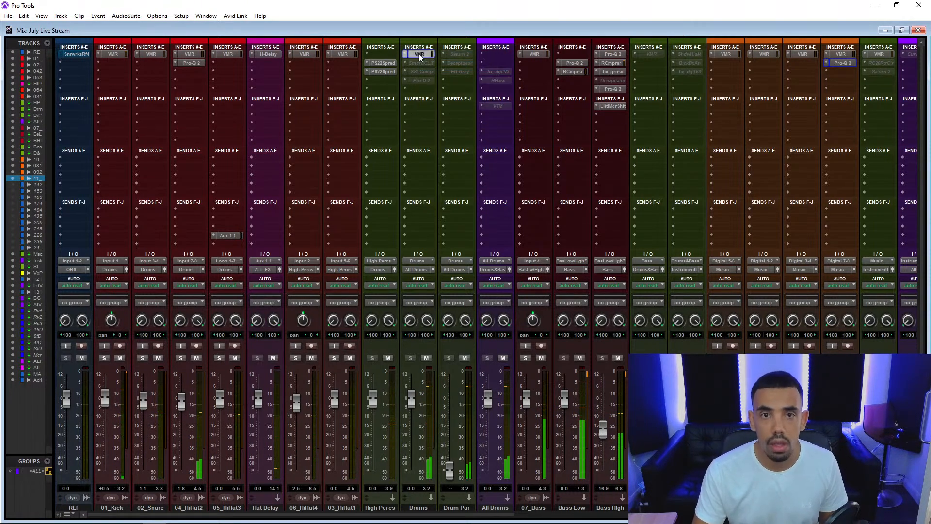
{"action": "left_click", "coordinate": [418, 53]}
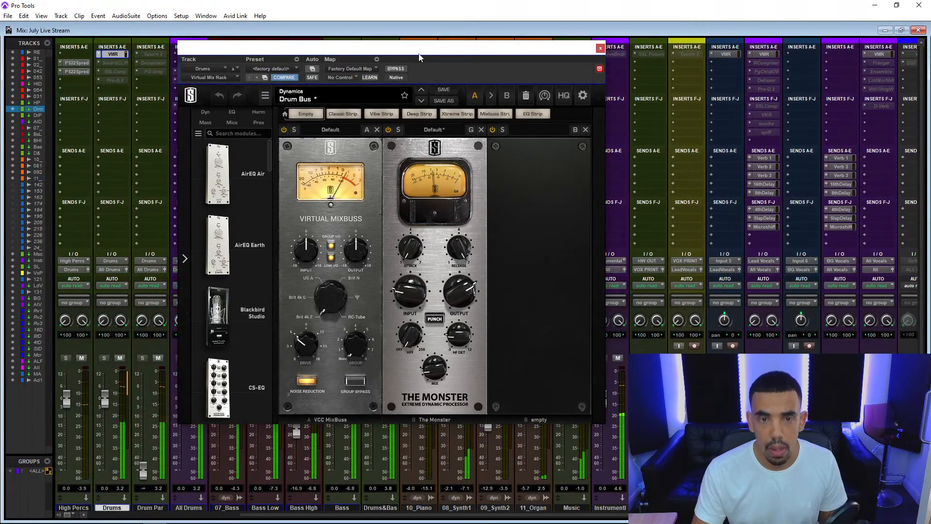
{"action": "left_click", "coordinate": [396, 69]}
{"action": "left_click", "coordinate": [396, 69]}
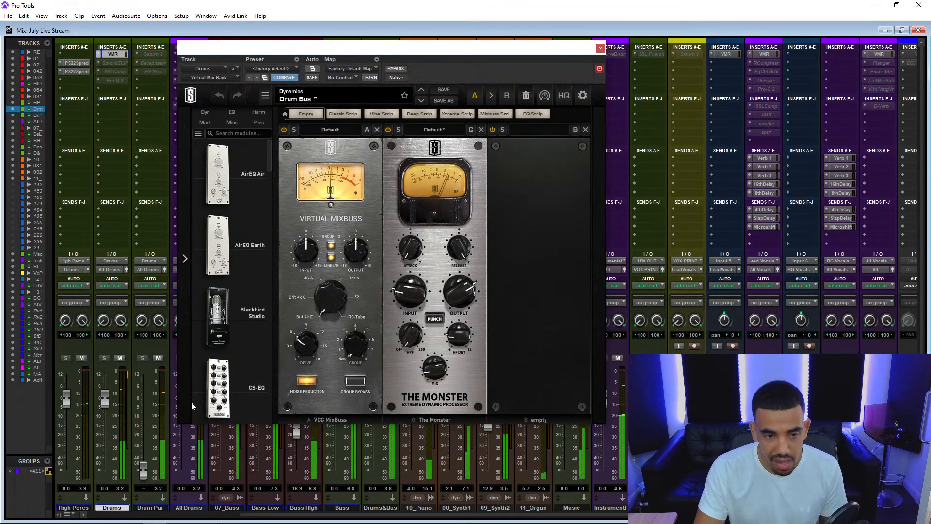
Lower the volumes of 02_Snare and 04_HiHat2 to -2.6 each and close the Drums bus VMR window.
{"action": "scroll", "coordinate": [188, 468], "scroll_direction": "down", "scroll_amount": 1}
{"action": "scroll", "coordinate": [188, 468], "scroll_direction": "left", "scroll_amount": 5}
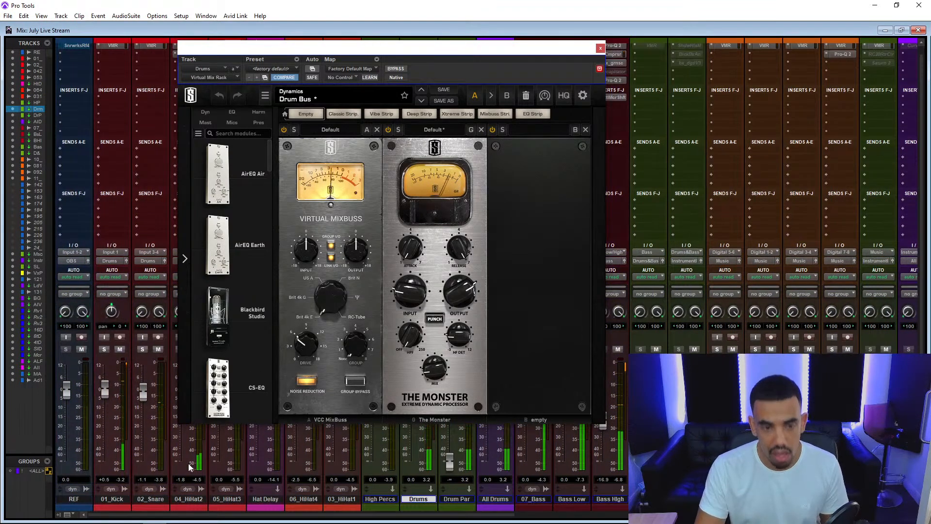
{"action": "left_click_drag", "start_coordinate": [286, 47], "coordinate": [382, 47]}
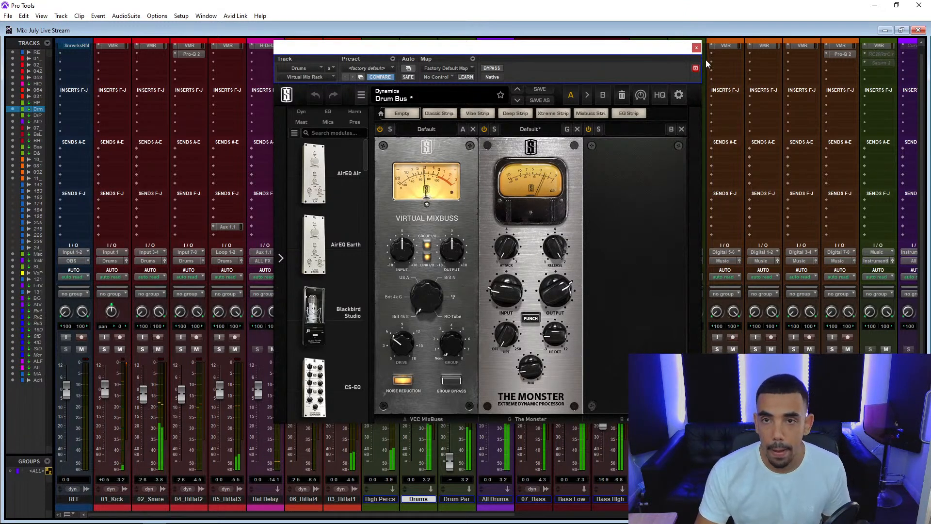
{"action": "left_click", "coordinate": [697, 47]}
{"action": "scroll", "coordinate": [555, 133], "scroll_direction": "up", "scroll_amount": 1}
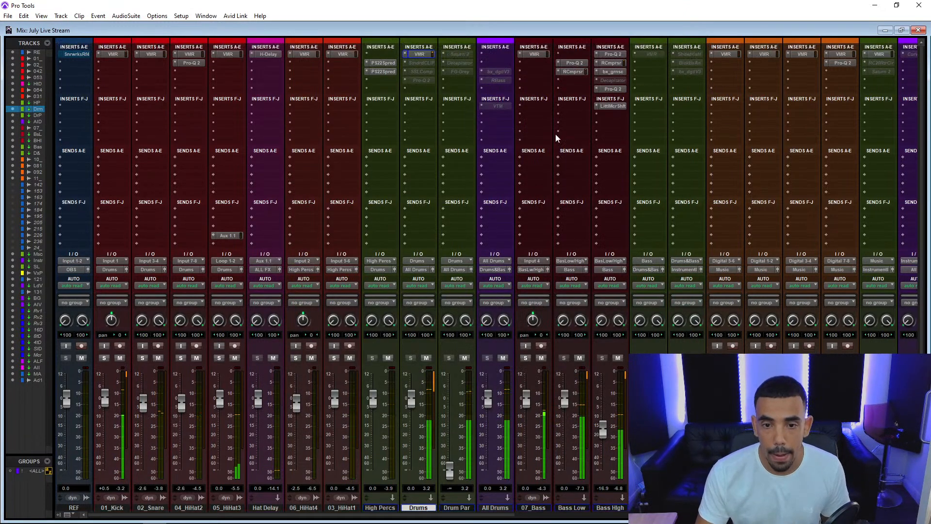
Make the Pro-Q 2 insert on the Drums bus active, check its low cut and close it.
{"action": "right_click", "coordinate": [424, 83]}
{"action": "left_click", "coordinate": [462, 89]}
{"action": "left_click", "coordinate": [422, 80]}
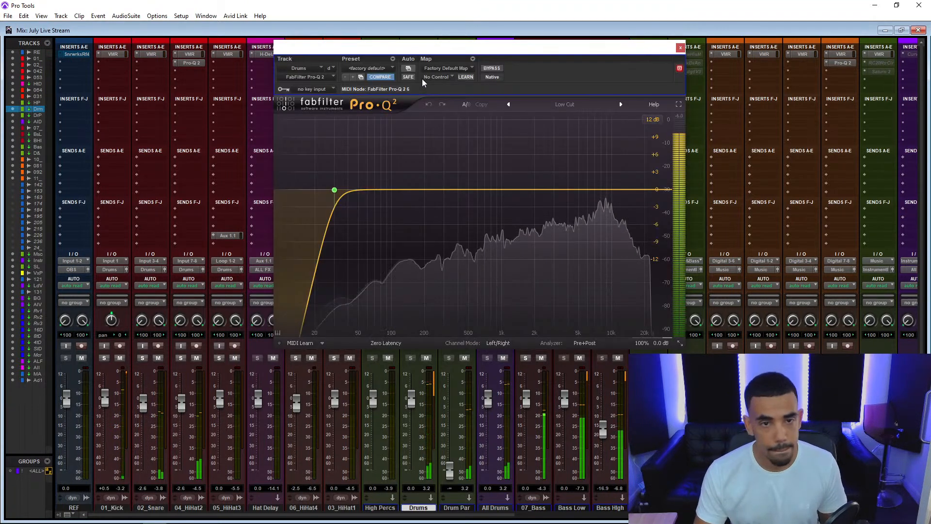
{"action": "left_click", "coordinate": [680, 49]}
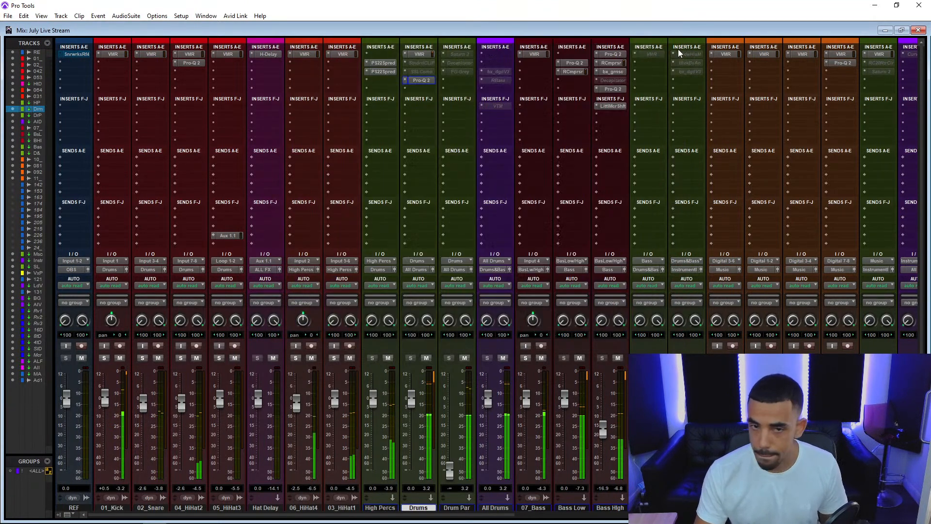
Activate the SSLComp insert on the Drums bus, adjust its release, make-up and threshold, and close the compressor.
{"action": "right_click", "coordinate": [421, 72]}
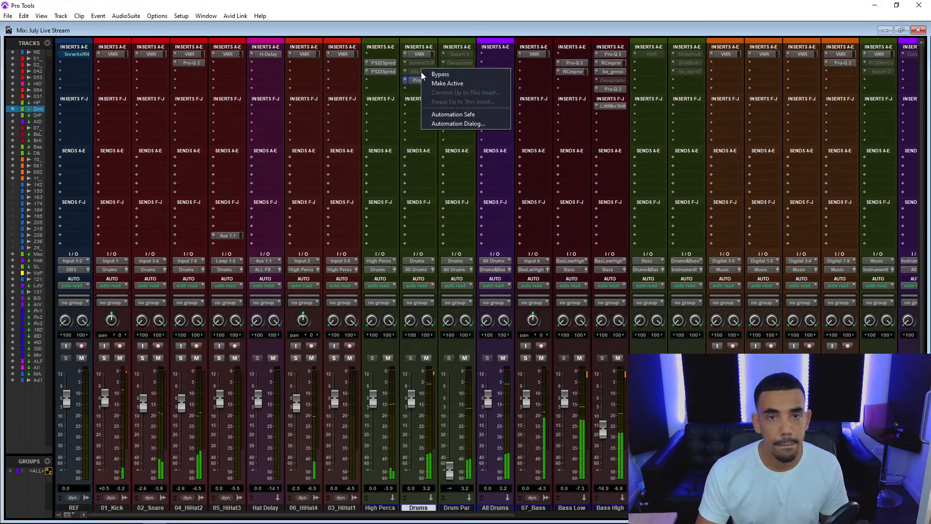
{"action": "left_click", "coordinate": [446, 83]}
{"action": "left_click", "coordinate": [422, 71]}
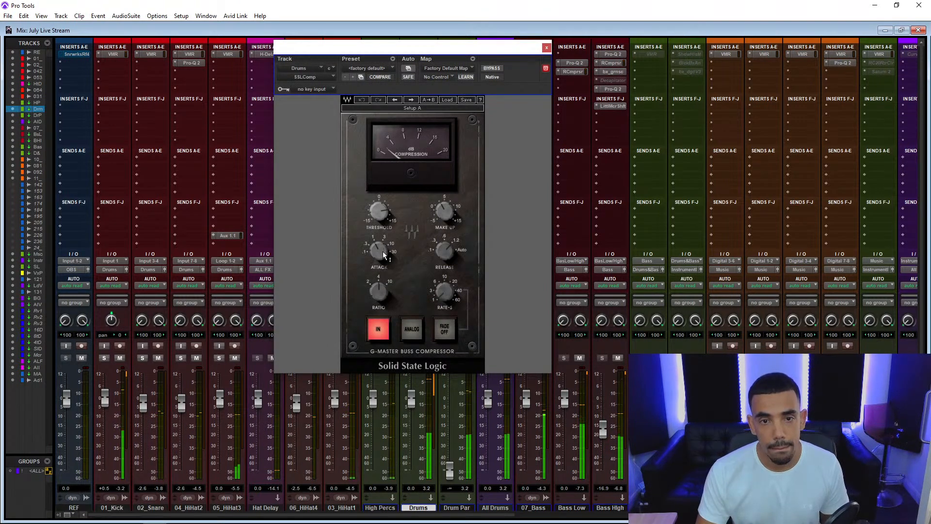
{"action": "left_click_drag", "start_coordinate": [442, 251], "coordinate": [444, 257]}
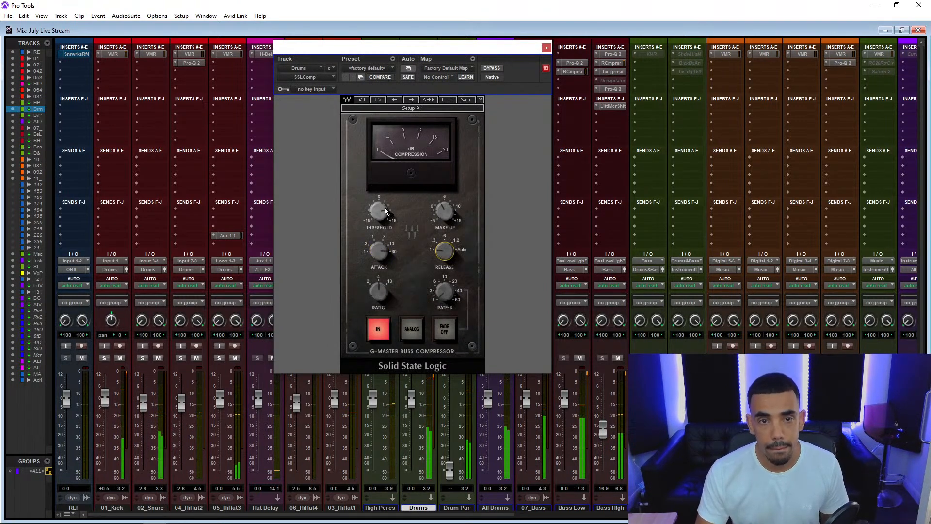
{"action": "left_click_drag", "start_coordinate": [449, 208], "coordinate": [451, 213]}
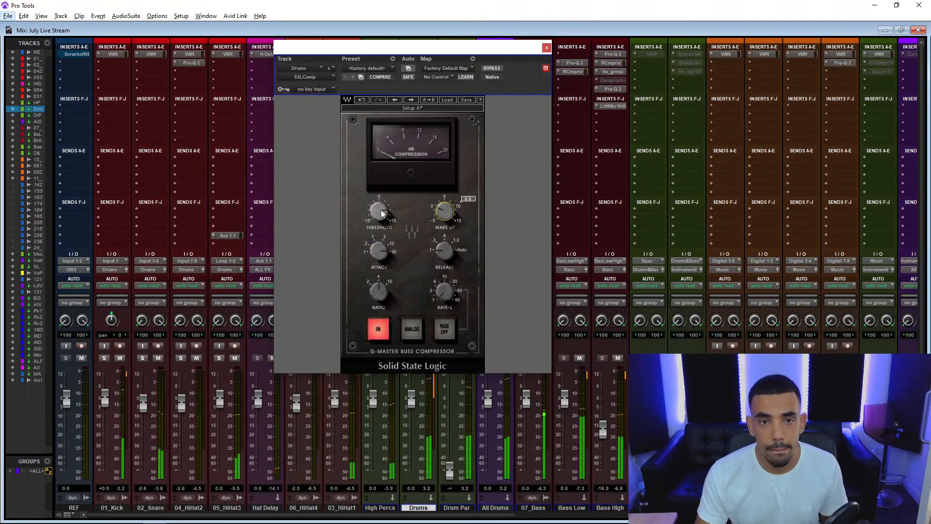
{"action": "left_click_drag", "start_coordinate": [385, 212], "coordinate": [385, 196]}
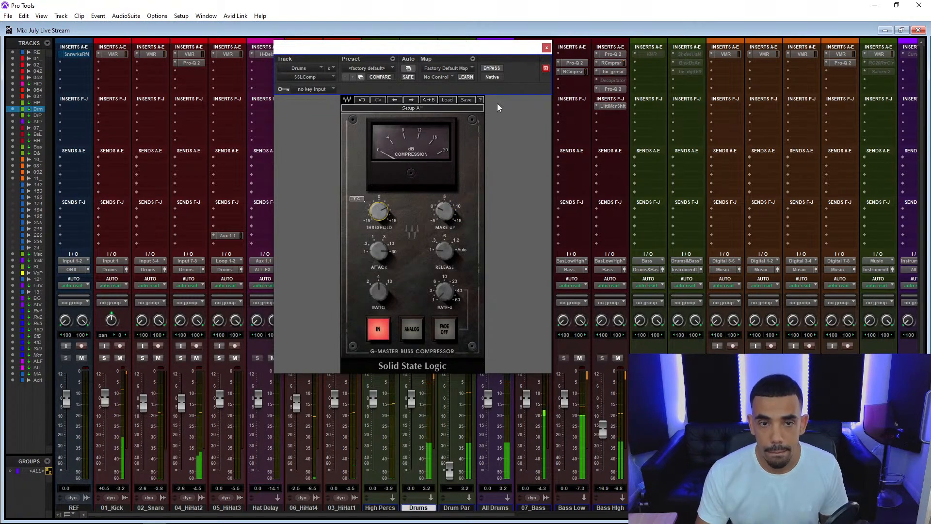
{"action": "left_click", "coordinate": [546, 49]}
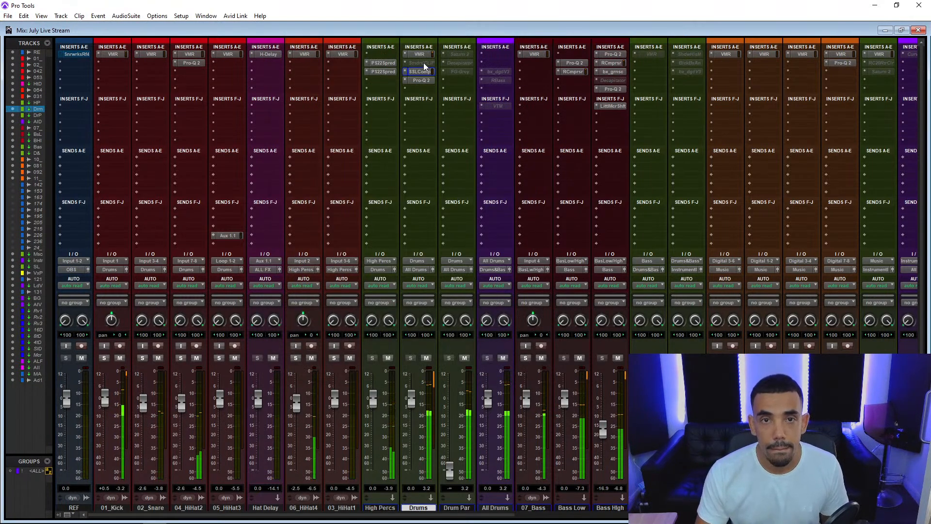
Move StandardCLIP to insert slot E after Pro-Q 2 on the Drums bus, make it active and open it.
{"action": "left_click_drag", "start_coordinate": [421, 63], "coordinate": [426, 90]}
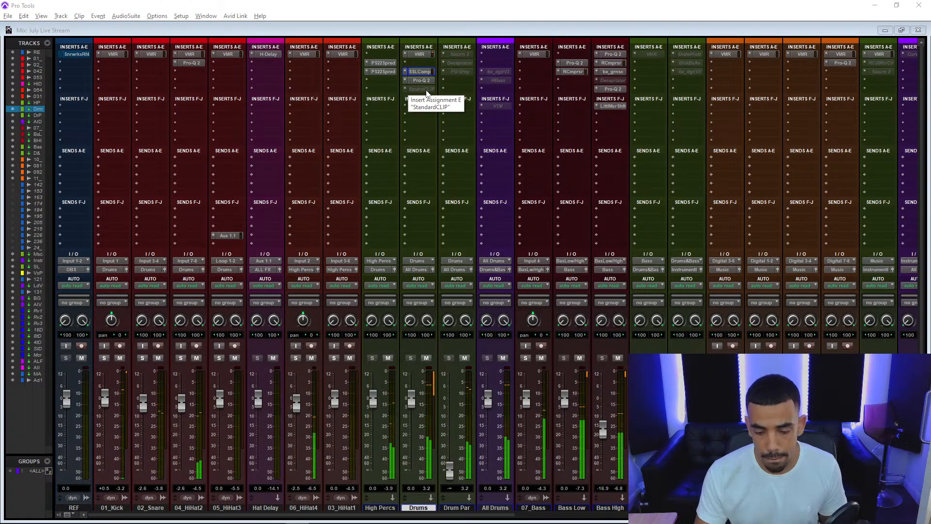
{"action": "right_click", "coordinate": [426, 90]}
{"action": "left_click", "coordinate": [431, 97]}
{"action": "left_click", "coordinate": [426, 89]}
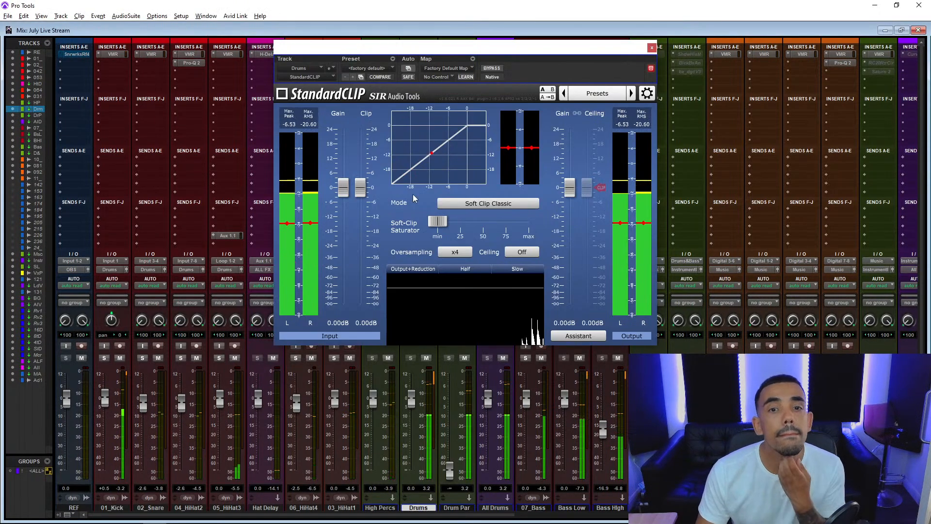
Lower StandardCLIP's clip level to -7.40 dB in Soft Clip Classic mode and close the plug-in.
{"action": "left_click_drag", "start_coordinate": [367, 192], "coordinate": [362, 210]}
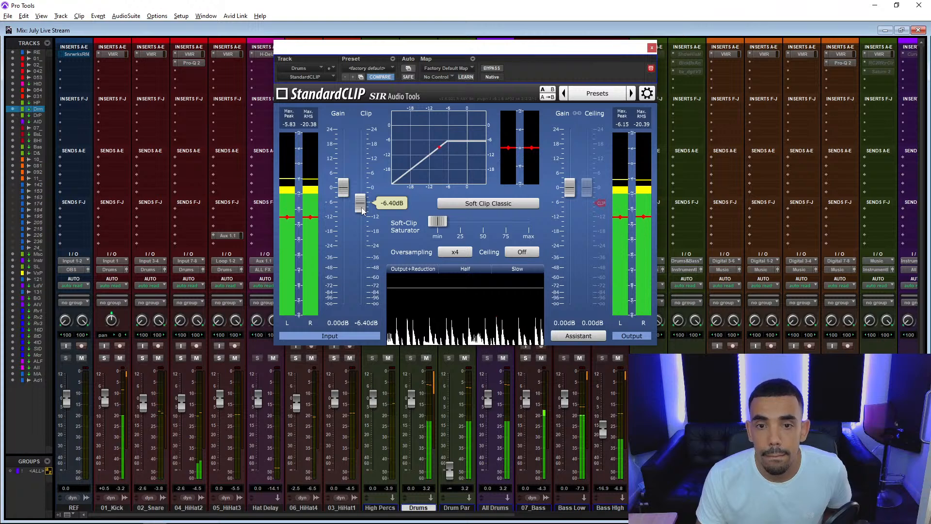
{"action": "scroll", "coordinate": [362, 210], "scroll_direction": "down", "scroll_amount": 2}
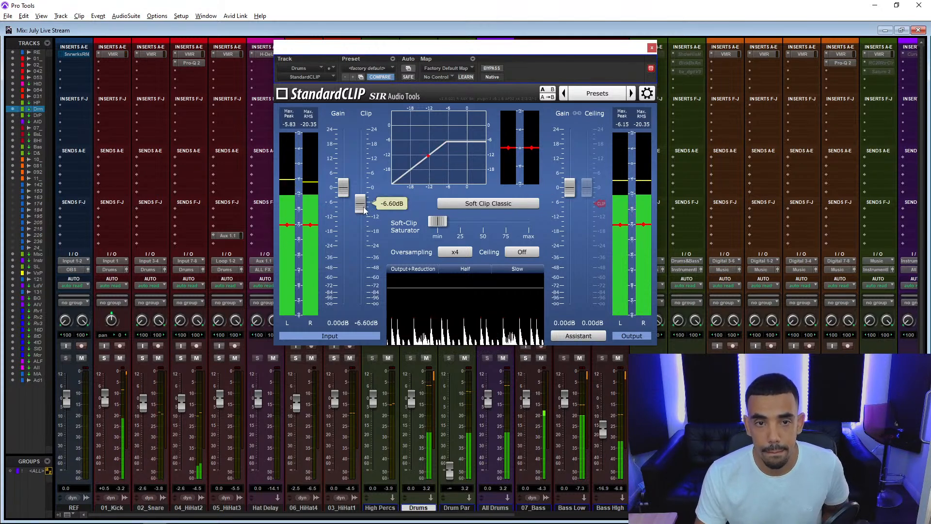
{"action": "left_click_drag", "start_coordinate": [364, 210], "coordinate": [365, 214]}
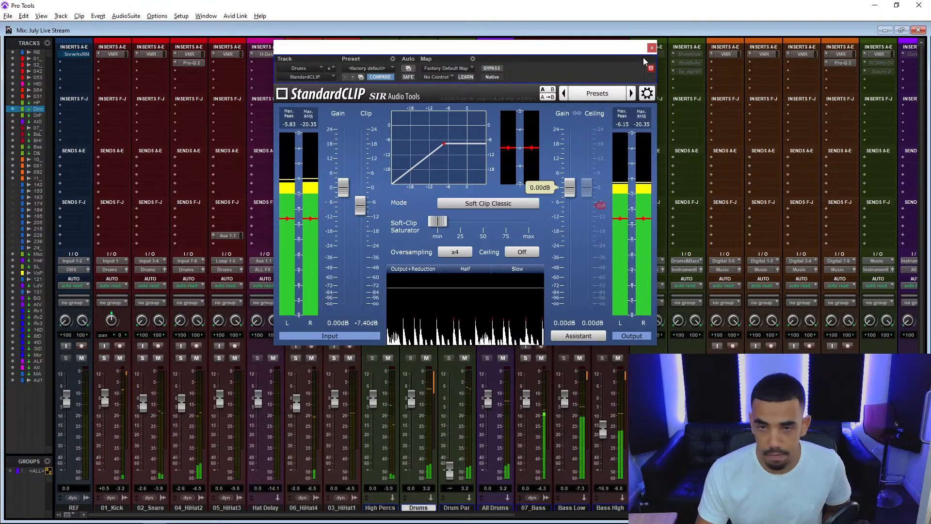
{"action": "left_click", "coordinate": [651, 47]}
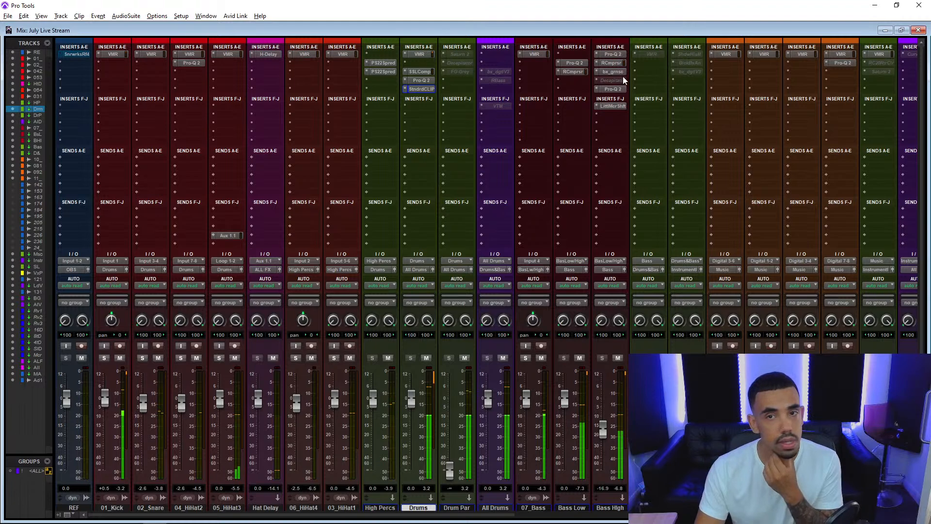
Insert Virtual Tape Machines (stereo) on All Drums and move it to insert slot D of the Drums & Bass bus.
{"action": "left_click", "coordinate": [492, 55]}
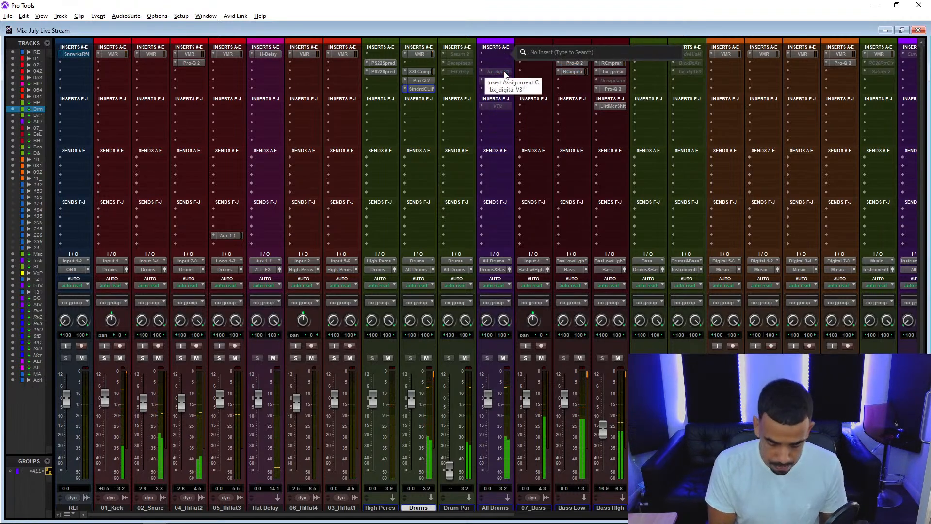
{"action": "type", "text": "virt"}
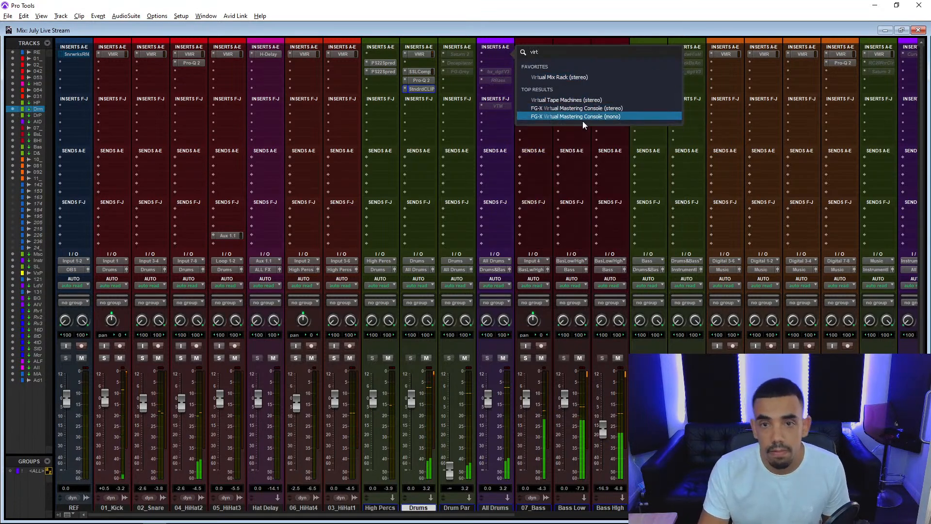
{"action": "left_click", "coordinate": [583, 100]}
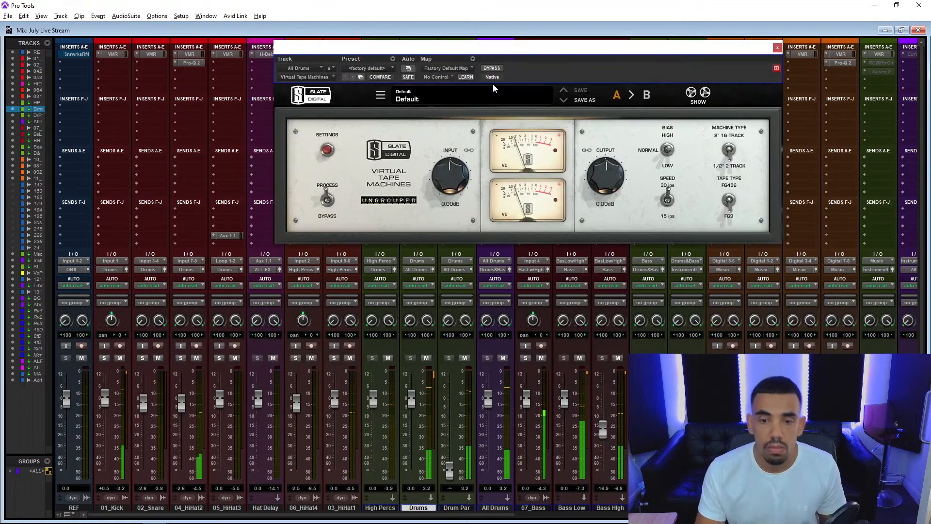
{"action": "left_click_drag", "start_coordinate": [307, 176], "coordinate": [138, 195]}
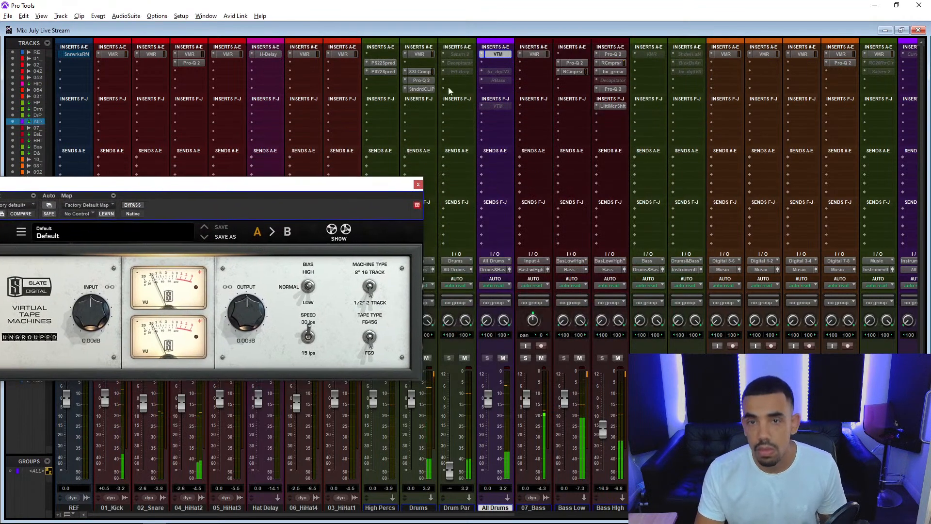
{"action": "left_click_drag", "start_coordinate": [548, 120], "coordinate": [682, 80]}
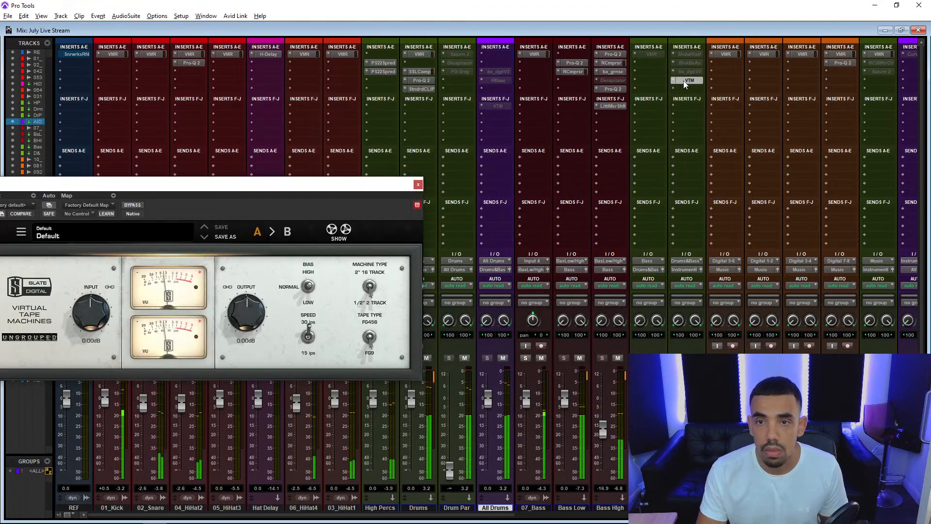
Open the tape machine on Drums & Bass and lower only its output level to -1.22 dB.
{"action": "left_click", "coordinate": [682, 80]}
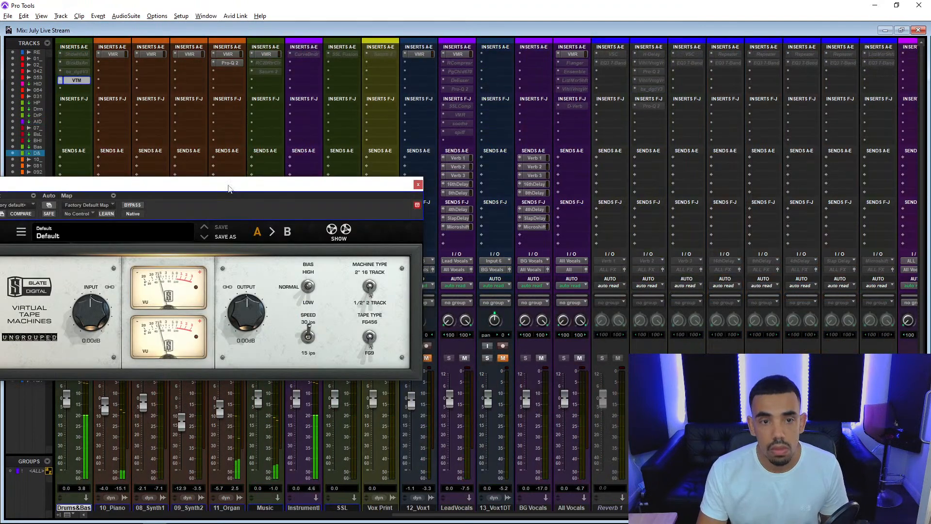
{"action": "left_click_drag", "start_coordinate": [229, 187], "coordinate": [400, 150]}
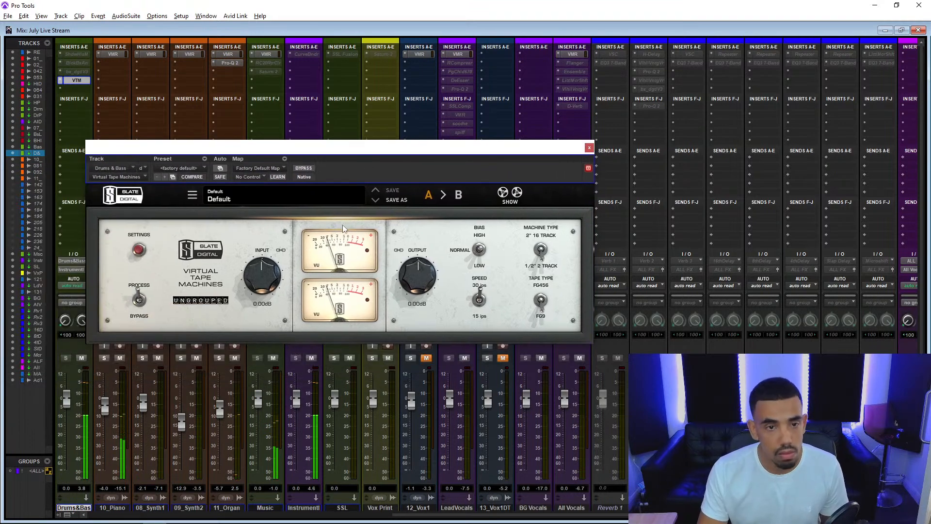
{"action": "left_click", "coordinate": [281, 250]}
{"action": "left_click_drag", "start_coordinate": [412, 290], "coordinate": [415, 305]}
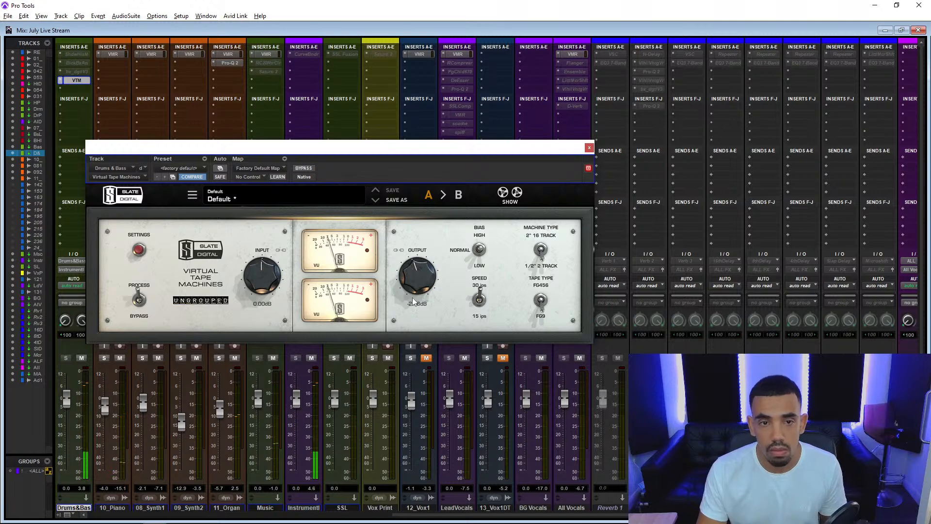
{"action": "left_click_drag", "start_coordinate": [413, 300], "coordinate": [420, 291]}
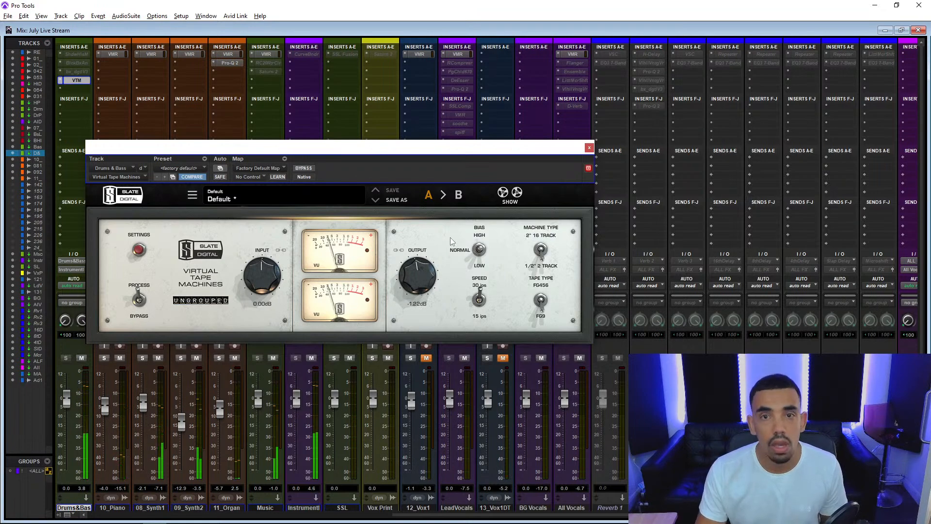
Insert a VUMT (stereo) meter in slot B of the Drums & Bass bus, ahead of the tape machine.
{"action": "left_click_drag", "start_coordinate": [417, 155], "coordinate": [456, 254]}
{"action": "scroll", "coordinate": [257, 212], "scroll_direction": "left", "scroll_amount": 5}
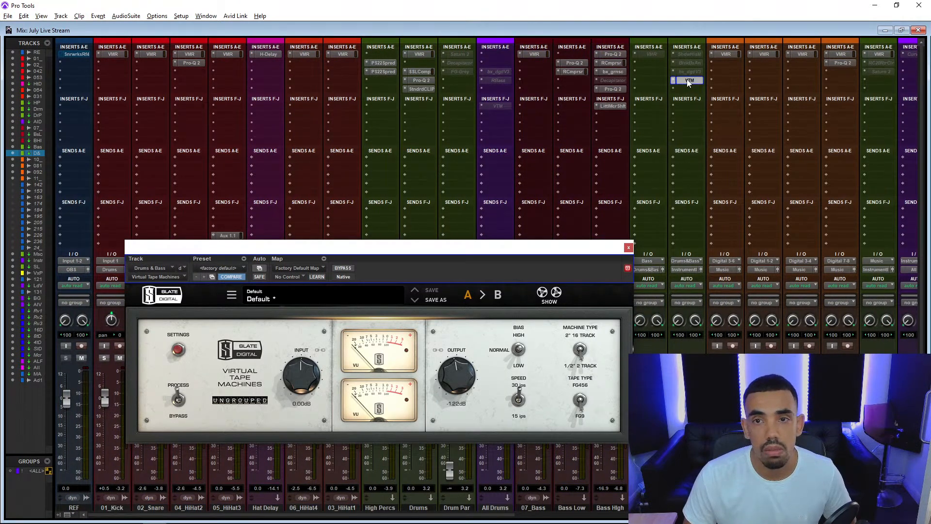
{"action": "left_click", "coordinate": [673, 64]}
{"action": "left_click", "coordinate": [685, 65]}
{"action": "left_click", "coordinate": [692, 64]}
{"action": "left_click", "coordinate": [701, 77]}
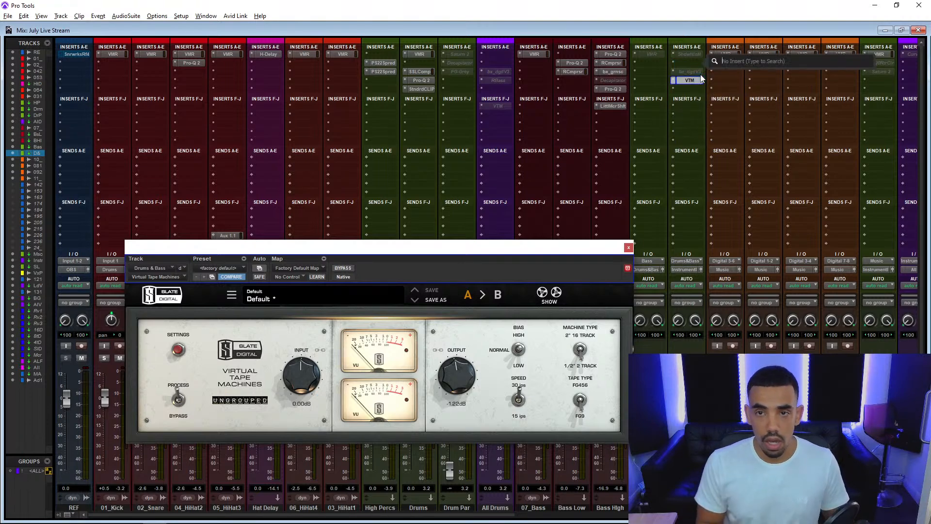
{"action": "type", "text": "vumt"}
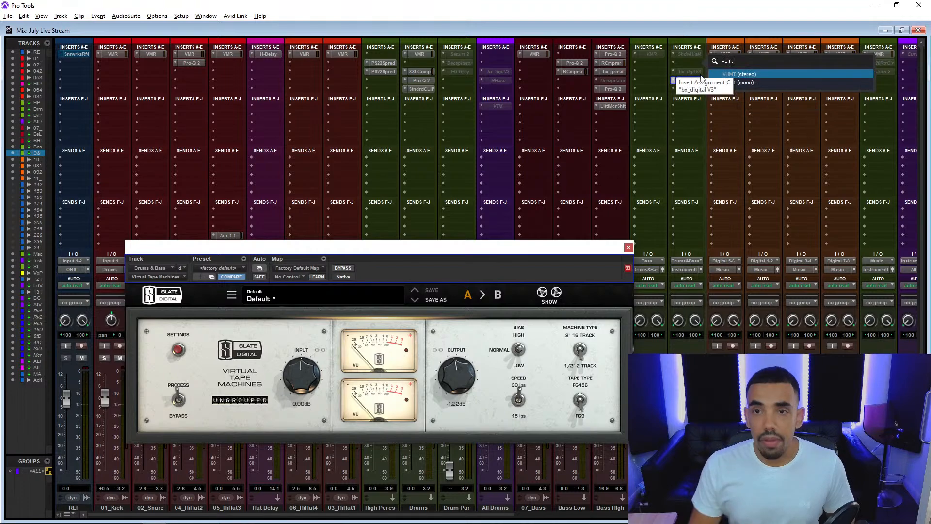
{"action": "left_click", "coordinate": [764, 73]}
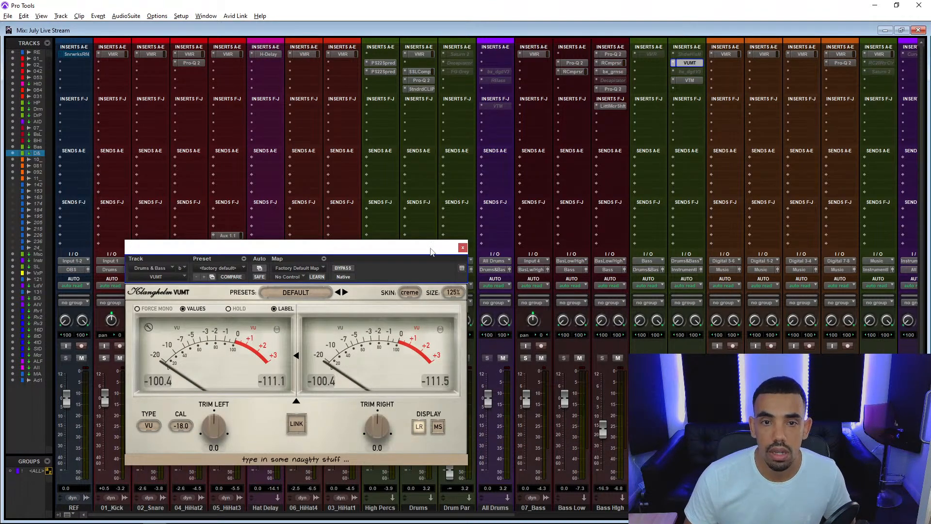
Copy the VUMT meter to slot E after the tape machine and arrange both meter windows side by side.
{"action": "left_click_drag", "start_coordinate": [433, 251], "coordinate": [366, 84]}
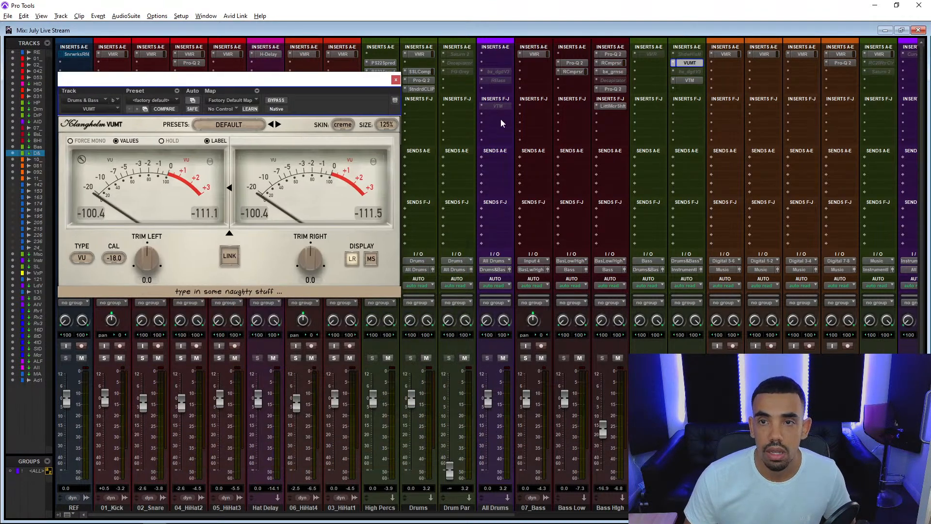
{"action": "left_click", "coordinate": [690, 89]}
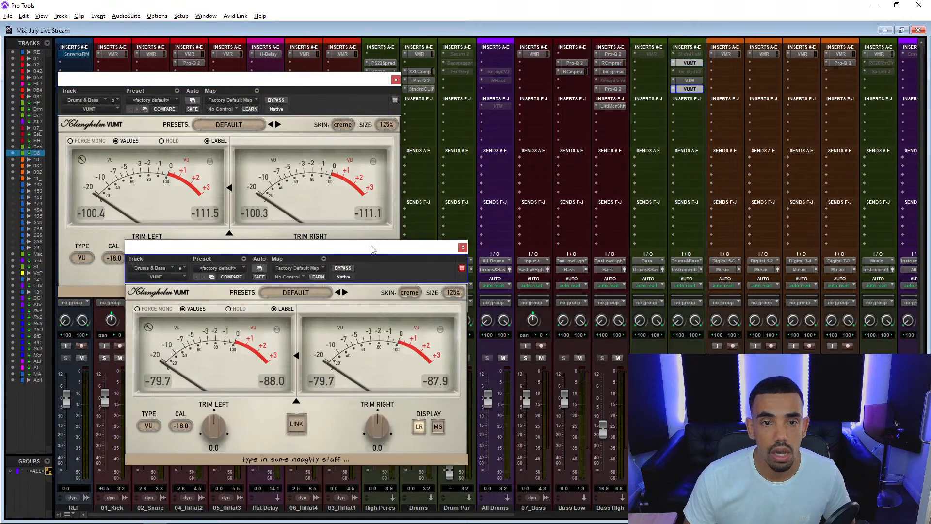
{"action": "left_click_drag", "start_coordinate": [372, 249], "coordinate": [796, 104]}
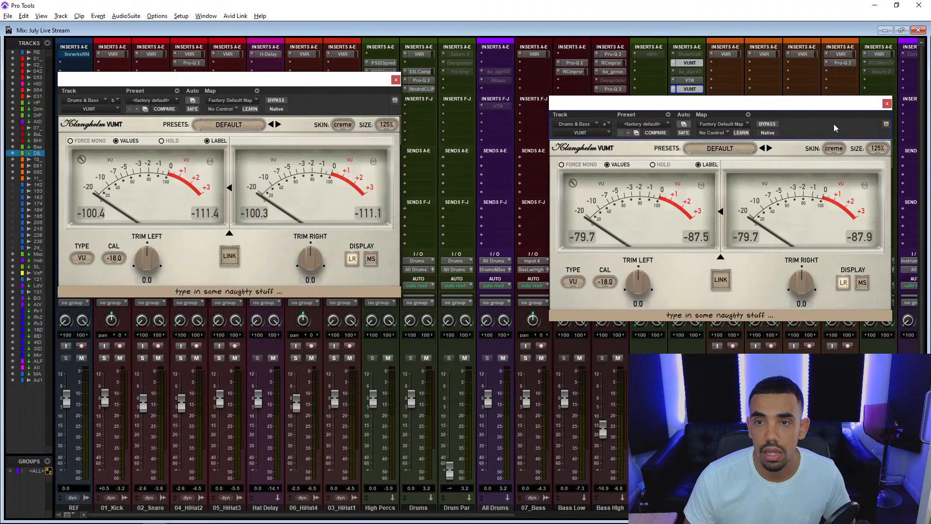
Open the tape machine on Drums & Bass below the meters and, during playback, lower its output to -2.03 dB to level-match it.
{"action": "left_click", "coordinate": [690, 81]}
{"action": "left_click_drag", "start_coordinate": [693, 104], "coordinate": [301, 325]}
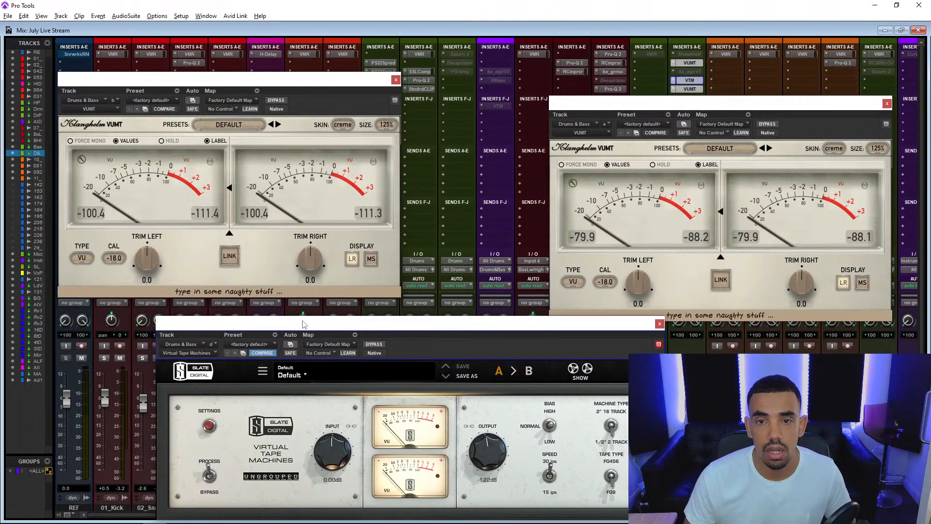
{"action": "key", "text": "space"}
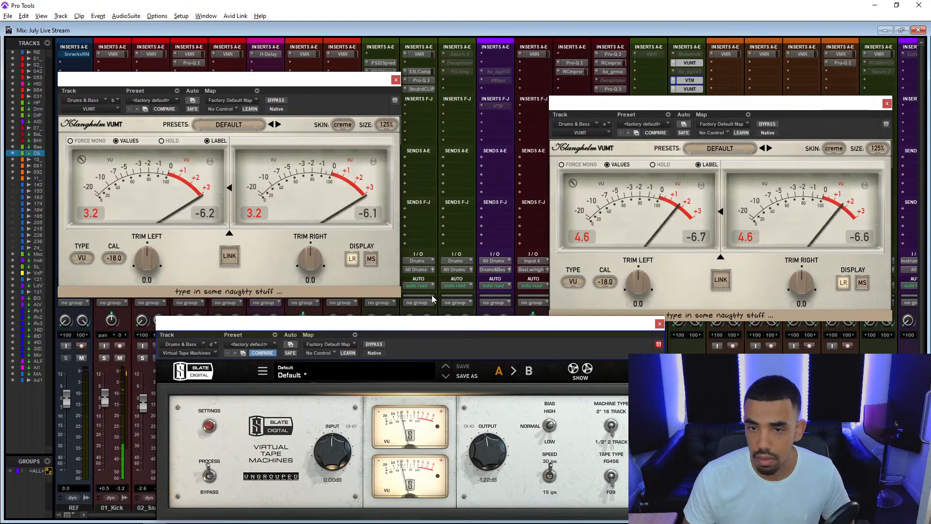
{"action": "left_click_drag", "start_coordinate": [487, 451], "coordinate": [487, 455]}
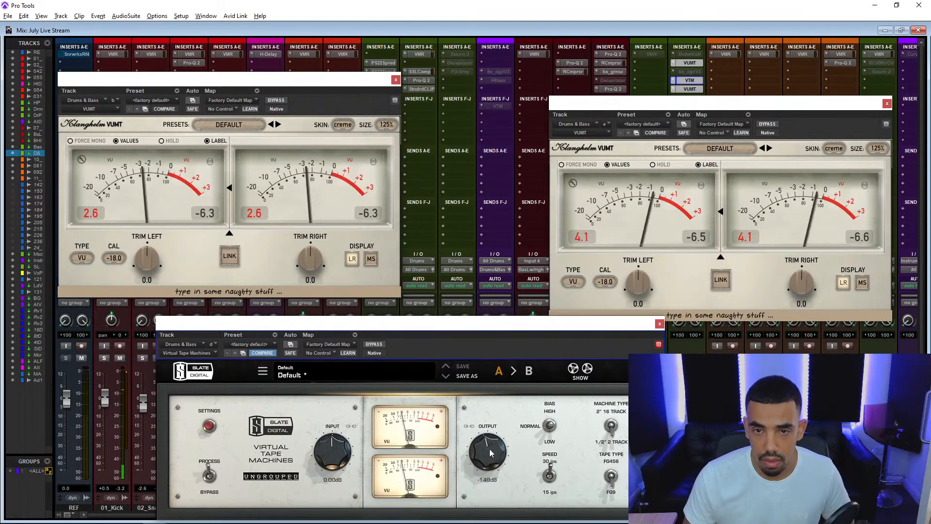
{"action": "left_click", "coordinate": [568, 249]}
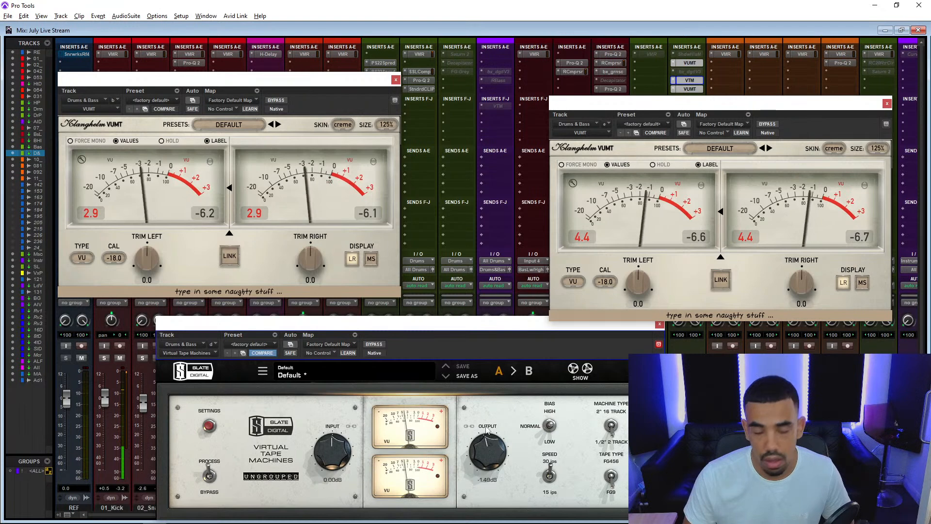
{"action": "left_click_drag", "start_coordinate": [486, 429], "coordinate": [484, 441]}
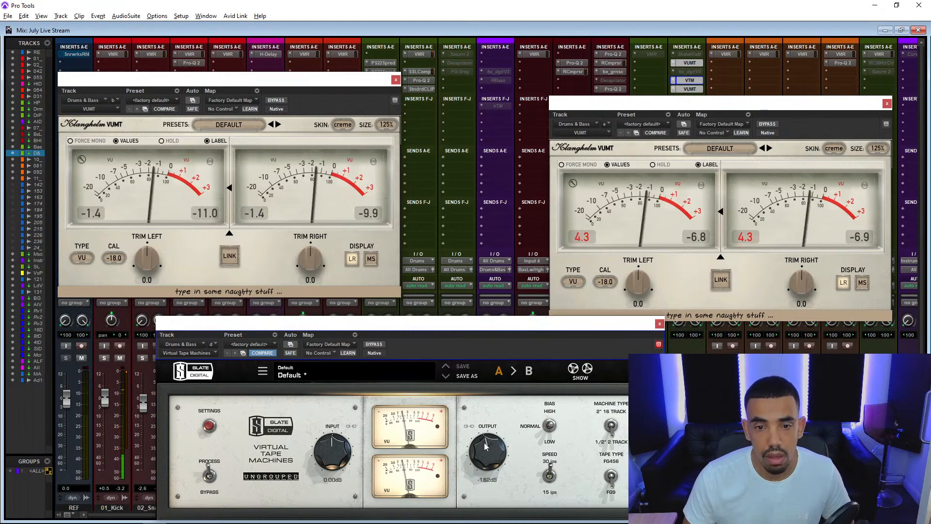
{"action": "scroll", "coordinate": [484, 442], "scroll_direction": "down", "scroll_amount": 3}
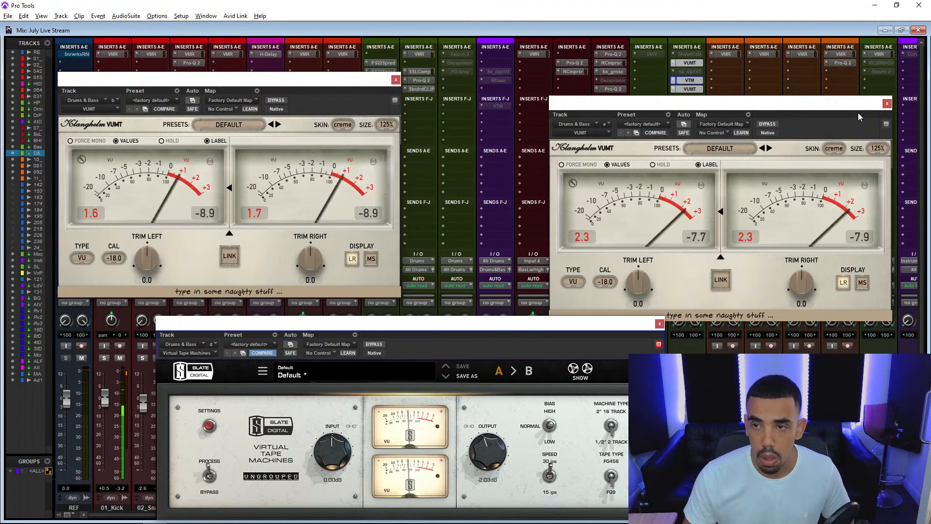
Remove both VUMT meters from insert slots B and E of the Drums & Bass bus.
{"action": "left_click", "coordinate": [887, 103]}
{"action": "left_click", "coordinate": [673, 63]}
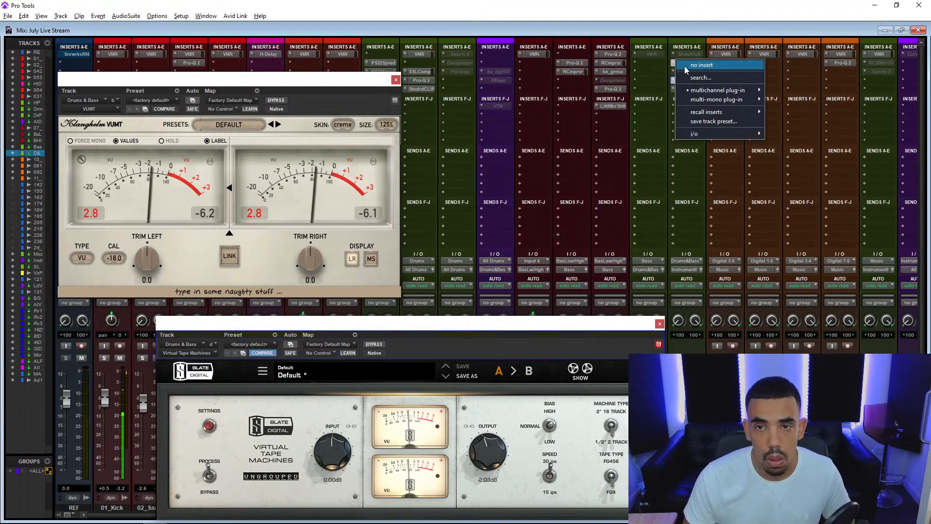
{"action": "left_click", "coordinate": [683, 66]}
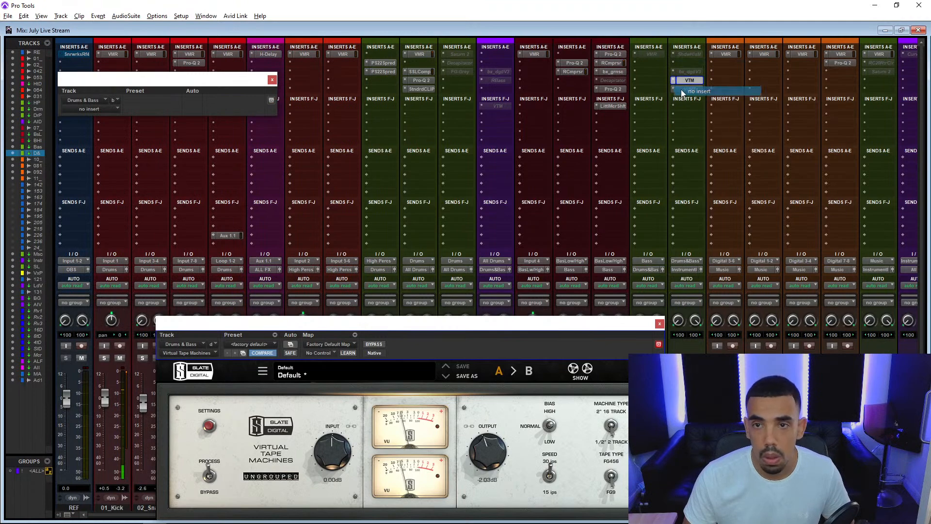
Compare the Drums & Bass bus with the tape machine bypassed and active during playback, and close the plug-in window.
{"action": "left_click", "coordinate": [686, 81], "text": "ctrl"}
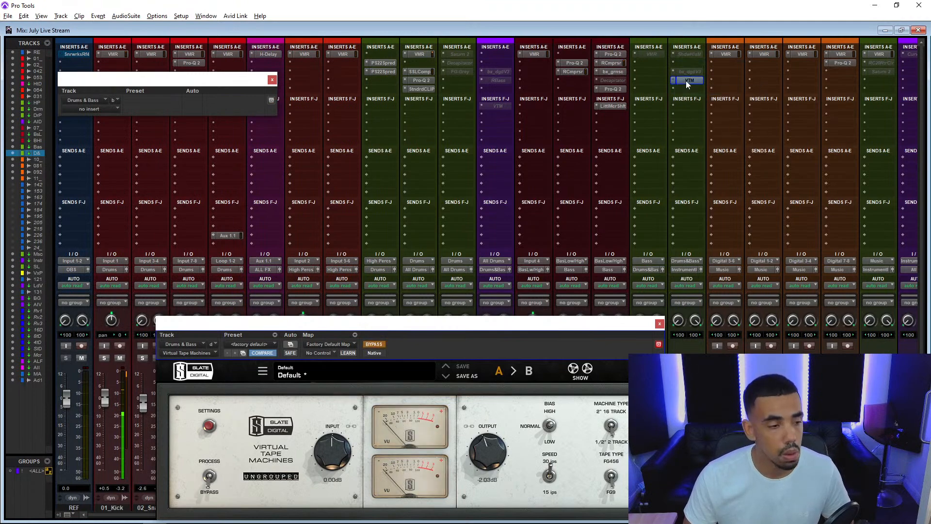
{"action": "left_click", "coordinate": [686, 80], "text": "ctrl"}
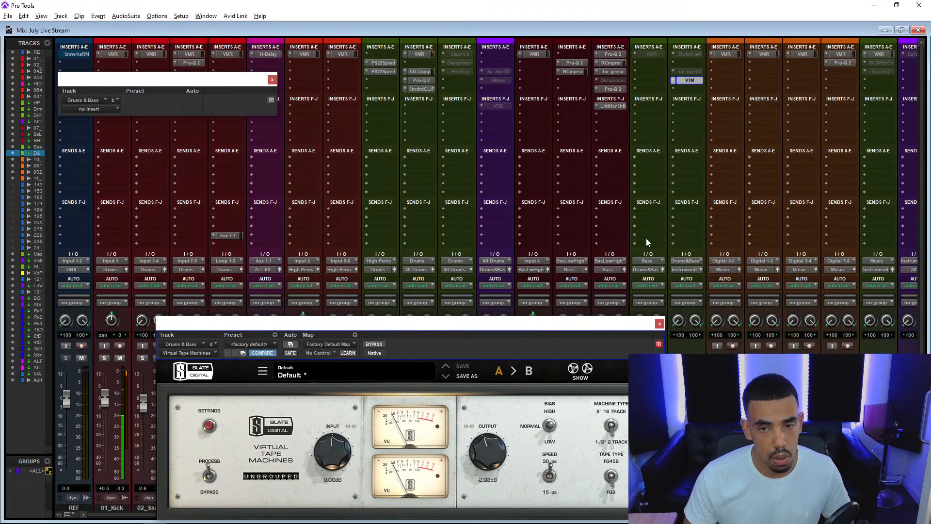
{"action": "left_click", "coordinate": [659, 323]}
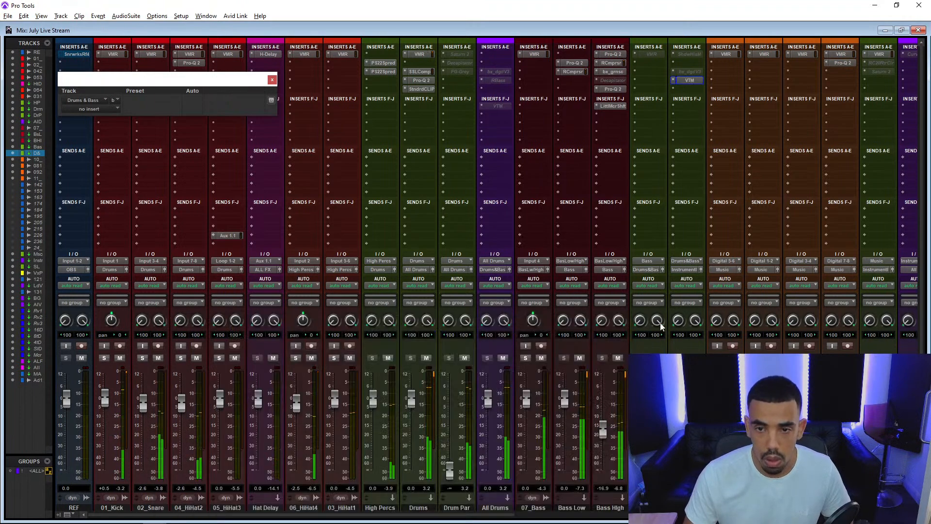
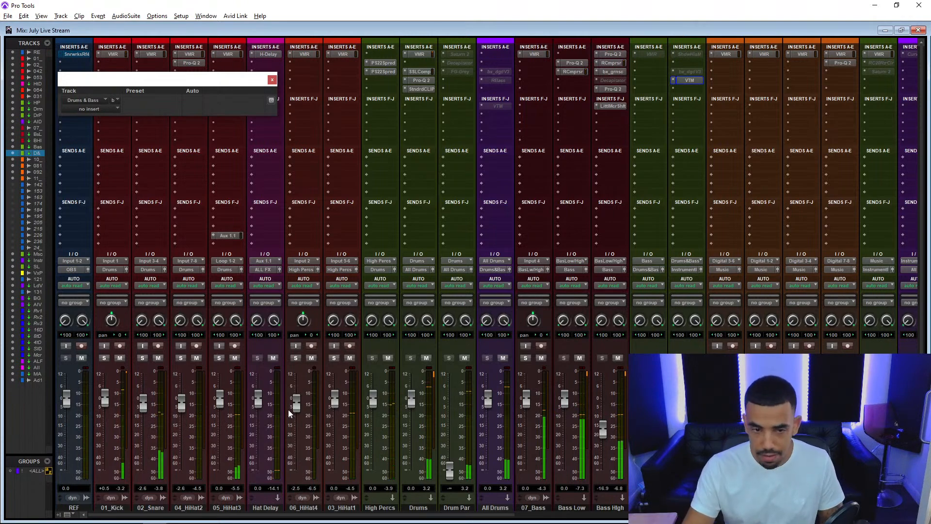
Copy the Aux 1.1 send from 05_HiHat3 to 03_HiHat1 and set the 03_HiHat1 fader to 0.0 dB.
{"action": "scroll", "coordinate": [287, 409], "scroll_direction": "down", "scroll_amount": 1}
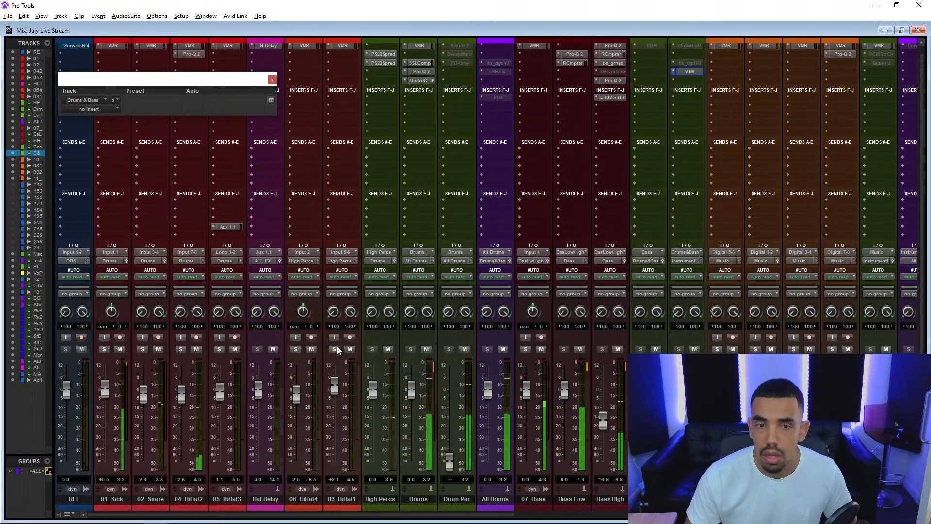
{"action": "scroll", "coordinate": [347, 344], "scroll_direction": "up", "scroll_amount": 1}
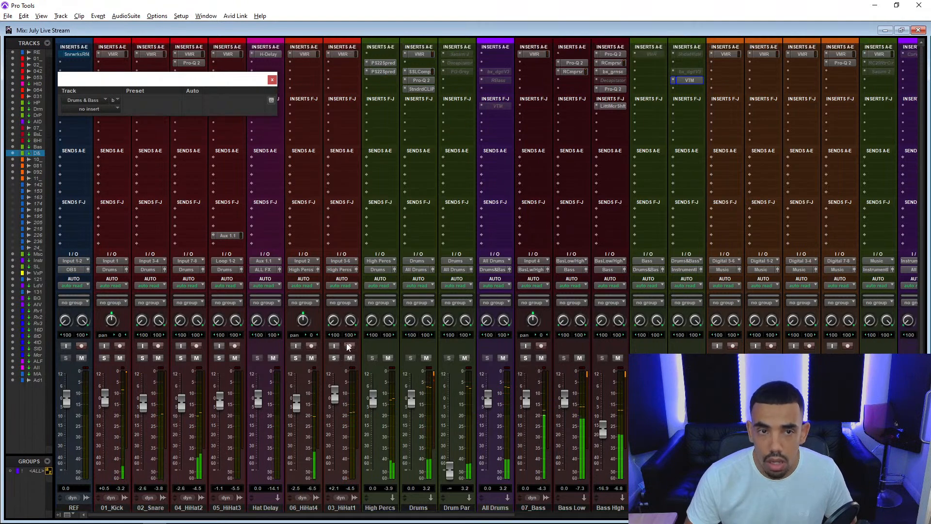
{"action": "left_click_drag", "start_coordinate": [266, 86], "coordinate": [268, 87]}
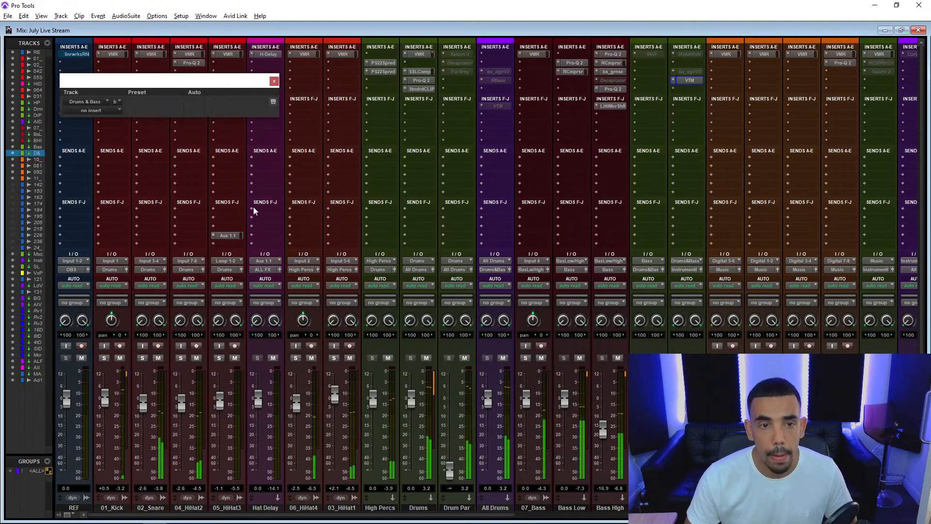
{"action": "left_click_drag", "start_coordinate": [228, 236], "coordinate": [333, 236]}
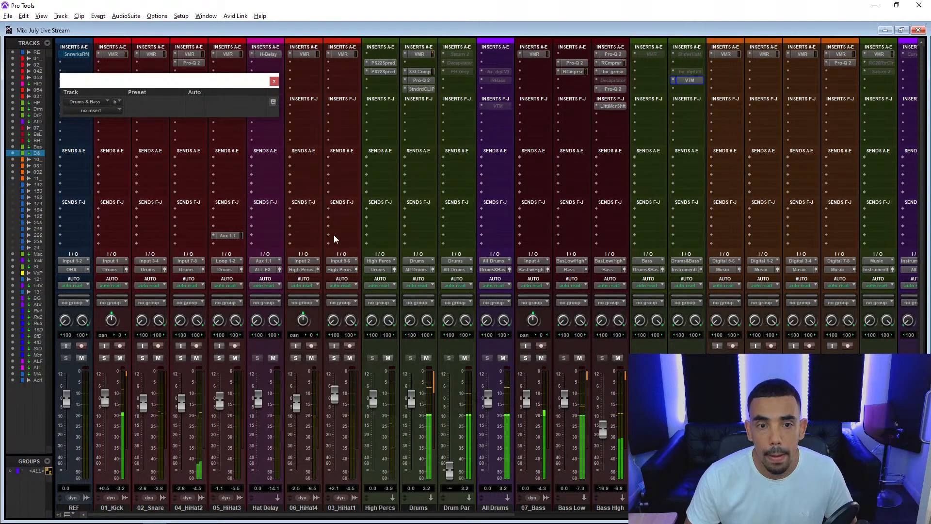
{"action": "left_click", "coordinate": [335, 392], "text": "alt"}
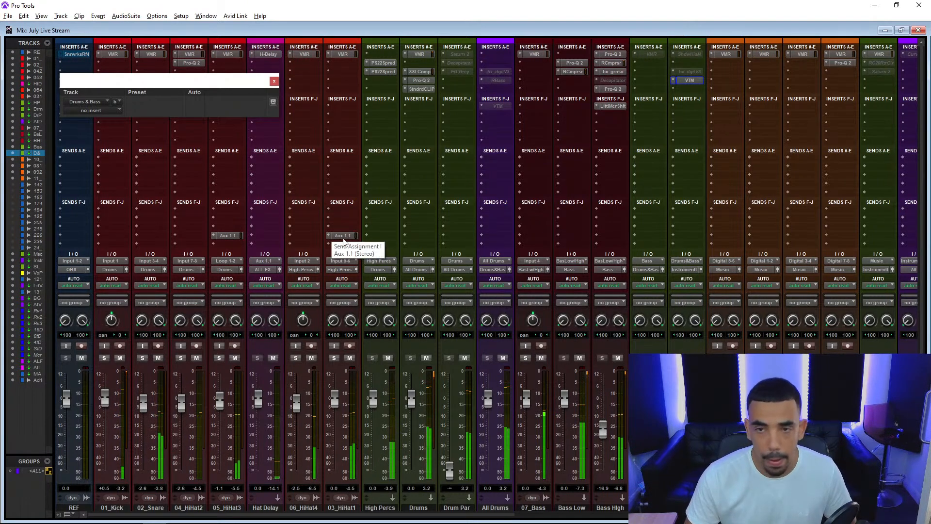
Lower the 06_HiHat4 fader to -3.0 dB and check the hi-hat tracks' arrangement in the Edit window.
{"action": "left_click_drag", "start_coordinate": [296, 410], "coordinate": [296, 414]}
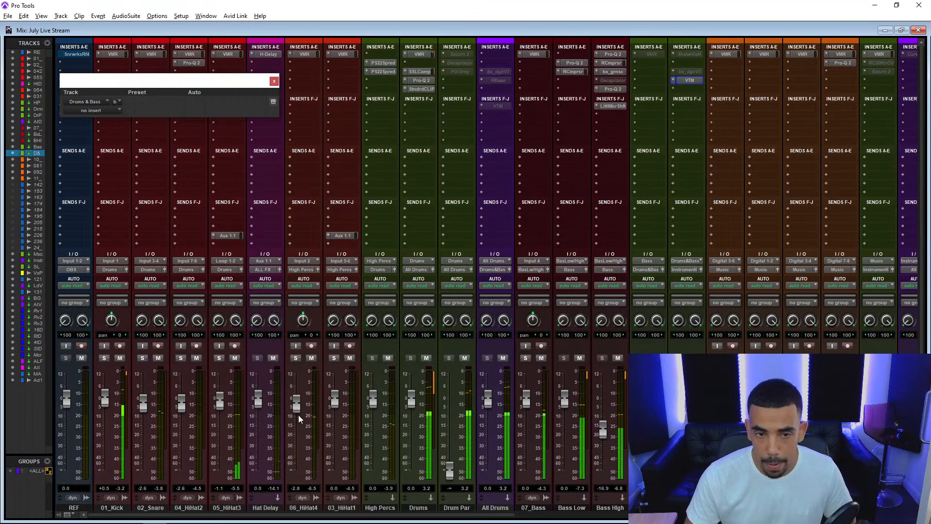
{"action": "key", "text": "ctrl+equal"}
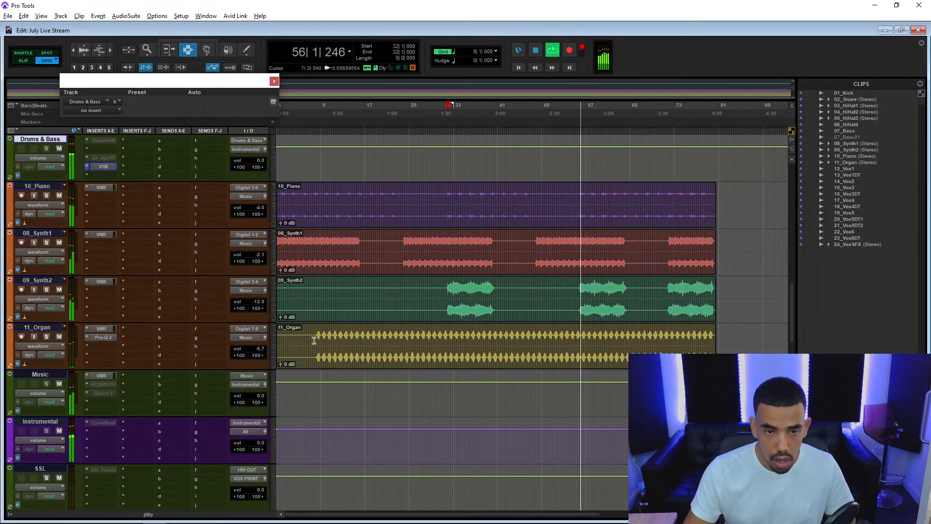
{"action": "scroll", "coordinate": [310, 327], "scroll_direction": "up", "scroll_amount": 15}
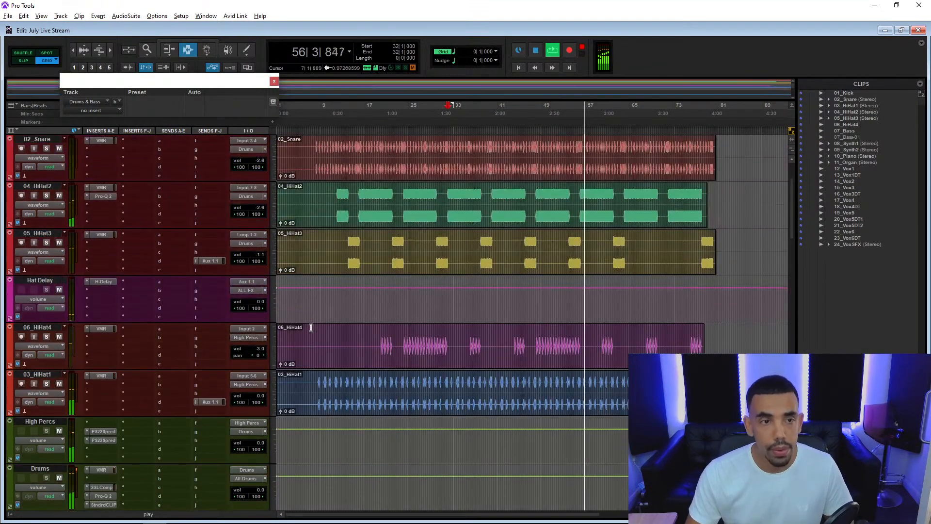
{"action": "key", "text": "ctrl+equal"}
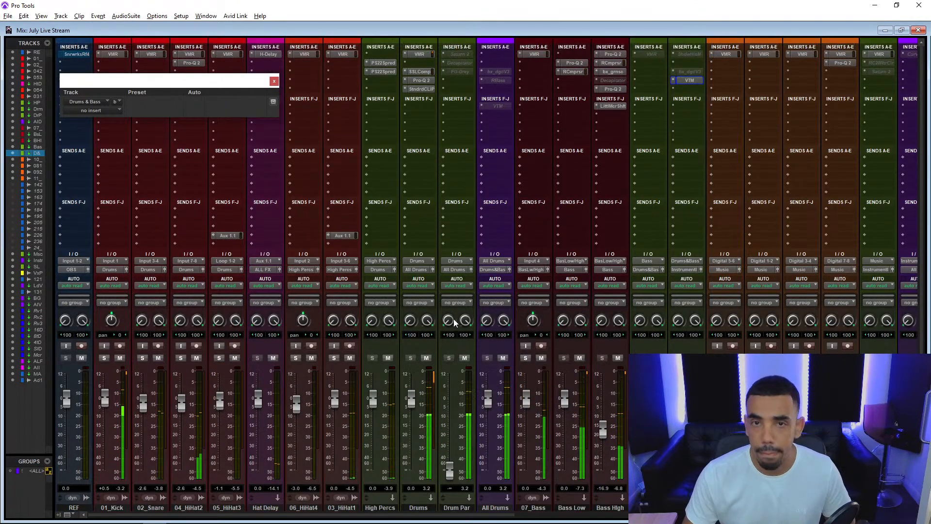
Close the empty plug-in window, then activate and open the Virtual Mix Rack in insert slot A of the Bass bus.
{"action": "scroll", "coordinate": [454, 323], "scroll_direction": "right", "scroll_amount": 5}
{"action": "scroll", "coordinate": [418, 202], "scroll_direction": "left", "scroll_amount": 1}
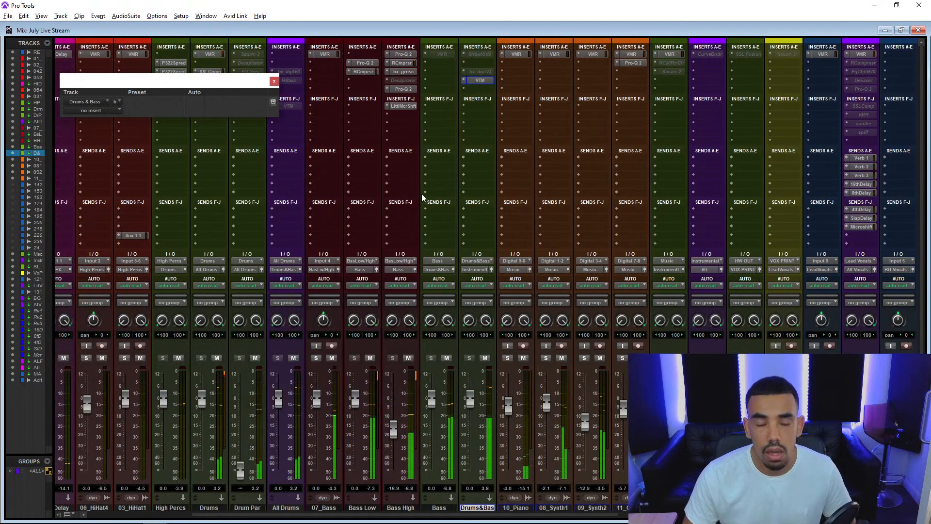
{"action": "left_click", "coordinate": [274, 81]}
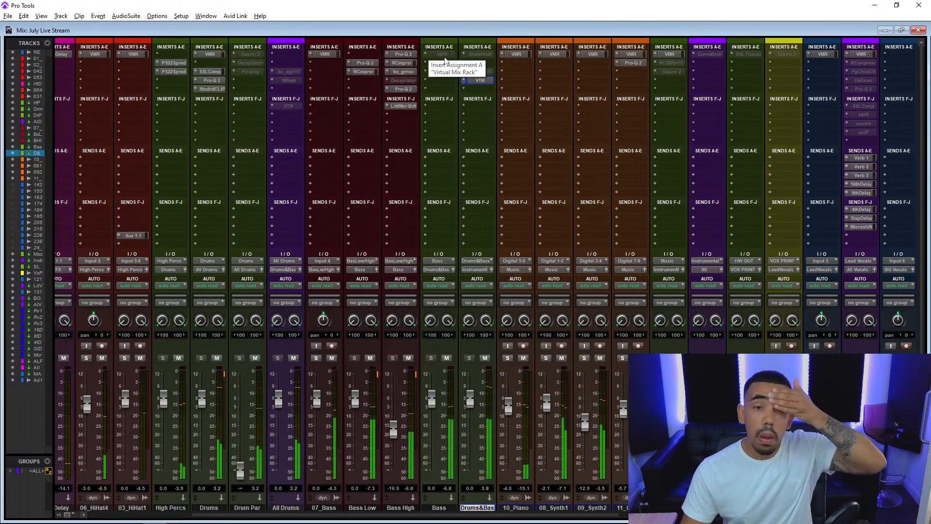
{"action": "right_click", "coordinate": [444, 53]}
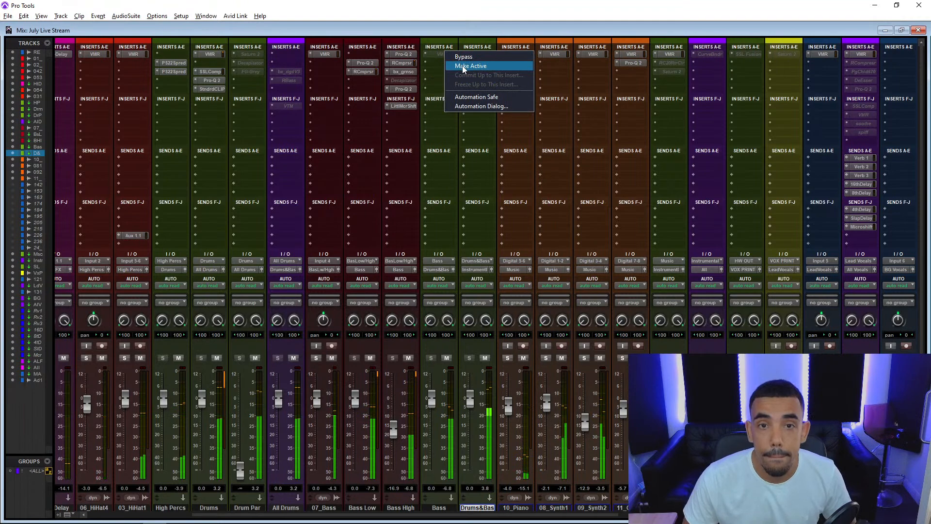
{"action": "left_click", "coordinate": [463, 66]}
{"action": "left_click", "coordinate": [439, 53]}
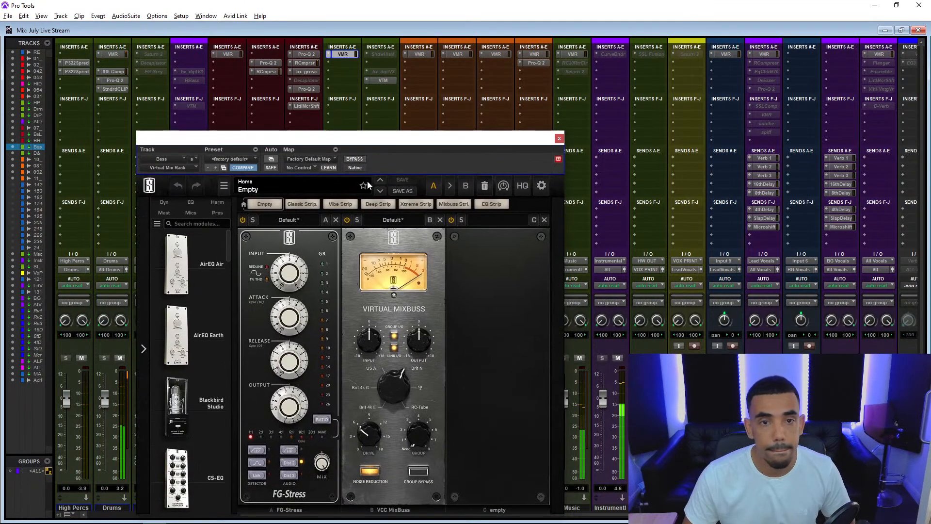
Remove the FG-Stress module from the Bass bus's Virtual Mix Rack, keep the rack active, and close its window.
{"action": "left_click", "coordinate": [355, 160]}
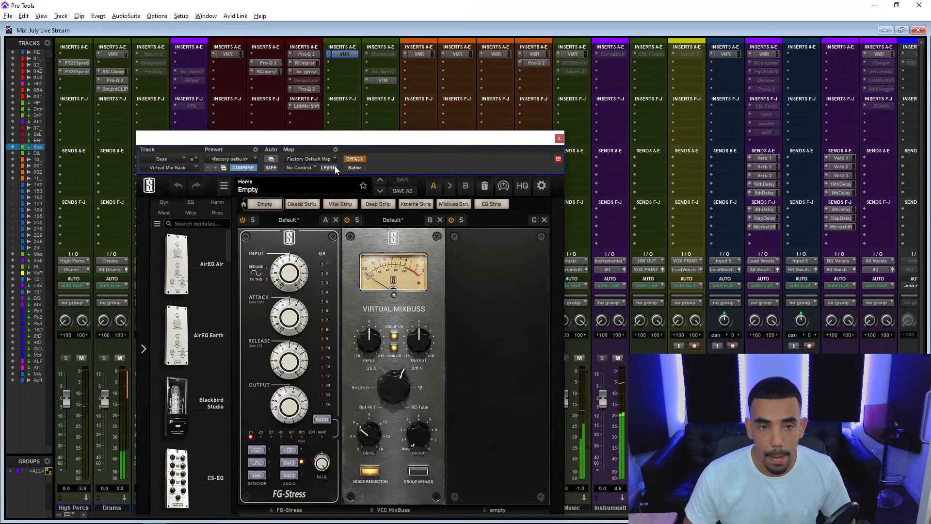
{"action": "left_click", "coordinate": [335, 219]}
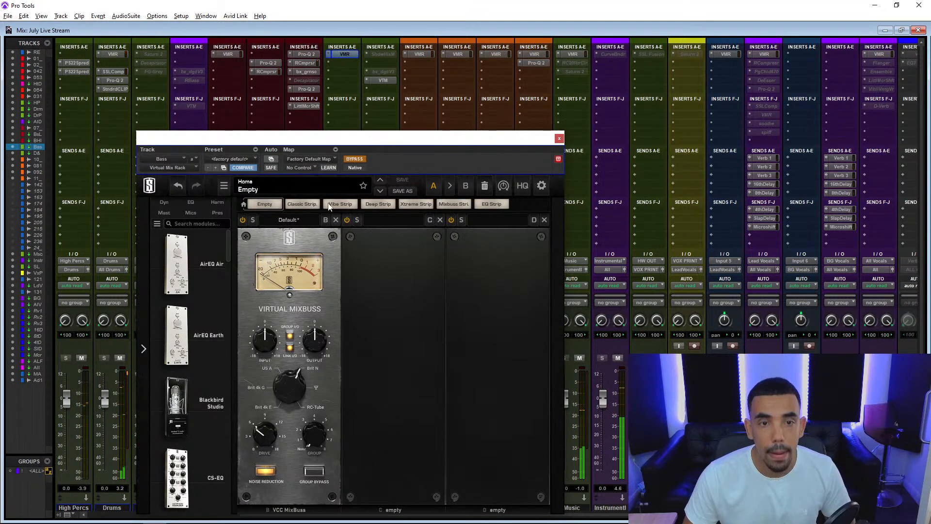
{"action": "left_click", "coordinate": [354, 160]}
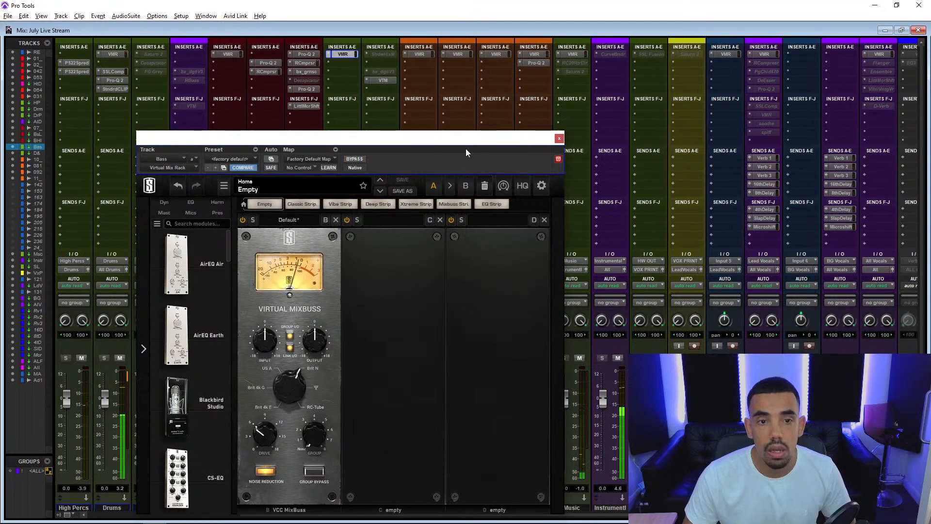
{"action": "left_click", "coordinate": [560, 139]}
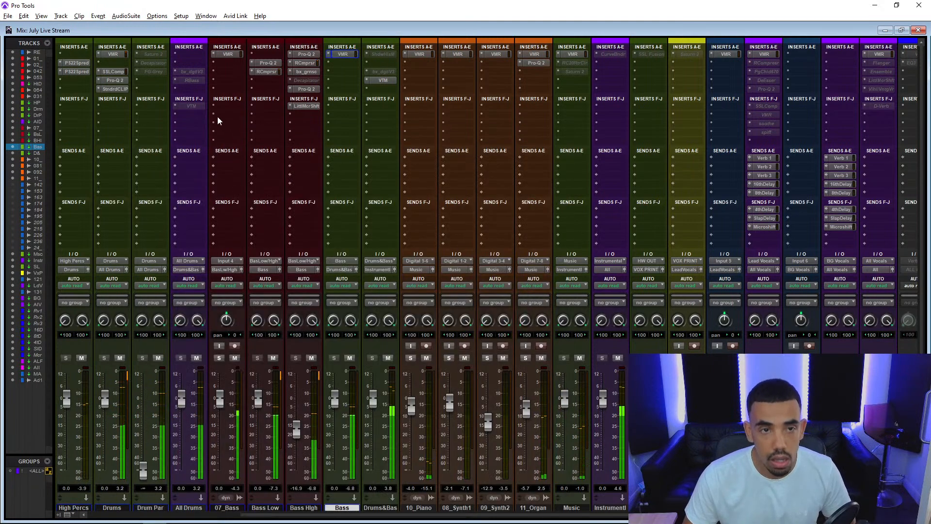
Activate RBass on the All Drums bus, raise its intensity to about -21.3 dB, and close the plug-in.
{"action": "right_click", "coordinate": [193, 82]}
{"action": "left_click", "coordinate": [213, 94]}
{"action": "left_click", "coordinate": [192, 81]}
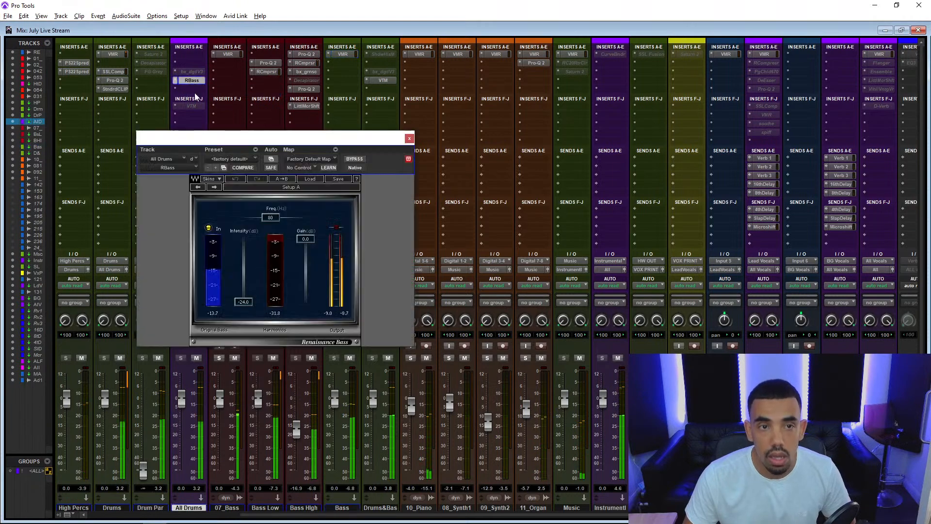
{"action": "left_click_drag", "start_coordinate": [240, 256], "coordinate": [241, 250]}
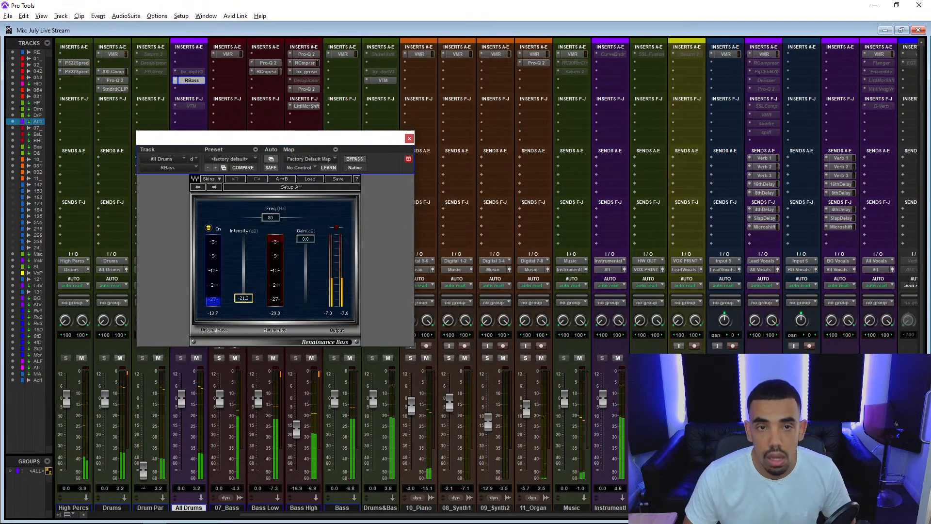
{"action": "left_click", "coordinate": [409, 139]}
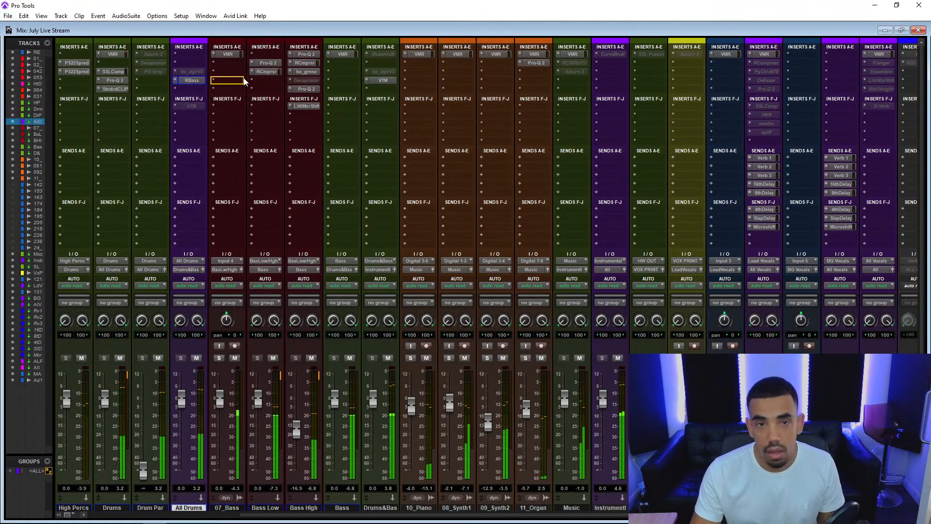
Copy RBass to insert slot D of the Bass bus with its intensity at -20.1 dB and close it.
{"action": "left_click", "coordinate": [344, 80]}
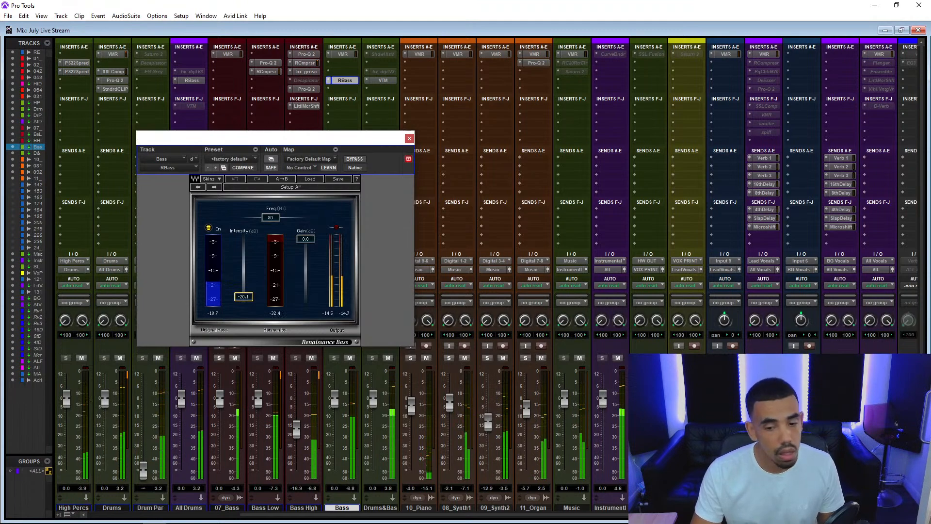
{"action": "left_click", "coordinate": [410, 139]}
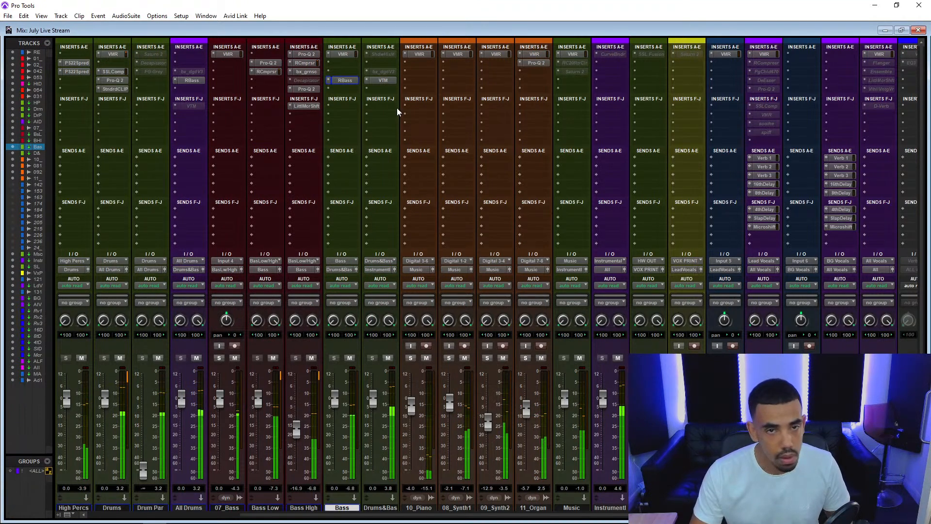
Activate the Shadow Hills Mastering Compressor in insert slot A of the Drums & Bass bus, inspect it, and close it.
{"action": "right_click", "coordinate": [381, 54]}
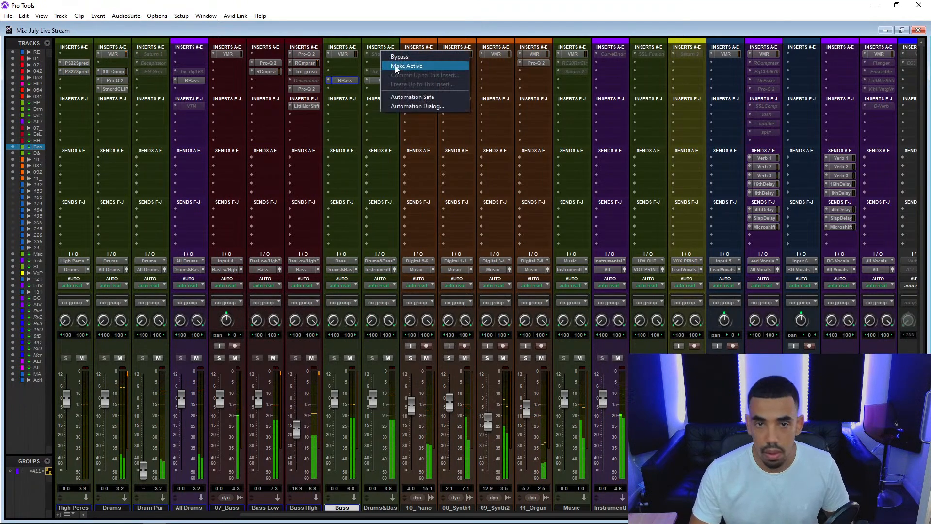
{"action": "left_click", "coordinate": [407, 65]}
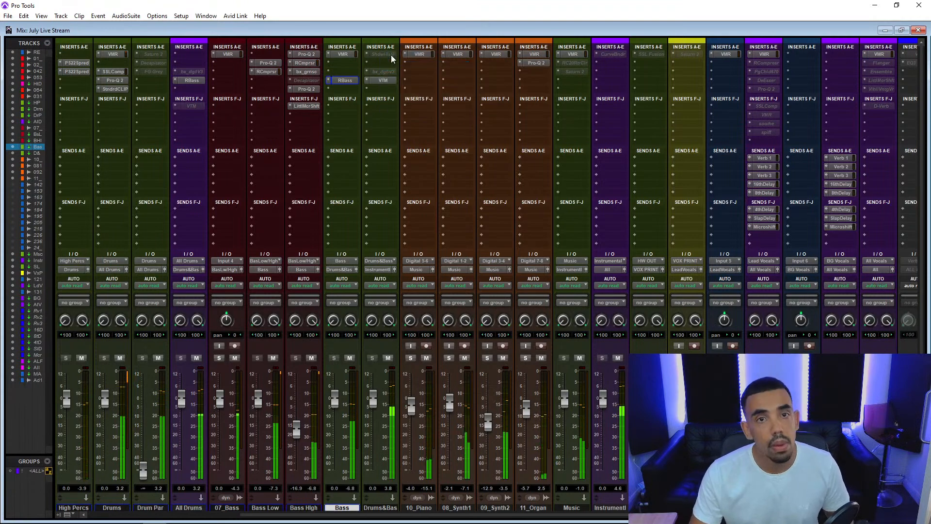
{"action": "left_click", "coordinate": [389, 54]}
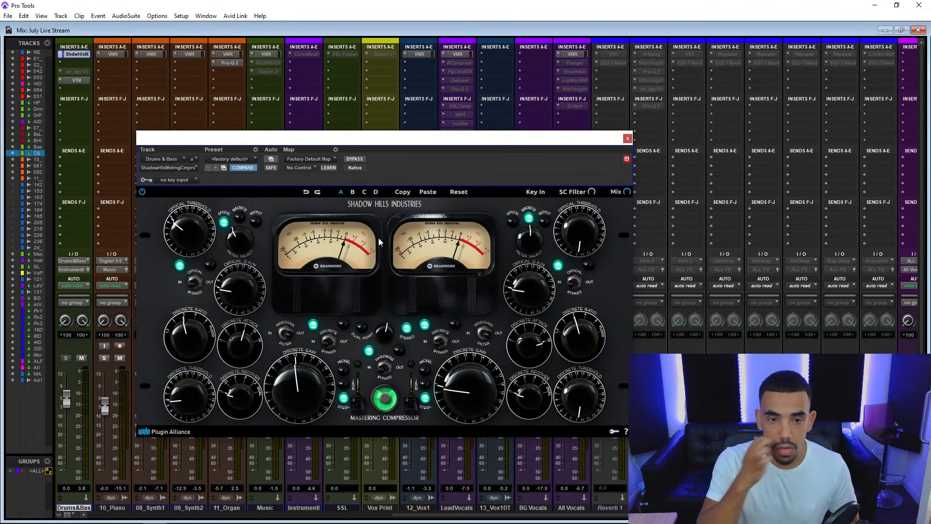
{"action": "left_click_drag", "start_coordinate": [306, 141], "coordinate": [516, 153]}
{"action": "scroll", "coordinate": [235, 231], "scroll_direction": "left", "scroll_amount": 10}
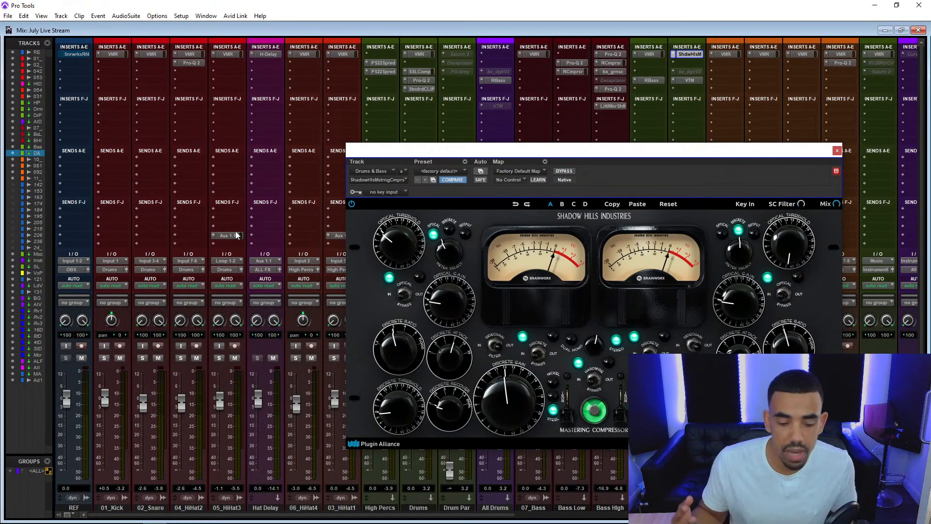
{"action": "left_click_drag", "start_coordinate": [628, 154], "coordinate": [458, 139]}
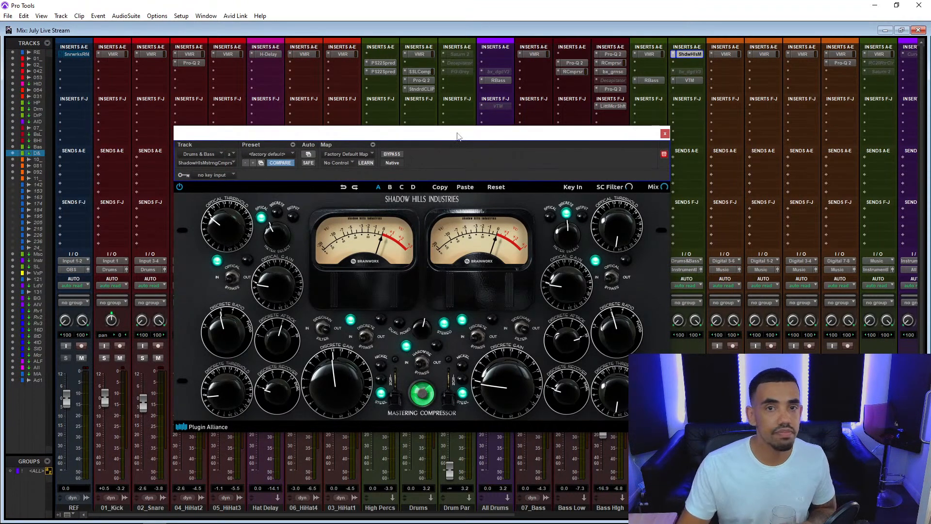
{"action": "left_click", "coordinate": [664, 133]}
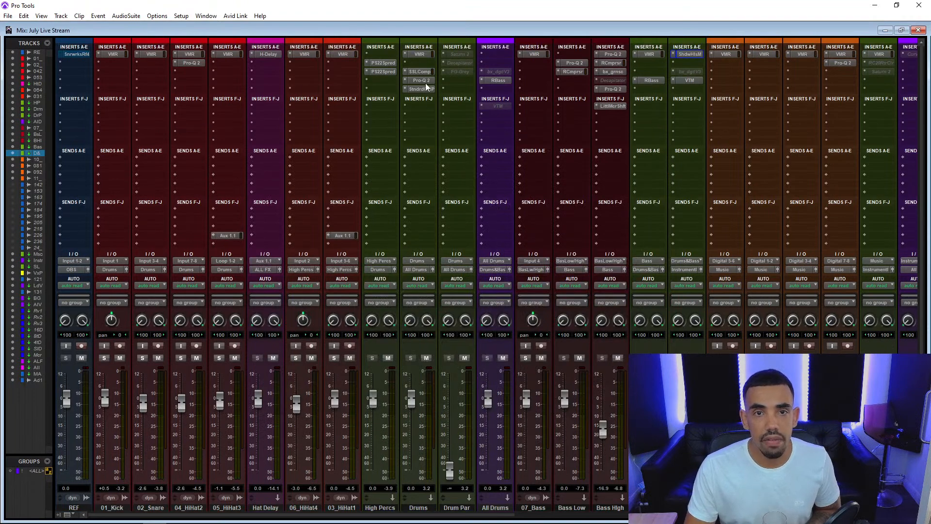
Check the StandardCLIP settings on the Drums bus and close the plug-in window.
{"action": "left_click", "coordinate": [421, 89]}
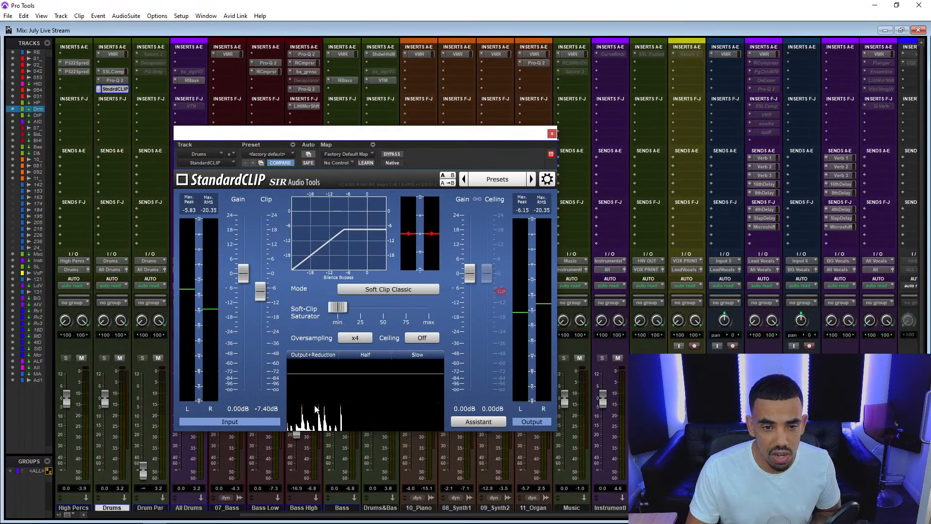
{"action": "left_click", "coordinate": [552, 134]}
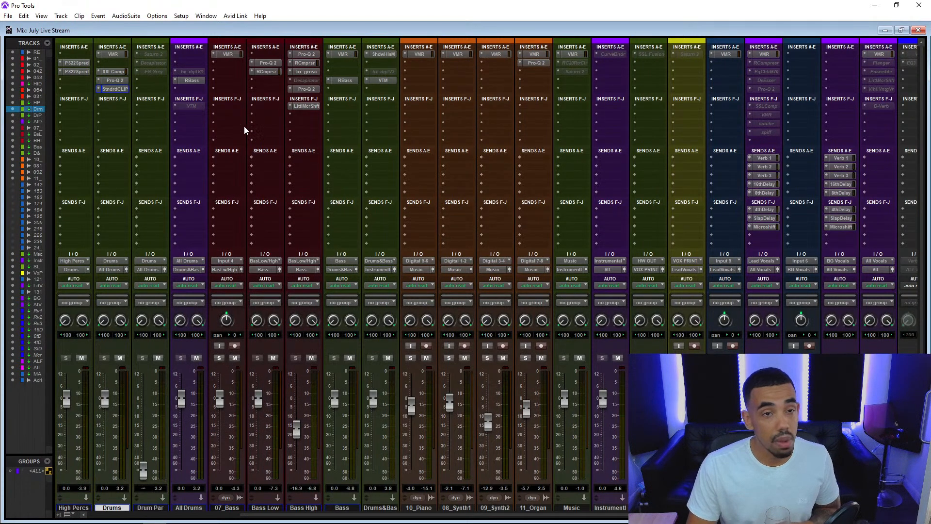
{"action": "mouse_move", "coordinate": [344, 515]}
{"action": "left_mouse_down"}
{"action": "mouse_move", "coordinate": [310, 509]}
{"action": "mouse_move", "coordinate": [350, 509]}
{"action": "left_mouse_up"}
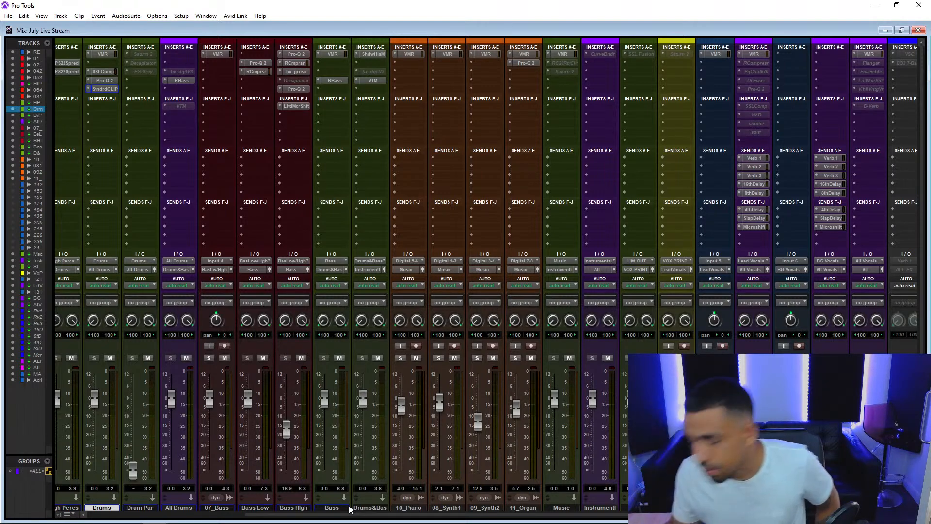
{"action": "key", "text": "alt+Tab"}
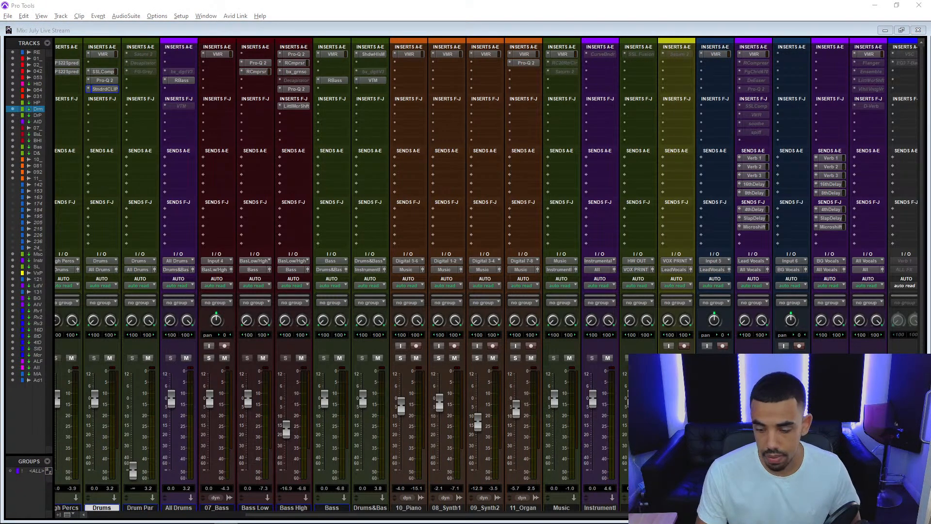
{"action": "left_click", "coordinate": [491, 26]}
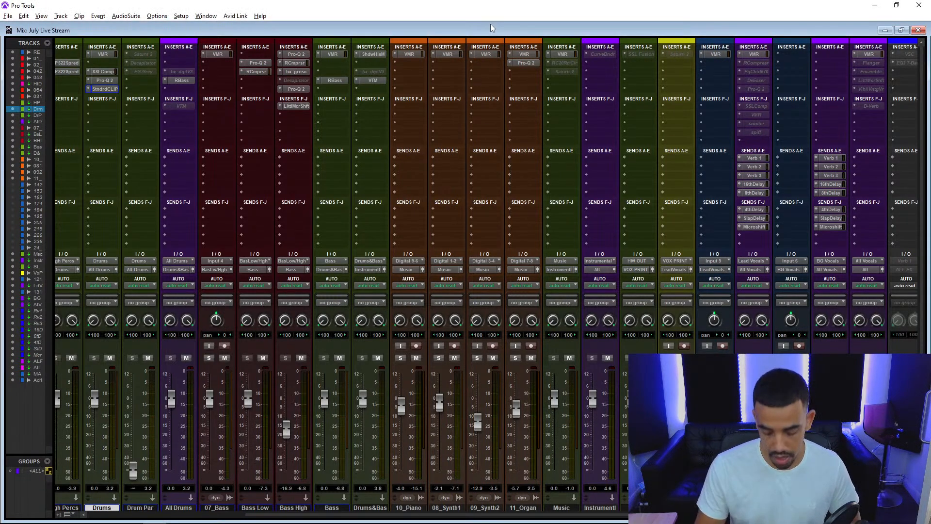
Switch the Sonarworks Reference 4 calibration profile on the MASTER track to Nearfeild, start playback, and close the plug-in.
{"action": "key", "text": "ctrl+equal"}
{"action": "scroll", "coordinate": [63, 396], "scroll_direction": "down", "scroll_amount": 10}
{"action": "scroll", "coordinate": [63, 396], "scroll_direction": "down", "scroll_amount": 5}
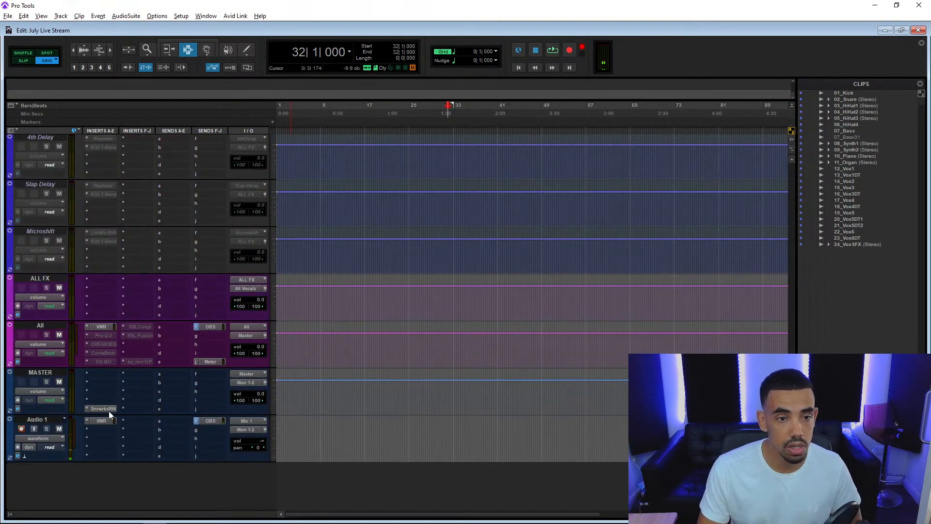
{"action": "left_click", "coordinate": [110, 410]}
{"action": "left_click", "coordinate": [416, 188]}
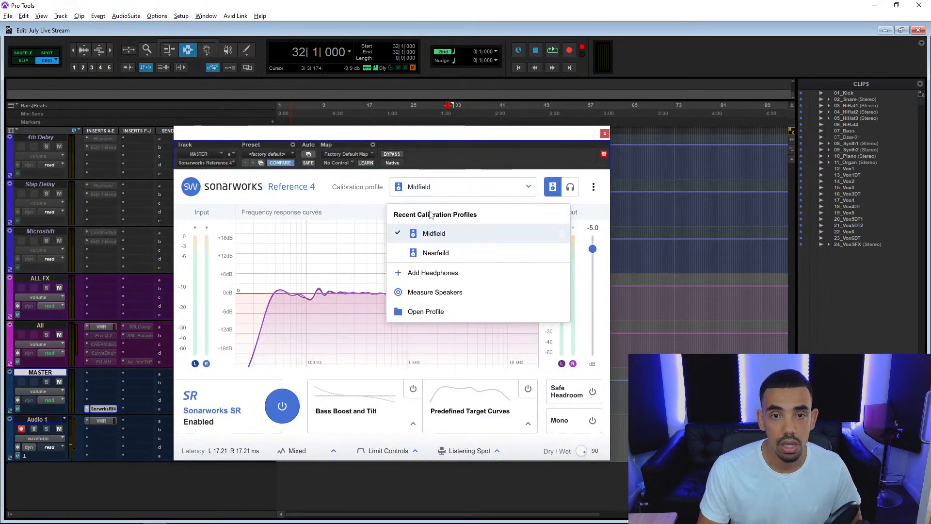
{"action": "left_click", "coordinate": [438, 253]}
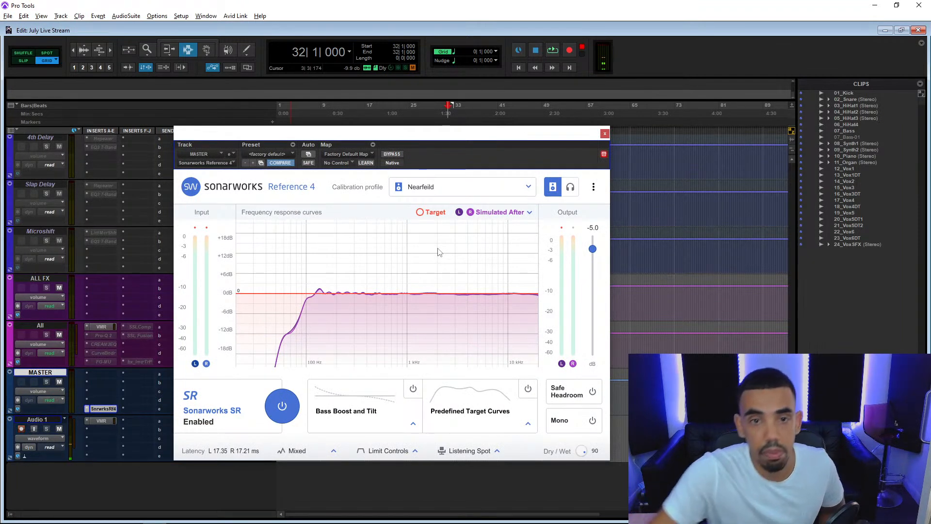
{"action": "key", "text": "space"}
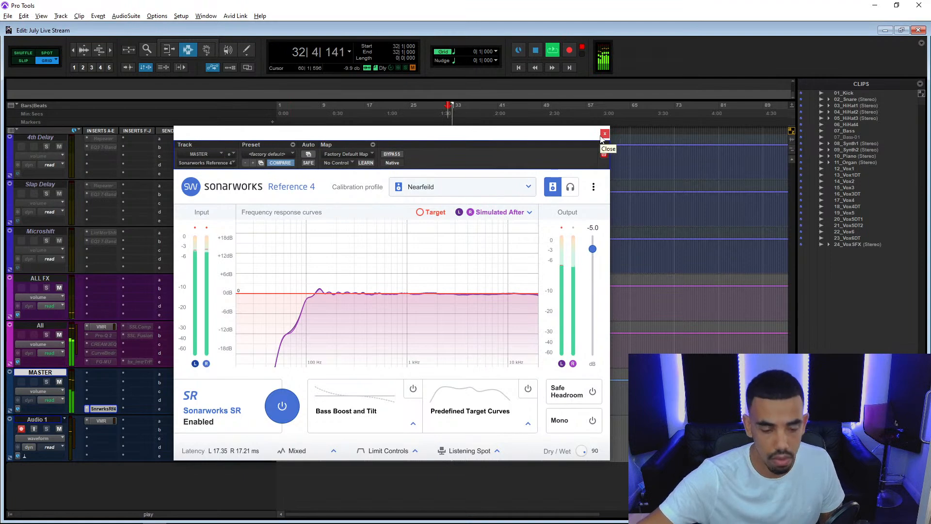
{"action": "left_click", "coordinate": [604, 133]}
Activate the Curve Bender equaliser in insert slot A of the Instrumental bus and open its settings.
{"action": "scroll", "coordinate": [473, 224], "scroll_direction": "up", "scroll_amount": 4}
{"action": "scroll", "coordinate": [473, 224], "scroll_direction": "up", "scroll_amount": 10}
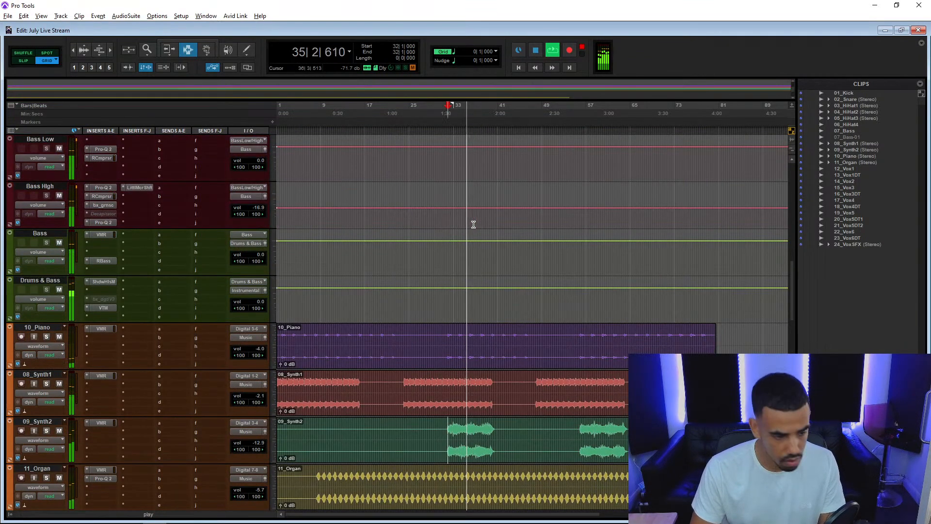
{"action": "scroll", "coordinate": [473, 225], "scroll_direction": "up", "scroll_amount": 3}
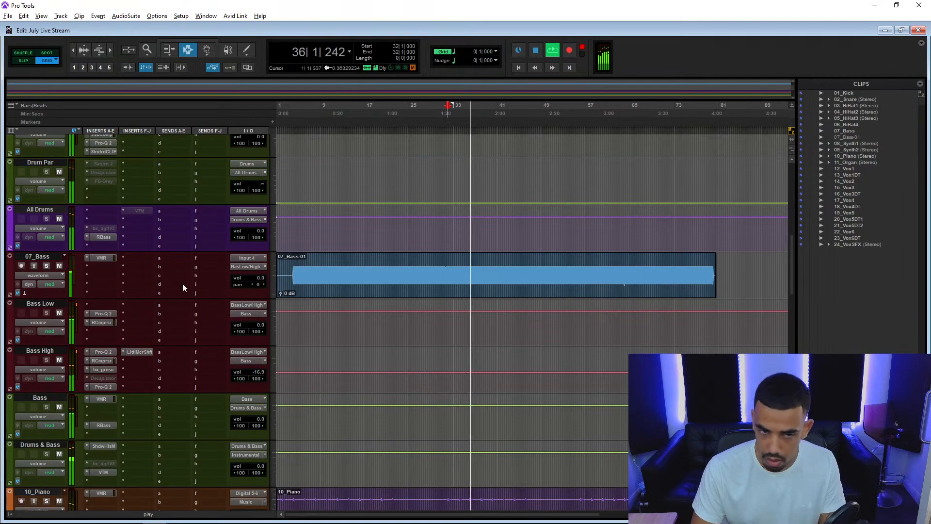
{"action": "scroll", "coordinate": [183, 285], "scroll_direction": "down", "scroll_amount": 9}
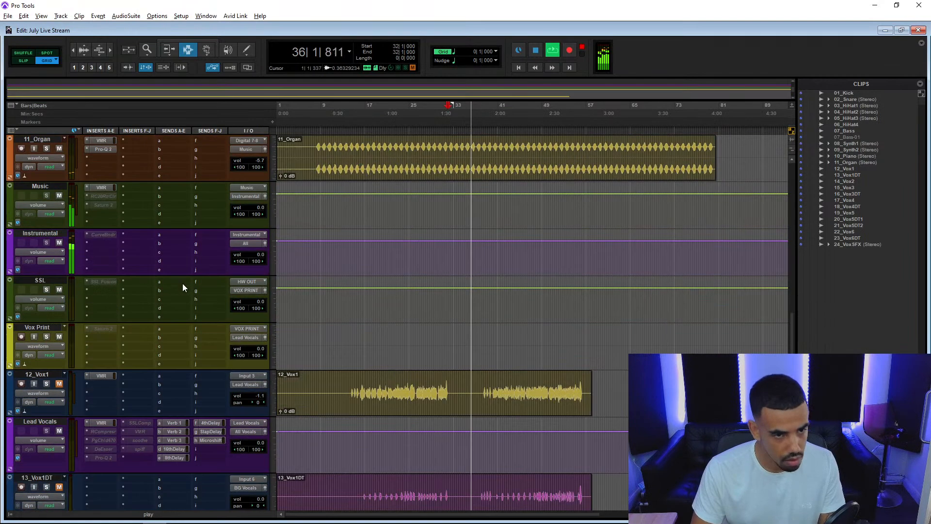
{"action": "right_click", "coordinate": [103, 235]}
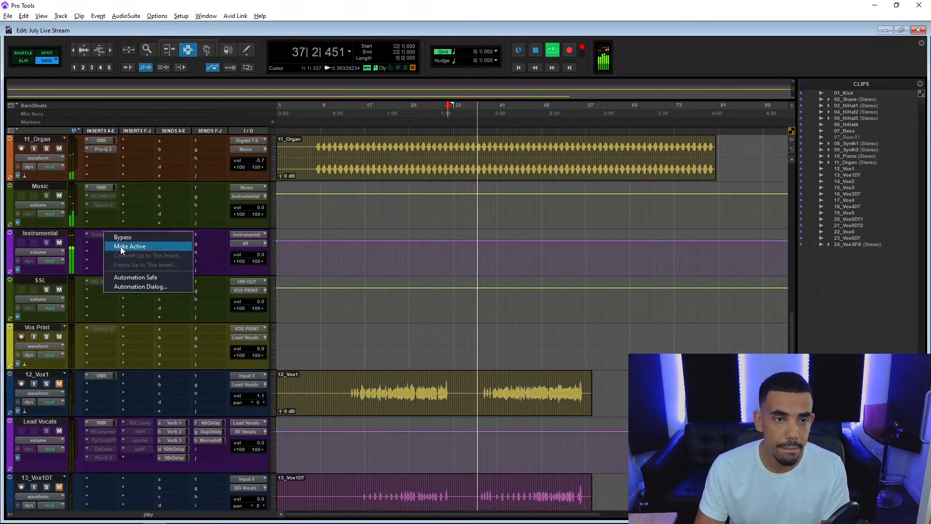
{"action": "left_click", "coordinate": [121, 247]}
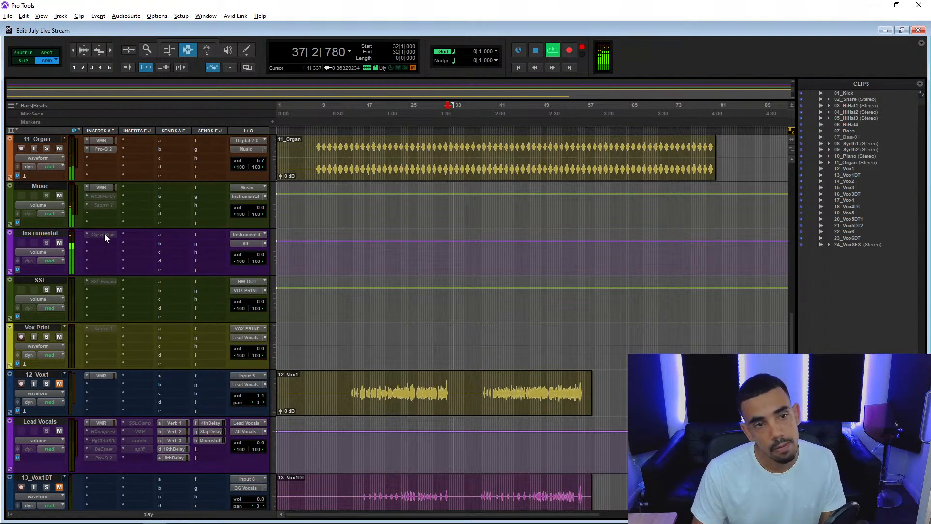
{"action": "left_click", "coordinate": [104, 235]}
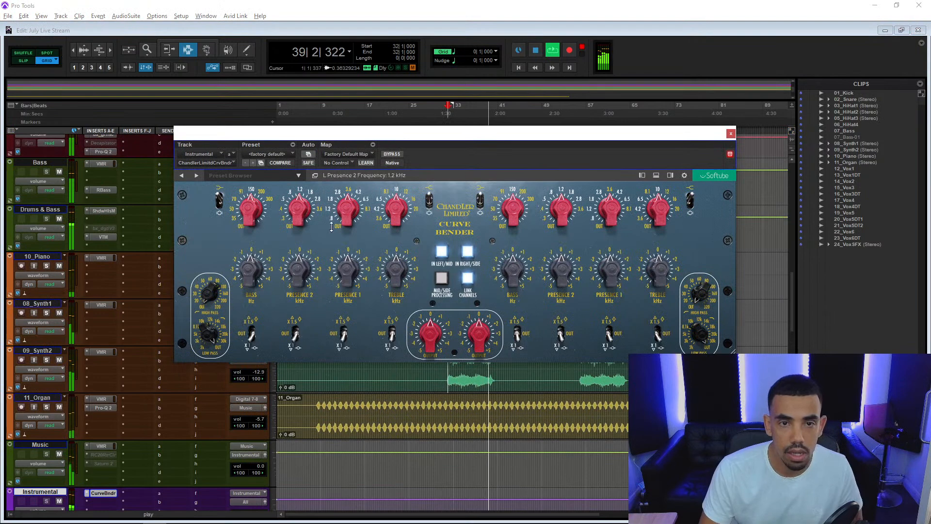
Change the Curve Bender's bass frequency and raise its bass gain to 1.0 dB.
{"action": "left_click", "coordinate": [221, 209]}
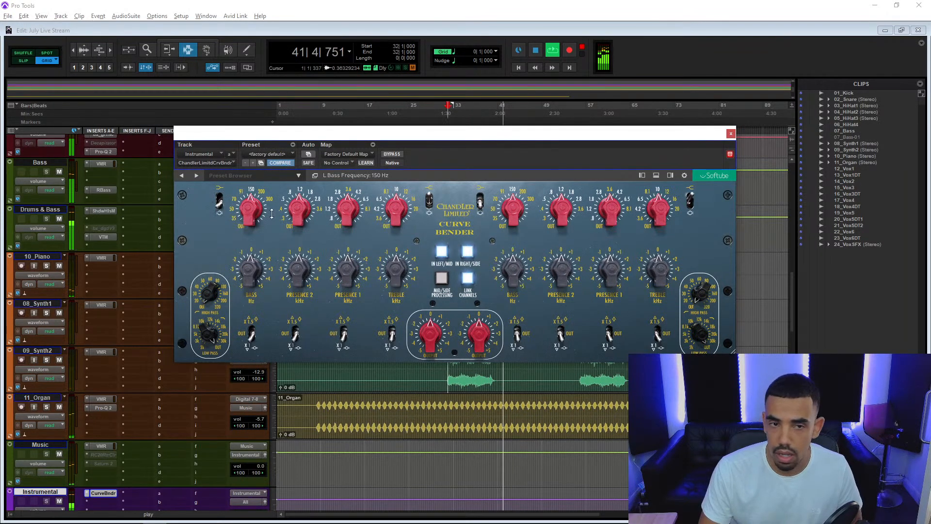
{"action": "left_click_drag", "start_coordinate": [252, 216], "coordinate": [251, 256]}
{"action": "left_click", "coordinate": [219, 201]}
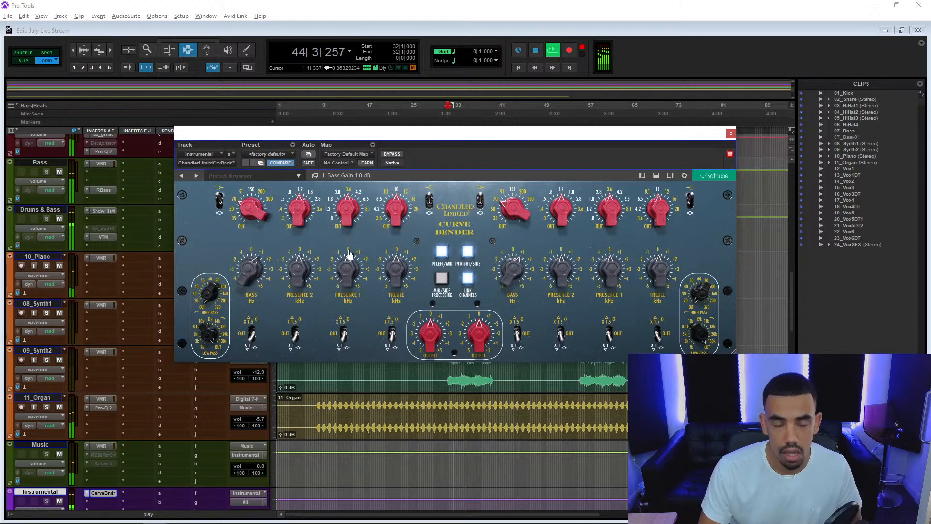
Set the Curve Bender's treble band to 20 kHz with 2.0 dB gain, adjust its Presence 1 frequency and gain, and close it.
{"action": "left_click_drag", "start_coordinate": [348, 218], "coordinate": [408, 198]}
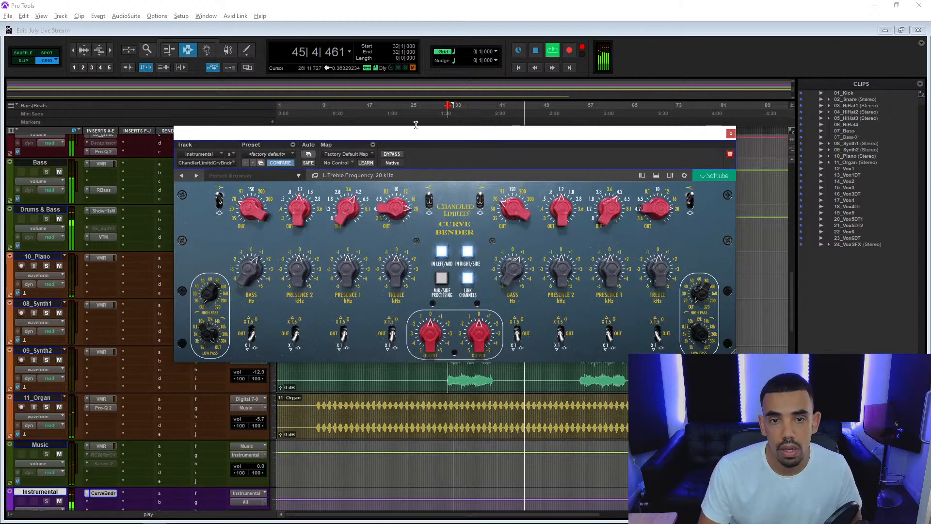
{"action": "left_click_drag", "start_coordinate": [406, 266], "coordinate": [402, 214]}
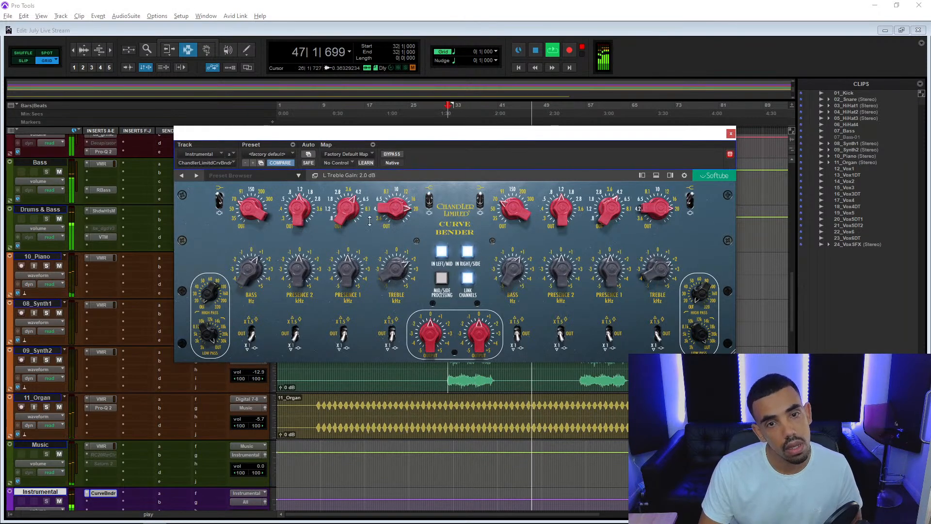
{"action": "left_click_drag", "start_coordinate": [348, 283], "coordinate": [345, 252]}
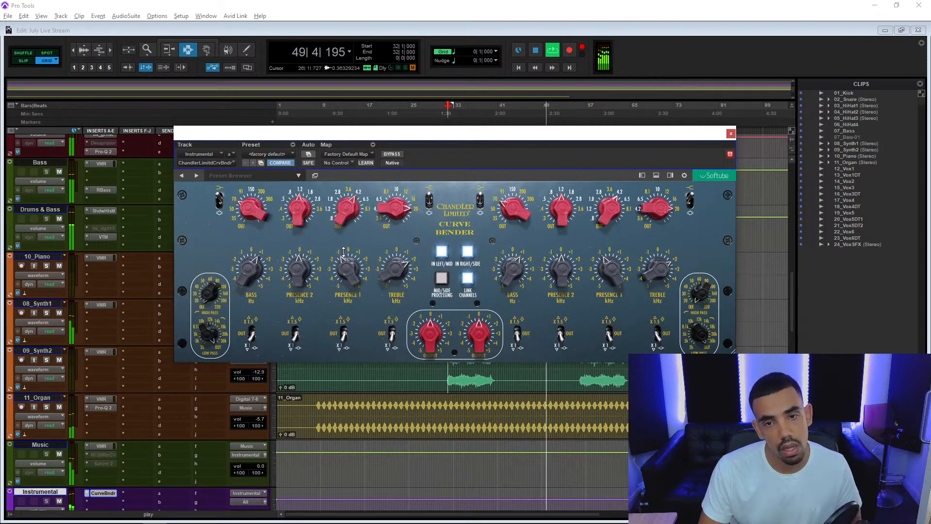
{"action": "left_click", "coordinate": [730, 133]}
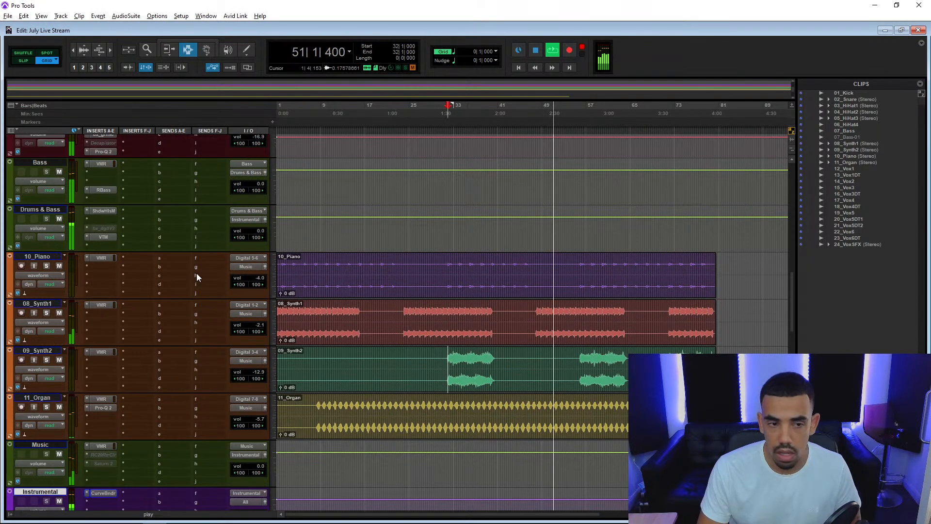
Fine-tune the optical and discrete thresholds of the Shadow Hills compressor on the Drums & Bass bus and close the plug-in.
{"action": "scroll", "coordinate": [196, 276], "scroll_direction": "up", "scroll_amount": 7}
{"action": "scroll", "coordinate": [197, 276], "scroll_direction": "up", "scroll_amount": 6}
{"action": "scroll", "coordinate": [196, 277], "scroll_direction": "down", "scroll_amount": 7}
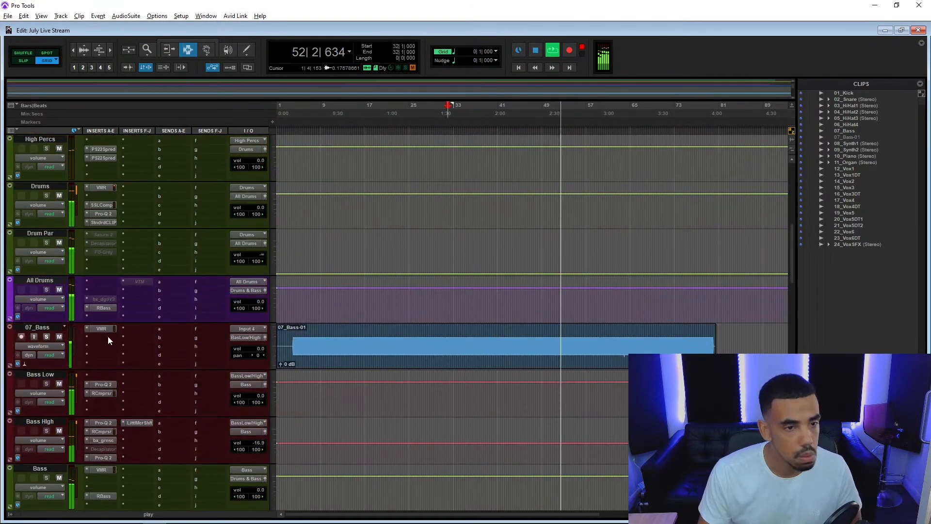
{"action": "scroll", "coordinate": [109, 395], "scroll_direction": "down", "scroll_amount": 2}
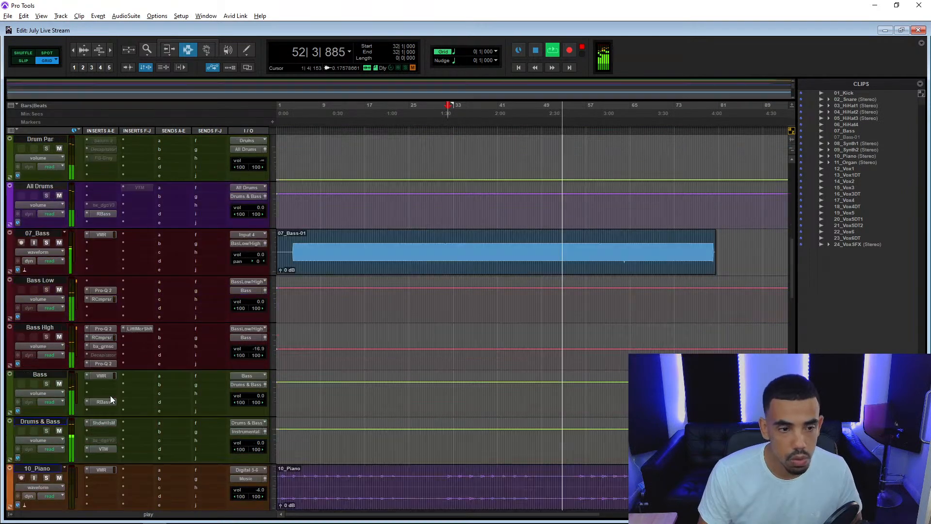
{"action": "left_click", "coordinate": [109, 422]}
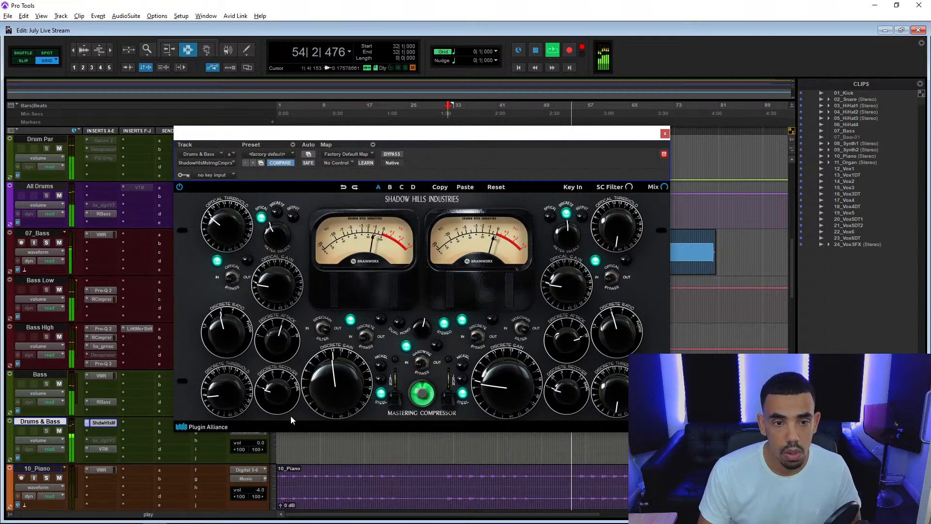
{"action": "left_click_drag", "start_coordinate": [232, 374], "coordinate": [221, 379]}
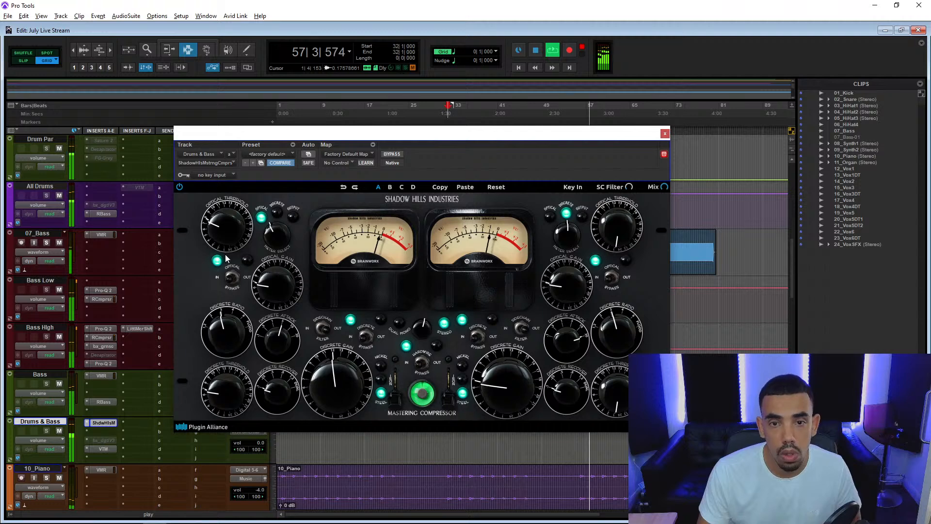
{"action": "left_click_drag", "start_coordinate": [223, 392], "coordinate": [217, 400]}
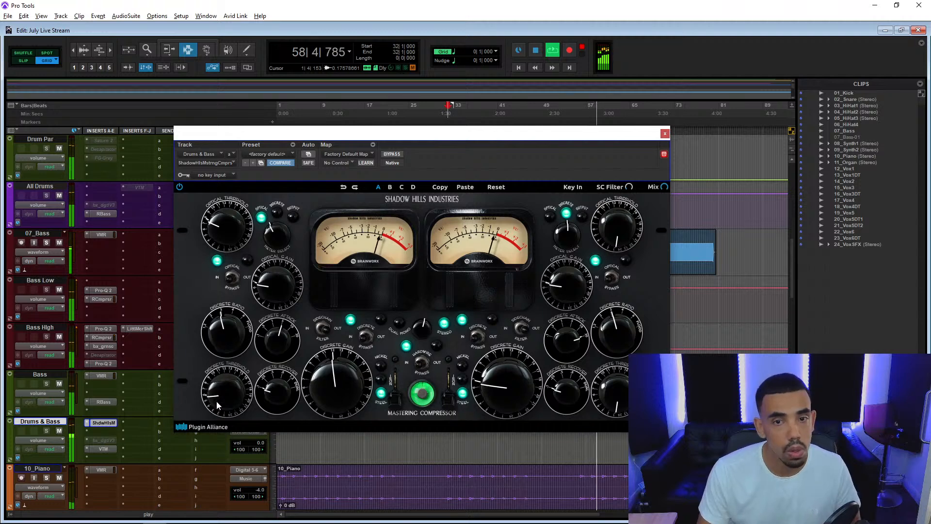
{"action": "left_click", "coordinate": [665, 133]}
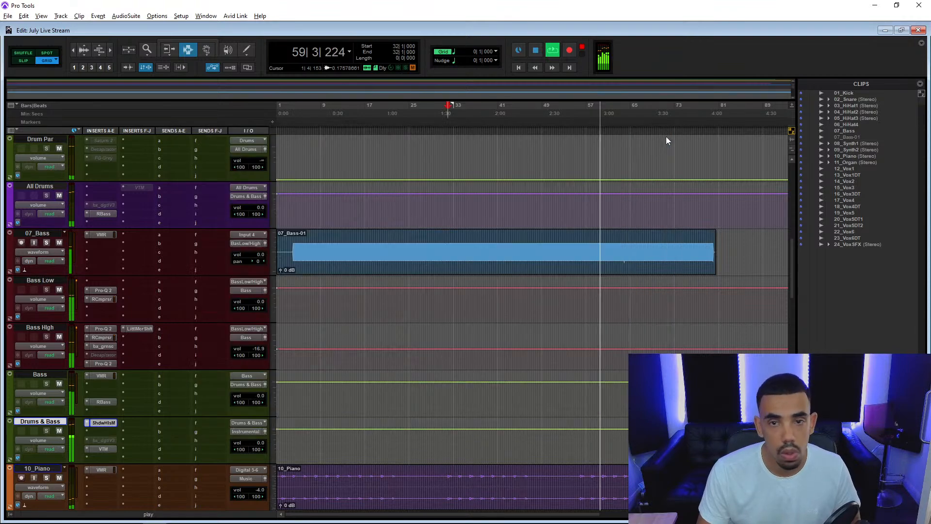
Unmute the 12_Vox1 track and play the mix from bar 21, beat 2.
{"action": "scroll", "coordinate": [216, 346], "scroll_direction": "down", "scroll_amount": 5}
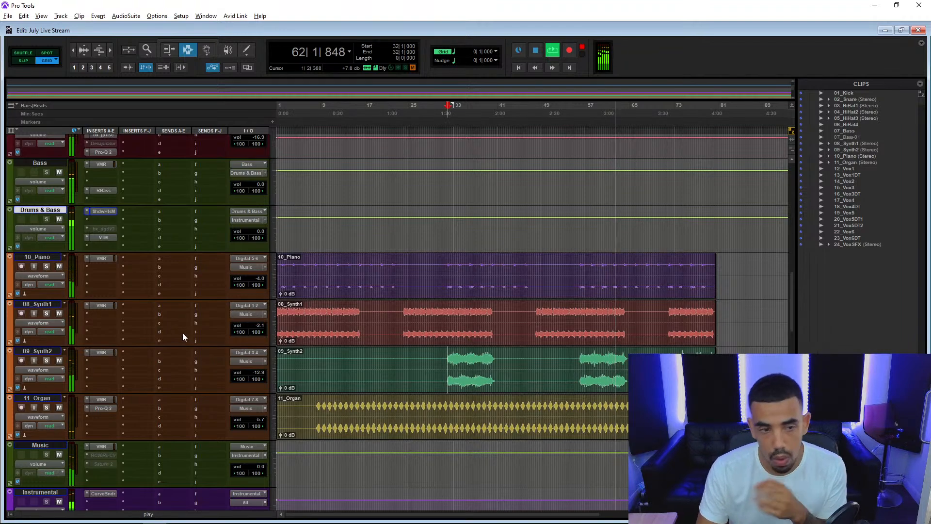
{"action": "scroll", "coordinate": [183, 333], "scroll_direction": "down", "scroll_amount": 6}
{"action": "scroll", "coordinate": [182, 332], "scroll_direction": "down", "scroll_amount": 3}
{"action": "key", "text": "space"}
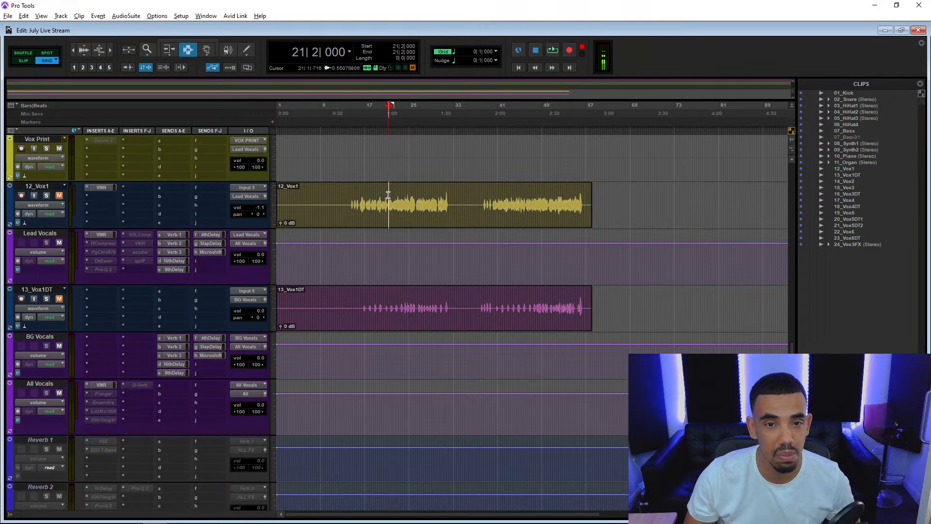
{"action": "key", "text": "t"}
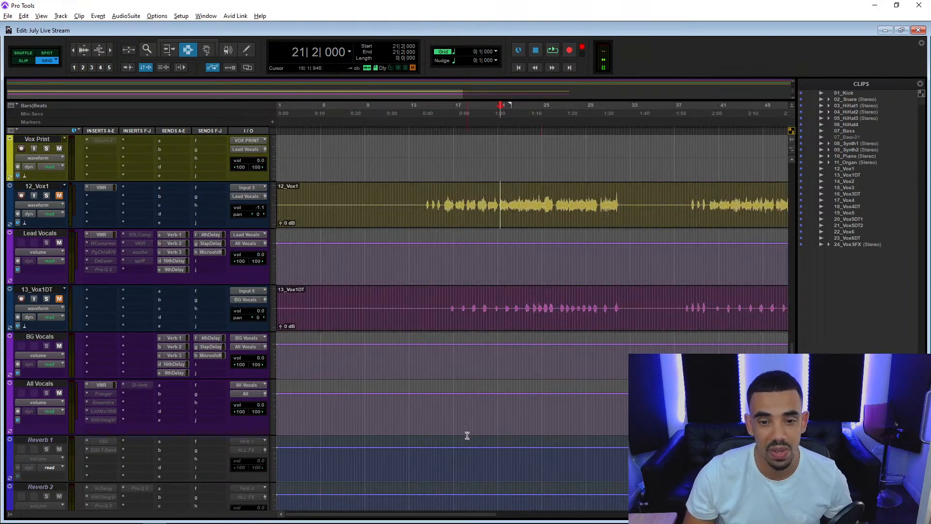
{"action": "left_click_drag", "start_coordinate": [440, 515], "coordinate": [463, 515]}
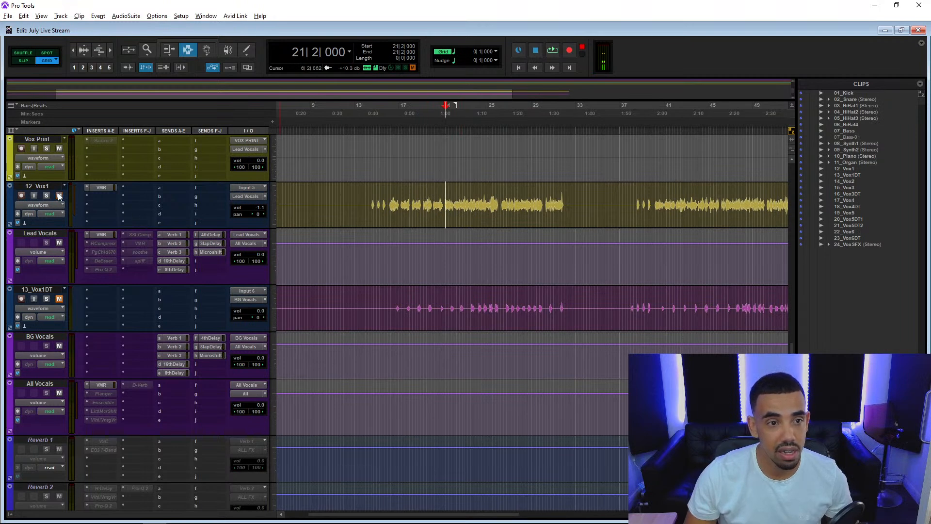
{"action": "key", "text": "space"}
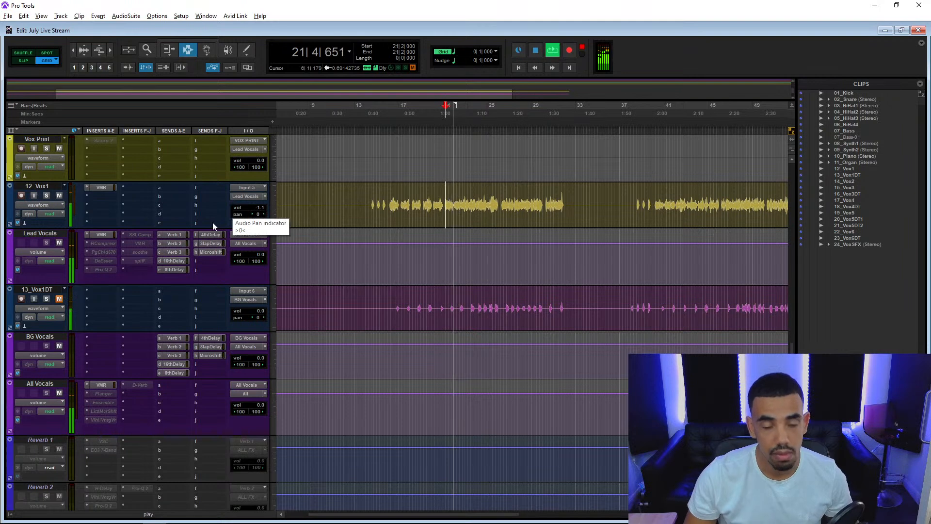
Move the playback position to the start of the second vocal section on 12_Vox1, at bar 38, and play it in the mix.
{"action": "left_click_drag", "start_coordinate": [371, 199], "coordinate": [568, 213]}
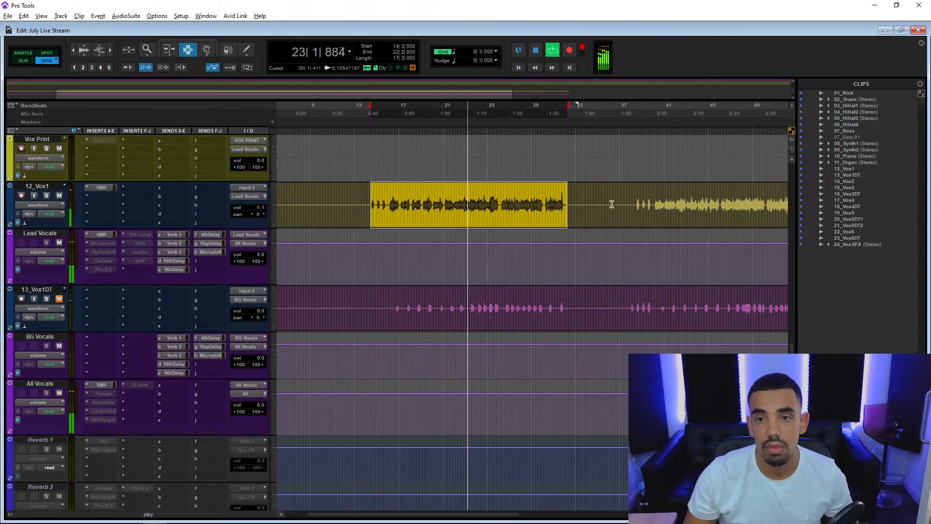
{"action": "left_click", "coordinate": [637, 204]}
{"action": "key", "text": "space"}
{"action": "key", "text": "space"}
{"action": "left_click_drag", "start_coordinate": [377, 514], "coordinate": [446, 502]}
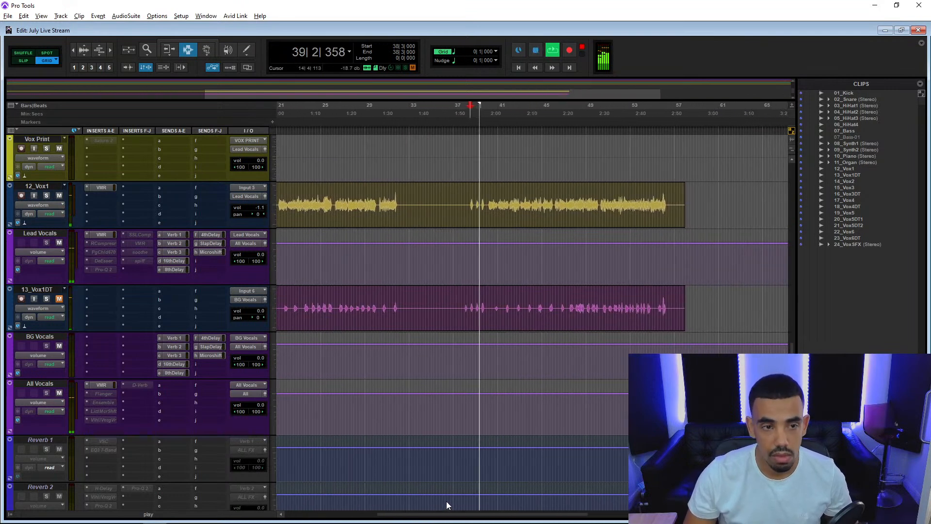
Listen to 12_Vox1 in solo from the start of its second section, and return it to the full mix.
{"action": "left_click", "coordinate": [46, 196]}
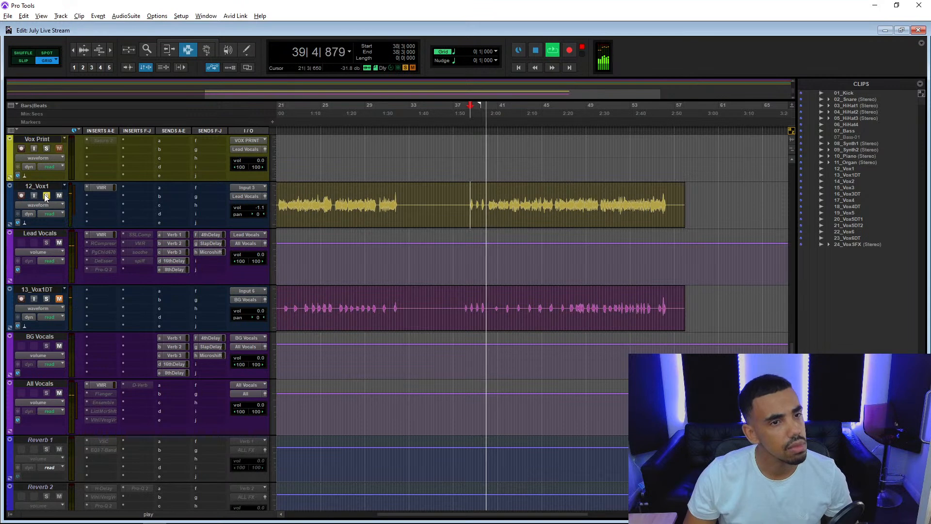
{"action": "key", "text": "space"}
{"action": "key", "text": "space"}
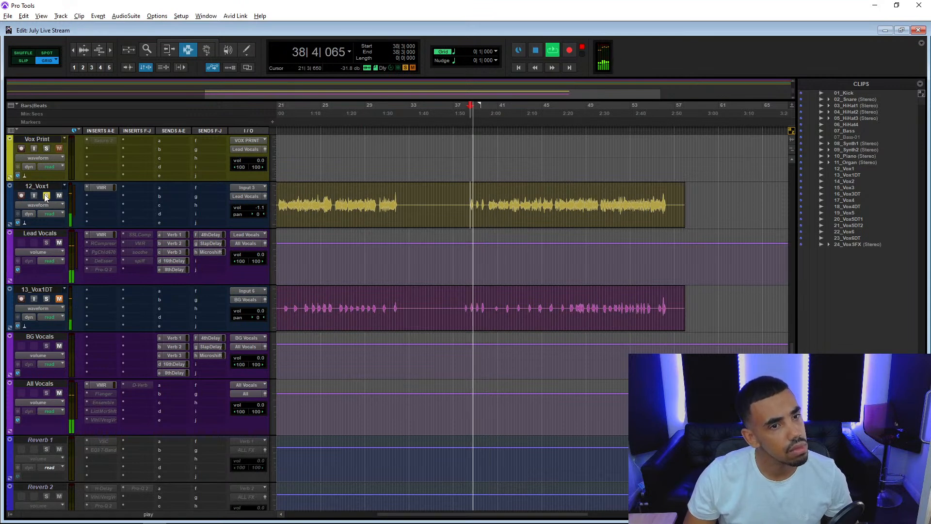
{"action": "left_click", "coordinate": [46, 196]}
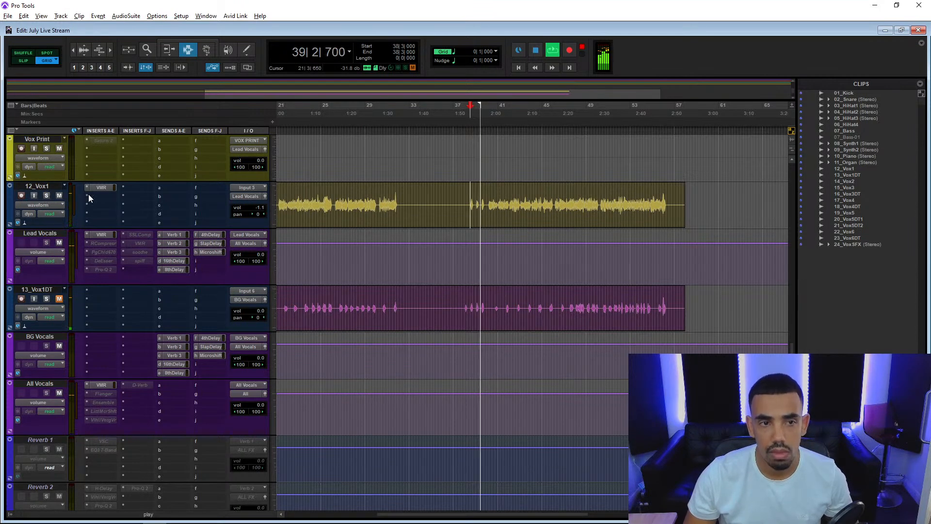
Activate the PuigChild 670 on Lead Vocals, adjust its left-channel time constant and set the threshold to 4.4.
{"action": "right_click", "coordinate": [106, 250]}
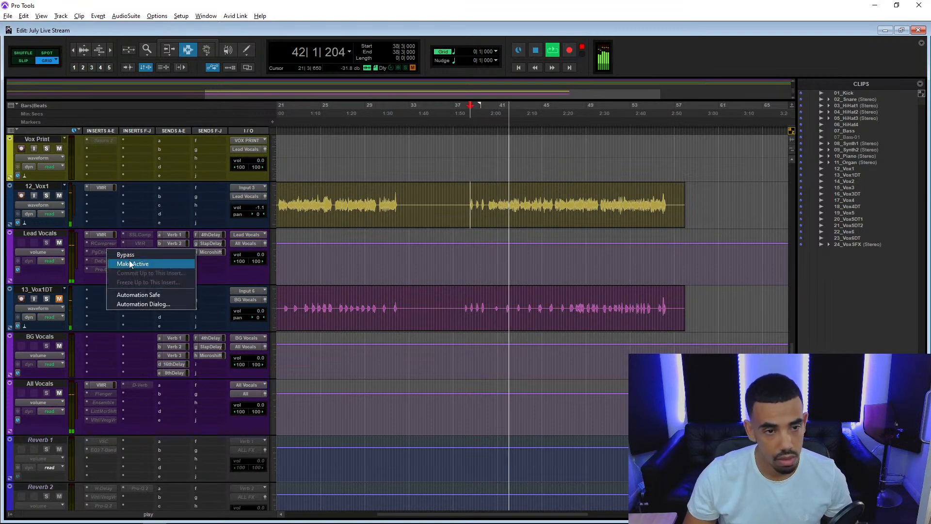
{"action": "left_click", "coordinate": [132, 263]}
{"action": "left_click", "coordinate": [110, 251]}
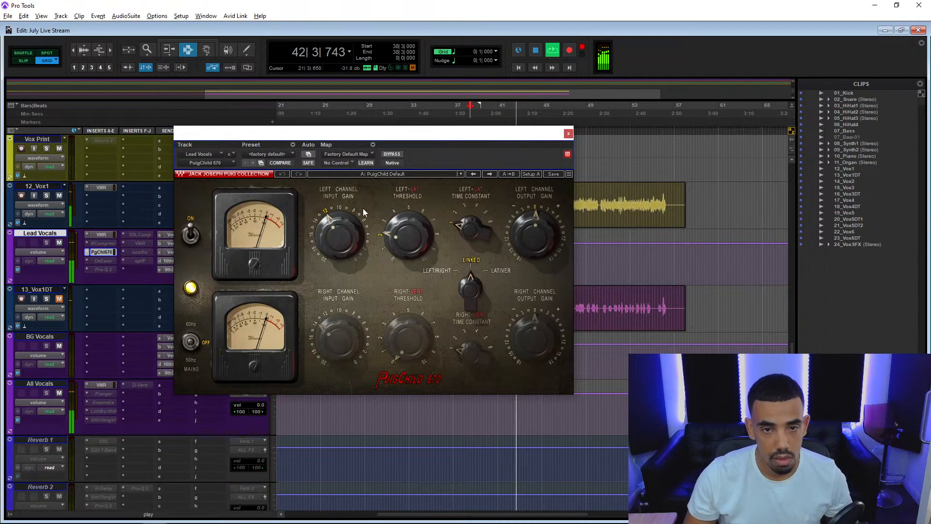
{"action": "left_click_drag", "start_coordinate": [469, 230], "coordinate": [470, 220]}
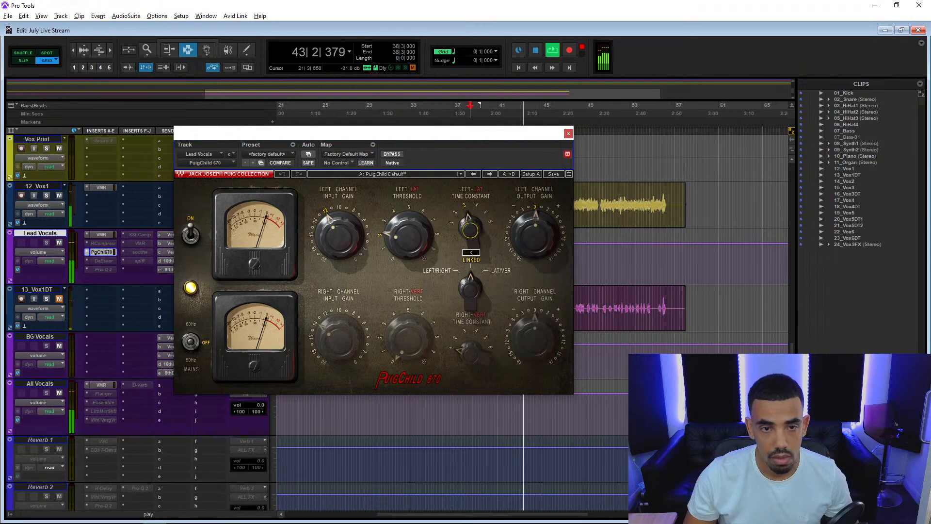
{"action": "left_click_drag", "start_coordinate": [393, 239], "coordinate": [393, 227]}
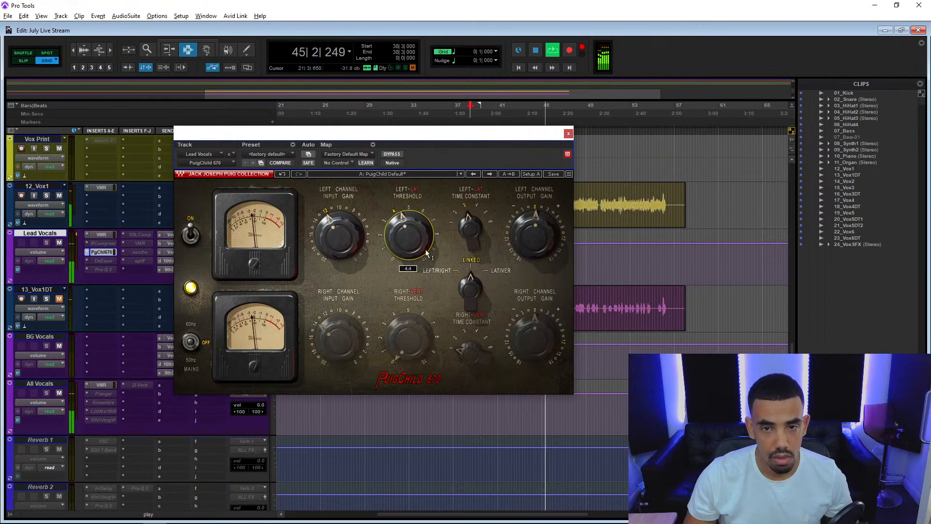
Raise the output gain of the PuigChild 670 on Lead Vocals slightly above zero and close the plug-in.
{"action": "left_click_drag", "start_coordinate": [535, 235], "coordinate": [536, 230]}
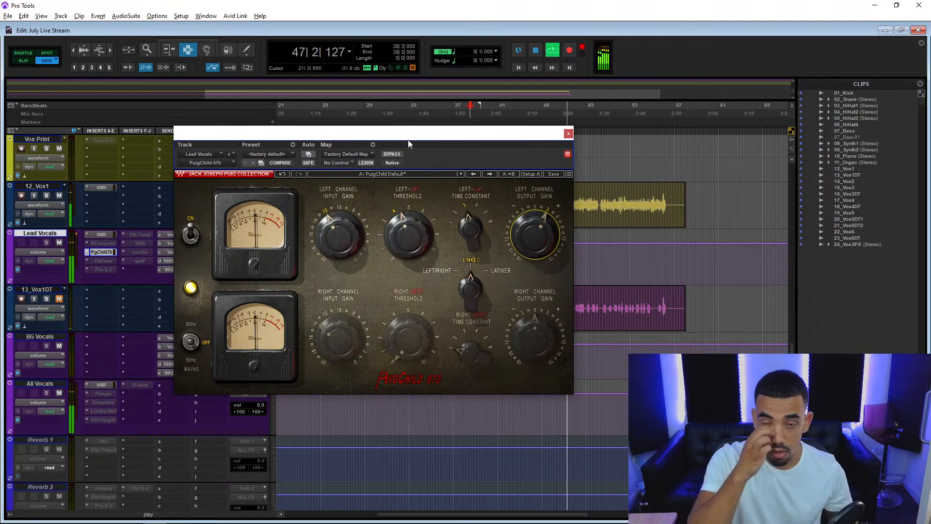
{"action": "left_click_drag", "start_coordinate": [542, 243], "coordinate": [543, 233]}
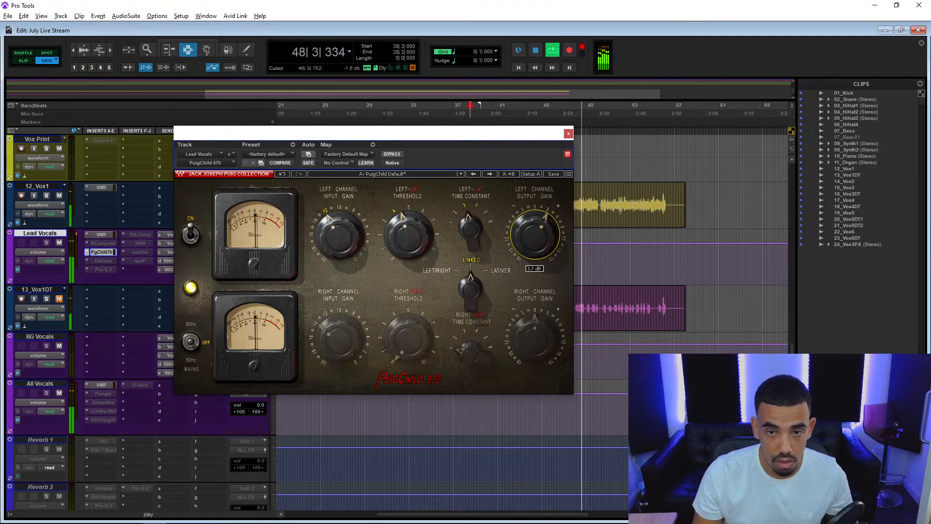
{"action": "left_click", "coordinate": [569, 134]}
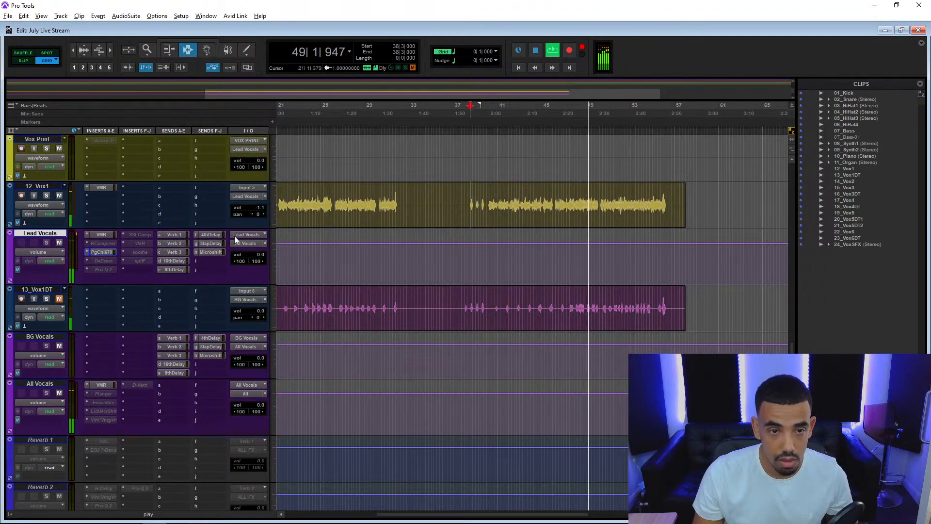
Add an FG-Stress compressor after the Virtual Channel in the Virtual Mix Rack on 12_Vox1.
{"action": "left_click", "coordinate": [98, 188]}
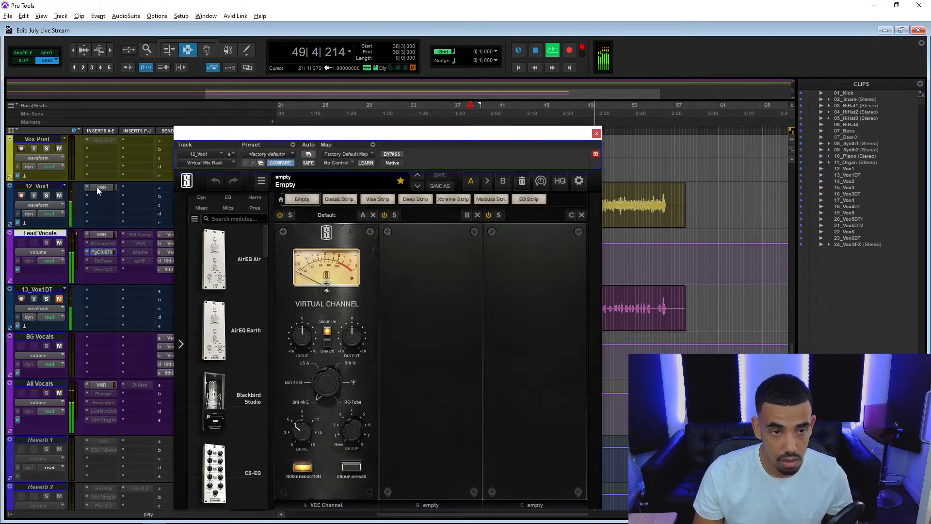
{"action": "left_click_drag", "start_coordinate": [266, 242], "coordinate": [270, 426]}
{"action": "left_click_drag", "start_coordinate": [214, 284], "coordinate": [433, 306]}
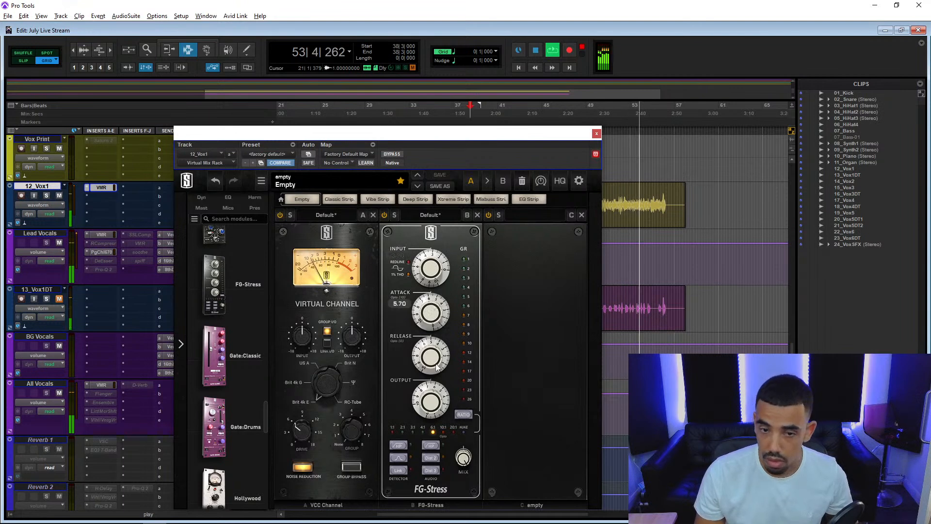
Set the FG-Stress to a 4:1 ratio with input at 4.30, adjust its output, and replay the vocal section.
{"action": "left_click", "coordinate": [422, 431]}
{"action": "left_click_drag", "start_coordinate": [429, 286], "coordinate": [430, 275]}
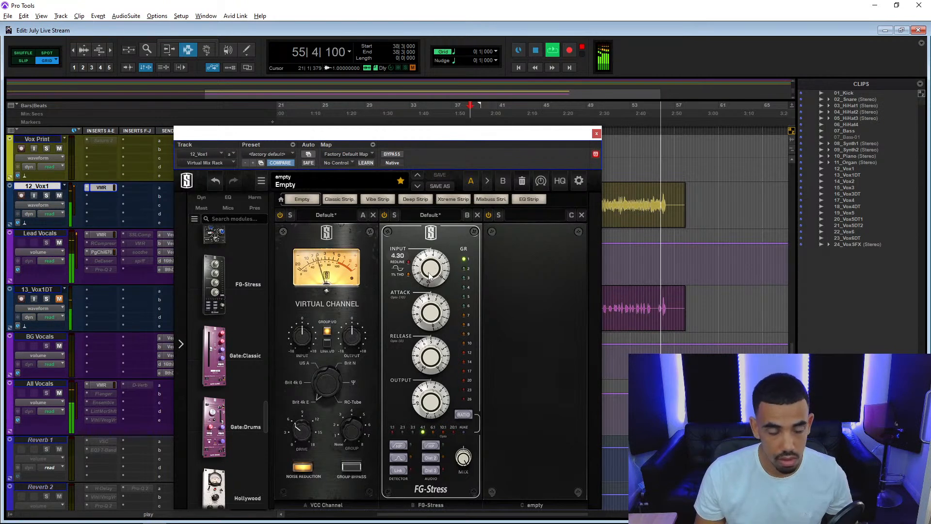
{"action": "left_click_drag", "start_coordinate": [428, 397], "coordinate": [429, 406]}
{"action": "key", "text": "space"}
{"action": "key", "text": "space"}
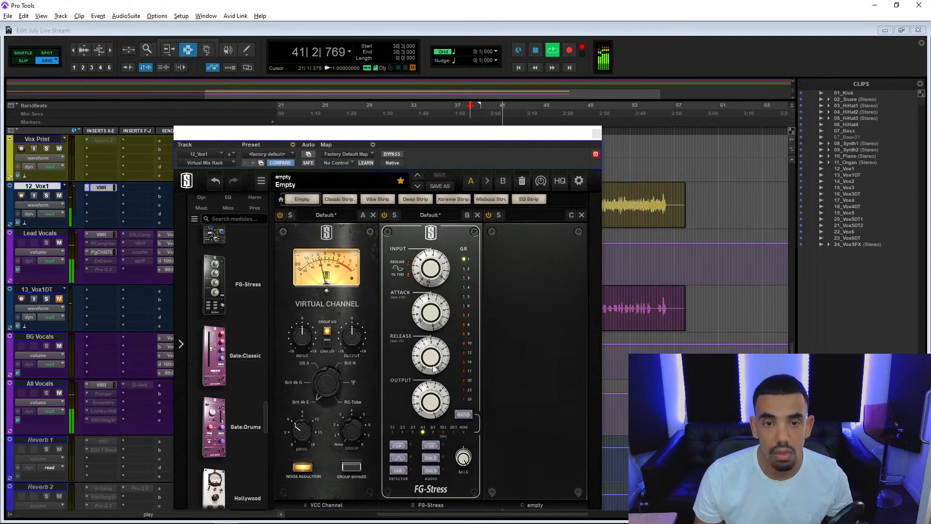
Raise the FG-Stress input on 12_Vox1 to 4.70 and close the Virtual Mix Rack.
{"action": "left_click", "coordinate": [520, 264]}
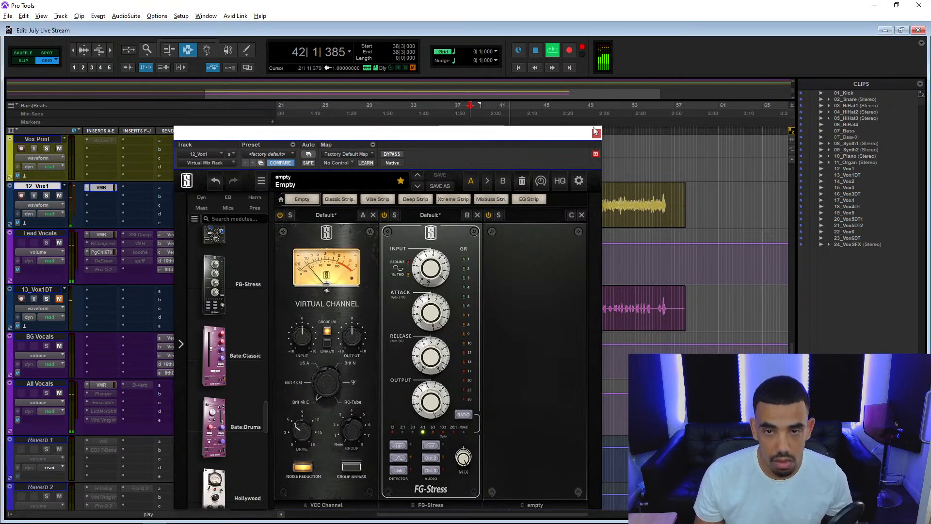
{"action": "left_click_drag", "start_coordinate": [431, 270], "coordinate": [432, 267]}
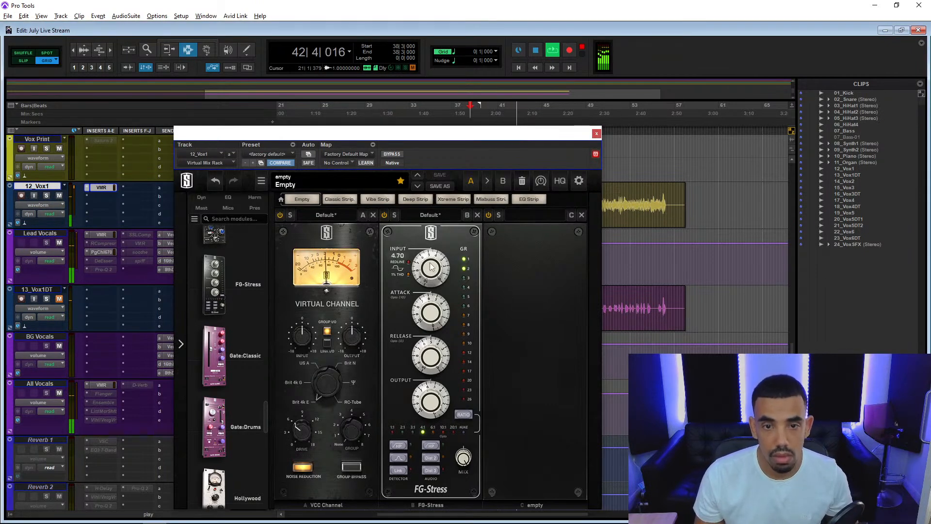
{"action": "left_click", "coordinate": [596, 134]}
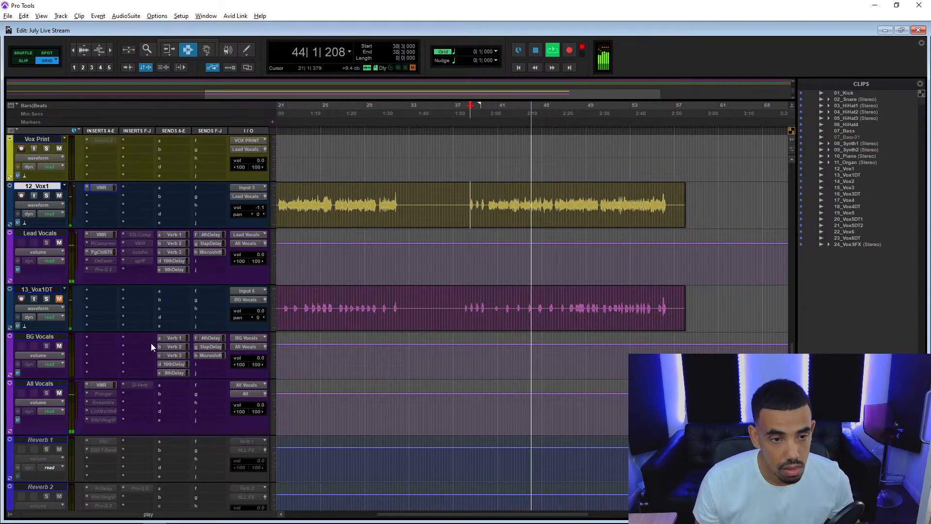
Check the PuigChild 670 and Virtual Mix Rack on Lead Vocals, and set the FG-Stress output on 12_Vox1 to 5.80.
{"action": "left_click", "coordinate": [109, 252]}
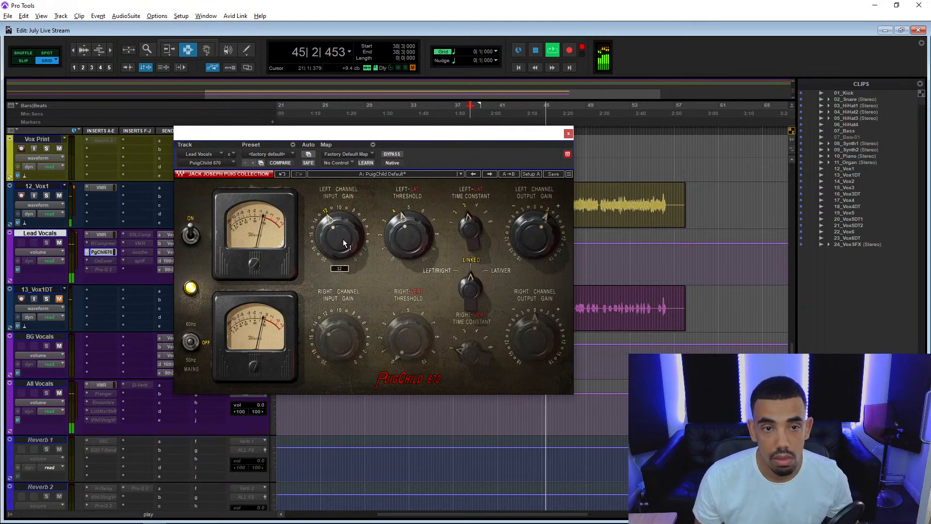
{"action": "left_click", "coordinate": [111, 233]}
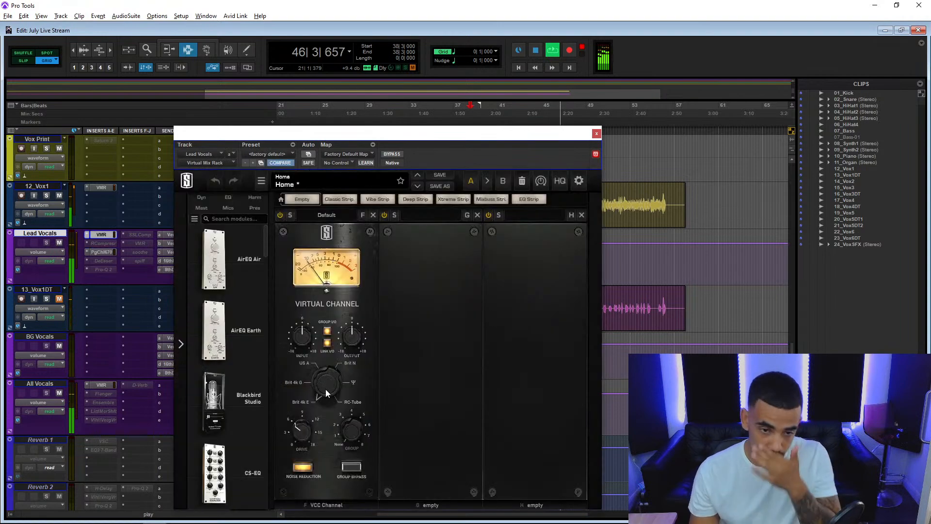
{"action": "left_click", "coordinate": [100, 187]}
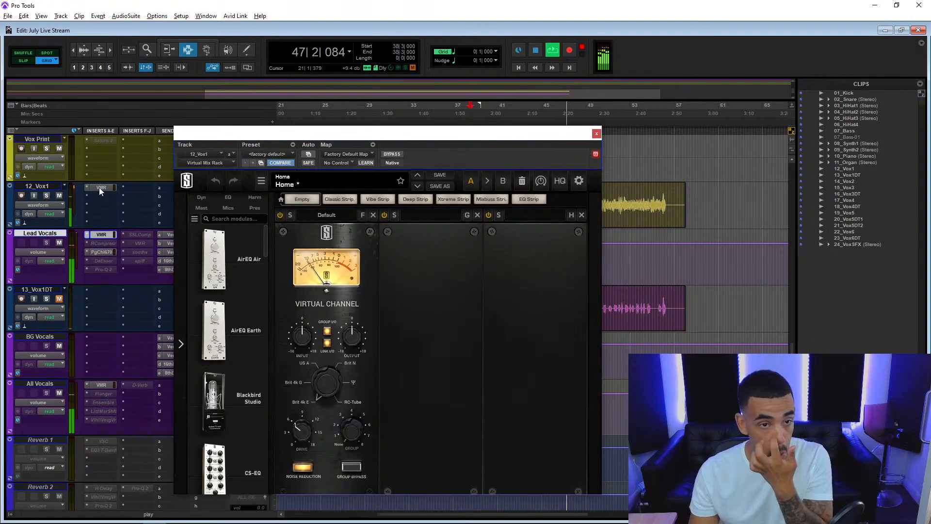
{"action": "left_click_drag", "start_coordinate": [436, 401], "coordinate": [435, 396]}
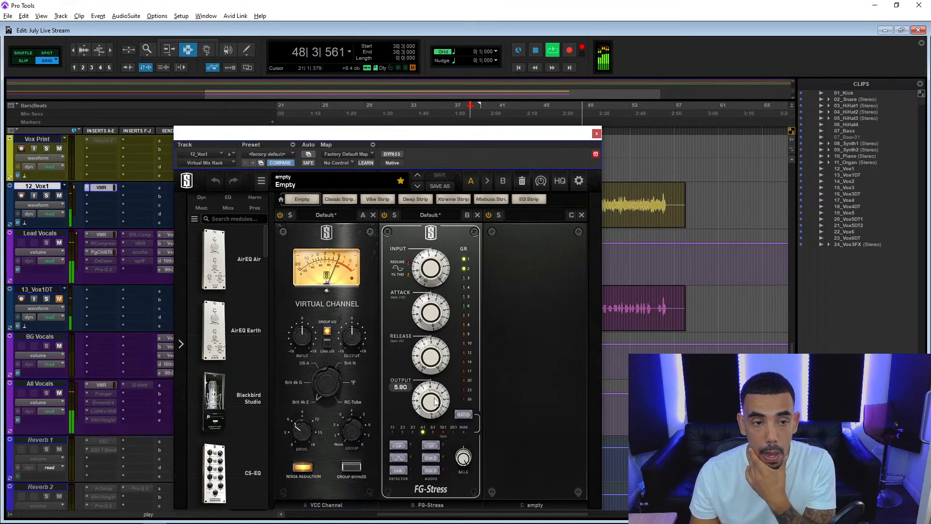
Adjust the left-channel input gain of the PuigChild 670 on Lead Vocals and close the plug-in.
{"action": "left_click", "coordinate": [99, 253]}
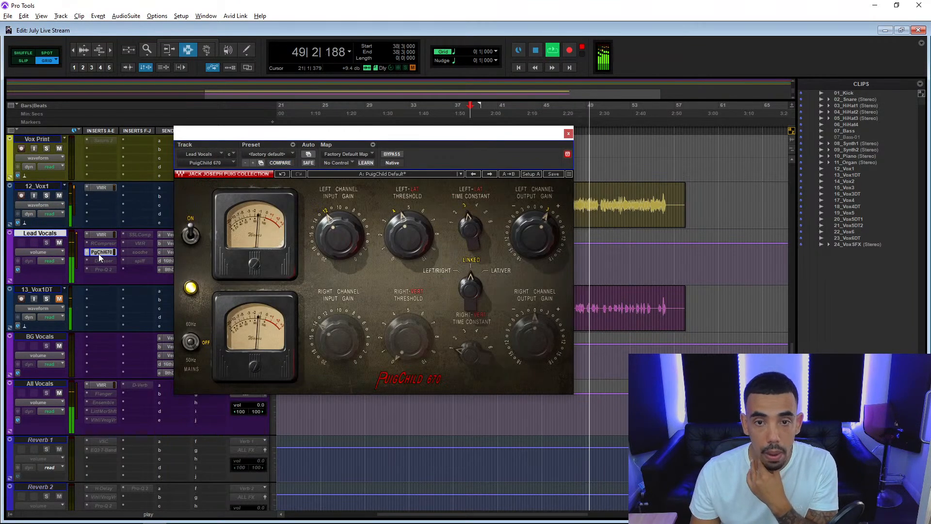
{"action": "left_click_drag", "start_coordinate": [339, 235], "coordinate": [340, 233]}
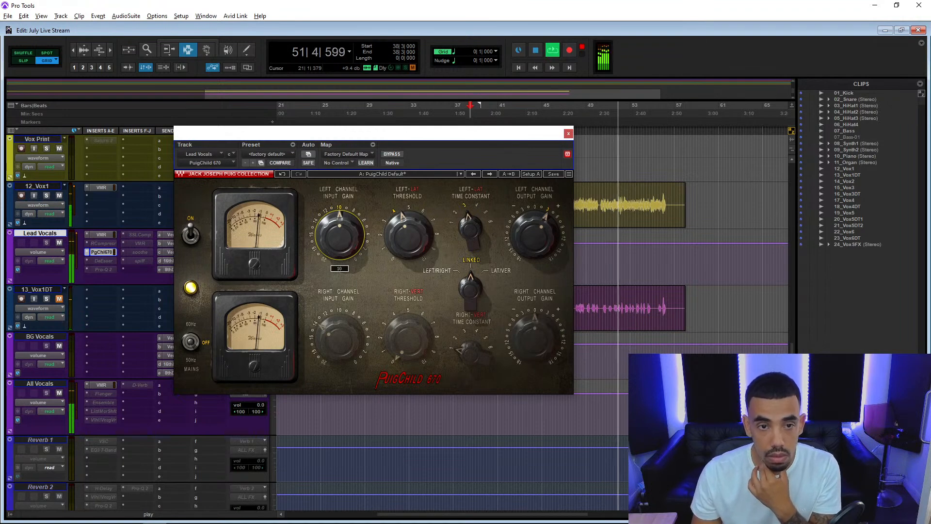
{"action": "left_click", "coordinate": [568, 133]}
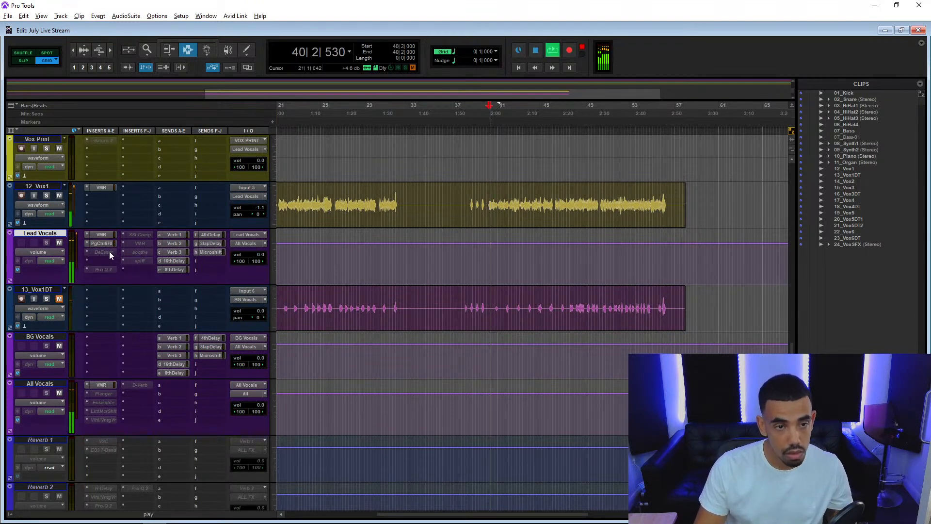
Activate the DeEsser on Lead Vocals, open it clear of the track's volume control and monitor its side-chain.
{"action": "right_click", "coordinate": [109, 252]}
{"action": "left_click", "coordinate": [119, 262]}
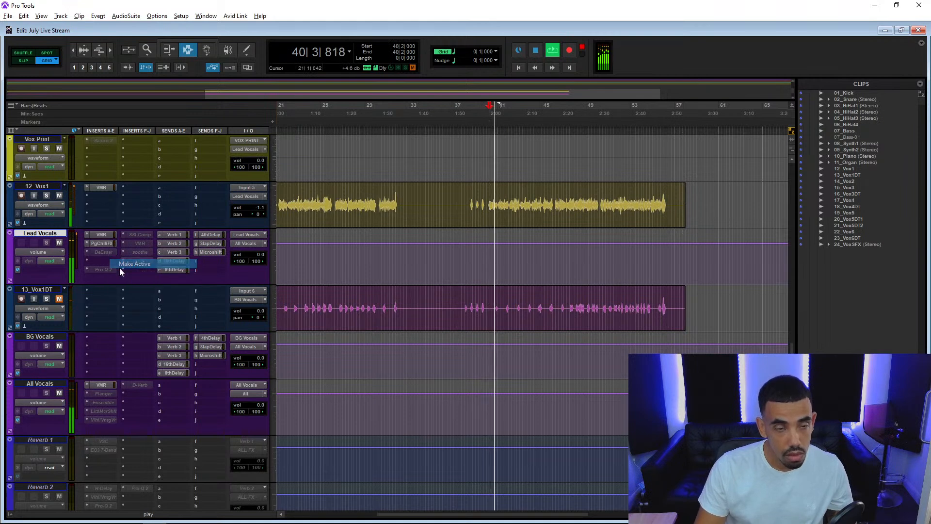
{"action": "left_click", "coordinate": [104, 254]}
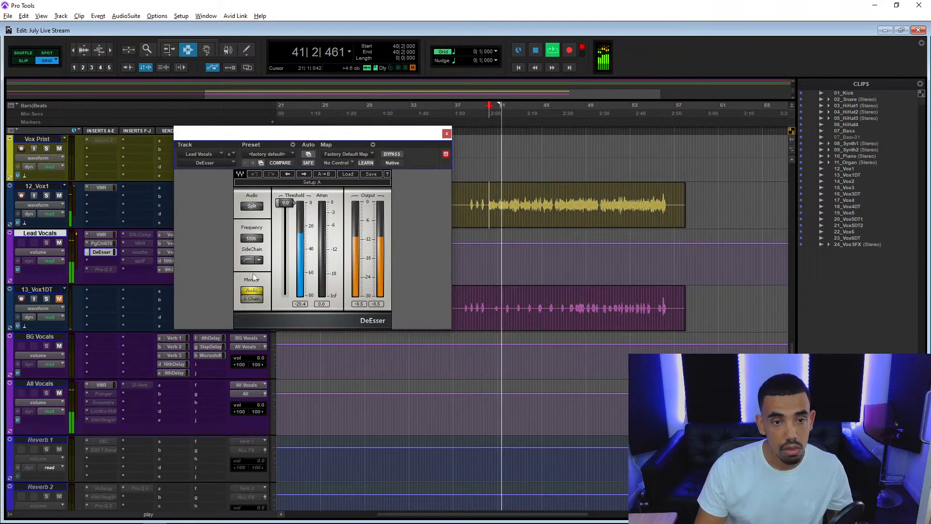
{"action": "left_click_drag", "start_coordinate": [275, 138], "coordinate": [366, 133]}
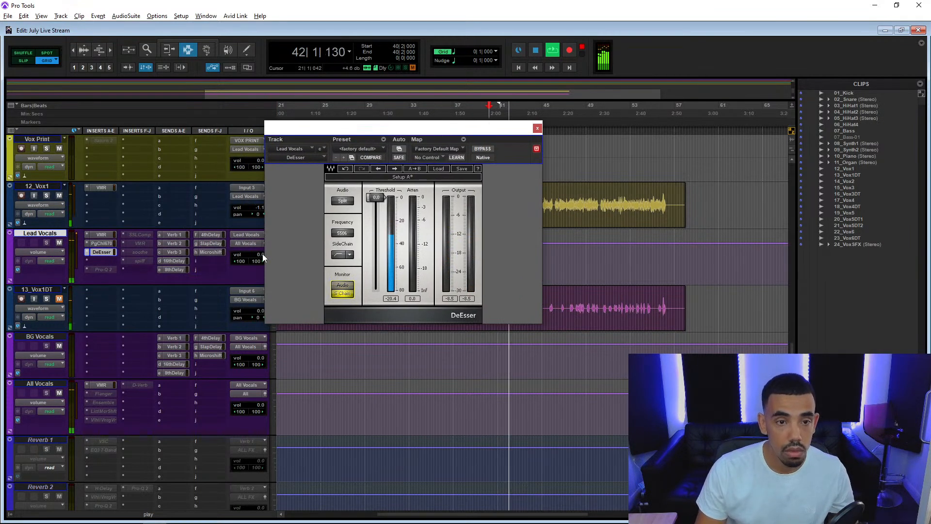
Switch the DeEsser's side-chain filter to band-pass, tune its frequency by ear, and return the Lead Vocals volume to 0.0.
{"action": "left_click", "coordinate": [339, 256]}
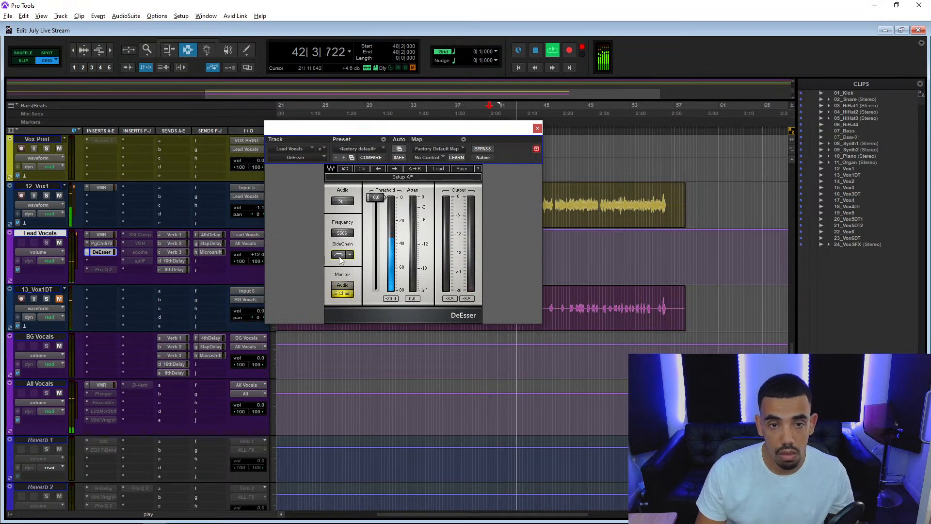
{"action": "left_click_drag", "start_coordinate": [342, 233], "coordinate": [342, 242]}
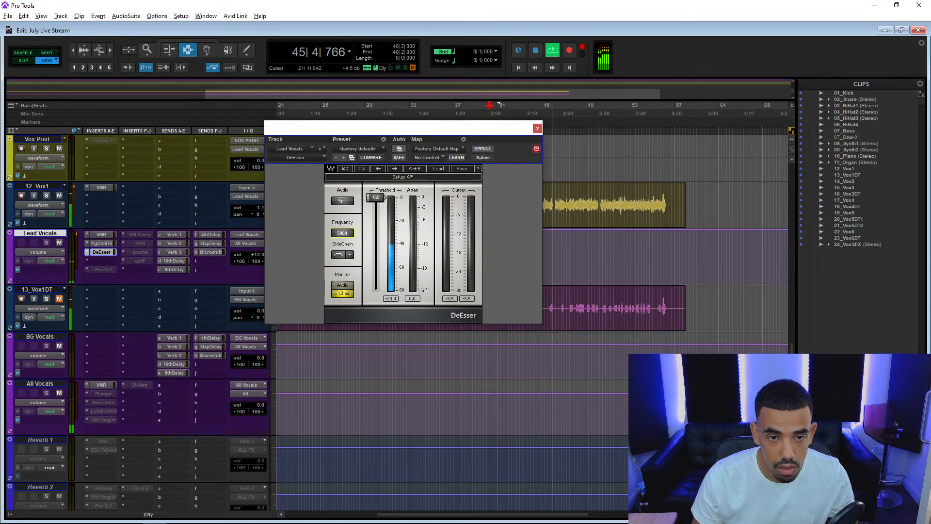
{"action": "left_click_drag", "start_coordinate": [342, 233], "coordinate": [342, 231]}
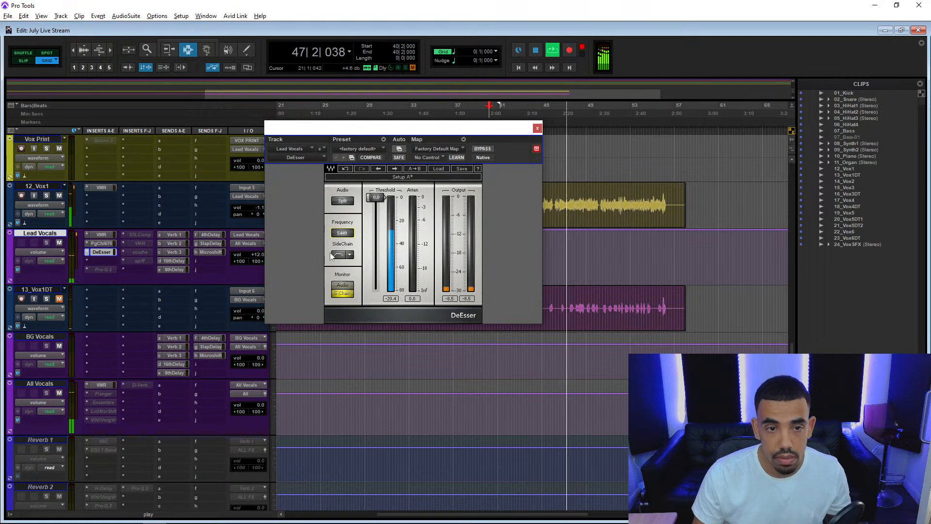
{"action": "key", "text": "space"}
{"action": "left_click", "coordinate": [261, 256], "text": "alt"}
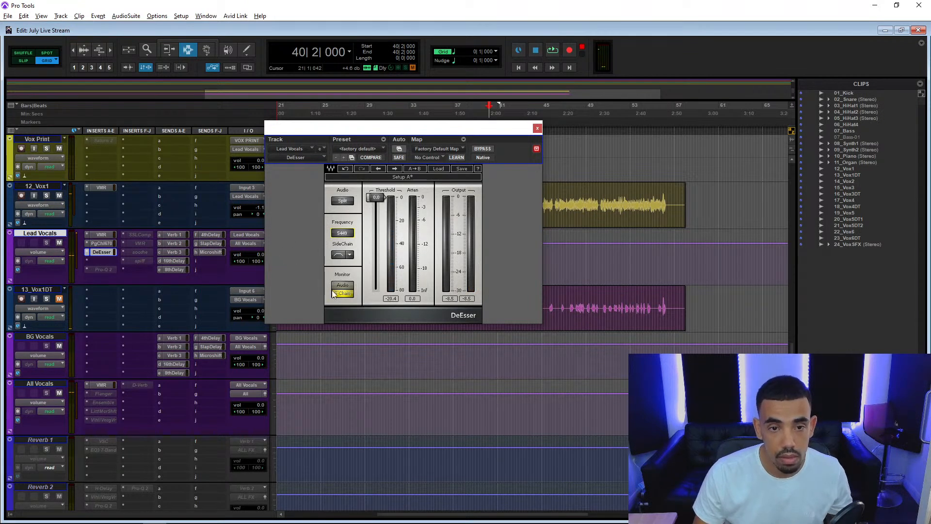
Lower the DeEsser threshold to -28.6 while playing the vocal with audio monitoring, and close the plug-in.
{"action": "key", "text": "space"}
{"action": "left_click_drag", "start_coordinate": [376, 197], "coordinate": [376, 233]}
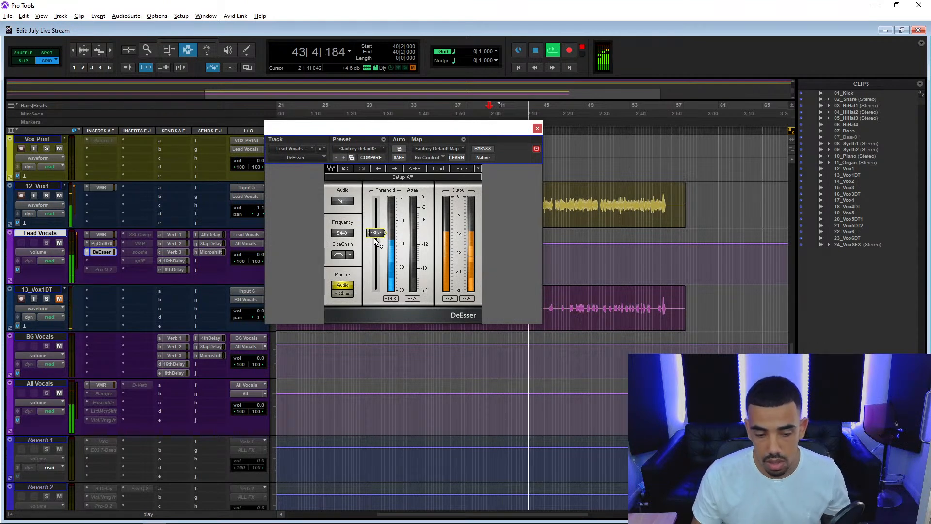
{"action": "left_click_drag", "start_coordinate": [376, 240], "coordinate": [377, 232]}
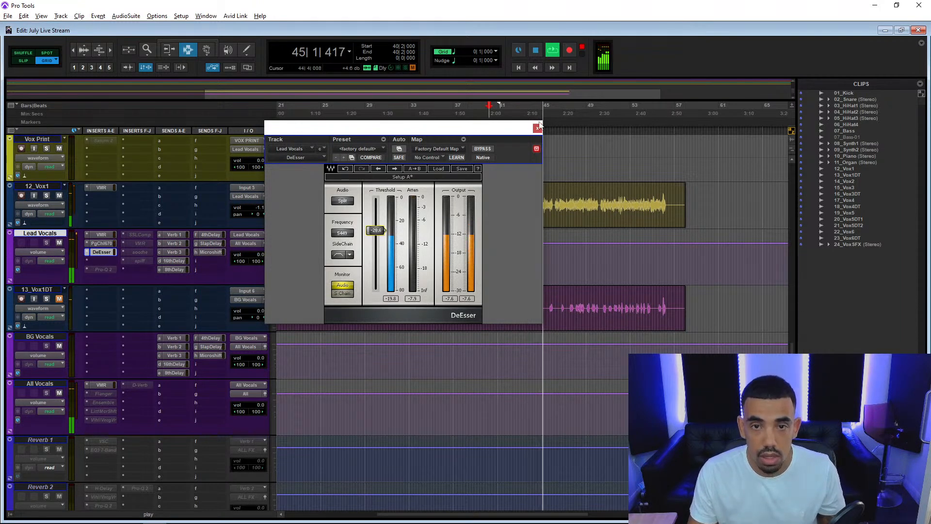
{"action": "left_click", "coordinate": [537, 128]}
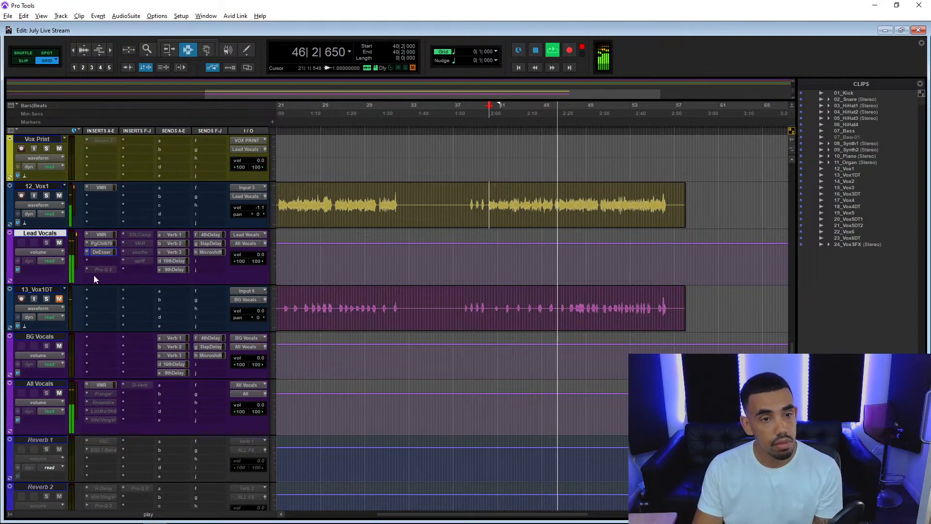
Move Pro-Q 2 on Lead Vocals up to the slot below the DeEsser, activate it and load the Clean preset.
{"action": "left_click_drag", "start_coordinate": [102, 270], "coordinate": [102, 264]}
{"action": "right_click", "coordinate": [102, 264]}
{"action": "left_click", "coordinate": [112, 275]}
{"action": "left_click", "coordinate": [106, 263]}
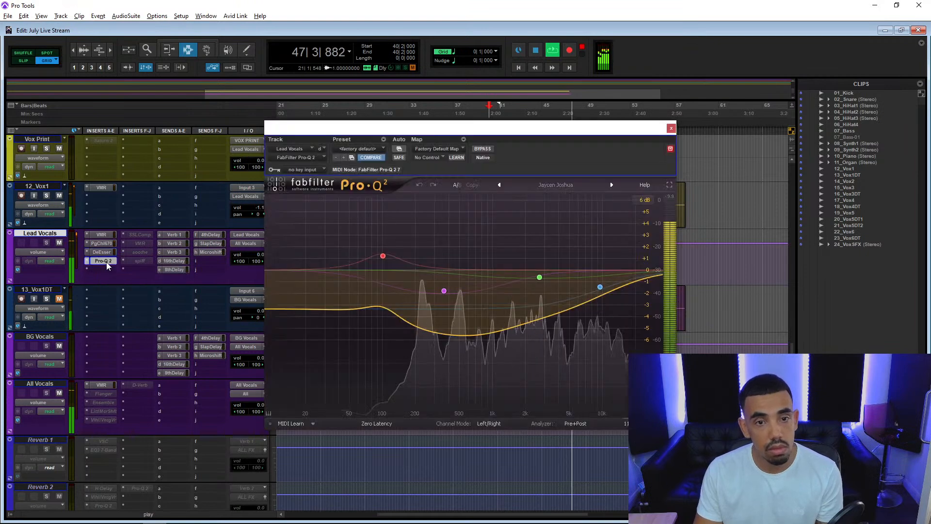
{"action": "left_click", "coordinate": [570, 187]}
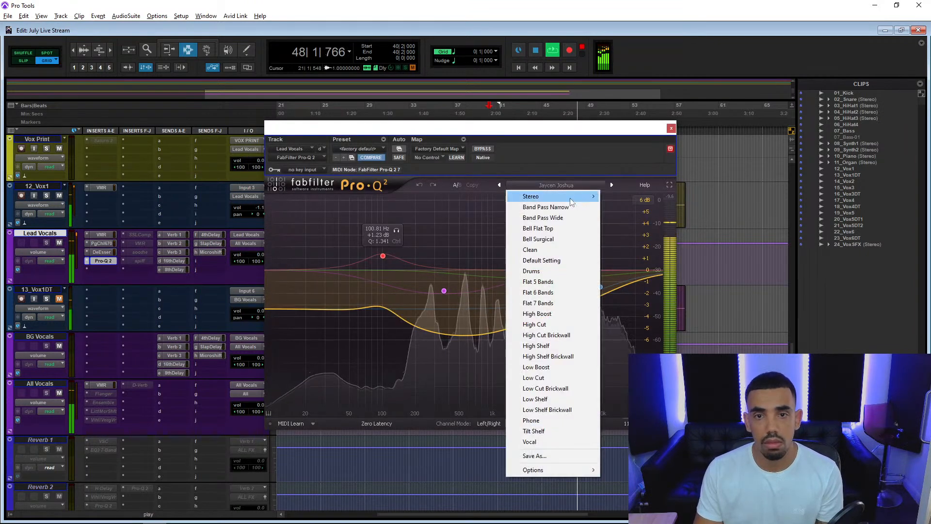
{"action": "left_click", "coordinate": [548, 250]}
In Pro-Q 2, add a 1.25 dB cut at about 523 Hz and a boost of about 3 dB in the low mids.
{"action": "left_click_drag", "start_coordinate": [438, 271], "coordinate": [462, 280]}
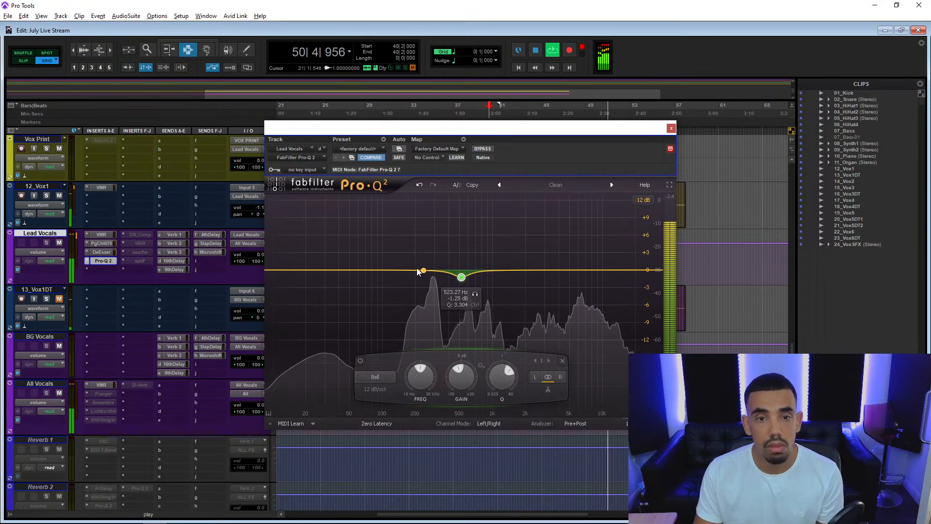
{"action": "left_click_drag", "start_coordinate": [392, 270], "coordinate": [410, 188]}
{"action": "scroll", "coordinate": [383, 211], "scroll_direction": "up", "scroll_amount": 5}
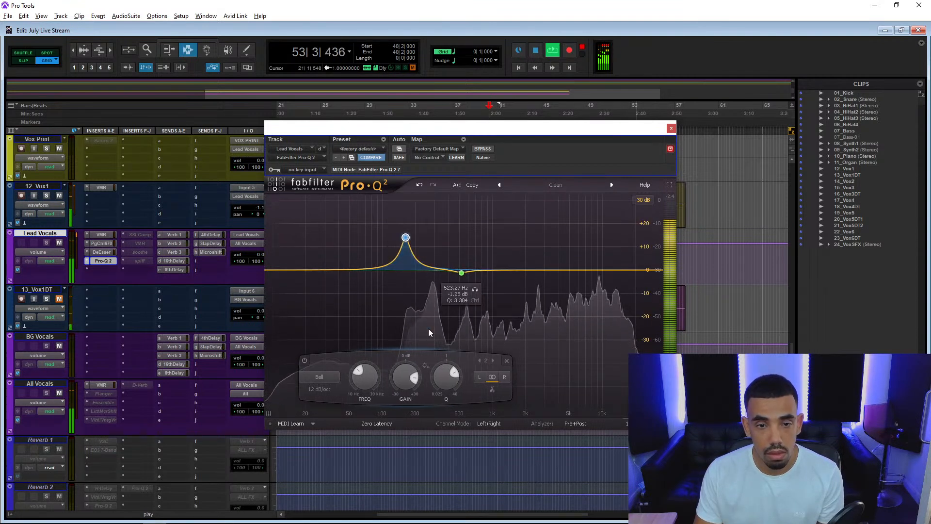
{"action": "left_click_drag", "start_coordinate": [402, 378], "coordinate": [394, 412]}
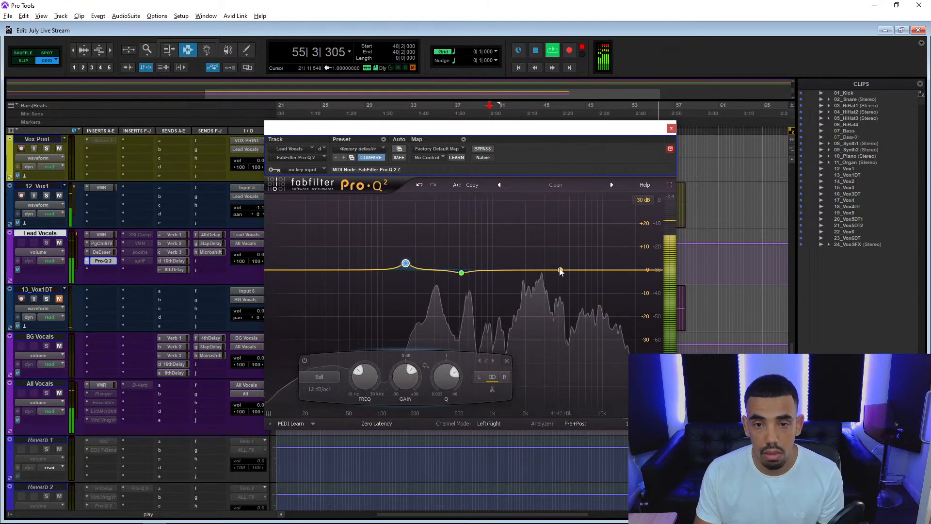
Sweep a narrow upper-mid Pro-Q 2 band while replaying, turn it into a cut of about 3 dB near 2.5 kHz, and close the plug-in.
{"action": "left_click", "coordinate": [524, 266]}
{"action": "scroll", "coordinate": [525, 265], "scroll_direction": "up", "scroll_amount": 8}
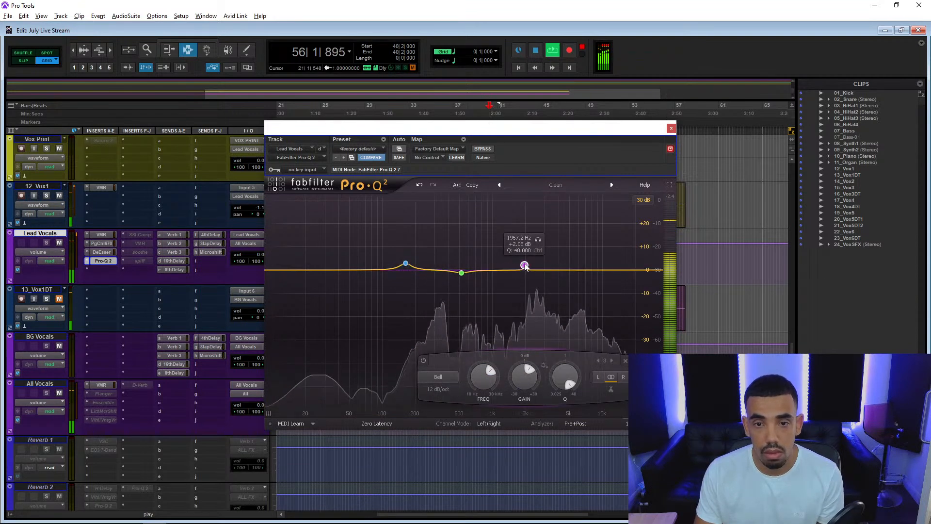
{"action": "left_click_drag", "start_coordinate": [525, 265], "coordinate": [525, 249]}
{"action": "left_click_drag", "start_coordinate": [551, 134], "coordinate": [407, 173]}
{"action": "key", "text": "space"}
{"action": "key", "text": "space"}
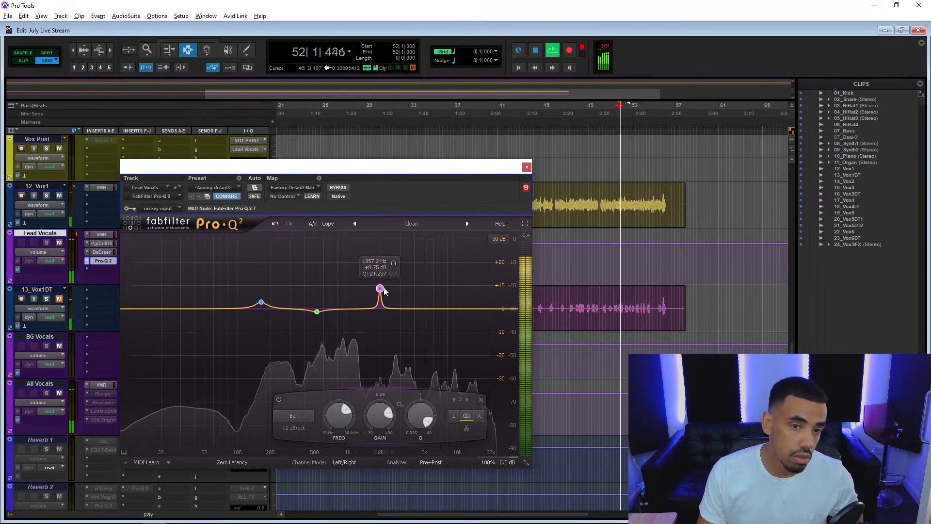
{"action": "left_click_drag", "start_coordinate": [382, 286], "coordinate": [394, 316]}
{"action": "scroll", "coordinate": [394, 275], "scroll_direction": "down", "scroll_amount": 4}
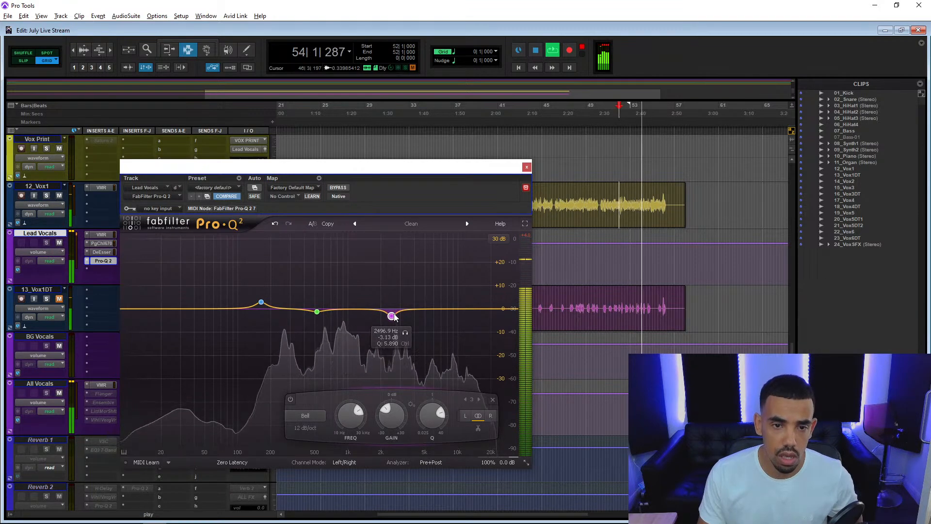
{"action": "left_click", "coordinate": [526, 168]}
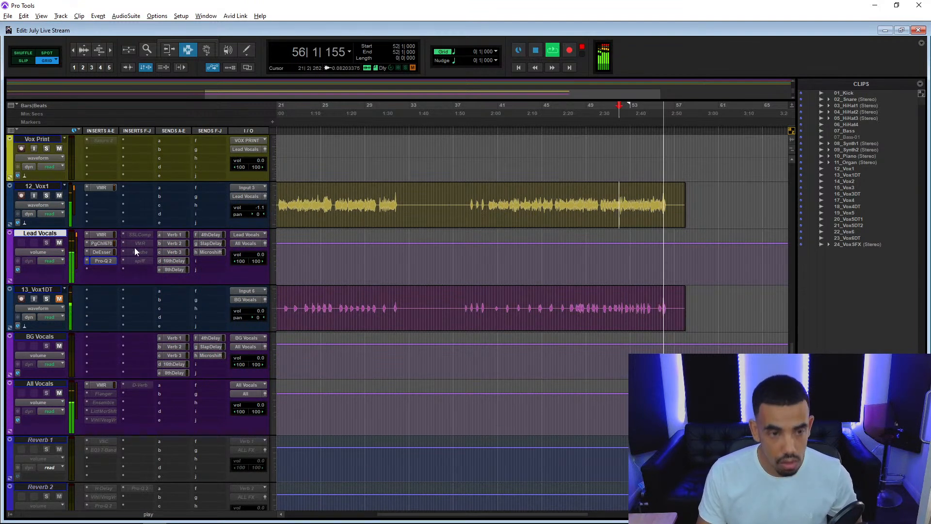
Move SSLComp on Lead Vocals to the slot below Pro-Q 2, activate it and open it.
{"action": "left_click_drag", "start_coordinate": [108, 276], "coordinate": [107, 272]}
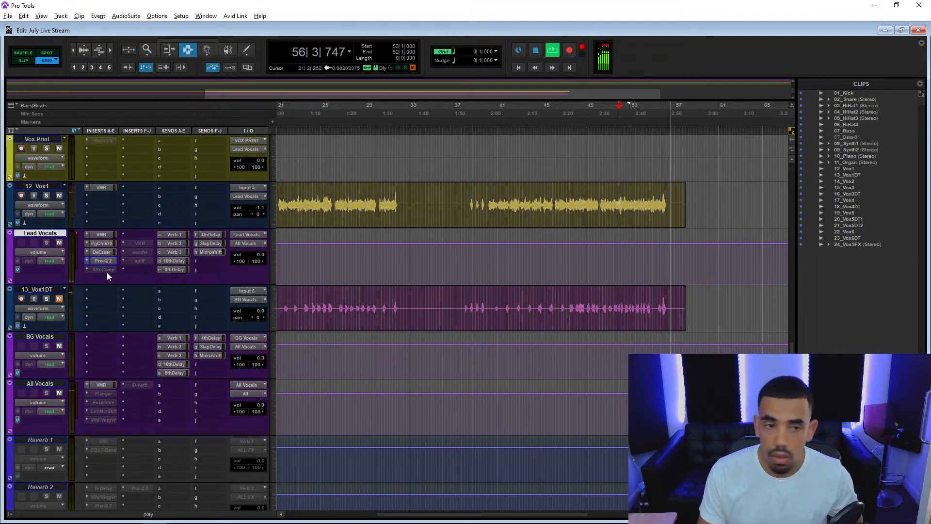
{"action": "right_click", "coordinate": [102, 270]}
{"action": "left_click", "coordinate": [112, 282]}
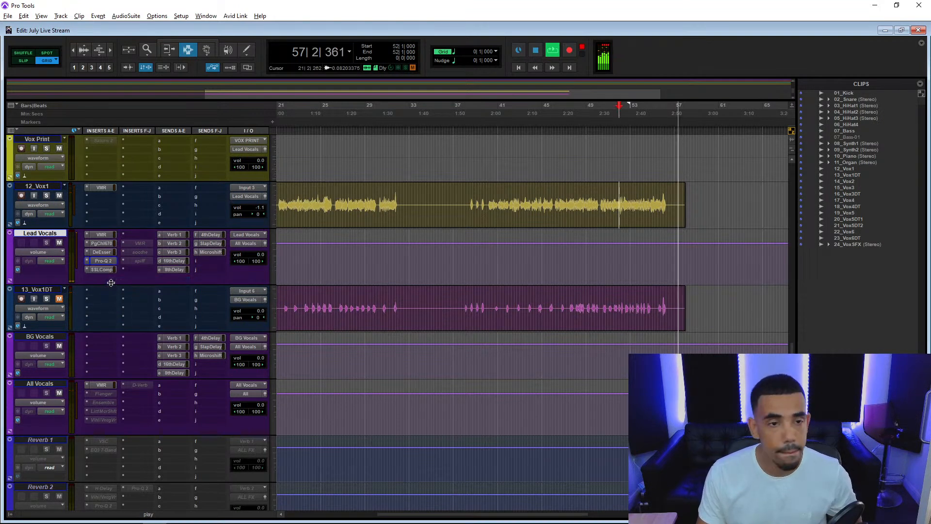
{"action": "left_click", "coordinate": [105, 269]}
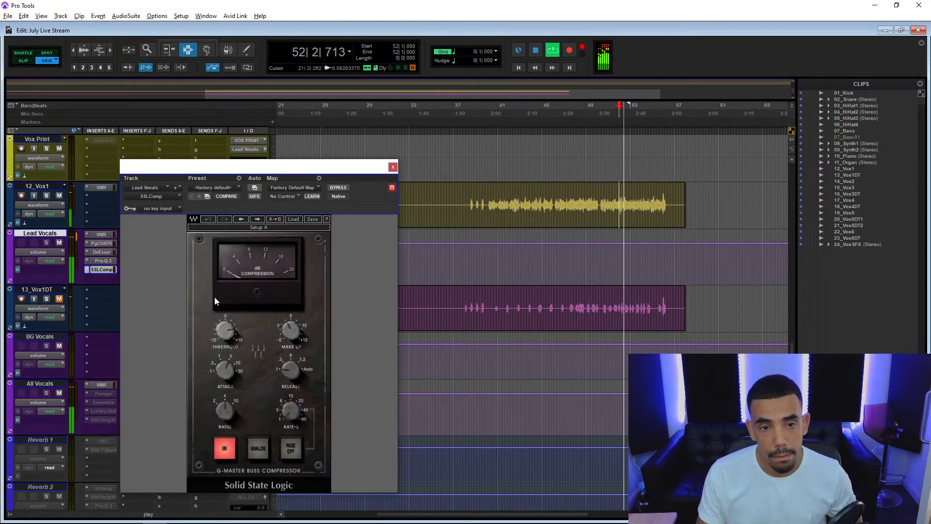
Adjust the SSLComp threshold and make-up gain by ear on Lead Vocals, and close the compressor.
{"action": "left_click", "coordinate": [291, 331], "text": "alt"}
{"action": "left_click_drag", "start_coordinate": [225, 331], "coordinate": [225, 320]}
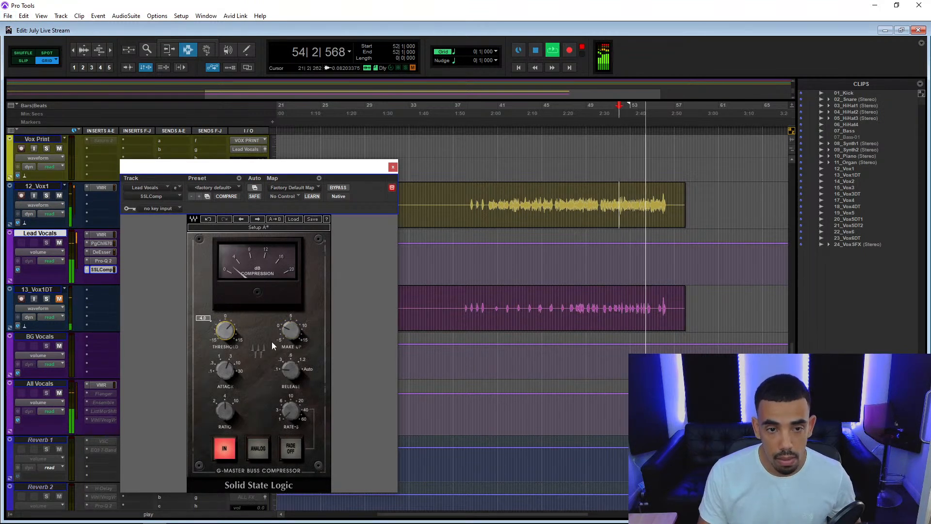
{"action": "left_click_drag", "start_coordinate": [290, 331], "coordinate": [291, 328]}
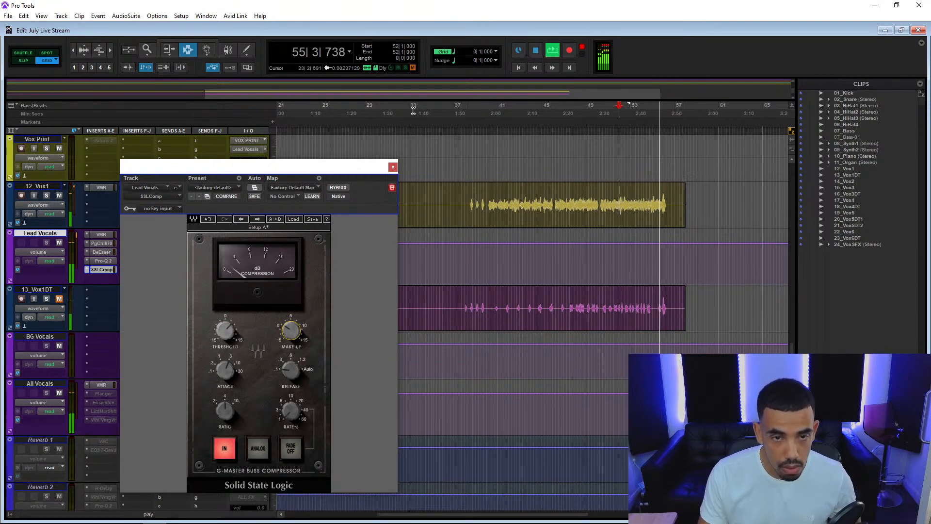
{"action": "left_click", "coordinate": [393, 167]}
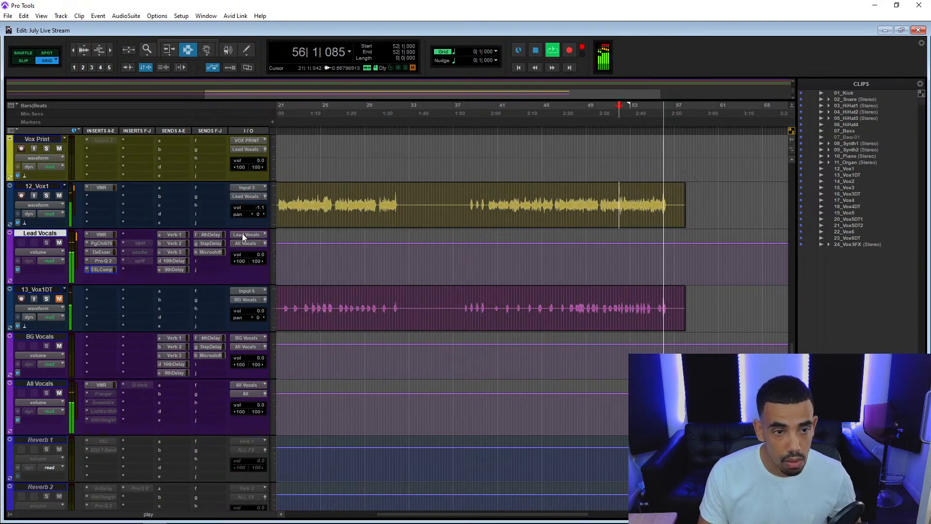
Open the second DeEsser on Lead Vocals, monitor its side-chain, lower its frequency to 4652 and replay the vocal.
{"action": "left_click", "coordinate": [136, 234]}
{"action": "left_click", "coordinate": [200, 333]}
{"action": "left_click_drag", "start_coordinate": [192, 268], "coordinate": [192, 274]}
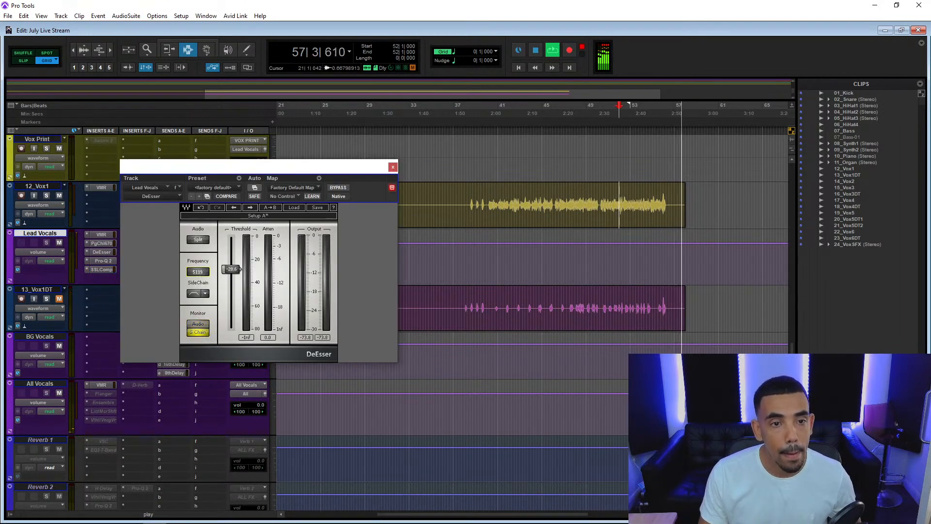
{"action": "left_click_drag", "start_coordinate": [209, 170], "coordinate": [349, 151]}
{"action": "key", "text": "space"}
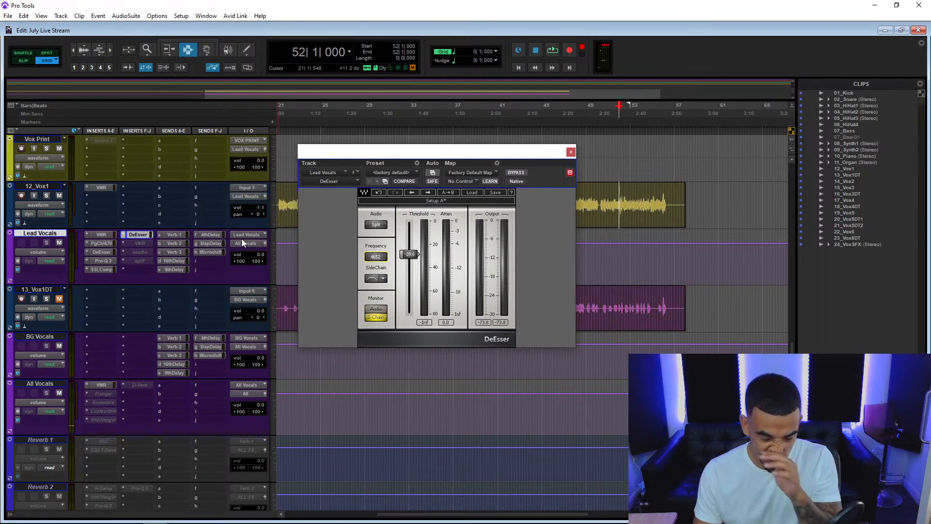
{"action": "key", "text": "space"}
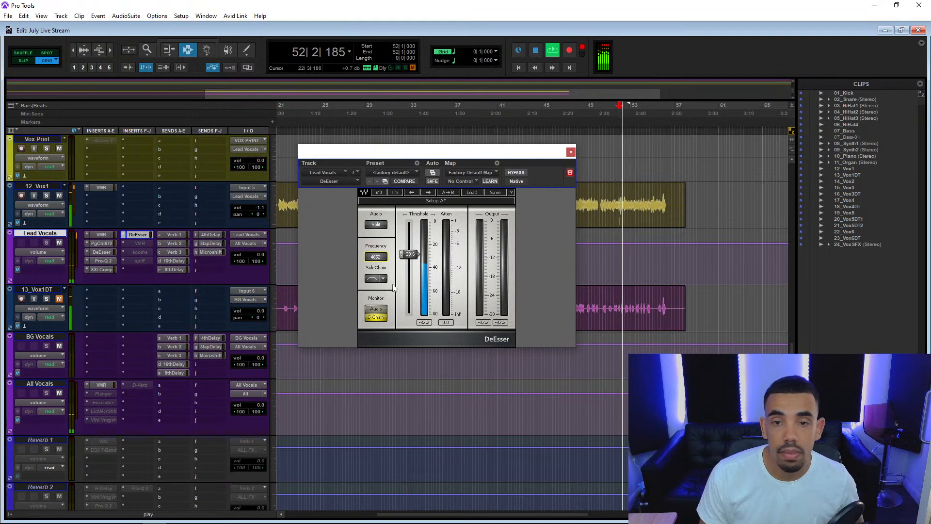
Switch the second DeEsser to audio monitoring, set its threshold to -29.0 and frequency to 5645, and close it.
{"action": "left_click_drag", "start_coordinate": [410, 264], "coordinate": [379, 261]}
{"action": "left_click", "coordinate": [375, 309]}
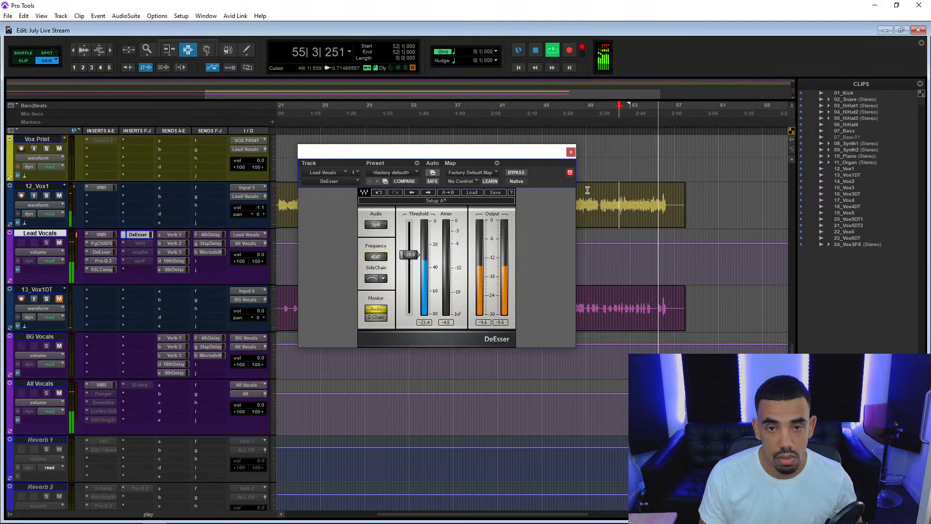
{"action": "left_click_drag", "start_coordinate": [409, 253], "coordinate": [376, 256]}
{"action": "key", "text": "space"}
{"action": "key", "text": "space"}
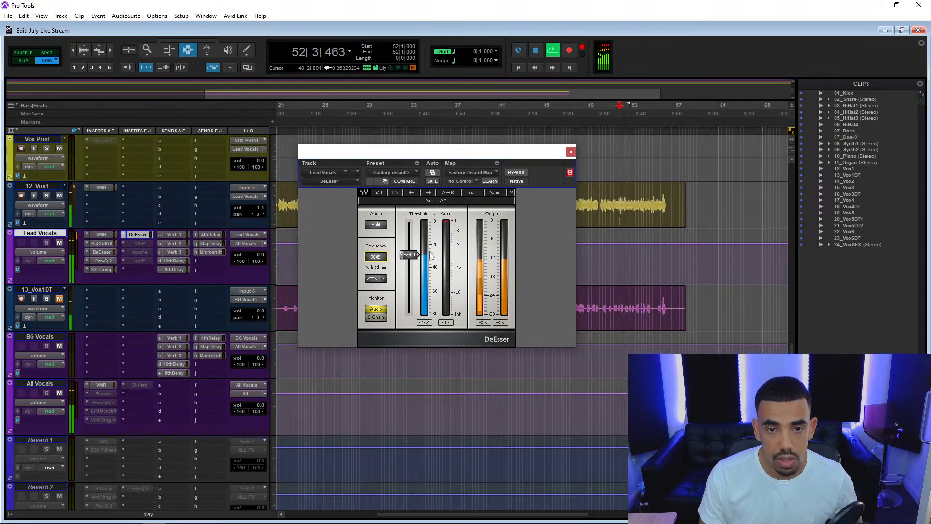
{"action": "left_click", "coordinate": [571, 153]}
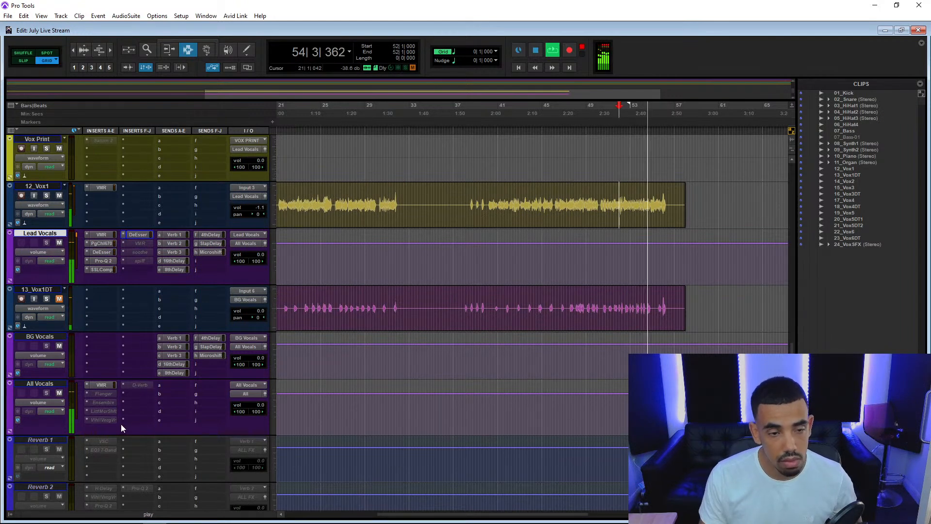
Activate ValhallaVintageVerb on All Vocals, audition higher mix amounts, settle the mix at 12.8 %, and close it.
{"action": "right_click", "coordinate": [100, 420]}
{"action": "left_click", "coordinate": [132, 431]}
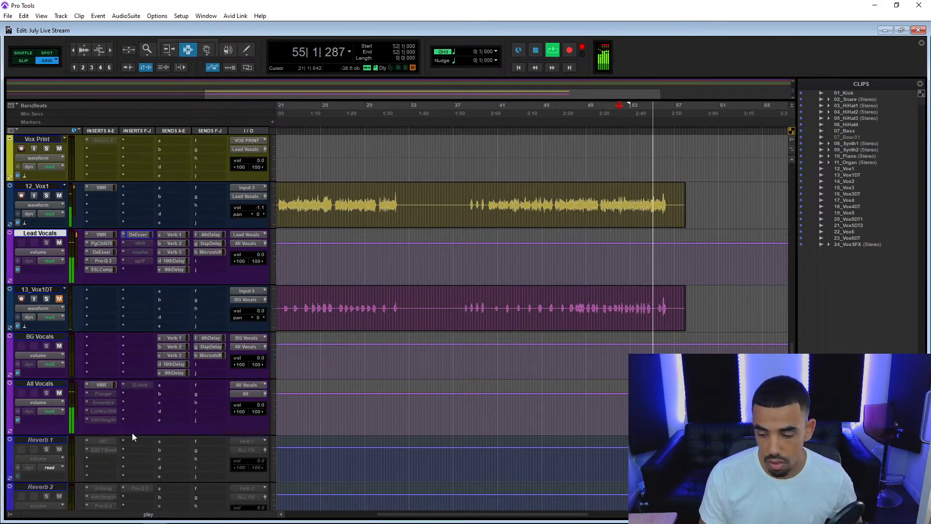
{"action": "left_click", "coordinate": [104, 420]}
{"action": "key", "text": "space"}
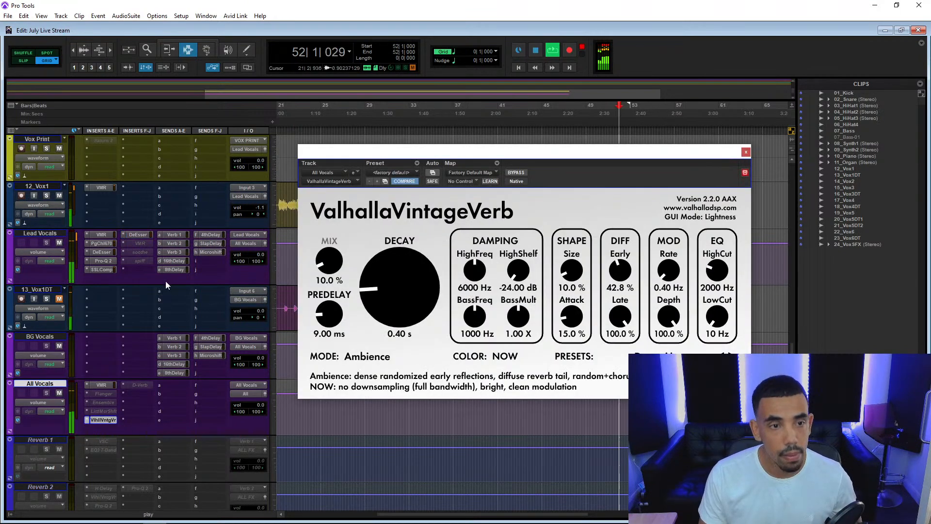
{"action": "left_click_drag", "start_coordinate": [329, 260], "coordinate": [372, 150]}
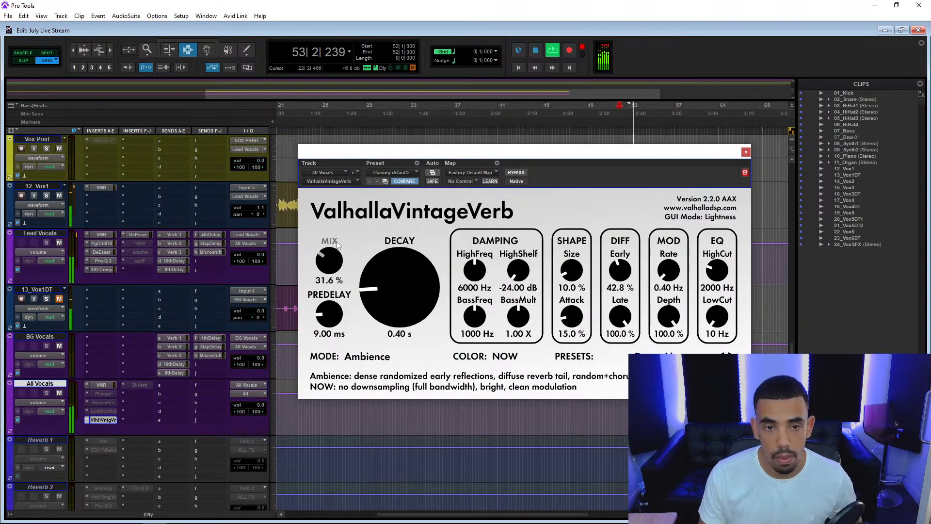
{"action": "left_click_drag", "start_coordinate": [336, 240], "coordinate": [332, 252]}
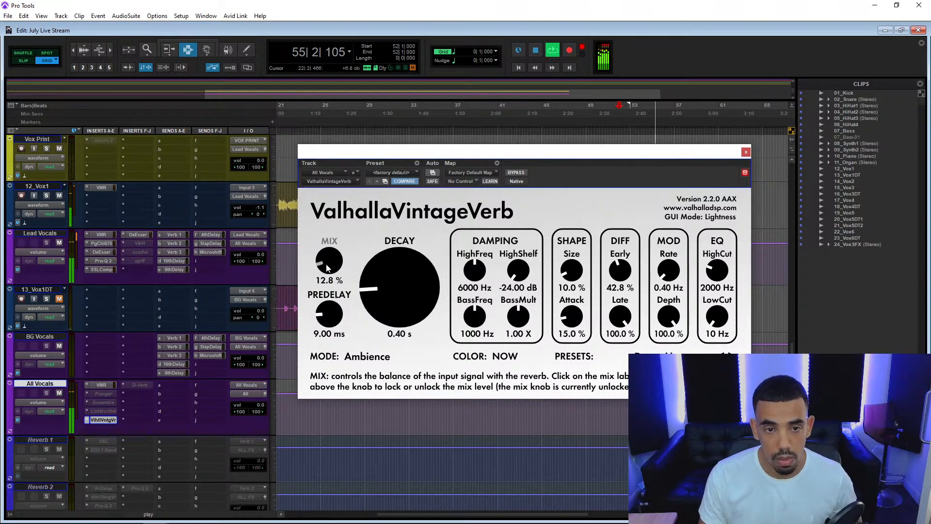
{"action": "left_click", "coordinate": [746, 151]}
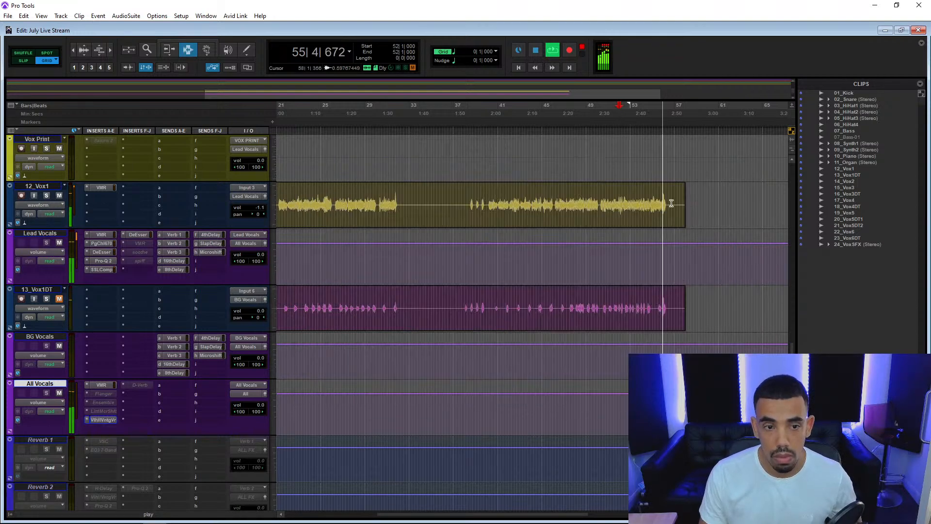
Set the All Vocals volume to -0.2 and reduce the ValhallaVintageVerb mix to 8.0 %.
{"action": "left_click_drag", "start_coordinate": [259, 408], "coordinate": [260, 408]}
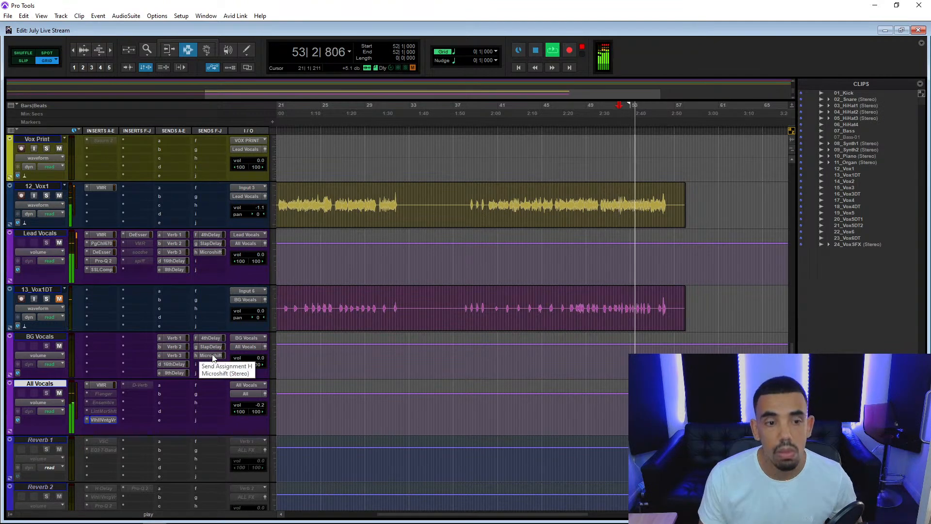
{"action": "left_click", "coordinate": [95, 421]}
{"action": "left_click_drag", "start_coordinate": [332, 264], "coordinate": [332, 268]}
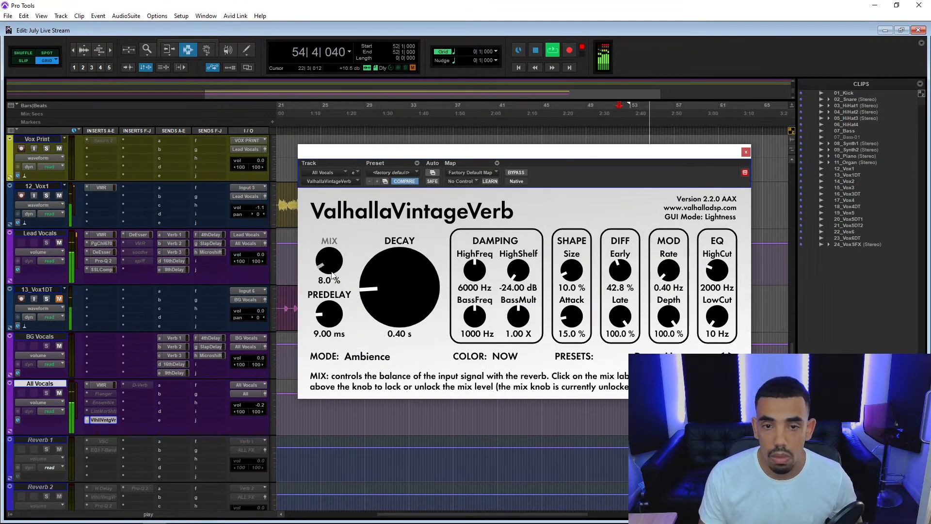
{"action": "left_click", "coordinate": [745, 152]}
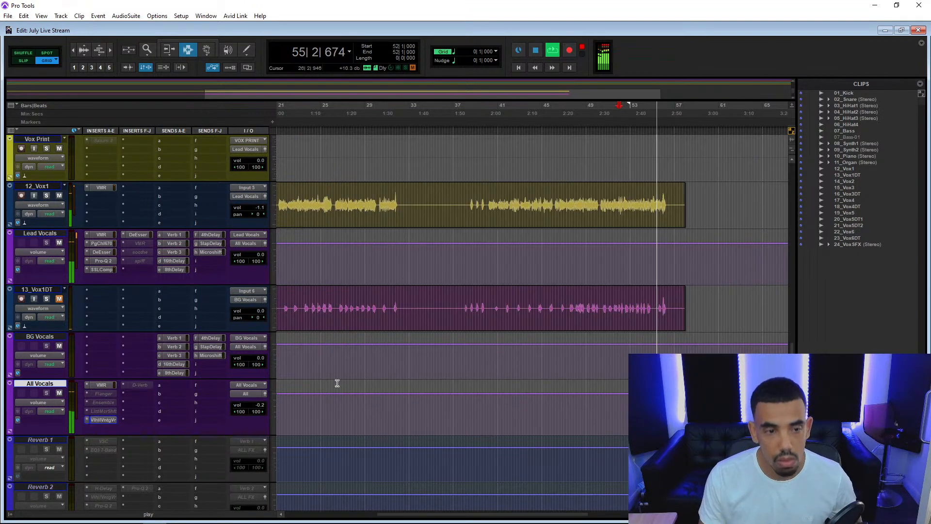
Play from beat 4 of bar 39 and raise the BG Vocals send to 8thDelay to -15.8.
{"action": "left_click", "coordinate": [484, 218]}
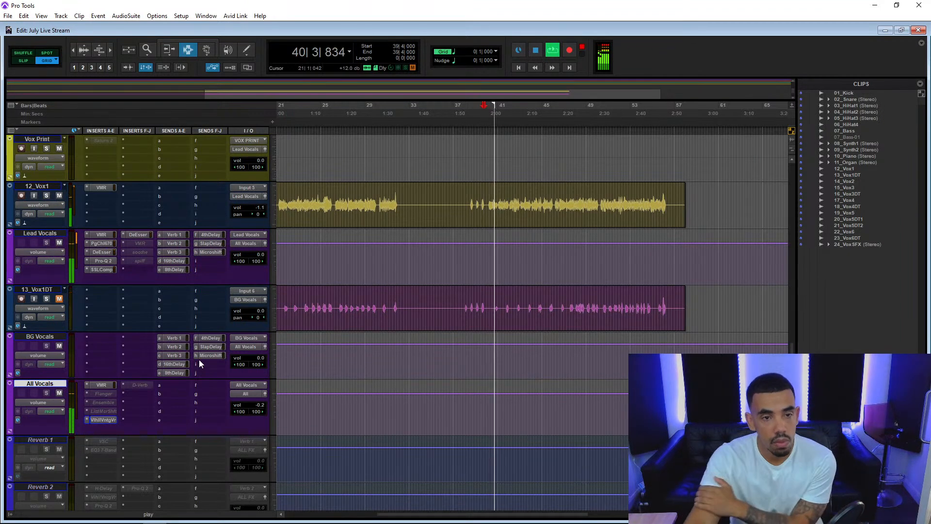
{"action": "left_click", "coordinate": [175, 372]}
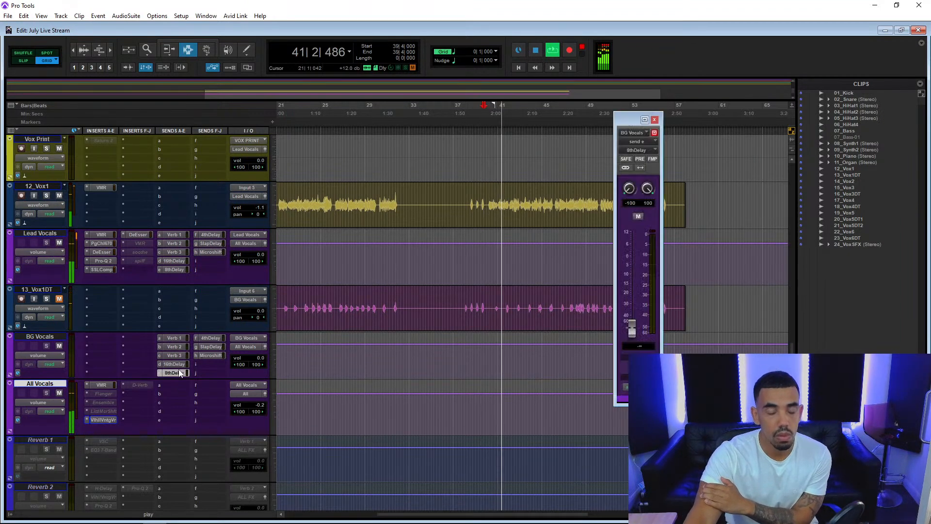
{"action": "left_click_drag", "start_coordinate": [632, 334], "coordinate": [640, 284]}
Activate the 8th Delay track and pull the BG Vocals send to 8thDelay fully down.
{"action": "scroll", "coordinate": [143, 385], "scroll_direction": "down", "scroll_amount": 6}
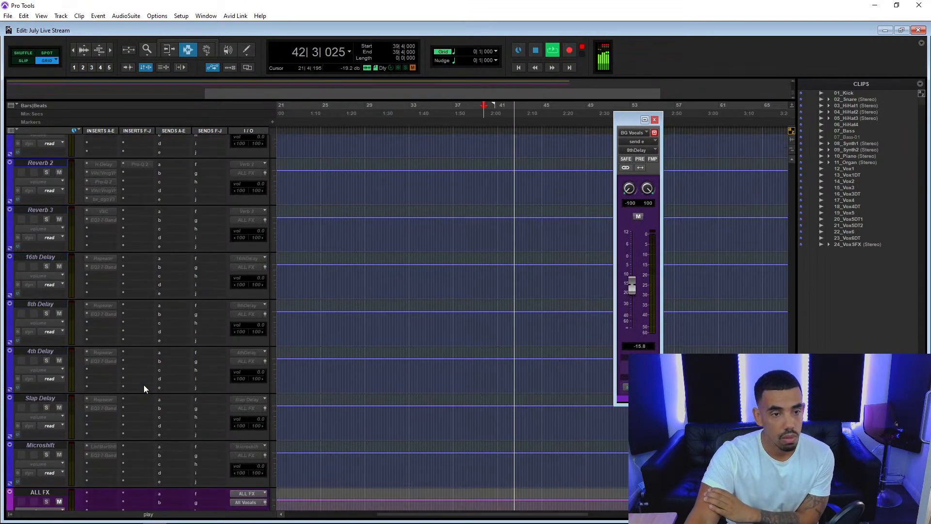
{"action": "right_click", "coordinate": [52, 302]}
{"action": "left_click", "coordinate": [78, 315]}
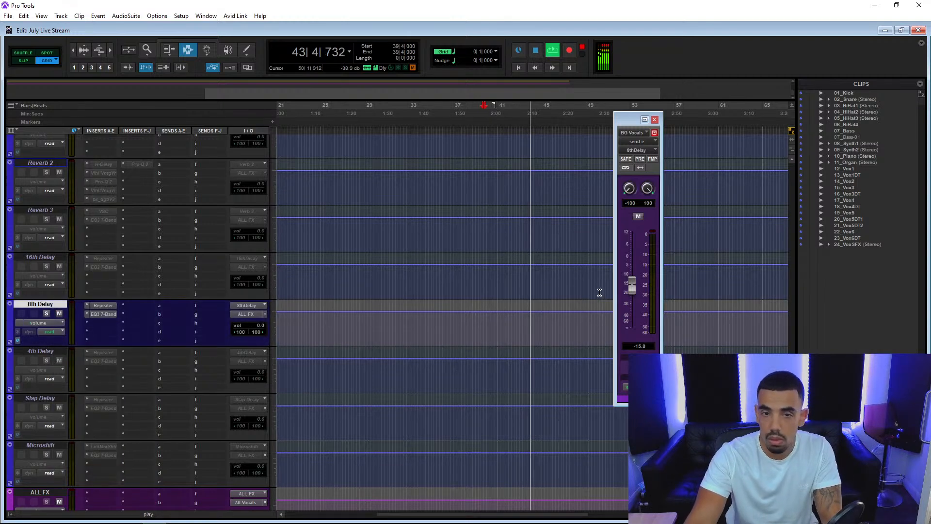
{"action": "left_click_drag", "start_coordinate": [635, 281], "coordinate": [254, 375]}
Open the Lead Vocals send to 8thDelay and set its level to -32.7 while listening.
{"action": "scroll", "coordinate": [203, 356], "scroll_direction": "up", "scroll_amount": 10}
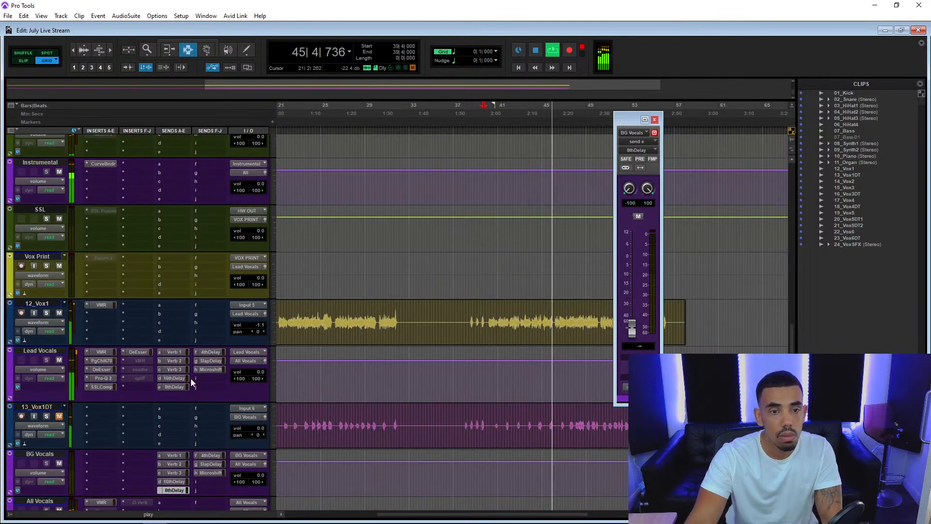
{"action": "left_click", "coordinate": [179, 387]}
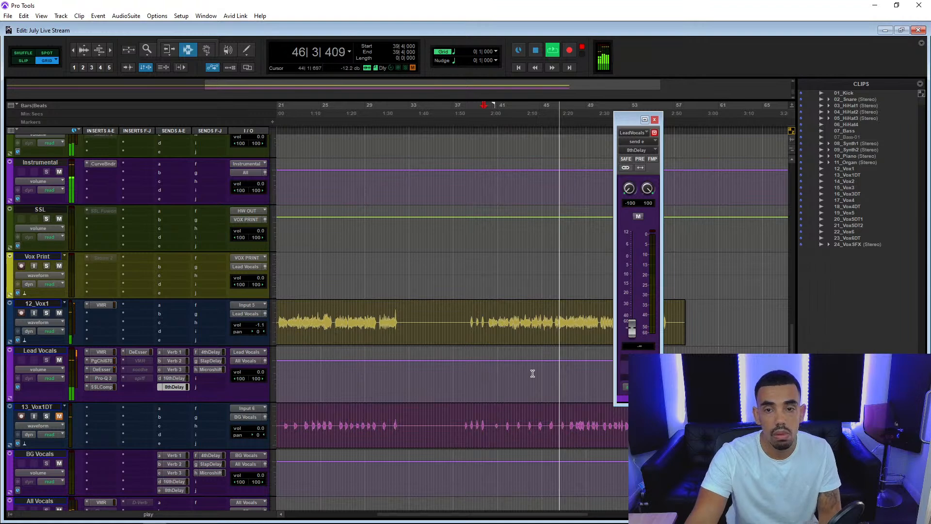
{"action": "left_click_drag", "start_coordinate": [628, 324], "coordinate": [639, 302]}
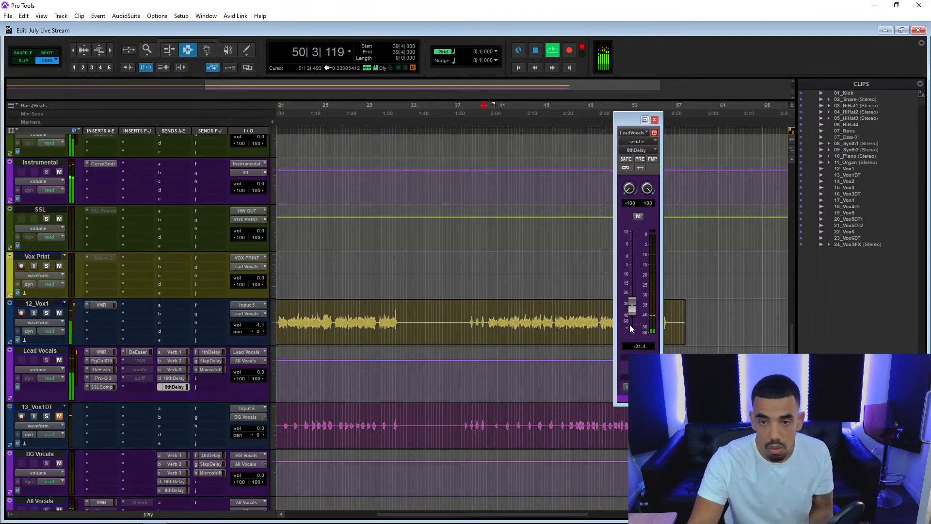
{"action": "left_click_drag", "start_coordinate": [632, 312], "coordinate": [633, 314]}
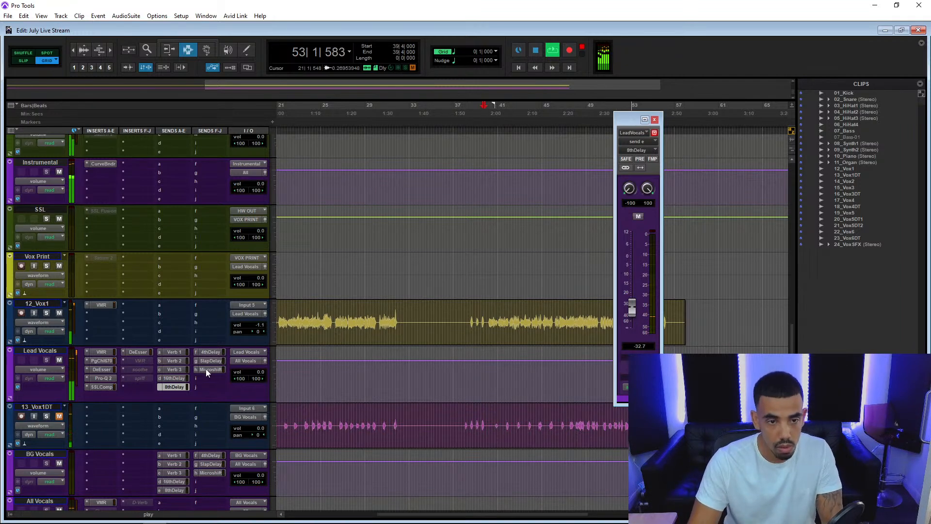
Open the Lead Vocals send to Verb 2, activate the Reverb 2 track and raise the send level to -26.0.
{"action": "left_click", "coordinate": [172, 362]}
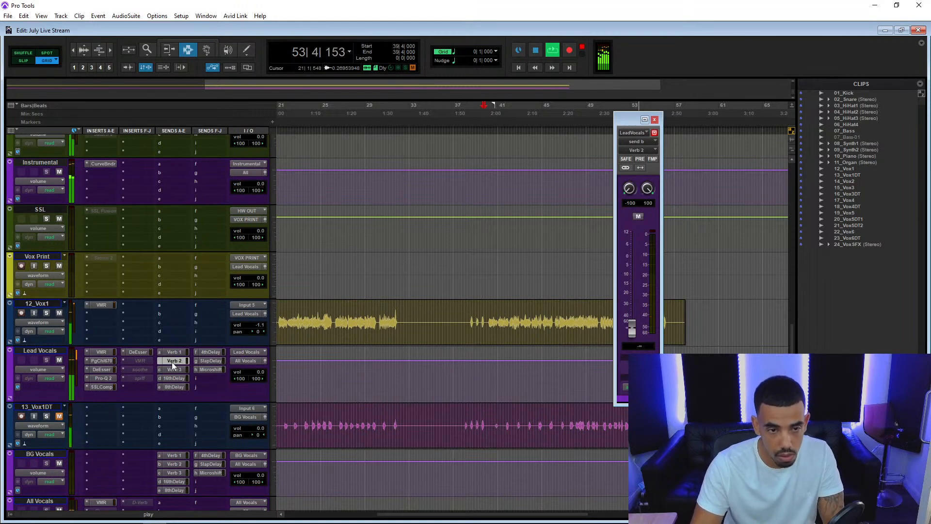
{"action": "scroll", "coordinate": [198, 390], "scroll_direction": "down", "scroll_amount": 10}
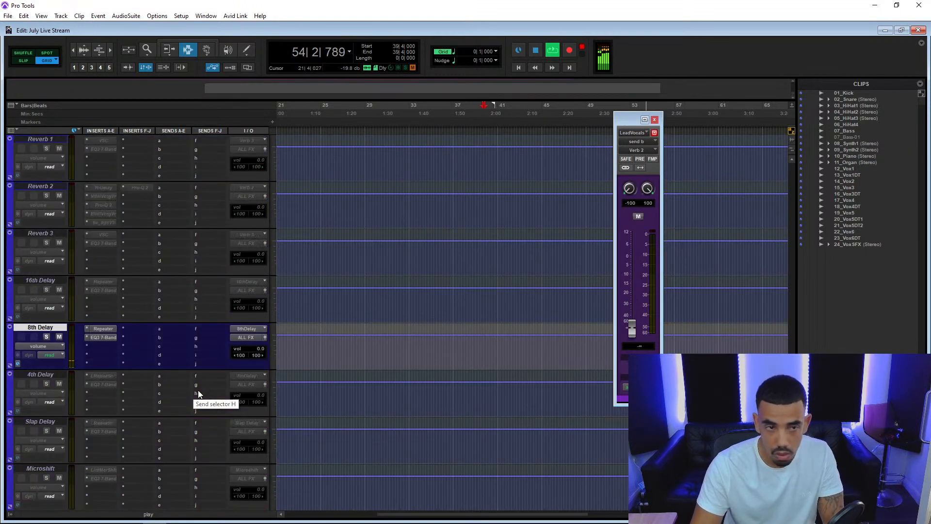
{"action": "right_click", "coordinate": [43, 187]}
{"action": "left_click", "coordinate": [65, 199]}
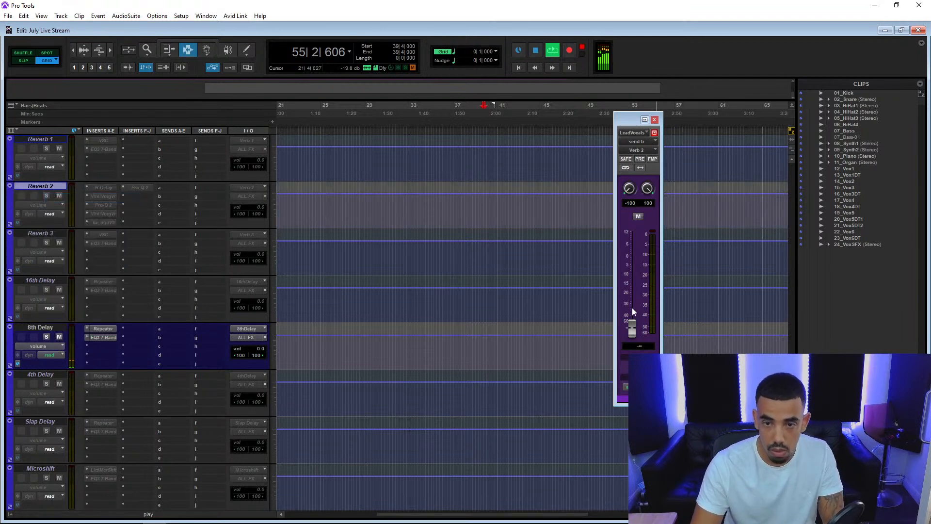
{"action": "mouse_move", "coordinate": [636, 298]}
{"action": "left_mouse_down"}
{"action": "mouse_move", "coordinate": [633, 264]}
{"action": "mouse_move", "coordinate": [645, 307]}
{"action": "mouse_move", "coordinate": [649, 300]}
{"action": "left_mouse_up"}
Lower the Lead Vocals track volume to -0.7 while the song plays.
{"action": "scroll", "coordinate": [291, 285], "scroll_direction": "up", "scroll_amount": 5}
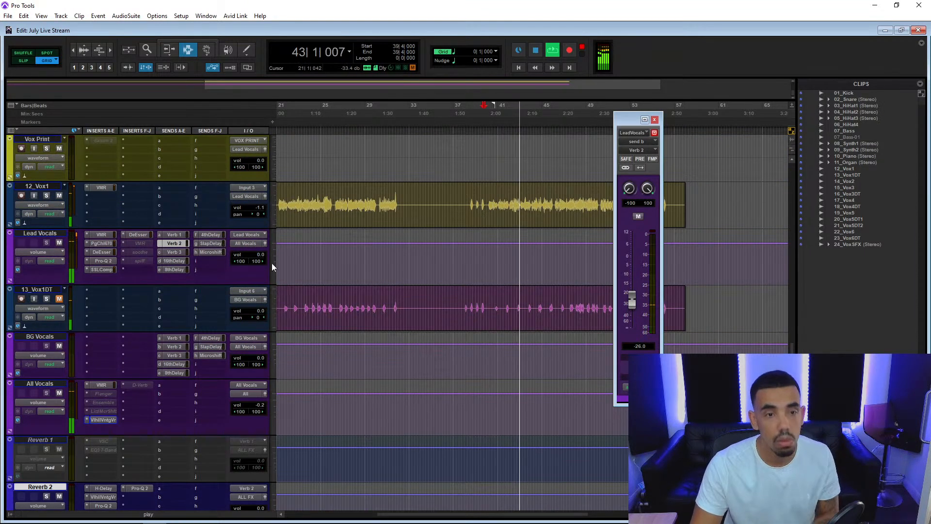
{"action": "left_click", "coordinate": [258, 255]}
{"action": "left_click_drag", "start_coordinate": [260, 256], "coordinate": [262, 260]}
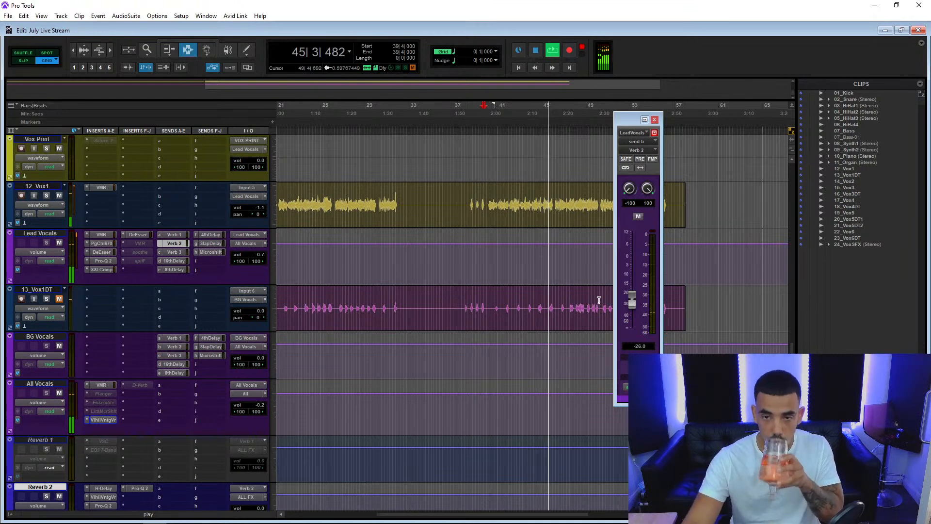
Reduce the Lead Vocals send to Verb 2 to -28.9 while listening and stop playback.
{"action": "left_click_drag", "start_coordinate": [633, 302], "coordinate": [635, 304]}
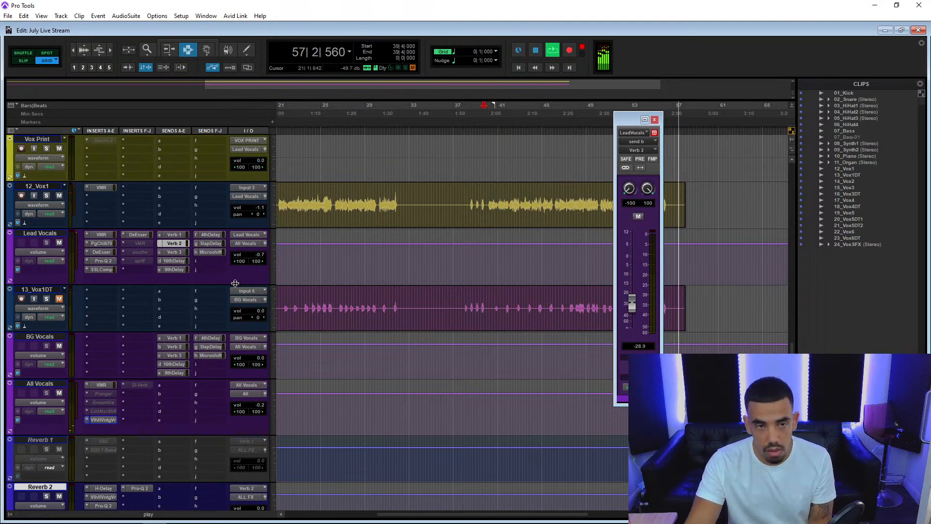
{"action": "scroll", "coordinate": [235, 283], "scroll_direction": "up", "scroll_amount": 5}
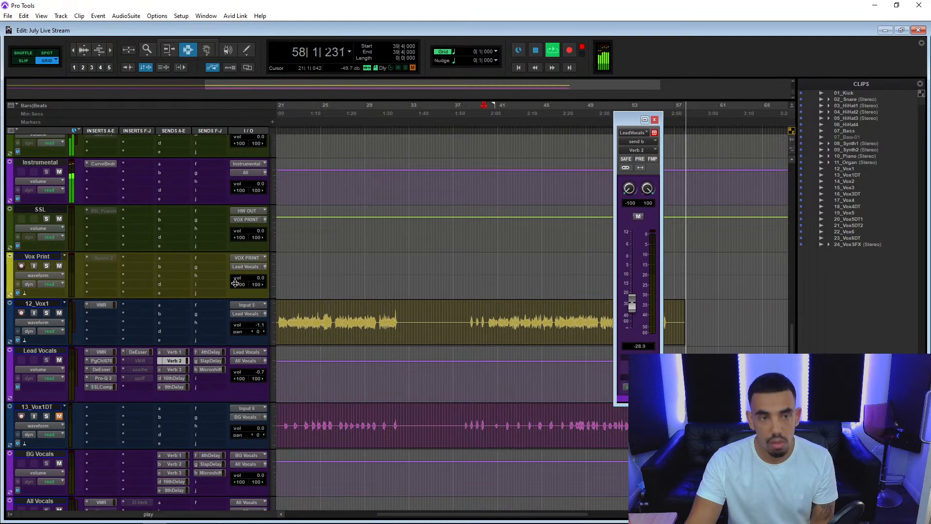
{"action": "key", "text": "space"}
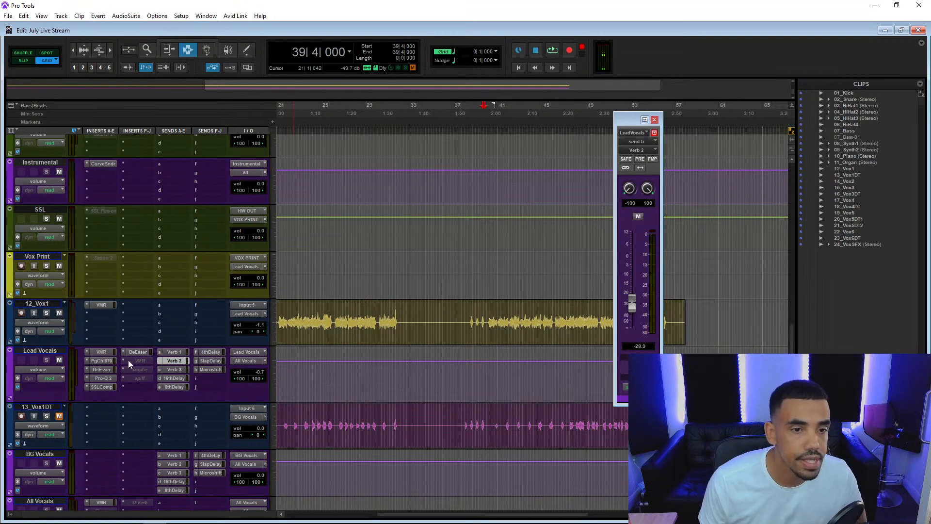
Play the vocal from bar 25 and activate the soothe insert on Lead Vocals.
{"action": "scroll", "coordinate": [128, 360], "scroll_direction": "down", "scroll_amount": 3}
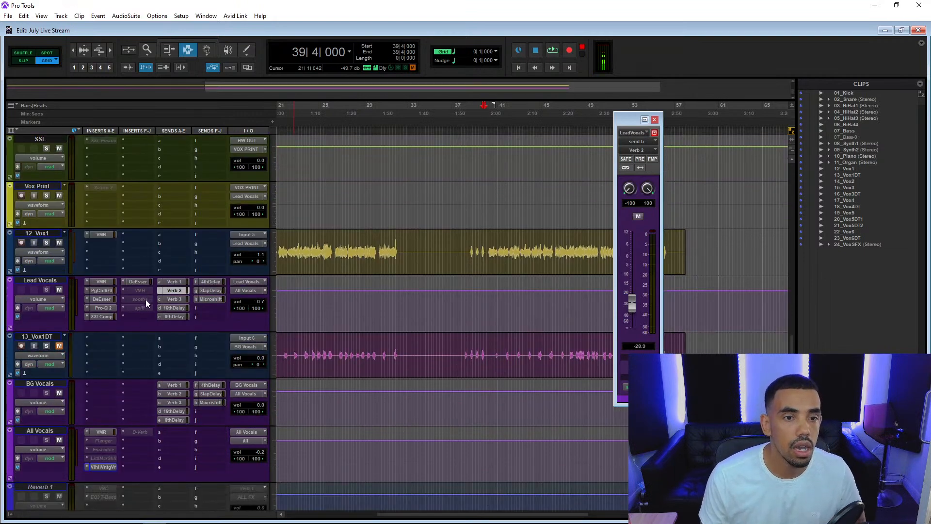
{"action": "left_click", "coordinate": [328, 245]}
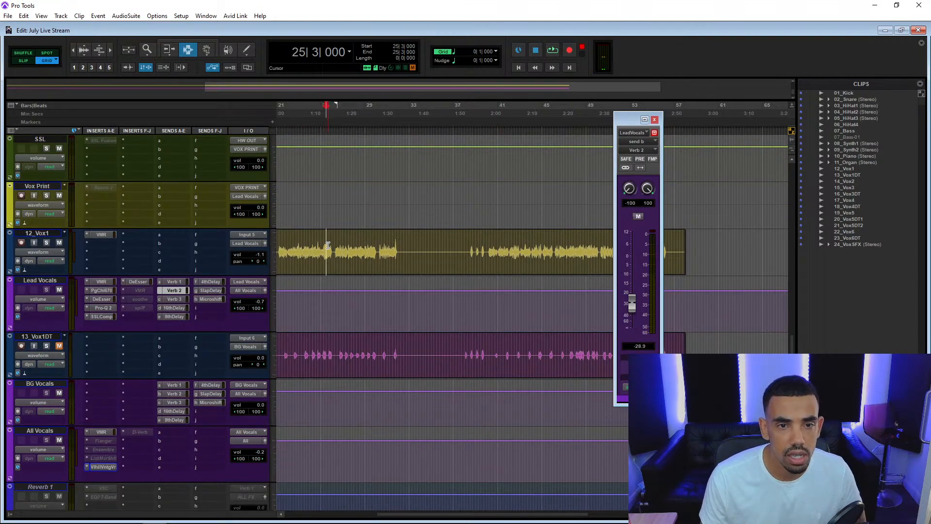
{"action": "key", "text": "space"}
{"action": "right_click", "coordinate": [129, 300]}
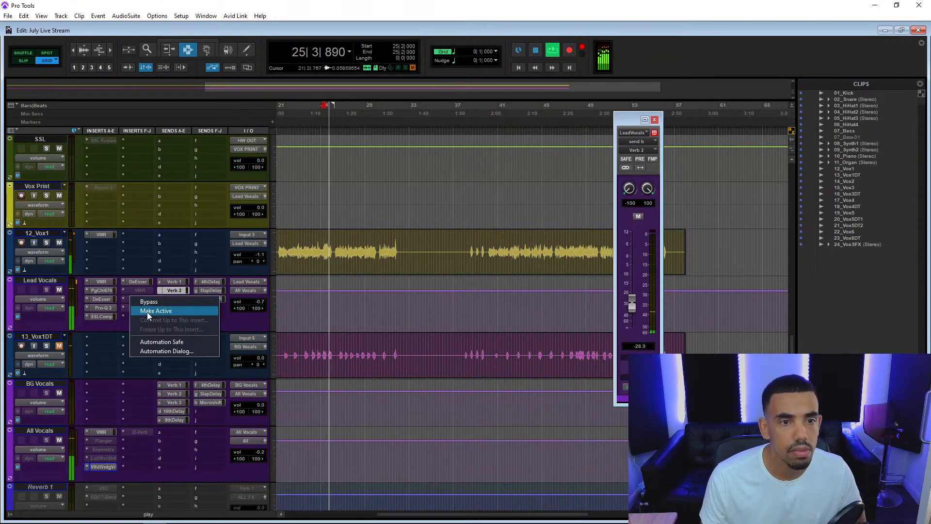
{"action": "left_click", "coordinate": [147, 310]}
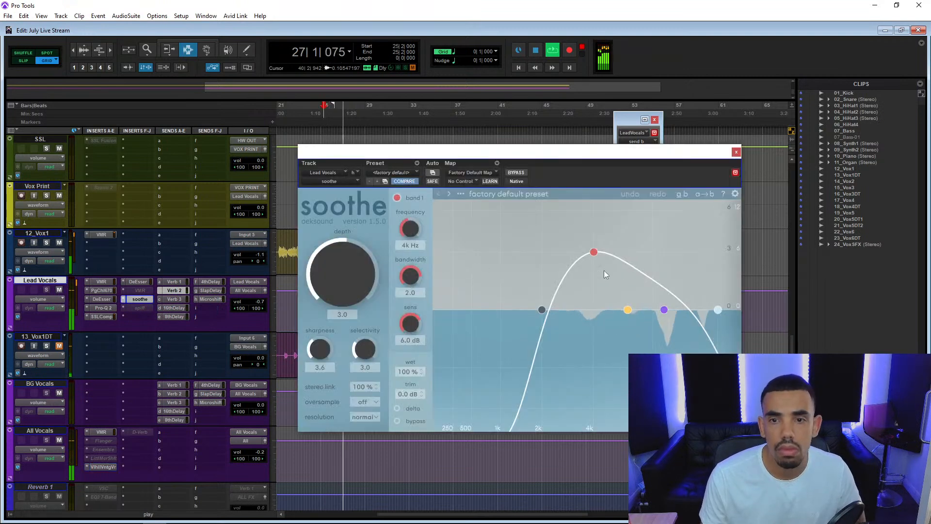
Set soothe's band 1 to 12 kHz with 4.2 dB sens, selectivity 4.4 and depth -9.5, and close the plug-in.
{"action": "left_click_drag", "start_coordinate": [600, 256], "coordinate": [697, 272]}
{"action": "left_click_drag", "start_coordinate": [335, 274], "coordinate": [332, 285]}
{"action": "left_click_drag", "start_coordinate": [375, 349], "coordinate": [372, 332]}
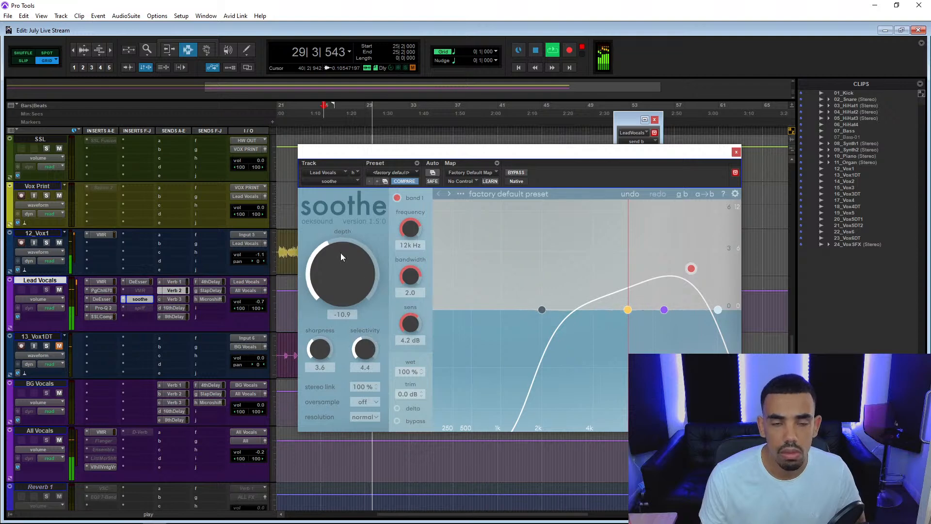
{"action": "left_click_drag", "start_coordinate": [338, 251], "coordinate": [338, 247]}
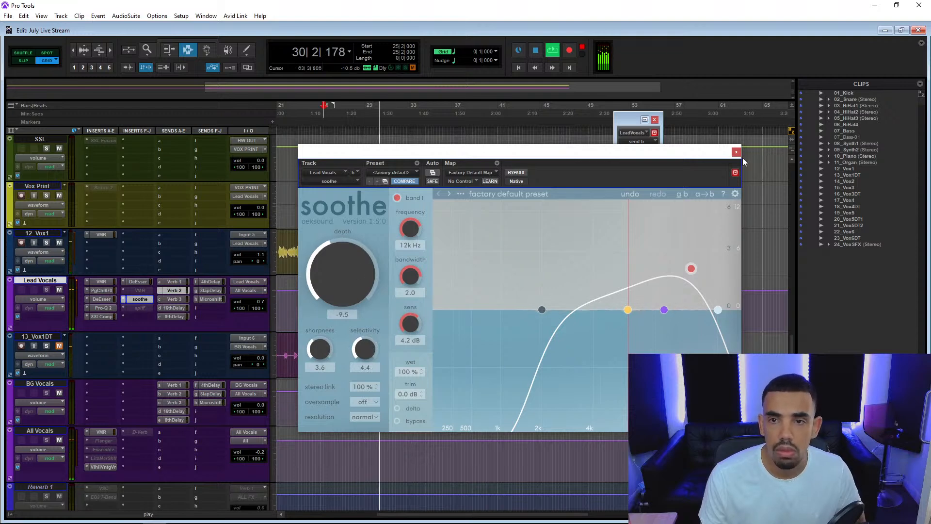
{"action": "left_click", "coordinate": [736, 153]}
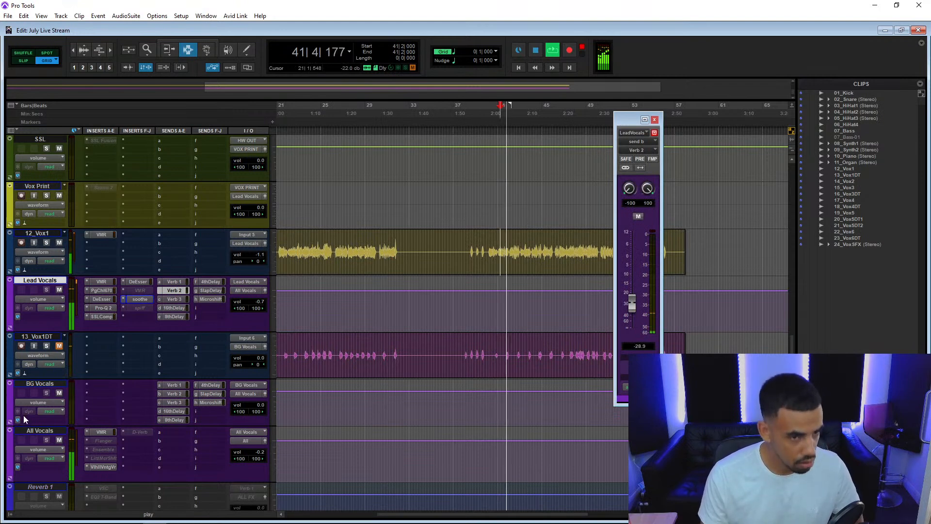
Lower the Lead Vocals track volume to -1.0.
{"action": "left_click", "coordinate": [260, 302]}
{"action": "left_click_drag", "start_coordinate": [260, 304], "coordinate": [266, 304]}
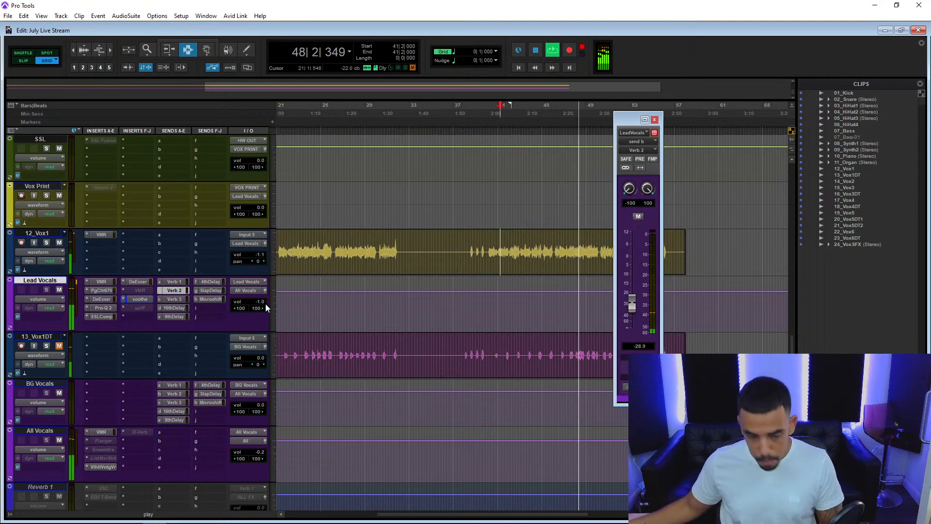
Switch the Sonarworks Reference 4 calibration profile on the MASTER track to Midfield and close the plug-in.
{"action": "scroll", "coordinate": [116, 256], "scroll_direction": "down", "scroll_amount": 10}
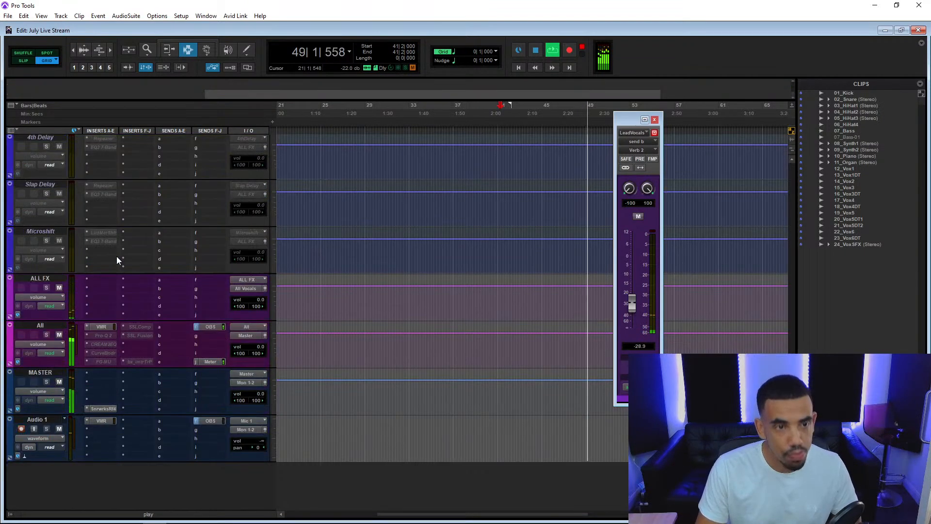
{"action": "left_click", "coordinate": [104, 408]}
{"action": "left_click", "coordinate": [553, 207]}
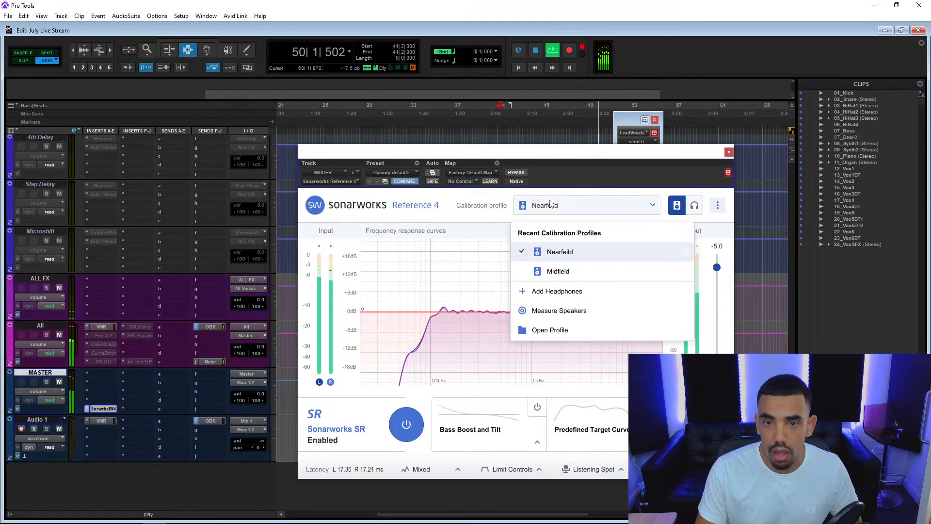
{"action": "left_click", "coordinate": [568, 271]}
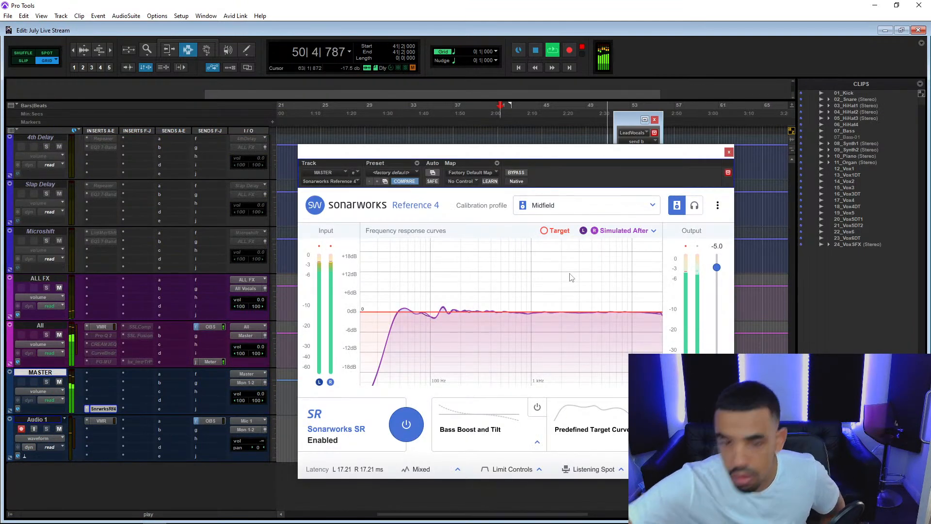
{"action": "left_click", "coordinate": [729, 153]}
Move the highest band of the Lead Vocals Pro-Q 2 lower in frequency with a slight boost and replay the section.
{"action": "scroll", "coordinate": [121, 240], "scroll_direction": "up", "scroll_amount": 3}
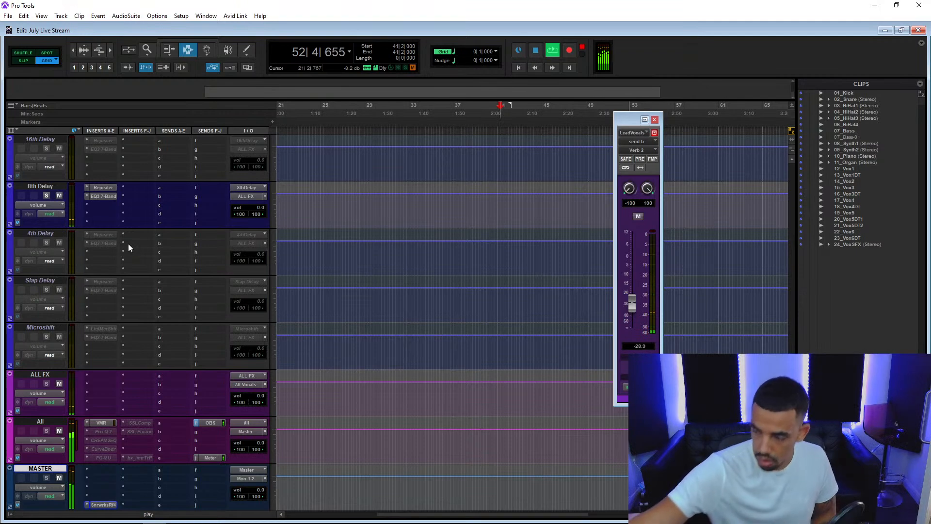
{"action": "scroll", "coordinate": [136, 277], "scroll_direction": "up", "scroll_amount": 8}
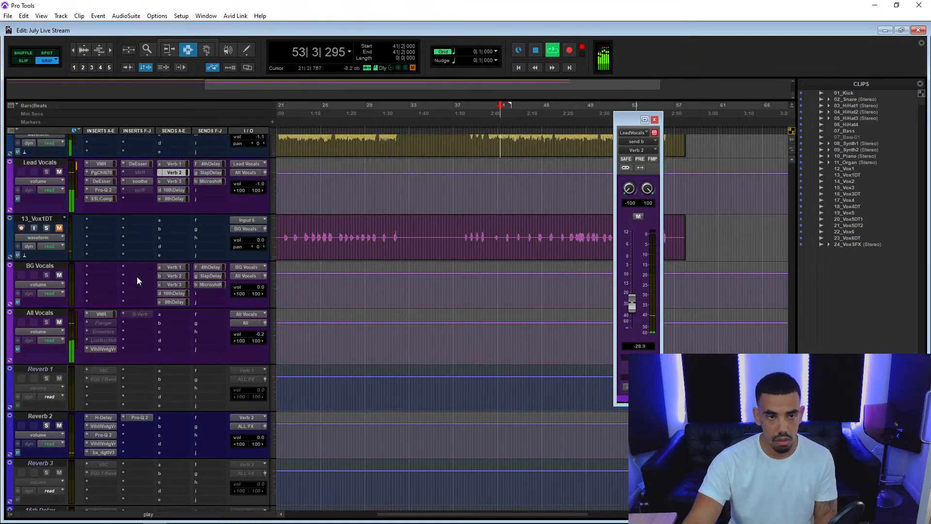
{"action": "left_click", "coordinate": [104, 190]}
{"action": "scroll", "coordinate": [103, 191], "scroll_direction": "up", "scroll_amount": 2}
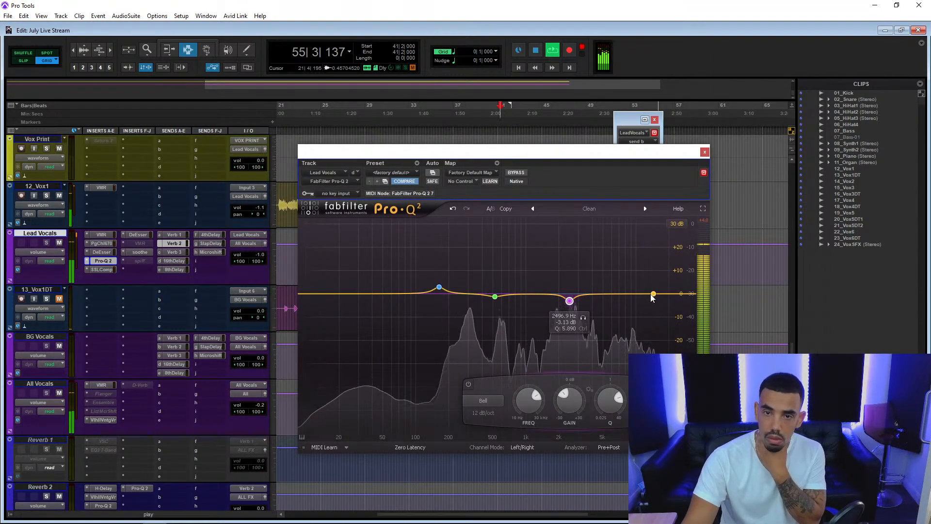
{"action": "left_click_drag", "start_coordinate": [608, 295], "coordinate": [626, 290]}
{"action": "key", "text": "space"}
{"action": "key", "text": "space"}
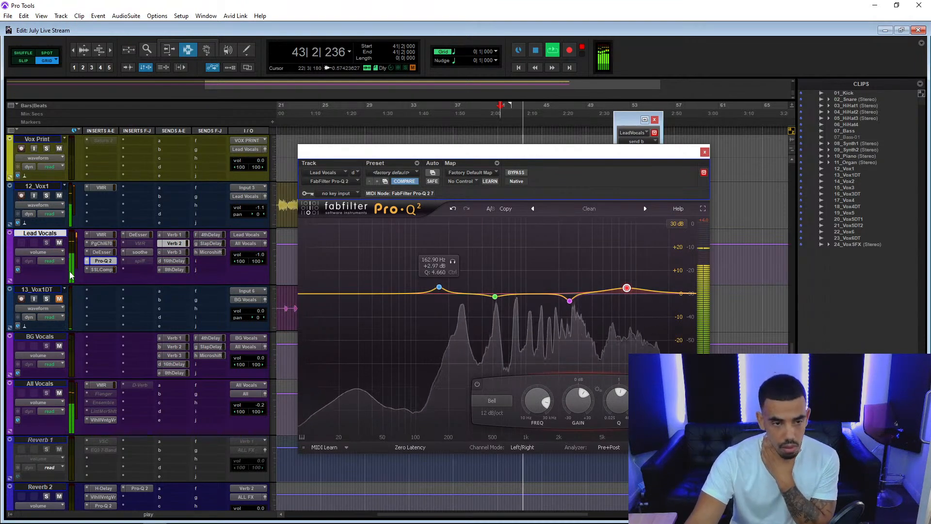
Activate the CREAM2EQ insert on the All track, open it, audition the mix through it and close the plug-in.
{"action": "scroll", "coordinate": [69, 274], "scroll_direction": "down", "scroll_amount": 10}
{"action": "right_click", "coordinate": [109, 342]}
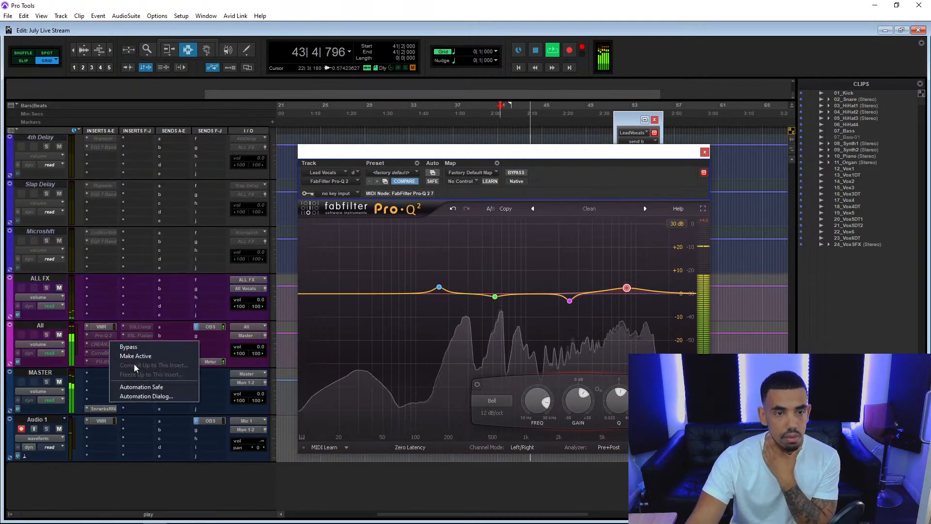
{"action": "left_click", "coordinate": [138, 357]}
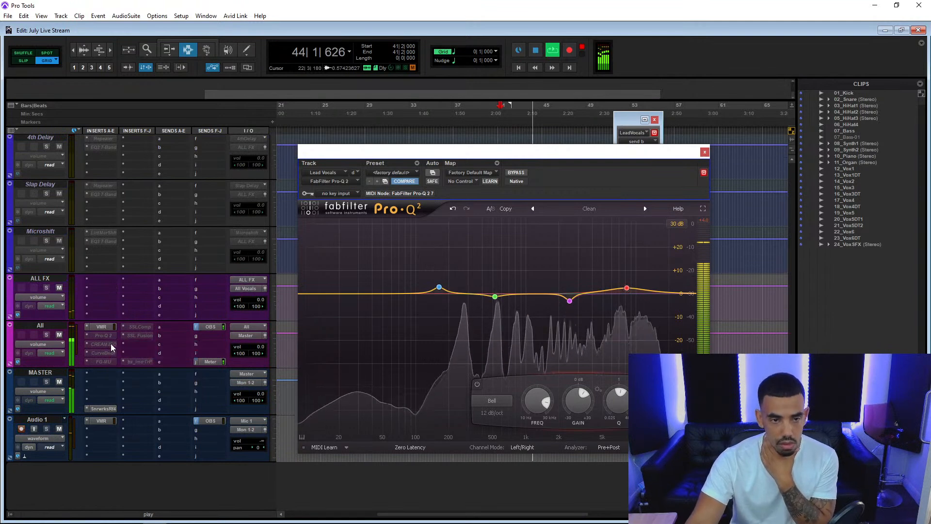
{"action": "key", "text": "space"}
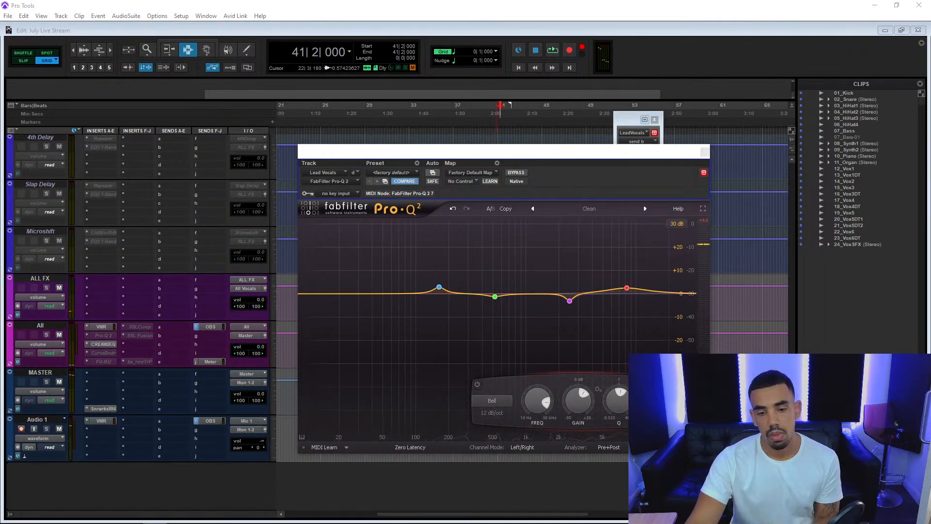
{"action": "left_click", "coordinate": [102, 336]}
{"action": "left_click", "coordinate": [109, 343]}
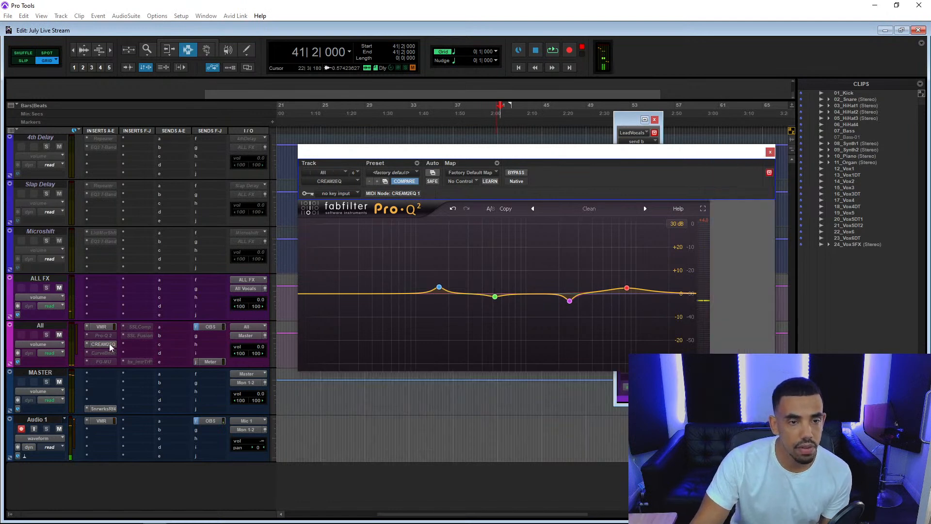
{"action": "scroll", "coordinate": [109, 343], "scroll_direction": "up", "scroll_amount": 3}
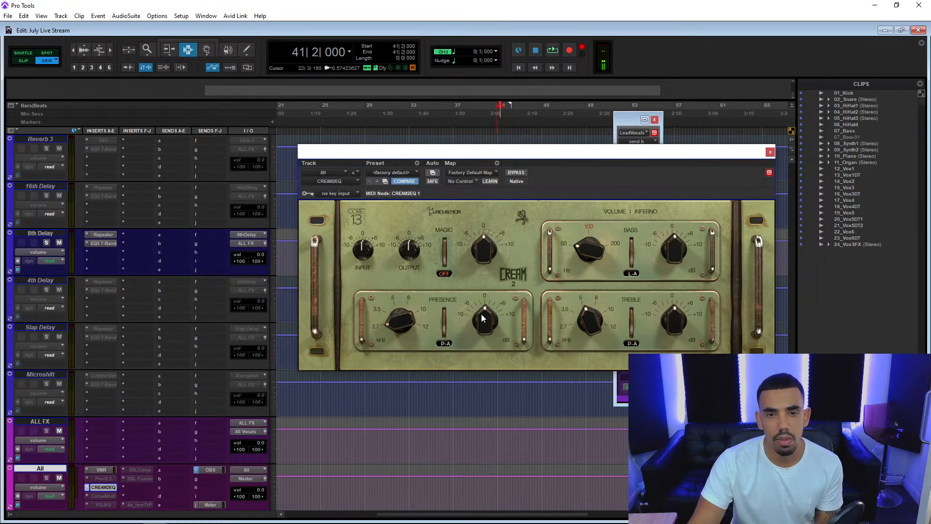
{"action": "key", "text": "space"}
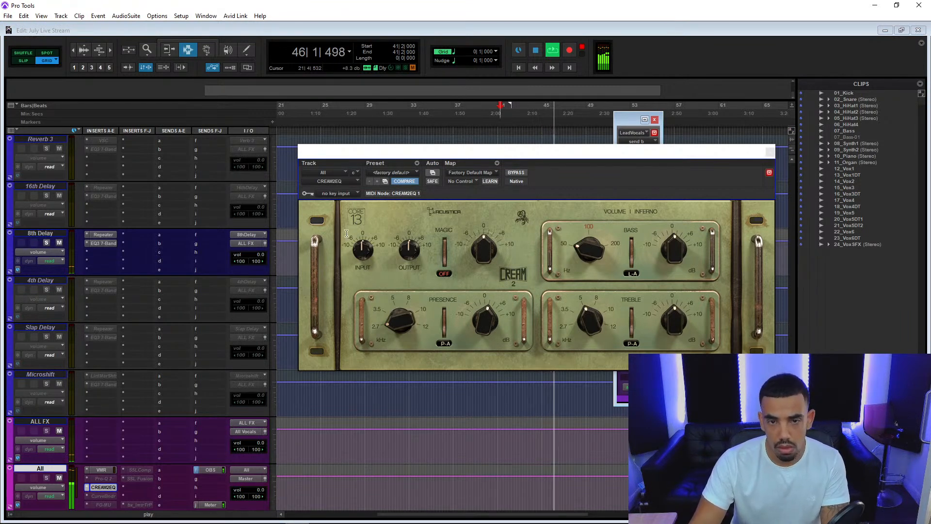
{"action": "left_click", "coordinate": [770, 151]}
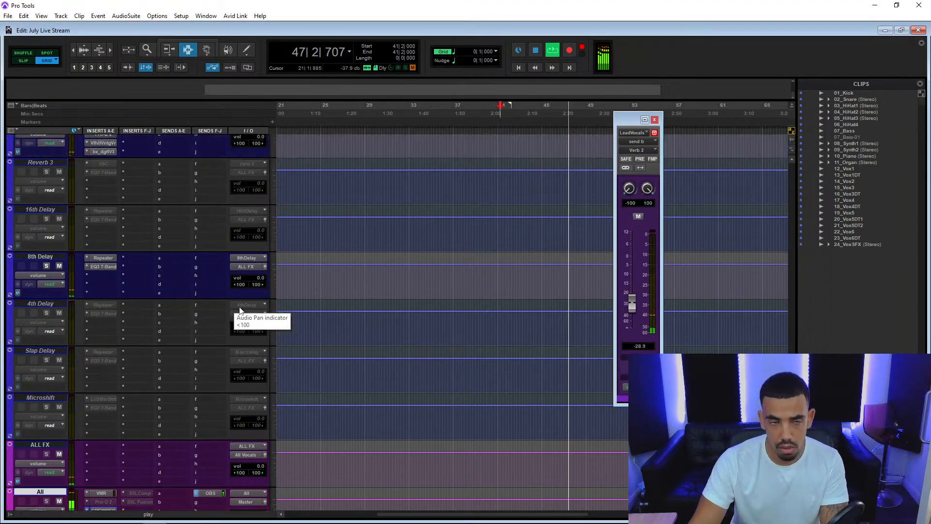
Lower the Bass group track volume to -0.7.
{"action": "scroll", "coordinate": [239, 307], "scroll_direction": "up", "scroll_amount": 3}
{"action": "scroll", "coordinate": [240, 310], "scroll_direction": "up", "scroll_amount": 4}
{"action": "scroll", "coordinate": [239, 311], "scroll_direction": "up", "scroll_amount": 4}
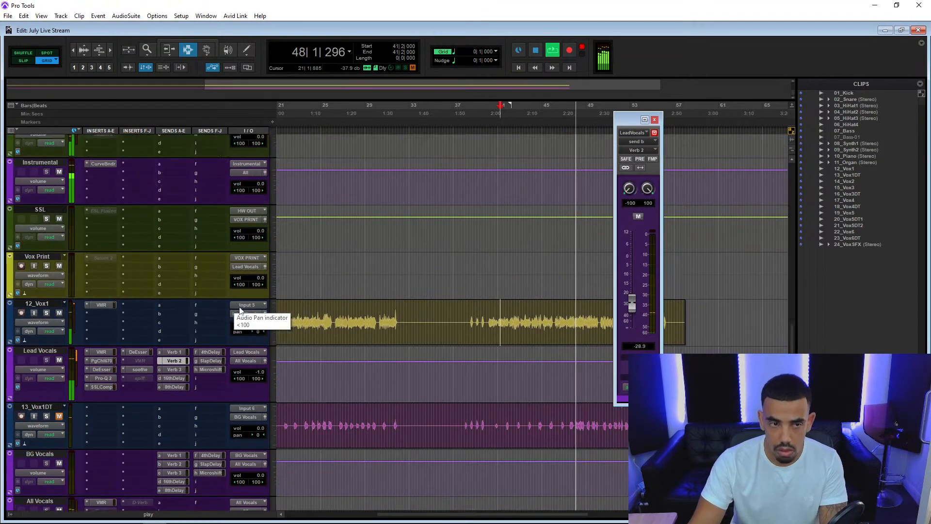
{"action": "scroll", "coordinate": [239, 311], "scroll_direction": "up", "scroll_amount": 4}
{"action": "scroll", "coordinate": [239, 311], "scroll_direction": "up", "scroll_amount": 4}
{"action": "scroll", "coordinate": [239, 310], "scroll_direction": "up", "scroll_amount": 4}
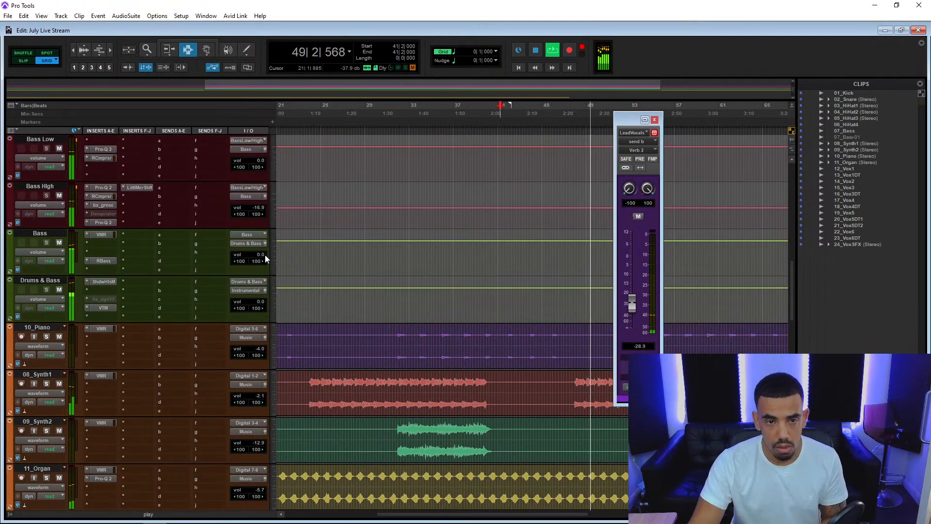
{"action": "left_click_drag", "start_coordinate": [260, 254], "coordinate": [263, 260]}
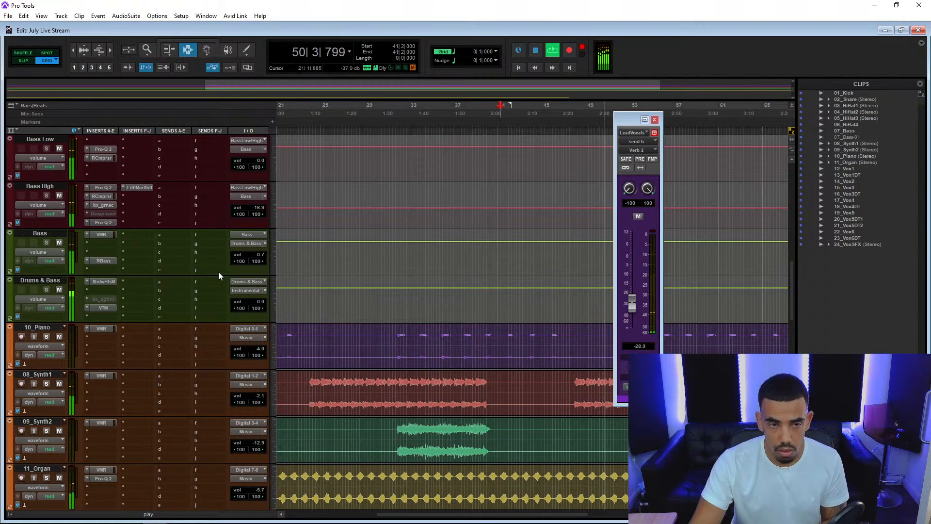
{"action": "scroll", "coordinate": [218, 272], "scroll_direction": "down", "scroll_amount": 8}
{"action": "scroll", "coordinate": [218, 275], "scroll_direction": "up", "scroll_amount": 4}
{"action": "scroll", "coordinate": [219, 276], "scroll_direction": "up", "scroll_amount": 4}
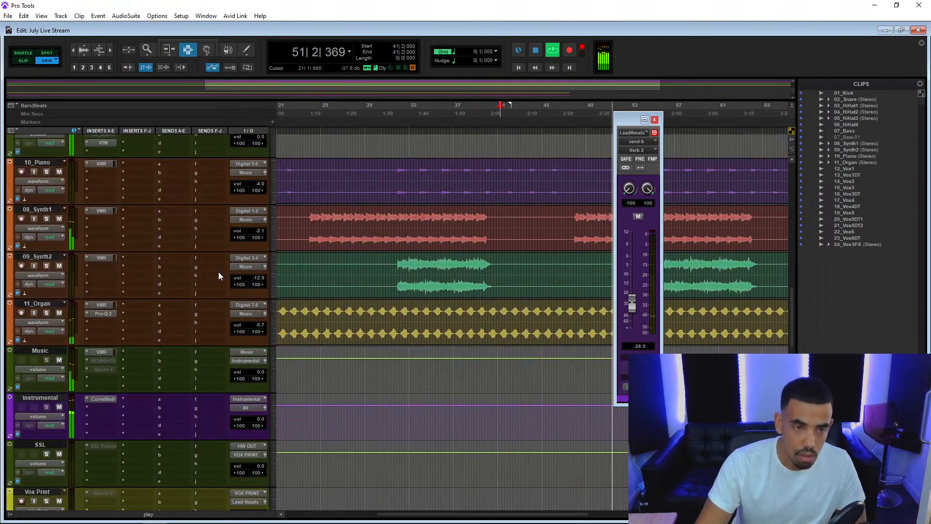
{"action": "scroll", "coordinate": [218, 276], "scroll_direction": "up", "scroll_amount": 10}
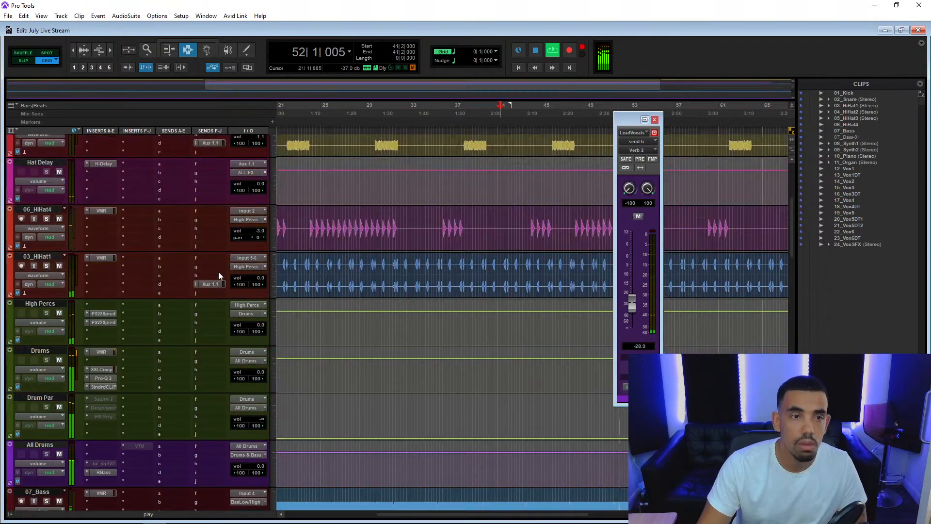
Stop playback and make the inactive Reverb 3 track active.
{"action": "key", "text": "space"}
{"action": "scroll", "coordinate": [219, 275], "scroll_direction": "down", "scroll_amount": 15}
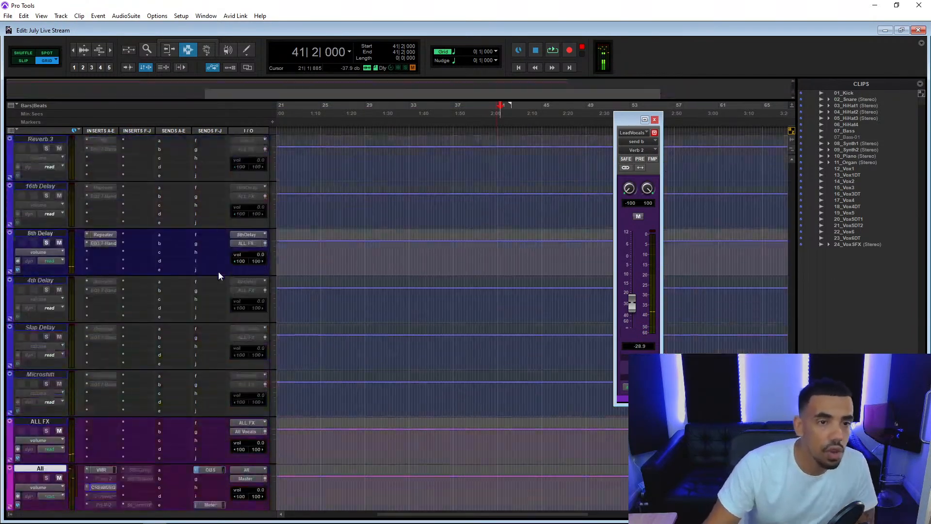
{"action": "scroll", "coordinate": [209, 310], "scroll_direction": "up", "scroll_amount": 8}
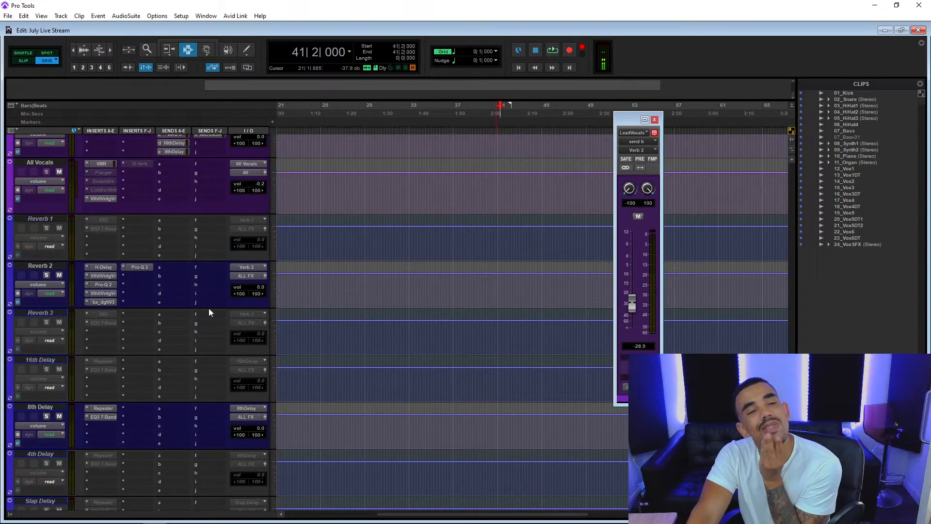
{"action": "right_click", "coordinate": [41, 313]}
{"action": "left_click", "coordinate": [79, 322]}
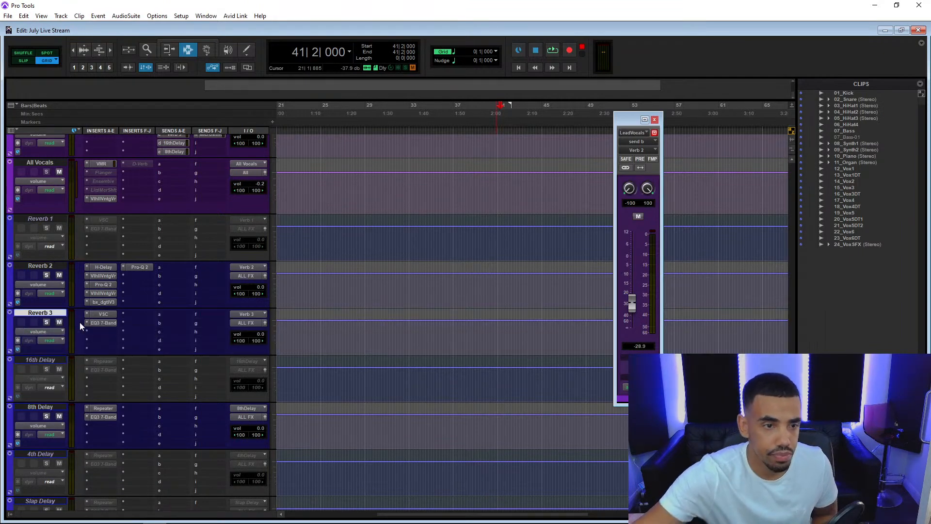
Replay the section and set the Lead Vocals send to Verb 3 to -28.1.
{"action": "scroll", "coordinate": [115, 164], "scroll_direction": "up", "scroll_amount": 10}
{"action": "key", "text": "space"}
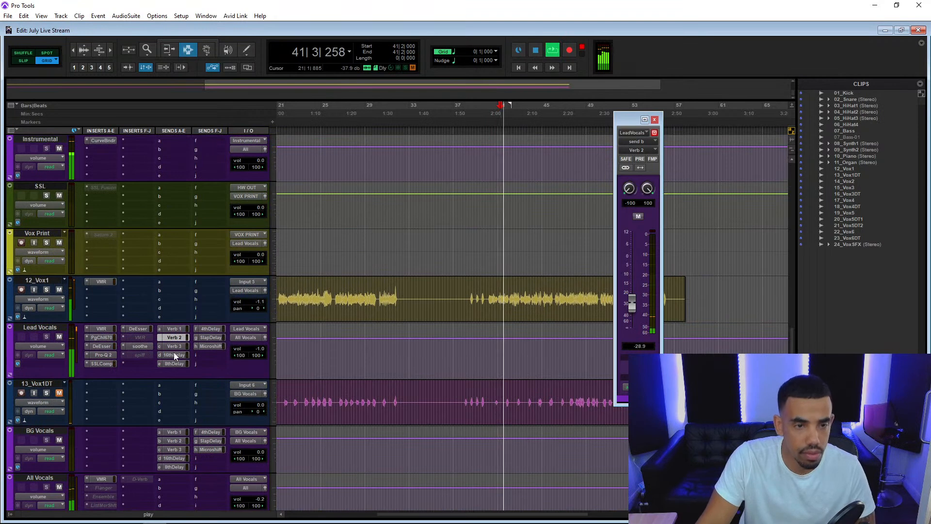
{"action": "left_click", "coordinate": [180, 346]}
{"action": "left_click_drag", "start_coordinate": [638, 326], "coordinate": [642, 297]}
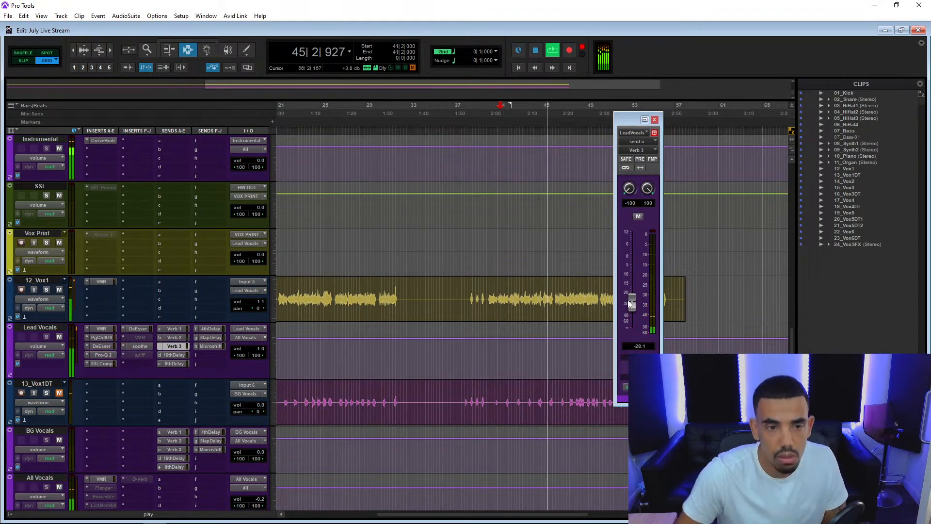
Make the 4th Delay track active and set the Lead Vocals send to it to -31.0 during playback.
{"action": "left_click", "coordinate": [211, 329]}
{"action": "key", "text": "space"}
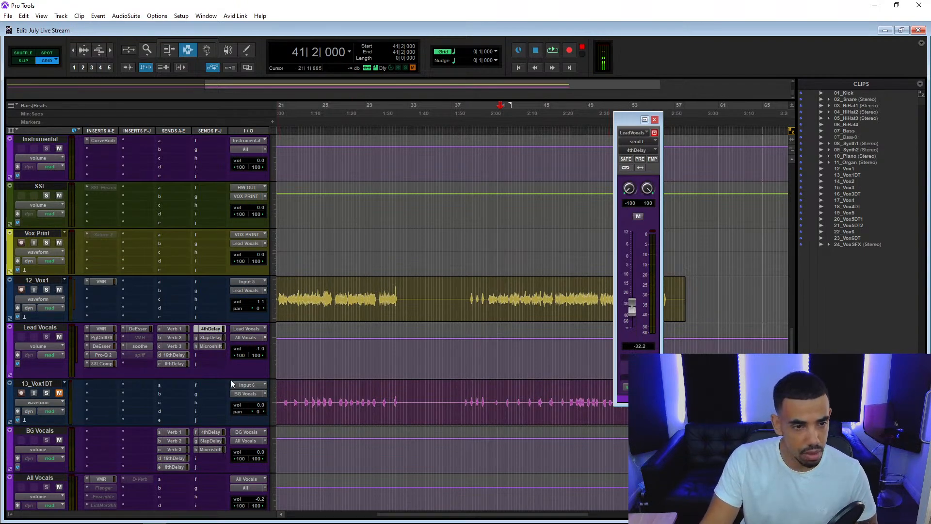
{"action": "scroll", "coordinate": [230, 380], "scroll_direction": "down", "scroll_amount": 10}
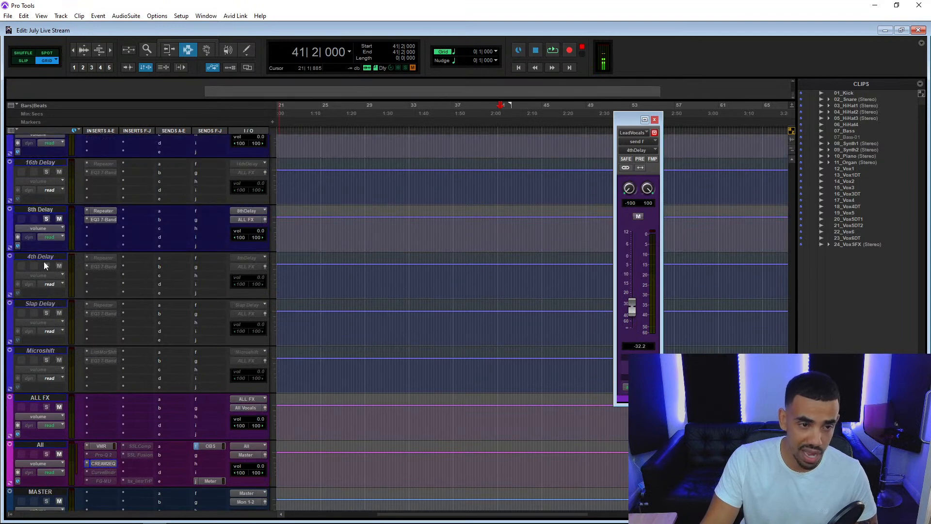
{"action": "right_click", "coordinate": [45, 258]}
{"action": "left_click", "coordinate": [79, 269]}
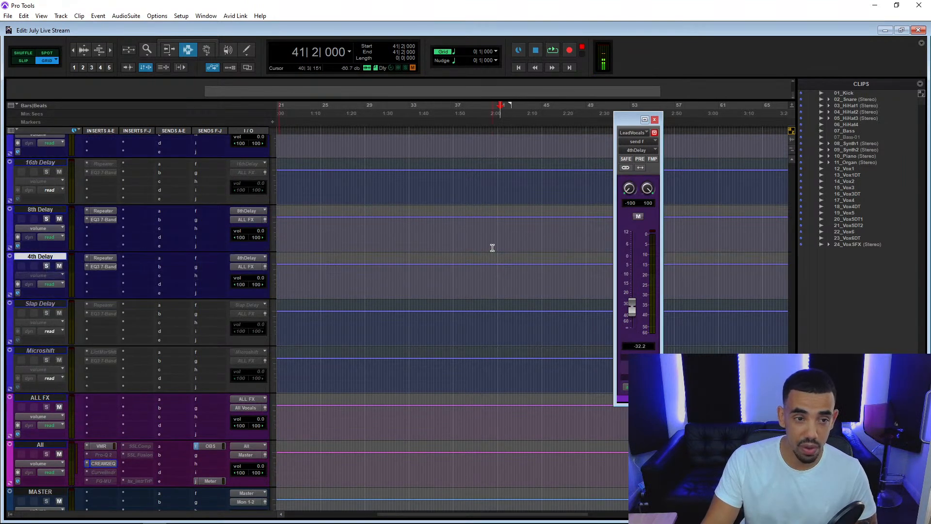
{"action": "key", "text": "space"}
{"action": "mouse_move", "coordinate": [633, 301]}
{"action": "left_mouse_down"}
{"action": "mouse_move", "coordinate": [630, 259]}
{"action": "mouse_move", "coordinate": [635, 301]}
{"action": "left_mouse_up"}
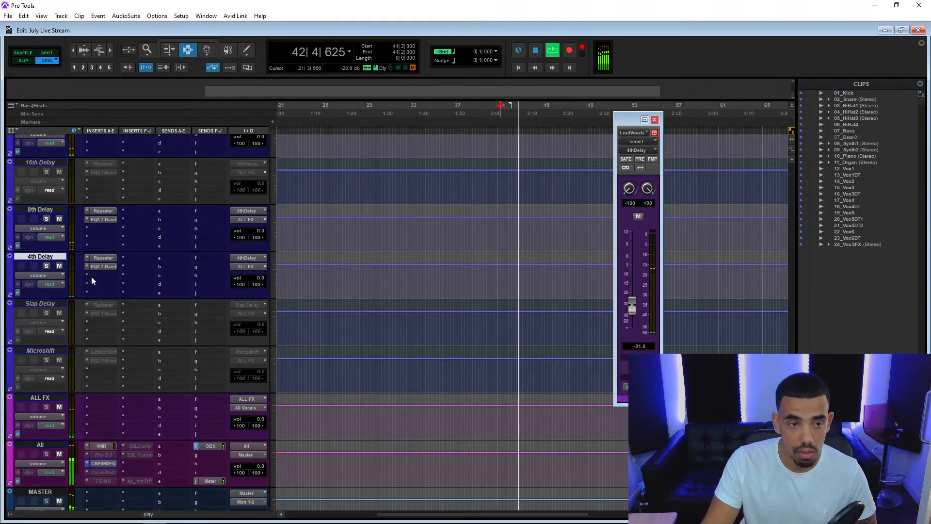
Open the Repeater on the 4th Delay track and switch its Spread to A.
{"action": "left_click", "coordinate": [97, 258]}
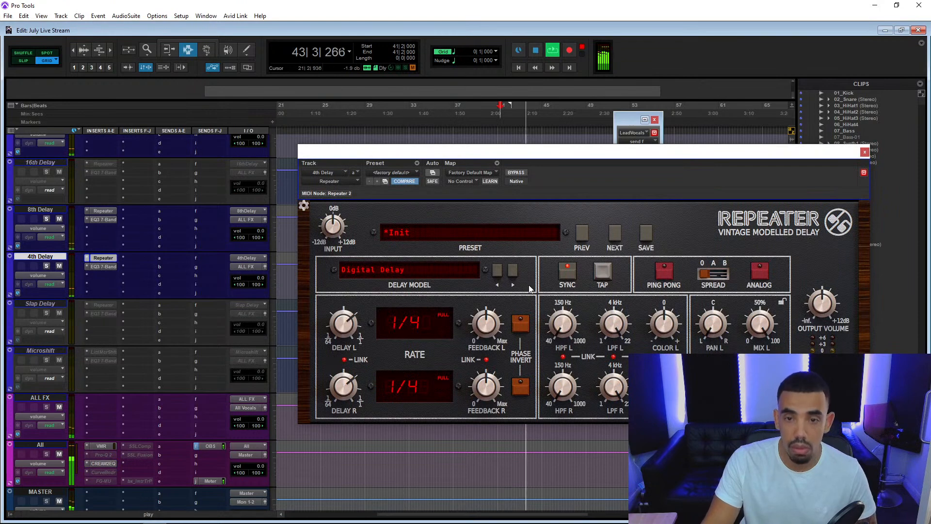
{"action": "left_click", "coordinate": [715, 274]}
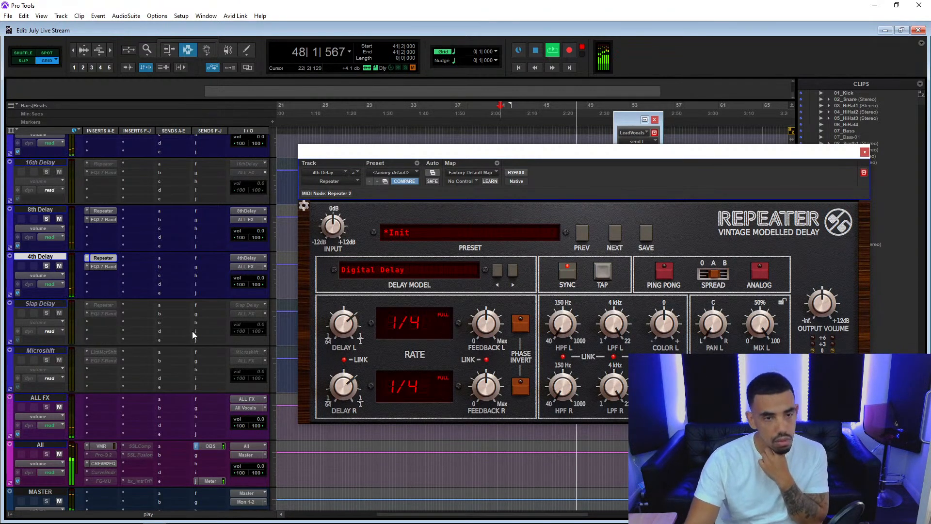
Lower the OBS send on the All track to -3.6, close the send and Repeater windows, and stop playback.
{"action": "scroll", "coordinate": [192, 330], "scroll_direction": "down", "scroll_amount": 3}
{"action": "left_click", "coordinate": [207, 327]}
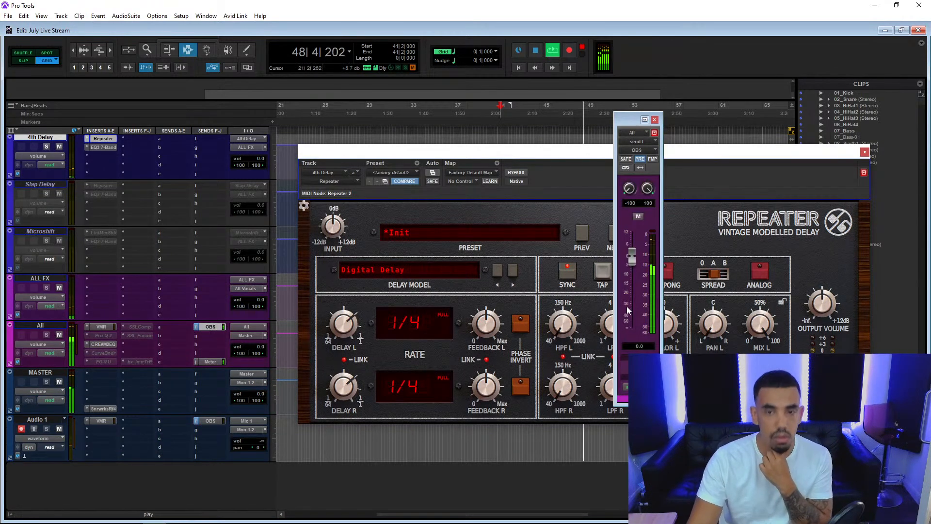
{"action": "left_click_drag", "start_coordinate": [633, 264], "coordinate": [636, 271]}
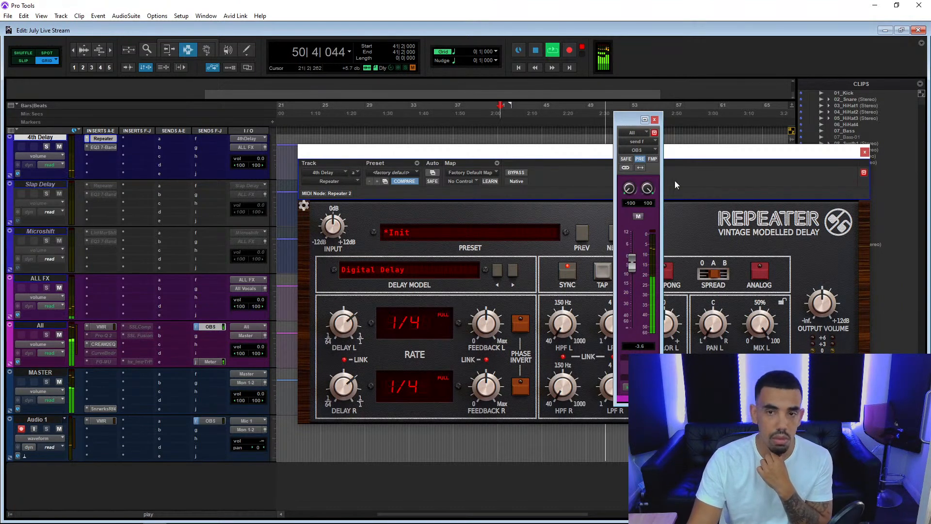
{"action": "left_click", "coordinate": [654, 119]}
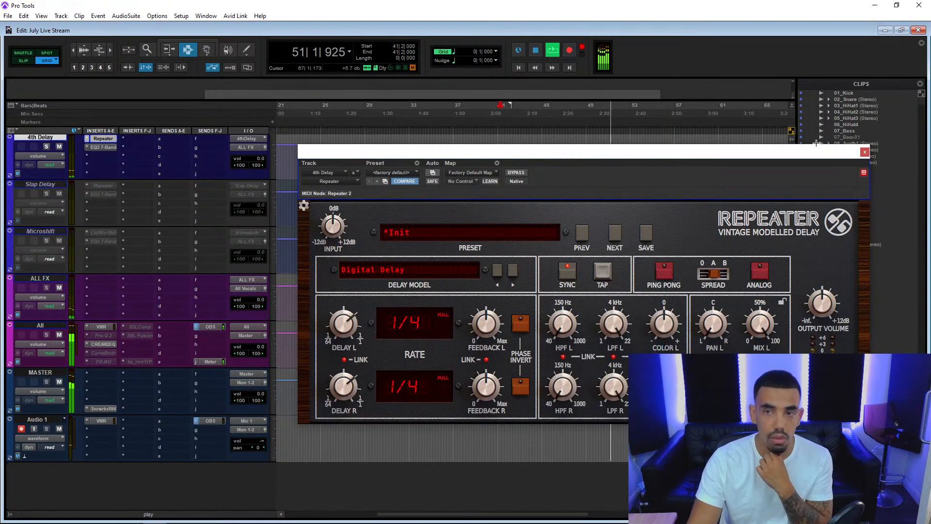
{"action": "left_click", "coordinate": [864, 153]}
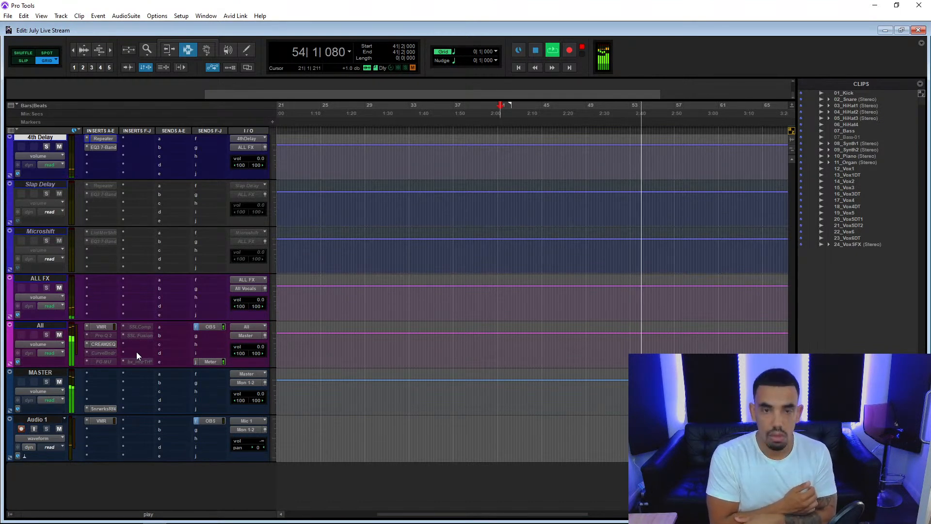
{"action": "key", "text": "space"}
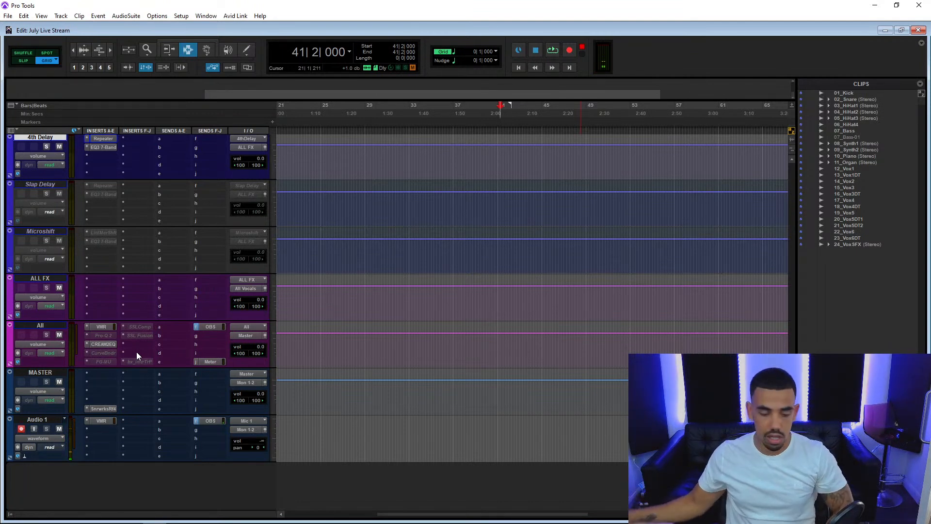
{"action": "key", "text": "alt+Tab"}
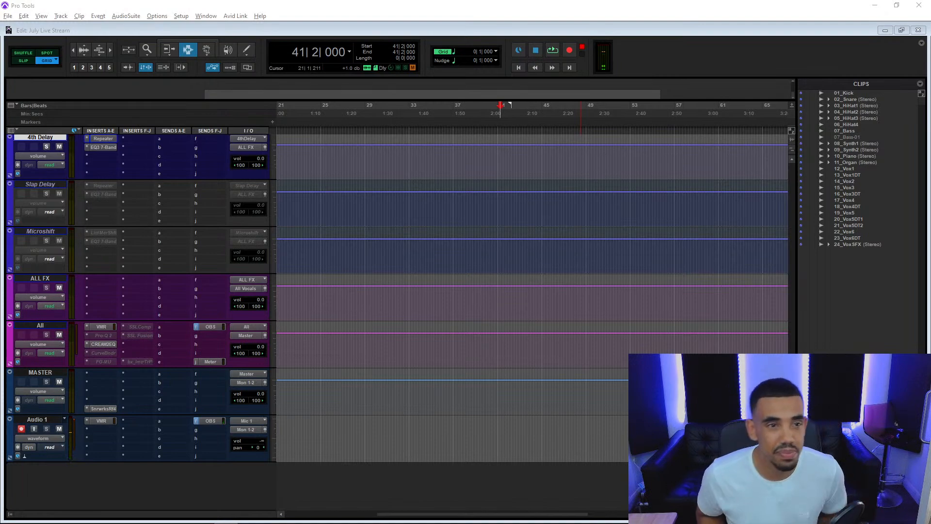
{"action": "scroll", "coordinate": [177, 243], "scroll_direction": "up", "scroll_amount": 10}
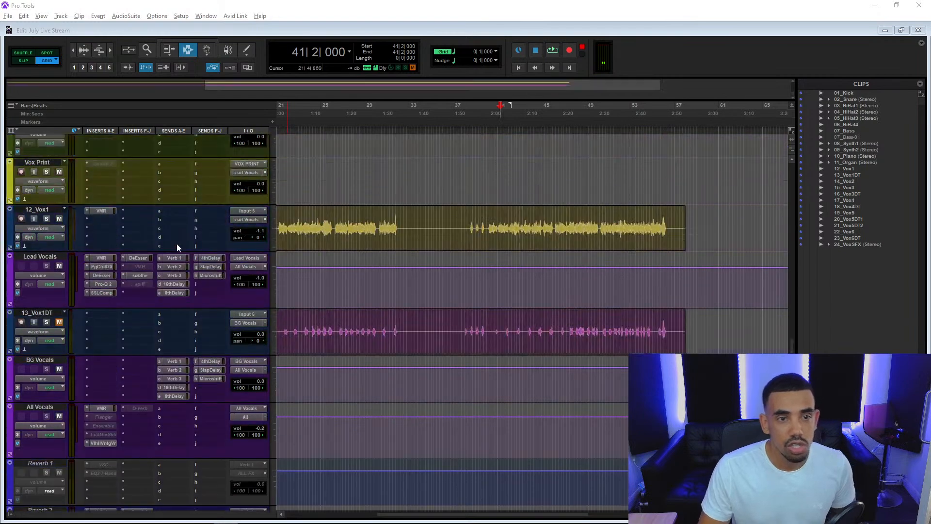
{"action": "scroll", "coordinate": [176, 246], "scroll_direction": "up", "scroll_amount": 10}
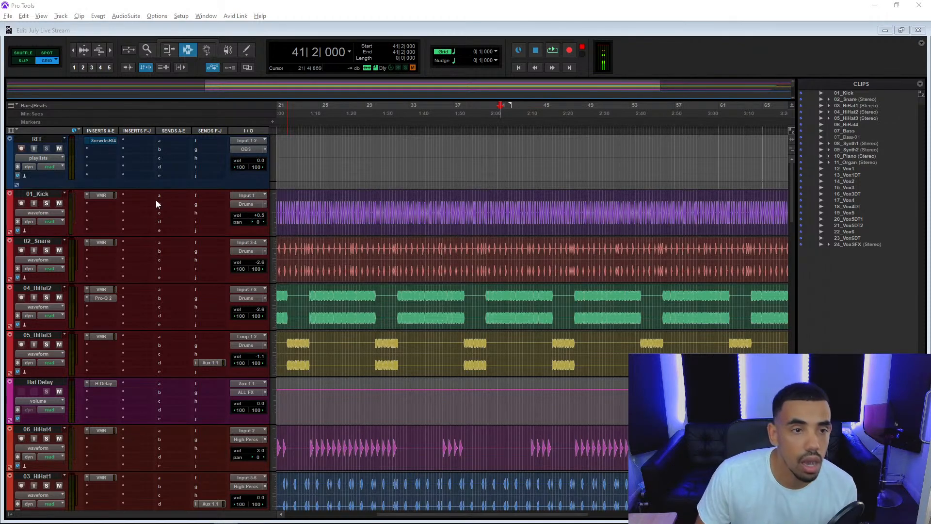
{"action": "scroll", "coordinate": [155, 210], "scroll_direction": "down", "scroll_amount": 4}
{"action": "scroll", "coordinate": [153, 213], "scroll_direction": "up", "scroll_amount": 2}
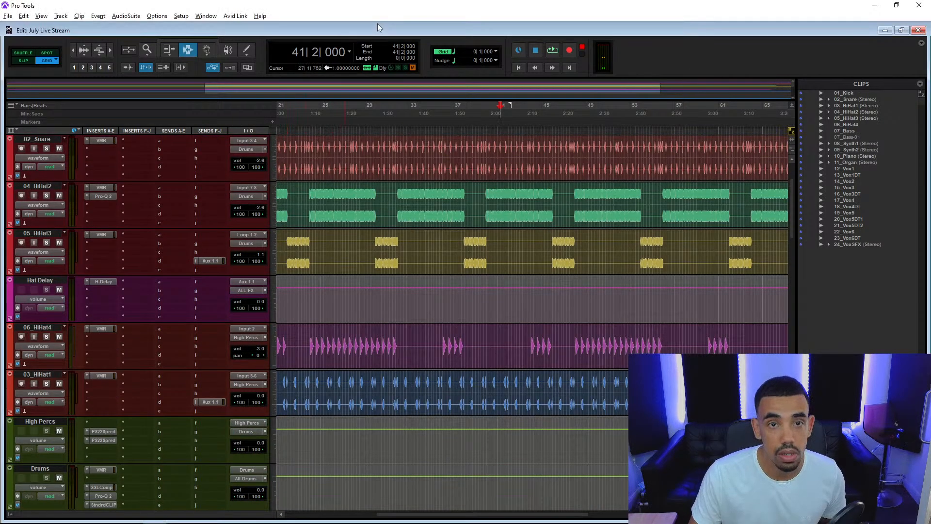
Switch to the Mix window and examine the Pro-Q 2 curve on the 04_HiHat2 track.
{"action": "key", "text": "ctrl+equal"}
{"action": "scroll", "coordinate": [486, 237], "scroll_direction": "left", "scroll_amount": 10}
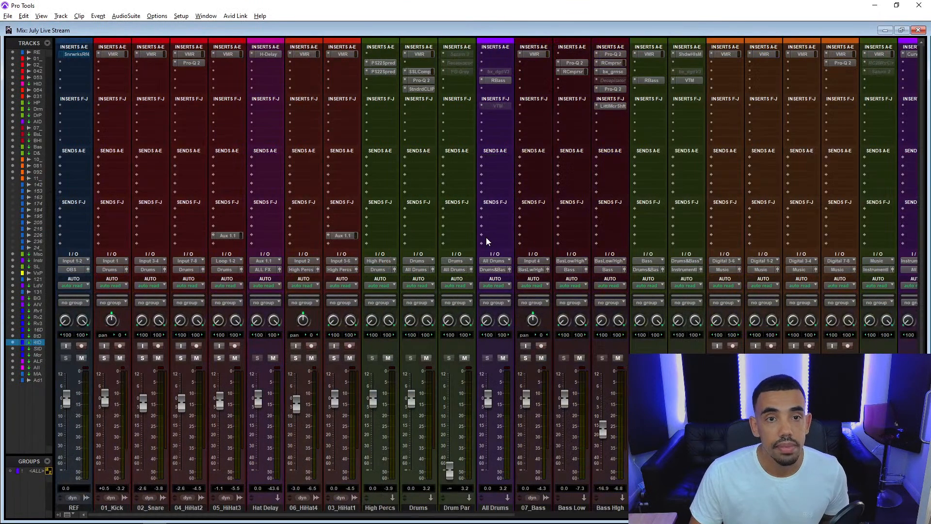
{"action": "scroll", "coordinate": [486, 237], "scroll_direction": "down", "scroll_amount": 1}
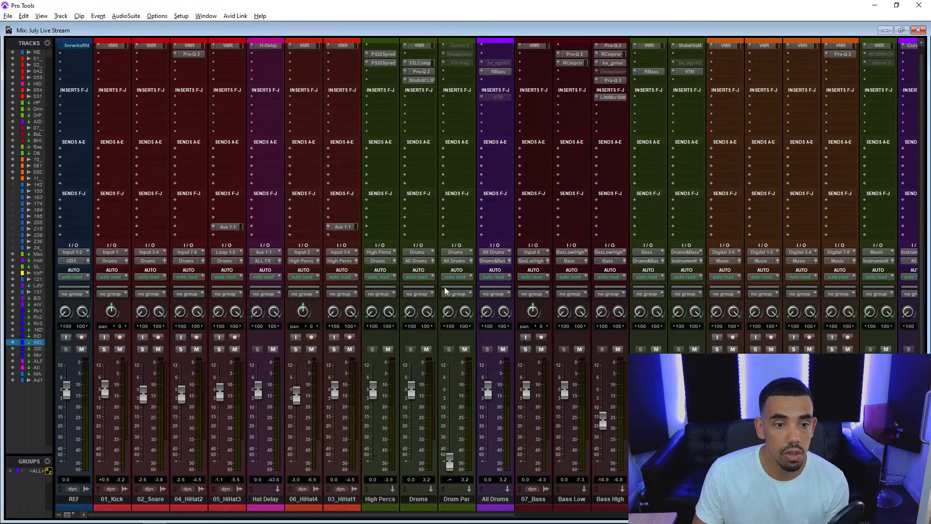
{"action": "left_click_drag", "start_coordinate": [199, 518], "coordinate": [260, 520]}
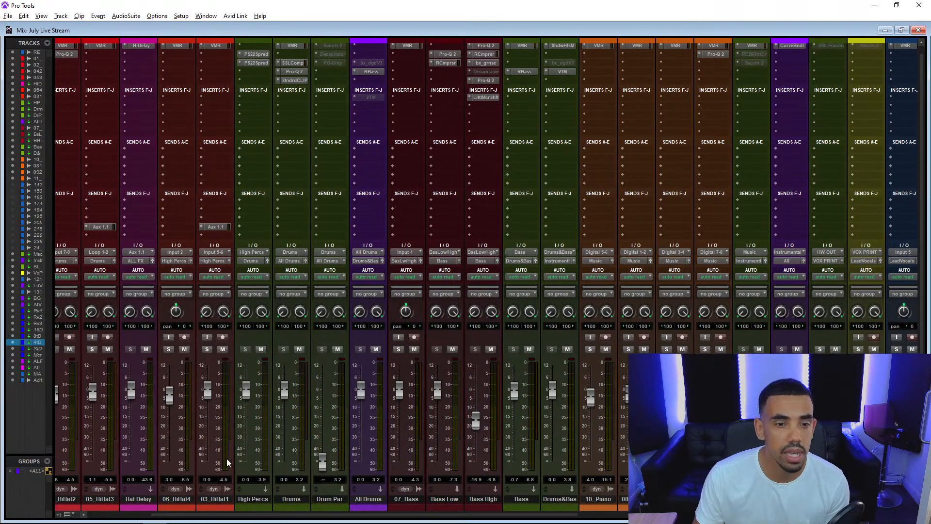
{"action": "scroll", "coordinate": [232, 465], "scroll_direction": "up", "scroll_amount": 1}
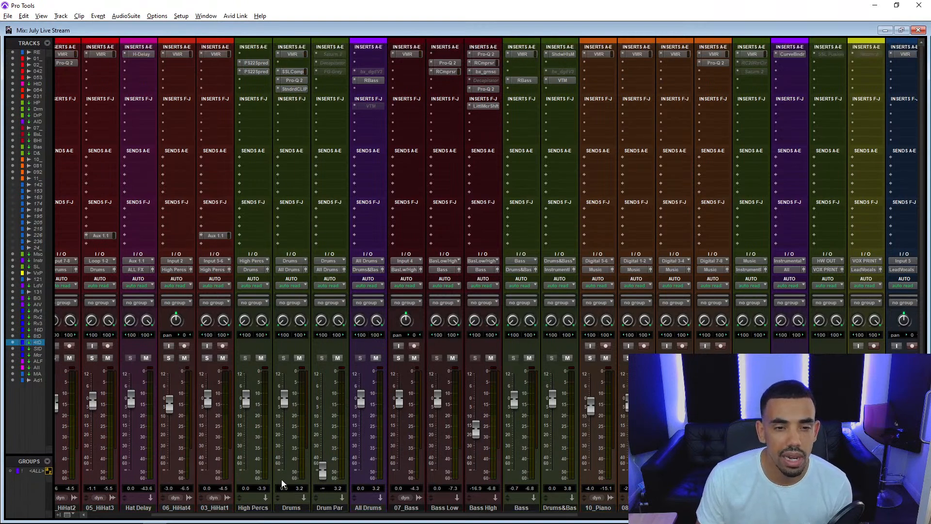
{"action": "left_click_drag", "start_coordinate": [280, 518], "coordinate": [211, 517]}
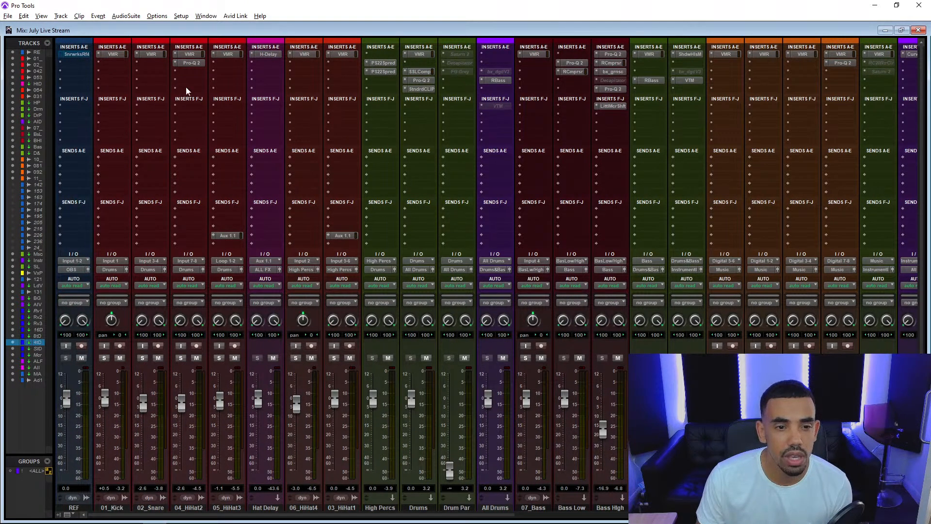
{"action": "left_click", "coordinate": [194, 63]}
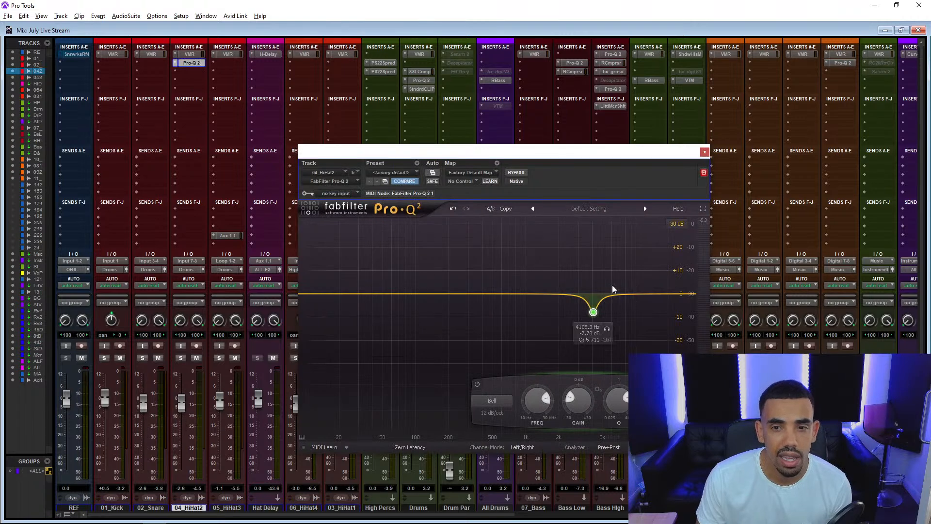
{"action": "left_click", "coordinate": [704, 151]}
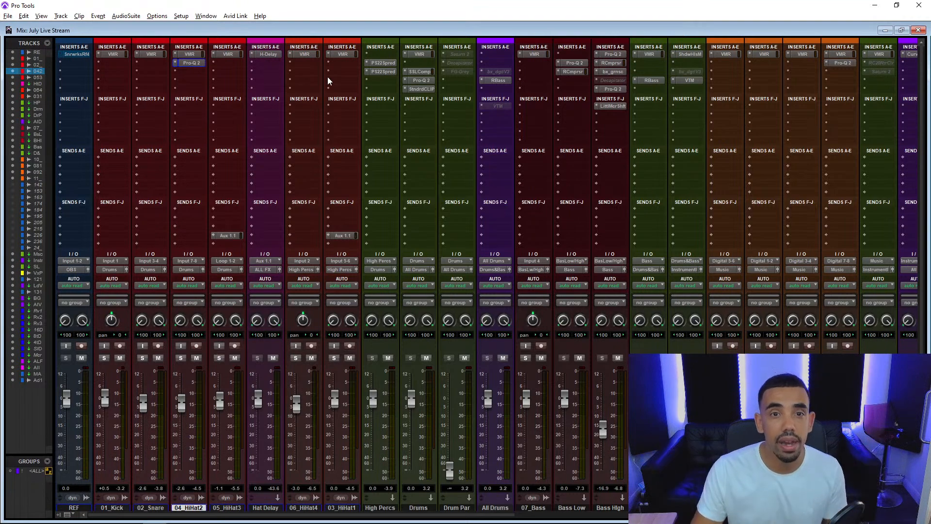
Examine the settings of both PS22 Spread inserts on the High Percs track and close the plug-in.
{"action": "left_click", "coordinate": [381, 63]}
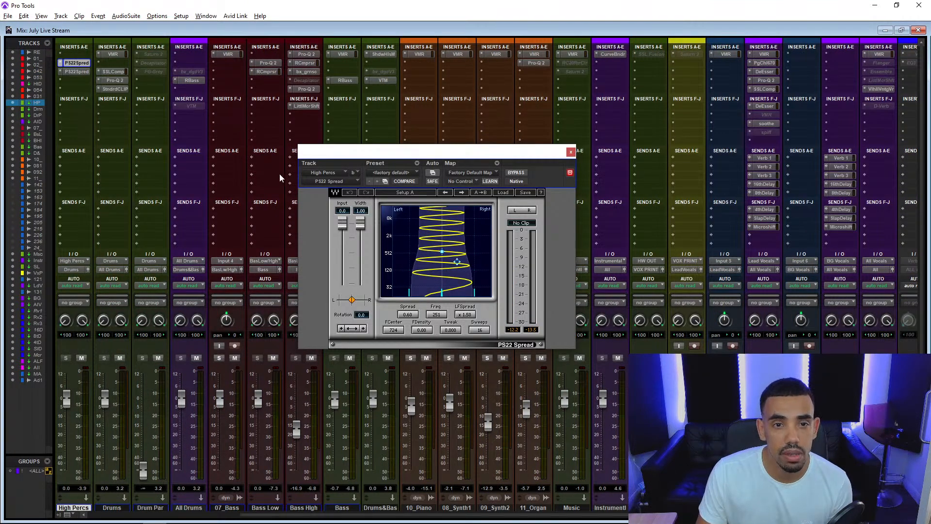
{"action": "left_click", "coordinate": [83, 72]}
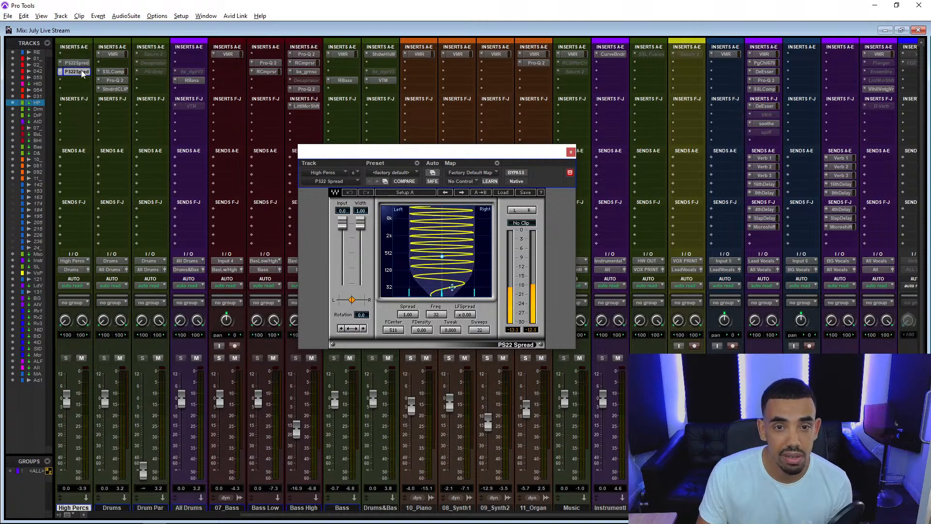
{"action": "left_click", "coordinate": [570, 151]}
{"action": "left_click_drag", "start_coordinate": [258, 515], "coordinate": [144, 521]}
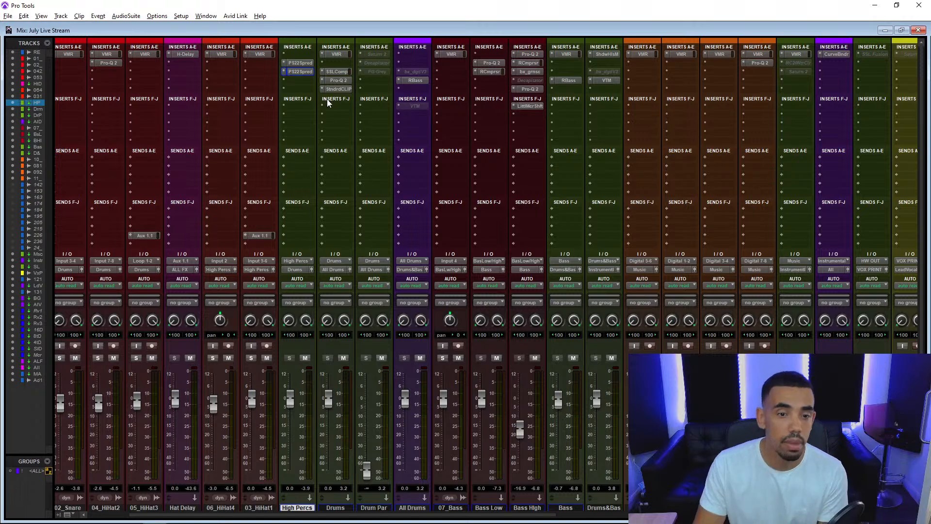
Examine the Drums track's insert chain: Virtual Mix Rack, SSLComp, Pro-Q 2 and StandardCLIP.
{"action": "left_click", "coordinate": [337, 55]}
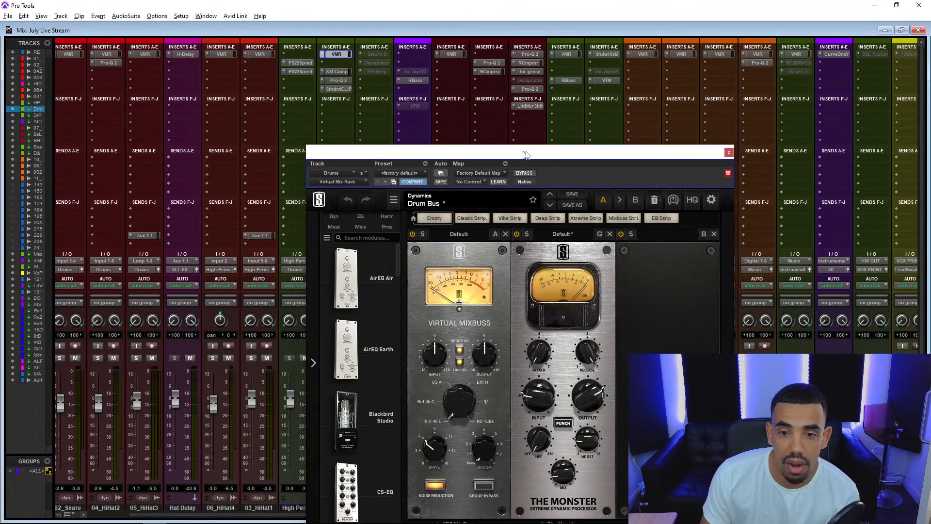
{"action": "left_click_drag", "start_coordinate": [517, 154], "coordinate": [621, 85]}
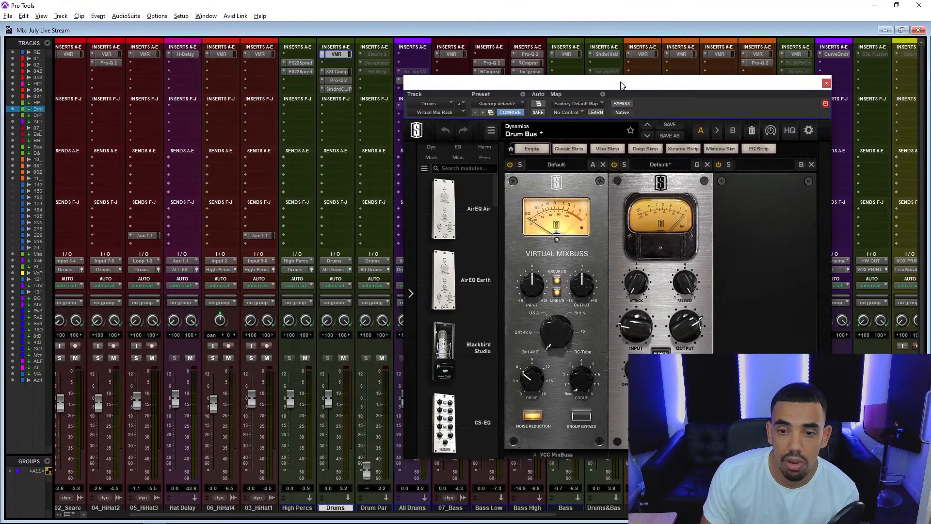
{"action": "left_click", "coordinate": [337, 71]}
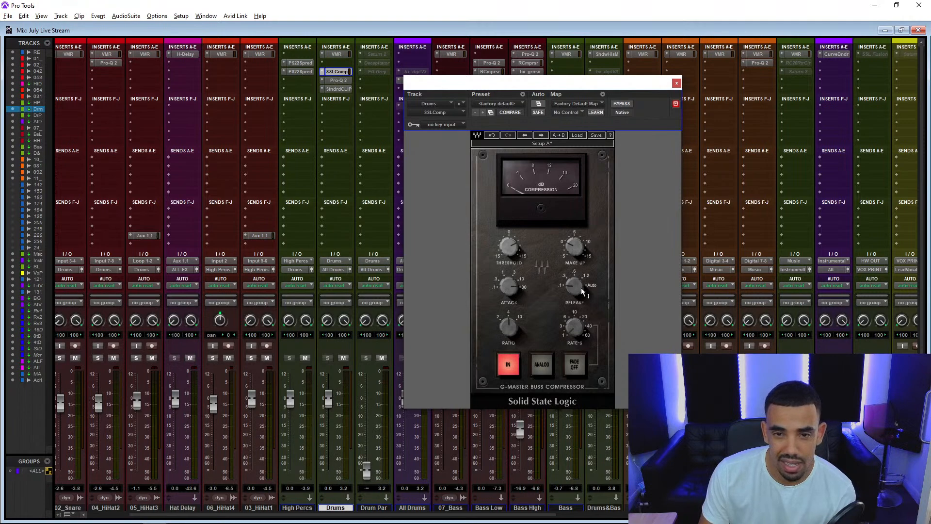
{"action": "left_click", "coordinate": [340, 80]}
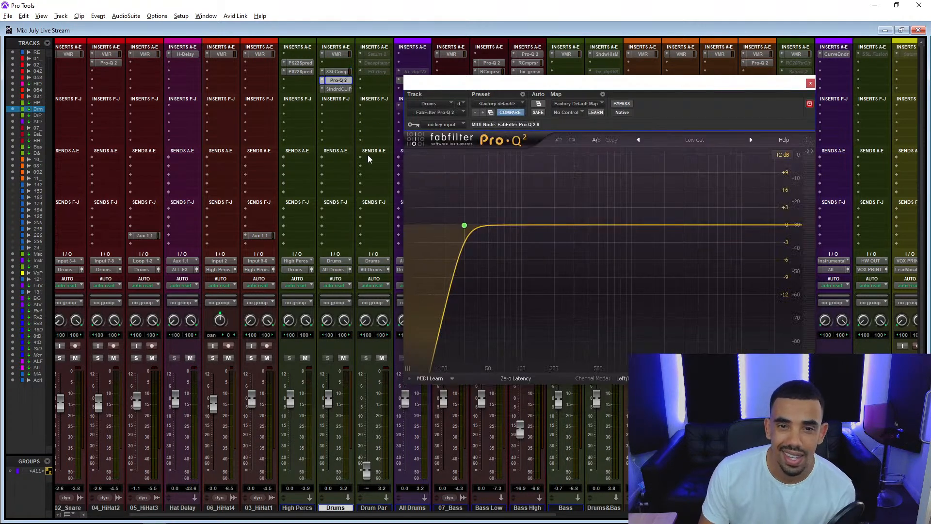
{"action": "left_click", "coordinate": [340, 90]}
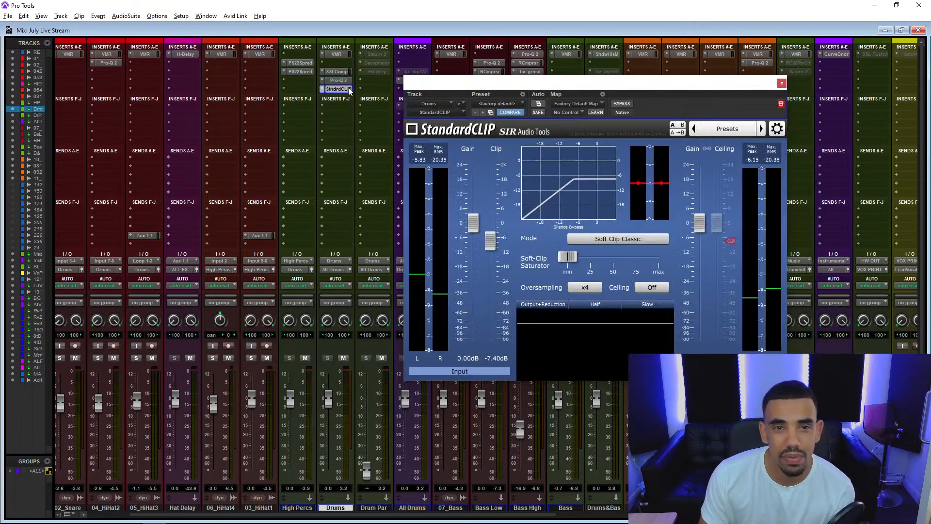
Close the Drums track's StandardCLIP, examine the RBass settings on the All Drums track and close the plug-in.
{"action": "left_click_drag", "start_coordinate": [759, 82], "coordinate": [524, 73]}
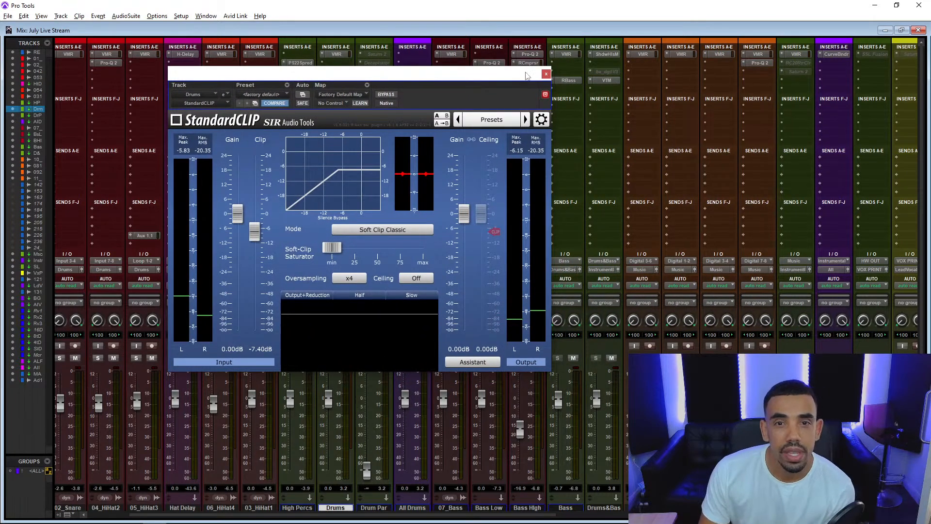
{"action": "left_click", "coordinate": [546, 74]}
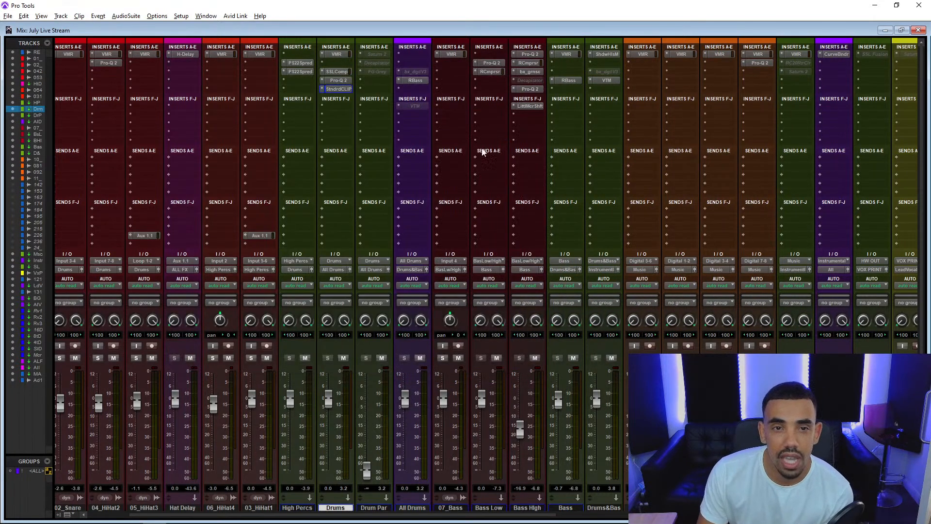
{"action": "left_click", "coordinate": [415, 80]}
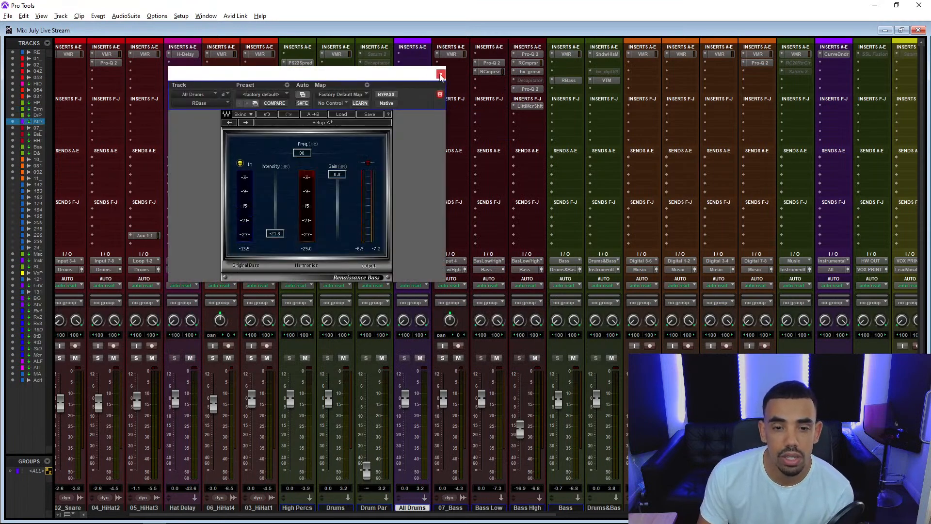
{"action": "left_click", "coordinate": [440, 74]}
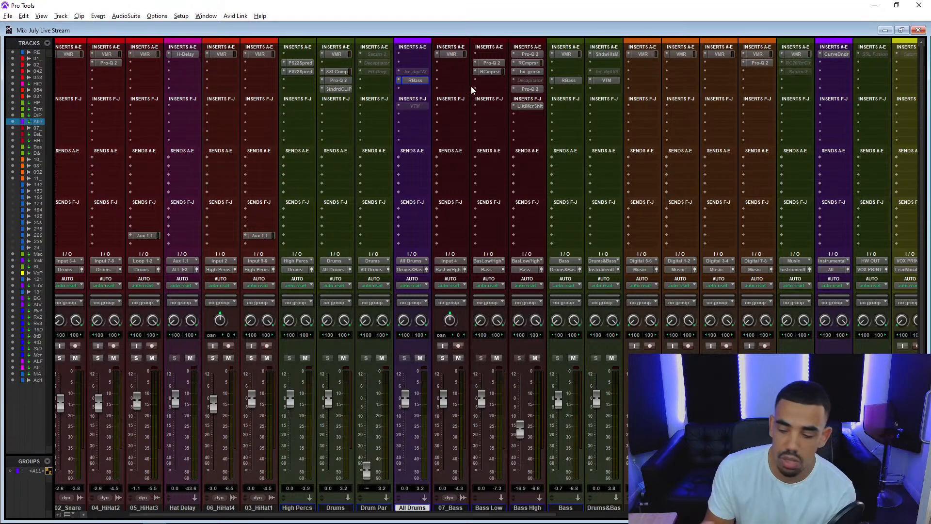
Examine Virtual Mix Rack on the 07_Bass track and the Pro-Q 2 and RCompressor inserts on Bass Low.
{"action": "left_click", "coordinate": [451, 54]}
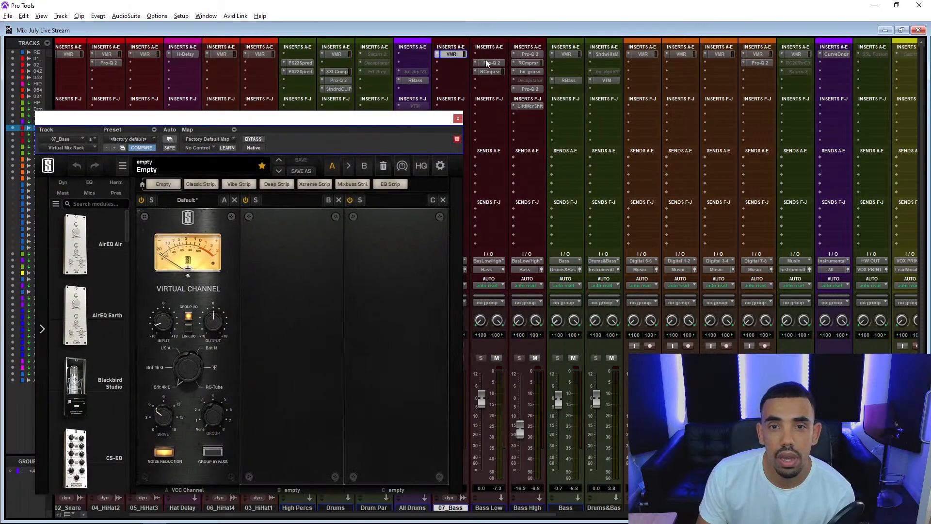
{"action": "left_click", "coordinate": [487, 63]}
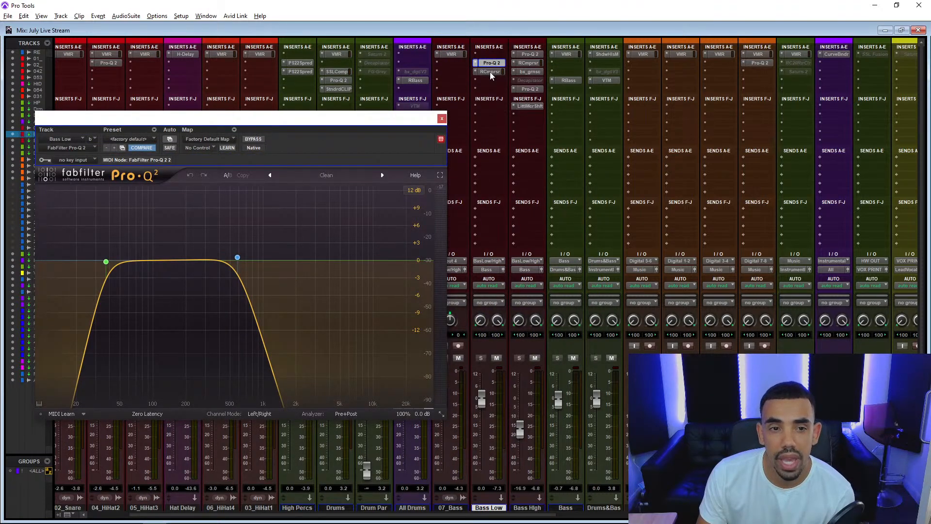
{"action": "left_click", "coordinate": [490, 72]}
{"action": "left_click", "coordinate": [491, 62]}
{"action": "left_click", "coordinate": [492, 68]}
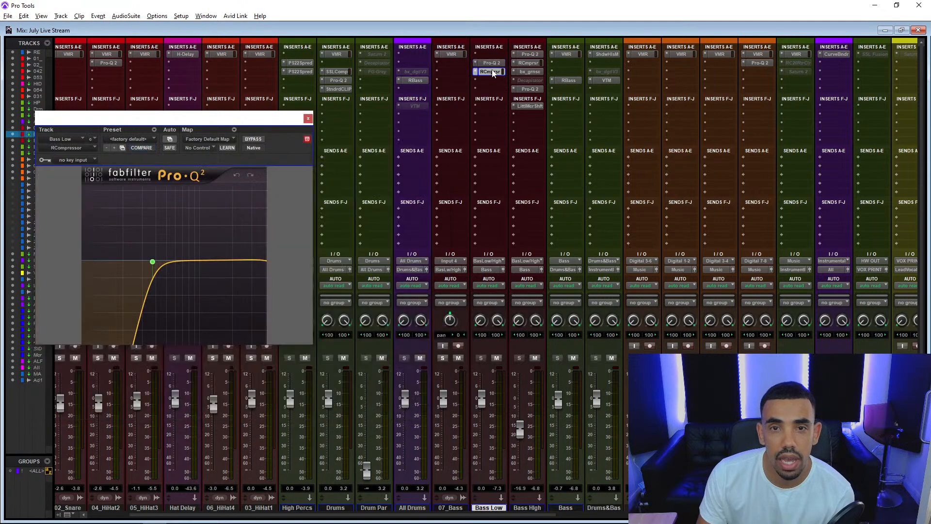
Examine the Bass High insert chain: RCompressor, bx_greenscreamer, Pro-Q 2 and Little MicroShift.
{"action": "left_click", "coordinate": [527, 64]}
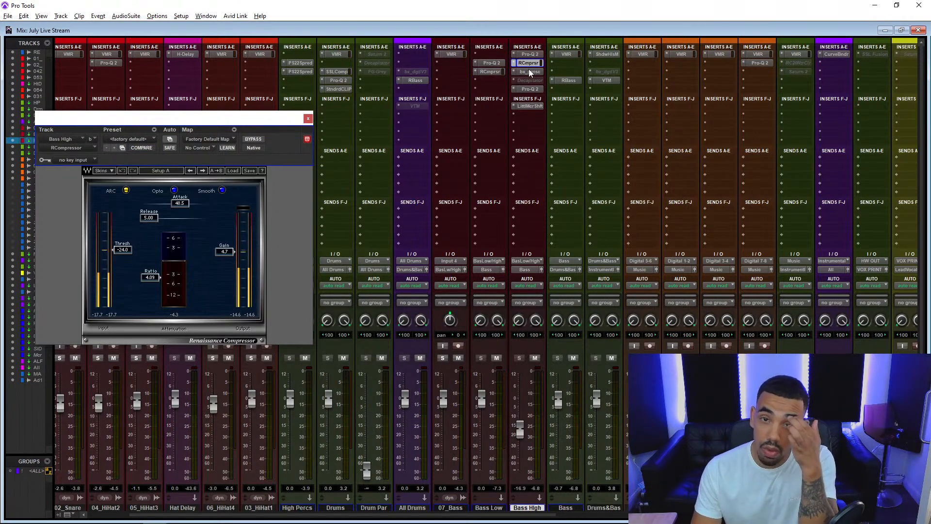
{"action": "left_click", "coordinate": [530, 72]}
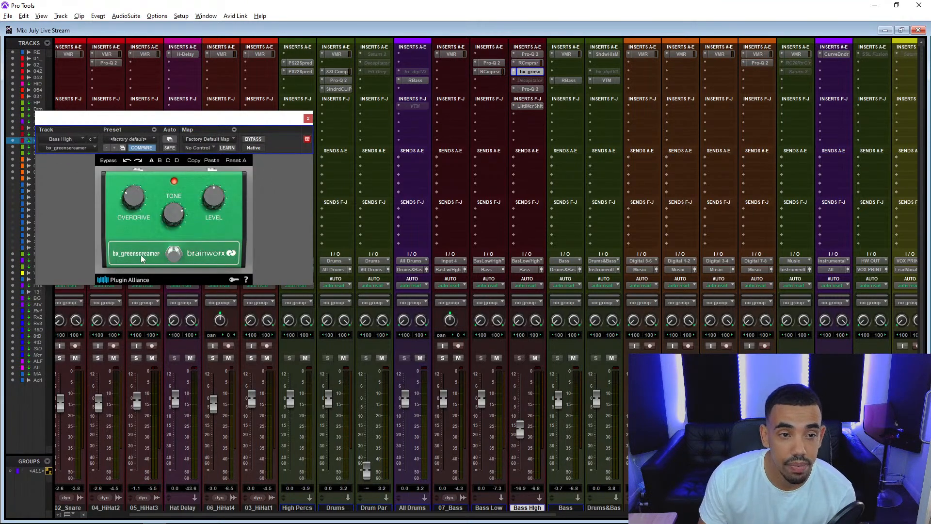
{"action": "left_click", "coordinate": [530, 90]}
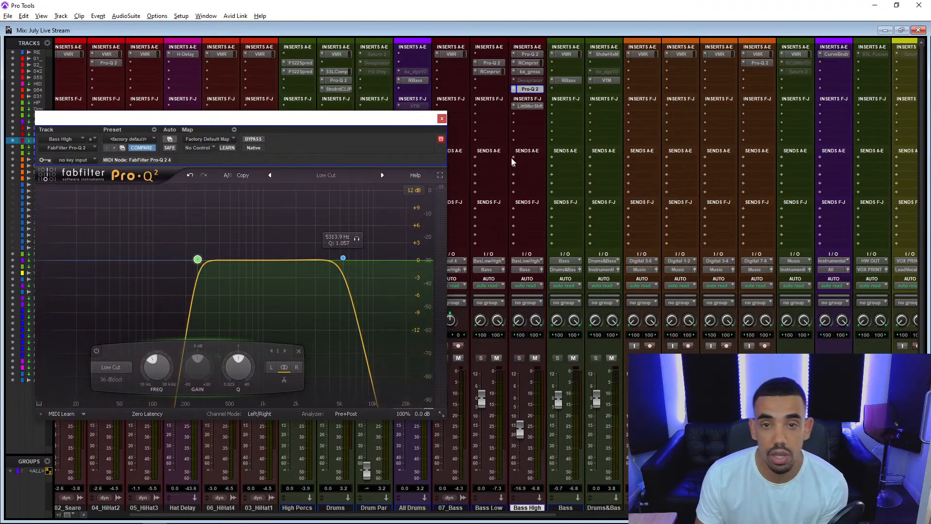
{"action": "left_click", "coordinate": [530, 107]}
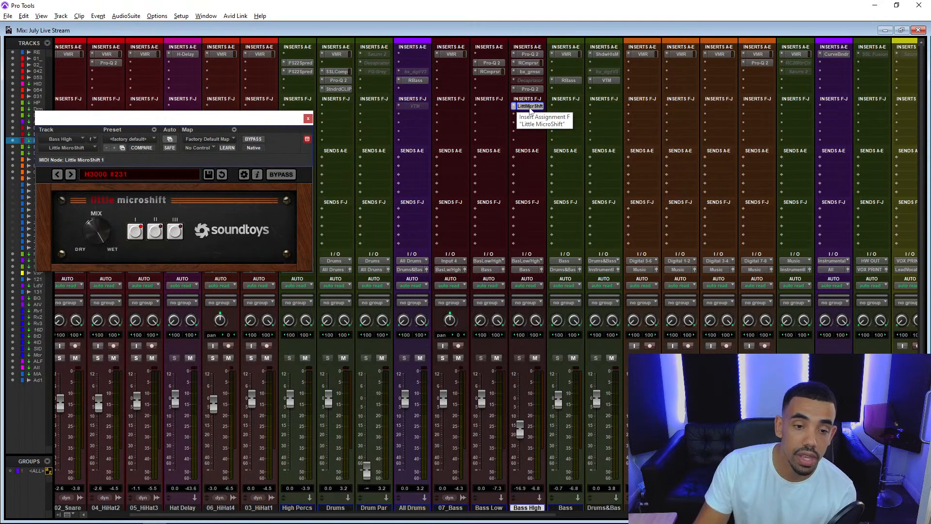
Examine the RBass settings on the Bass track.
{"action": "left_click_drag", "start_coordinate": [469, 518], "coordinate": [524, 513]}
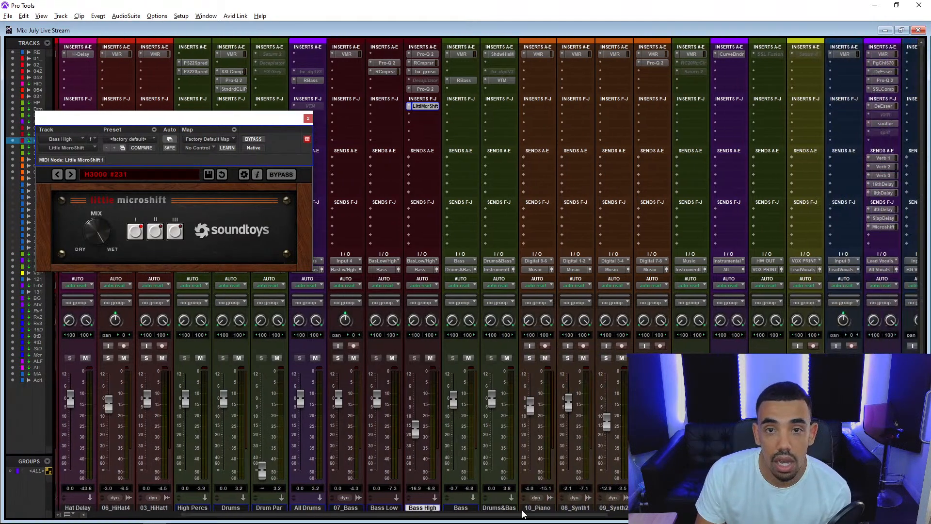
{"action": "left_click", "coordinate": [467, 73]}
{"action": "left_click", "coordinate": [461, 81]}
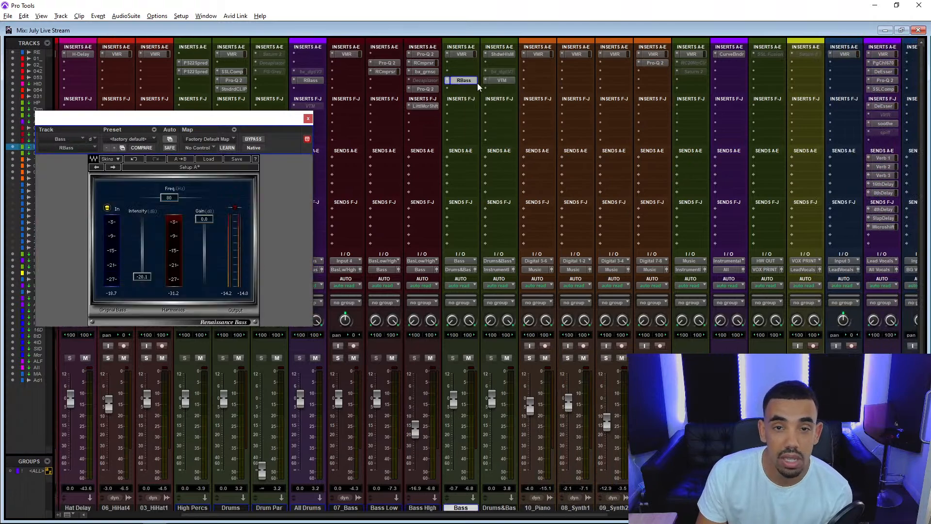
Examine Virtual Tape Machines and the Shadow Hills Mastering Compressor on the Drums & Bass track and close the plug-in.
{"action": "left_click", "coordinate": [496, 81]}
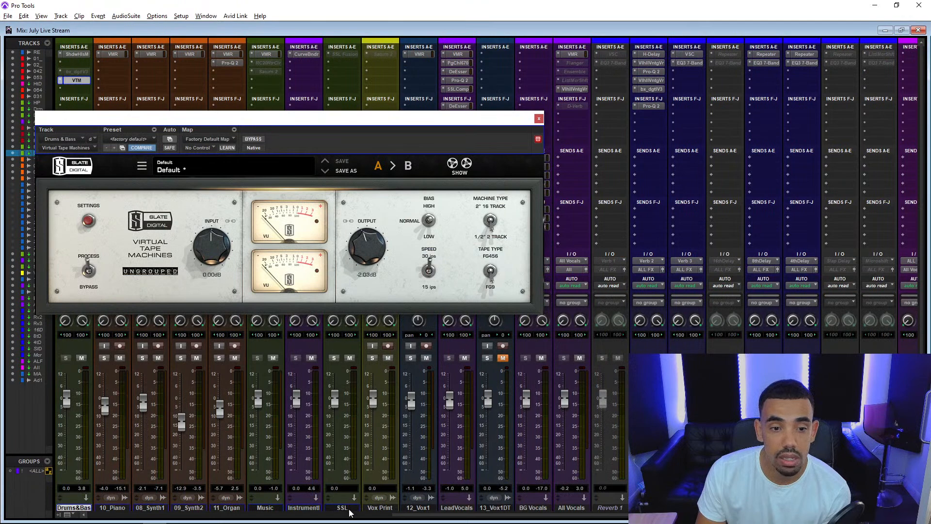
{"action": "left_click_drag", "start_coordinate": [402, 520], "coordinate": [149, 518]}
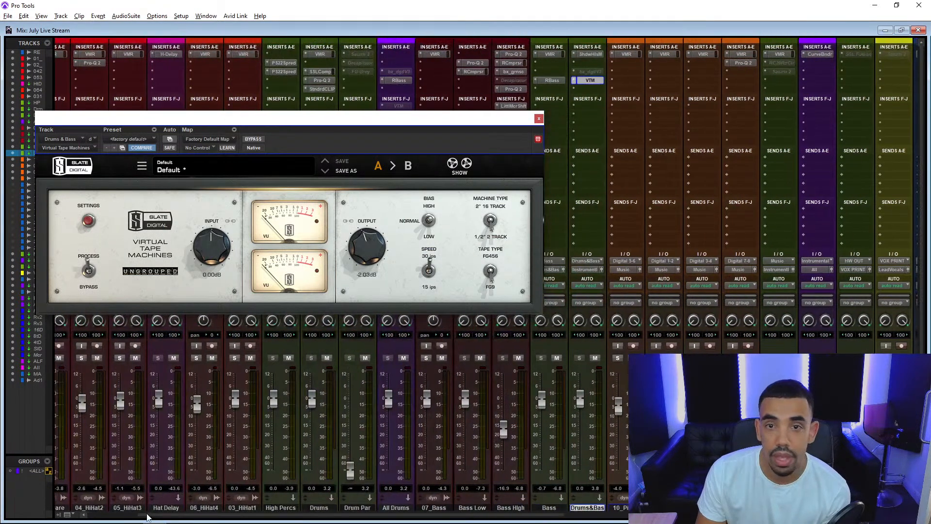
{"action": "left_click", "coordinate": [589, 54]}
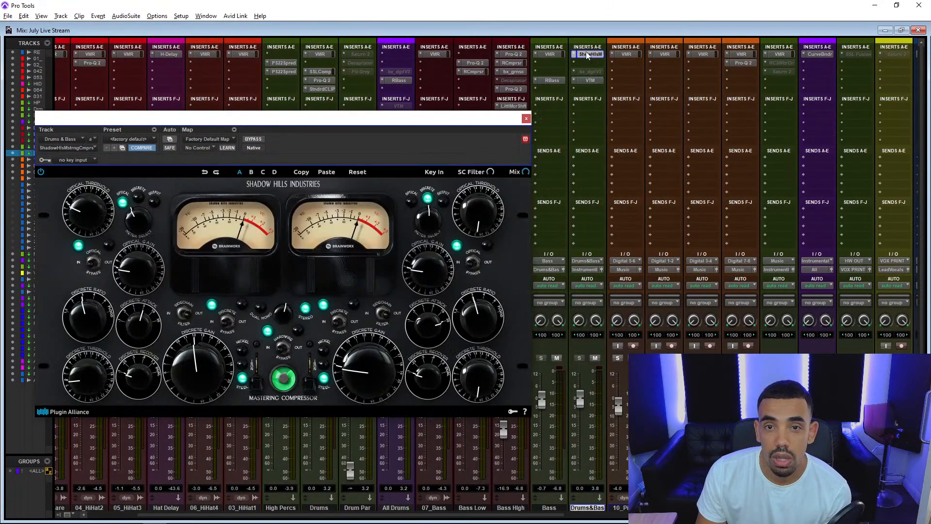
{"action": "left_click_drag", "start_coordinate": [558, 519], "coordinate": [596, 516]}
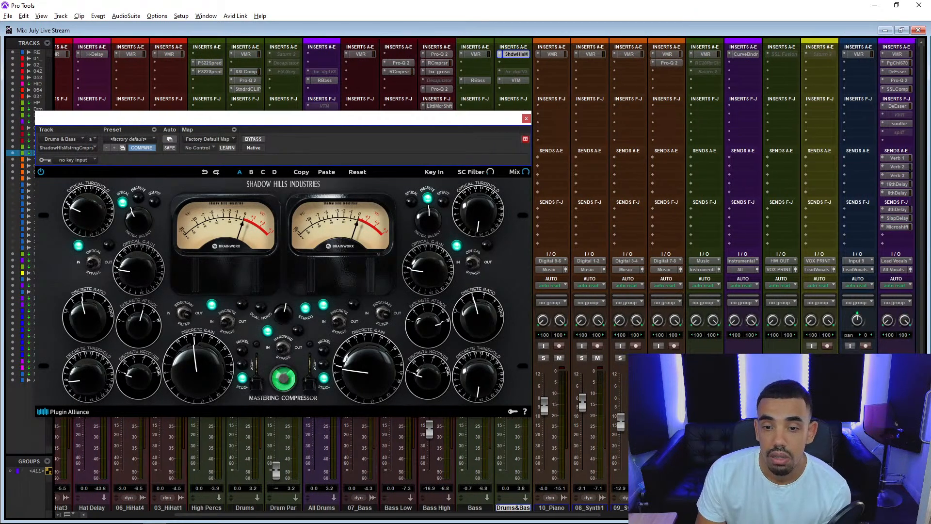
{"action": "left_click", "coordinate": [526, 119]}
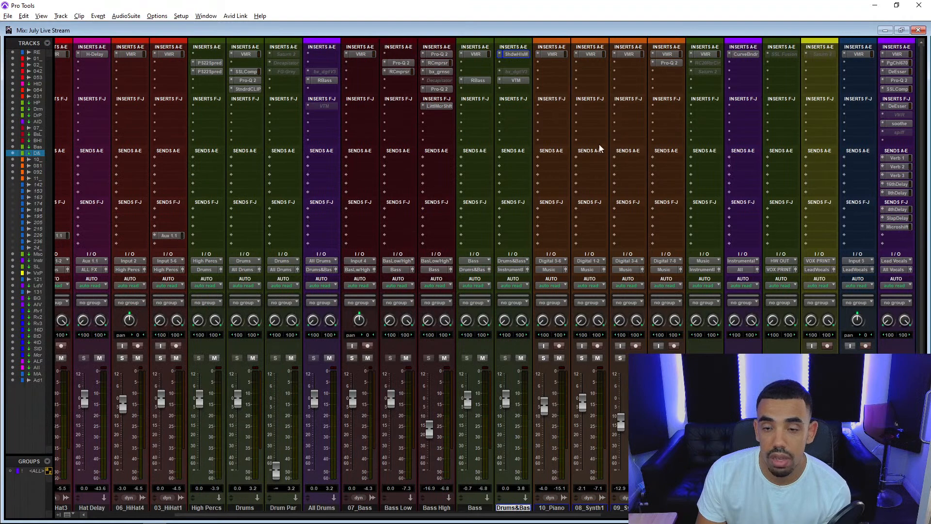
Examine the Pro-Q 2 curve on 11_Organ and the Curve Bender on the Instrumental track, closing each plug-in.
{"action": "left_click", "coordinate": [669, 63]}
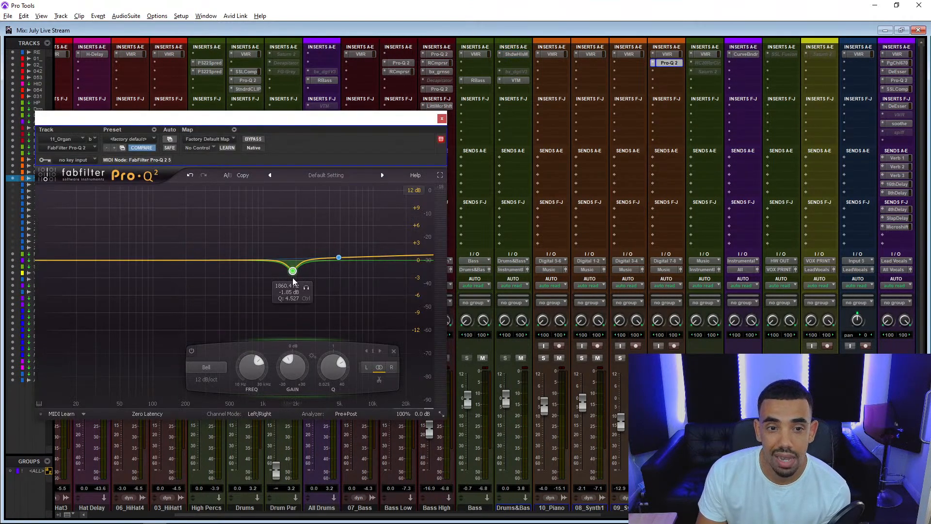
{"action": "left_click_drag", "start_coordinate": [552, 518], "coordinate": [616, 516]}
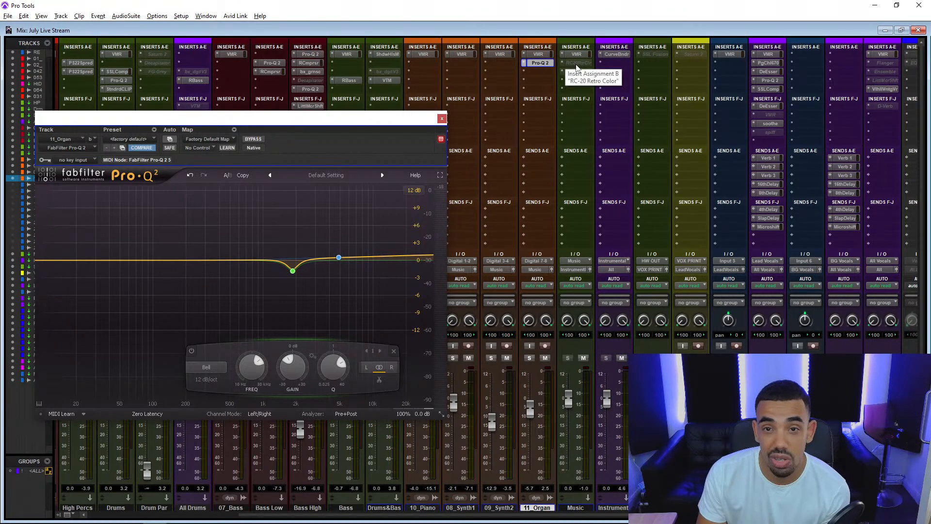
{"action": "left_click", "coordinate": [442, 119]}
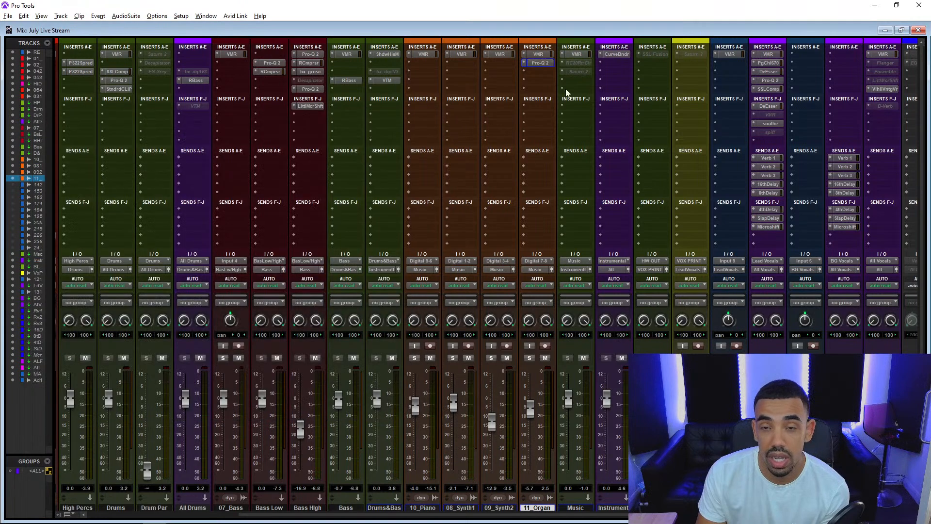
{"action": "left_click", "coordinate": [610, 56]}
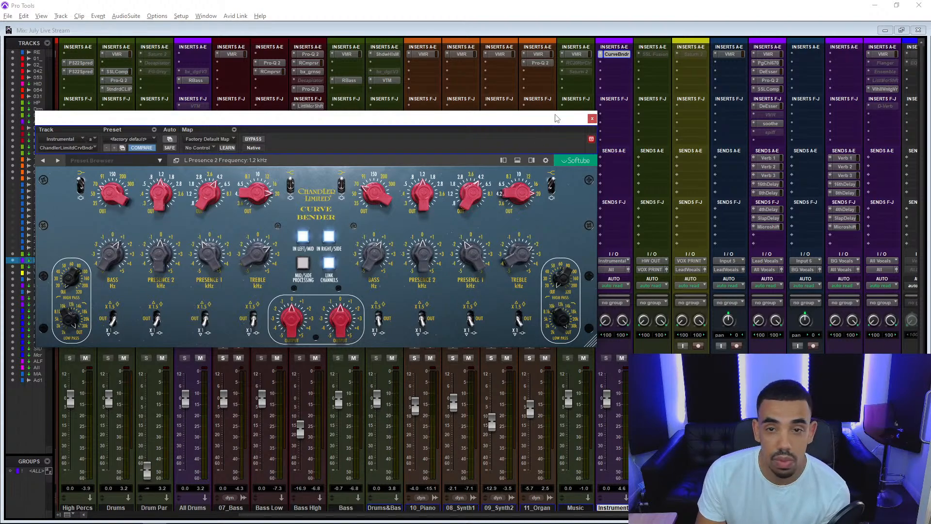
{"action": "left_click", "coordinate": [592, 119]}
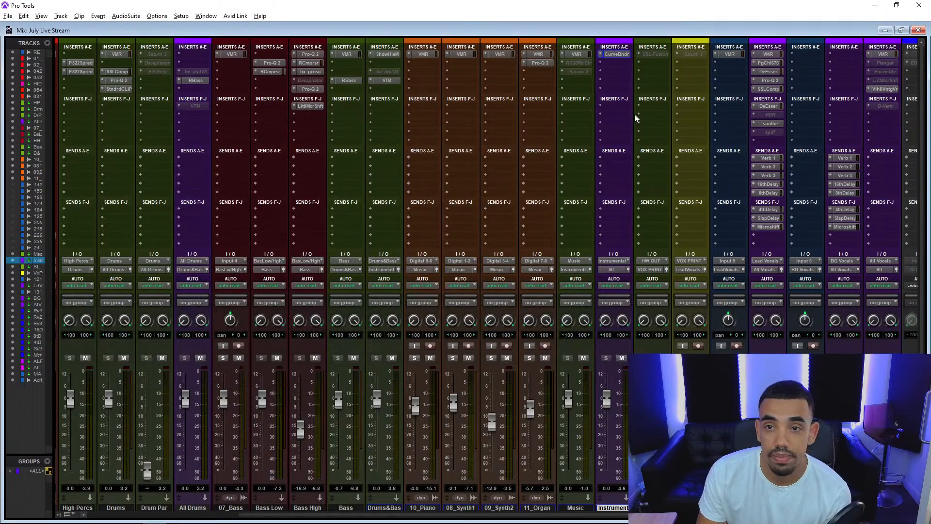
Compare the Virtual Mix Rack inserts on 12_Vox1 and Lead Vocals, and remove the one on Lead Vocals.
{"action": "left_click", "coordinate": [730, 54]}
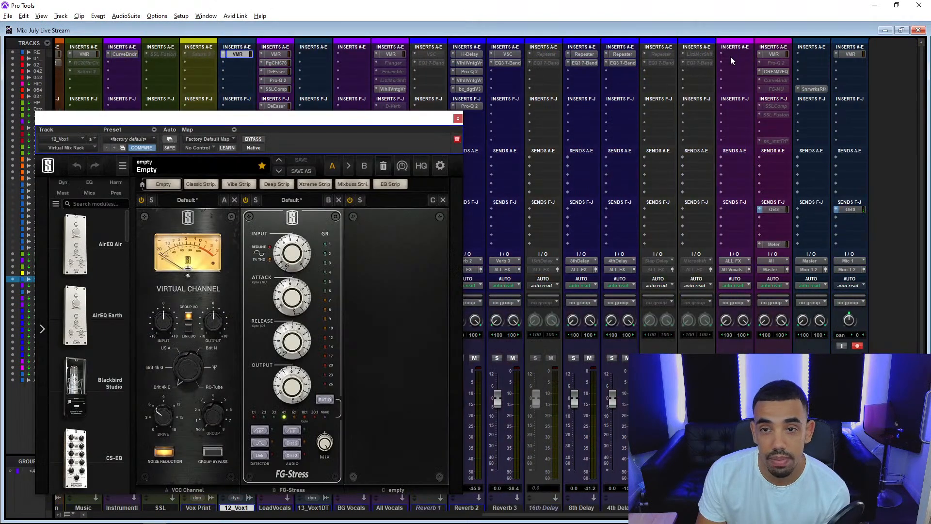
{"action": "left_click", "coordinate": [274, 54]}
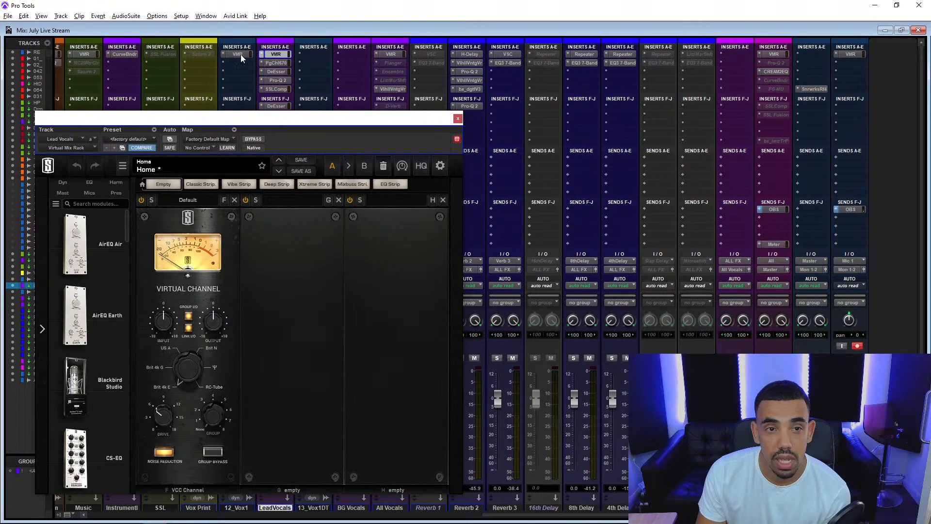
{"action": "left_click", "coordinate": [240, 54]}
{"action": "left_click", "coordinate": [263, 55]}
{"action": "left_click", "coordinate": [278, 59]}
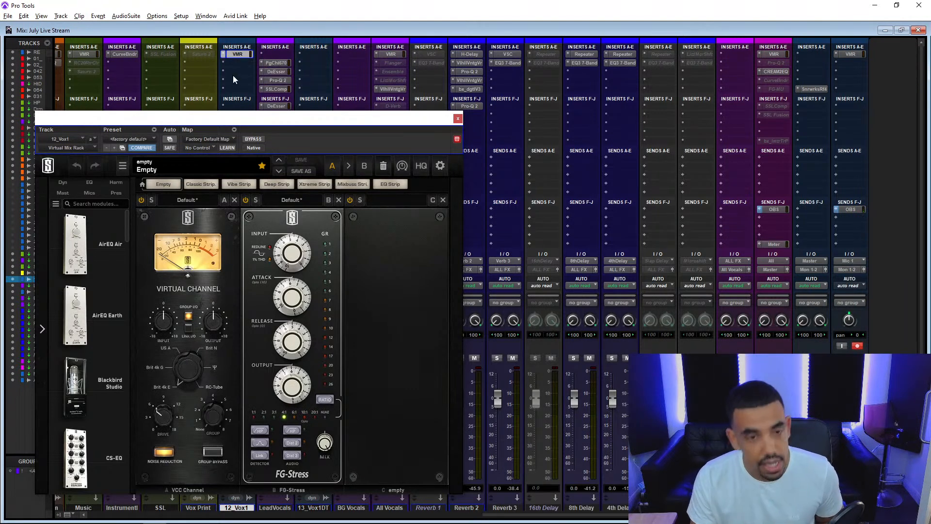
Try the 12_Vox1 Virtual Mix Rack without its FG-Stress module on the Lead Vocals track, and remove it again.
{"action": "left_click", "coordinate": [281, 54]}
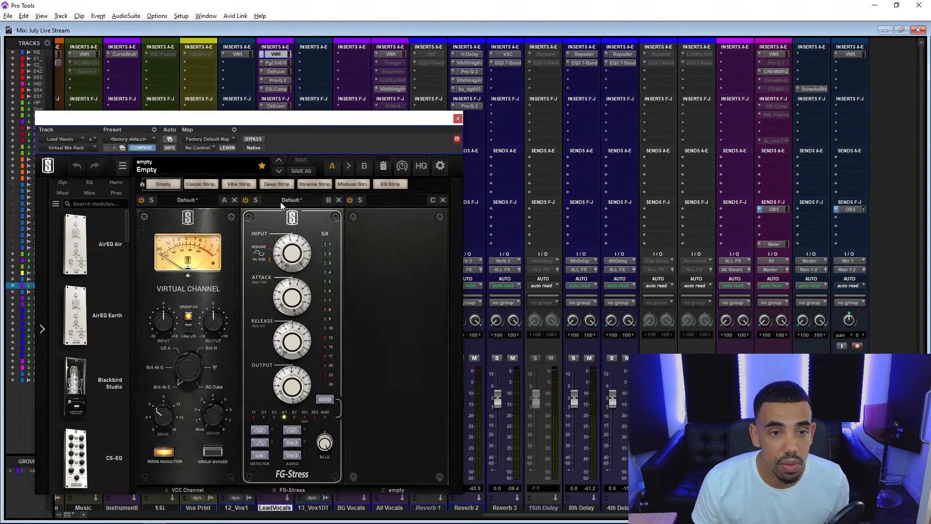
{"action": "left_click", "coordinate": [338, 200]}
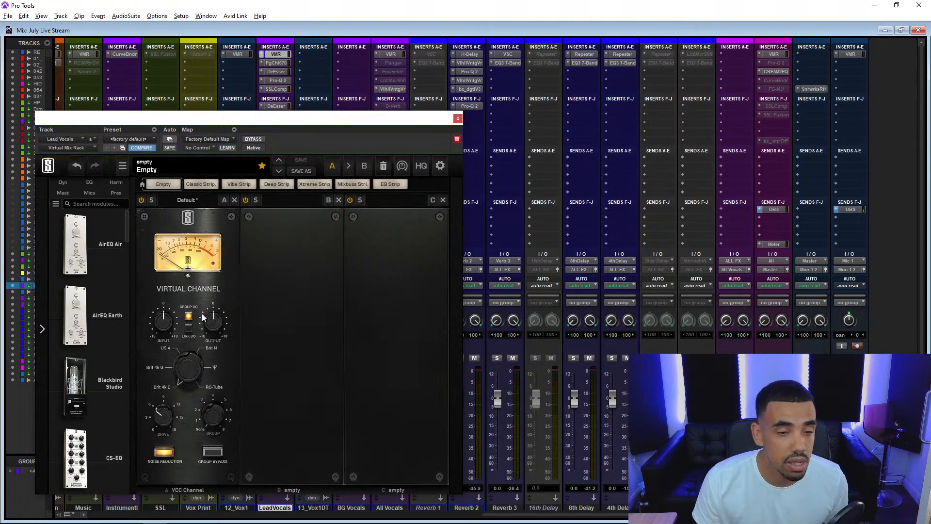
{"action": "left_click", "coordinate": [264, 57]}
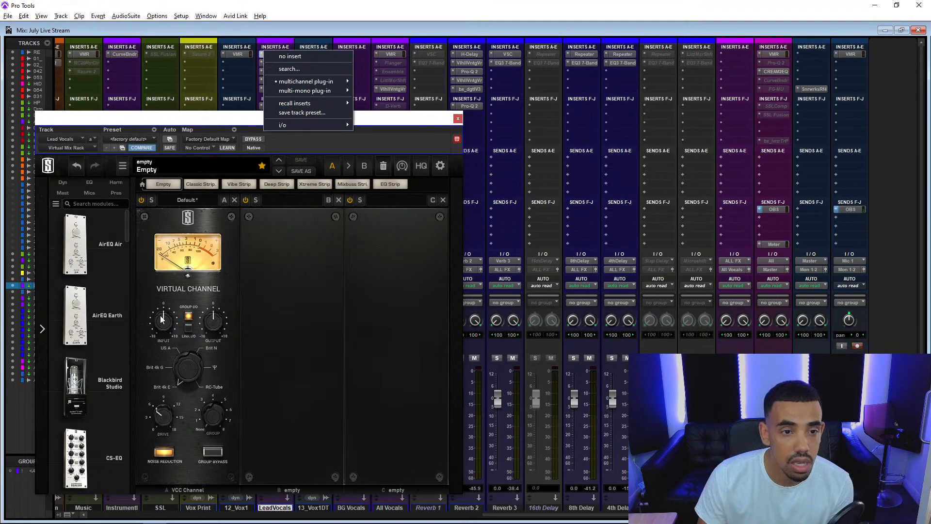
{"action": "left_click", "coordinate": [303, 55]}
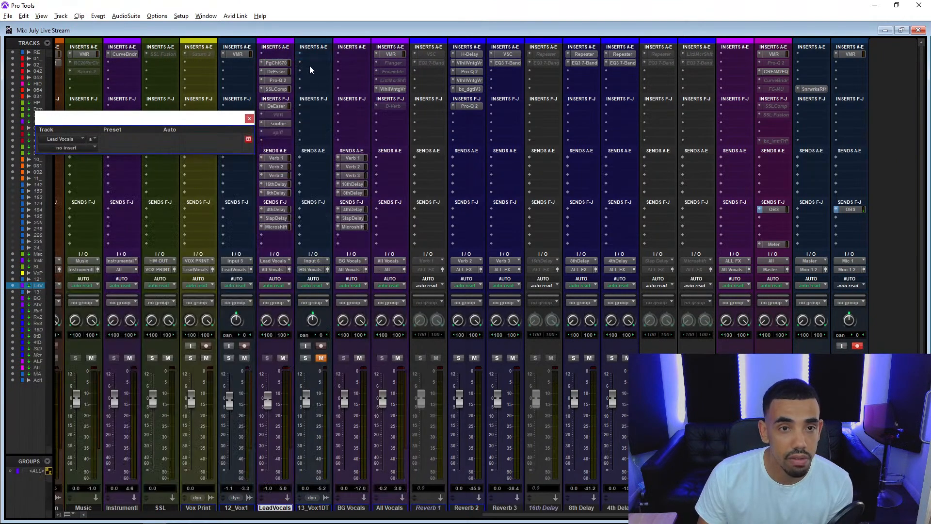
Examine the Lead Vocals insert chain from the PuigChild 670 through DeEsser, Pro-Q 2 and SSLComp to the second DeEsser.
{"action": "left_click", "coordinate": [284, 64]}
{"action": "left_click_drag", "start_coordinate": [280, 120], "coordinate": [605, 62]}
{"action": "left_click", "coordinate": [277, 71]}
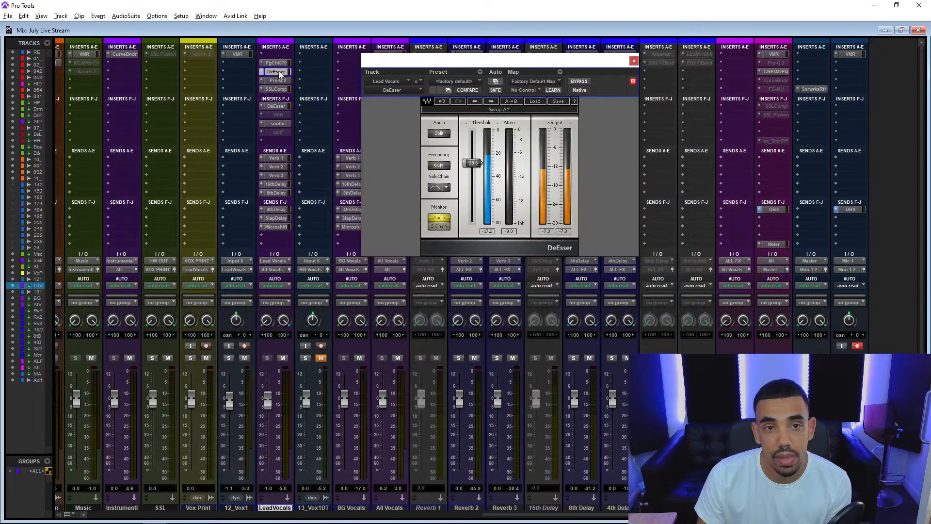
{"action": "left_click", "coordinate": [277, 80]}
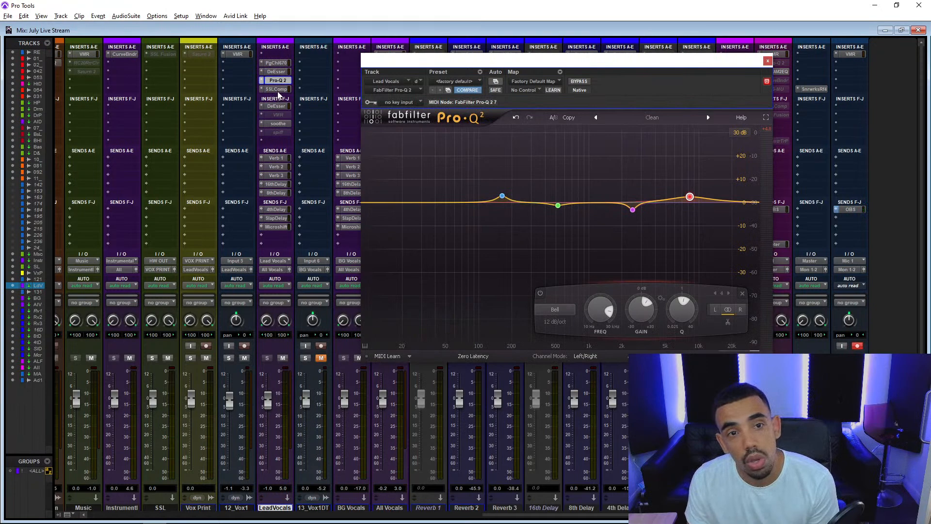
{"action": "left_click", "coordinate": [277, 89]}
{"action": "left_click", "coordinate": [280, 106]}
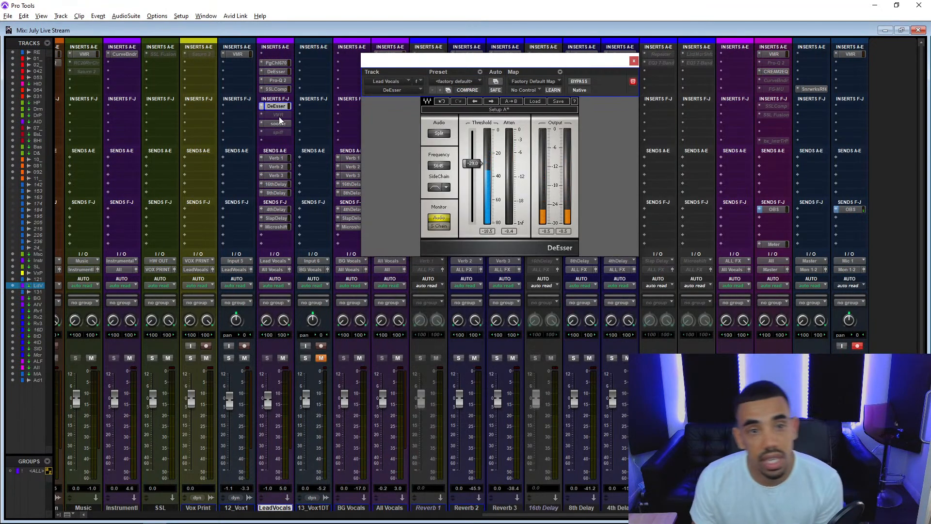
Check the soothe settings on the Lead Vocals track and remove the soothe insert.
{"action": "left_click", "coordinate": [281, 125]}
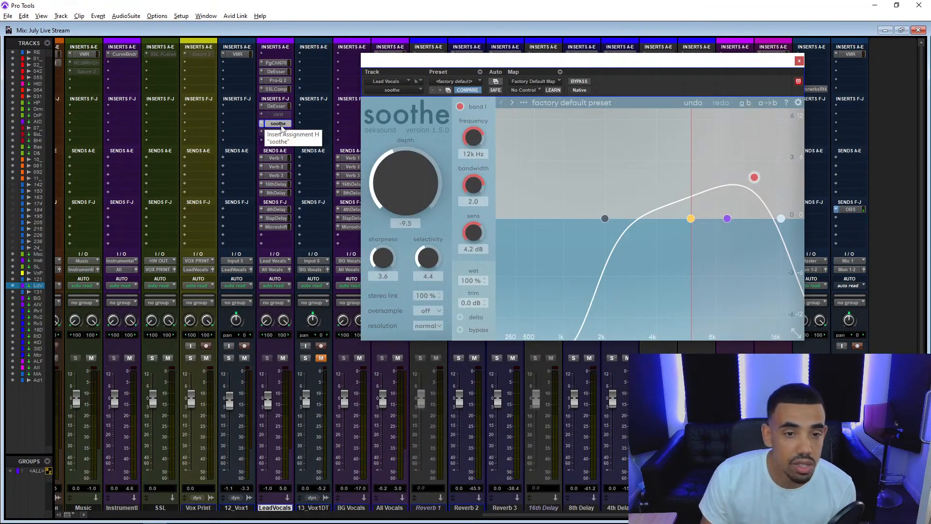
{"action": "left_click", "coordinate": [265, 125]}
{"action": "left_click", "coordinate": [286, 124]}
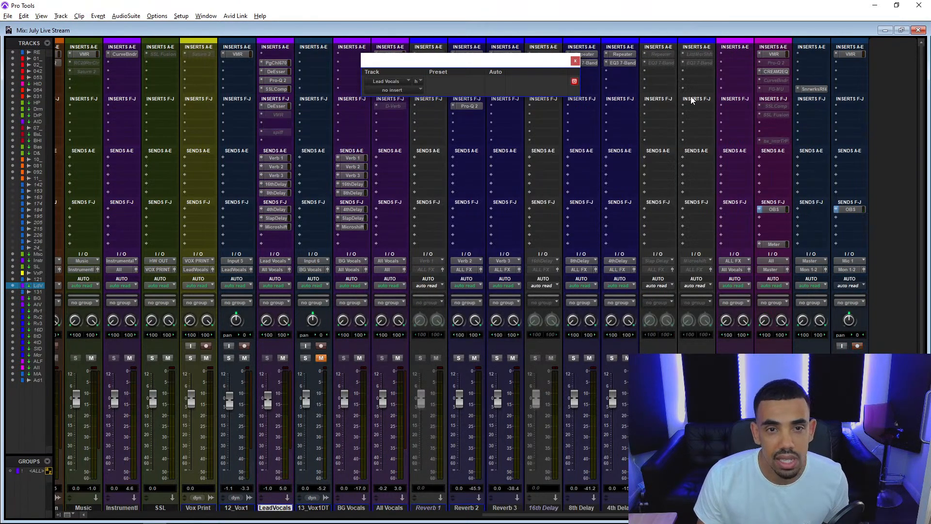
Check the ValhallaVintageVerb and Virtual Mix Rack settings on the All Vocals track.
{"action": "left_click", "coordinate": [575, 61]}
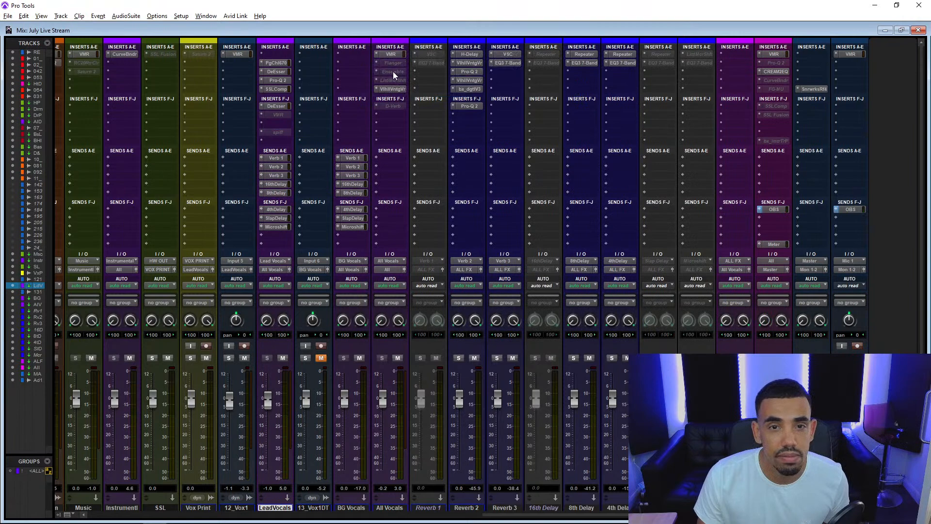
{"action": "left_click", "coordinate": [394, 89]}
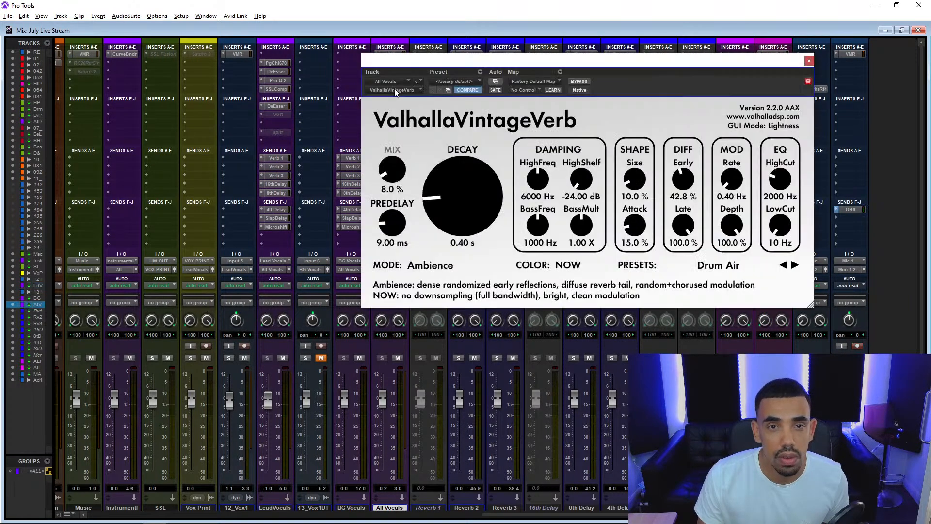
{"action": "left_click_drag", "start_coordinate": [407, 67], "coordinate": [265, 184]}
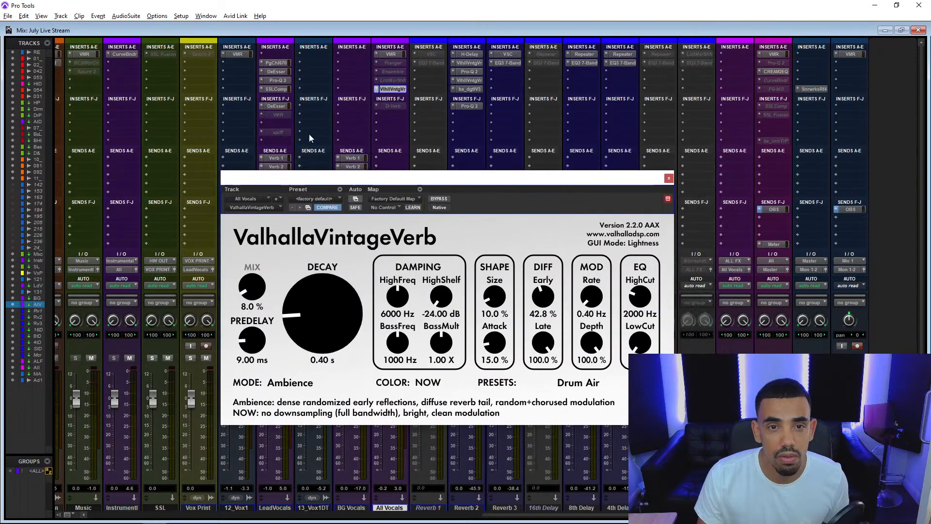
{"action": "left_click", "coordinate": [394, 52]}
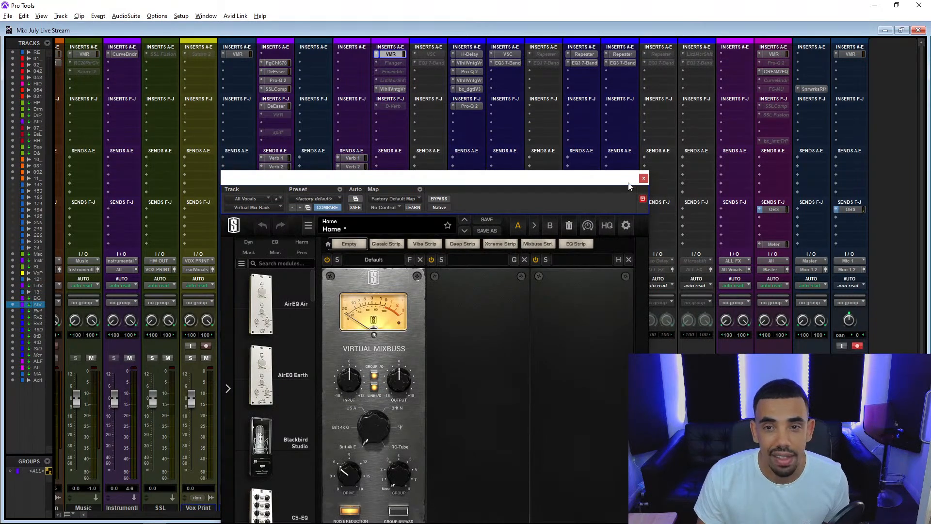
{"action": "left_click", "coordinate": [644, 179]}
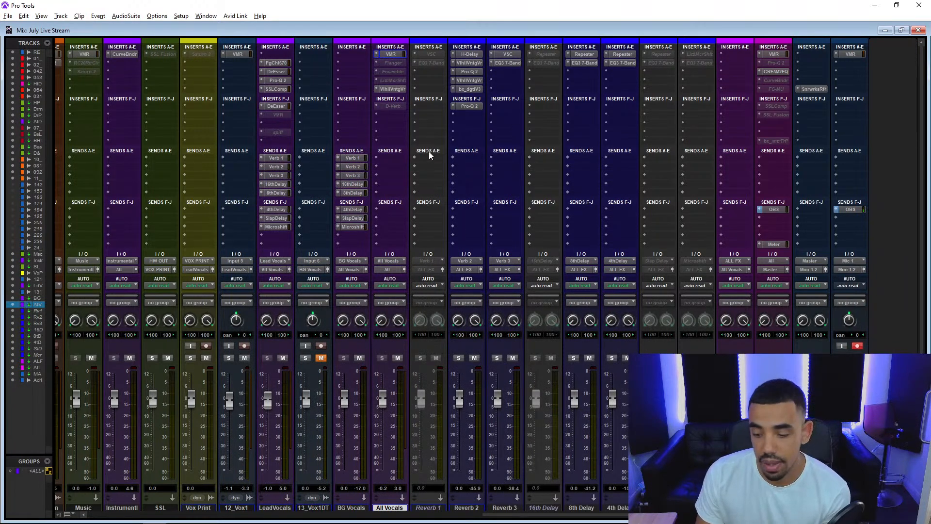
Examine the H-Delay and the first ValhallaVintageVerb at the start of the Reverb 2 insert chain.
{"action": "left_click", "coordinate": [470, 54]}
{"action": "left_click", "coordinate": [471, 64]}
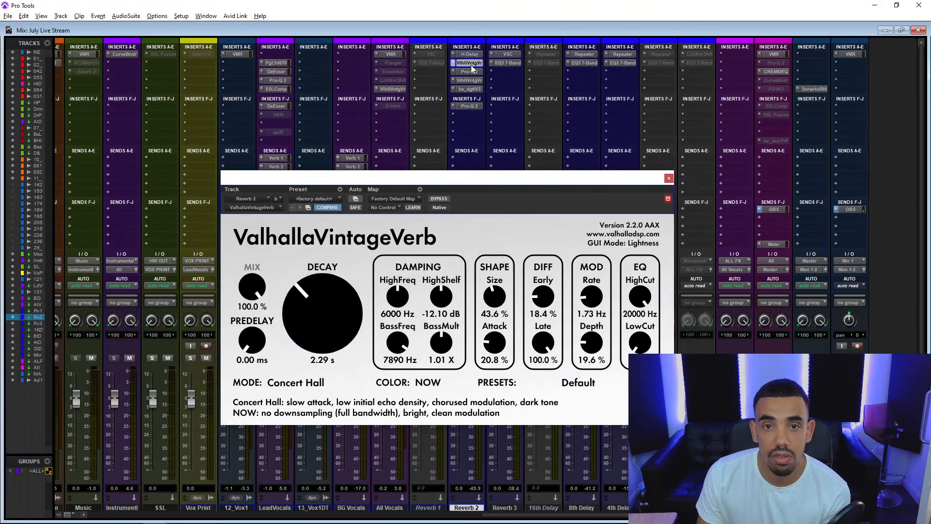
{"action": "left_click", "coordinate": [473, 72]}
{"action": "left_click", "coordinate": [473, 54]}
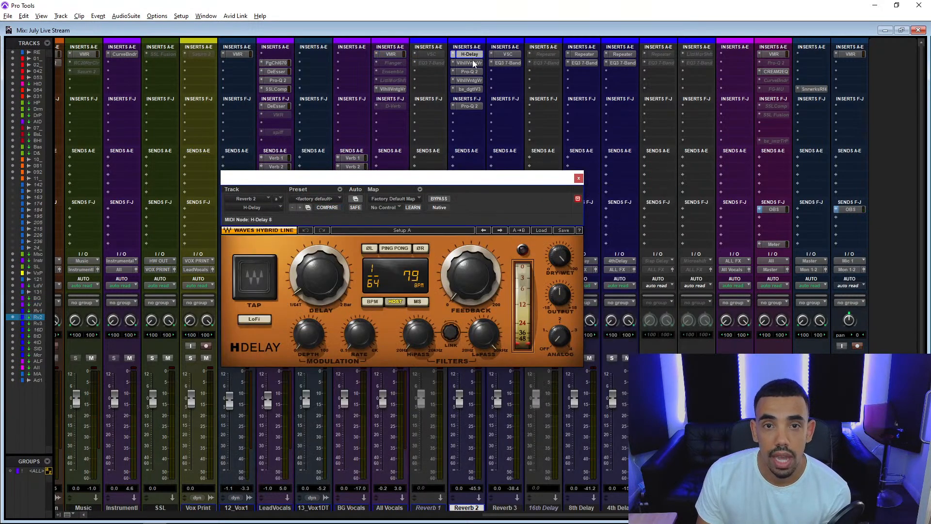
{"action": "left_click", "coordinate": [473, 63]}
{"action": "left_click", "coordinate": [472, 54]}
{"action": "left_click", "coordinate": [473, 63]}
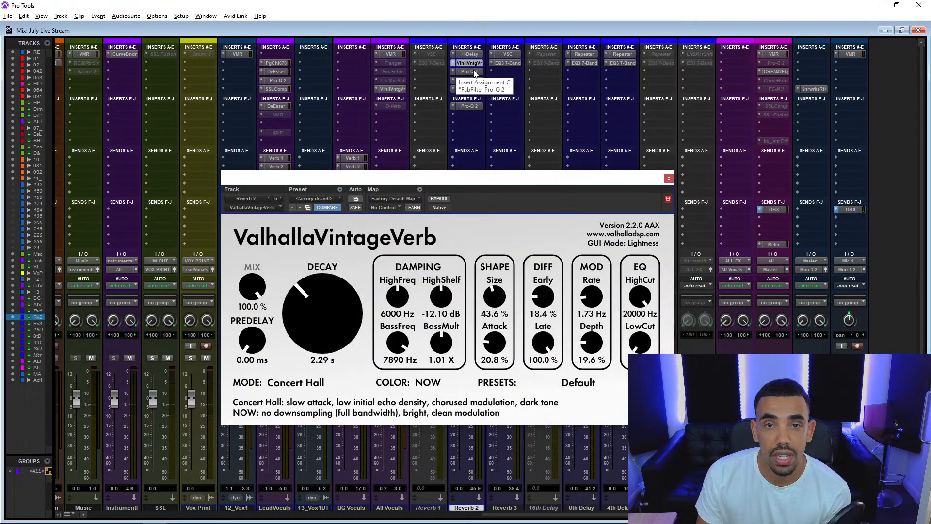
Examine the rest of the Reverb 2 chain, from Pro-Q 2 and the second ValhallaVintageVerb to bx_digital V3 and the last Pro-Q 2.
{"action": "left_click", "coordinate": [473, 70]}
{"action": "left_click", "coordinate": [474, 80]}
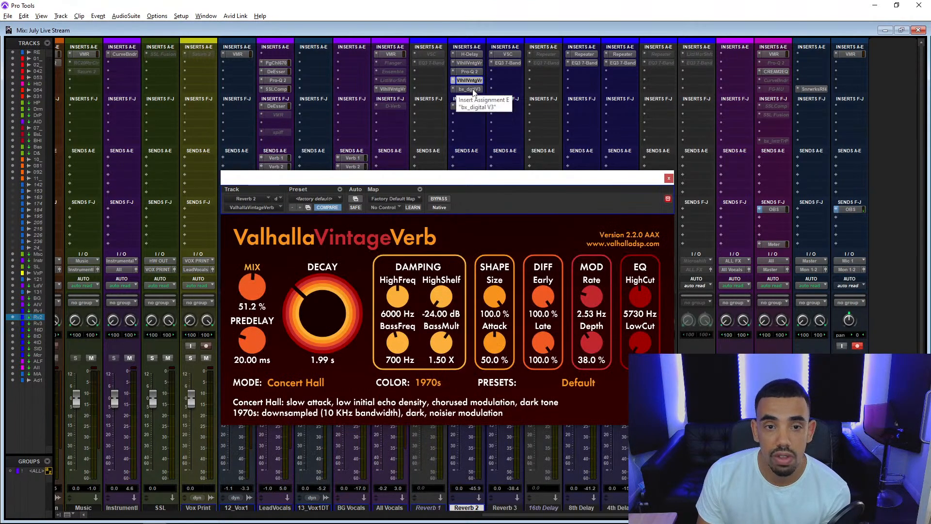
{"action": "left_click", "coordinate": [473, 90]}
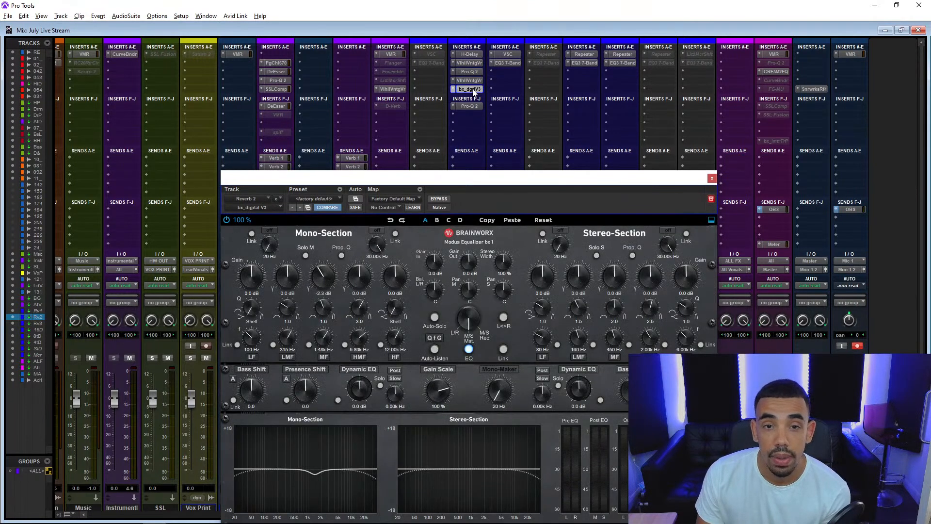
{"action": "left_click_drag", "start_coordinate": [474, 179], "coordinate": [529, 125]}
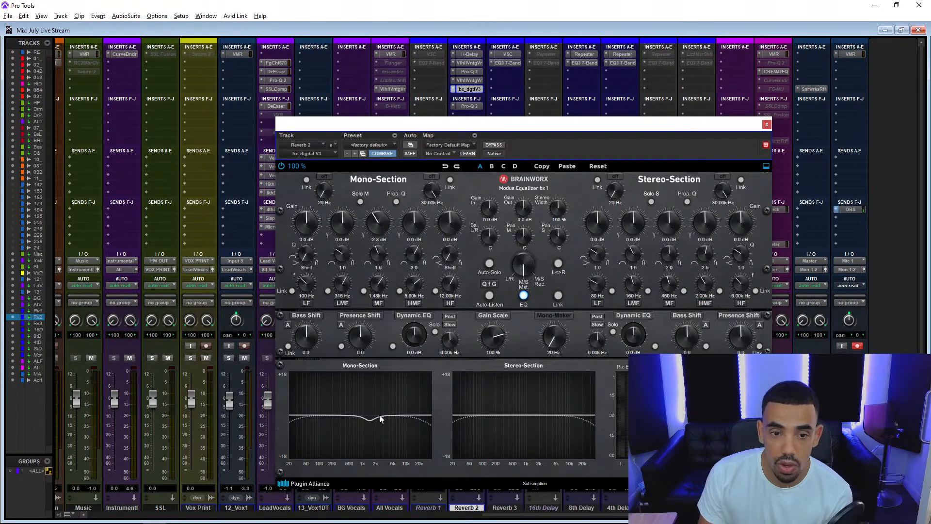
{"action": "left_click", "coordinate": [767, 125]}
{"action": "left_click", "coordinate": [469, 106]}
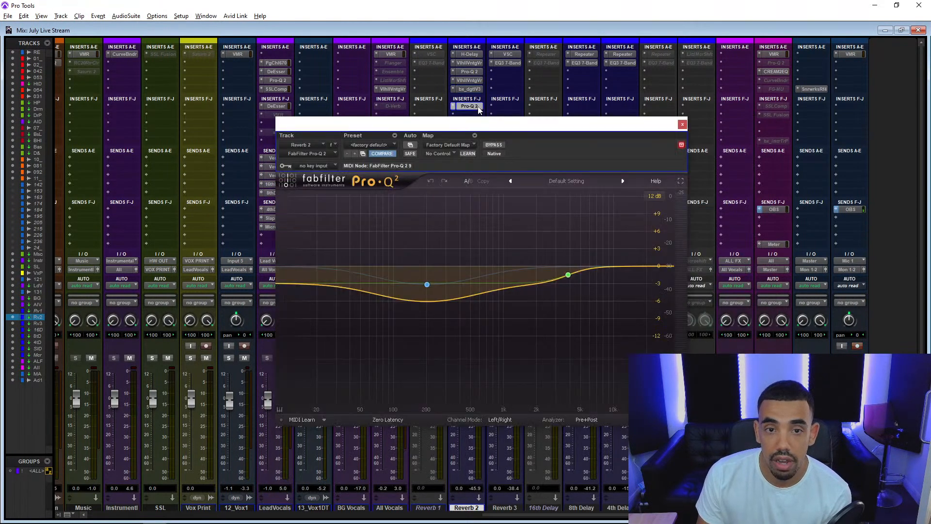
{"action": "left_click", "coordinate": [682, 126]}
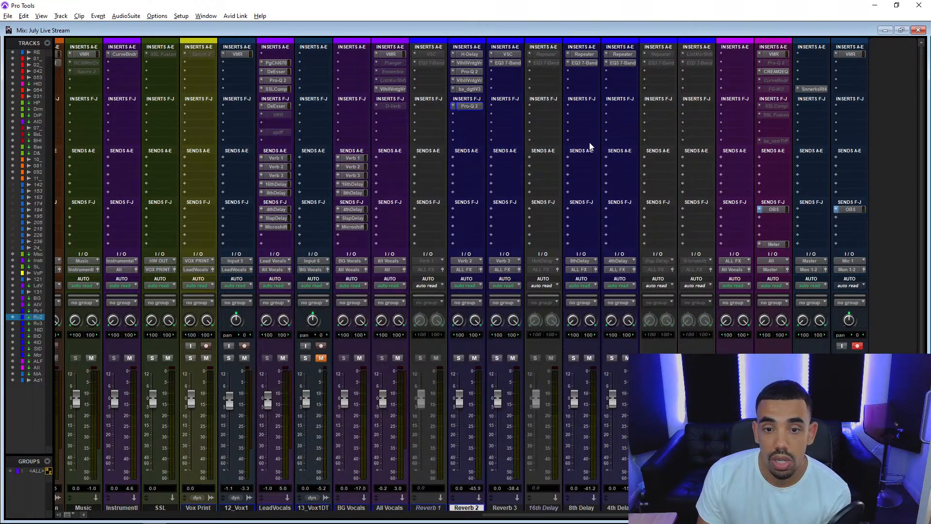
Check the Verbsuite Classics reverb and the EQ3 7-Band settings on the Reverb 3 track.
{"action": "left_click", "coordinate": [507, 54]}
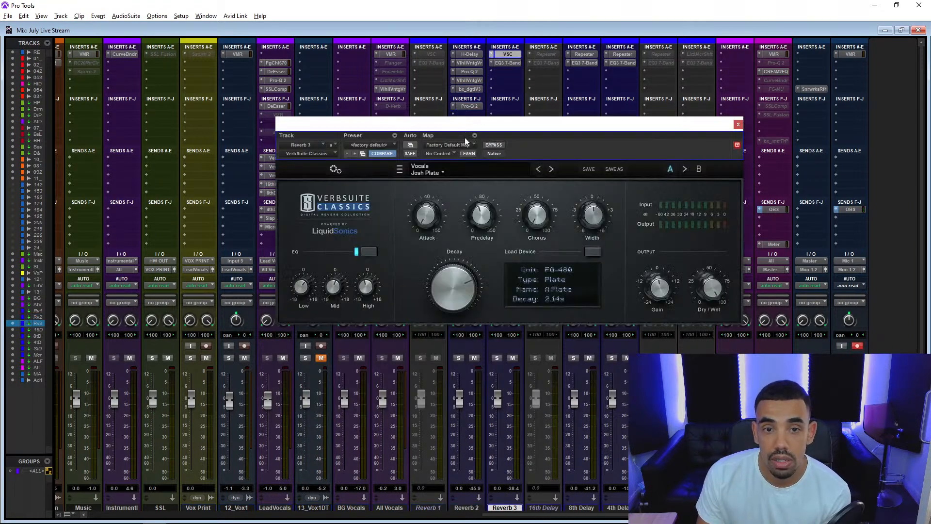
{"action": "left_click", "coordinate": [507, 63]}
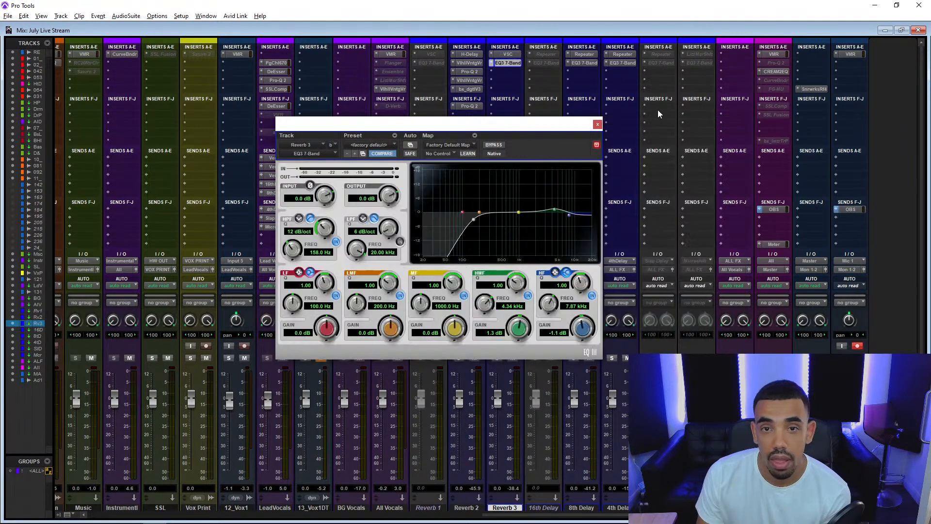
{"action": "left_click", "coordinate": [598, 125]}
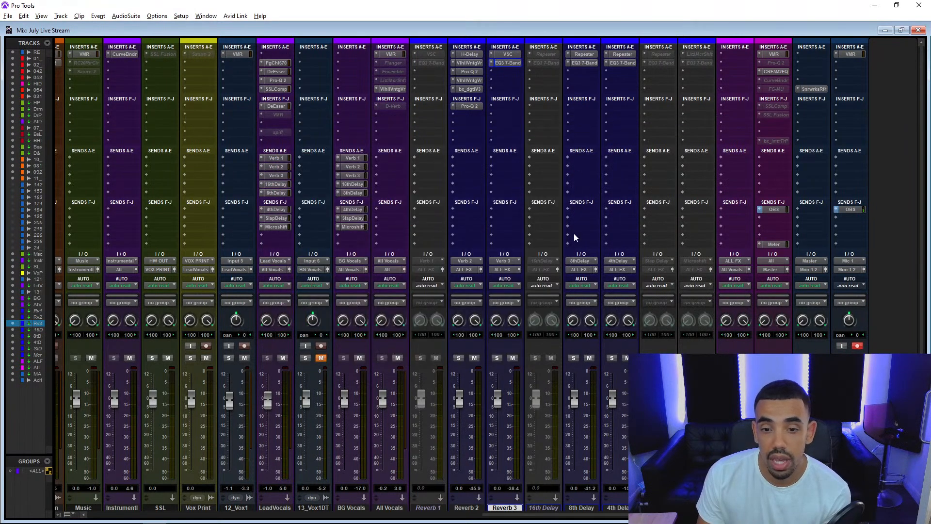
Review the Repeater settings on the 8th Delay and 4th Delay tracks and the CREAM2EQ on the All track.
{"action": "left_click", "coordinate": [582, 63]}
{"action": "left_click", "coordinate": [584, 54]}
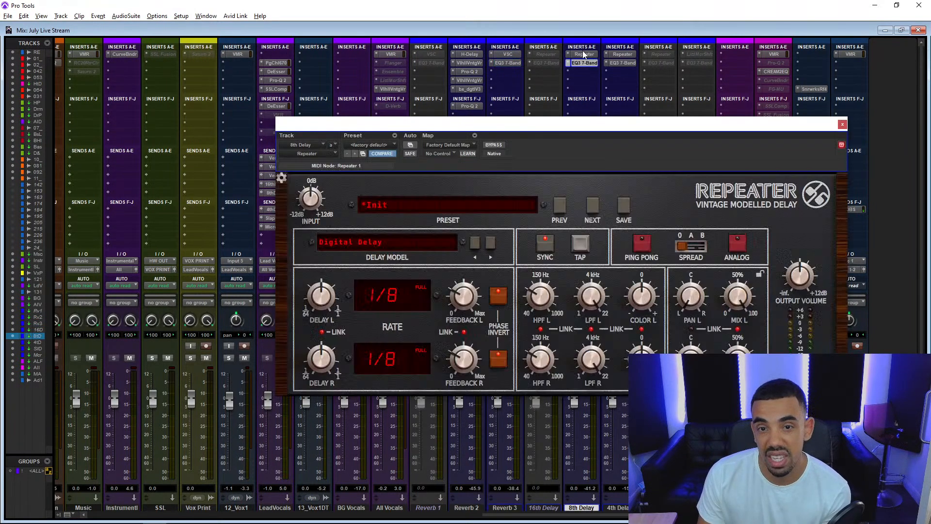
{"action": "left_click", "coordinate": [629, 55]}
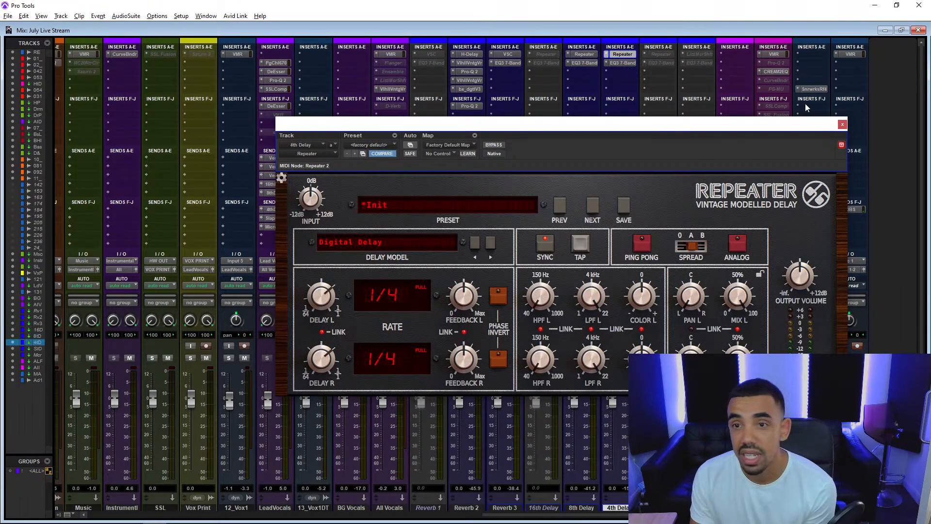
{"action": "left_click", "coordinate": [842, 125]}
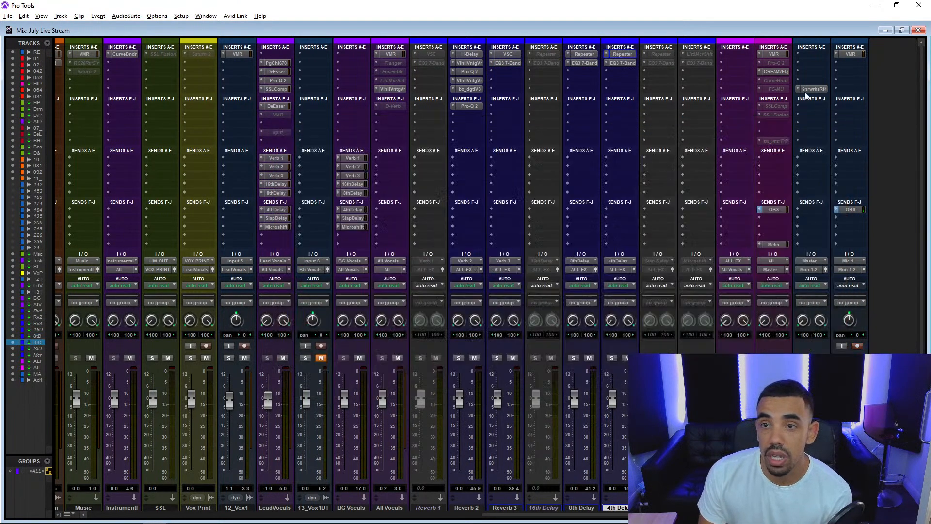
{"action": "left_click", "coordinate": [775, 72]}
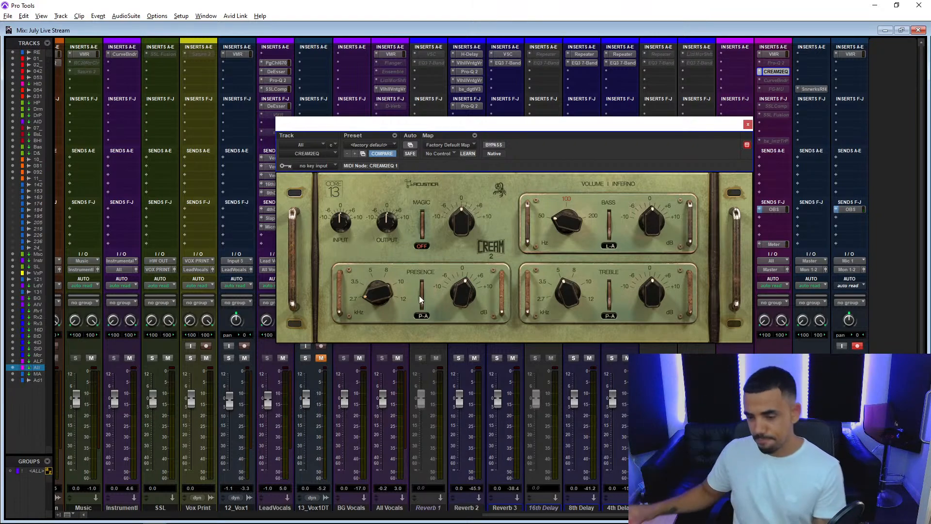
{"action": "left_click", "coordinate": [748, 124]}
Show the Edit window and play the song from the start, skipping ahead to about bar 8.
{"action": "key", "text": "ctrl+equal"}
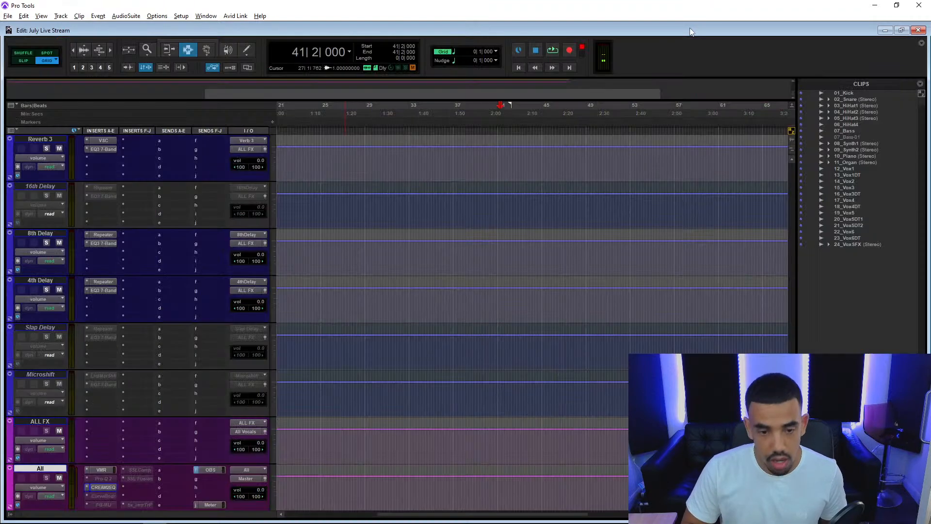
{"action": "scroll", "coordinate": [521, 284], "scroll_direction": "up", "scroll_amount": 10}
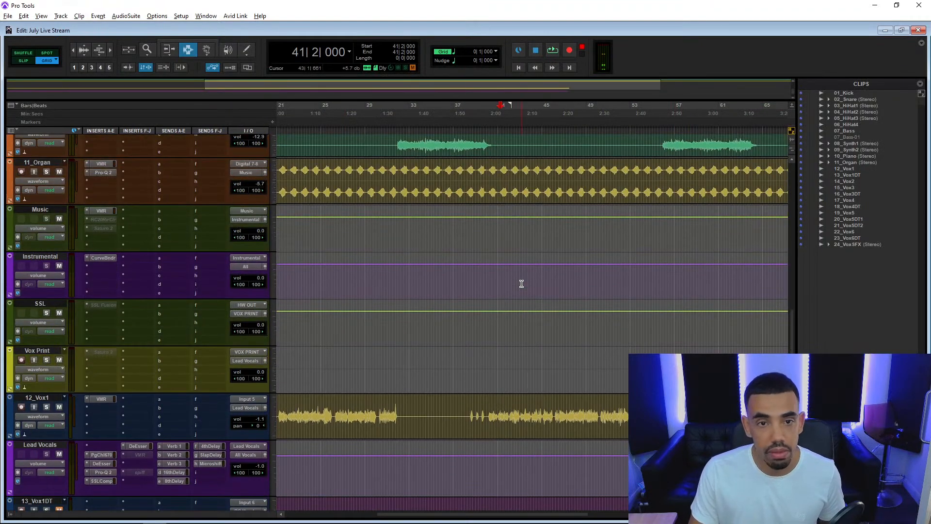
{"action": "key", "text": "Return"}
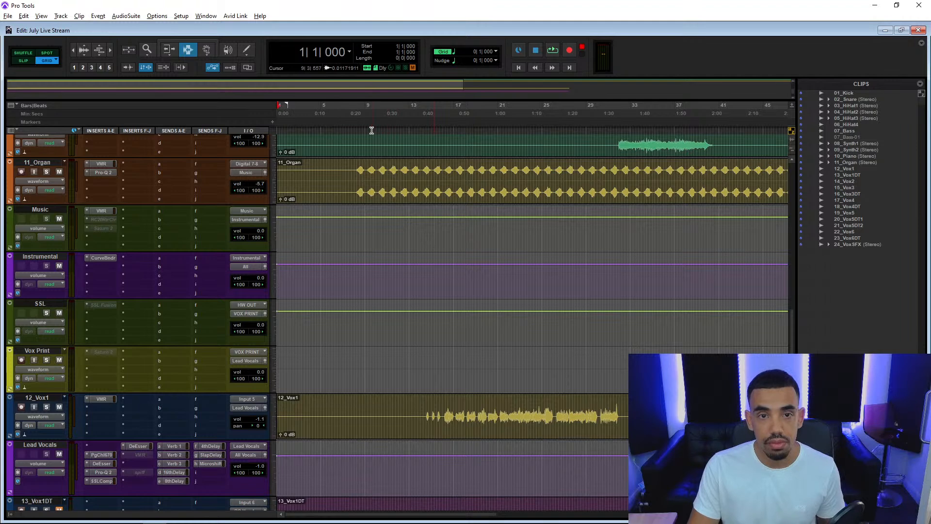
{"action": "key", "text": "space"}
{"action": "left_click", "coordinate": [355, 131]}
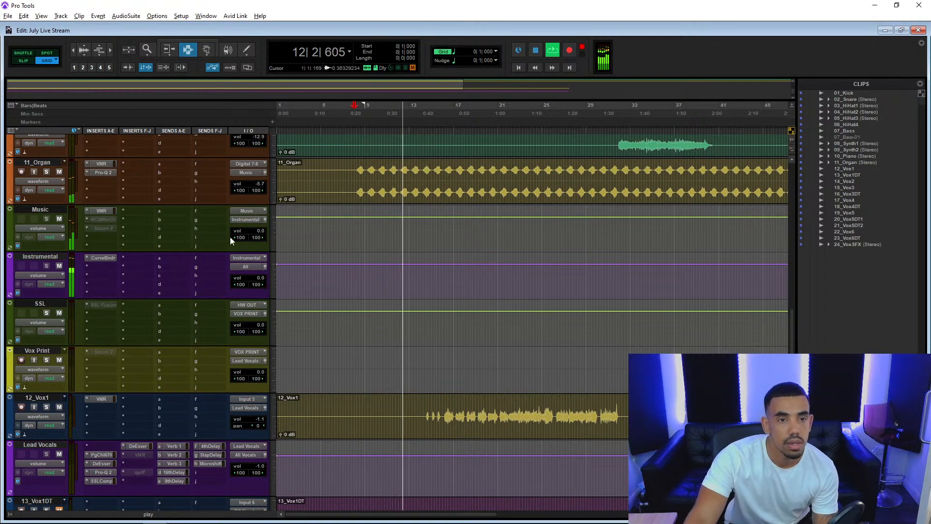
Lower the Bass track's volume to -0.9 dB during playback.
{"action": "scroll", "coordinate": [231, 261], "scroll_direction": "down", "scroll_amount": 15}
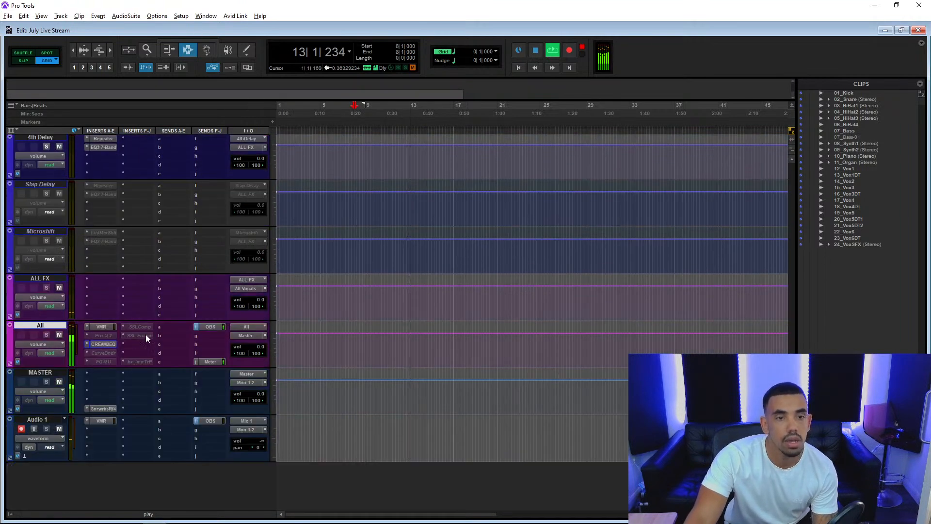
{"action": "scroll", "coordinate": [126, 340], "scroll_direction": "up", "scroll_amount": 15}
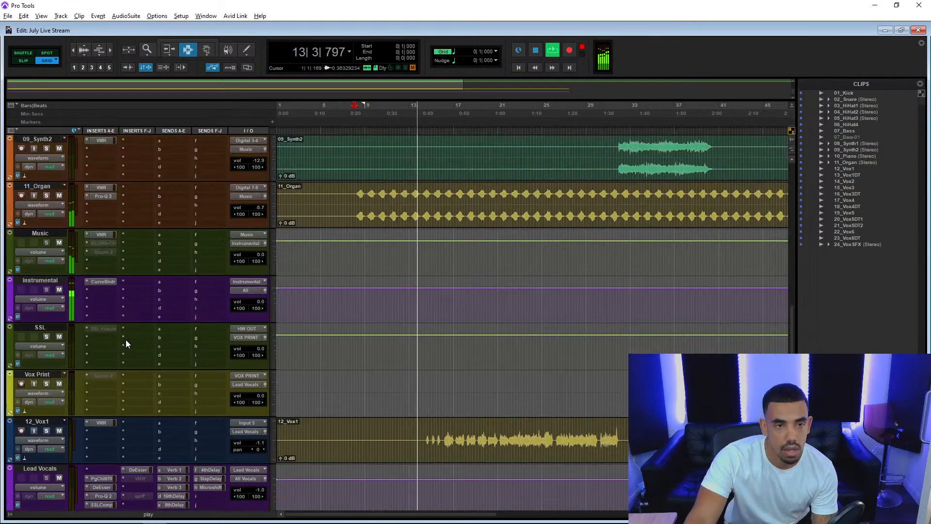
{"action": "scroll", "coordinate": [126, 339], "scroll_direction": "up", "scroll_amount": 5}
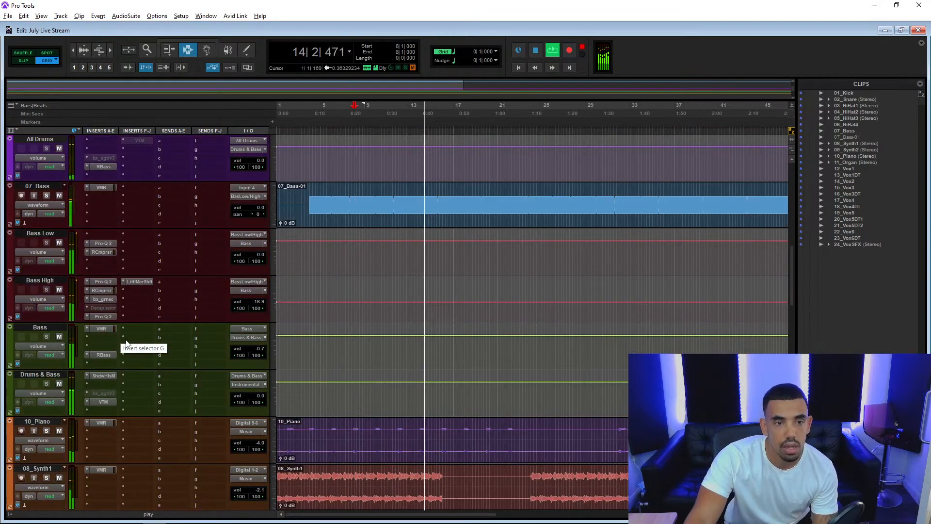
{"action": "left_click", "coordinate": [261, 349]}
{"action": "left_click_drag", "start_coordinate": [264, 346], "coordinate": [264, 347]}
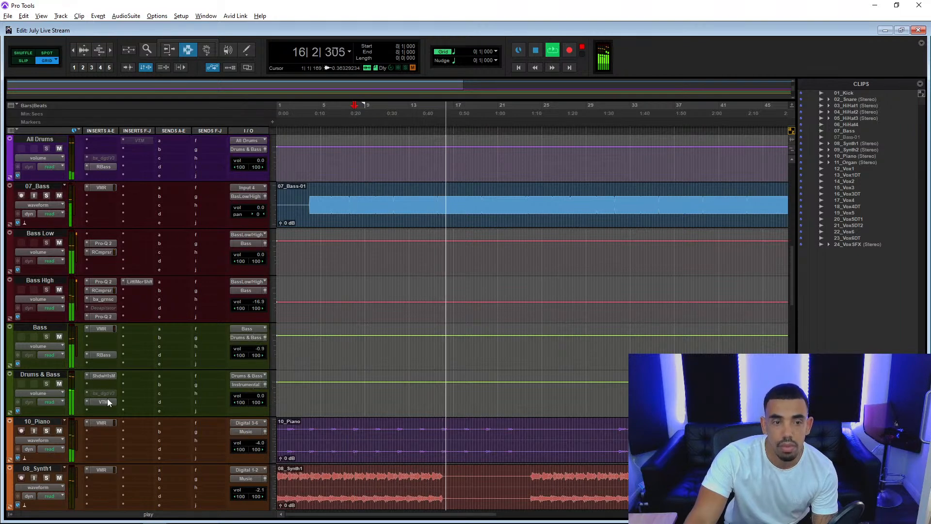
Lower the Lead Vocals track's volume to -1.9 dB during playback.
{"action": "scroll", "coordinate": [107, 400], "scroll_direction": "down", "scroll_amount": 3}
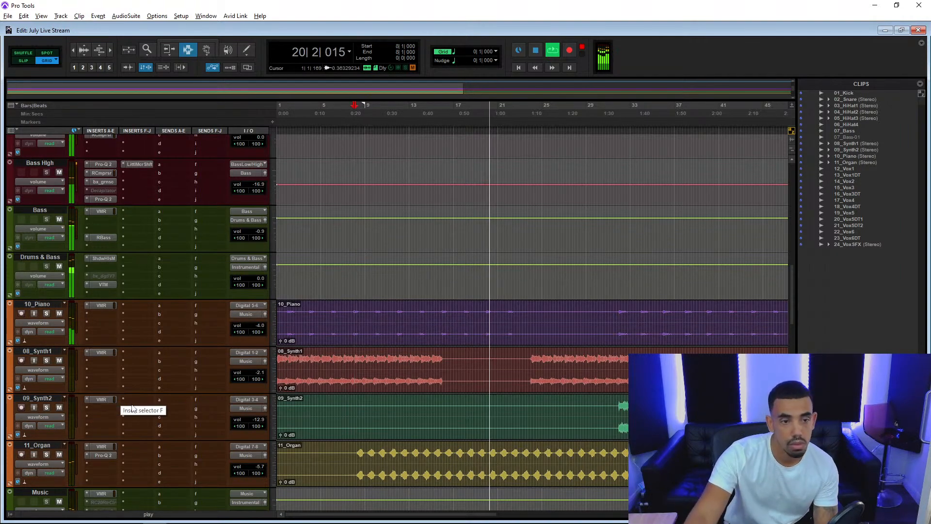
{"action": "scroll", "coordinate": [132, 409], "scroll_direction": "down", "scroll_amount": 6}
{"action": "left_click_drag", "start_coordinate": [262, 161], "coordinate": [267, 165]}
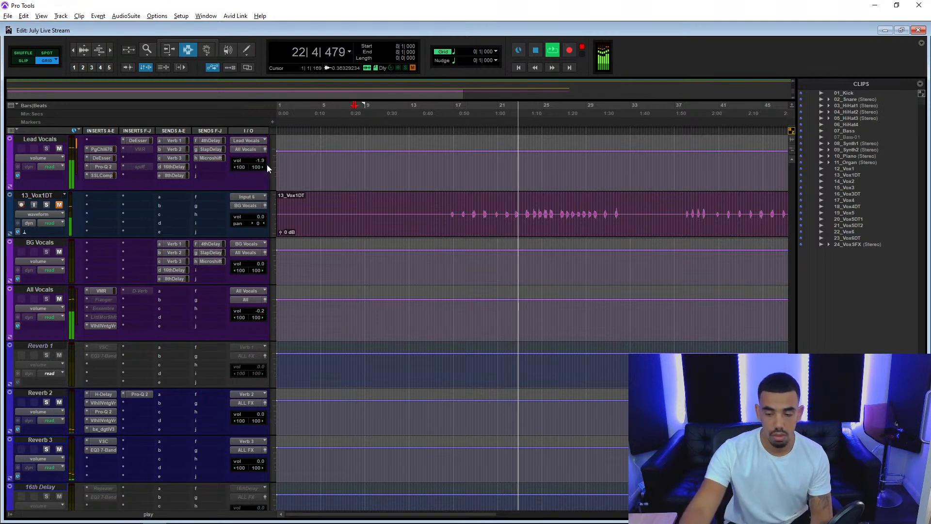
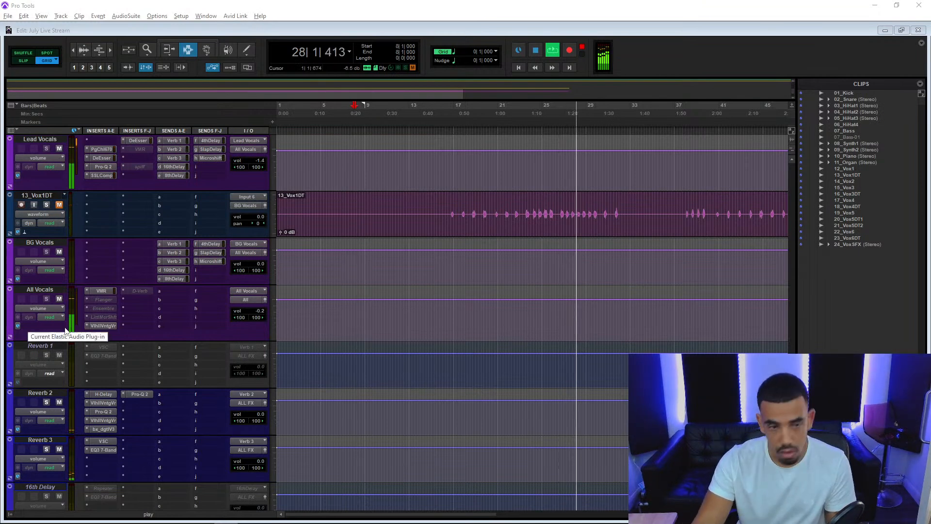
Insert the stereo FabFilter Saturn 2 plug-in on the Lead Vocals track and move its window clear of the track's inserts.
{"action": "scroll", "coordinate": [112, 257], "scroll_direction": "up", "scroll_amount": 1}
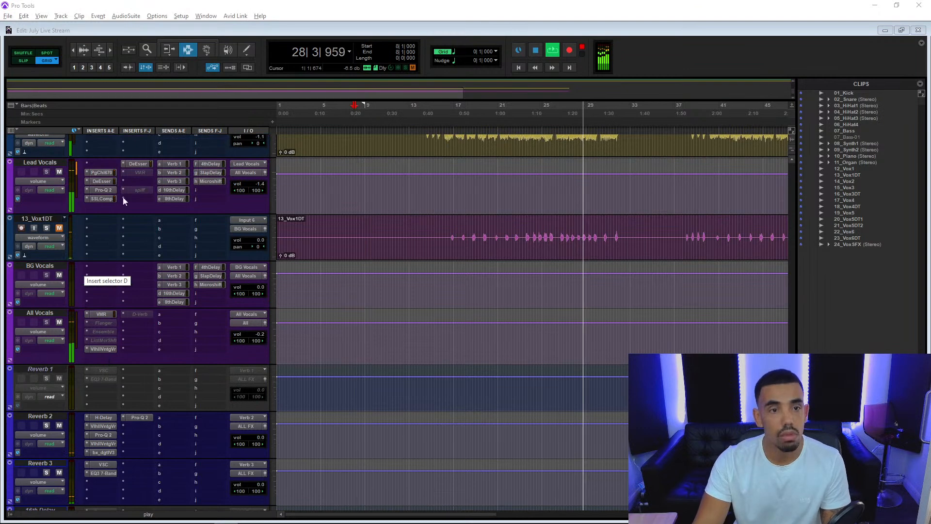
{"action": "left_click", "coordinate": [137, 180]}
{"action": "left_click", "coordinate": [152, 195]}
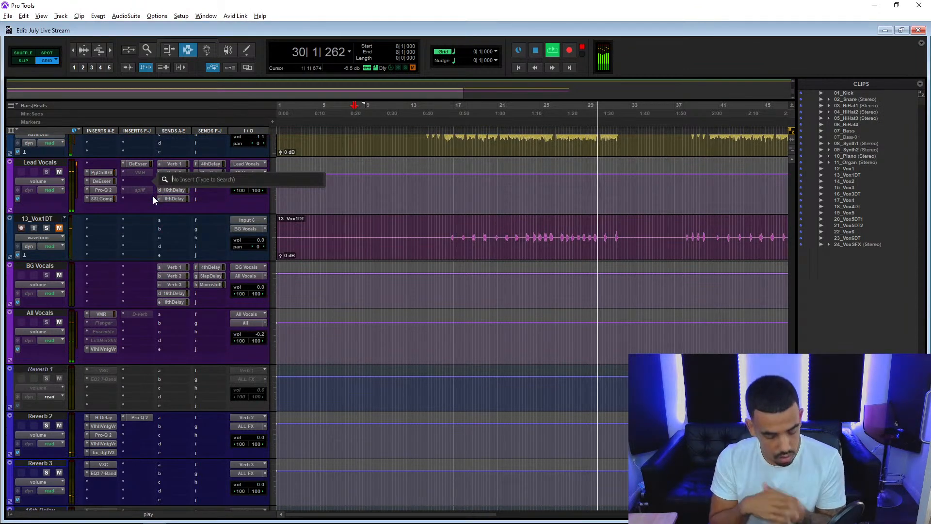
{"action": "type", "text": "satu"}
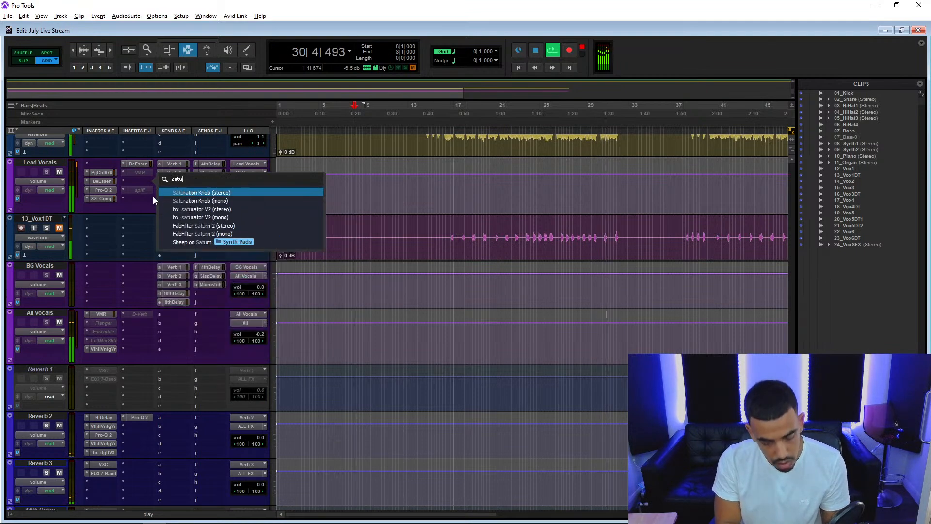
{"action": "left_click", "coordinate": [216, 224]}
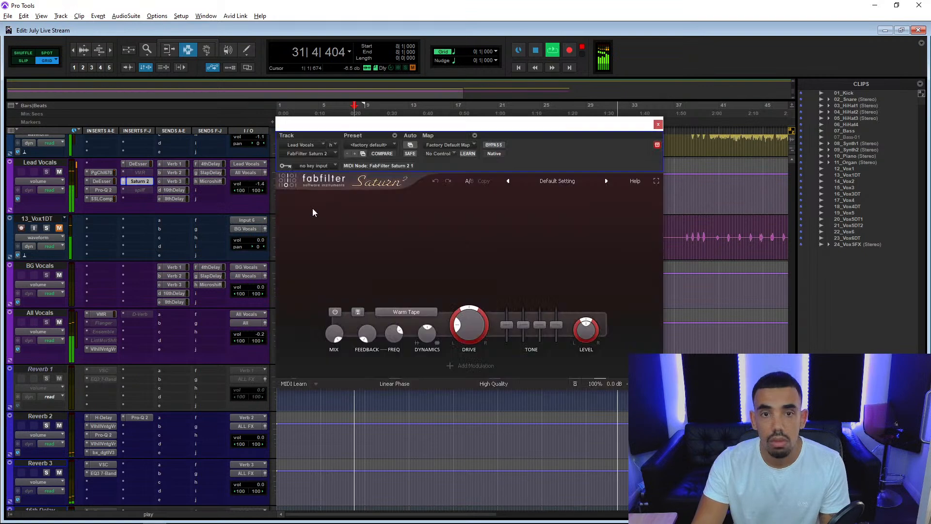
{"action": "scroll", "coordinate": [265, 222], "scroll_direction": "up", "scroll_amount": 3}
{"action": "left_click_drag", "start_coordinate": [436, 124], "coordinate": [403, 174]}
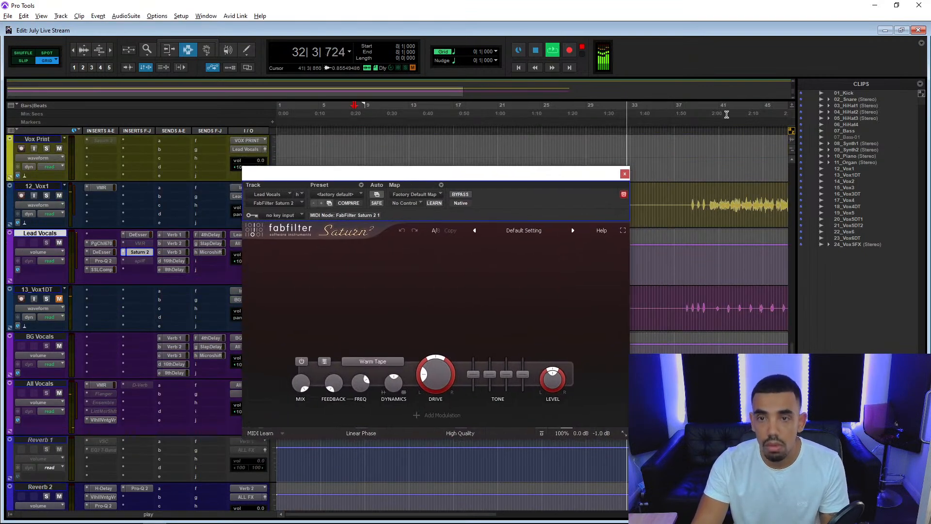
Play the song from about bar 40 and raise the Saturn 2 drive strongly on the lead vocals.
{"action": "left_click", "coordinate": [713, 130]}
{"action": "key", "text": "space"}
{"action": "key", "text": "space"}
{"action": "left_click_drag", "start_coordinate": [435, 379], "coordinate": [448, 278]}
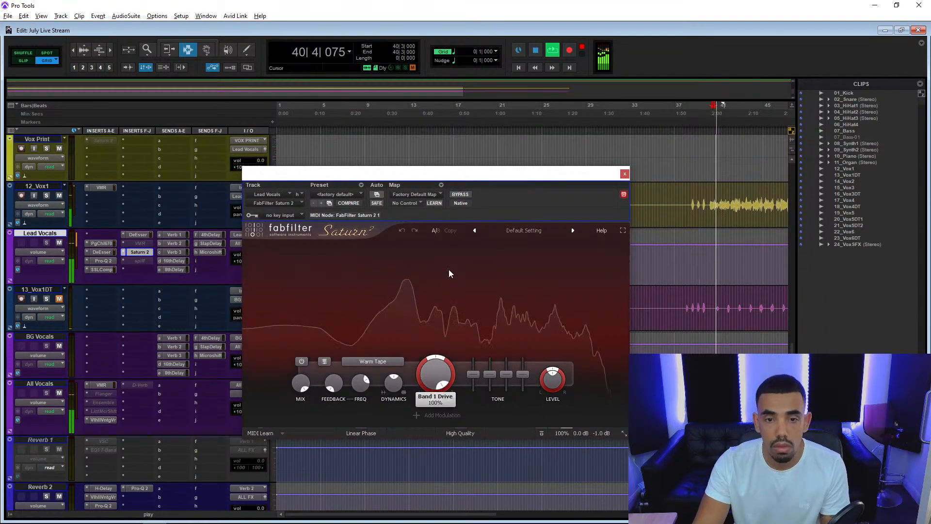
Try the Clean Tube saturation style in Saturn 2, and settle on Warm Tube.
{"action": "left_click", "coordinate": [367, 362]}
{"action": "mouse_move", "coordinate": [383, 372]}
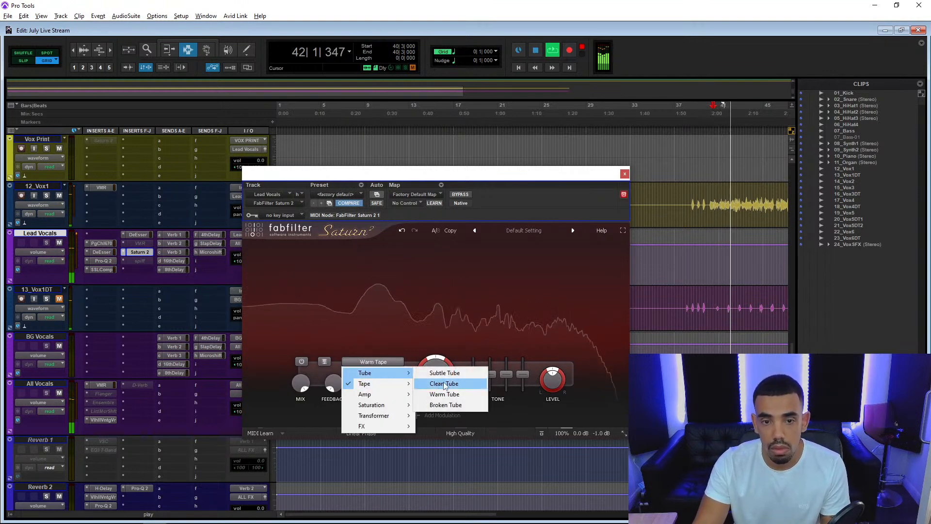
{"action": "left_click", "coordinate": [443, 383]}
{"action": "left_click", "coordinate": [383, 362]}
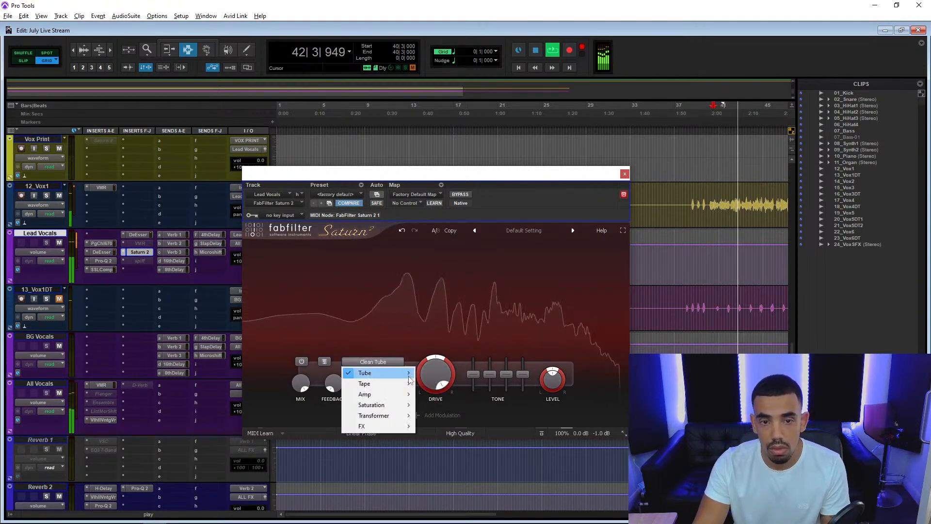
{"action": "mouse_move", "coordinate": [409, 374]}
{"action": "left_click", "coordinate": [444, 394]}
Set Saturn 2's drive to about 71% and its output gain to -3.9 dB.
{"action": "left_click_drag", "start_coordinate": [435, 374], "coordinate": [434, 411]}
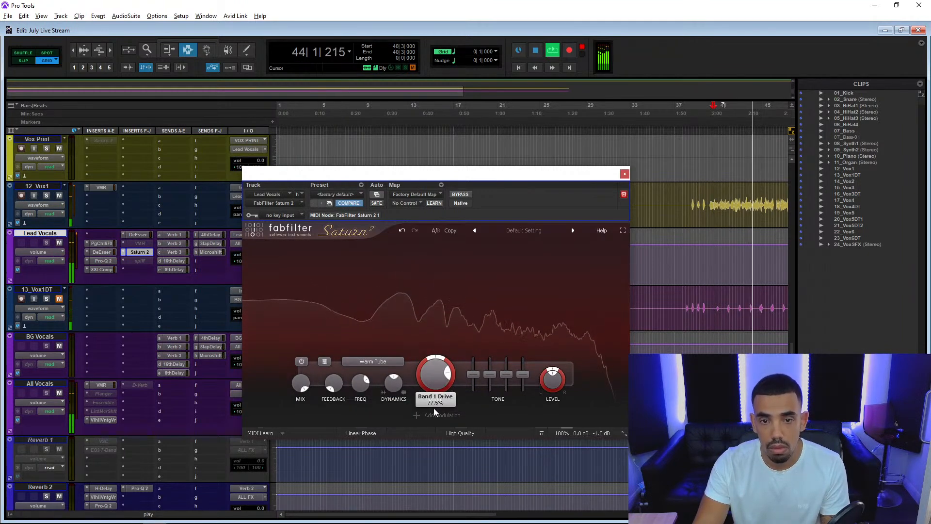
{"action": "mouse_move", "coordinate": [579, 433]}
{"action": "left_click_drag", "start_coordinate": [598, 401], "coordinate": [593, 425]}
{"action": "left_click_drag", "start_coordinate": [592, 418], "coordinate": [592, 415]}
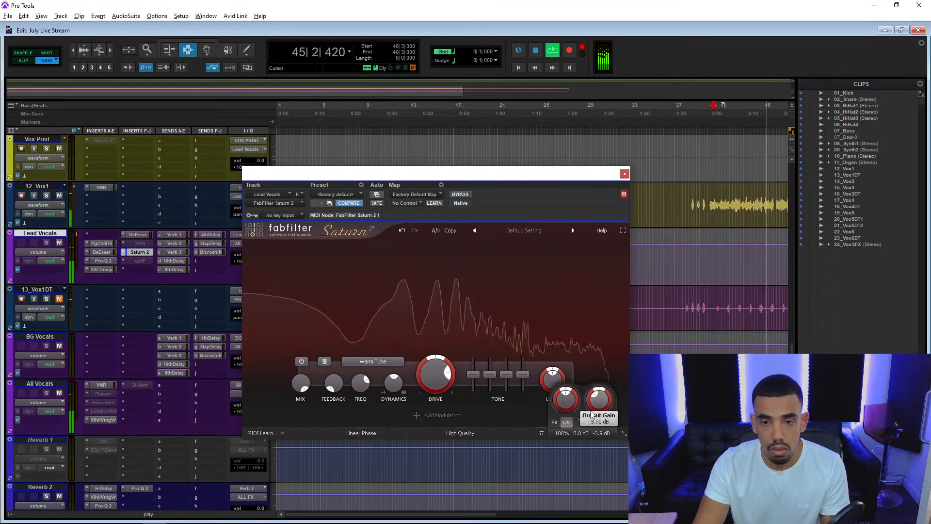
{"action": "left_click_drag", "start_coordinate": [436, 384], "coordinate": [436, 390]}
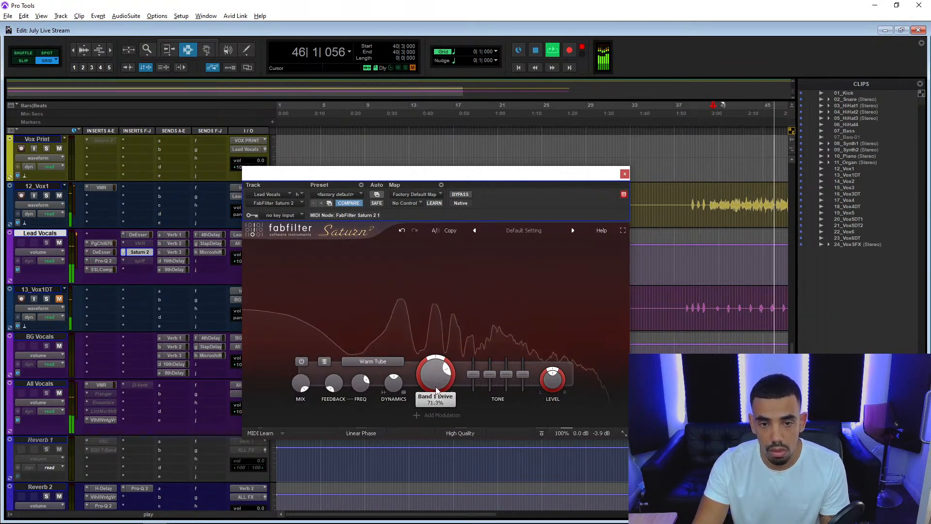
Set Saturn 2's output gain to -1.95 dB and its mix to about 85%, comparing the result with the bypassed sound.
{"action": "mouse_move", "coordinate": [601, 435]}
{"action": "left_click_drag", "start_coordinate": [599, 400], "coordinate": [598, 393]}
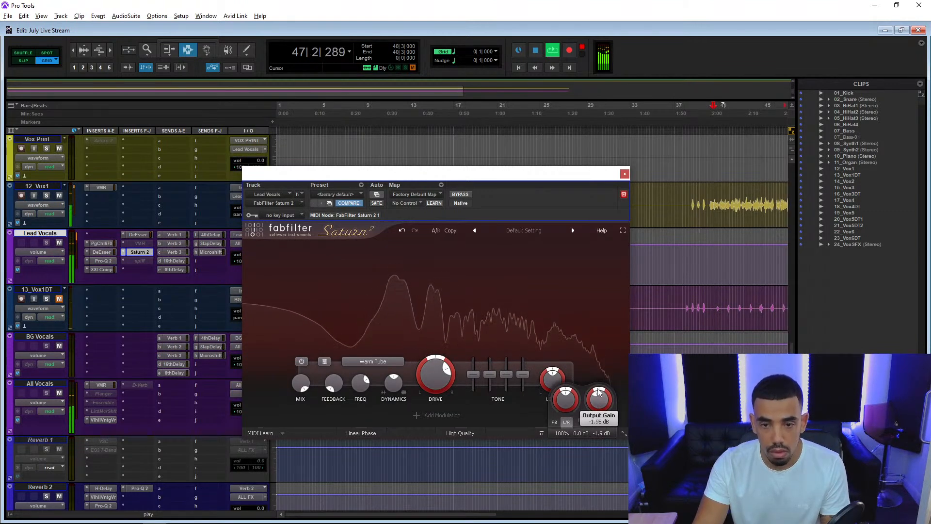
{"action": "left_click_drag", "start_coordinate": [596, 422], "coordinate": [566, 421]}
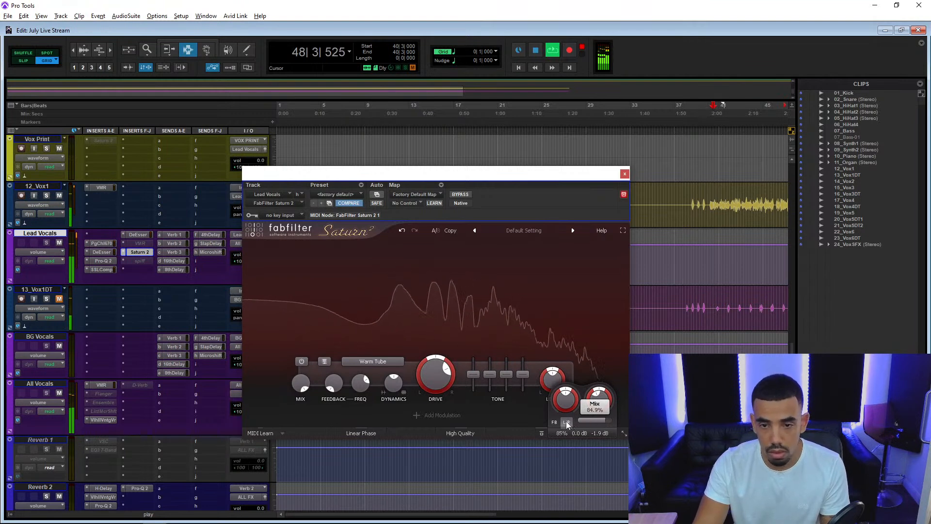
{"action": "left_click", "coordinate": [464, 196]}
{"action": "left_click", "coordinate": [464, 196]}
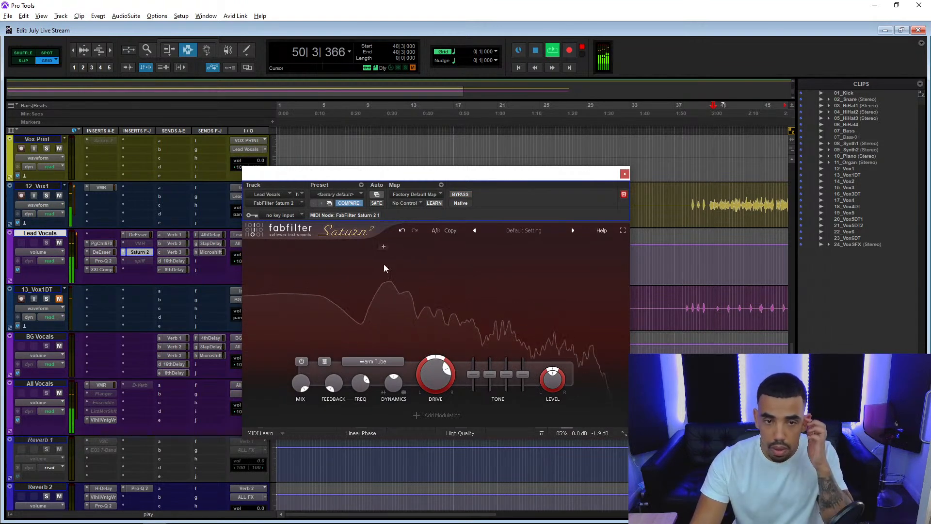
Split Saturn 2 into three frequency bands, with the first crossover below 347 Hz and the second at about 460 Hz.
{"action": "left_click", "coordinate": [414, 252]}
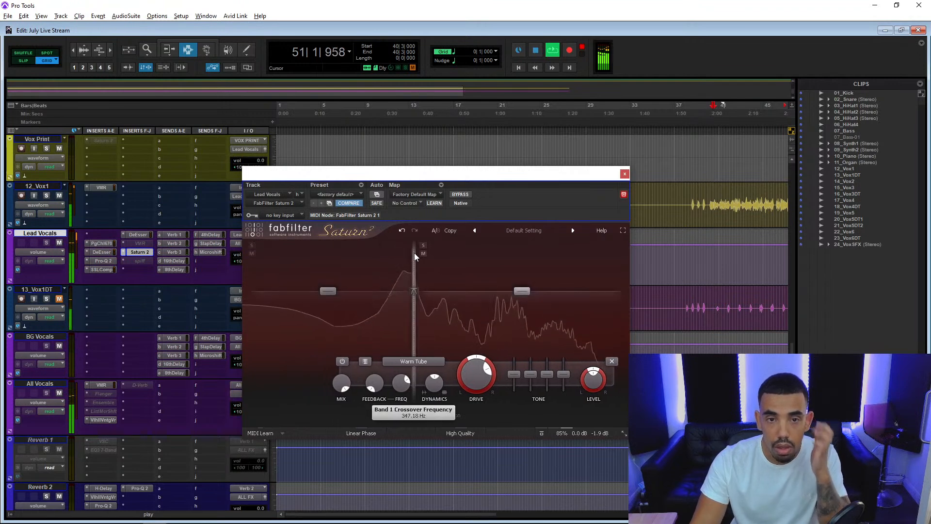
{"action": "left_click_drag", "start_coordinate": [416, 261], "coordinate": [390, 264]}
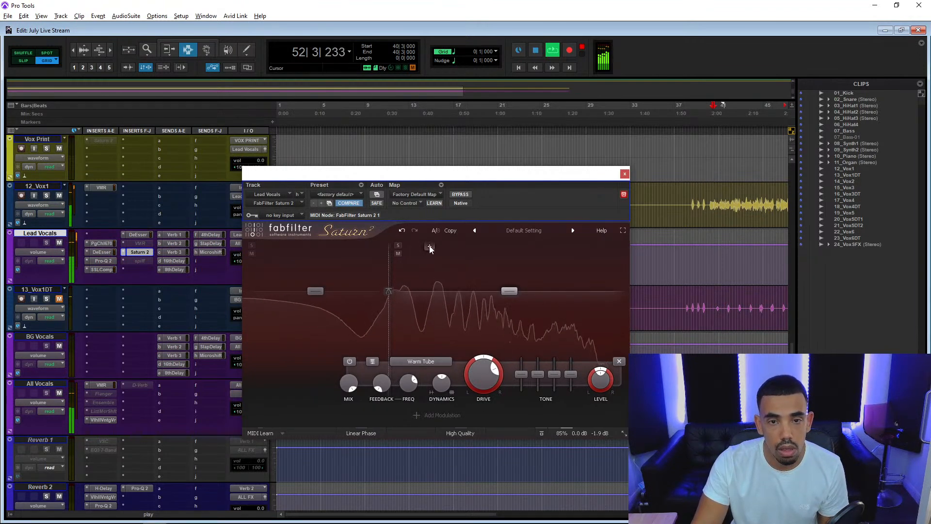
{"action": "left_click", "coordinate": [432, 252]}
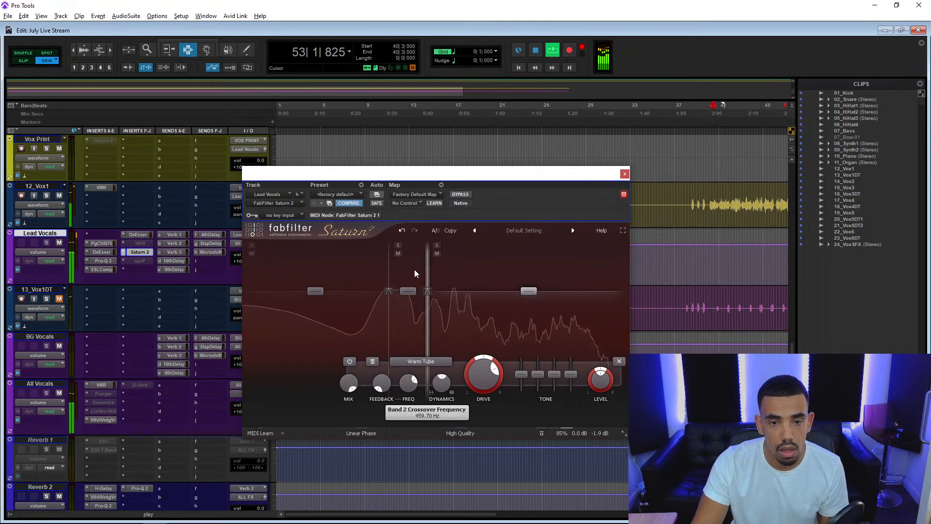
Reduce the drive of Saturn 2's middle band to a low amount, well below that of the outer bands.
{"action": "left_click", "coordinate": [397, 294]}
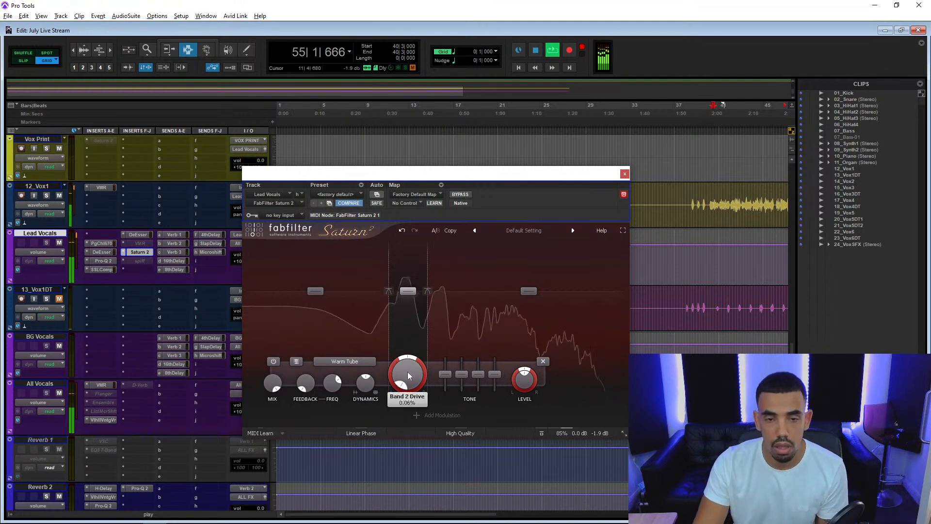
{"action": "mouse_move", "coordinate": [408, 372]}
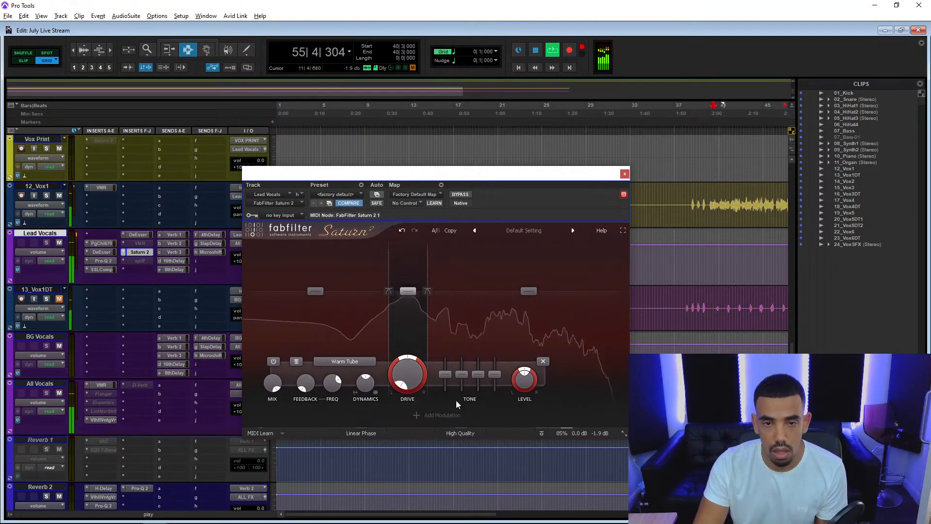
{"action": "left_click_drag", "start_coordinate": [409, 372], "coordinate": [402, 337]}
Replay the section from about bar 40 and compare the lead vocals with Saturn 2 bypassed and active.
{"action": "key", "text": "space"}
{"action": "key", "text": "space"}
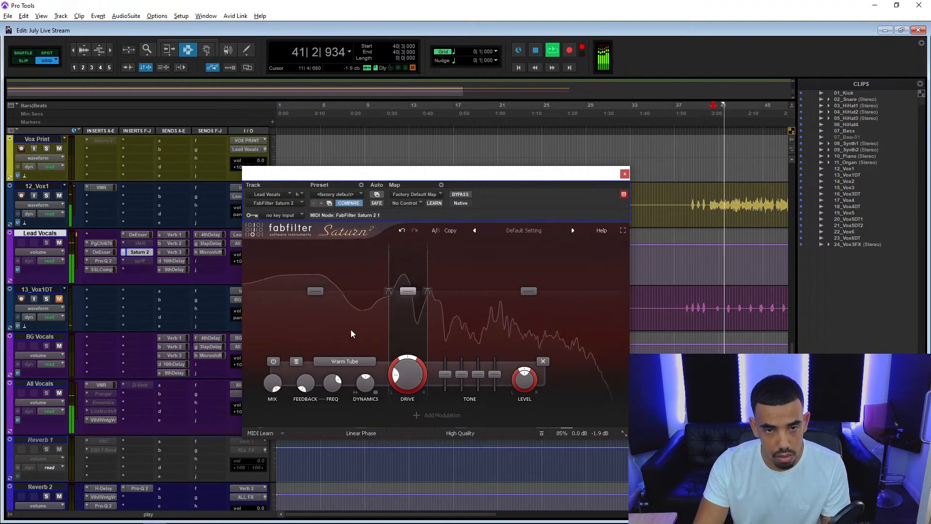
{"action": "left_click", "coordinate": [461, 194]}
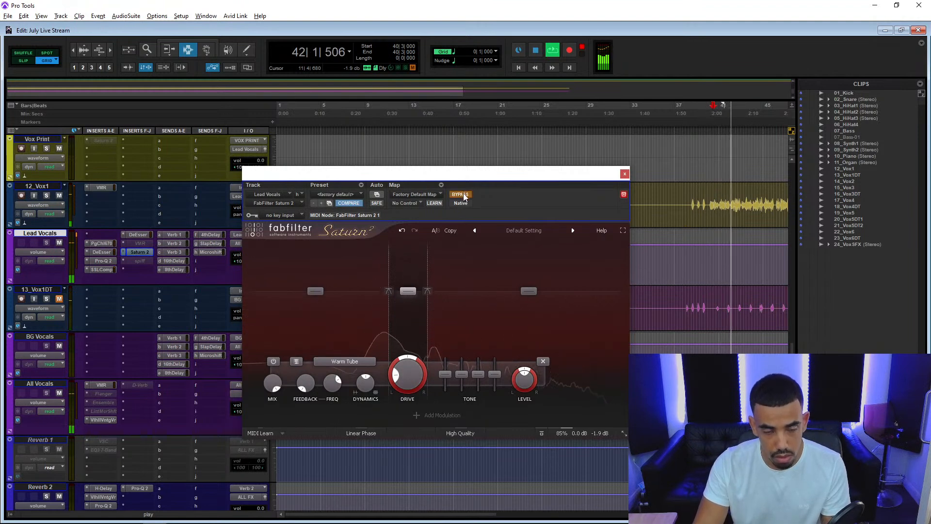
{"action": "left_click", "coordinate": [461, 195]}
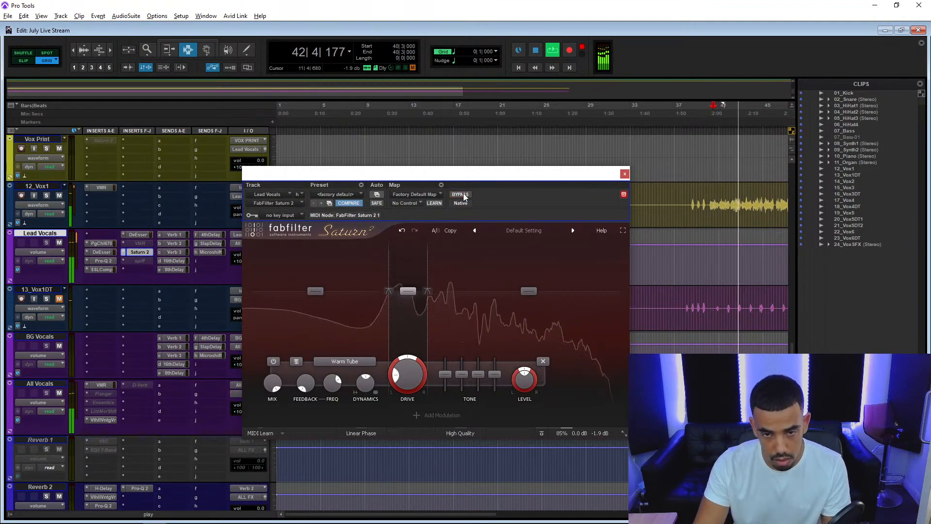
Fine-tune the tone of Saturn 2's middle and upper bands and lower the output gain to -2.2 dB.
{"action": "mouse_move", "coordinate": [494, 374]}
{"action": "left_mouse_down"}
{"action": "mouse_move", "coordinate": [503, 318]}
{"action": "mouse_move", "coordinate": [494, 374]}
{"action": "left_mouse_up"}
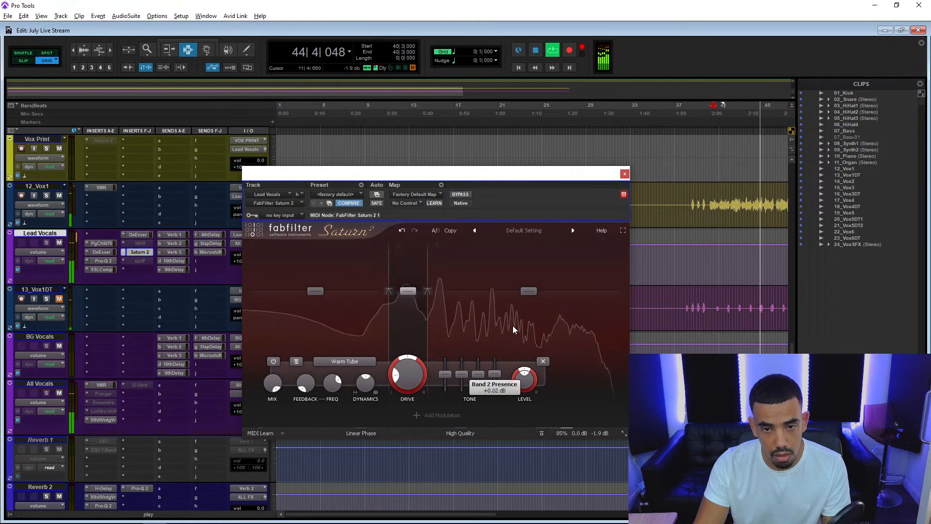
{"action": "left_click_drag", "start_coordinate": [571, 374], "coordinate": [539, 373]}
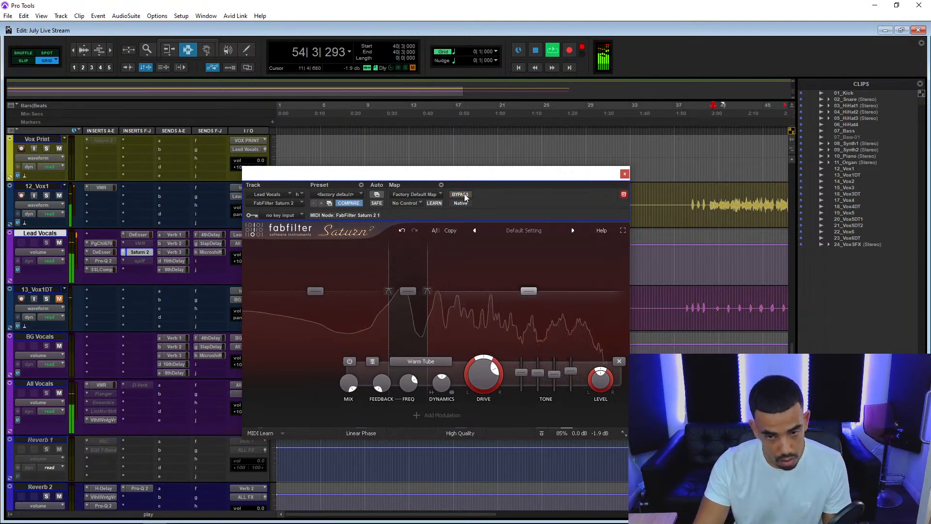
{"action": "mouse_move", "coordinate": [599, 434]}
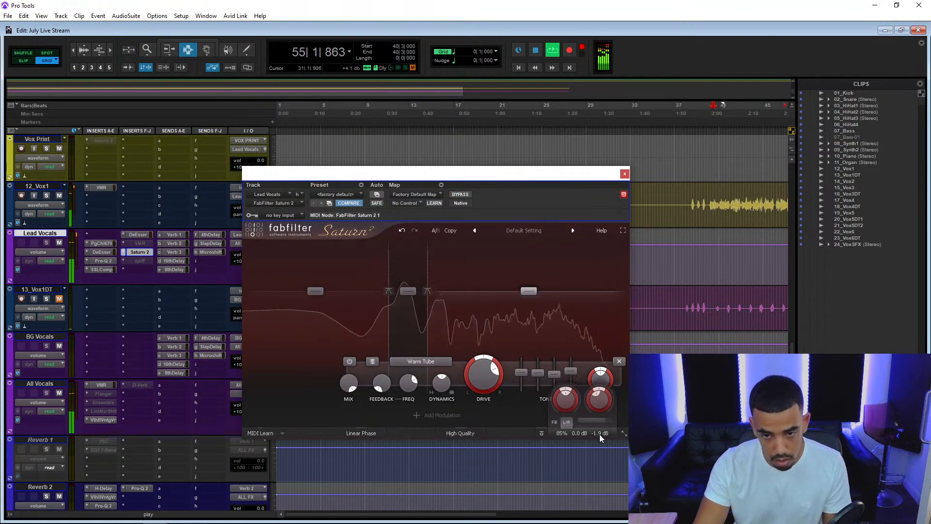
{"action": "left_click_drag", "start_coordinate": [597, 402], "coordinate": [598, 407]}
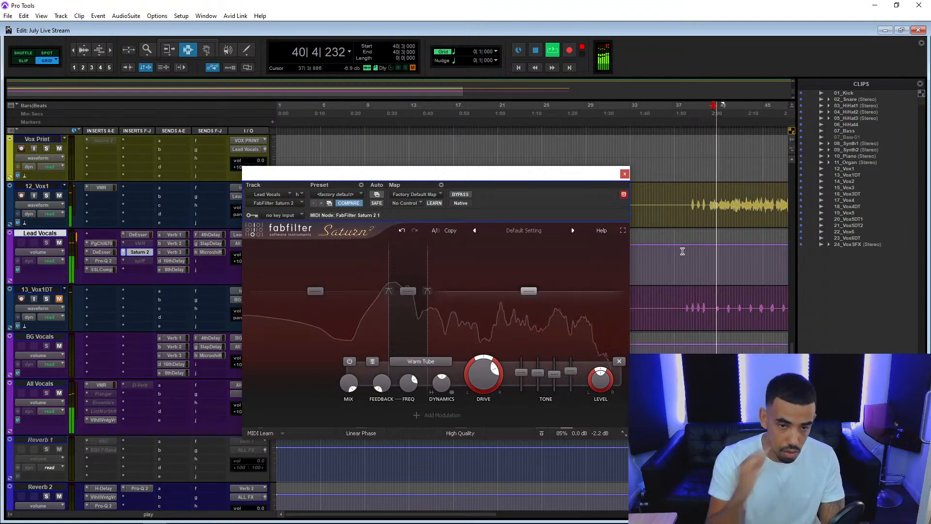
{"action": "mouse_move", "coordinate": [601, 435]}
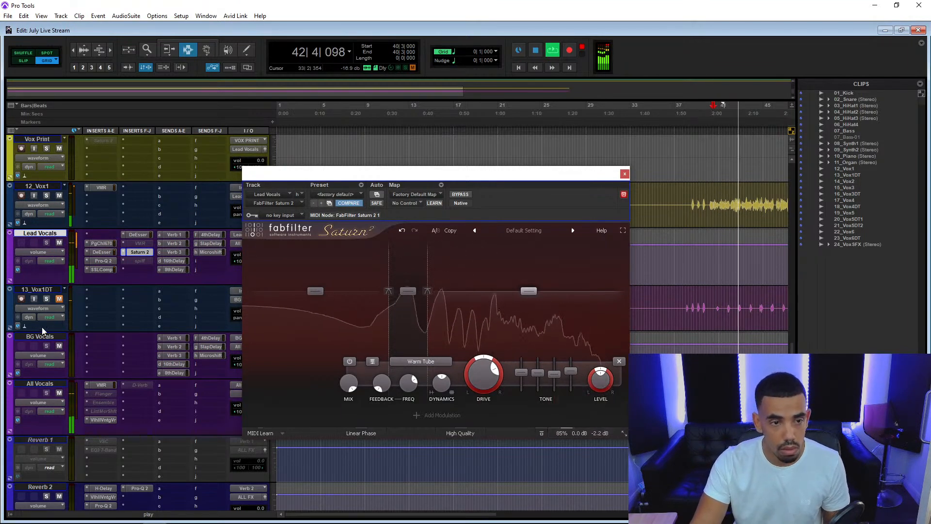
Set the 10_Piano track's volume to -1.3 dB and the 11_Organ track's volume to -6.2 dB during playback.
{"action": "scroll", "coordinate": [42, 331], "scroll_direction": "up", "scroll_amount": 6}
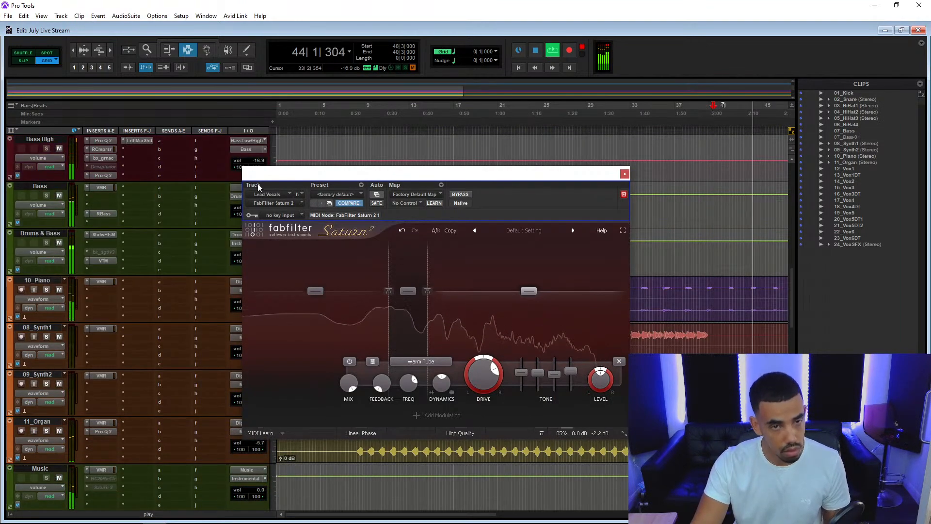
{"action": "left_click_drag", "start_coordinate": [257, 190], "coordinate": [437, 208]}
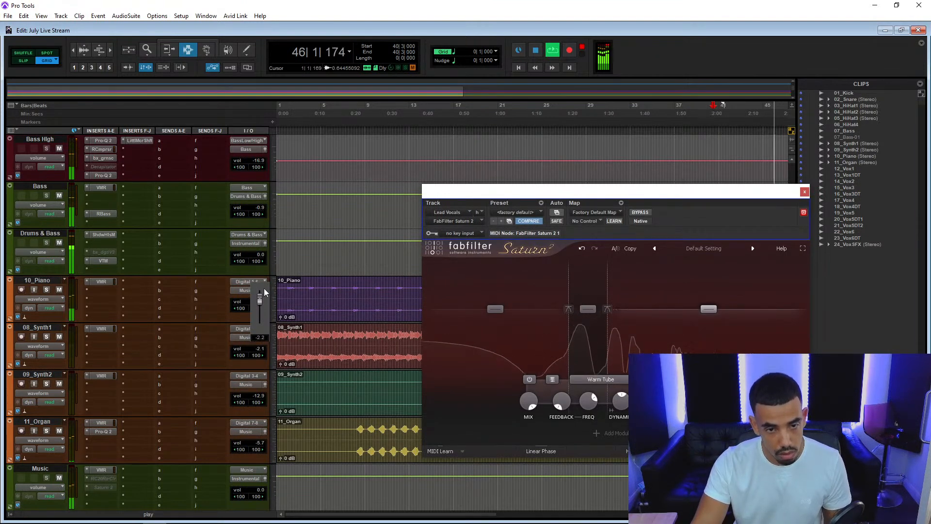
{"action": "left_click_drag", "start_coordinate": [265, 281], "coordinate": [266, 281]}
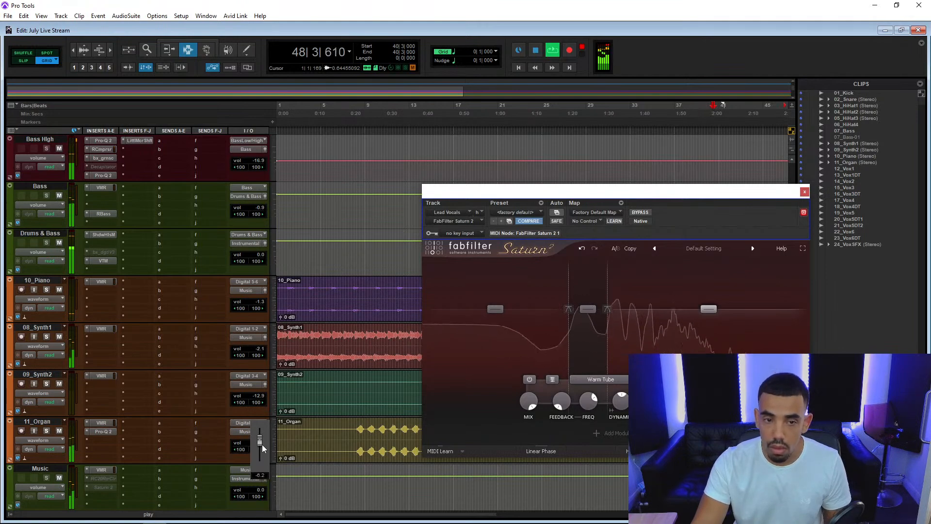
{"action": "left_click_drag", "start_coordinate": [262, 444], "coordinate": [262, 444]}
Move the Saturn 2 window away from the clips and play the song from about bar 39.
{"action": "left_click_drag", "start_coordinate": [511, 195], "coordinate": [507, 451]}
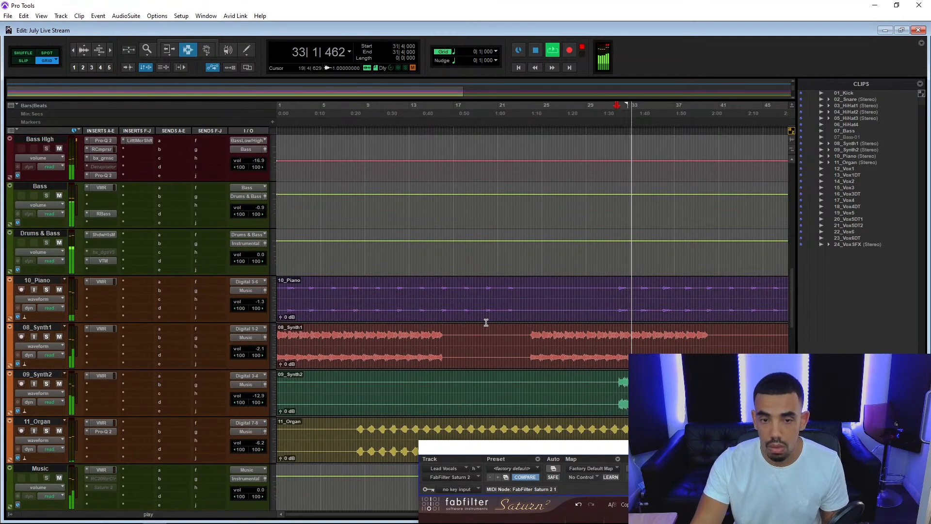
{"action": "key", "text": "r"}
{"action": "key", "text": "r"}
{"action": "key", "text": "t"}
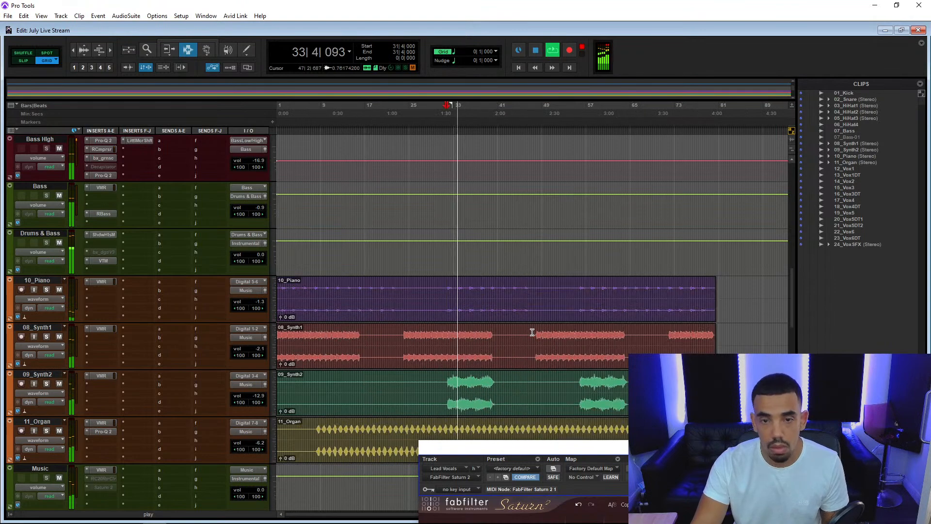
{"action": "key", "text": "space"}
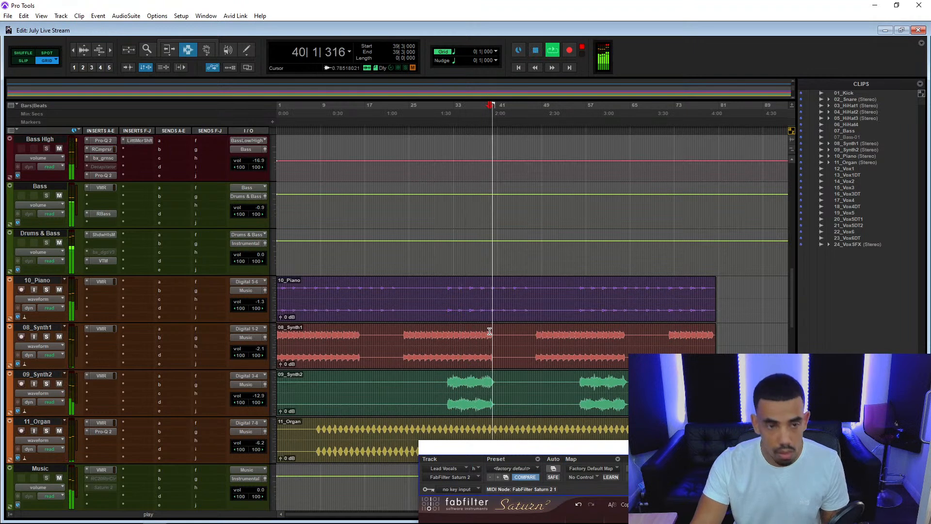
Set the 10_Piano track's volume to -1.1 dB during playback.
{"action": "left_click", "coordinate": [262, 300]}
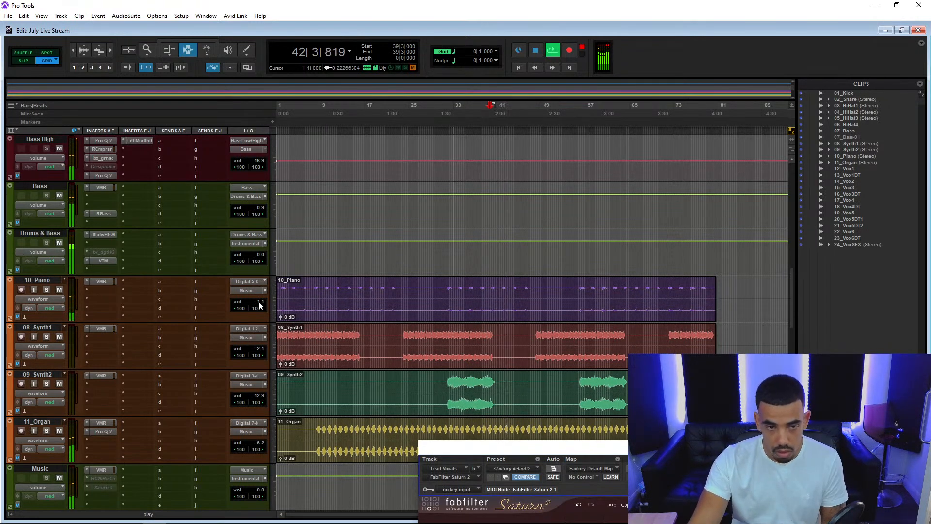
{"action": "left_click", "coordinate": [99, 290]}
{"action": "left_click", "coordinate": [124, 305]}
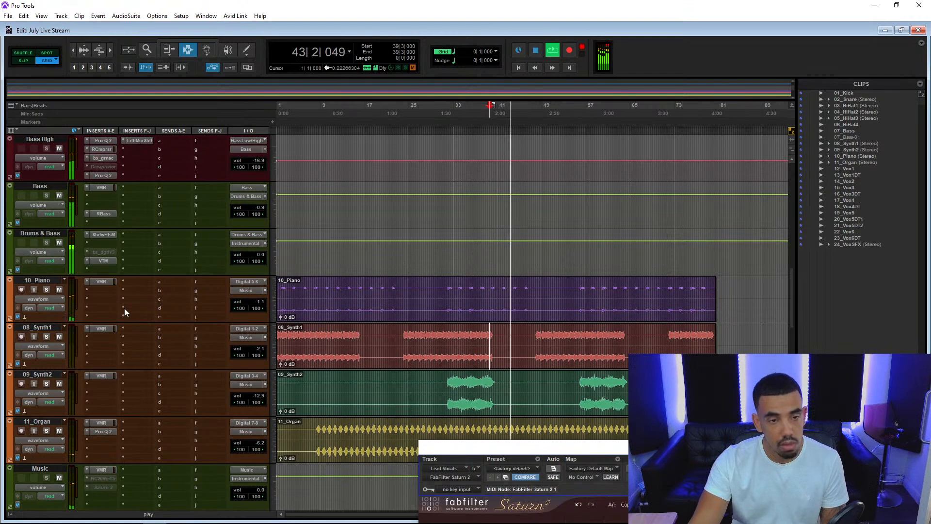
Insert FabFilter Pro-Q 2 on the 10_Piano track and move its window clear so the whole EQ display can be edited.
{"action": "type", "text": "pro"}
{"action": "key", "text": "Down"}
{"action": "key", "text": "Down"}
{"action": "key", "text": "Down"}
{"action": "key", "text": "Down"}
{"action": "key", "text": "Down"}
{"action": "key", "text": "Down"}
{"action": "key", "text": "Down"}
{"action": "key", "text": "Down"}
{"action": "key", "text": "Return"}
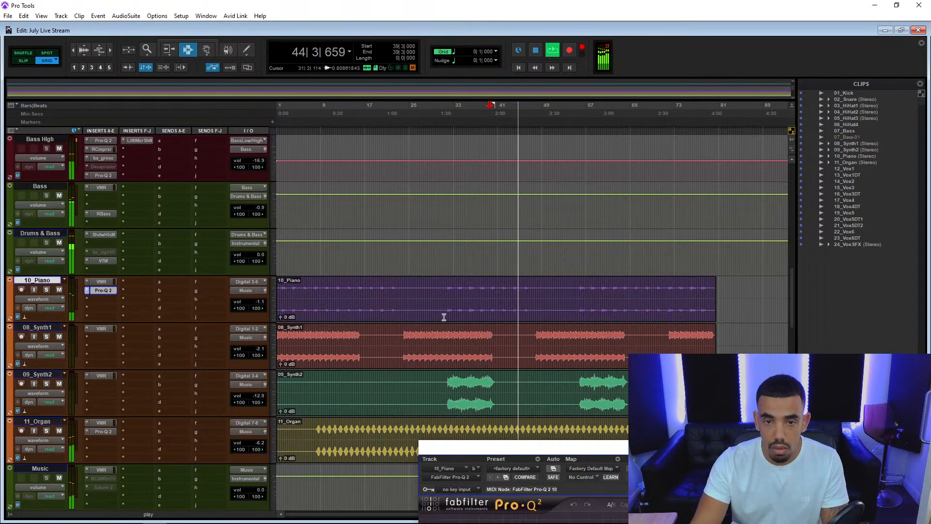
{"action": "left_click_drag", "start_coordinate": [566, 448], "coordinate": [407, 119]}
Boost the piano by 3 dB with a wide bell at about 2.45 kHz in Pro-Q 2 and close the plug-in.
{"action": "left_click_drag", "start_coordinate": [486, 263], "coordinate": [529, 246]}
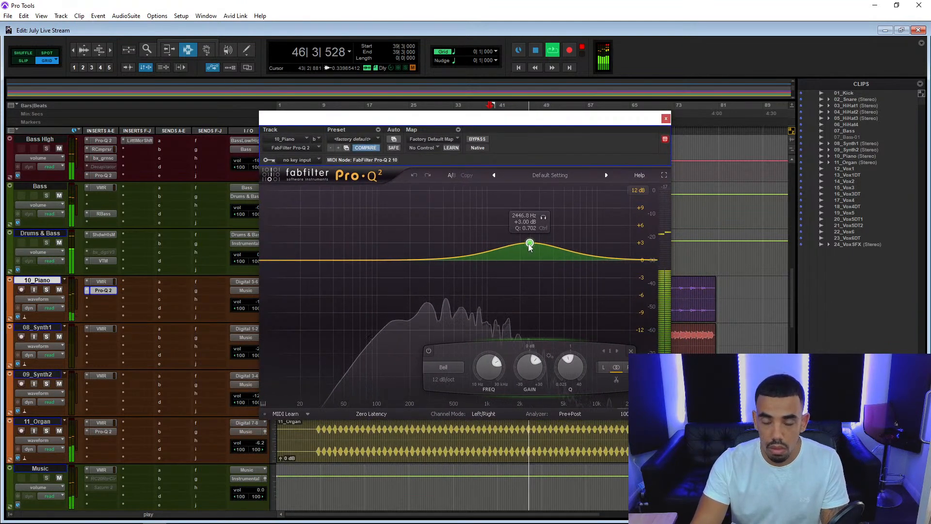
{"action": "scroll", "coordinate": [215, 295], "scroll_direction": "up", "scroll_amount": 5}
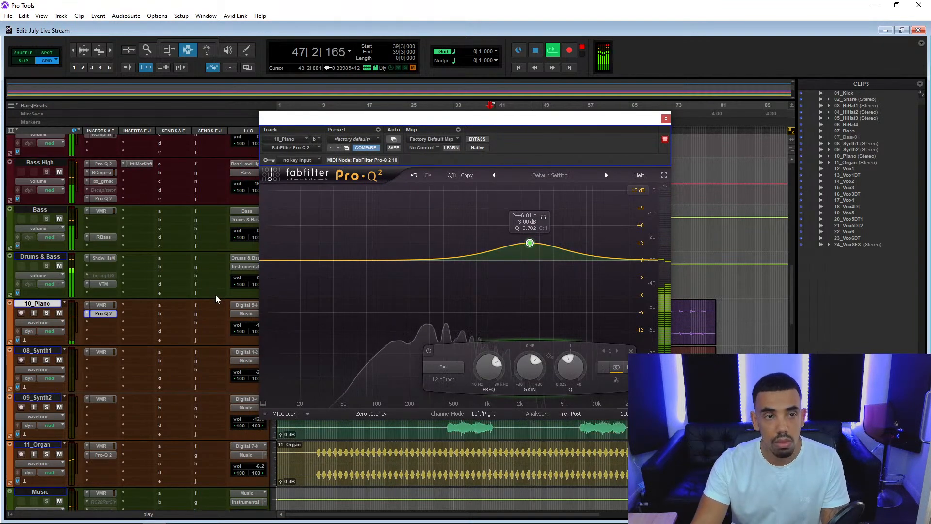
{"action": "left_click", "coordinate": [666, 119]}
Lower the 02_Snare track's volume to -3.4 dB during playback, briefly muting the snare to compare.
{"action": "scroll", "coordinate": [85, 281], "scroll_direction": "up", "scroll_amount": 10}
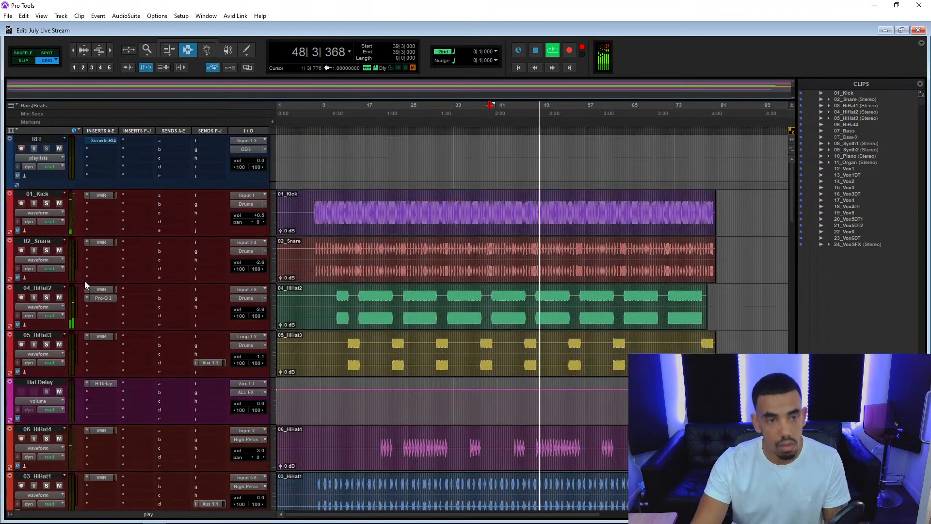
{"action": "left_click_drag", "start_coordinate": [261, 260], "coordinate": [266, 264]}
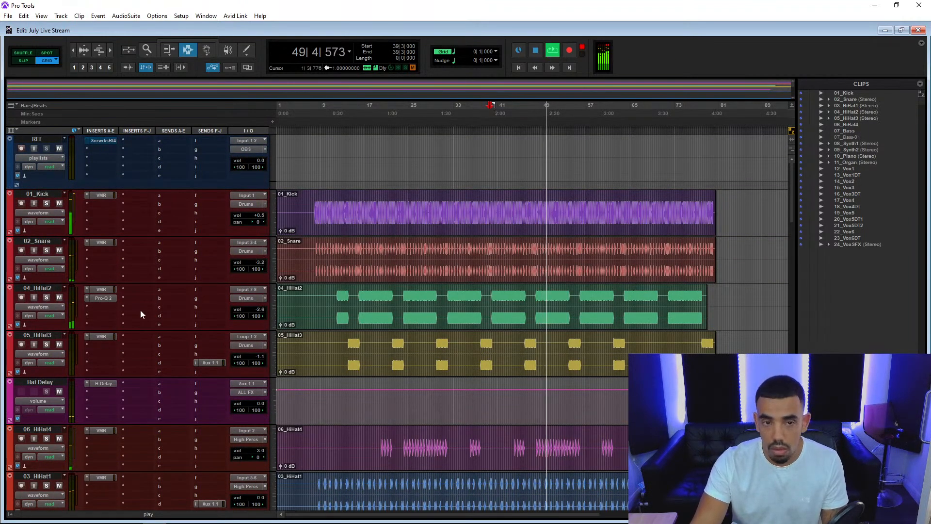
{"action": "left_click", "coordinate": [58, 250]}
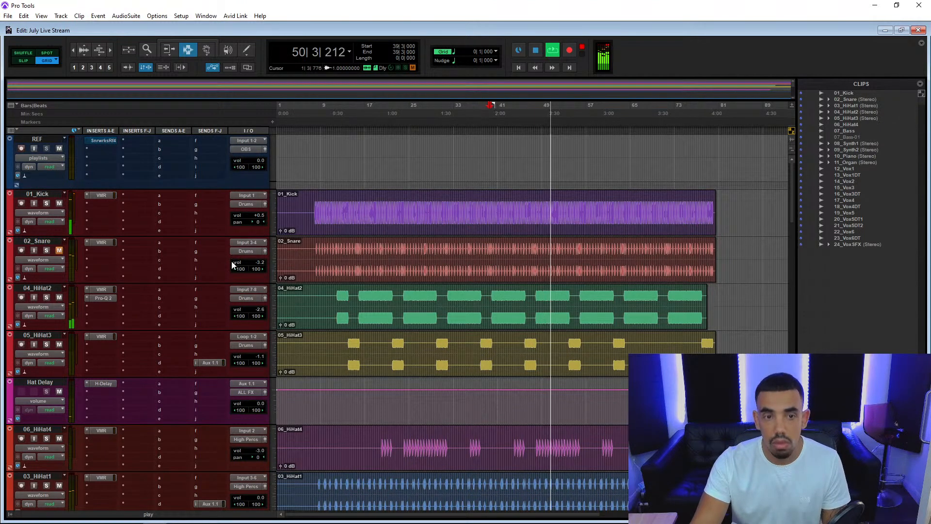
{"action": "left_click", "coordinate": [59, 250]}
{"action": "left_click_drag", "start_coordinate": [260, 265], "coordinate": [264, 262]}
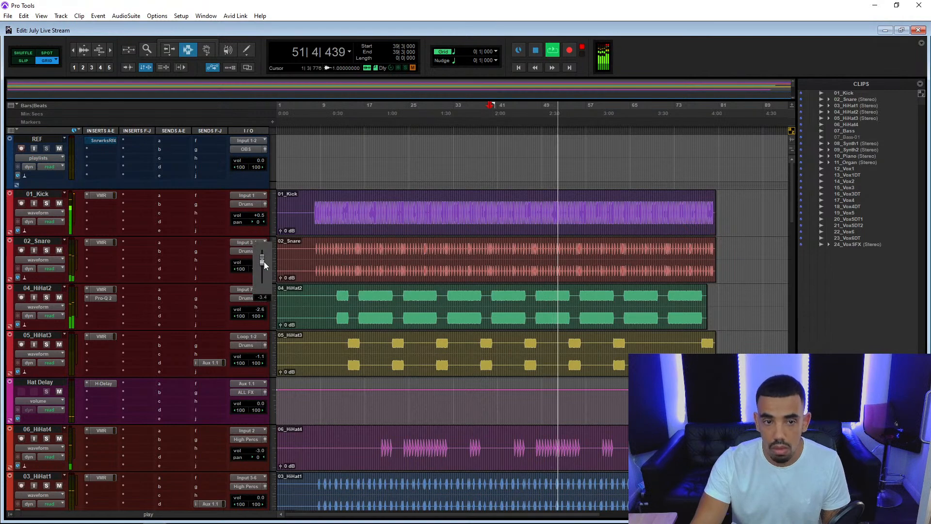
Reduce the global mix of Saturn 2 on the Lead Vocals track to 76% and close the plug-in.
{"action": "scroll", "coordinate": [214, 272], "scroll_direction": "down", "scroll_amount": 5}
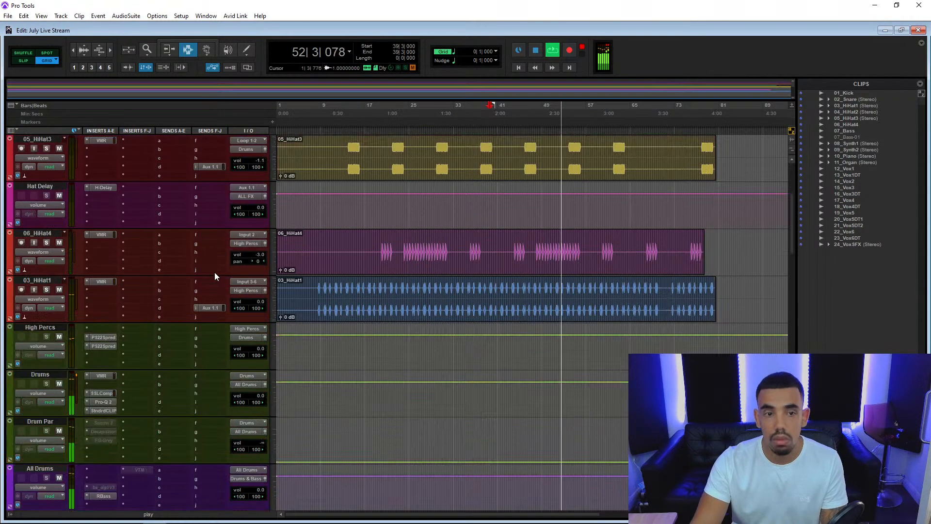
{"action": "scroll", "coordinate": [215, 276], "scroll_direction": "down", "scroll_amount": 3}
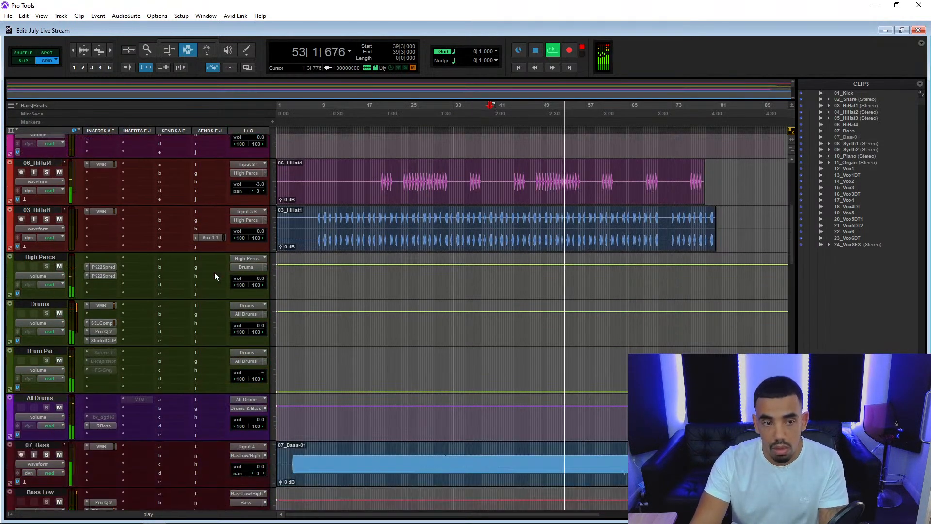
{"action": "scroll", "coordinate": [215, 275], "scroll_direction": "down", "scroll_amount": 7}
{"action": "scroll", "coordinate": [214, 272], "scroll_direction": "down", "scroll_amount": 6}
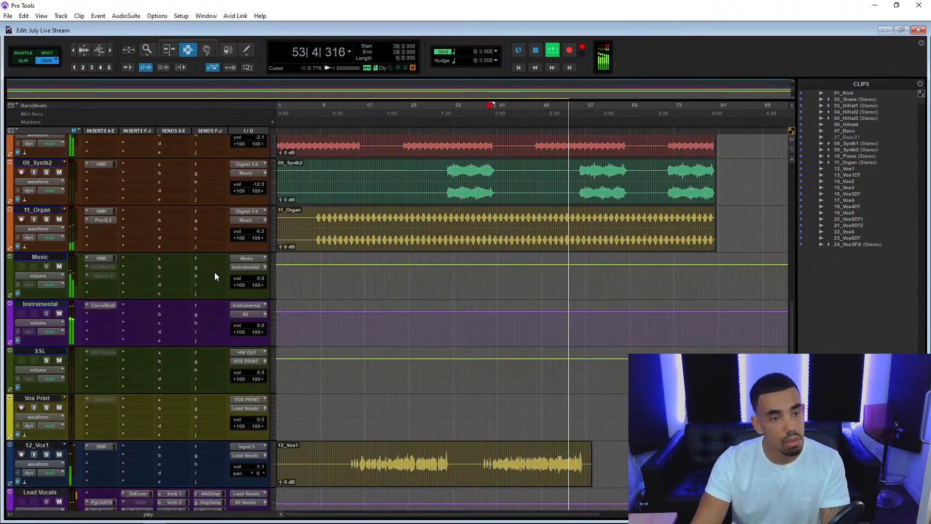
{"action": "scroll", "coordinate": [94, 307], "scroll_direction": "down", "scroll_amount": 1}
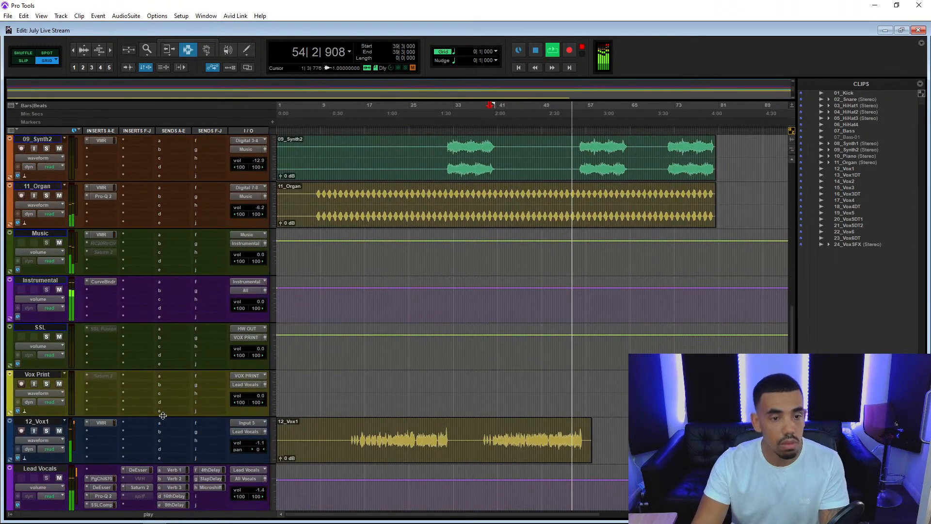
{"action": "left_click", "coordinate": [135, 486]}
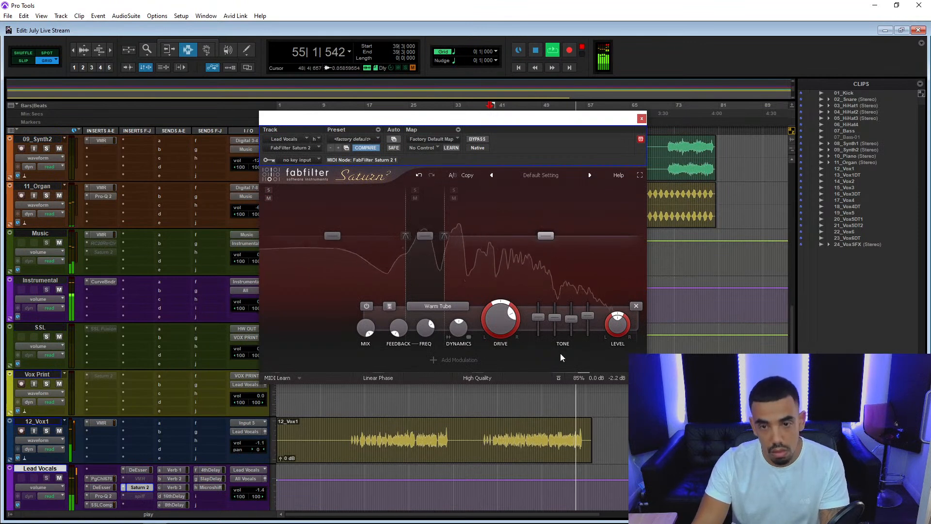
{"action": "left_click_drag", "start_coordinate": [617, 362], "coordinate": [599, 368]}
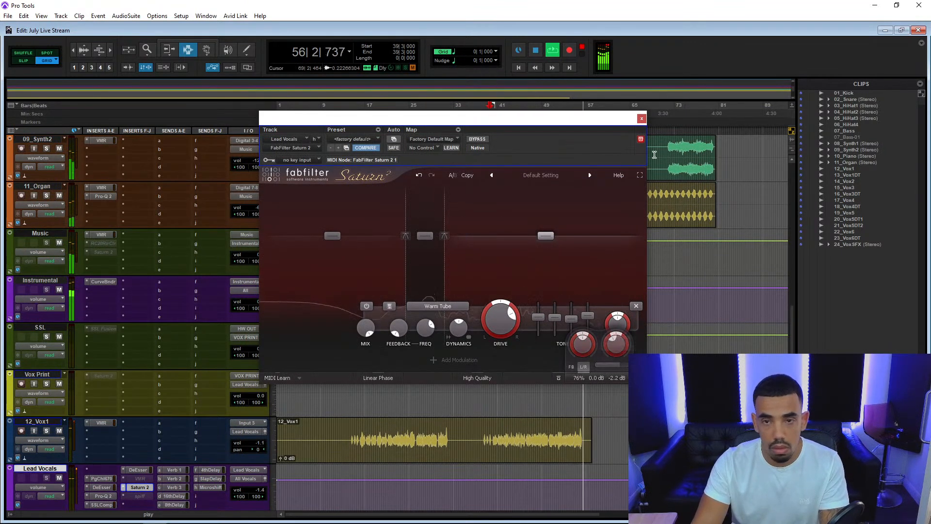
{"action": "left_click", "coordinate": [641, 118]}
Restart playback from bar 39 and insert The God Particle in the free third slot of inserts F-J on the All track.
{"action": "scroll", "coordinate": [138, 329], "scroll_direction": "down", "scroll_amount": 8}
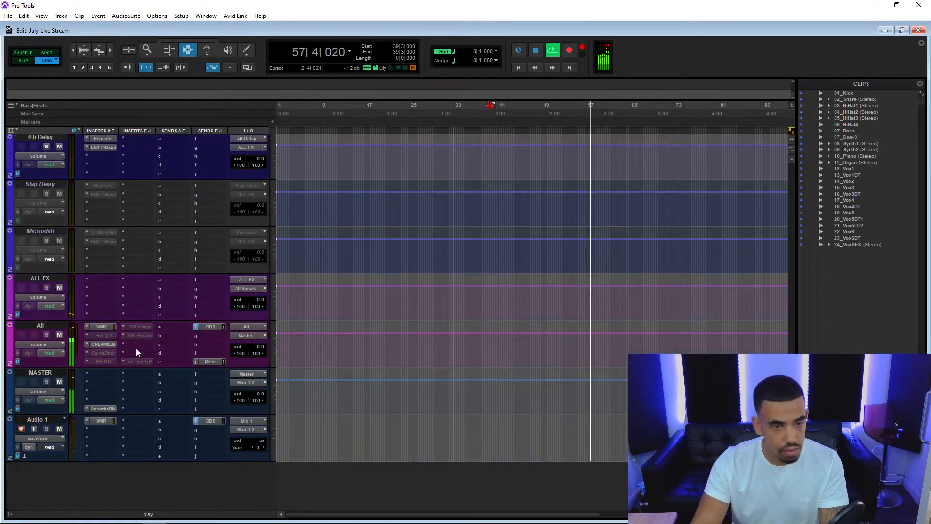
{"action": "key", "text": "space"}
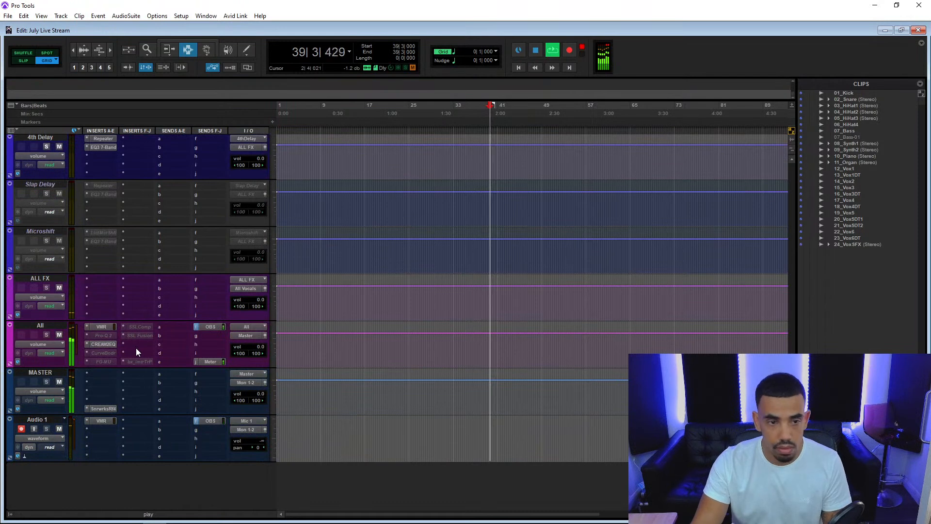
{"action": "left_click", "coordinate": [136, 348]}
{"action": "left_click", "coordinate": [150, 357]}
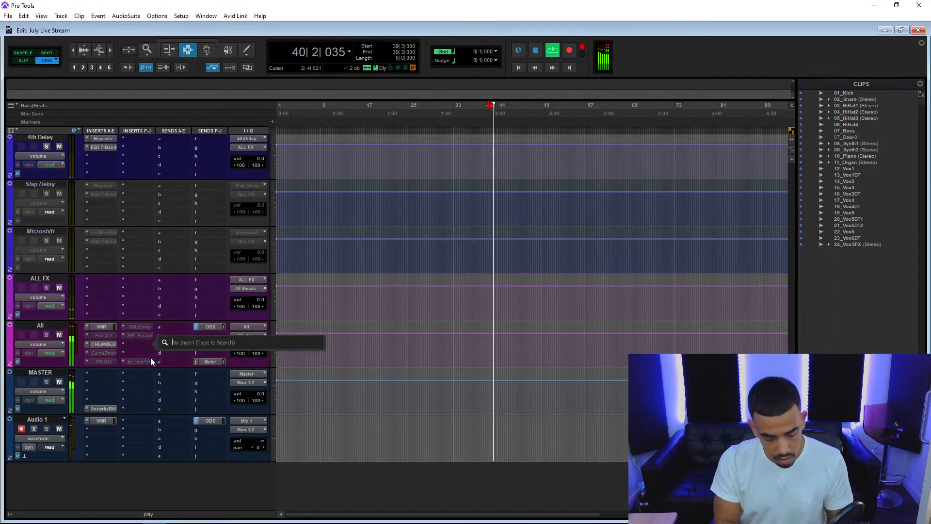
{"action": "type", "text": "god"}
{"action": "left_click", "coordinate": [196, 364]}
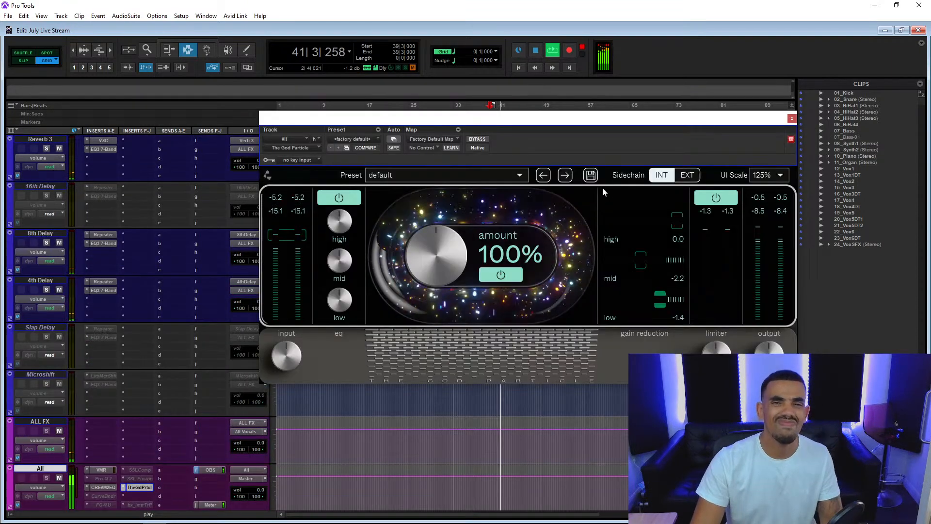
Turn off The God Particle's limiter, try its input level and boost its mid EQ by 1.9 dB.
{"action": "left_click", "coordinate": [718, 197]}
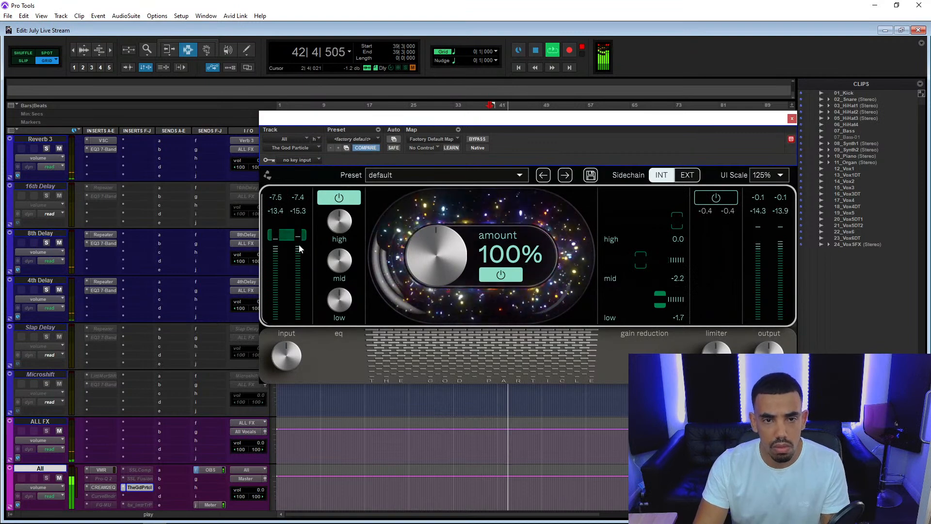
{"action": "mouse_move", "coordinate": [283, 369]}
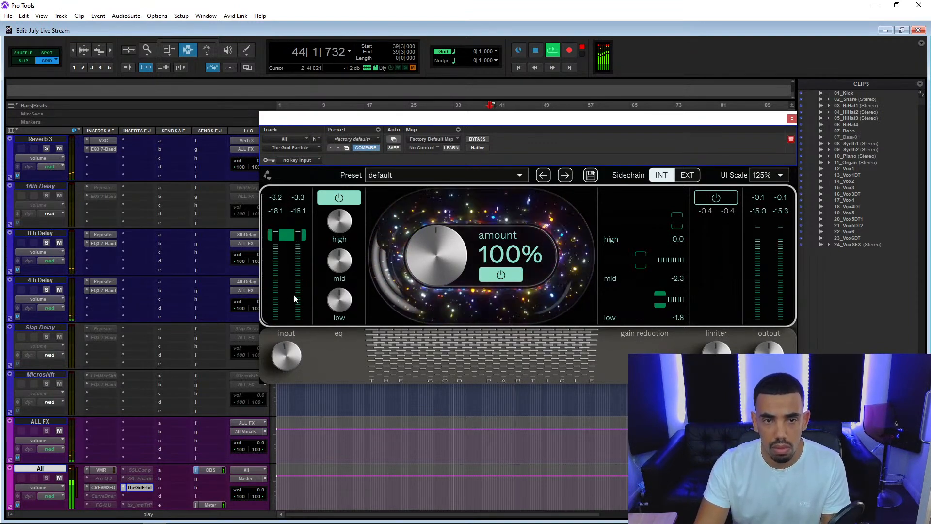
{"action": "left_click_drag", "start_coordinate": [284, 357], "coordinate": [276, 374]}
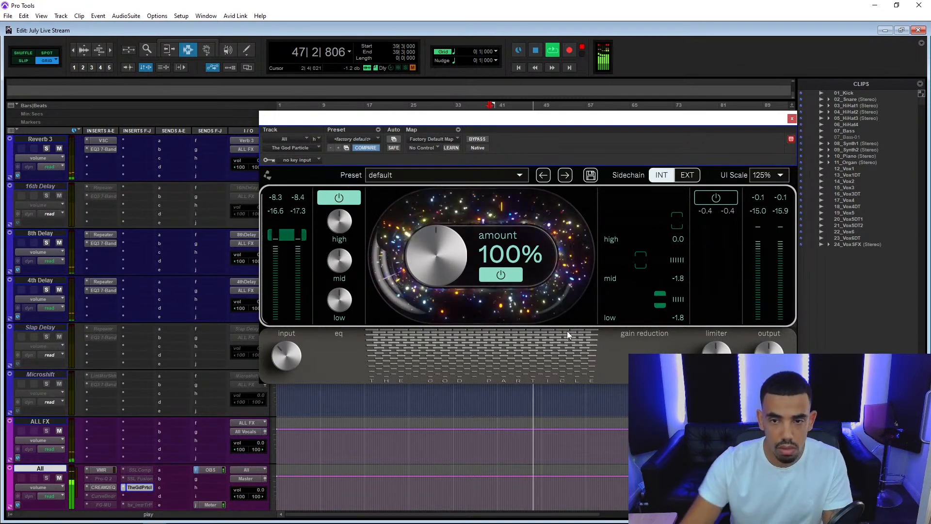
{"action": "left_click_drag", "start_coordinate": [337, 264], "coordinate": [337, 243]}
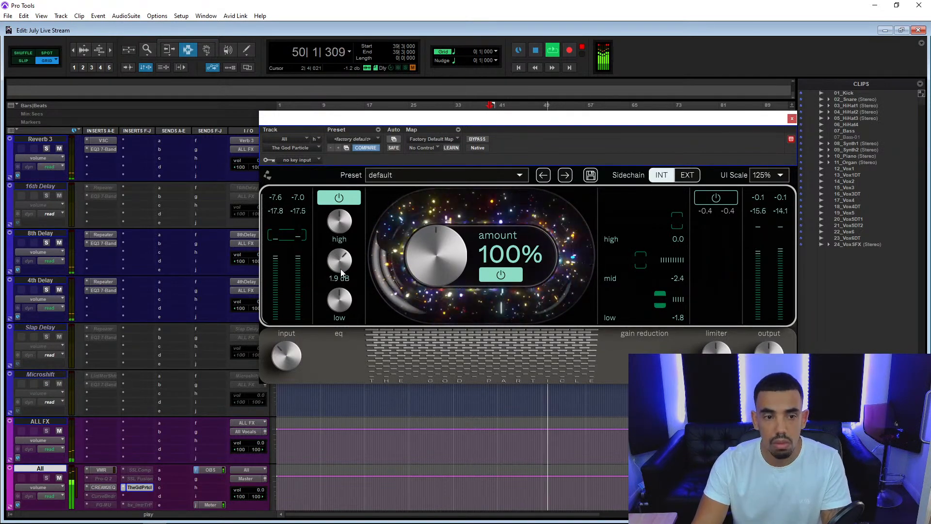
Activate the inactive Pro-Q 2 insert on the All track and open it.
{"action": "right_click", "coordinate": [105, 481]}
{"action": "left_click", "coordinate": [138, 430]}
{"action": "left_click", "coordinate": [101, 479]}
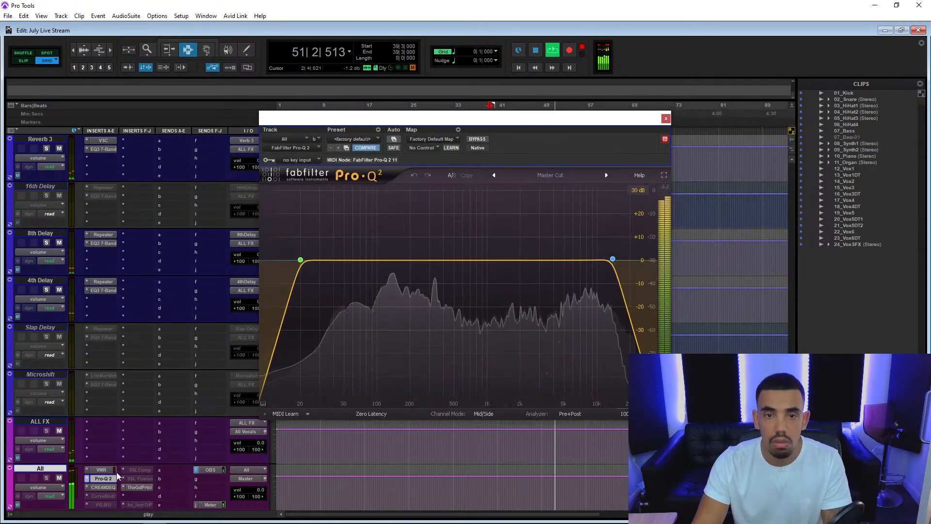
Add a 1.68 dB bell boost at about 1.36 kHz and a slight boost around 4 kHz in the All track's Pro-Q 2.
{"action": "left_click_drag", "start_coordinate": [478, 261], "coordinate": [516, 238]}
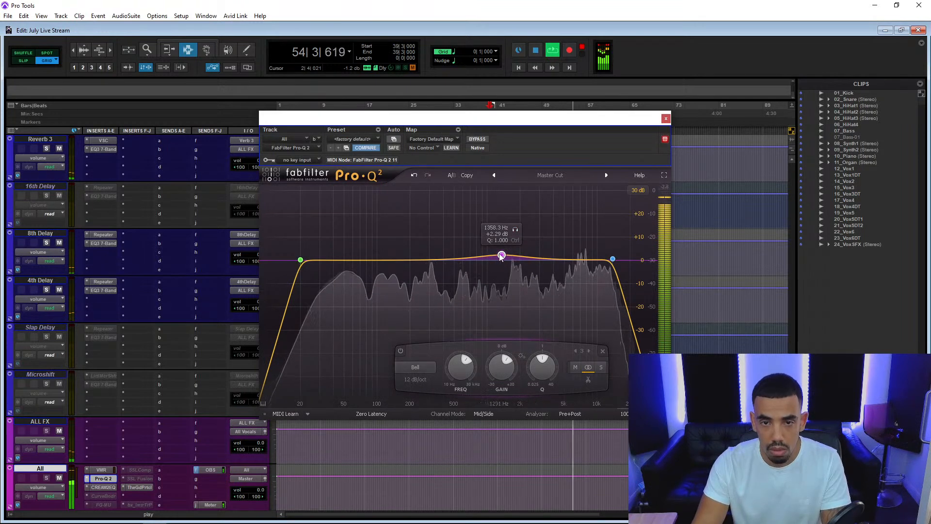
{"action": "left_click_drag", "start_coordinate": [498, 377], "coordinate": [496, 381]}
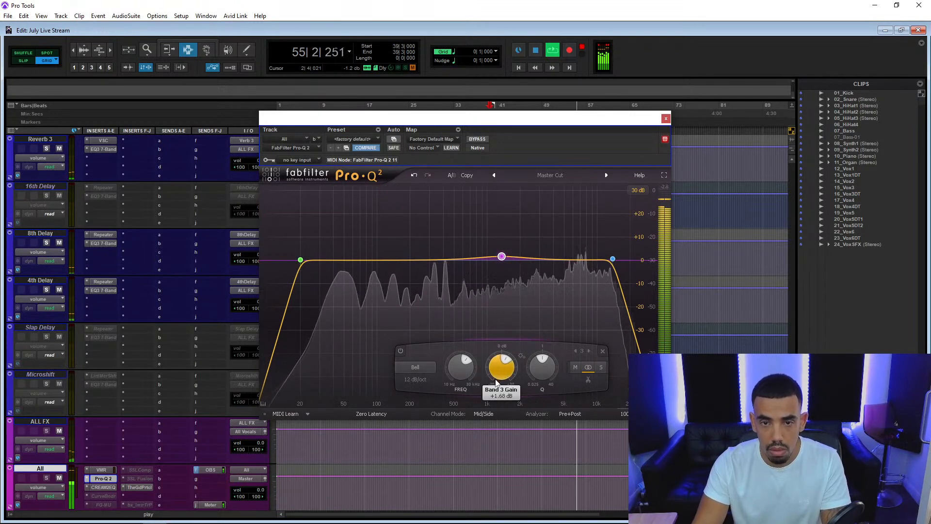
{"action": "left_click", "coordinate": [546, 256]}
{"action": "mouse_move", "coordinate": [547, 256]}
{"action": "left_mouse_down"}
{"action": "mouse_move", "coordinate": [546, 235]}
{"action": "mouse_move", "coordinate": [555, 259]}
{"action": "left_mouse_up"}
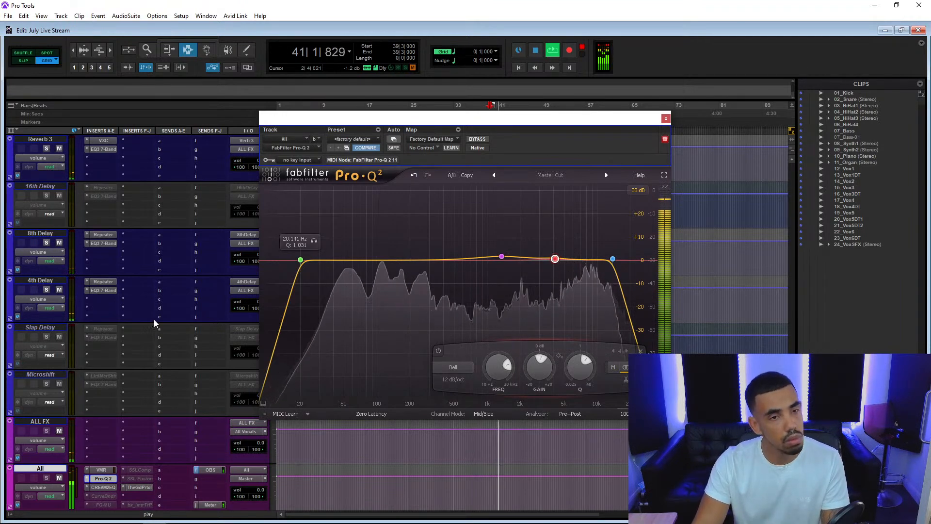
Move the Pro-Q 2 window off the volume controls and lower the 03_HiHat1 track's volume to -2.1 dB.
{"action": "scroll", "coordinate": [153, 319], "scroll_direction": "up", "scroll_amount": 10}
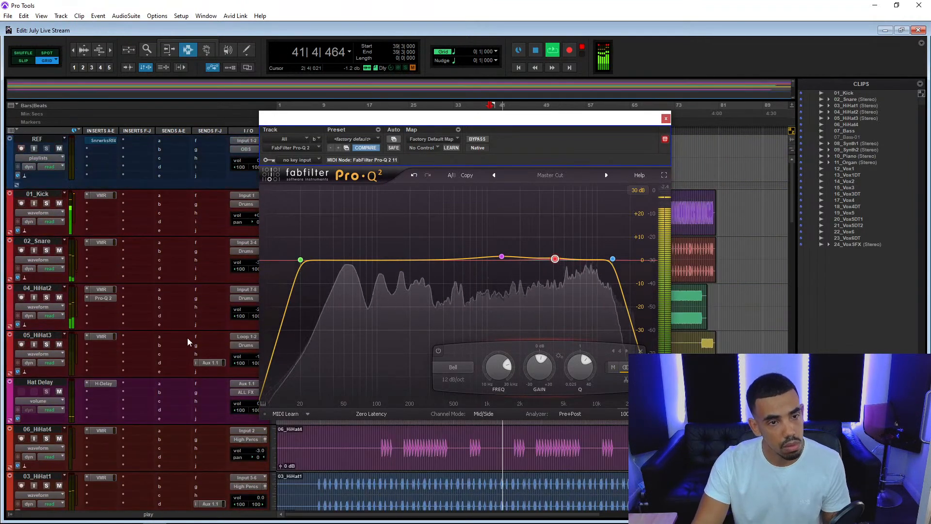
{"action": "scroll", "coordinate": [210, 357], "scroll_direction": "down", "scroll_amount": 3}
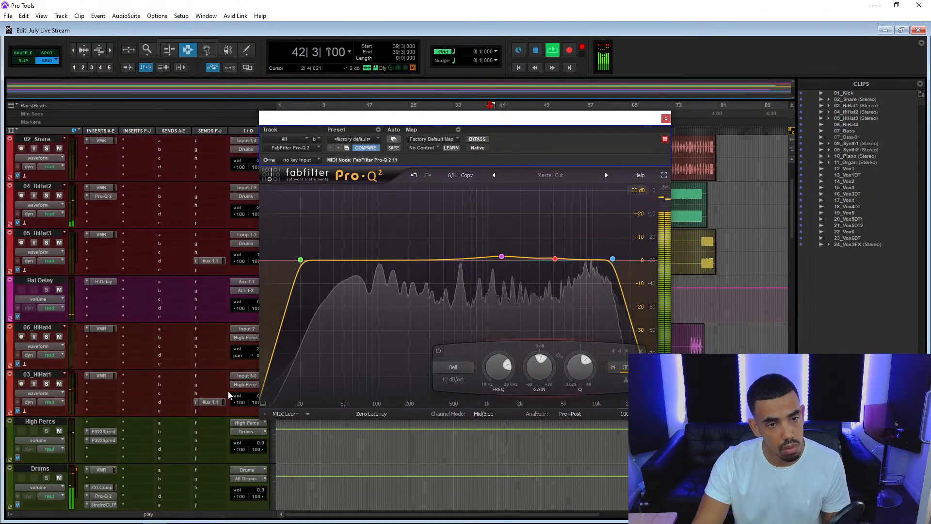
{"action": "left_click_drag", "start_coordinate": [326, 120], "coordinate": [384, 121]}
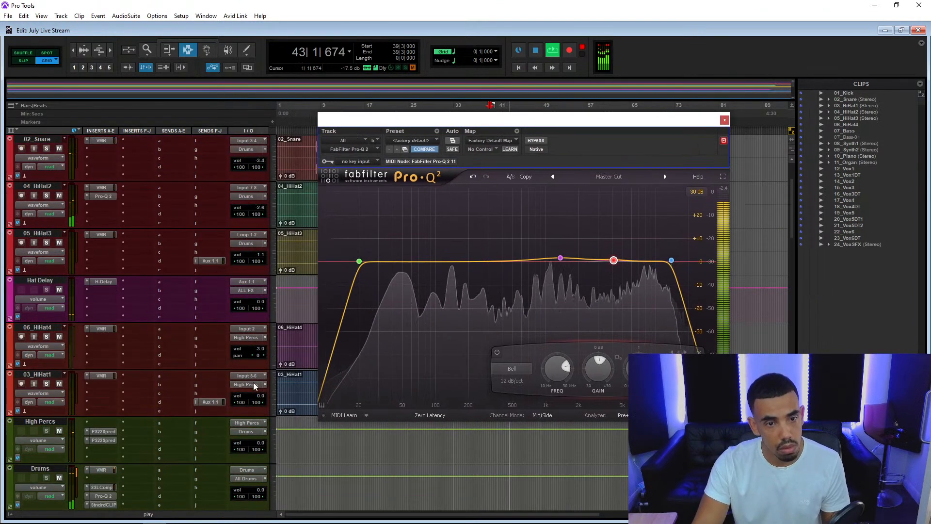
{"action": "left_click", "coordinate": [259, 397]}
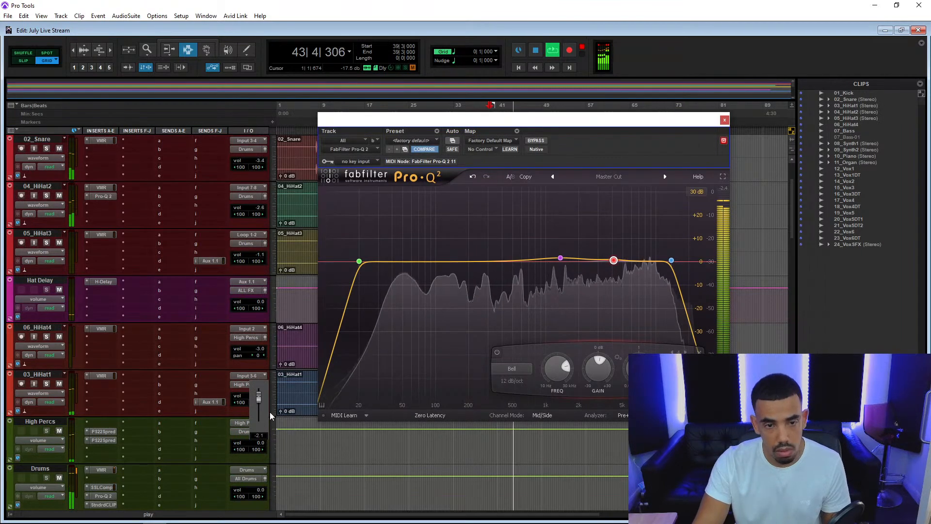
Activate the inactive Curve Bender insert on the All track and open it.
{"action": "scroll", "coordinate": [68, 441], "scroll_direction": "down", "scroll_amount": 10}
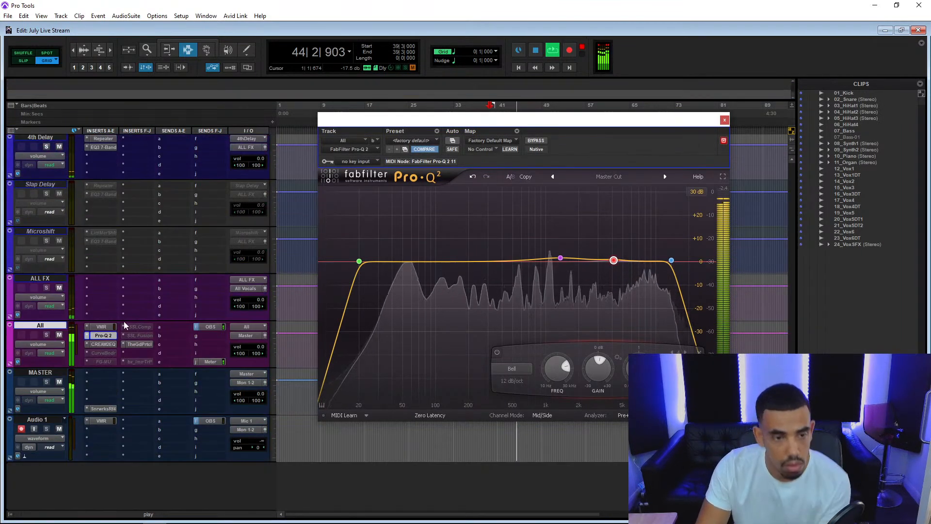
{"action": "right_click", "coordinate": [103, 351]}
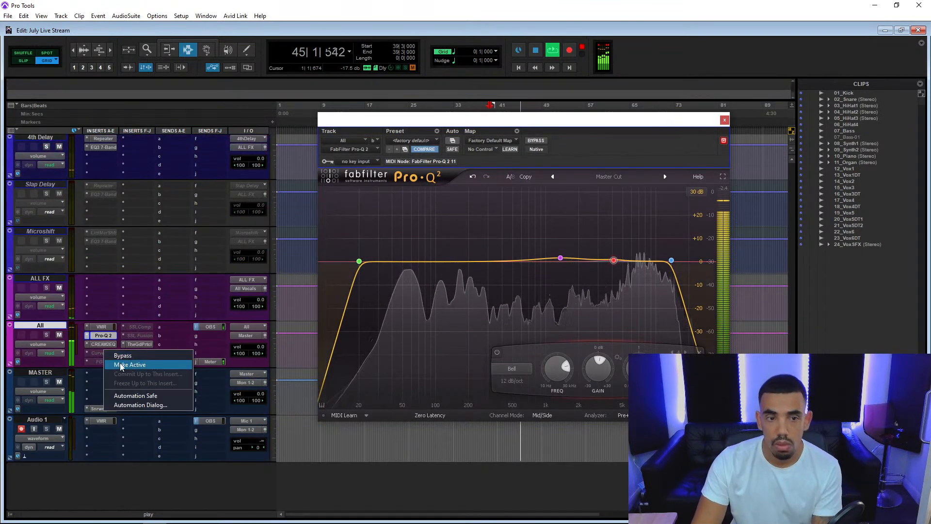
{"action": "left_click", "coordinate": [121, 363]}
{"action": "left_click", "coordinate": [103, 354]}
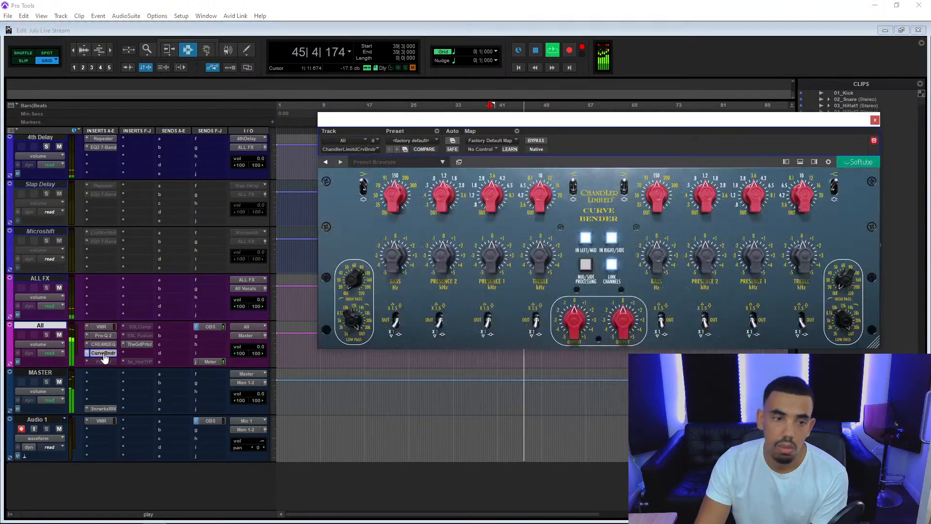
Engage the Curve Bender's treble and Presence 1 bands with gains of 2.5 dB and 0.5 dB.
{"action": "left_click_drag", "start_coordinate": [531, 209], "coordinate": [577, 136]}
{"action": "left_click_drag", "start_coordinate": [538, 258], "coordinate": [552, 234]}
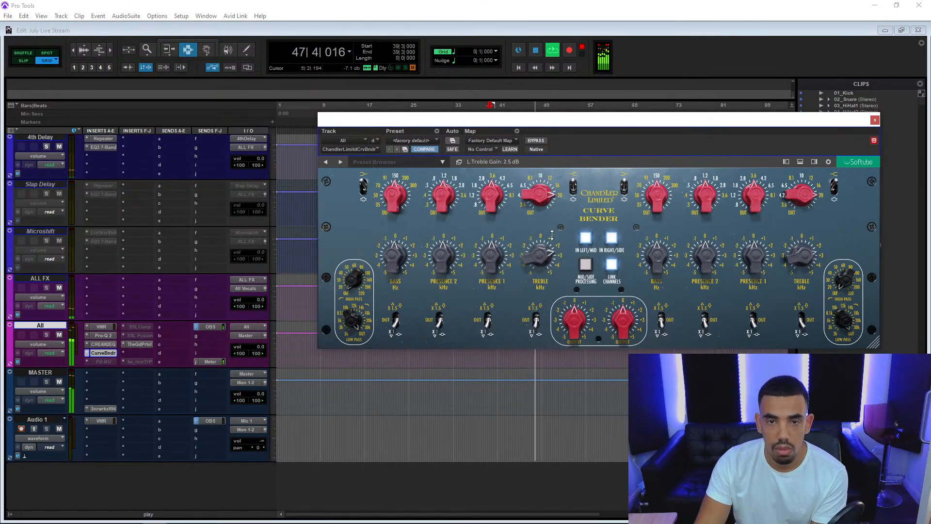
{"action": "left_click_drag", "start_coordinate": [509, 210], "coordinate": [505, 190]}
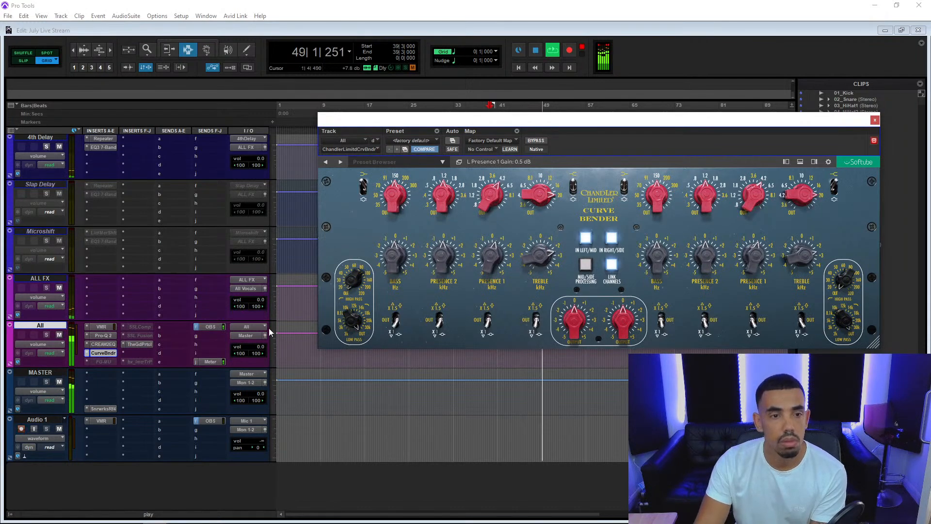
{"action": "scroll", "coordinate": [78, 357], "scroll_direction": "up", "scroll_amount": 15}
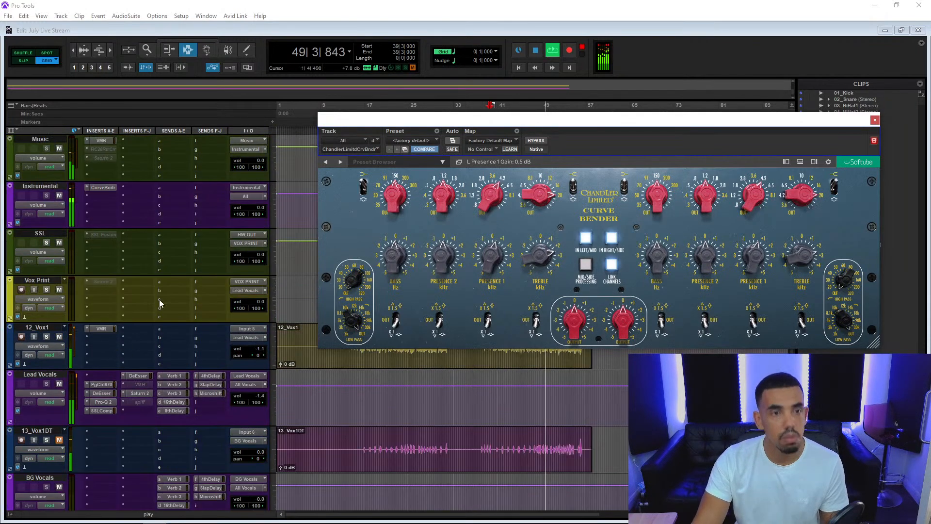
Open the Lead Vocals track's Verb 3 send and lower the track's volume to -2.0 dB.
{"action": "scroll", "coordinate": [160, 303], "scroll_direction": "up", "scroll_amount": 5}
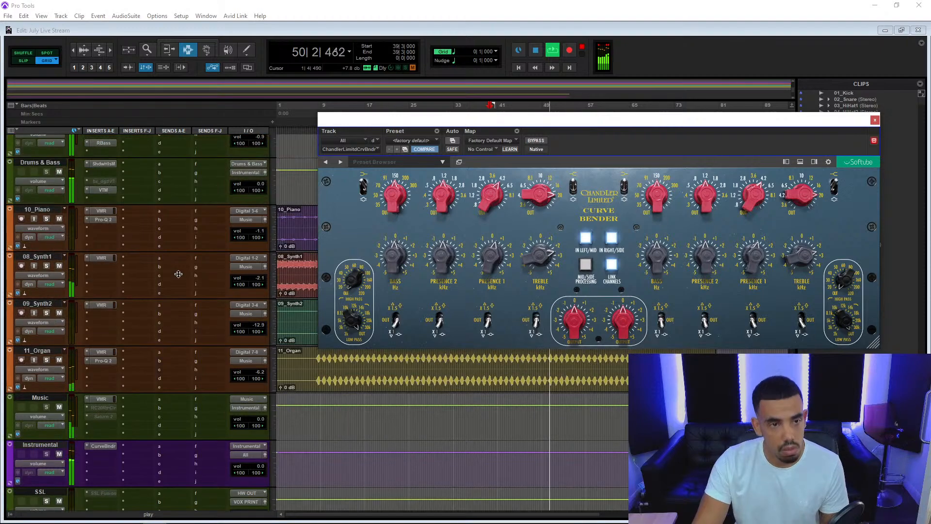
{"action": "scroll", "coordinate": [179, 273], "scroll_direction": "up", "scroll_amount": 4}
{"action": "scroll", "coordinate": [181, 276], "scroll_direction": "down", "scroll_amount": 9}
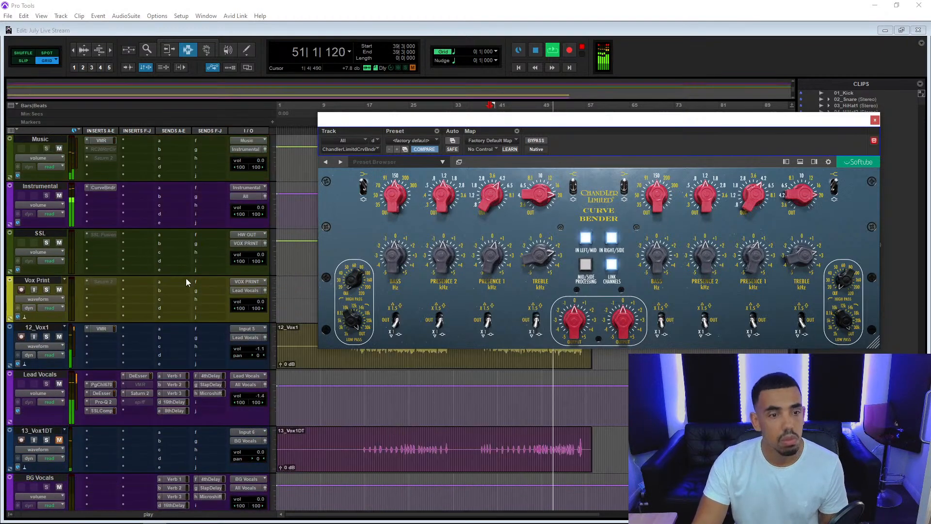
{"action": "left_click", "coordinate": [184, 393]}
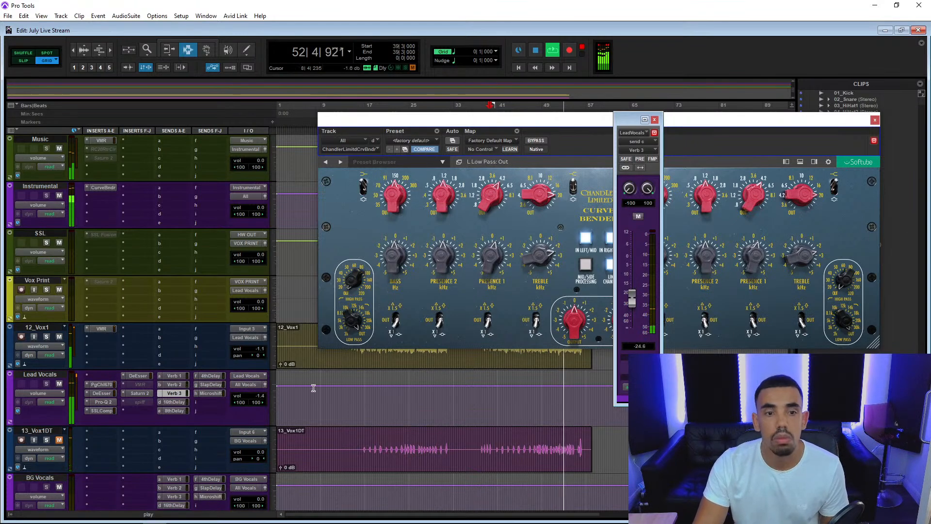
{"action": "left_click", "coordinate": [257, 397]}
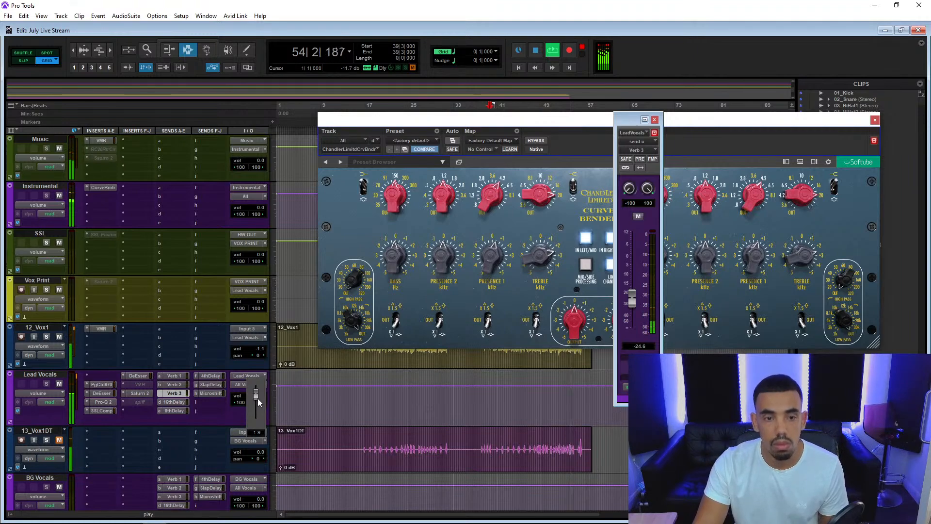
Restart playback and replace the inactive SSL Fusion insert on the All track with the soothe plug-in.
{"action": "scroll", "coordinate": [194, 404], "scroll_direction": "down", "scroll_amount": 5}
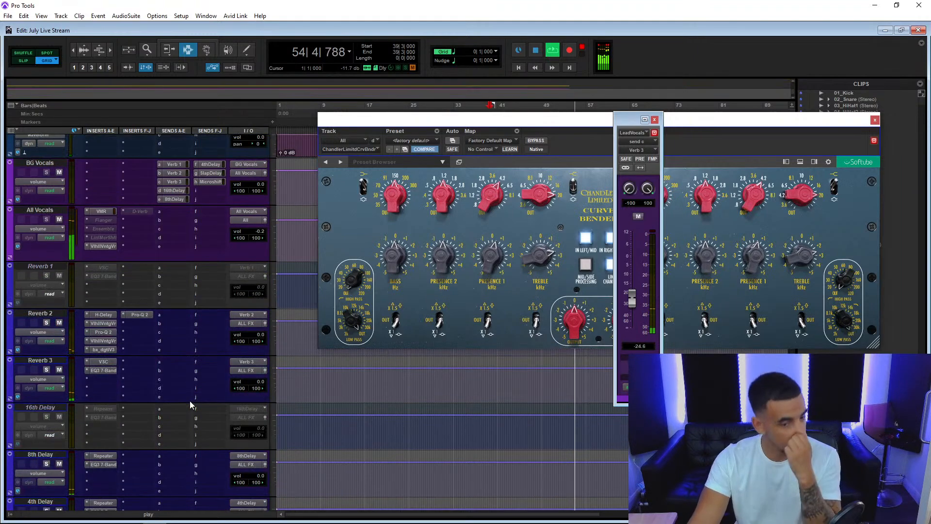
{"action": "scroll", "coordinate": [190, 400], "scroll_direction": "down", "scroll_amount": 8}
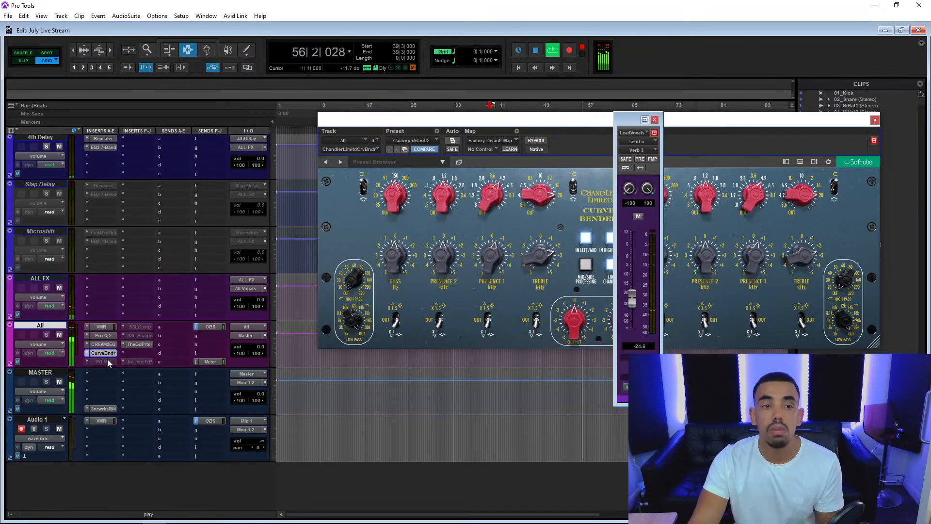
{"action": "key", "text": "space"}
{"action": "key", "text": "space"}
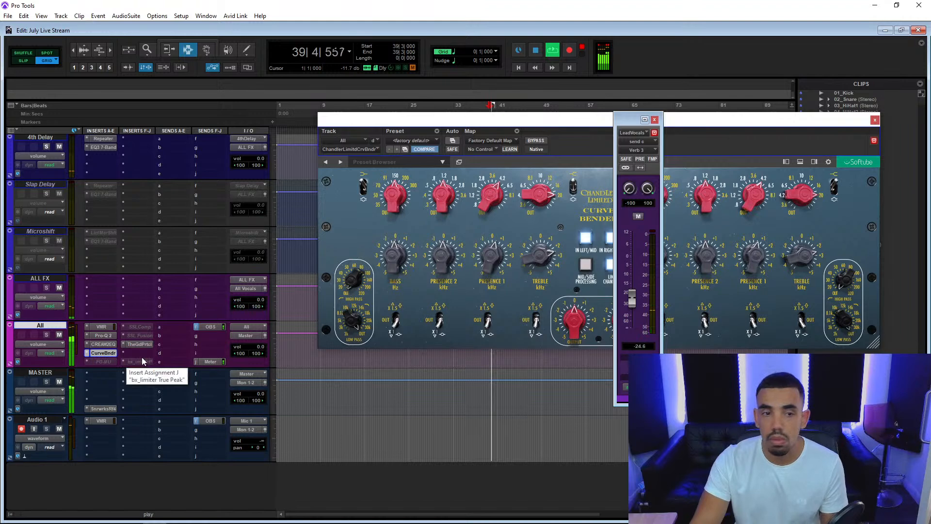
{"action": "left_click", "coordinate": [122, 335]}
{"action": "left_click", "coordinate": [138, 337]}
{"action": "left_click", "coordinate": [138, 337]}
{"action": "left_click", "coordinate": [164, 350]}
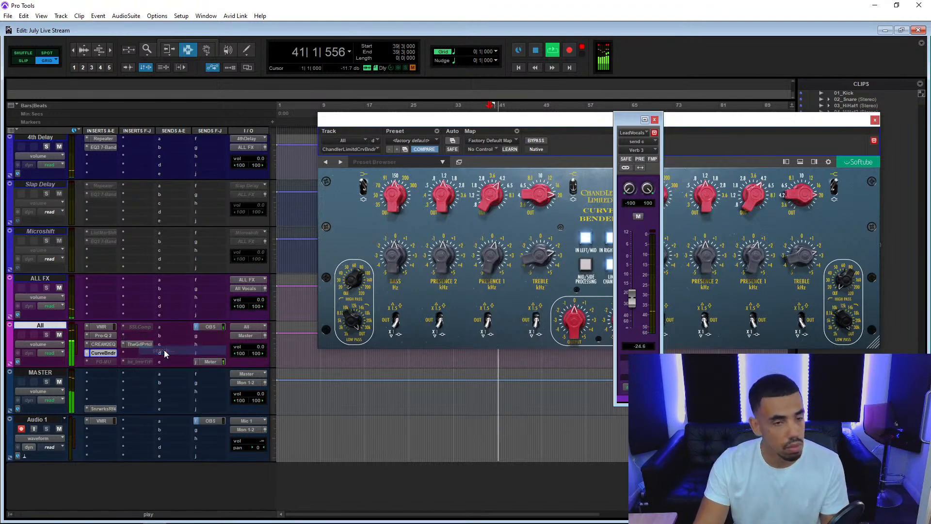
{"action": "type", "text": "soot"}
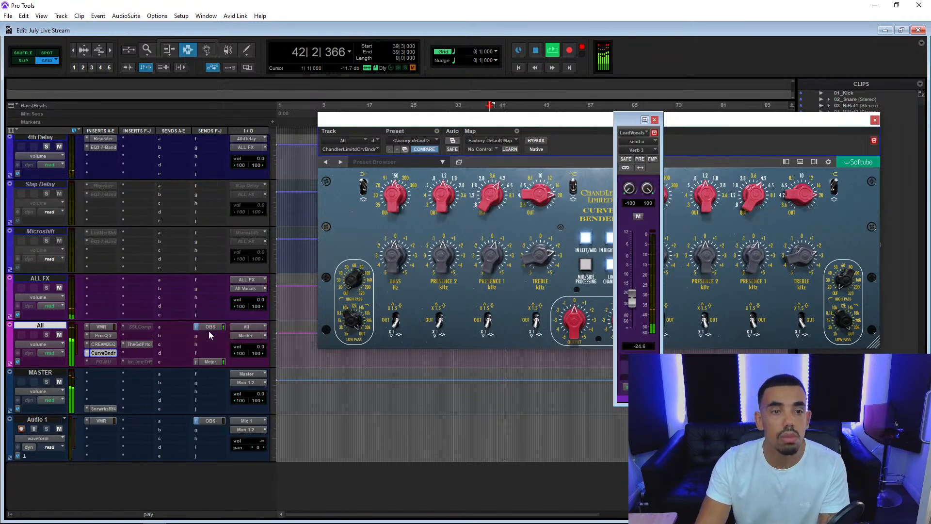
{"action": "left_click", "coordinate": [209, 331]}
Load the "Even more ear friendly top on master" preset from Henkka's presets in soothe.
{"action": "left_click", "coordinate": [527, 167]}
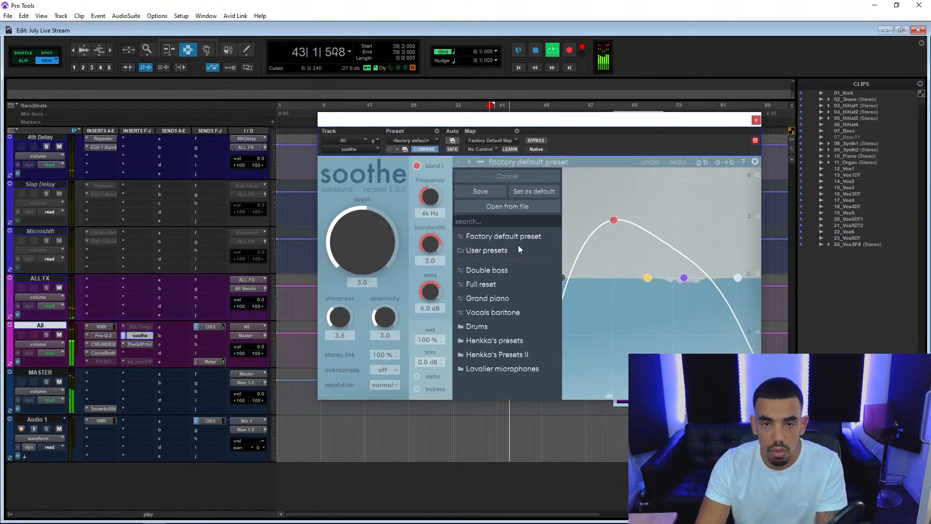
{"action": "left_click", "coordinate": [507, 358]}
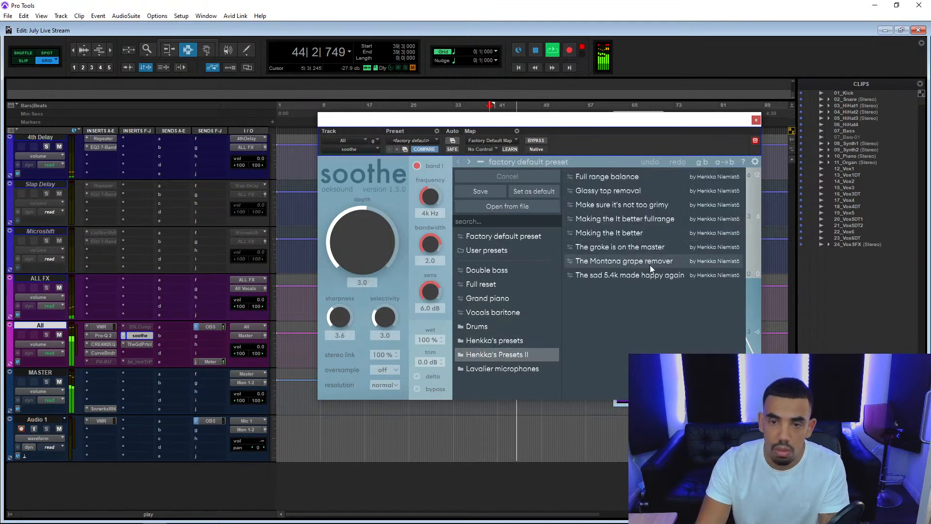
{"action": "left_click", "coordinate": [520, 341]}
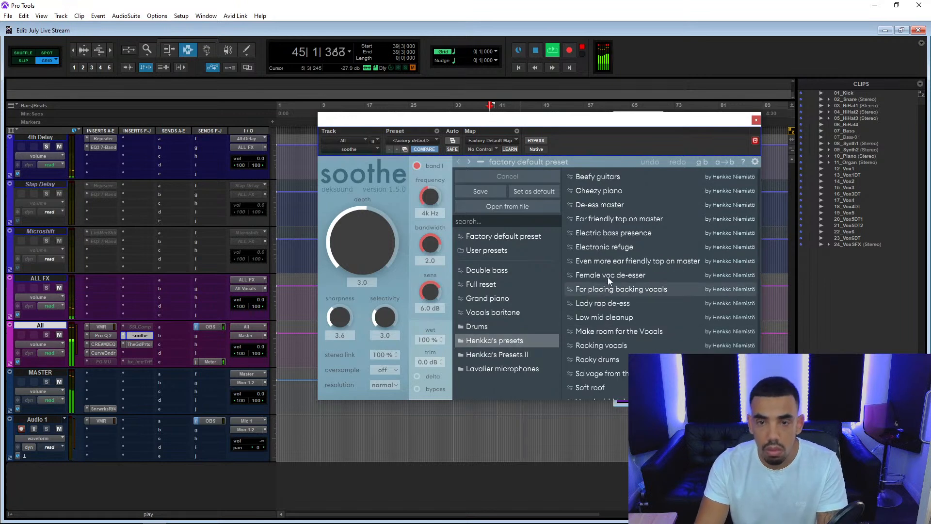
{"action": "left_click", "coordinate": [614, 262]}
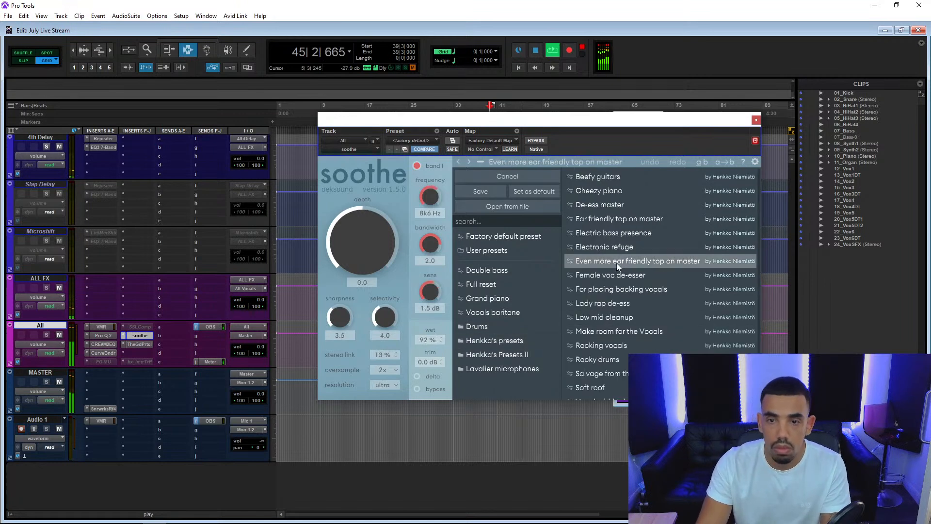
{"action": "left_click", "coordinate": [516, 162]}
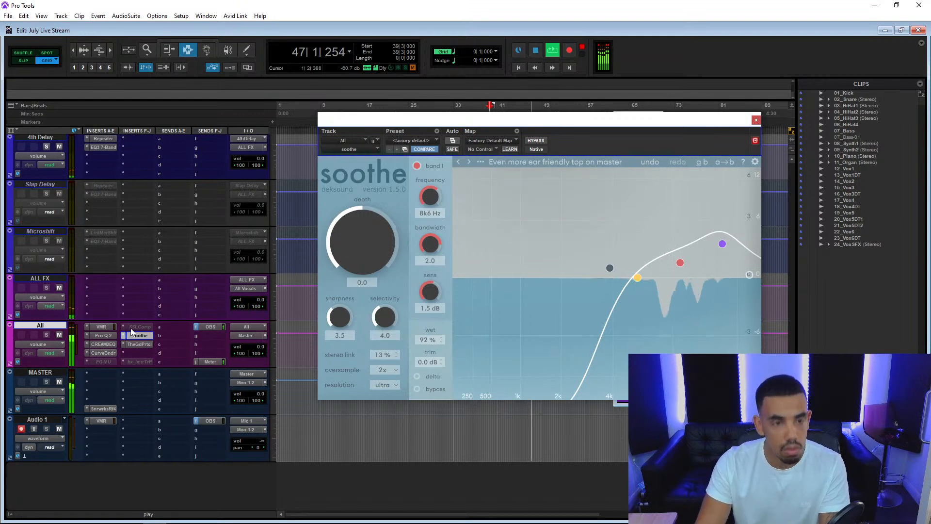
Try to make the inactive FG-MU insert on the All track active.
{"action": "right_click", "coordinate": [97, 362]}
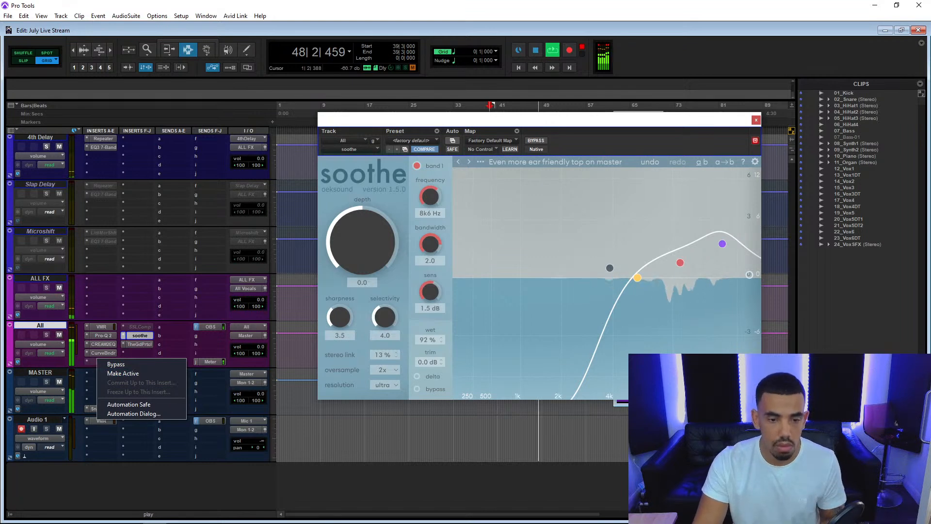
{"action": "left_click", "coordinate": [123, 374]}
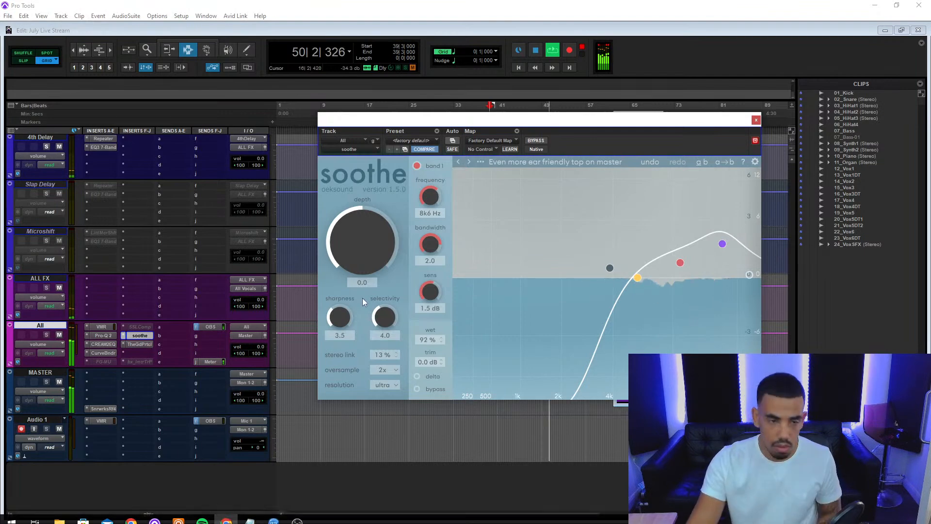
Lower the Lead Vocals track's volume to -2.3 dB.
{"action": "scroll", "coordinate": [140, 320], "scroll_direction": "up", "scroll_amount": 5}
{"action": "scroll", "coordinate": [140, 320], "scroll_direction": "up", "scroll_amount": 4}
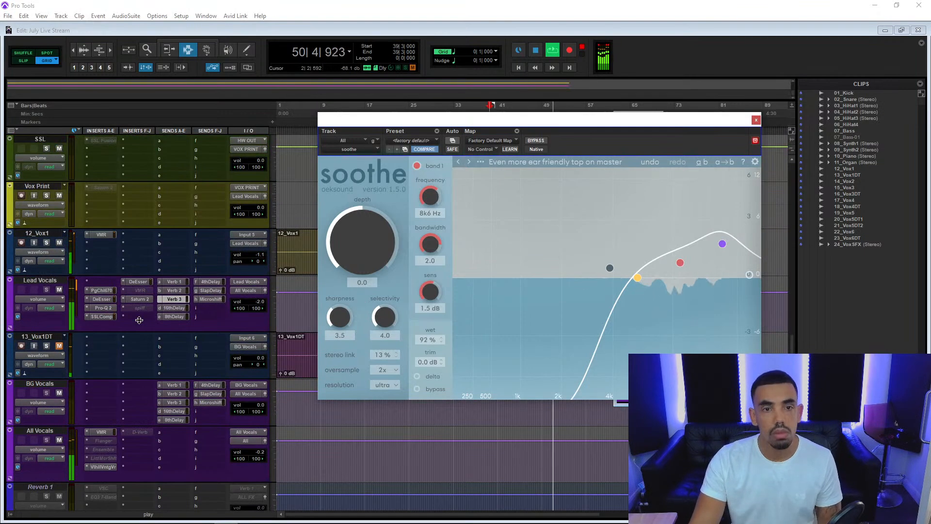
{"action": "left_click_drag", "start_coordinate": [260, 304], "coordinate": [264, 304]}
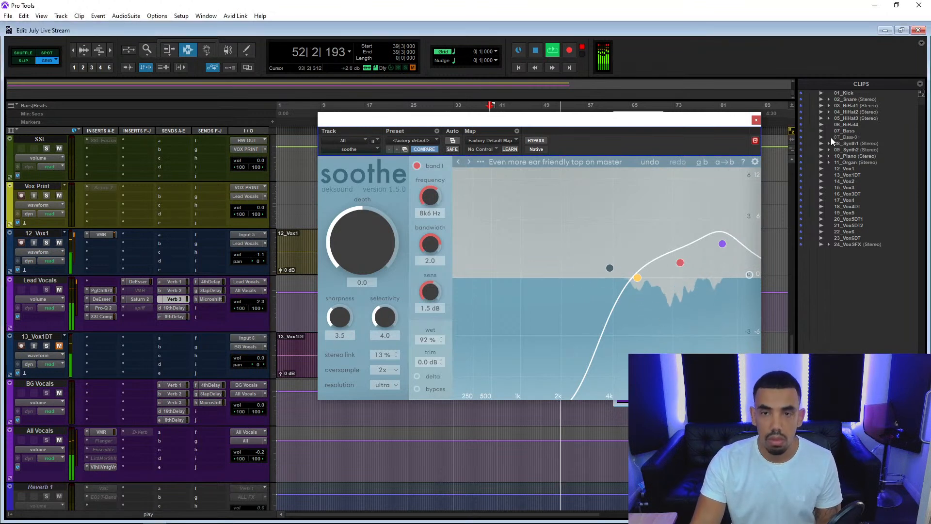
Close soothe, unmute the 13_Vox1DT track and restart playback just before its second vocal section, near bar 37.
{"action": "left_click", "coordinate": [755, 121]}
{"action": "left_click", "coordinate": [57, 346]}
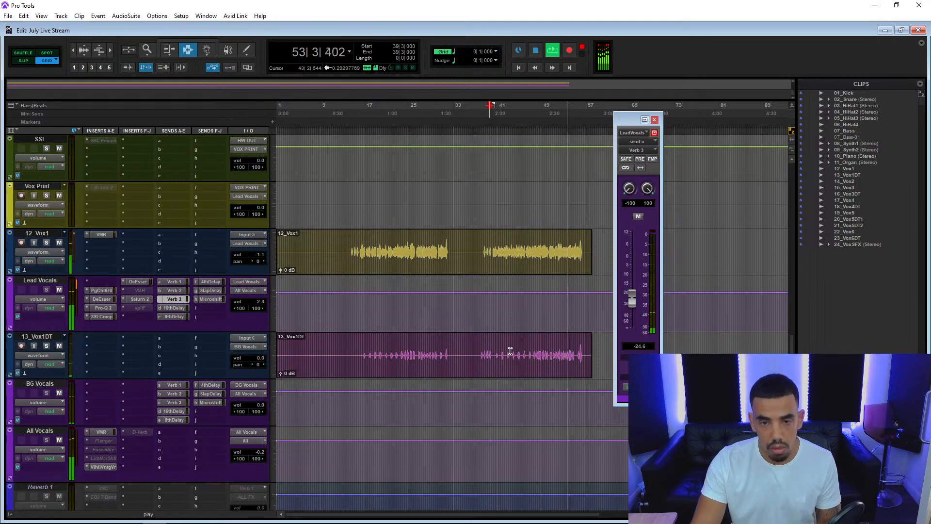
{"action": "left_click", "coordinate": [479, 344]}
Insert the mono RCompressor on 13_Vox1DT with a ratio of 9.65 and a threshold of -25.9.
{"action": "left_click", "coordinate": [95, 339]}
{"action": "left_click", "coordinate": [119, 355]}
{"action": "type", "text": "rcomp"}
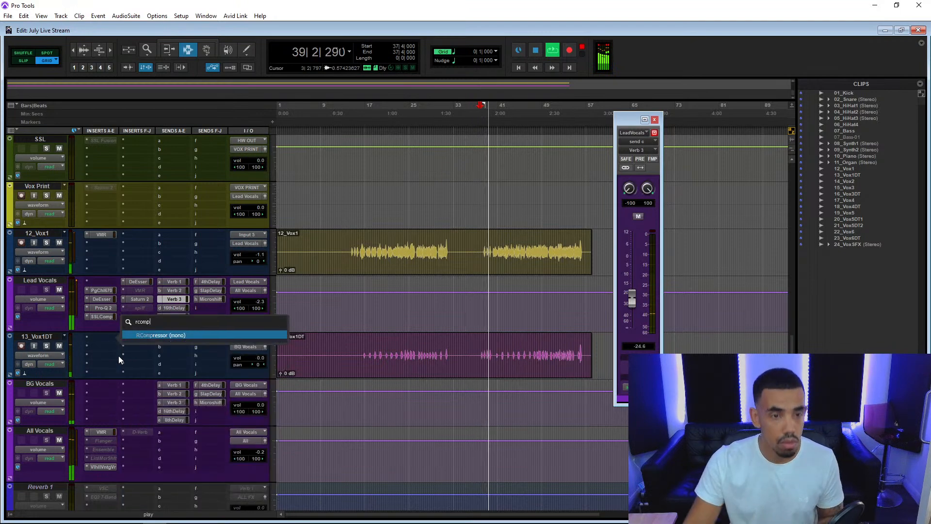
{"action": "left_click", "coordinate": [153, 334]}
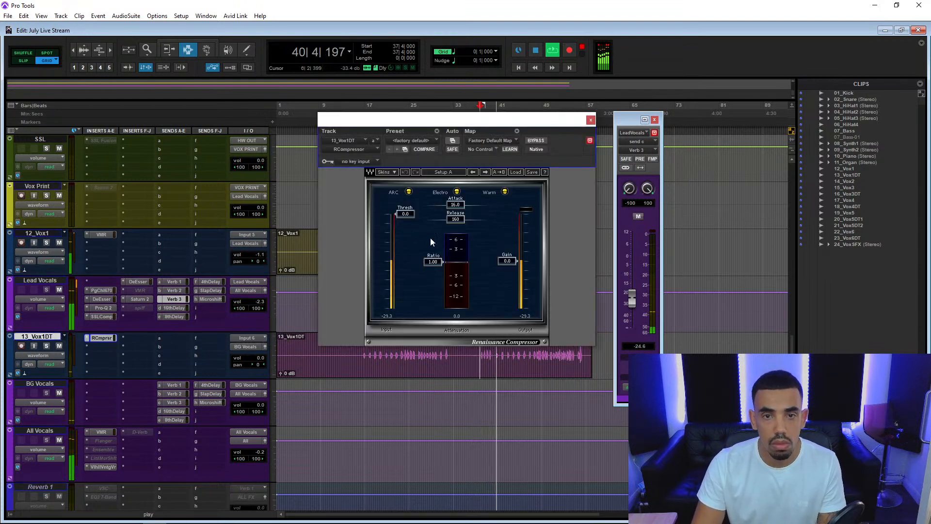
{"action": "left_click_drag", "start_coordinate": [433, 261], "coordinate": [433, 285]}
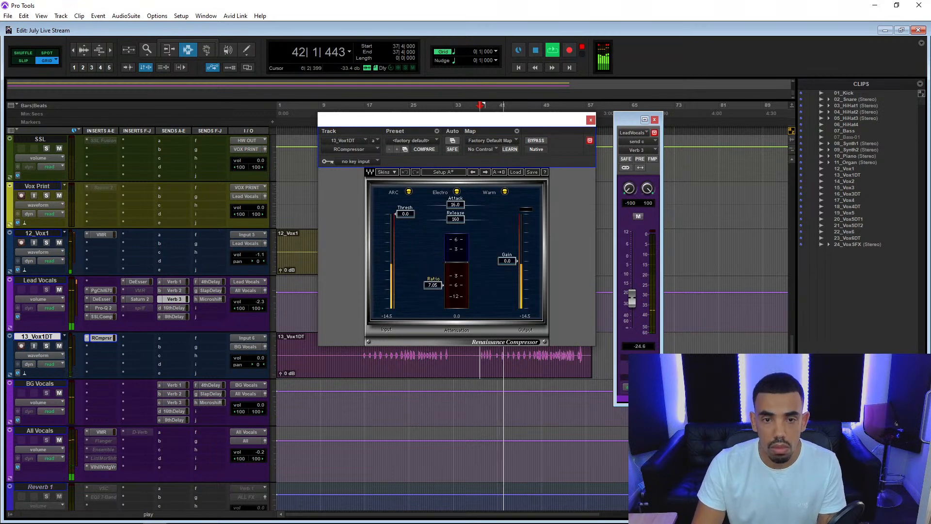
{"action": "left_click_drag", "start_coordinate": [405, 213], "coordinate": [406, 256]}
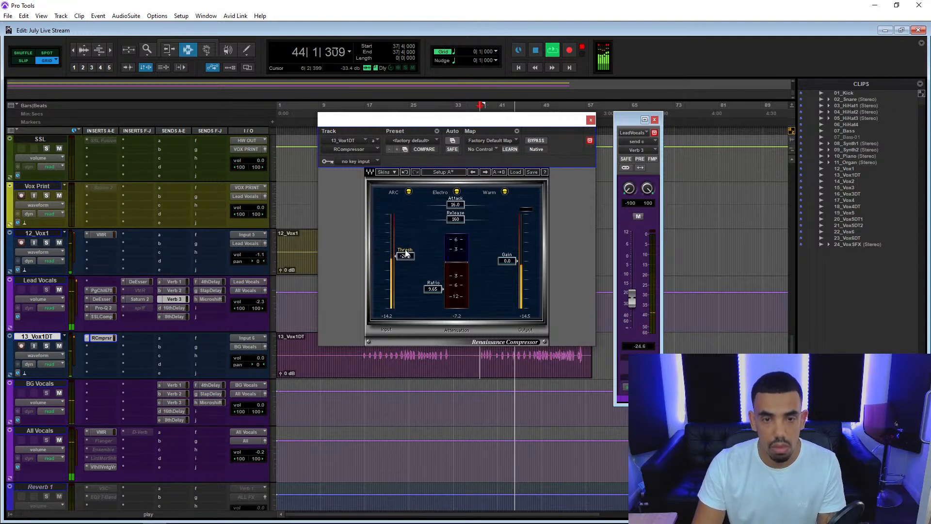
Insert the mono/stereo Little MicroShift after the compressor on 13_Vox1DT and set its mix to 22%.
{"action": "left_click", "coordinate": [110, 353]}
{"action": "left_click", "coordinate": [129, 364]}
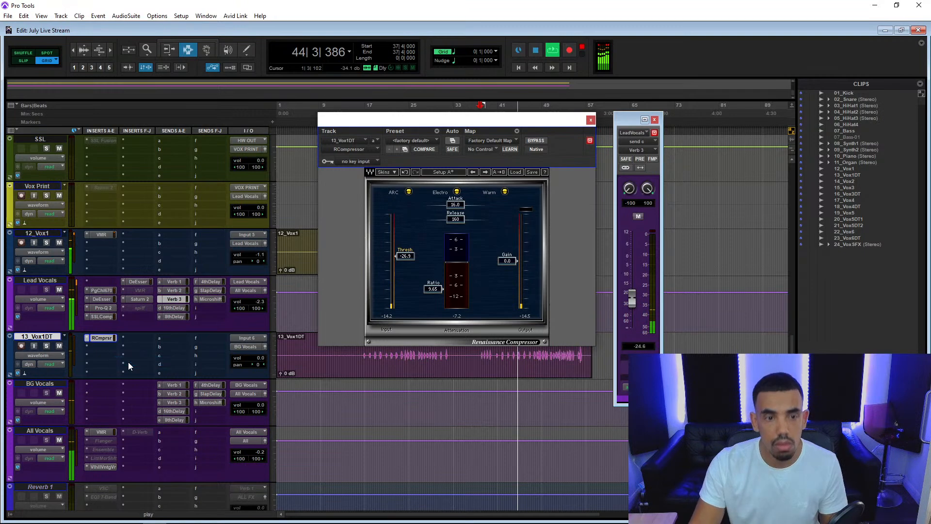
{"action": "type", "text": "littl"}
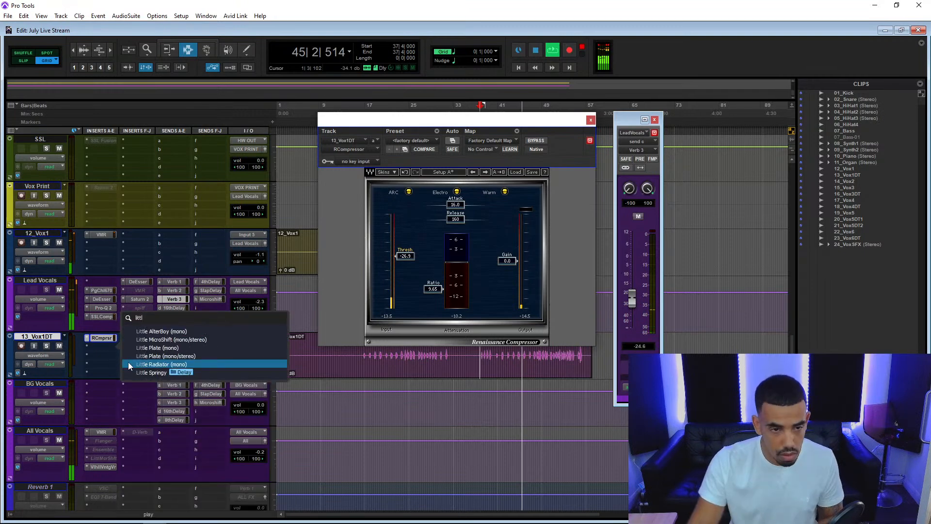
{"action": "left_click", "coordinate": [201, 341]}
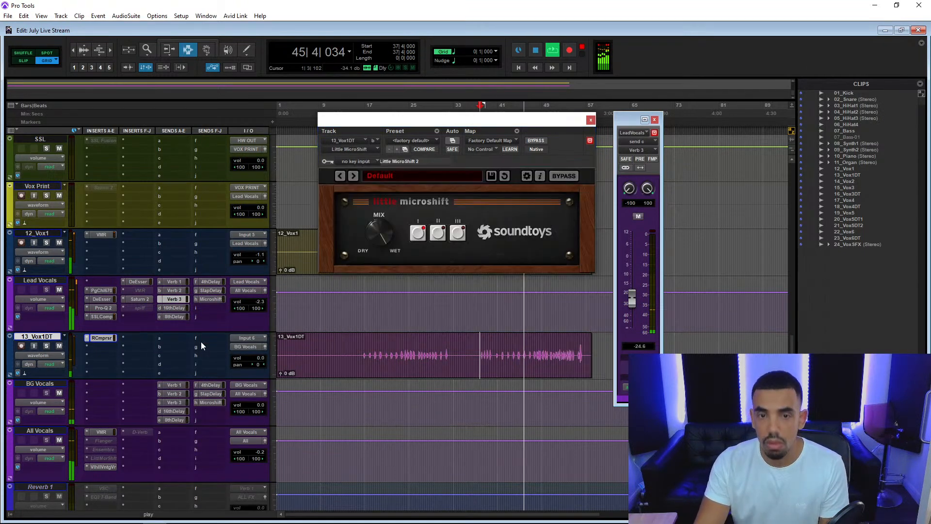
{"action": "left_click_drag", "start_coordinate": [376, 237], "coordinate": [368, 304]}
{"action": "left_click_drag", "start_coordinate": [376, 230], "coordinate": [378, 224]}
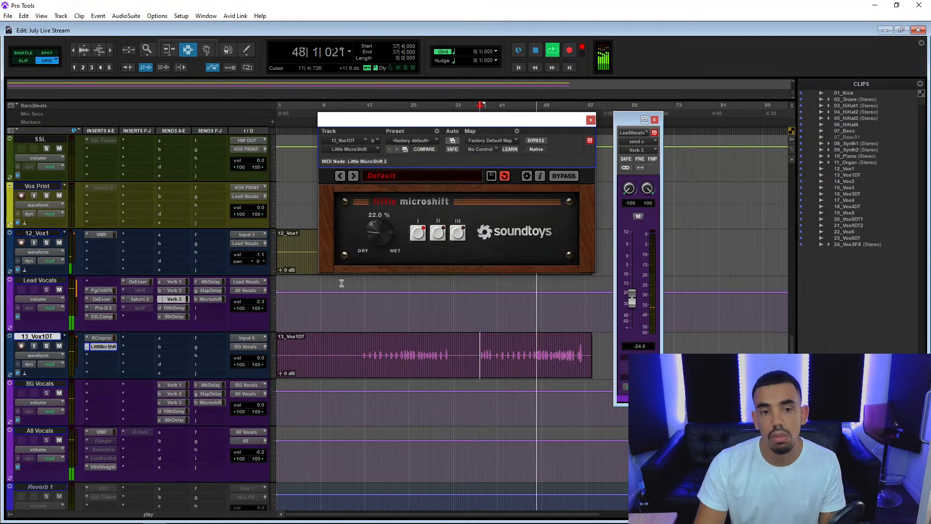
Lower the BG Vocals track's volume to -2.2 dB.
{"action": "left_click", "coordinate": [260, 410]}
{"action": "left_click_drag", "start_coordinate": [261, 411], "coordinate": [264, 423]}
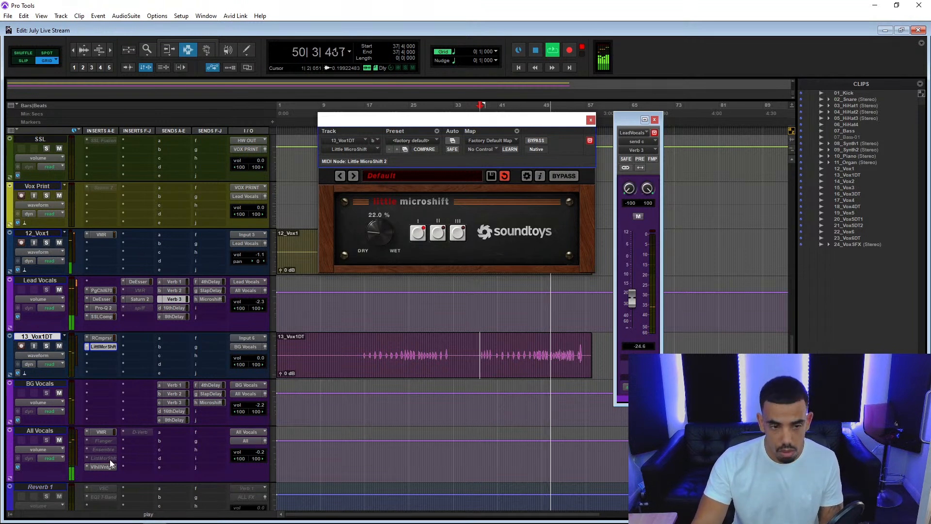
Copy the ValhallaVintageVerb insert from All Vocals to 13_Vox1DT, set its mix to 13.6% and close its window.
{"action": "left_click_drag", "start_coordinate": [137, 358], "coordinate": [140, 356]}
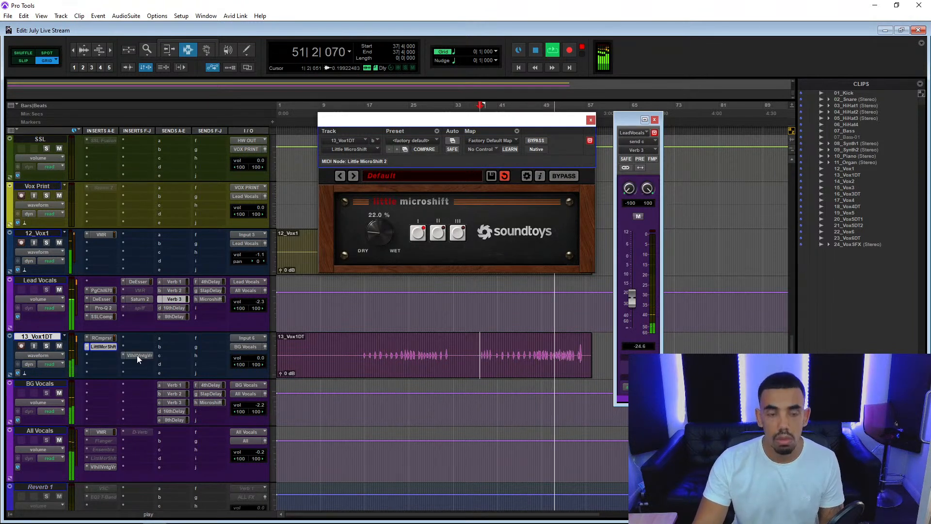
{"action": "left_click", "coordinate": [138, 355]}
{"action": "left_click_drag", "start_coordinate": [350, 235], "coordinate": [350, 228]}
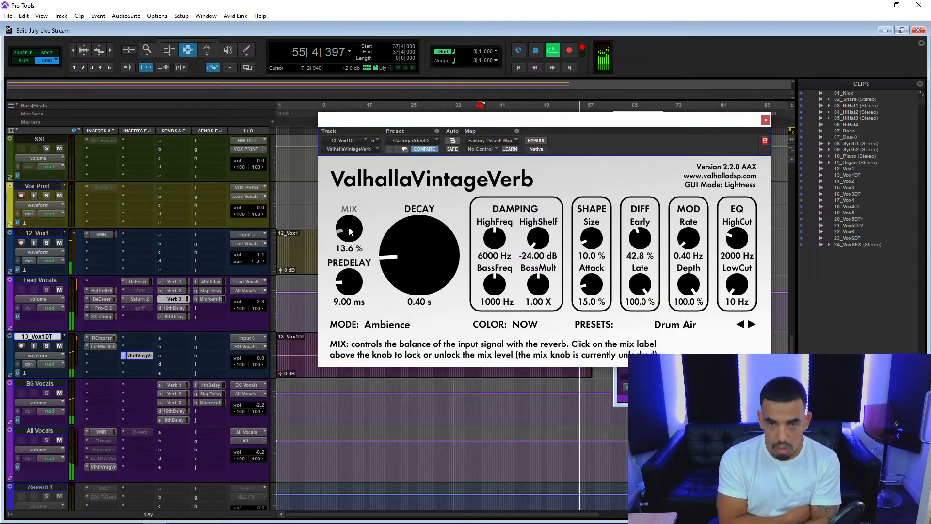
{"action": "left_click", "coordinate": [766, 120]}
Restart playback, make the FG-MU insert on the All track active, open it and compare it using bypass.
{"action": "scroll", "coordinate": [95, 397], "scroll_direction": "down", "scroll_amount": 10}
{"action": "key", "text": "space"}
{"action": "key", "text": "space"}
{"action": "right_click", "coordinate": [103, 362]}
{"action": "left_click", "coordinate": [114, 374]}
{"action": "left_click", "coordinate": [109, 362]}
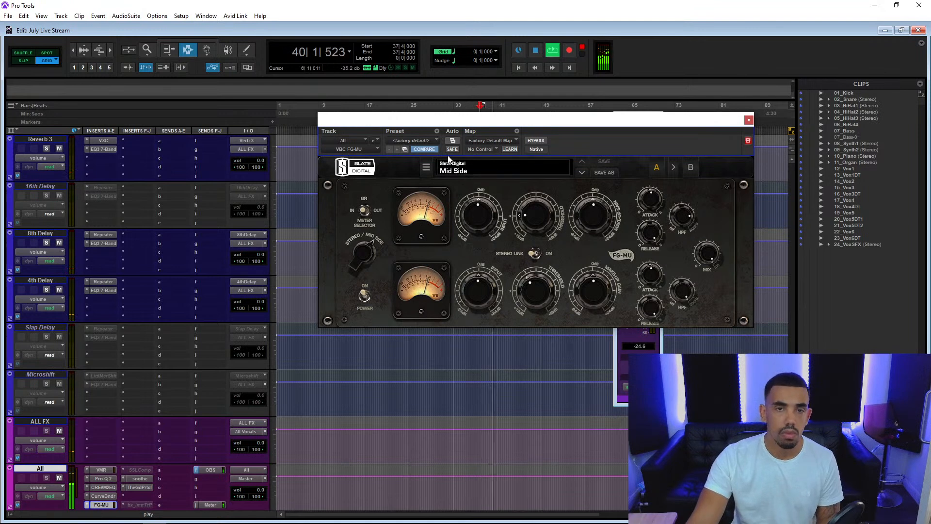
{"action": "left_click", "coordinate": [537, 141]}
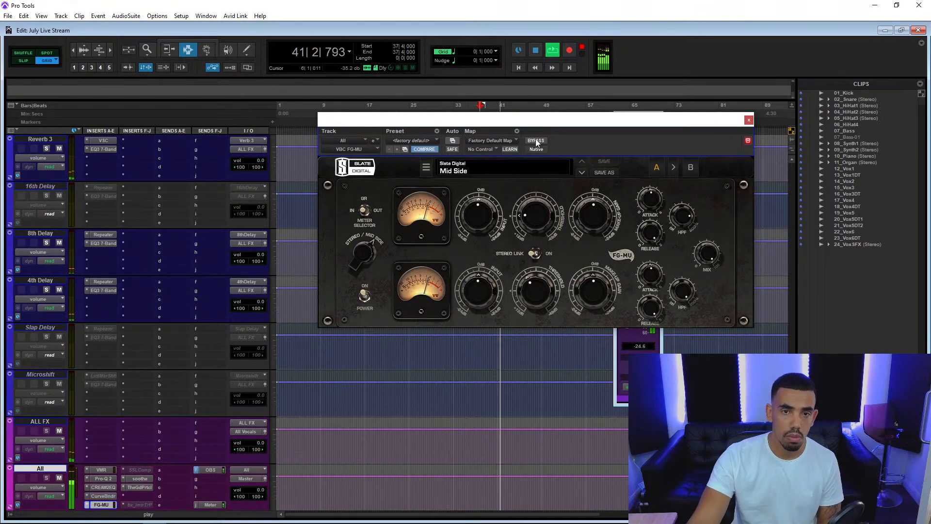
Replace the FG-MU insert on the All track with the multichannel VBC Rack from the Dynamics category.
{"action": "left_click", "coordinate": [372, 142]}
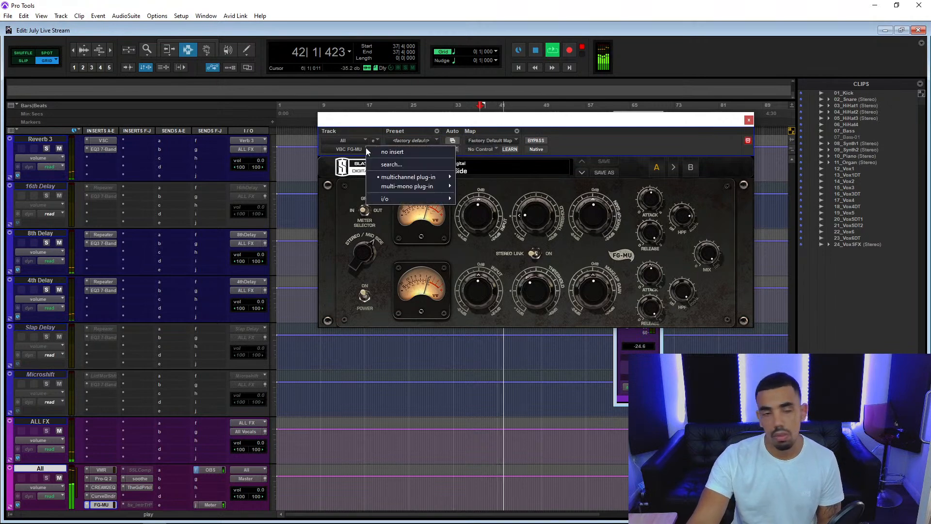
{"action": "mouse_move", "coordinate": [405, 177]}
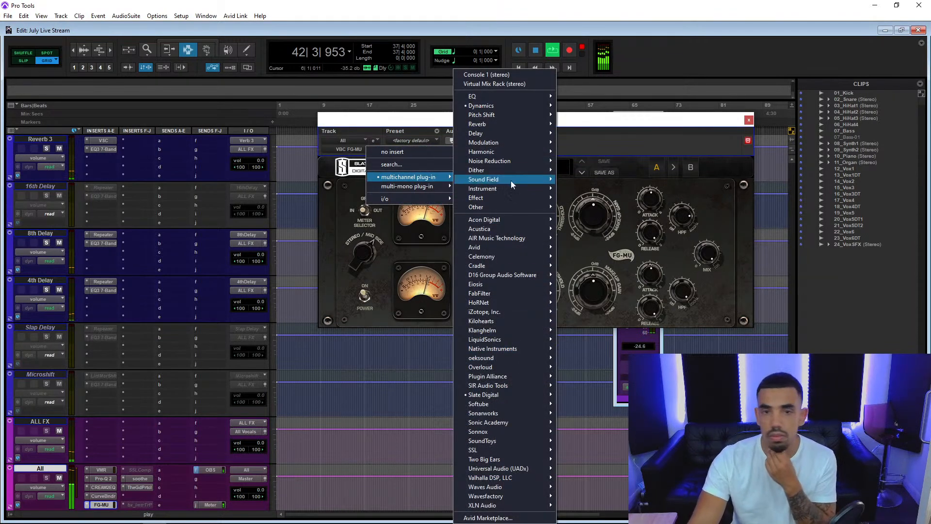
{"action": "mouse_move", "coordinate": [504, 107]}
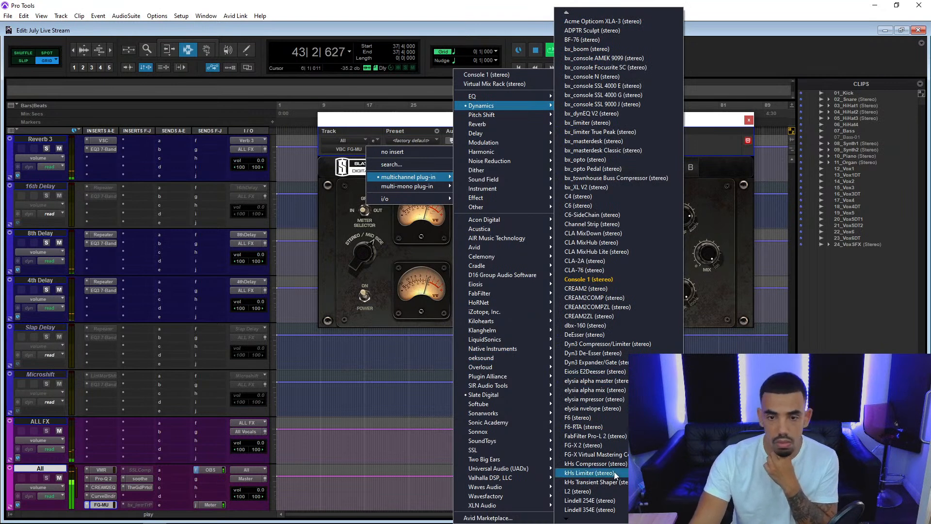
{"action": "mouse_move", "coordinate": [593, 519]}
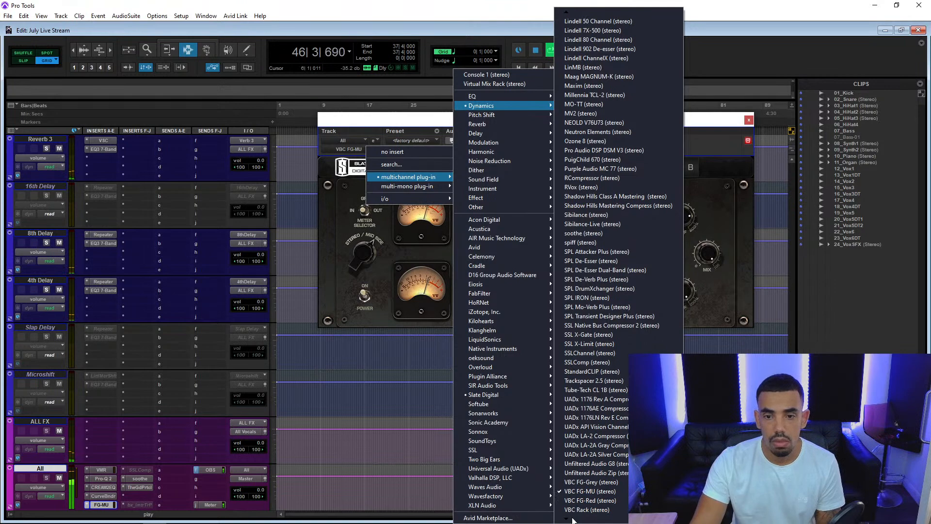
{"action": "left_click", "coordinate": [579, 509]}
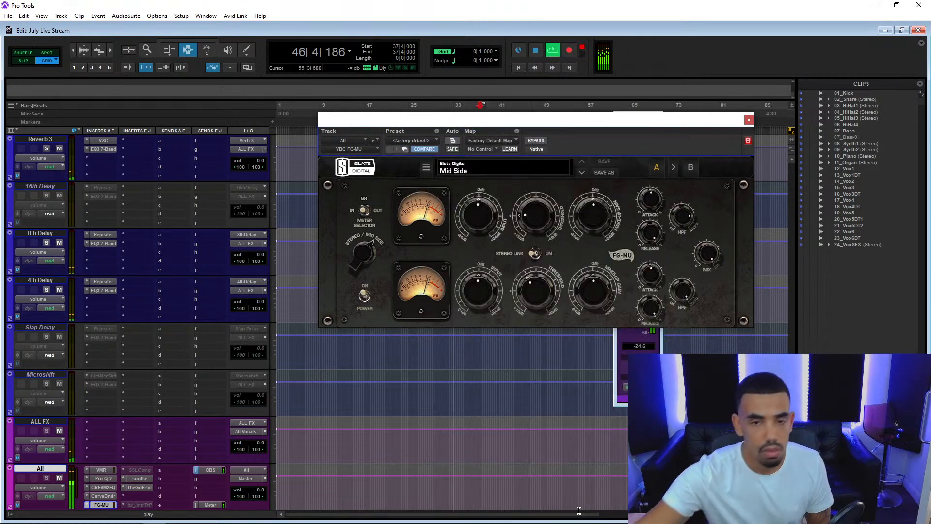
Load the JASH preset Bus Compression in the VBC Rack and move its window clear of the insert list's right side.
{"action": "left_click", "coordinate": [456, 170]}
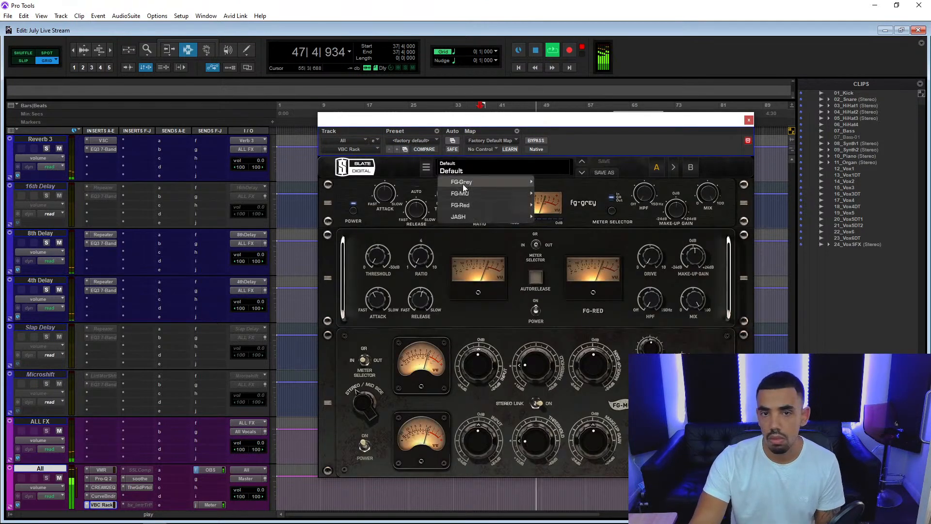
{"action": "mouse_move", "coordinate": [480, 217]}
{"action": "left_click", "coordinate": [565, 229]}
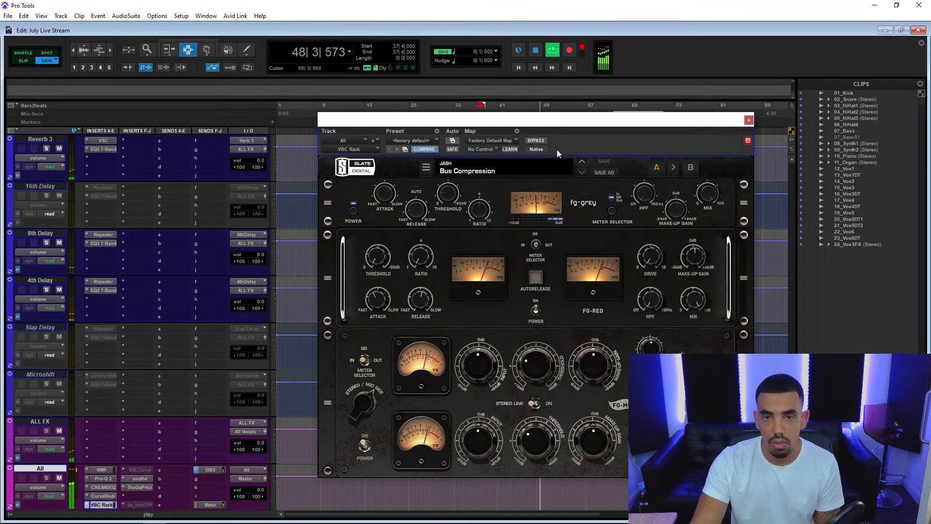
{"action": "left_click_drag", "start_coordinate": [545, 125], "coordinate": [442, 105]}
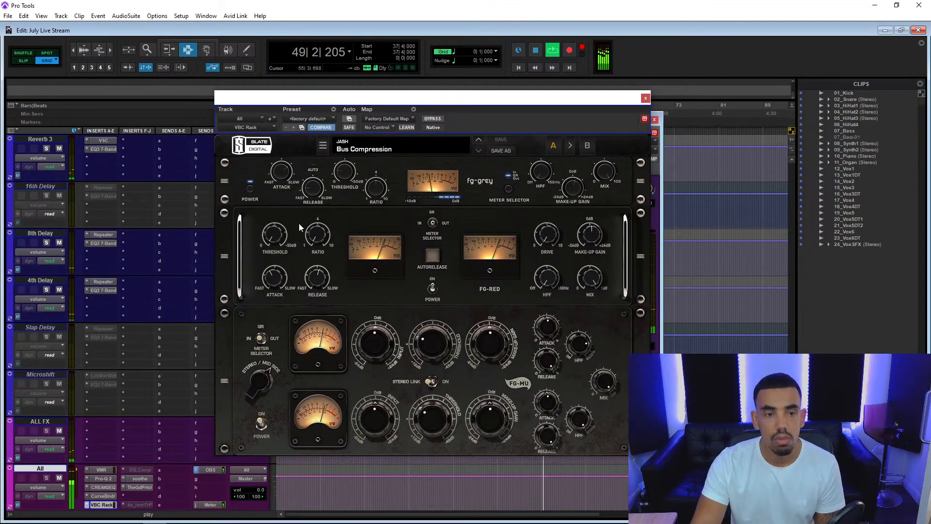
Open the Pro-Q 2 insert on the All track and lower its output level to -2.1 dB.
{"action": "left_click", "coordinate": [109, 479]}
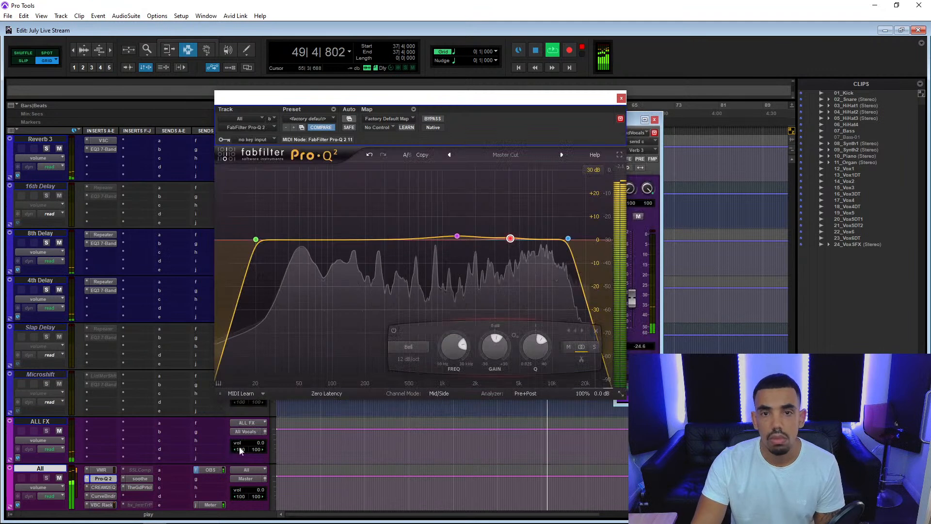
{"action": "mouse_move", "coordinate": [598, 358]}
{"action": "left_click_drag", "start_coordinate": [597, 358], "coordinate": [597, 364]}
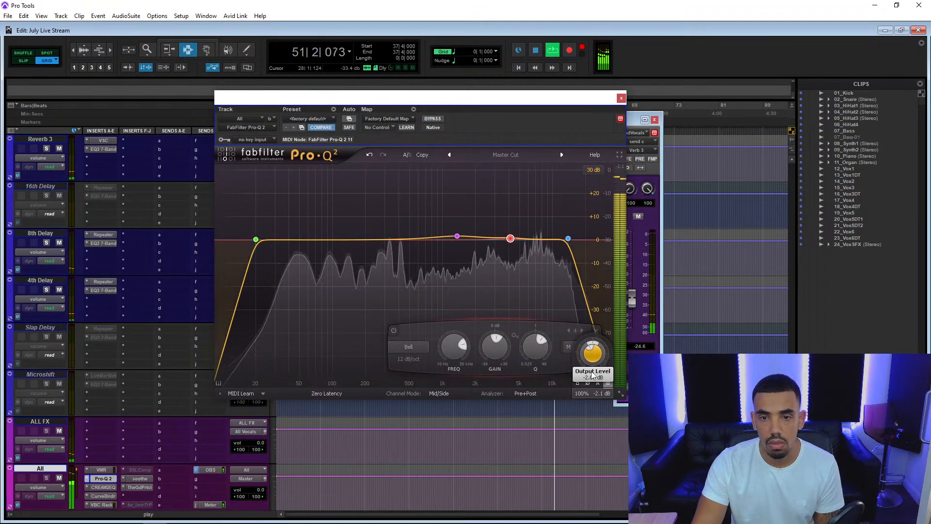
Reopen the VBC Rack on the All track and set the FG-Grey compressor's threshold to -1.7 dB.
{"action": "left_click", "coordinate": [102, 504]}
{"action": "left_click_drag", "start_coordinate": [335, 160], "coordinate": [359, 129]}
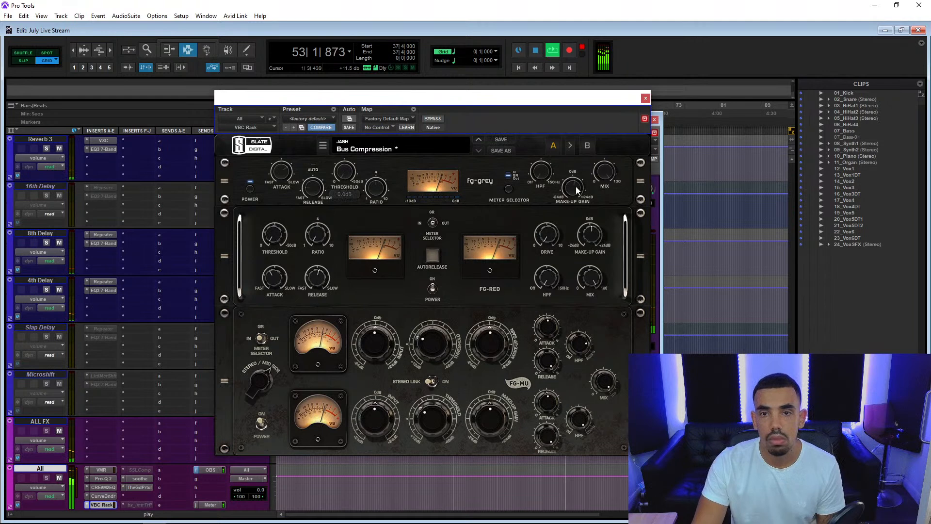
{"action": "mouse_move", "coordinate": [574, 184]}
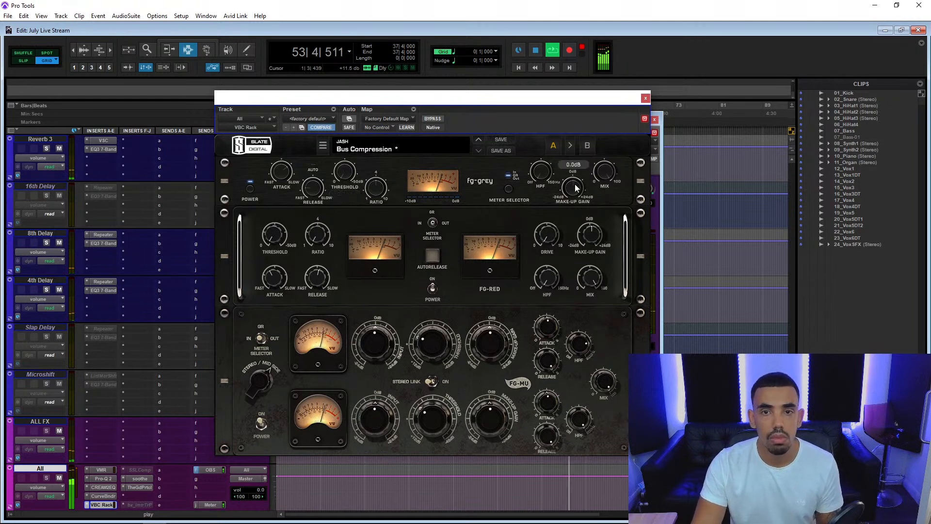
{"action": "mouse_move", "coordinate": [341, 172]}
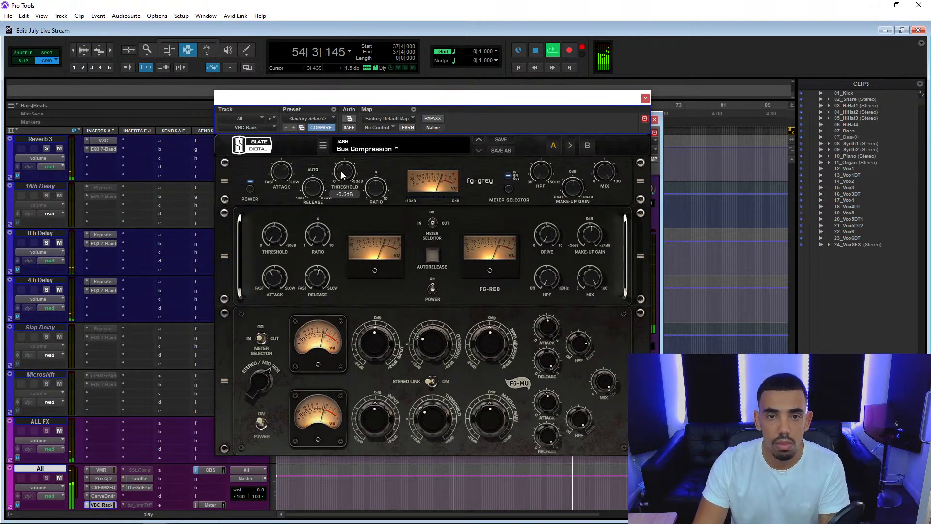
{"action": "scroll", "coordinate": [341, 172], "scroll_direction": "down", "scroll_amount": 4}
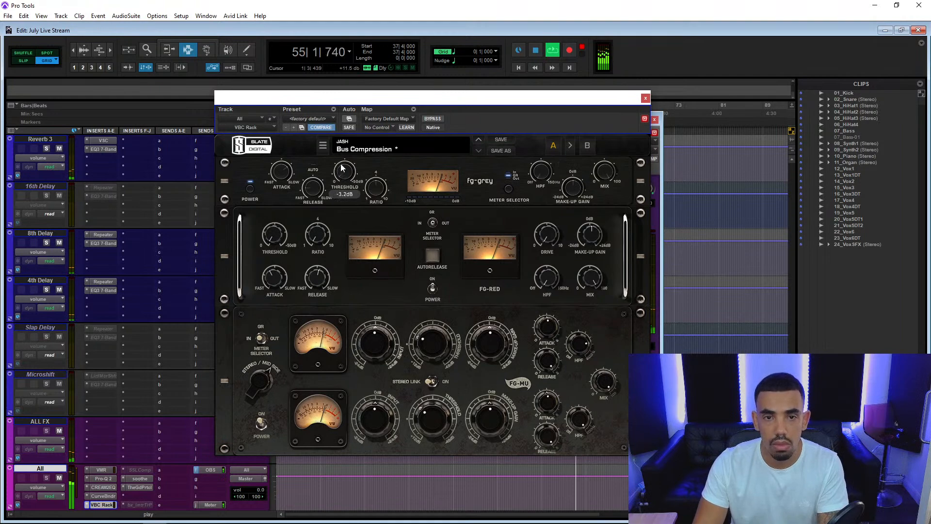
{"action": "left_click_drag", "start_coordinate": [341, 158], "coordinate": [332, 159]}
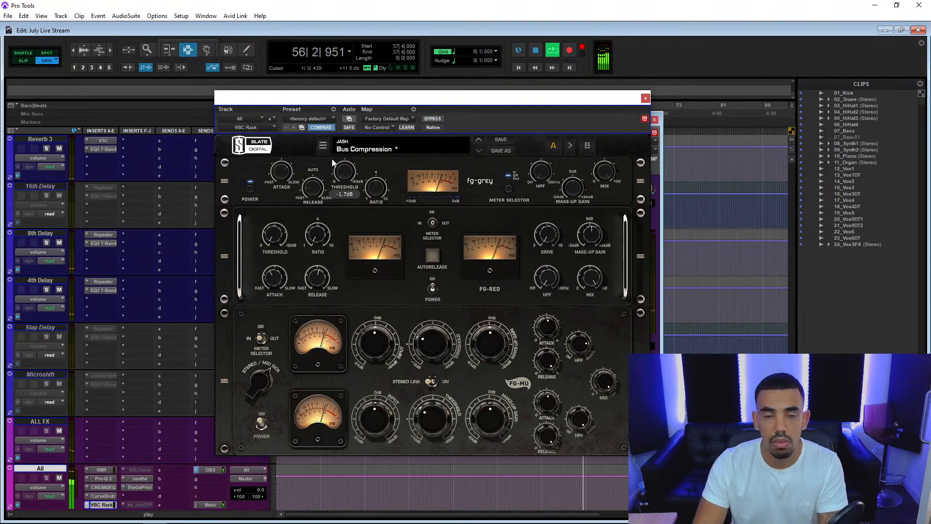
Restart playback, compare the VBC Rack on the All track using bypass and close its window.
{"action": "key", "text": "space"}
{"action": "key", "text": "space"}
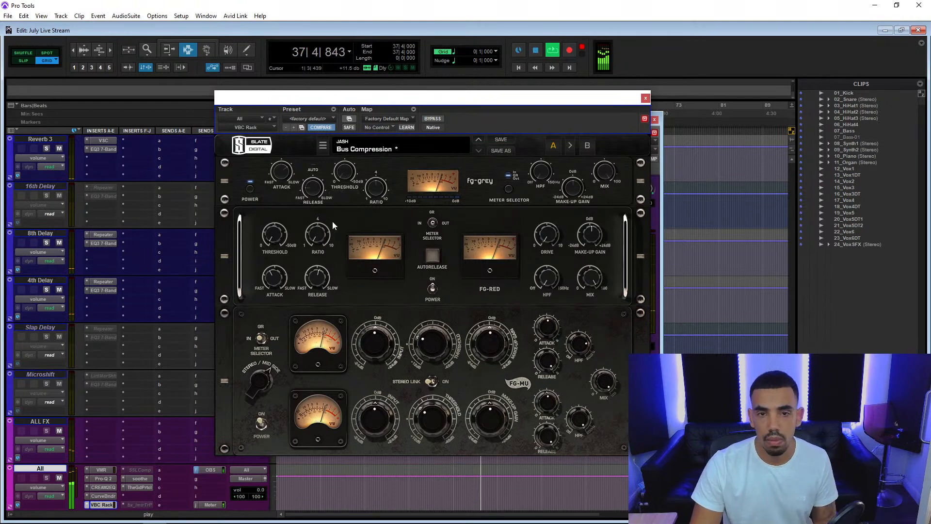
{"action": "scroll", "coordinate": [163, 377], "scroll_direction": "down", "scroll_amount": 3}
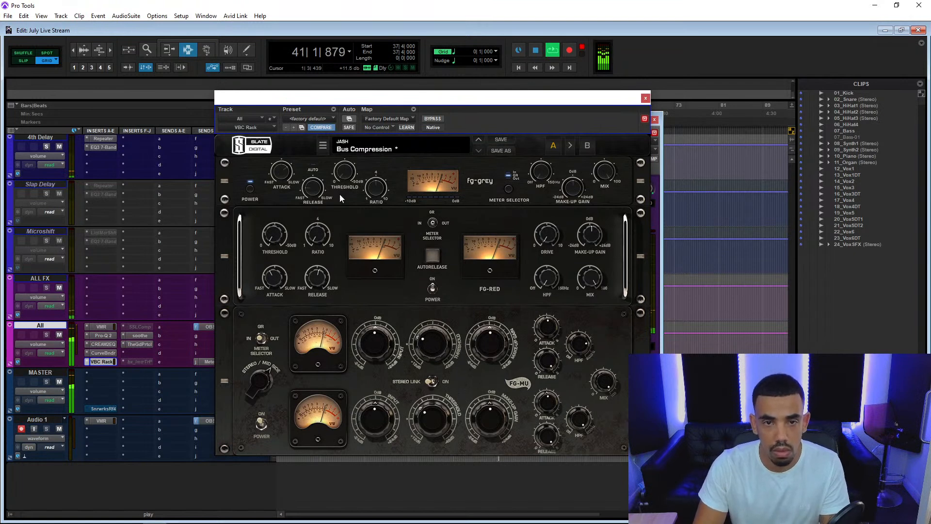
{"action": "mouse_move", "coordinate": [341, 166]}
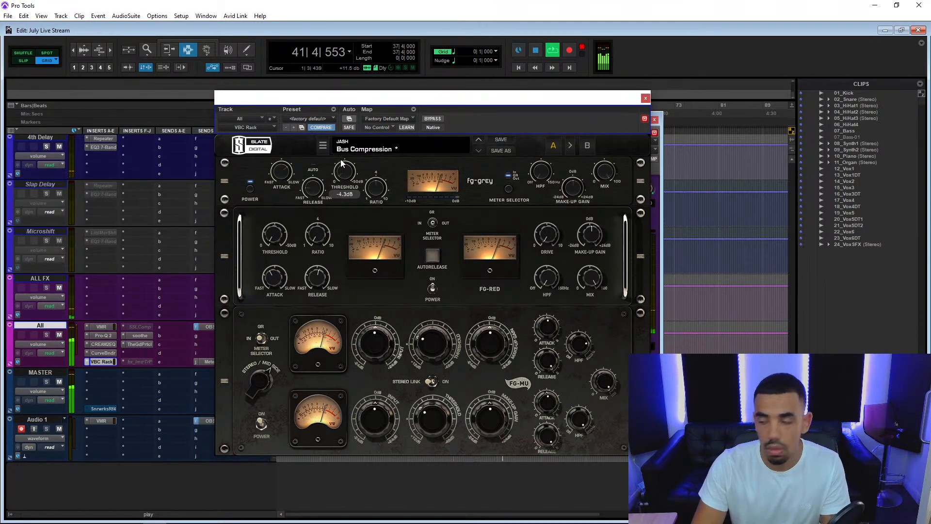
{"action": "left_click", "coordinate": [436, 118]}
{"action": "left_click", "coordinate": [436, 119]}
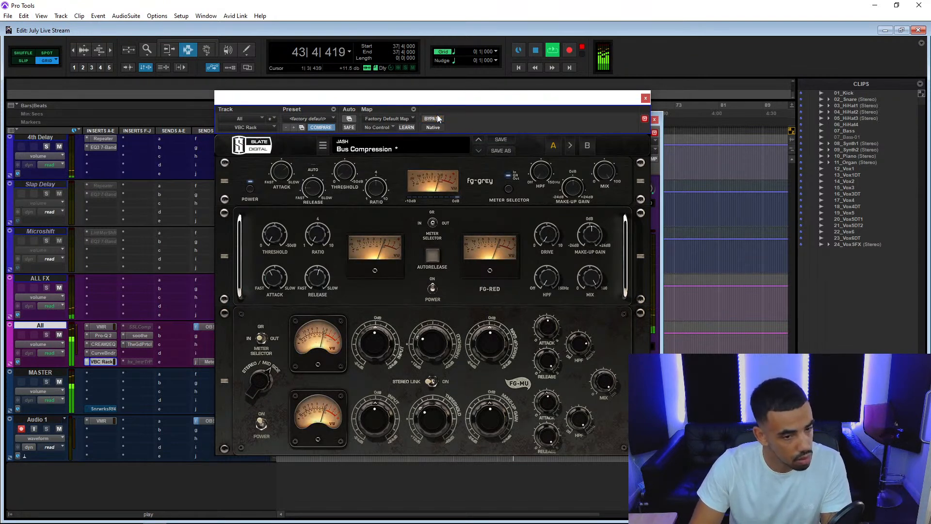
{"action": "left_click", "coordinate": [646, 99]}
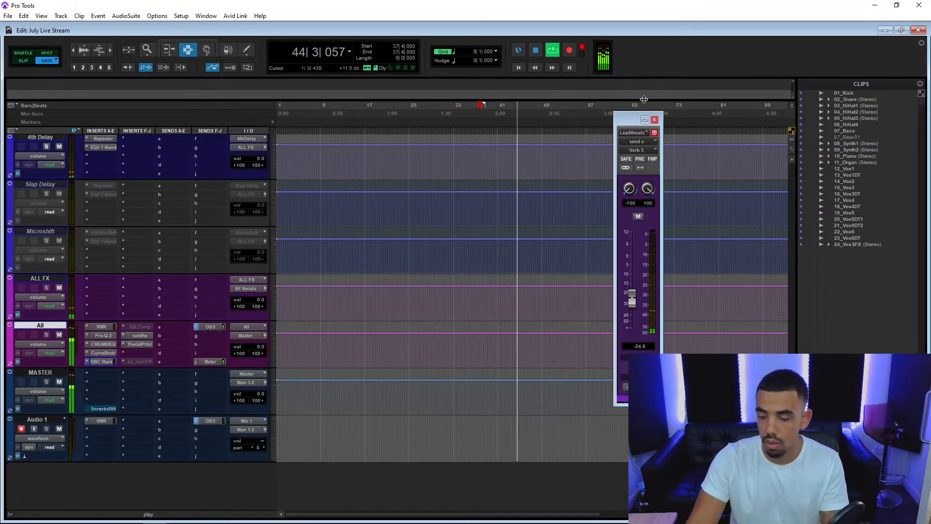
Open the Saturn 2 insert on the Lead Vocals track, set its overall mix to 50% and close its window.
{"action": "scroll", "coordinate": [202, 293], "scroll_direction": "up", "scroll_amount": 10}
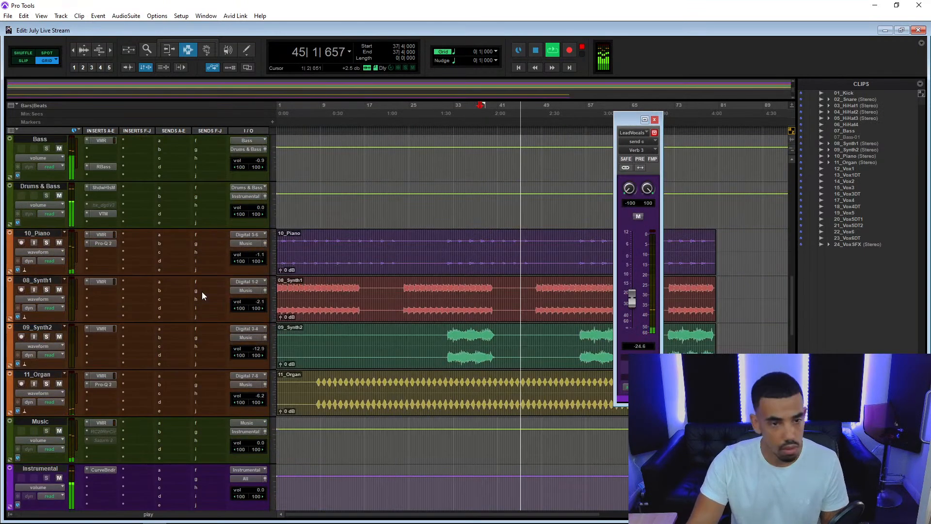
{"action": "scroll", "coordinate": [201, 292], "scroll_direction": "up", "scroll_amount": 6}
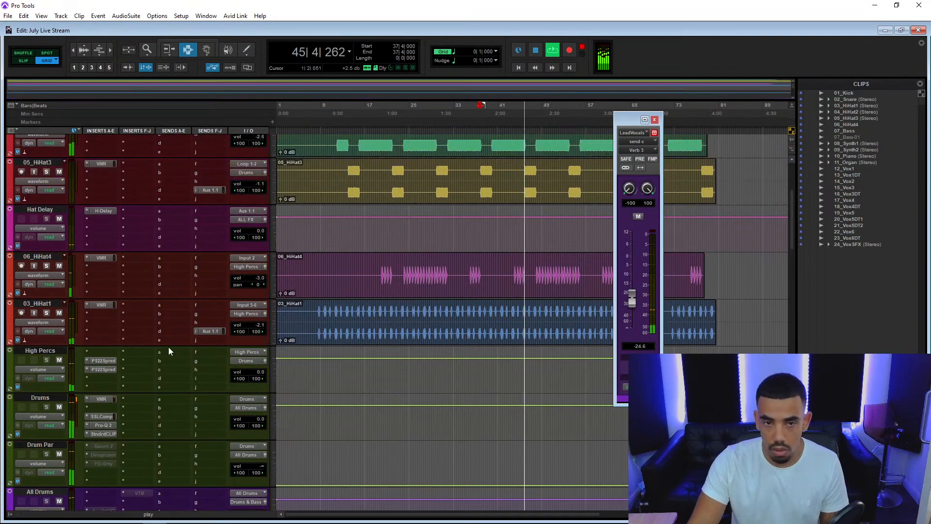
{"action": "scroll", "coordinate": [169, 350], "scroll_direction": "down", "scroll_amount": 10}
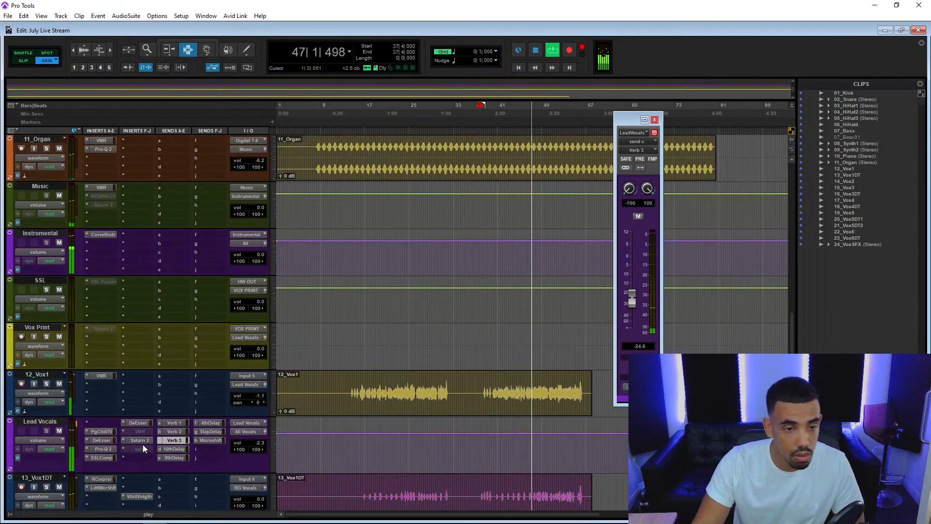
{"action": "left_click", "coordinate": [144, 438]}
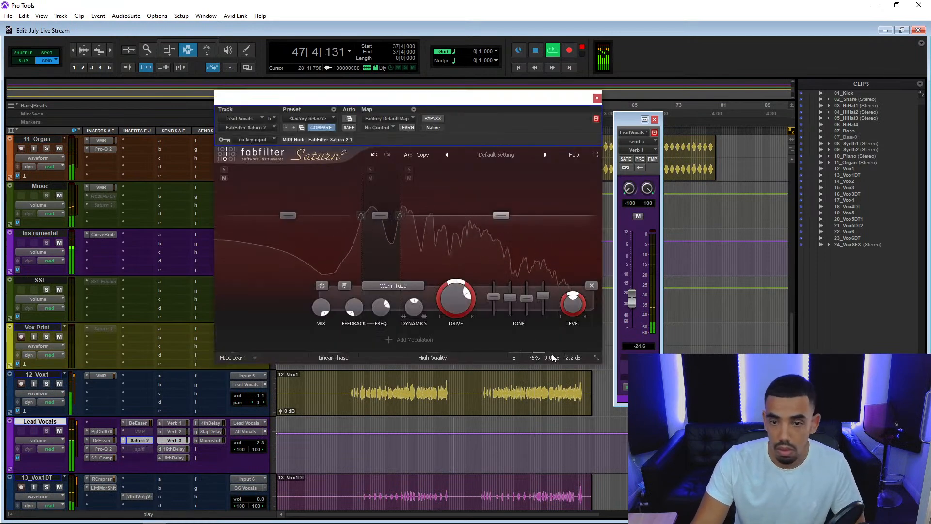
{"action": "mouse_move", "coordinate": [566, 358]}
{"action": "left_click_drag", "start_coordinate": [569, 346], "coordinate": [520, 374]}
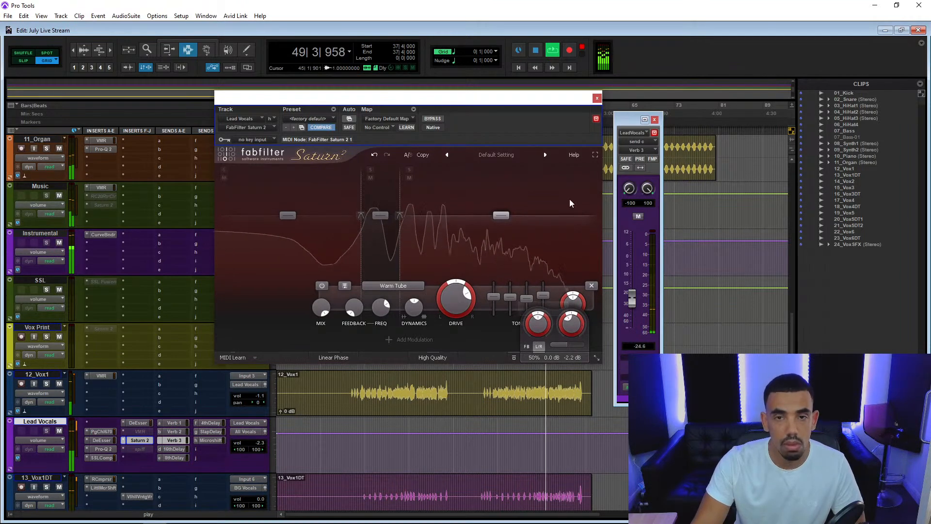
{"action": "left_click", "coordinate": [598, 99]}
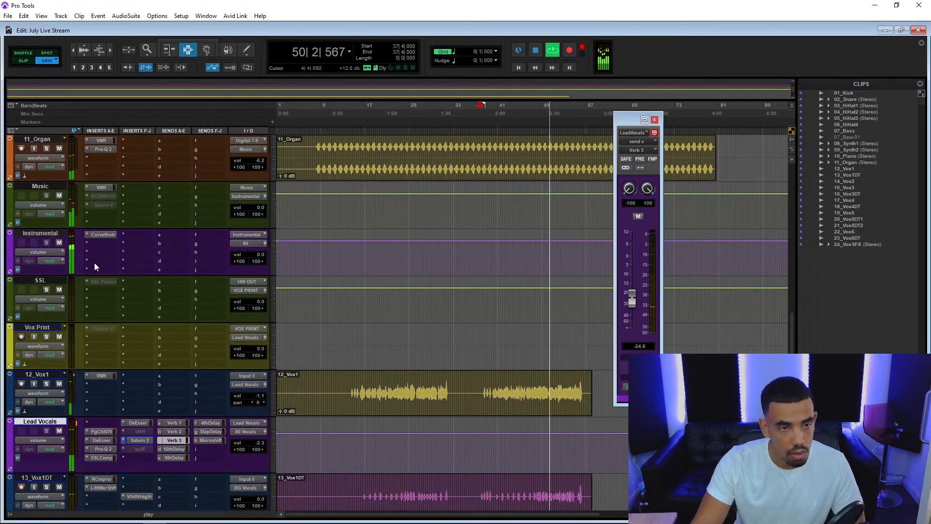
Make the RC-20 Retro Color insert on the Music track active, switch off its Noise module and compare it using bypass.
{"action": "right_click", "coordinate": [107, 196]}
{"action": "left_click", "coordinate": [126, 211]}
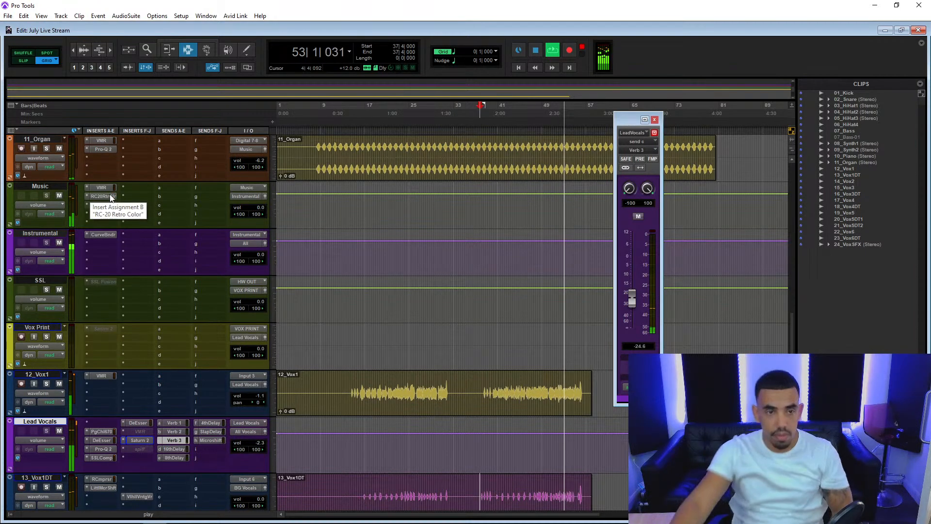
{"action": "left_click", "coordinate": [110, 196]}
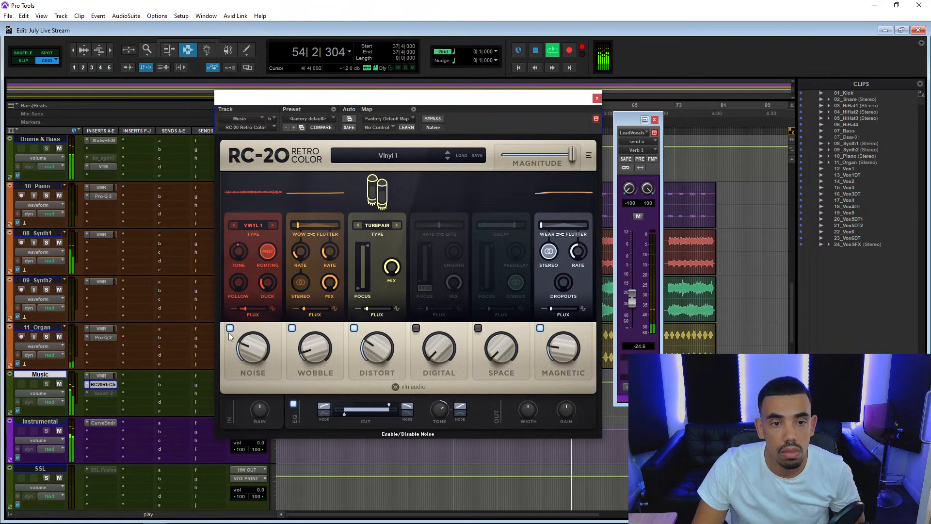
{"action": "left_click", "coordinate": [230, 330]}
{"action": "left_click", "coordinate": [432, 119]}
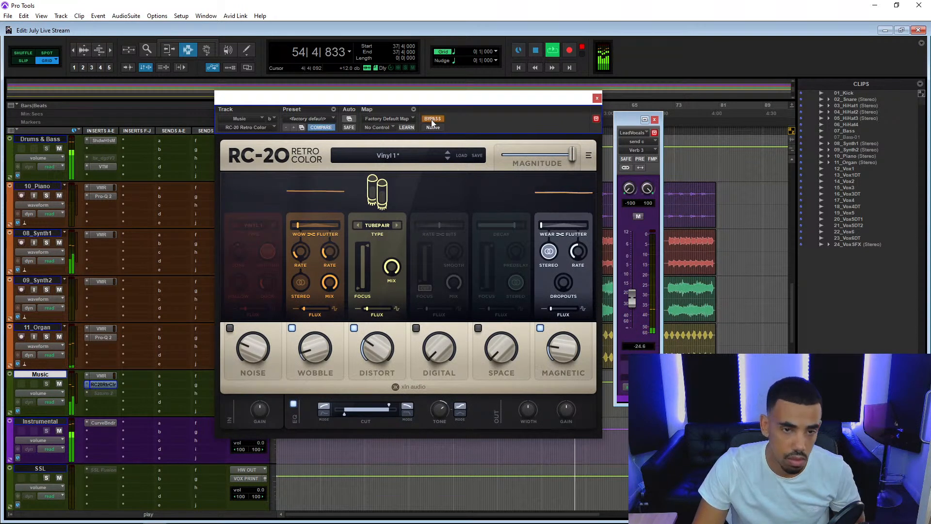
{"action": "left_click", "coordinate": [432, 119]}
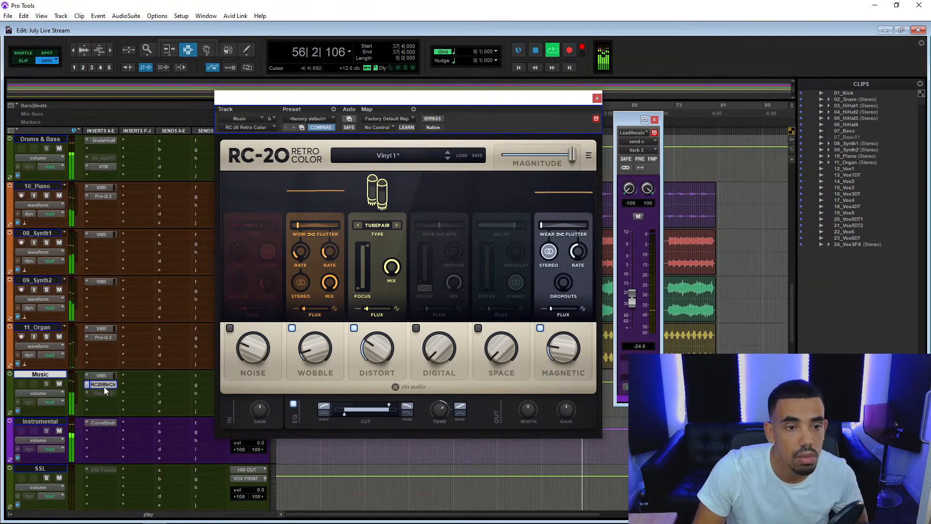
Move the RC-20 Retro Color insert from the Music track to 08_Synth1, below its VMR, and open it there.
{"action": "left_click_drag", "start_coordinate": [106, 388], "coordinate": [113, 243]}
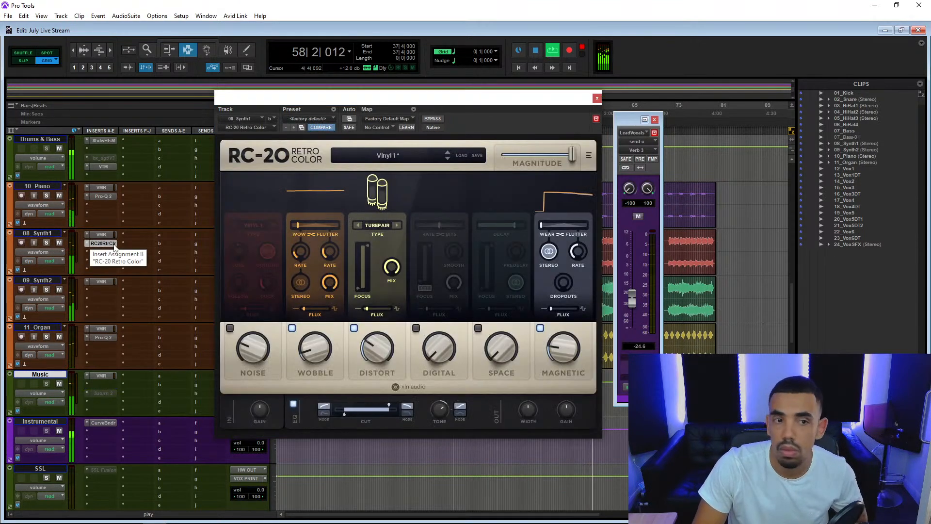
{"action": "left_click", "coordinate": [114, 244]}
{"action": "left_click", "coordinate": [114, 244]}
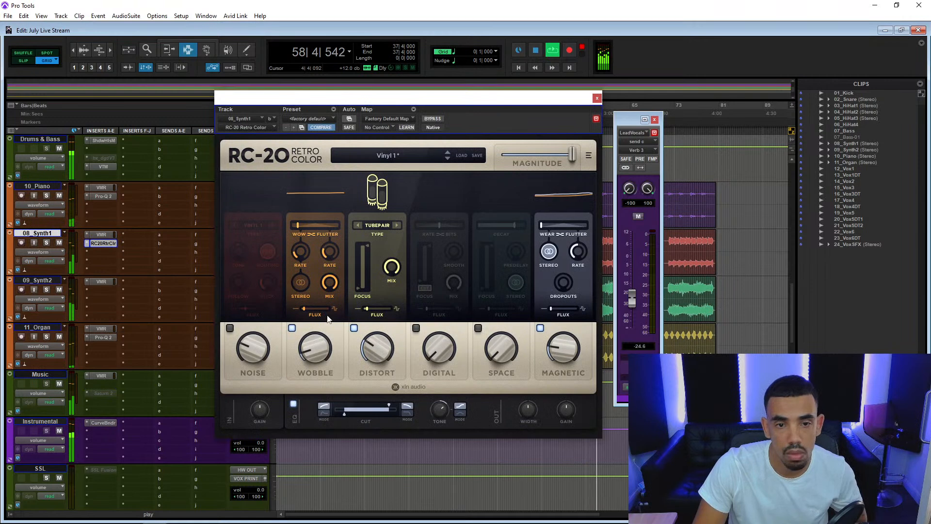
In RC-20 Retro Color on 08_Synth1, set Wobble to 11% and Distort to 76%.
{"action": "mouse_move", "coordinate": [324, 340]}
{"action": "left_mouse_down"}
{"action": "mouse_move", "coordinate": [326, 235]}
{"action": "mouse_move", "coordinate": [312, 341]}
{"action": "left_mouse_up"}
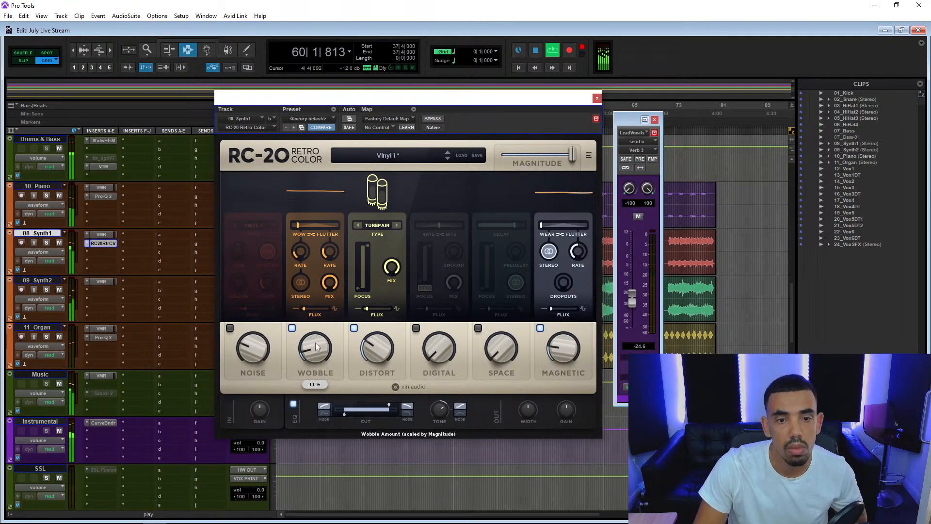
{"action": "left_click_drag", "start_coordinate": [371, 357], "coordinate": [388, 275]}
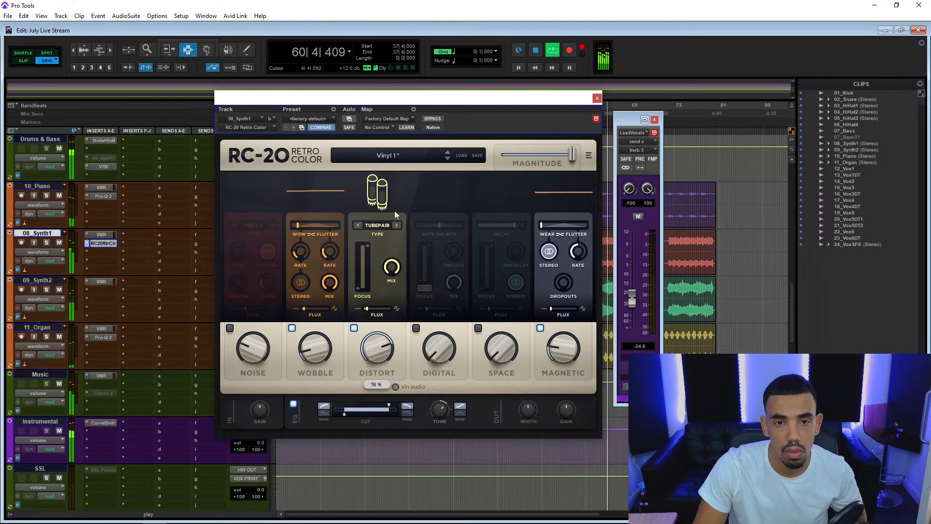
Audition the other distortion types of the Distort module, including Air and Heavy, and go back to Tubepair.
{"action": "left_click", "coordinate": [396, 225]}
{"action": "left_click", "coordinate": [359, 226]}
{"action": "left_click", "coordinate": [359, 227]}
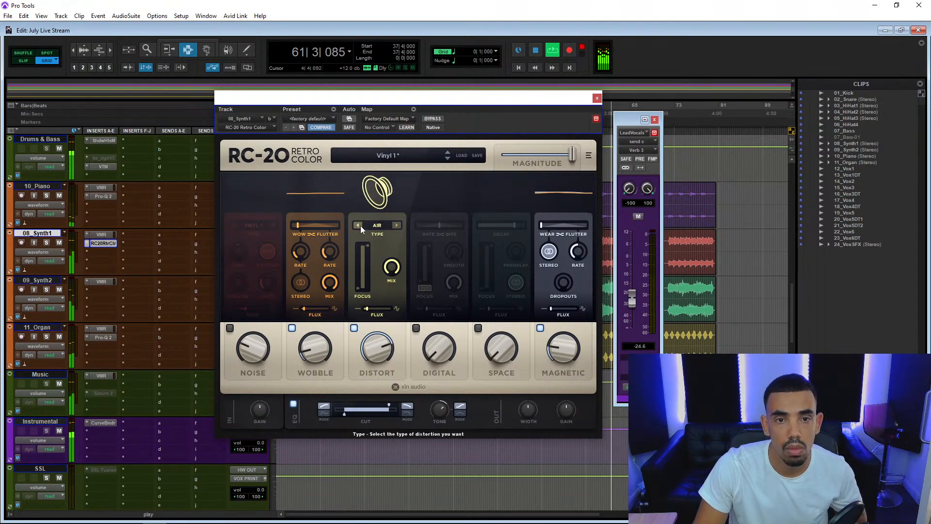
{"action": "left_click", "coordinate": [359, 227]}
{"action": "left_click", "coordinate": [360, 227]}
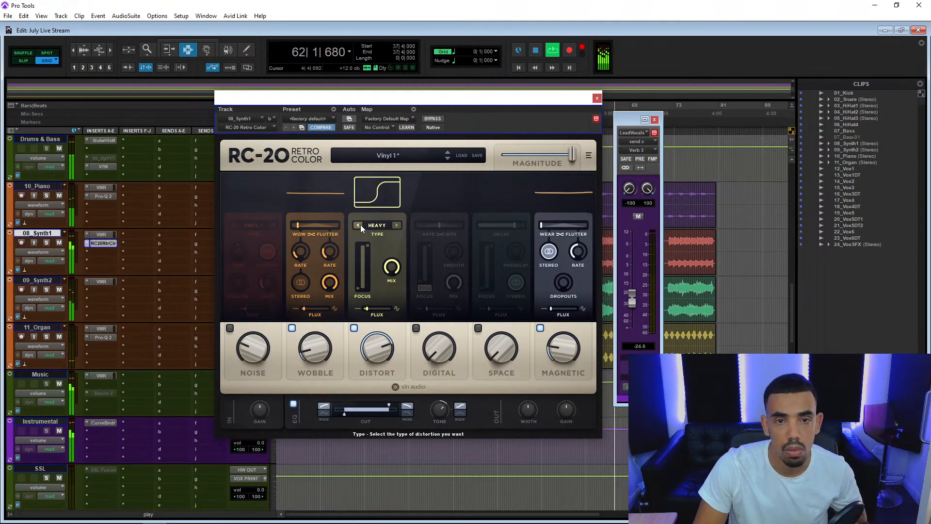
{"action": "left_click", "coordinate": [359, 226]}
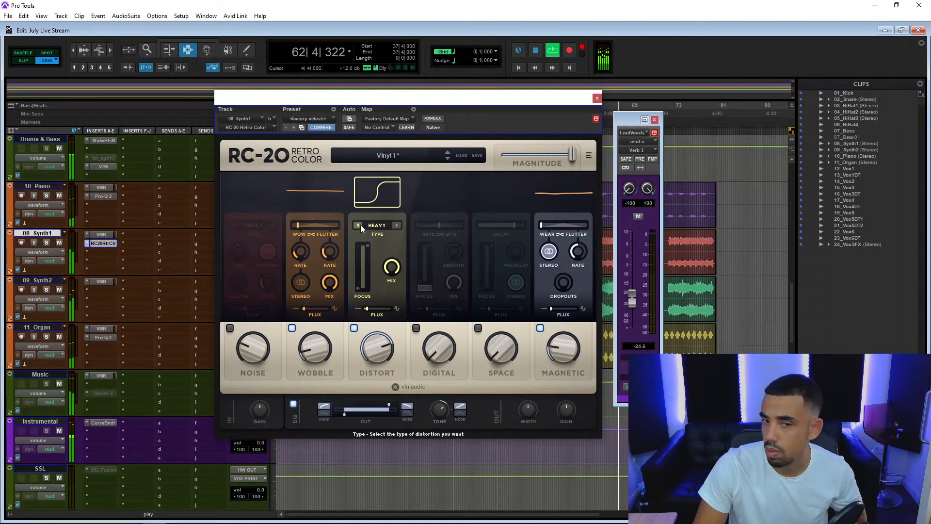
{"action": "left_click", "coordinate": [360, 227]}
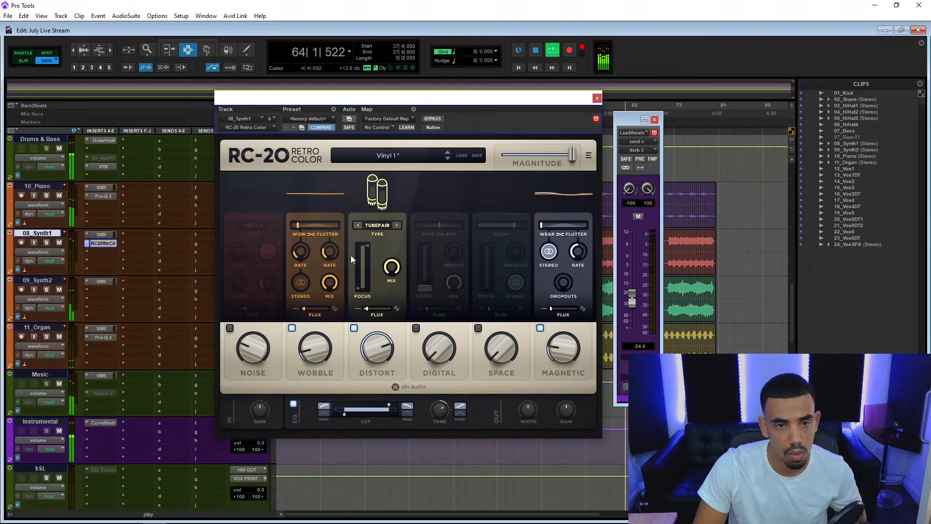
{"action": "left_click", "coordinate": [358, 225]}
{"action": "left_click", "coordinate": [396, 225]}
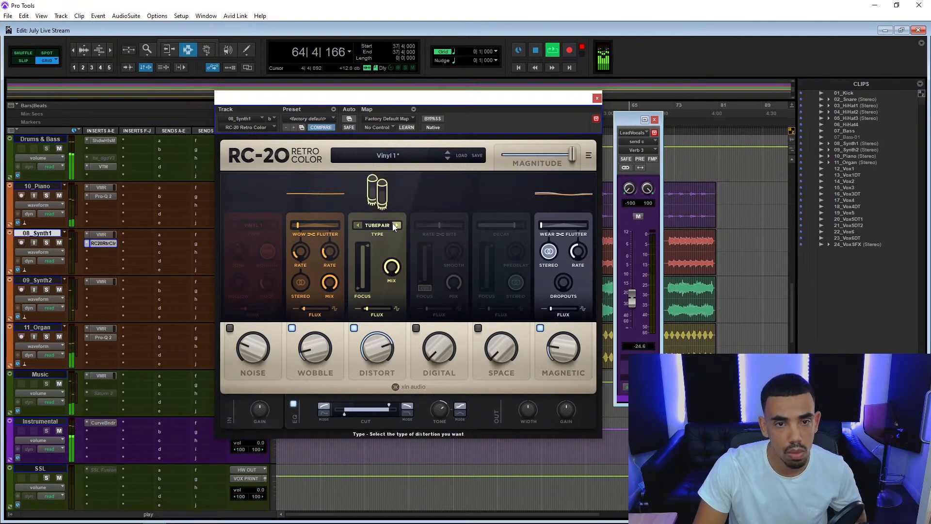
Set RC-20's Distort to 19% and output Width to 115%, compare using bypass and close its window.
{"action": "left_click_drag", "start_coordinate": [377, 349], "coordinate": [371, 454]}
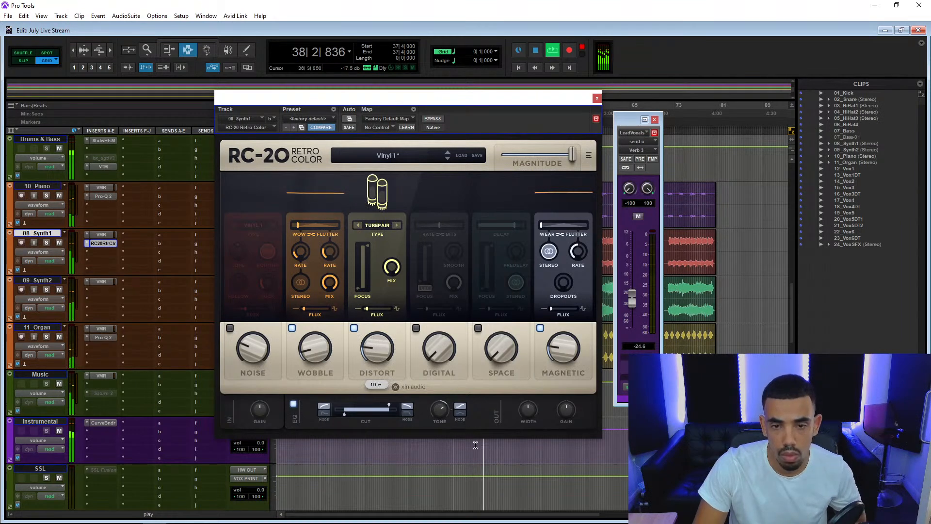
{"action": "left_click_drag", "start_coordinate": [527, 409], "coordinate": [526, 392]}
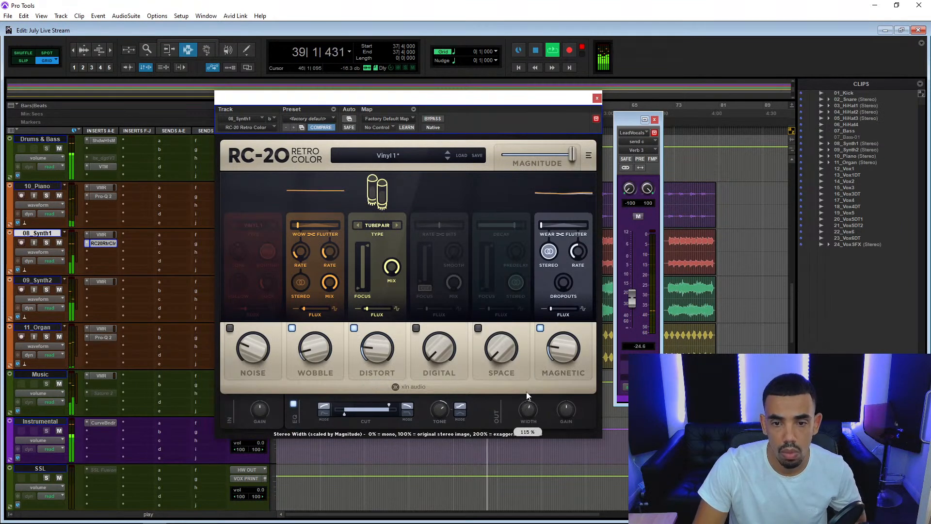
{"action": "left_click", "coordinate": [433, 119]}
{"action": "left_click", "coordinate": [438, 119]}
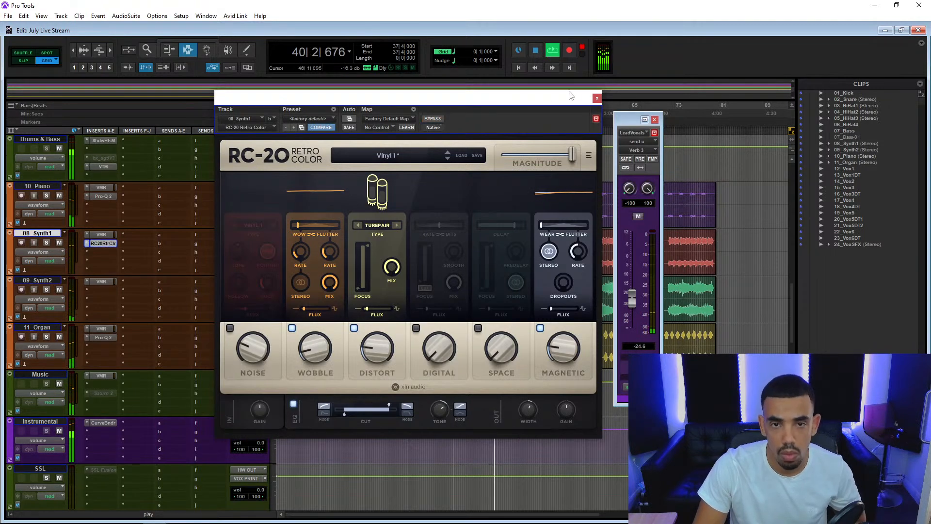
{"action": "left_click", "coordinate": [597, 99]}
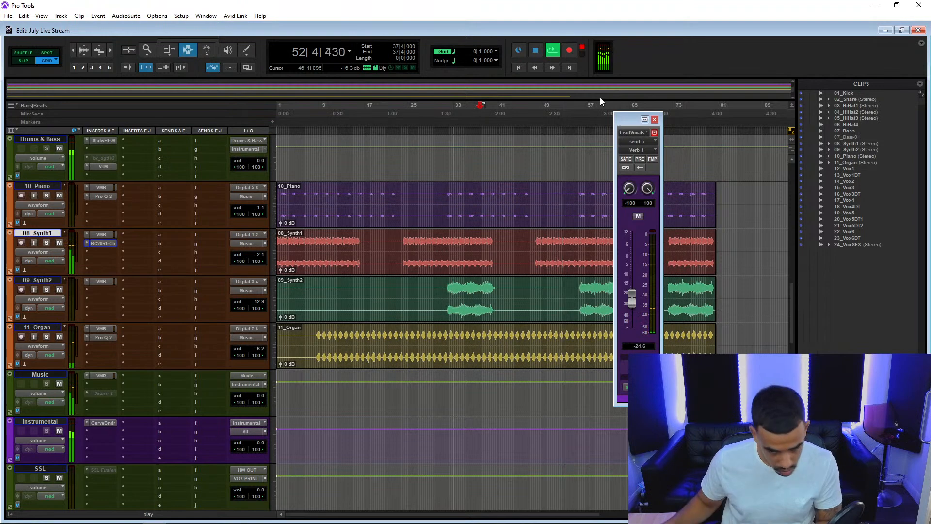
Add a high-shelf boost of about 2.08 dB near 16 kHz in Pro-Q 2 on the All track and close its window.
{"action": "scroll", "coordinate": [112, 316], "scroll_direction": "down", "scroll_amount": 10}
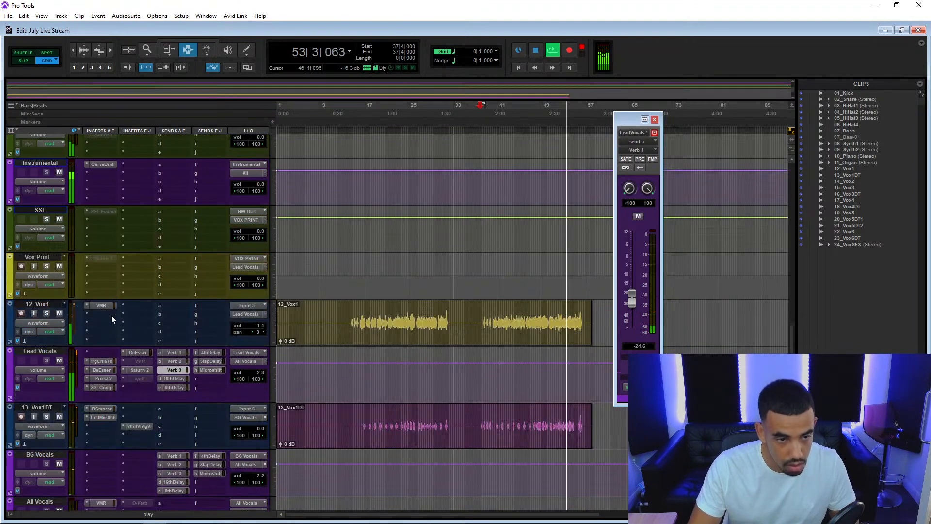
{"action": "scroll", "coordinate": [112, 318], "scroll_direction": "down", "scroll_amount": 3}
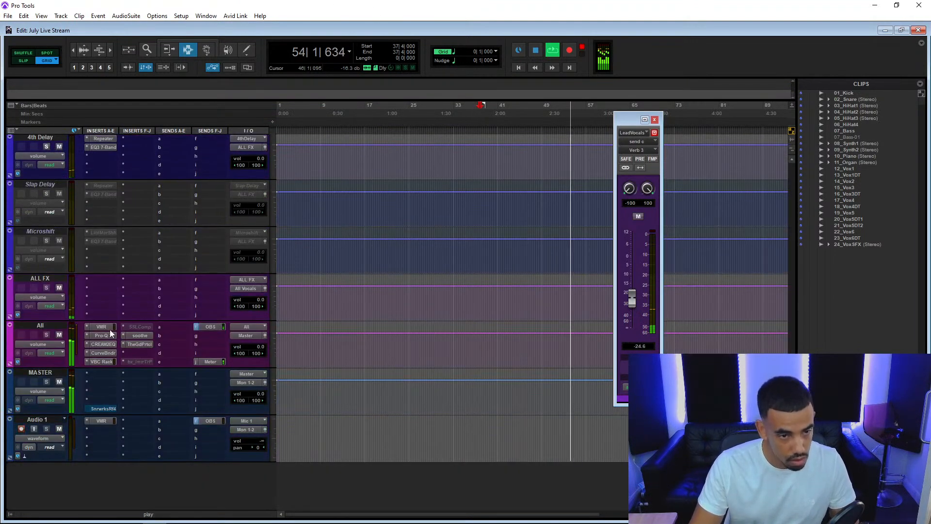
{"action": "left_click", "coordinate": [109, 334]}
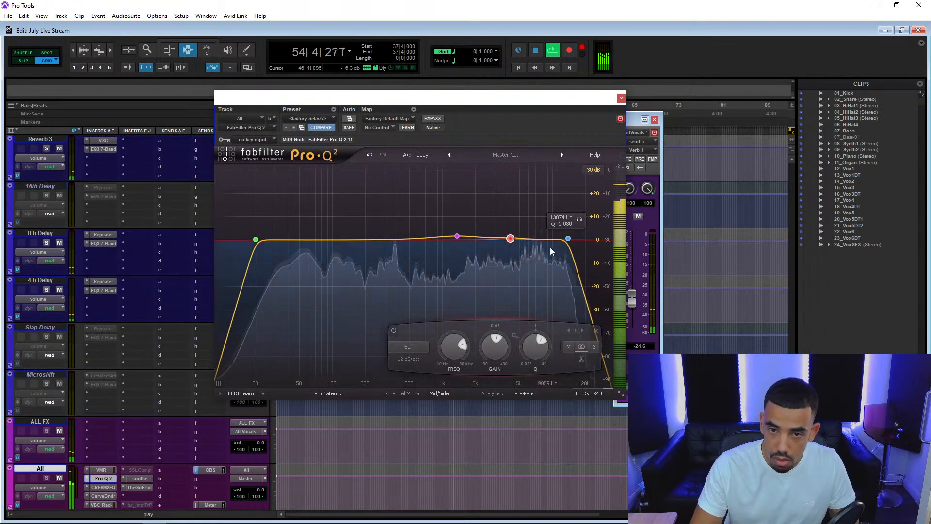
{"action": "left_click_drag", "start_coordinate": [567, 239], "coordinate": [574, 237]}
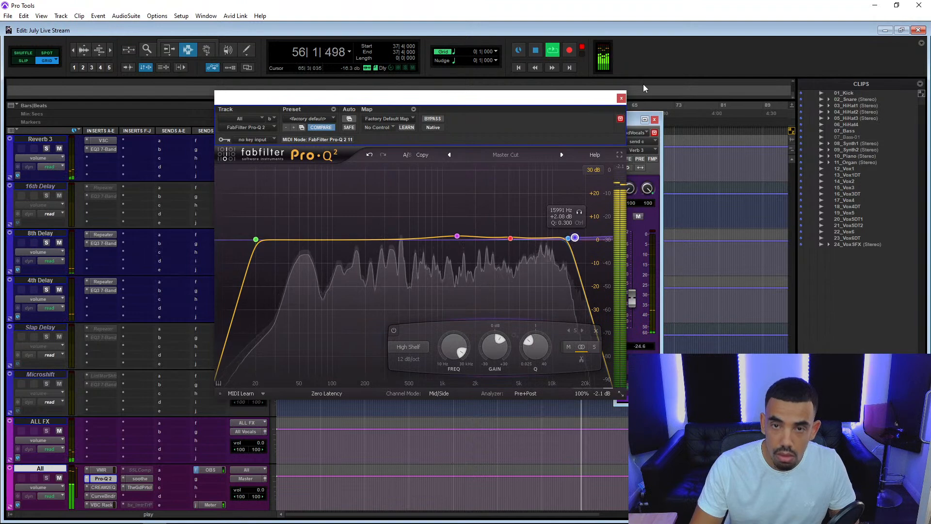
{"action": "left_click", "coordinate": [621, 98]}
Restart playback and open the Pro-Q 2 insert on the Lead Vocals track to review its EQ curve.
{"action": "key", "text": "space"}
{"action": "key", "text": "space"}
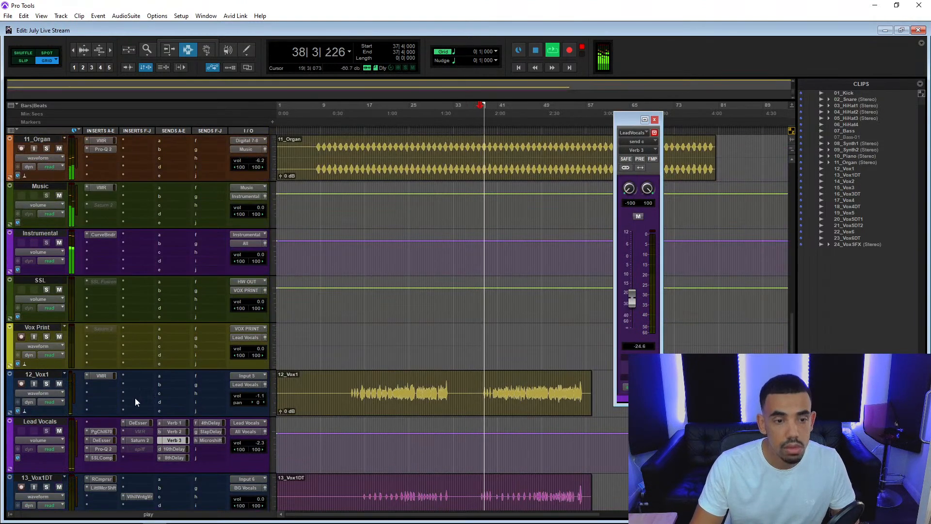
{"action": "left_click", "coordinate": [104, 449]}
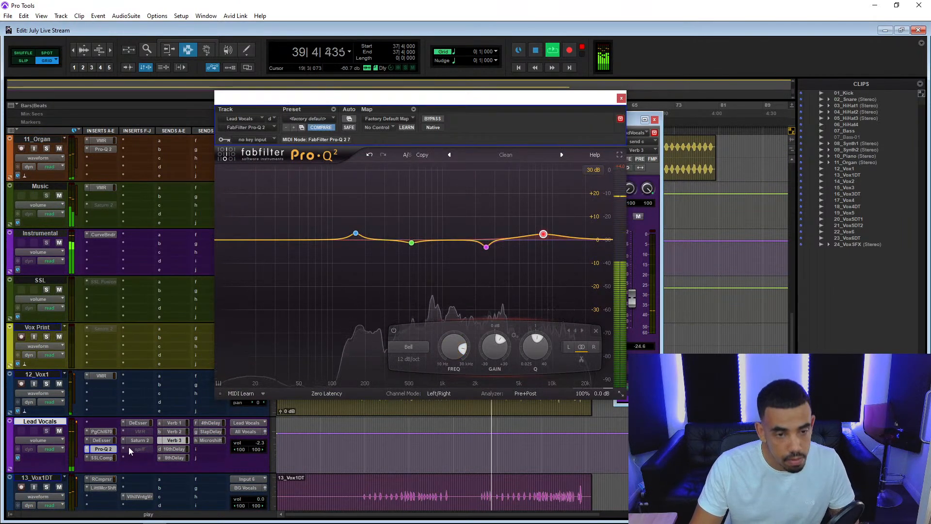
{"action": "scroll", "coordinate": [129, 447], "scroll_direction": "down", "scroll_amount": 2}
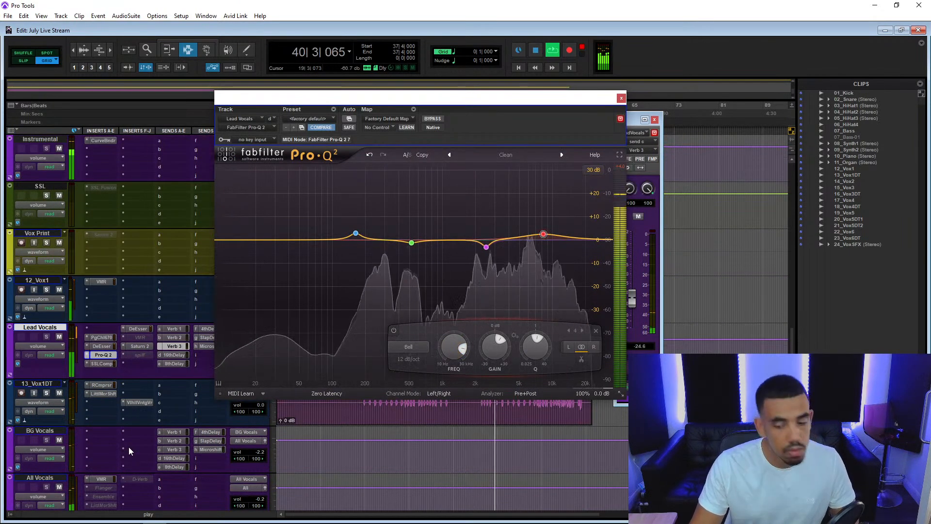
Move the Pro-Q 2 window aside, lower 02_Snare to -4.2 dB and 04_HiHat2 to -6.0 dB, and stop playback.
{"action": "scroll", "coordinate": [129, 447], "scroll_direction": "up", "scroll_amount": 10}
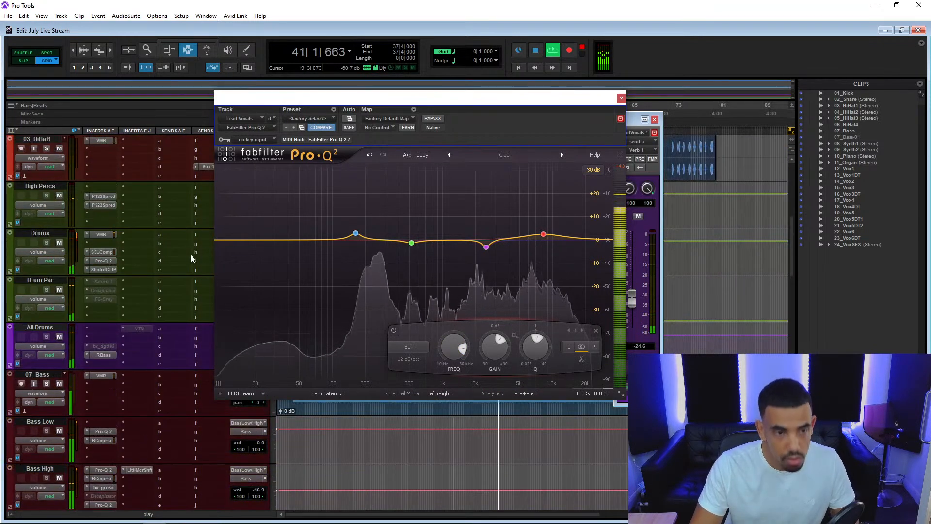
{"action": "scroll", "coordinate": [200, 252], "scroll_direction": "up", "scroll_amount": 8}
{"action": "left_click_drag", "start_coordinate": [386, 108], "coordinate": [638, 115]}
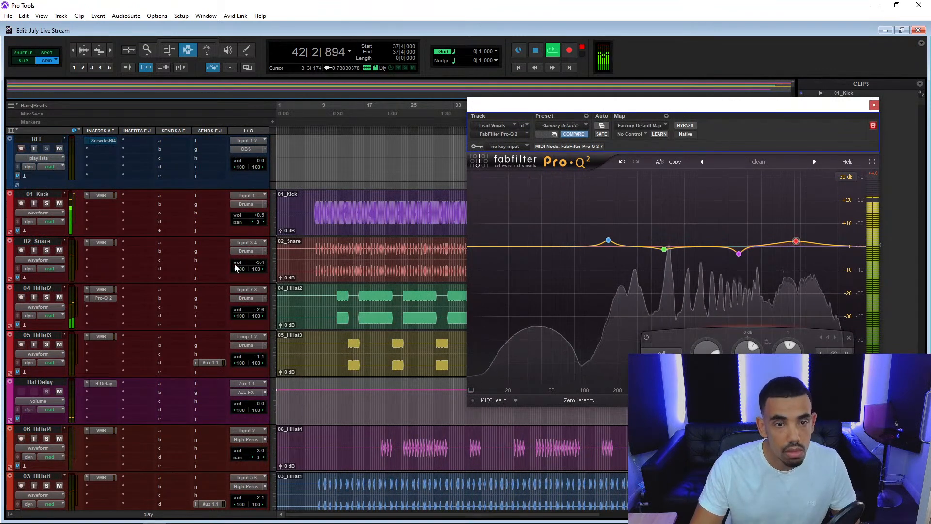
{"action": "left_click_drag", "start_coordinate": [261, 262], "coordinate": [274, 266]}
{"action": "left_click_drag", "start_coordinate": [260, 309], "coordinate": [267, 281]}
{"action": "key", "text": "space"}
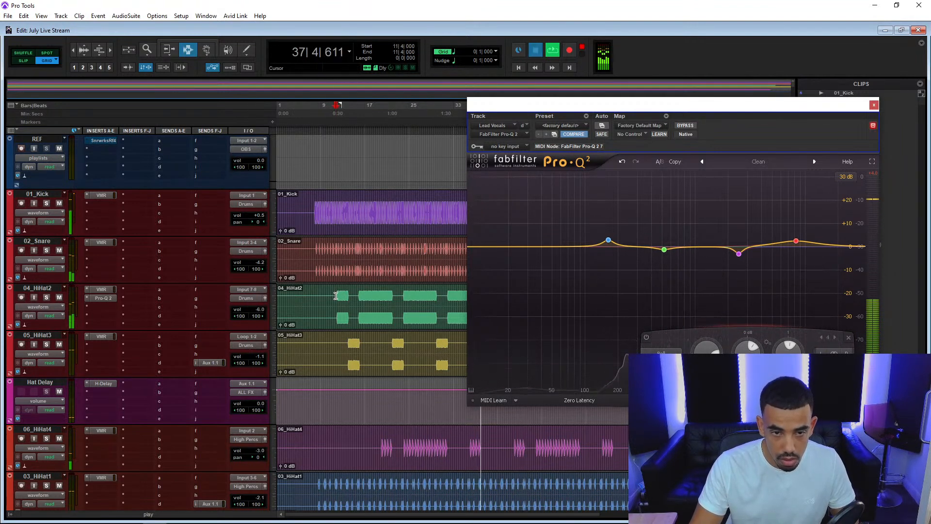
Play from the first 04_HiHat2 clip and set 04_HiHat2's volume to -5.3 dB and 05_HiHat3's to -3.4 dB.
{"action": "left_click", "coordinate": [336, 297]}
{"action": "key", "text": "space"}
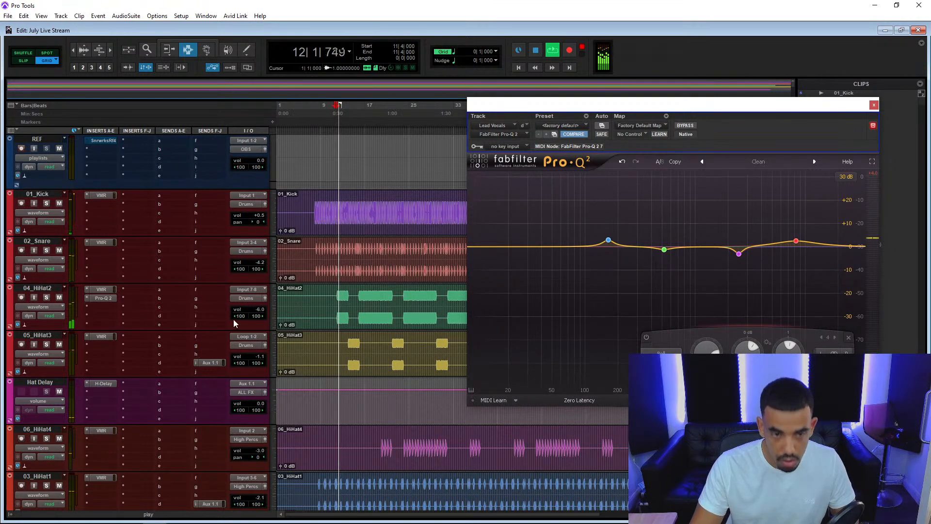
{"action": "left_click", "coordinate": [263, 309]}
{"action": "left_click_drag", "start_coordinate": [263, 307], "coordinate": [264, 302]}
{"action": "left_click_drag", "start_coordinate": [260, 355], "coordinate": [263, 370]}
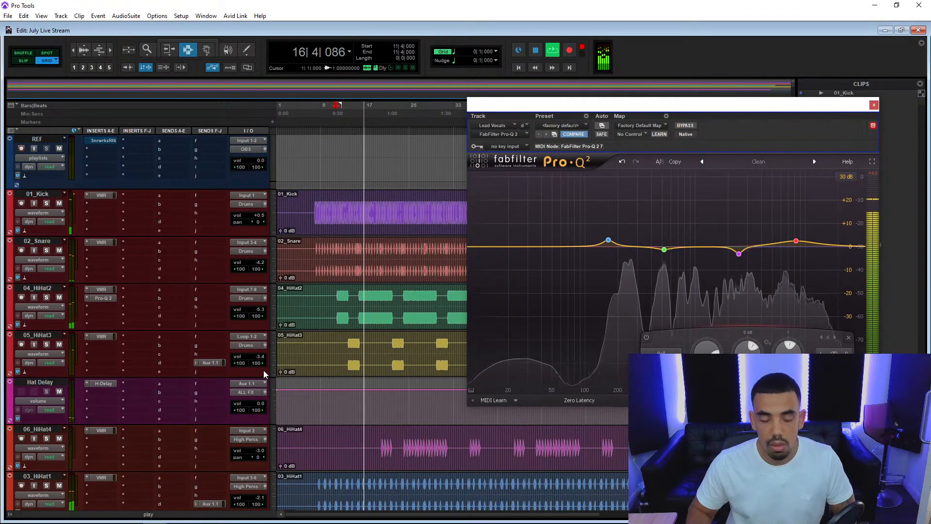
Replace the inactive SSLComp insert on the All track with bx_digital V3 (stereo), found by searching for "digit".
{"action": "scroll", "coordinate": [149, 348], "scroll_direction": "down", "scroll_amount": 5}
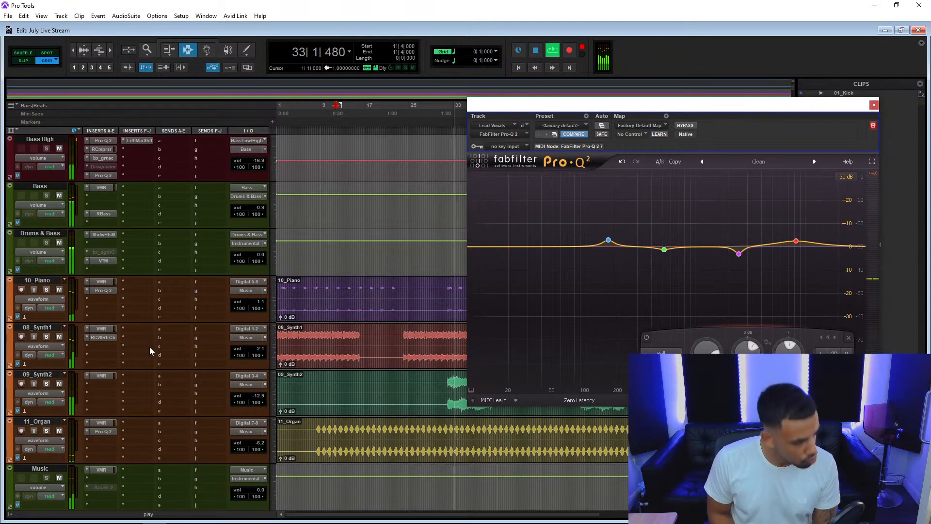
{"action": "scroll", "coordinate": [143, 316], "scroll_direction": "down", "scroll_amount": 10}
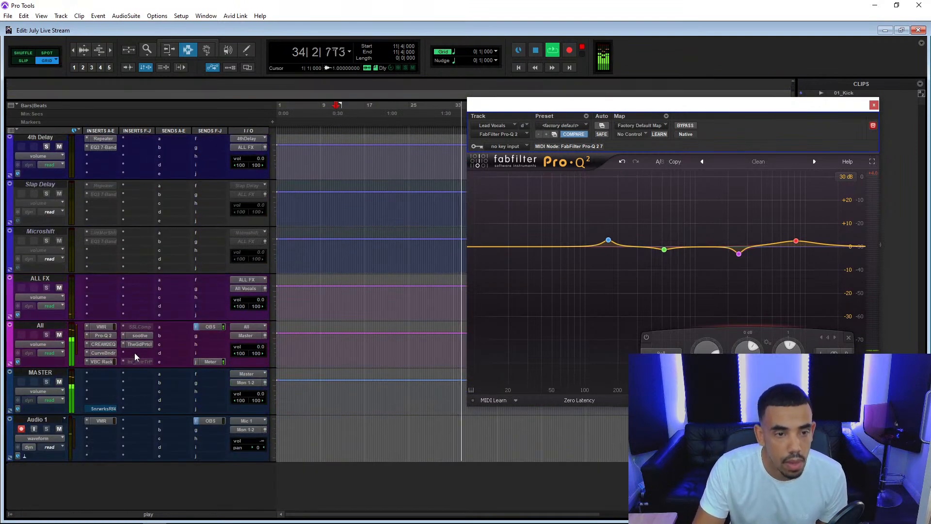
{"action": "left_click", "coordinate": [123, 327]}
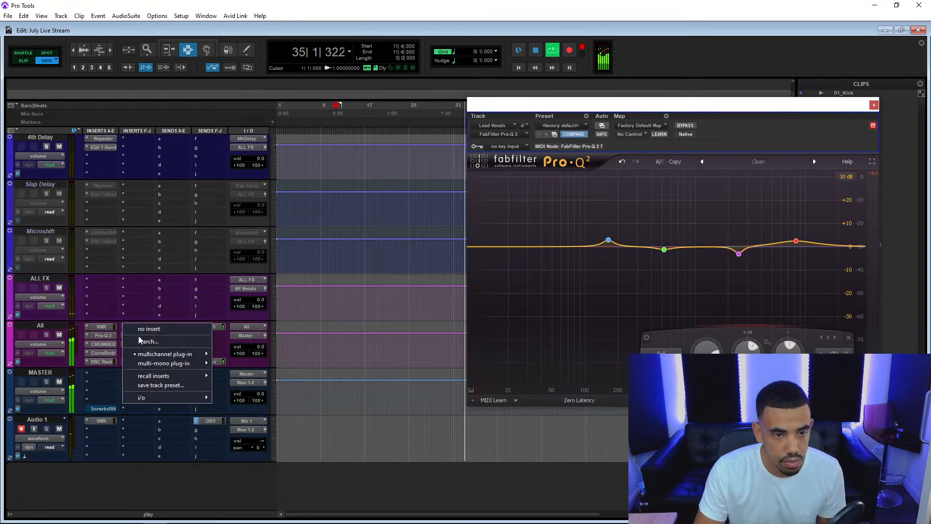
{"action": "left_click", "coordinate": [139, 337]}
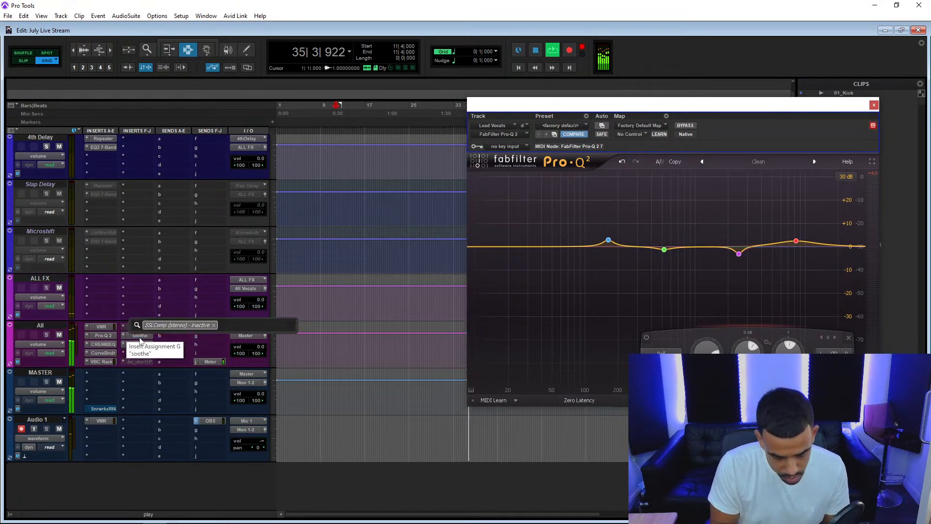
{"action": "type", "text": "digit"}
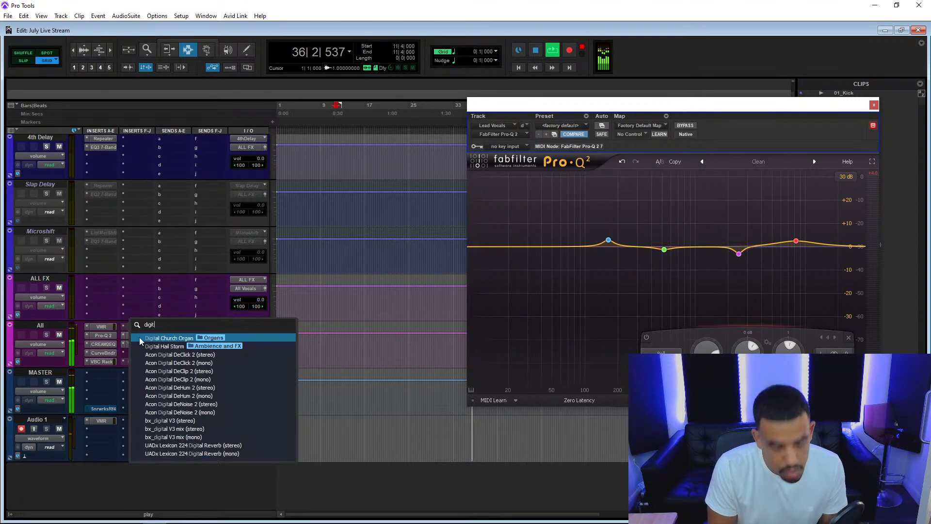
{"action": "left_click", "coordinate": [222, 420]}
Set the Stereo Width of bx_digital V3 on the All track to 110% and close its window.
{"action": "scroll", "coordinate": [224, 422], "scroll_direction": "up", "scroll_amount": 3}
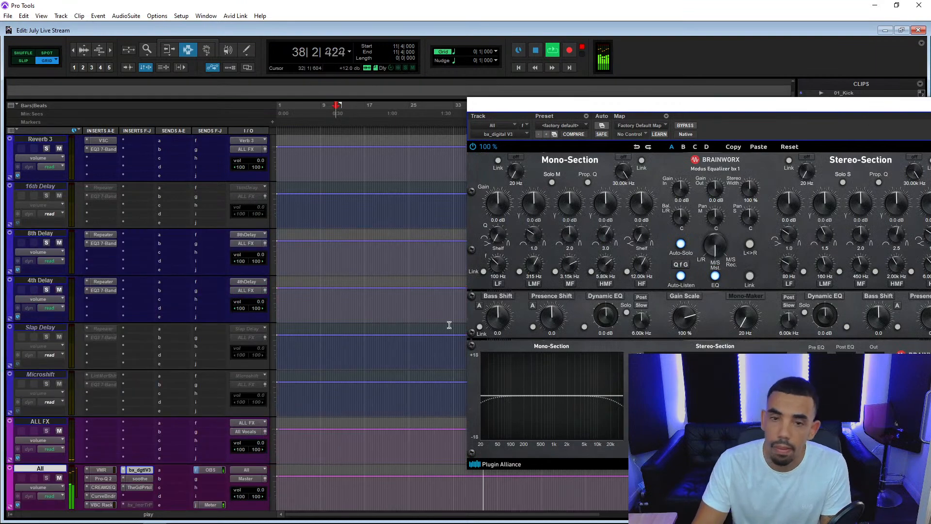
{"action": "left_click_drag", "start_coordinate": [557, 107], "coordinate": [233, 131]}
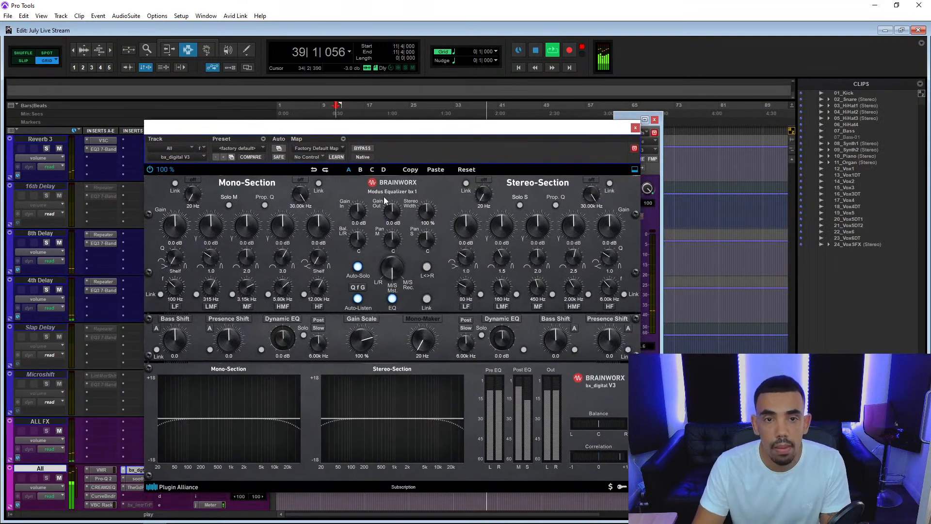
{"action": "left_click_drag", "start_coordinate": [429, 216], "coordinate": [431, 213]}
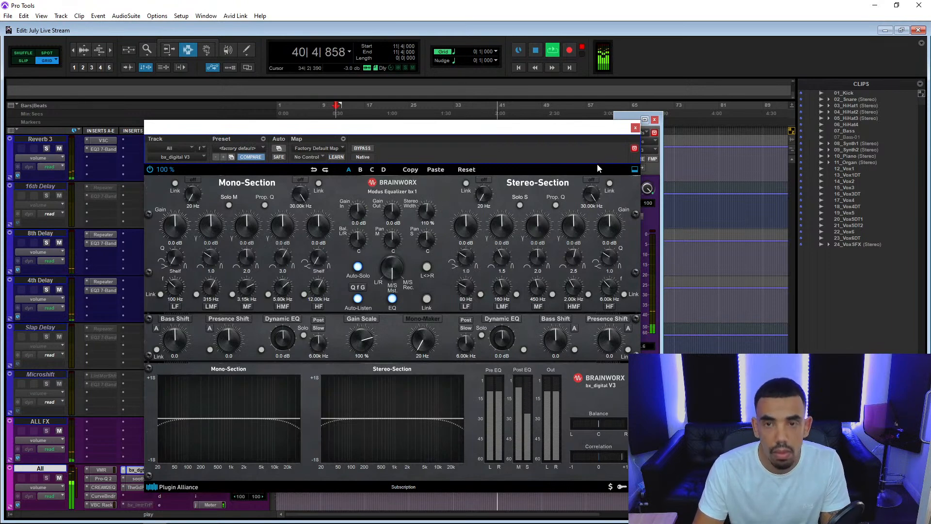
{"action": "left_click", "coordinate": [635, 128]}
Add AirEQ Air to the All Vocals VMR with a slight Air boost, close it and set the track volume to 0.0 dB.
{"action": "scroll", "coordinate": [183, 281], "scroll_direction": "up", "scroll_amount": 5}
{"action": "scroll", "coordinate": [183, 279], "scroll_direction": "up", "scroll_amount": 6}
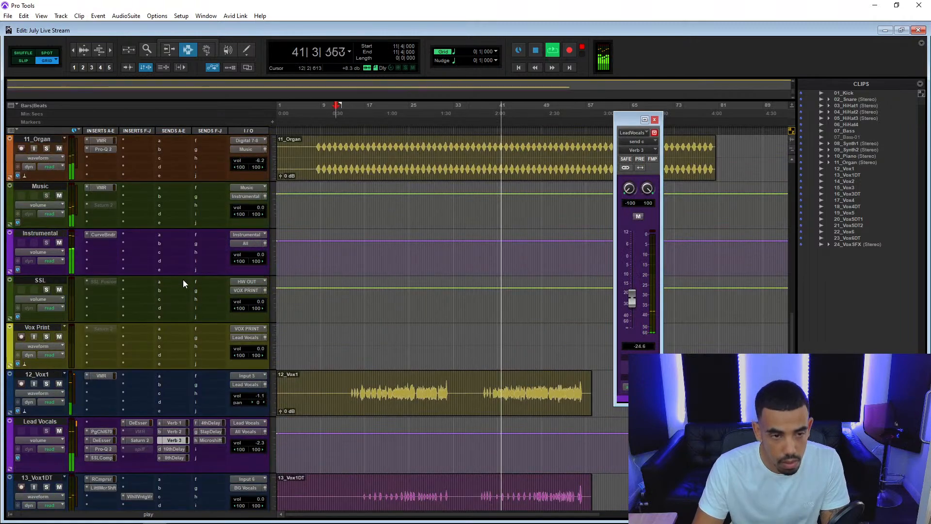
{"action": "scroll", "coordinate": [182, 279], "scroll_direction": "down", "scroll_amount": 4}
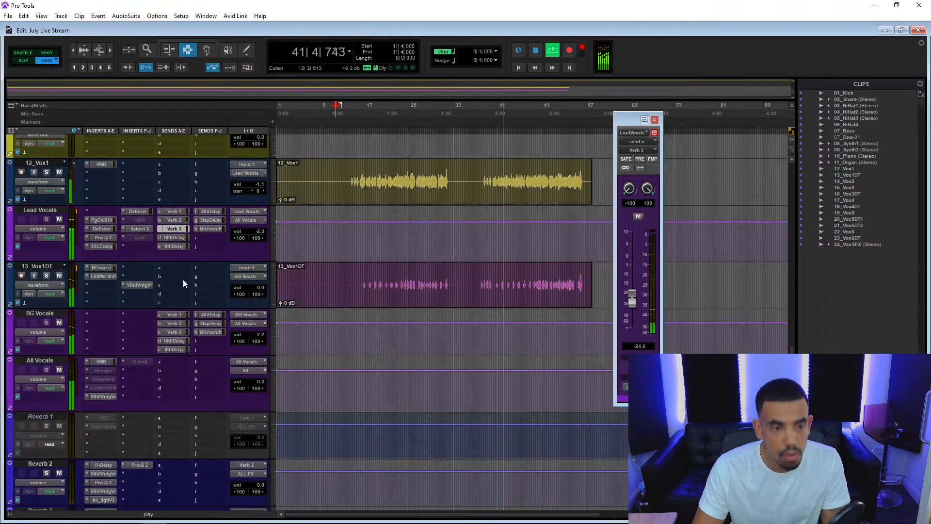
{"action": "left_click", "coordinate": [100, 362]}
{"action": "left_click_drag", "start_coordinate": [197, 266], "coordinate": [399, 300]}
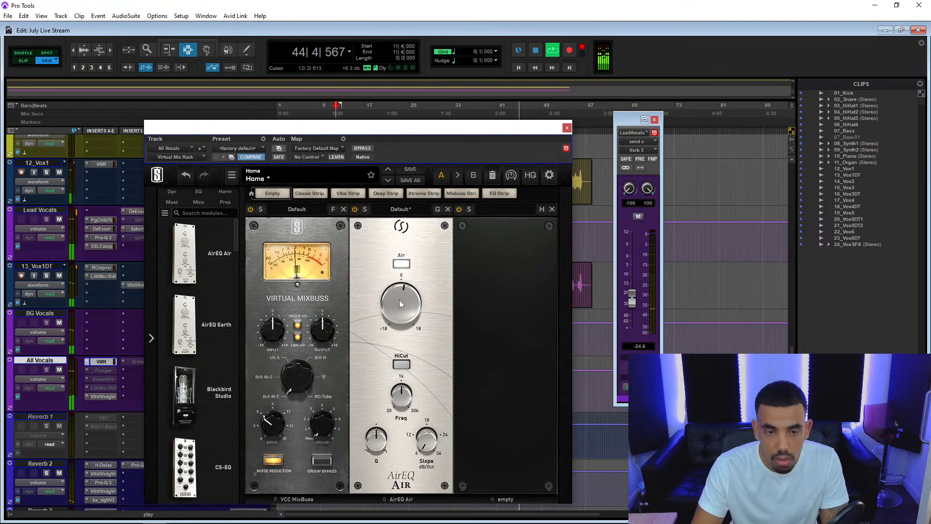
{"action": "left_click", "coordinate": [567, 129]}
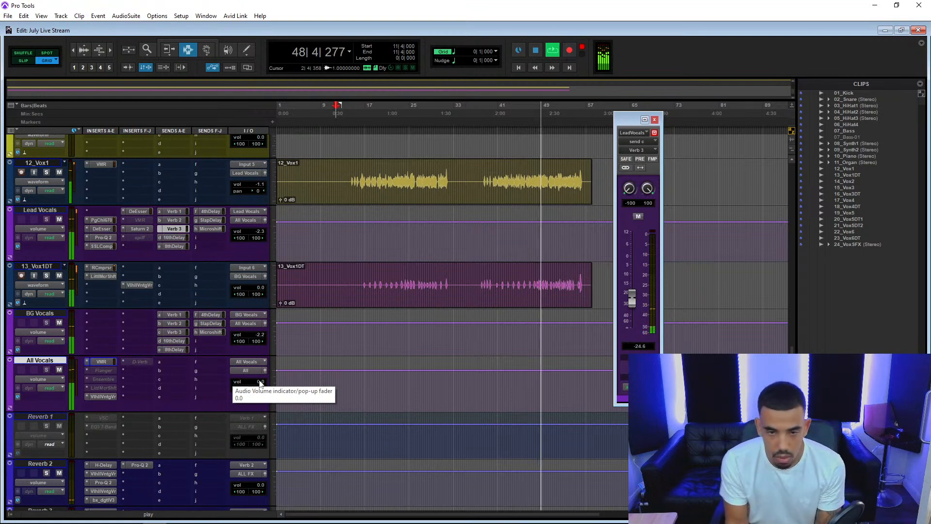
Stop playback, go back to the drum tracks at the start of the track list and switch to another application.
{"action": "key", "text": "space"}
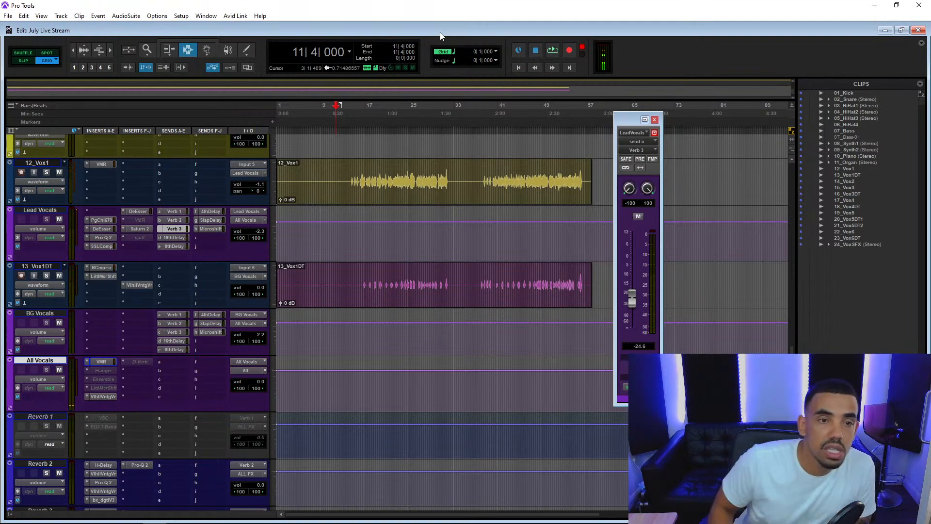
{"action": "scroll", "coordinate": [218, 205], "scroll_direction": "up", "scroll_amount": 10}
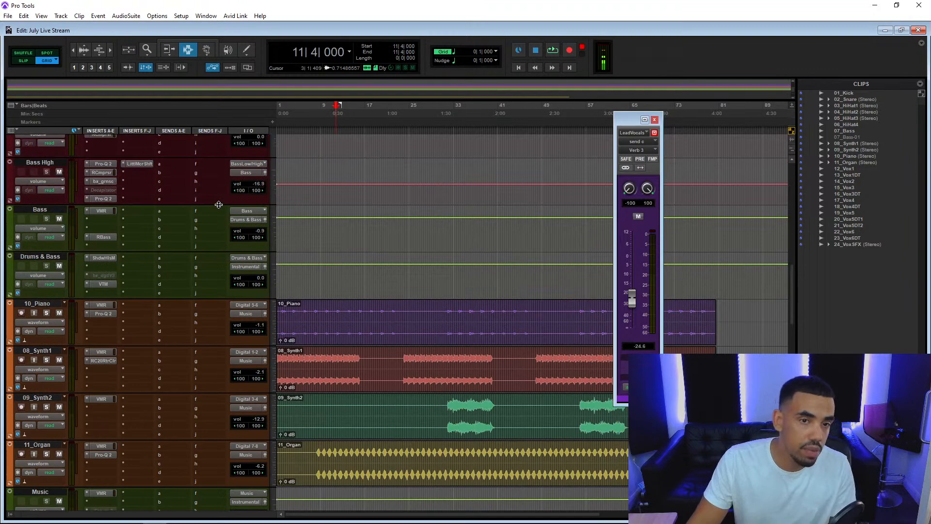
{"action": "scroll", "coordinate": [355, 208], "scroll_direction": "up", "scroll_amount": 10}
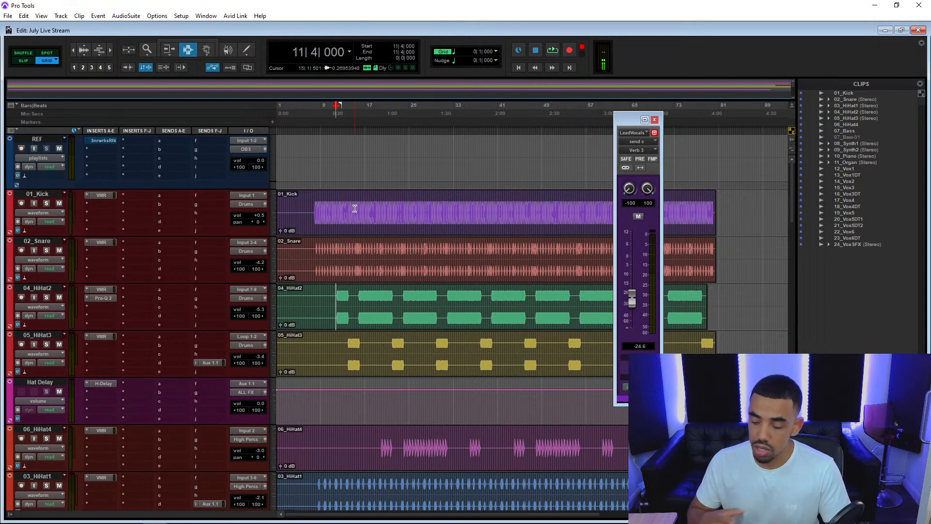
{"action": "key", "text": "alt+Tab"}
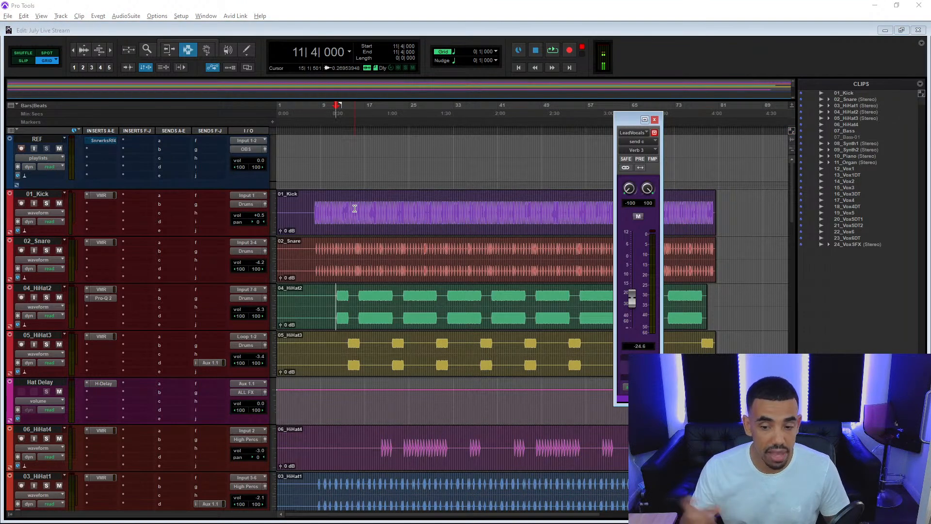